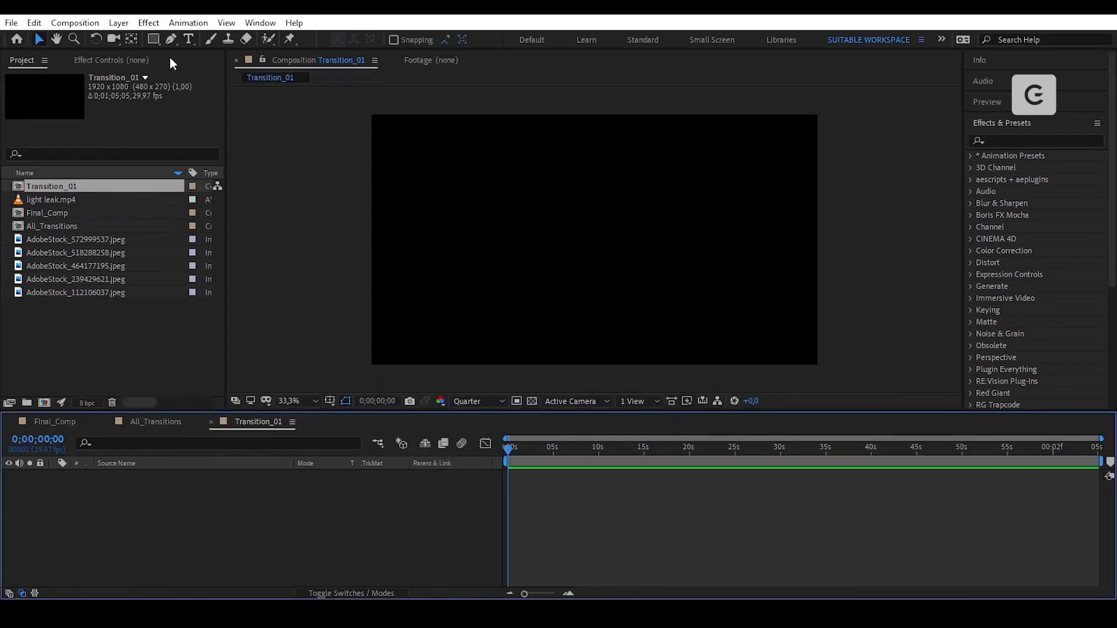
Create a full-frame rectangle shape layer in Transition_01 and rename the layer Rectangle 1
{"action": "double_click", "coordinate": [157, 39]}
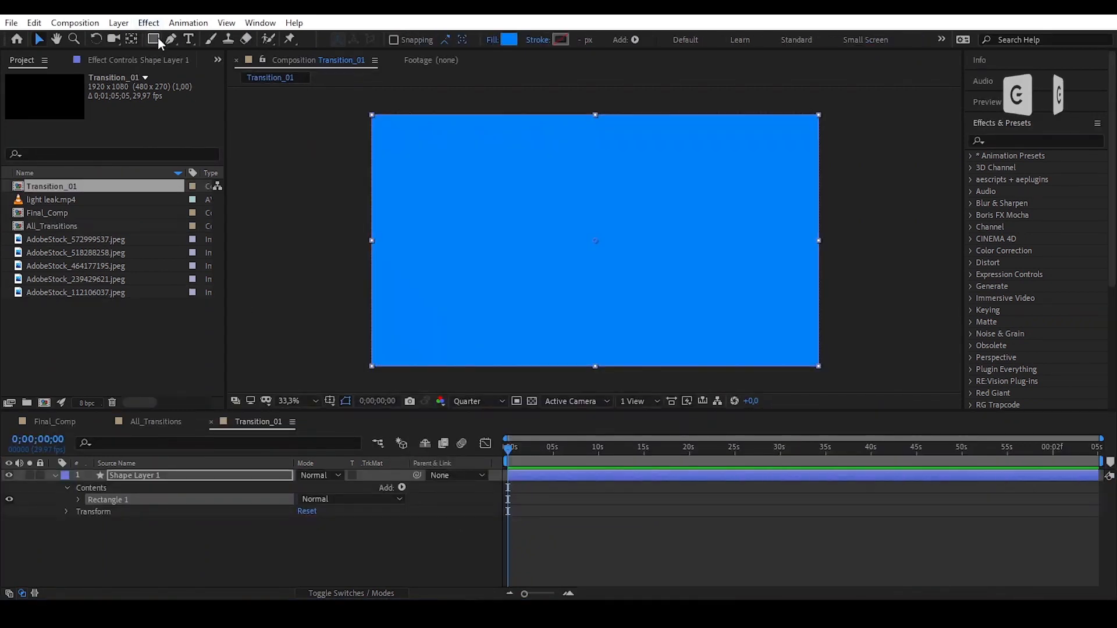
{"action": "left_click", "coordinate": [180, 476]}
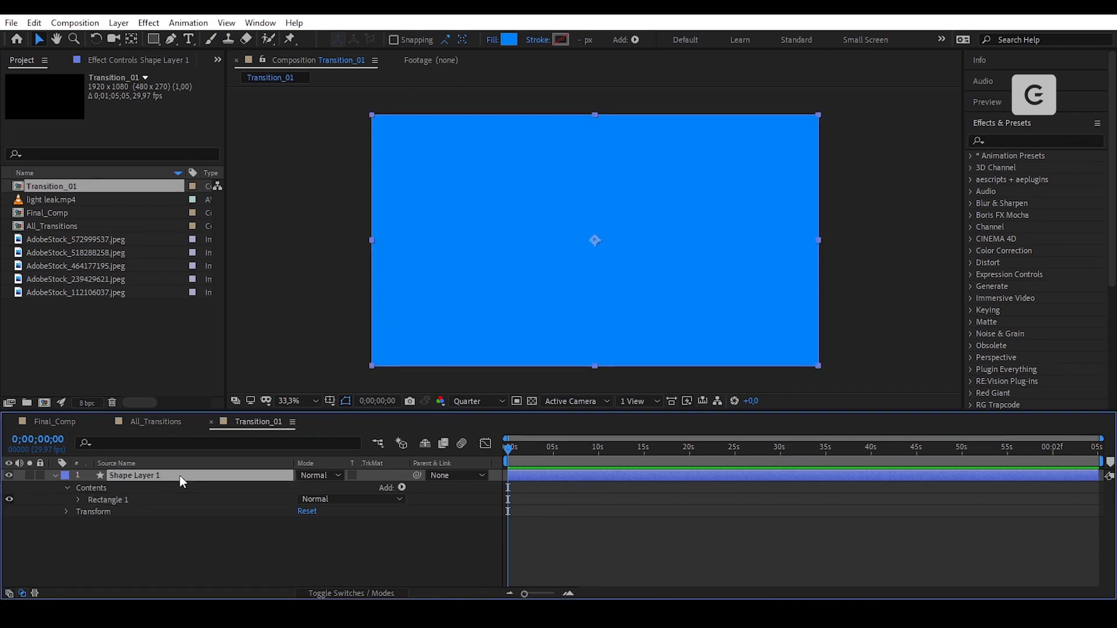
{"action": "key", "text": "Return"}
{"action": "type", "text": "Rectangle 1"}
{"action": "key", "text": "Return"}
Apply the Fill effect to the Rectangle 1 layer
{"action": "left_click", "coordinate": [152, 59]}
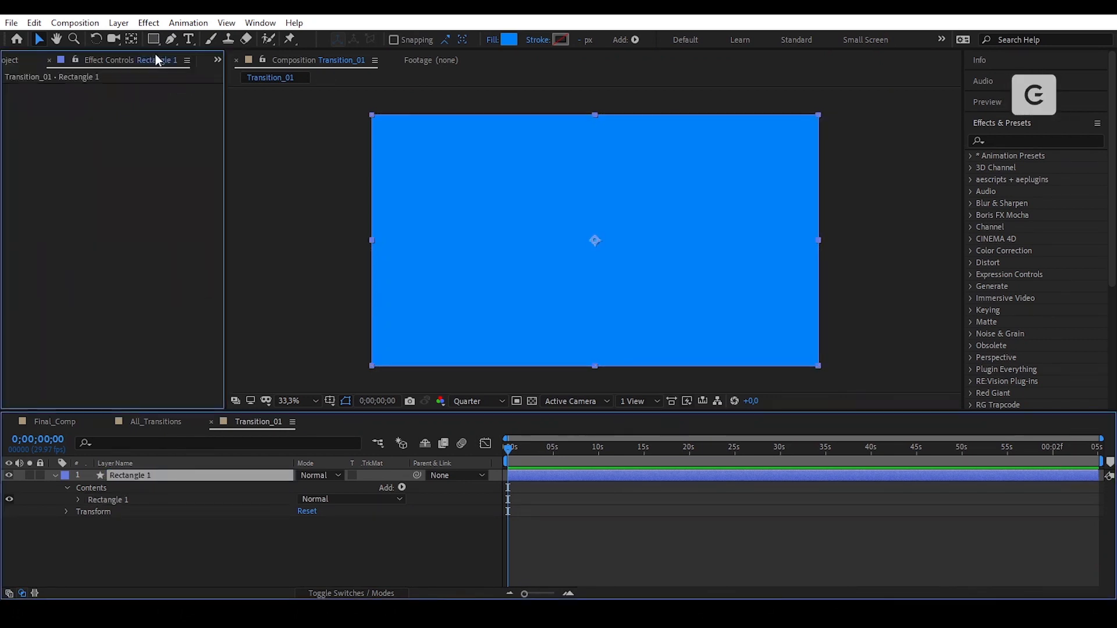
{"action": "key", "text": "ctrl+space"}
{"action": "type", "text": "fill"}
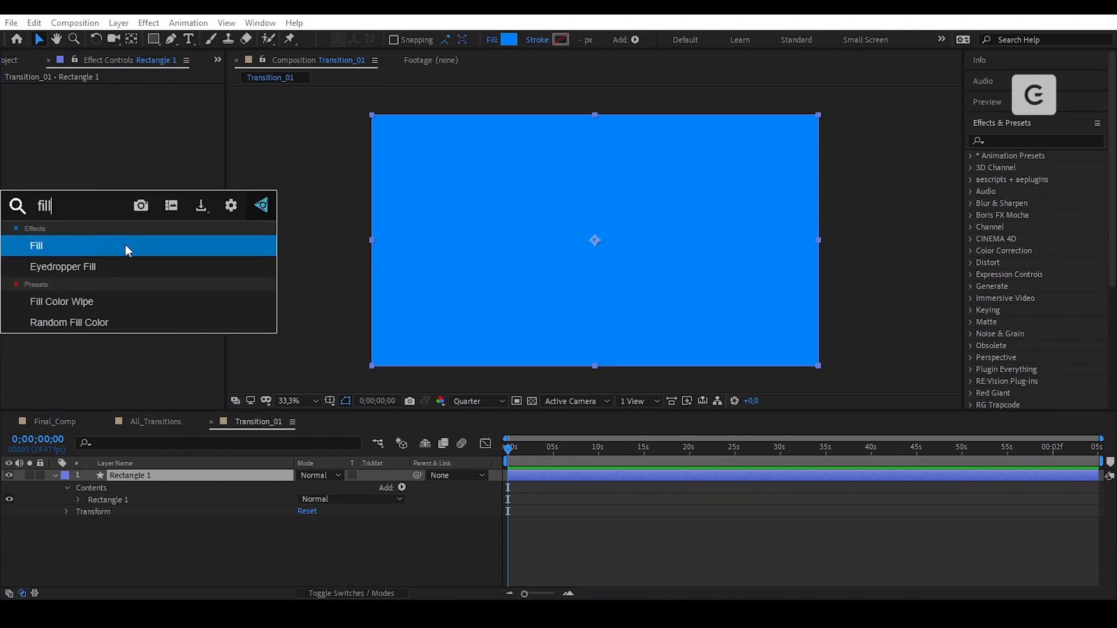
{"action": "left_click", "coordinate": [124, 245]}
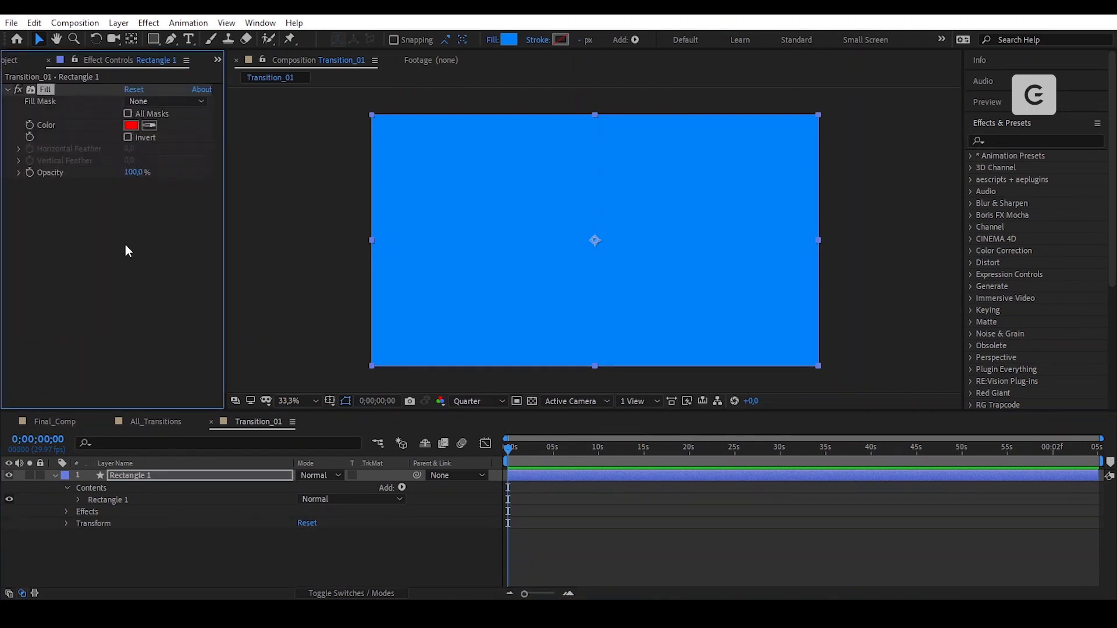
Set the Fill effect's colour to the pinkish red FF2050
{"action": "left_click", "coordinate": [131, 125]}
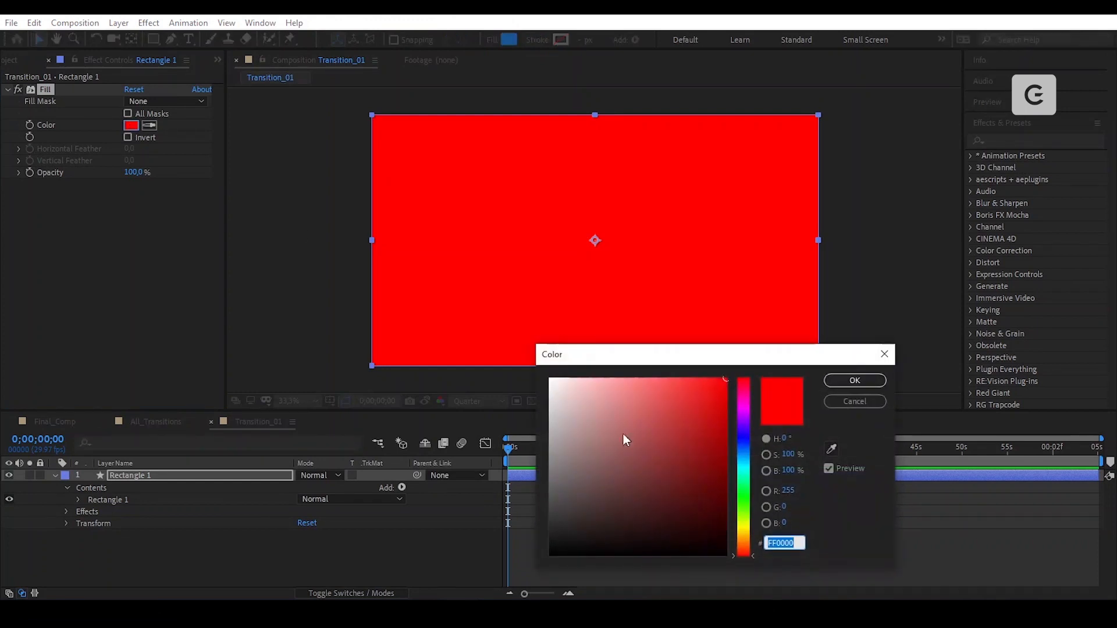
{"action": "left_click_drag", "start_coordinate": [744, 391], "coordinate": [748, 411]}
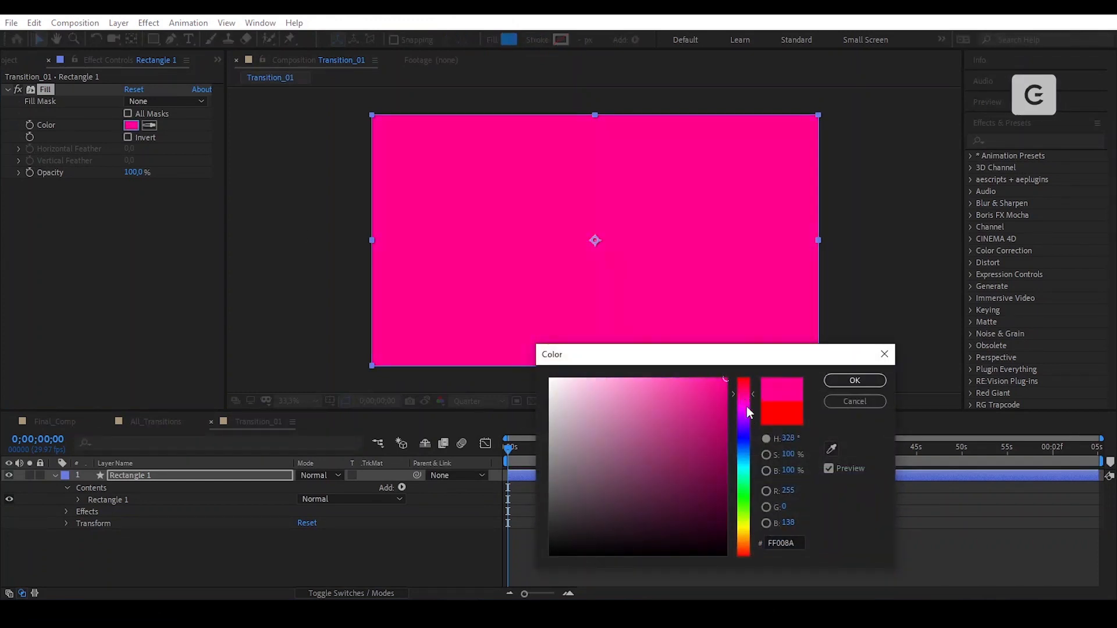
{"action": "left_click", "coordinate": [797, 543]}
{"action": "type", "text": "FF5277"}
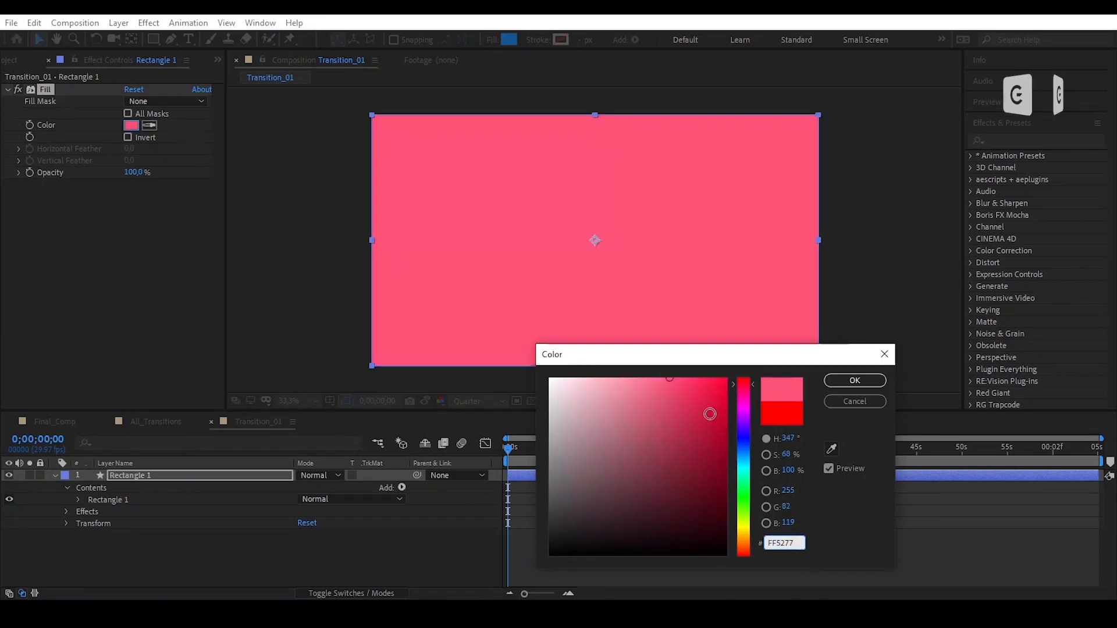
{"action": "left_click_drag", "start_coordinate": [670, 381], "coordinate": [704, 377]}
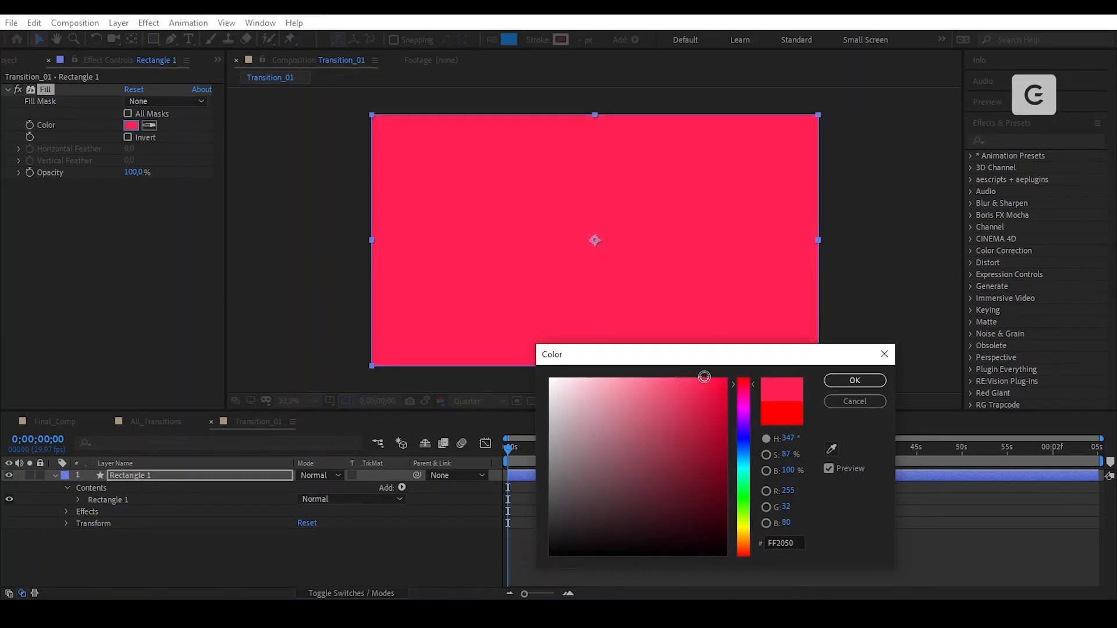
{"action": "left_click", "coordinate": [831, 385]}
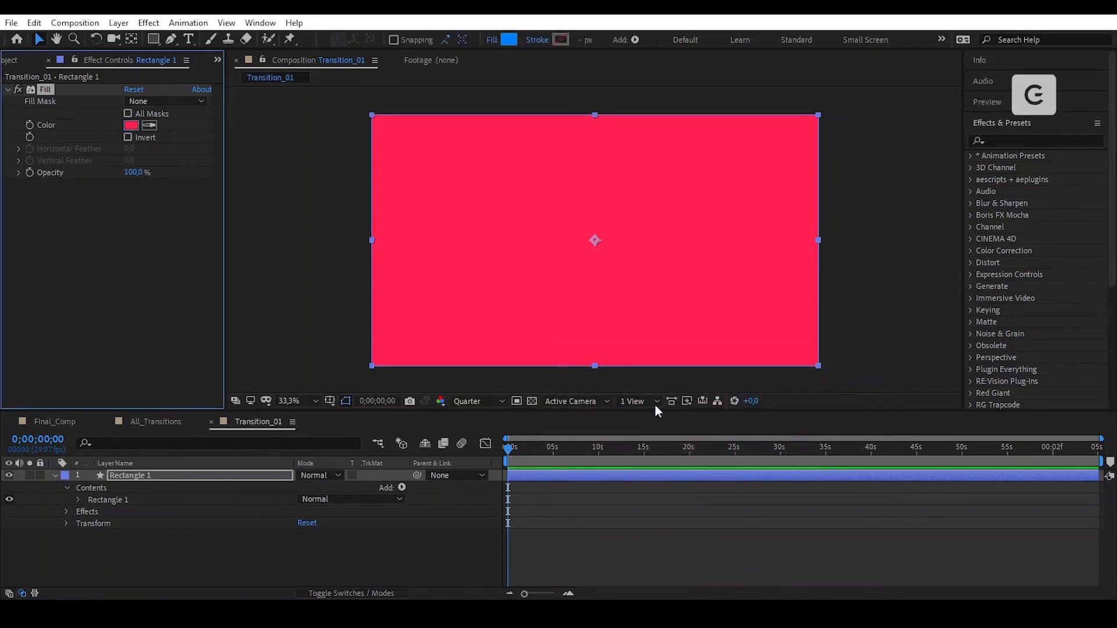
Apply the Radial Wipe effect to Rectangle 1
{"action": "left_click", "coordinate": [154, 277]}
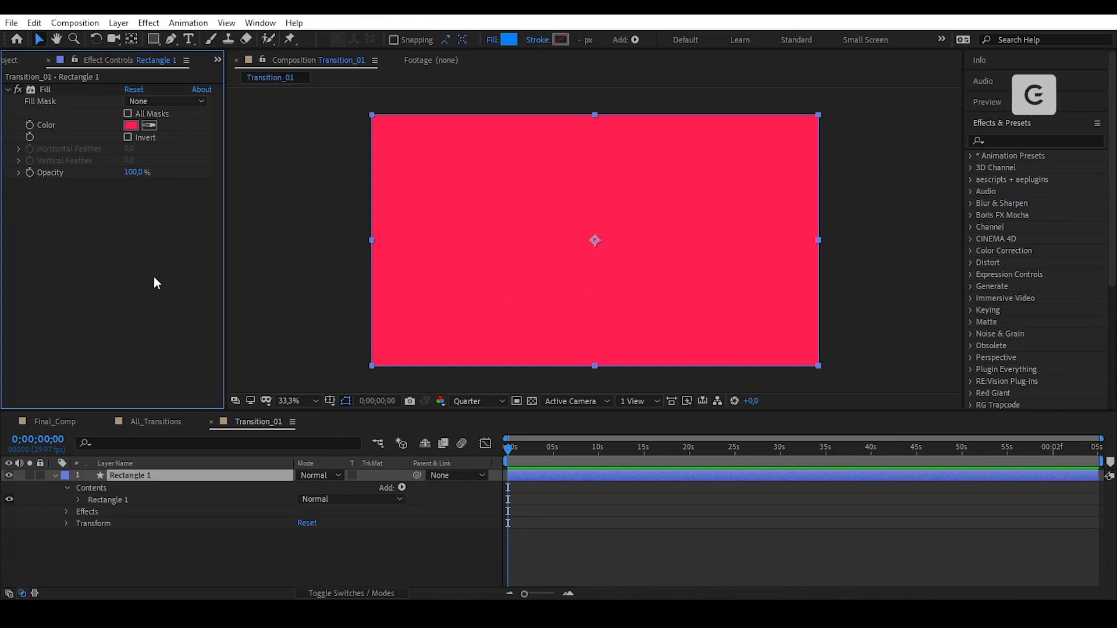
{"action": "key", "text": "ctrl+space"}
{"action": "type", "text": "radial"}
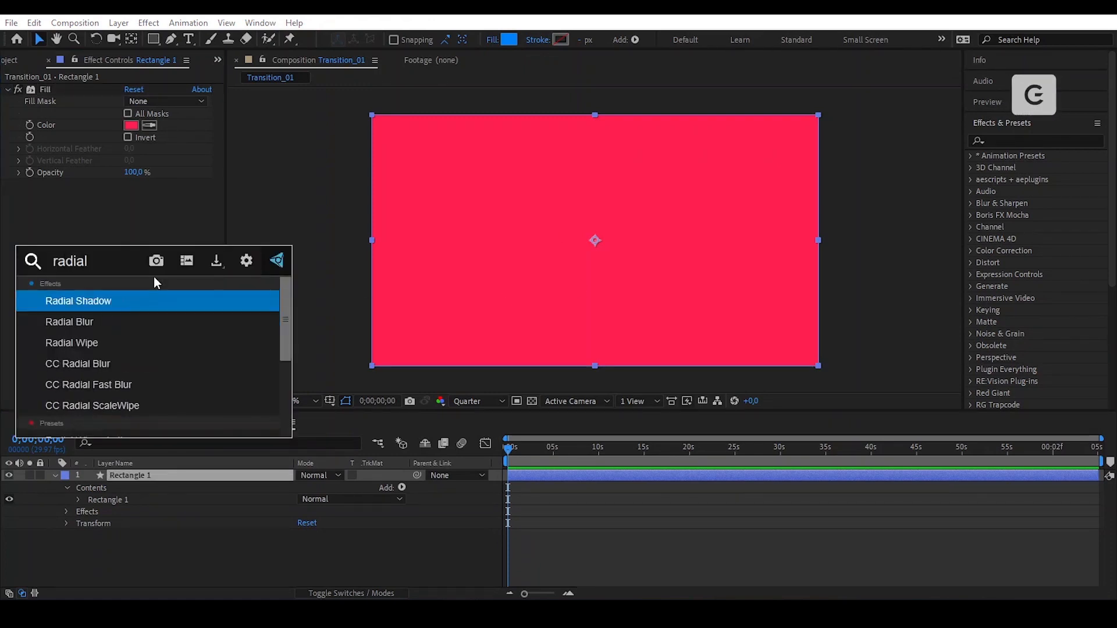
{"action": "left_click", "coordinate": [139, 341]}
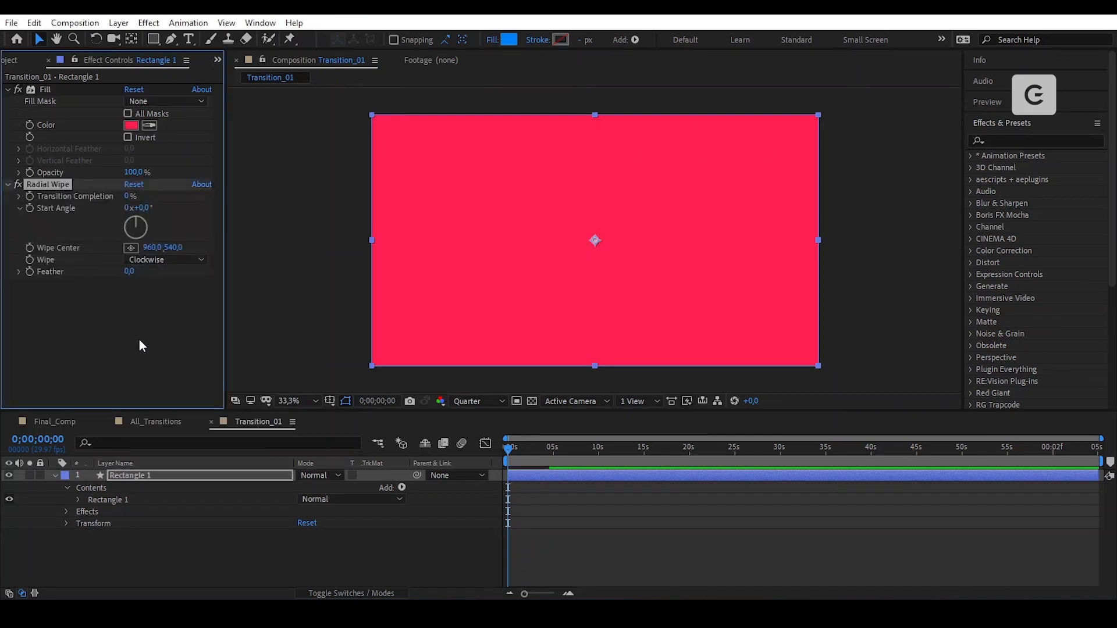
Set Radial Wipe's Transition Completion to 22%, its Start Angle to 25° and its Wipe direction to Counterclockwise
{"action": "left_click_drag", "start_coordinate": [128, 196], "coordinate": [153, 207]}
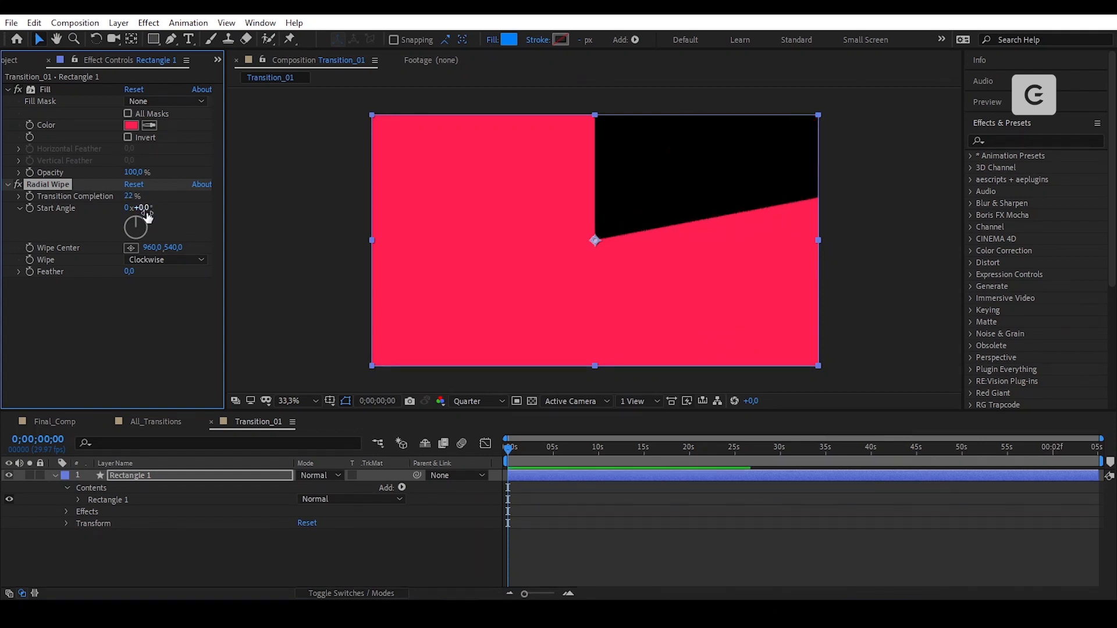
{"action": "type", "text": "25"}
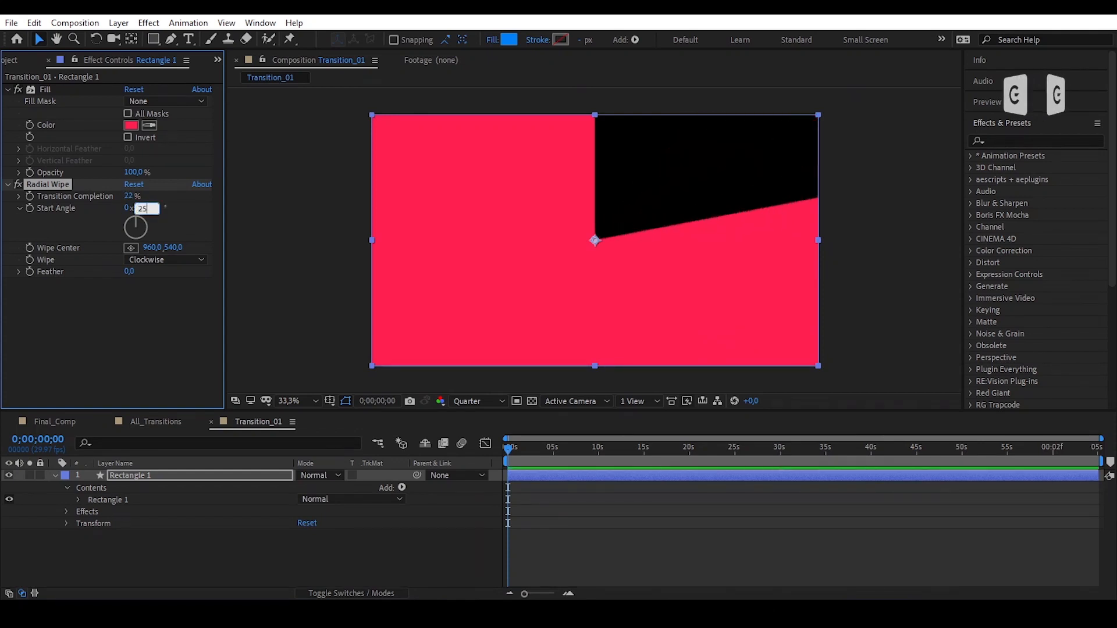
{"action": "key", "text": "Return"}
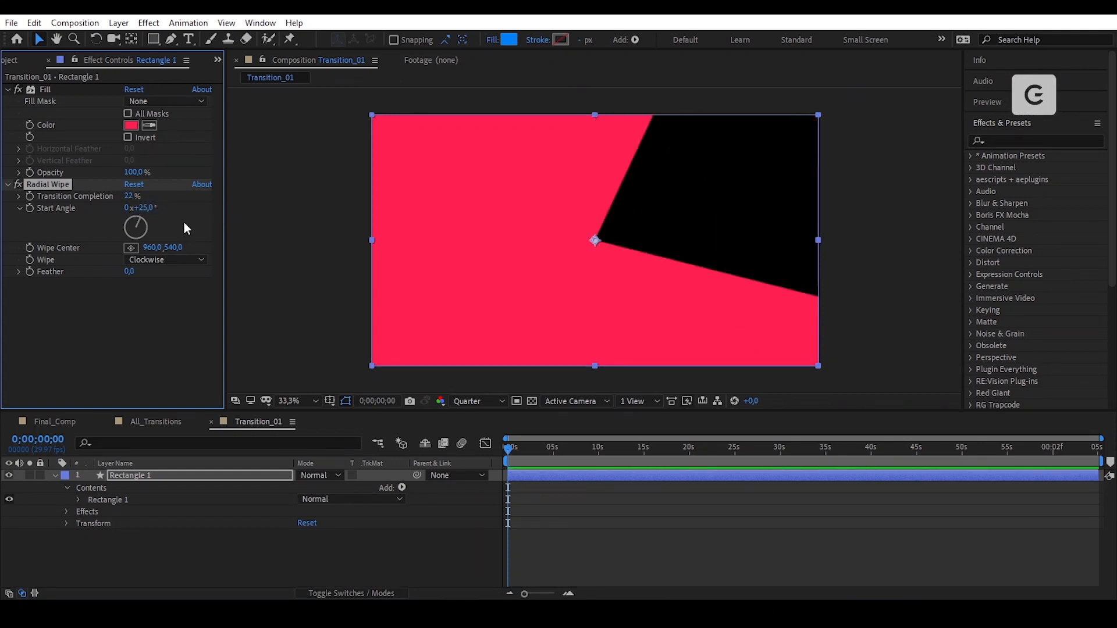
{"action": "left_click", "coordinate": [160, 261]}
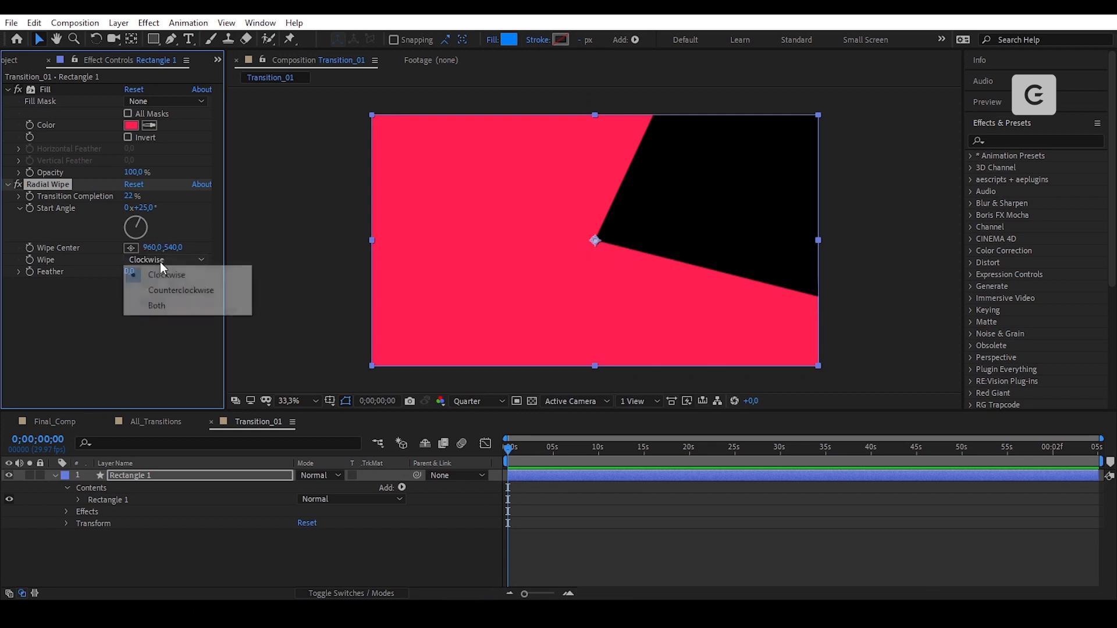
{"action": "left_click", "coordinate": [195, 290]}
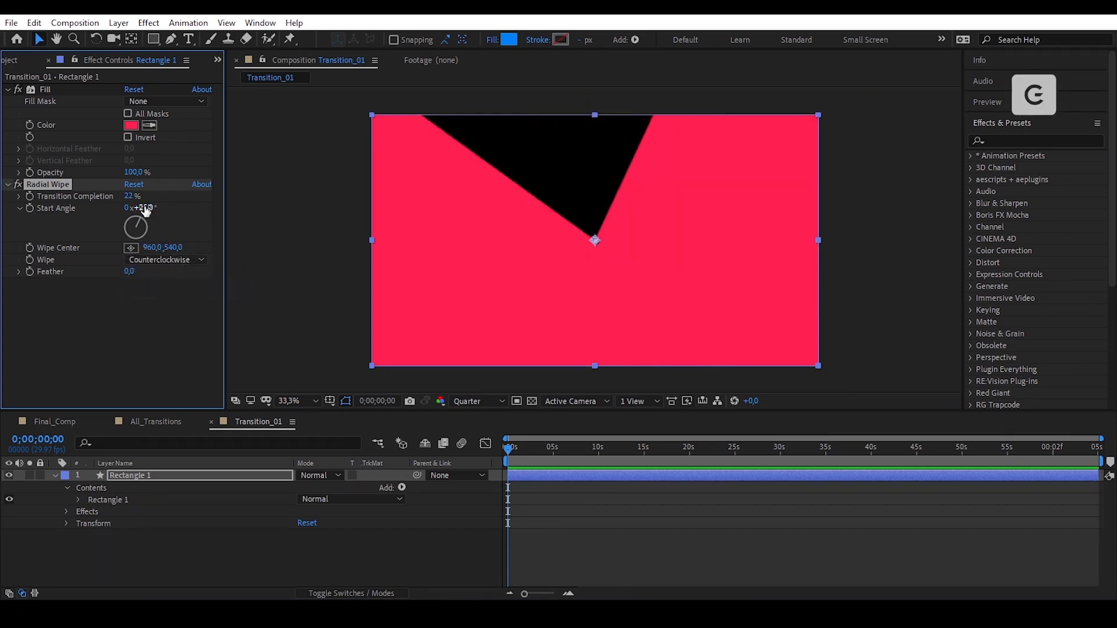
Set Transition Completion to 100%, keyframe it at 0 seconds and reveal the layer's keyframes in the timeline
{"action": "left_click_drag", "start_coordinate": [131, 196], "coordinate": [198, 202]}
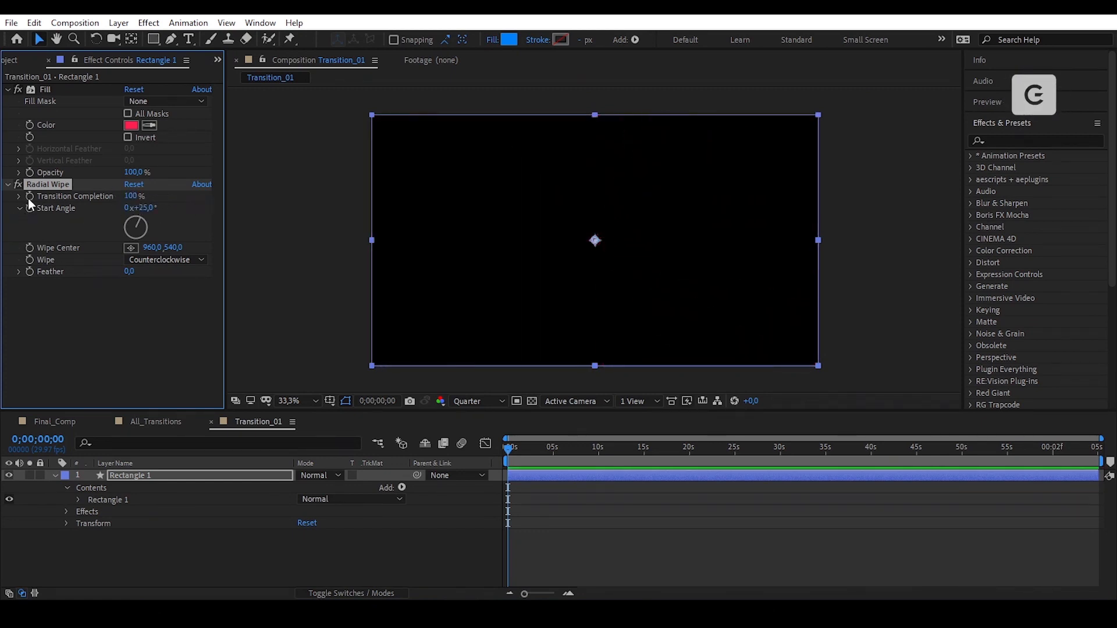
{"action": "left_click", "coordinate": [550, 475]}
{"action": "key", "text": "u"}
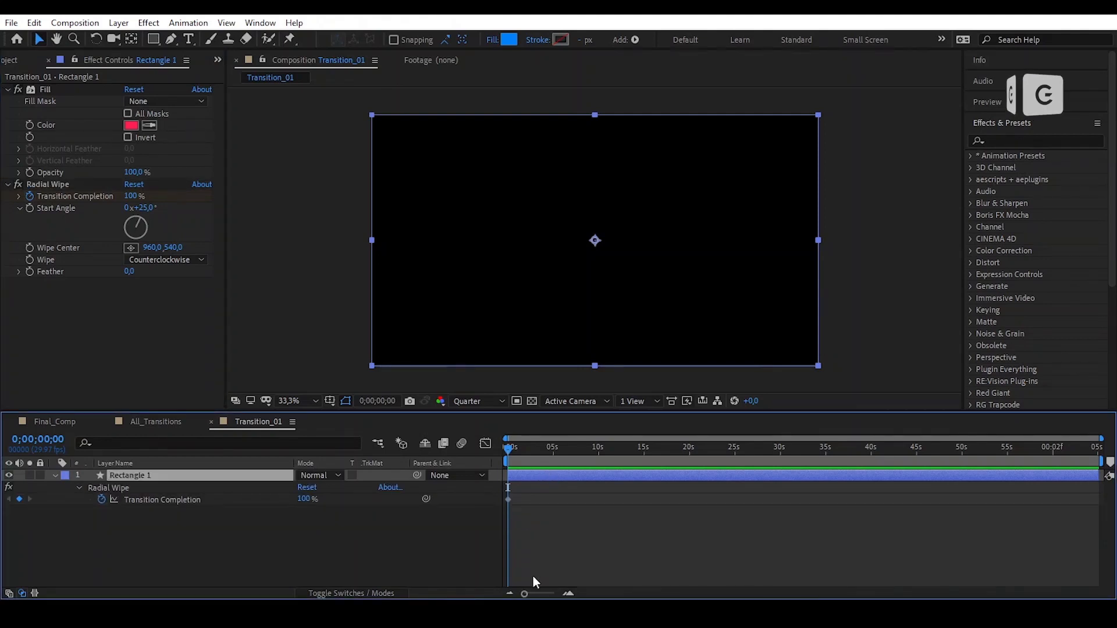
Add a Transition Completion keyframe of 0% at the one-second mark on Rectangle 1
{"action": "left_click_drag", "start_coordinate": [524, 593], "coordinate": [549, 594]}
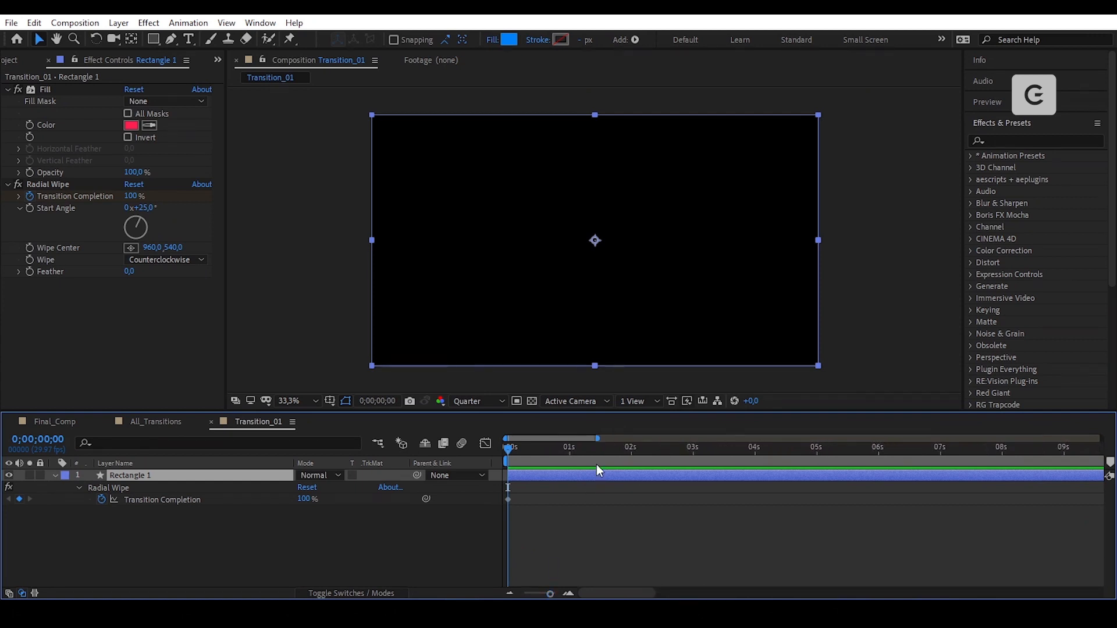
{"action": "left_click", "coordinate": [570, 448]}
{"action": "left_click_drag", "start_coordinate": [570, 448], "coordinate": [568, 448]}
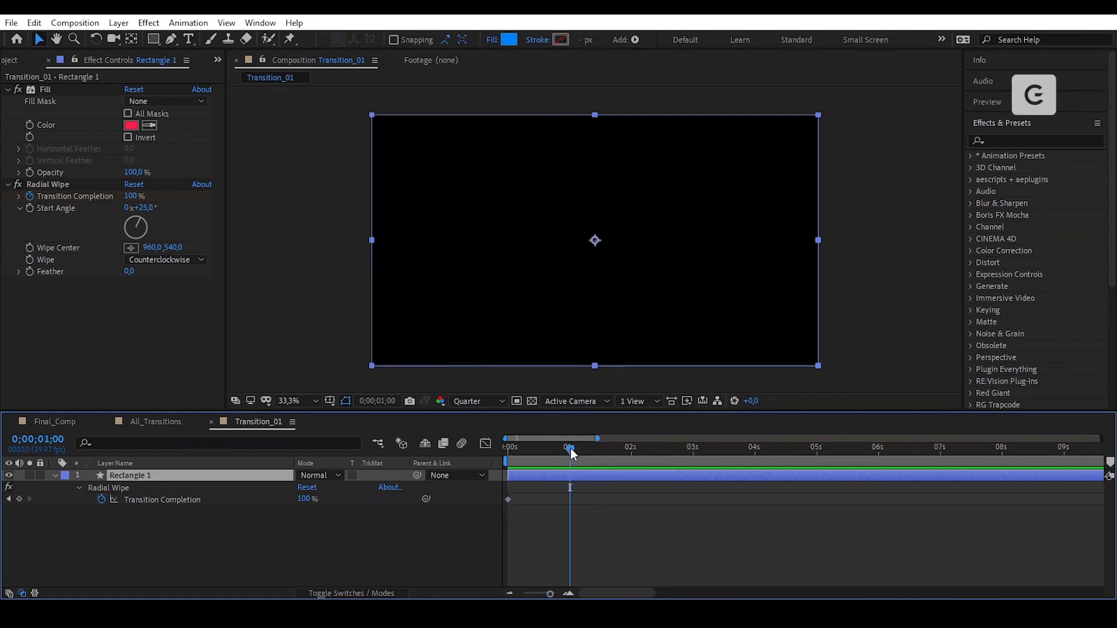
{"action": "left_click", "coordinate": [19, 499]}
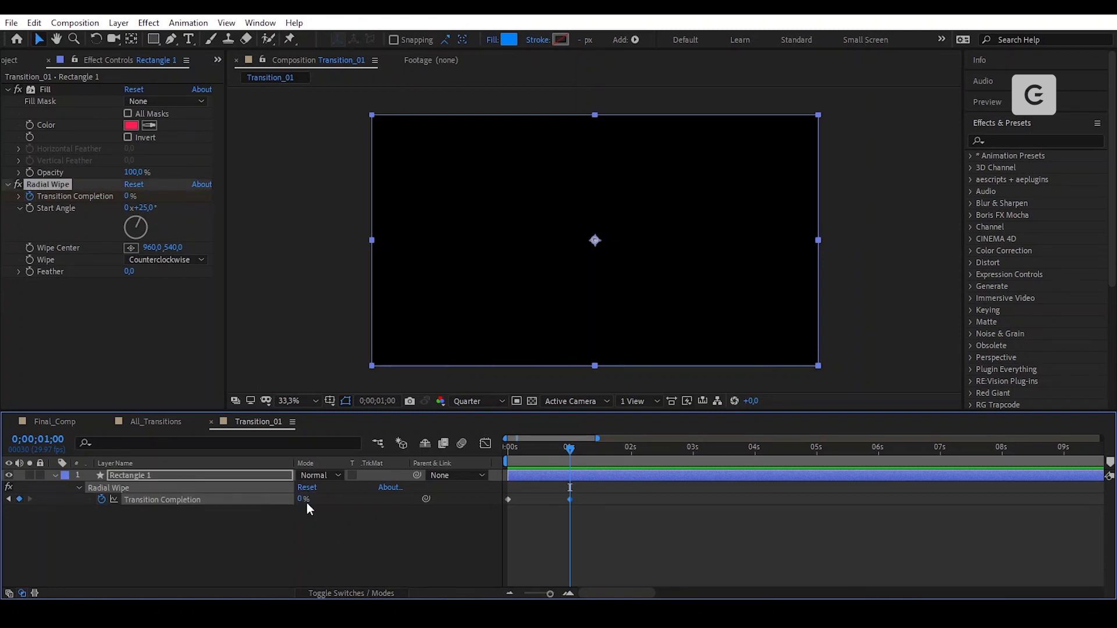
Apply Easy Ease to both Transition Completion keyframes and adjust the final keyframe's ease influence in the speed graph
{"action": "left_click_drag", "start_coordinate": [586, 492], "coordinate": [495, 514]}
{"action": "right_click", "coordinate": [570, 500]}
{"action": "mouse_move", "coordinate": [620, 490]}
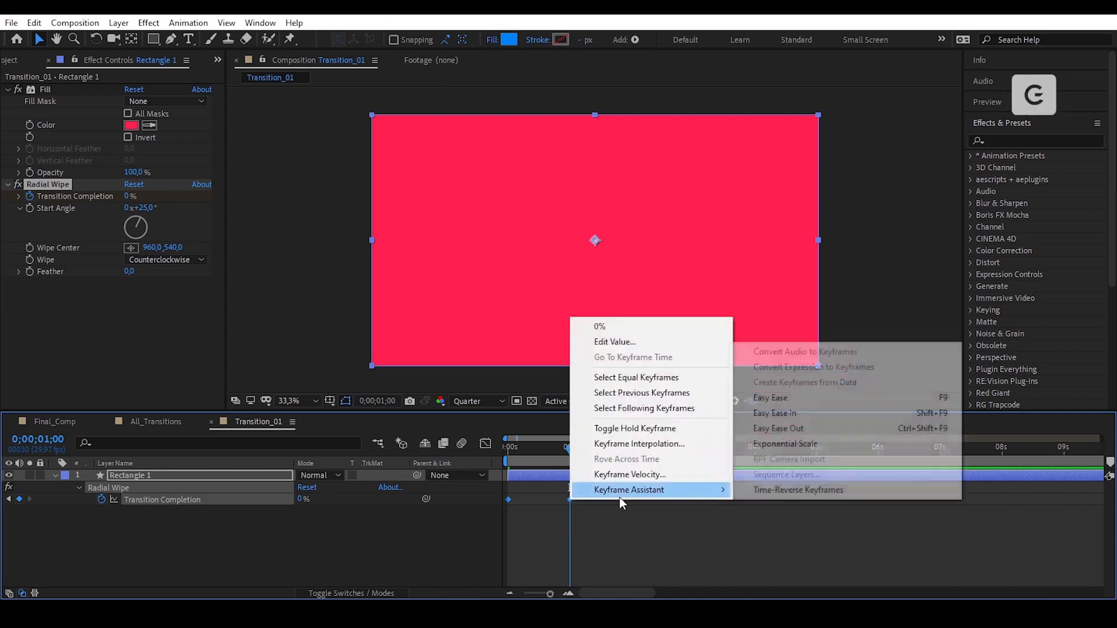
{"action": "left_click", "coordinate": [790, 399]}
{"action": "left_click", "coordinate": [485, 443]}
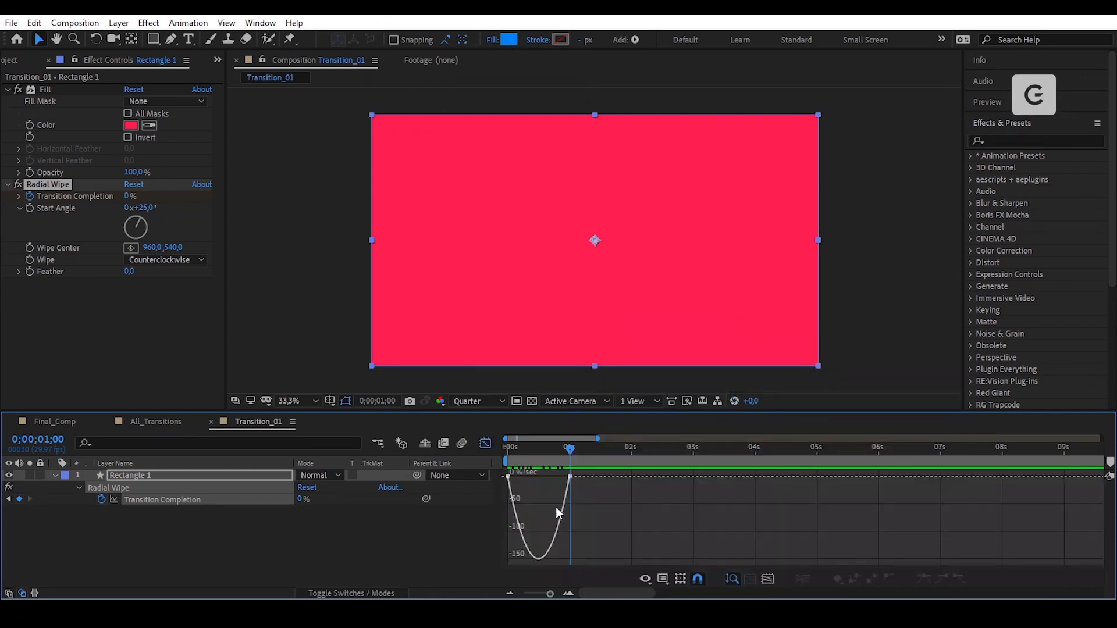
{"action": "mouse_move", "coordinate": [556, 479]}
{"action": "left_mouse_down"}
{"action": "mouse_move", "coordinate": [589, 469]}
{"action": "mouse_move", "coordinate": [526, 476]}
{"action": "mouse_move", "coordinate": [549, 451]}
{"action": "mouse_move", "coordinate": [509, 456]}
{"action": "mouse_move", "coordinate": [568, 464]}
{"action": "left_mouse_up"}
{"action": "left_click", "coordinate": [485, 443]}
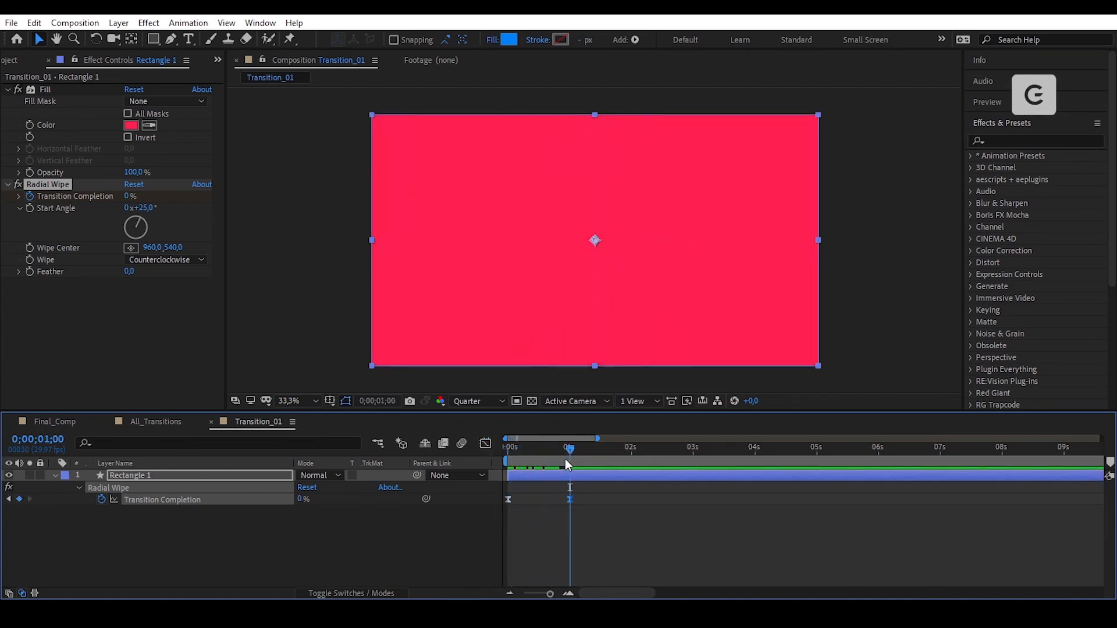
Duplicate the Rectangle 1 layer and reveal the duplicate's keyframes
{"action": "left_click", "coordinate": [585, 480]}
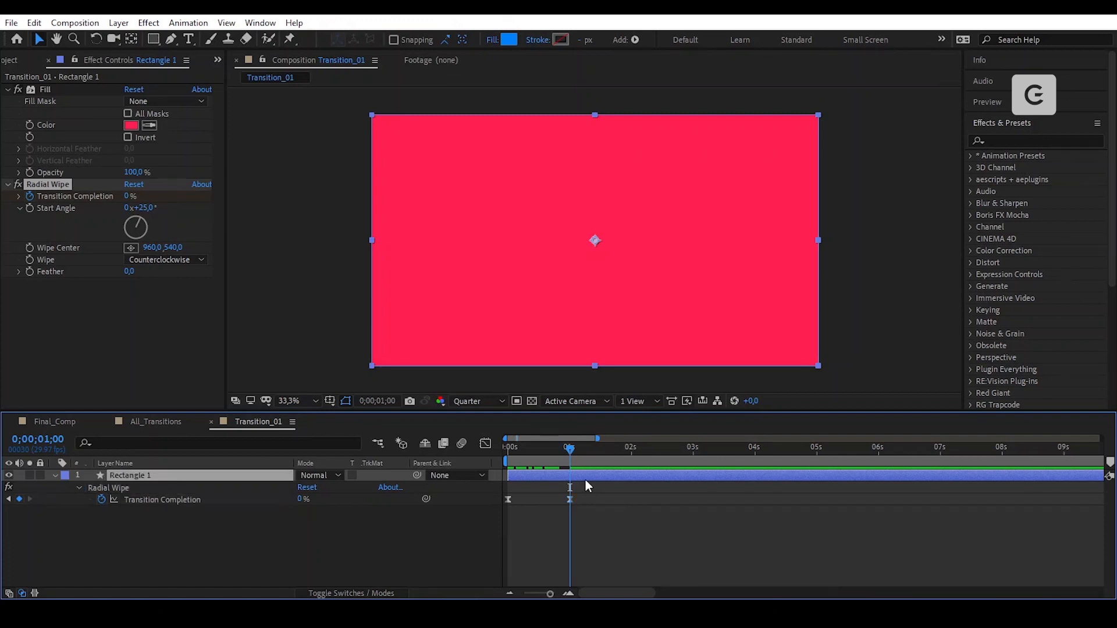
{"action": "left_click", "coordinate": [33, 22]}
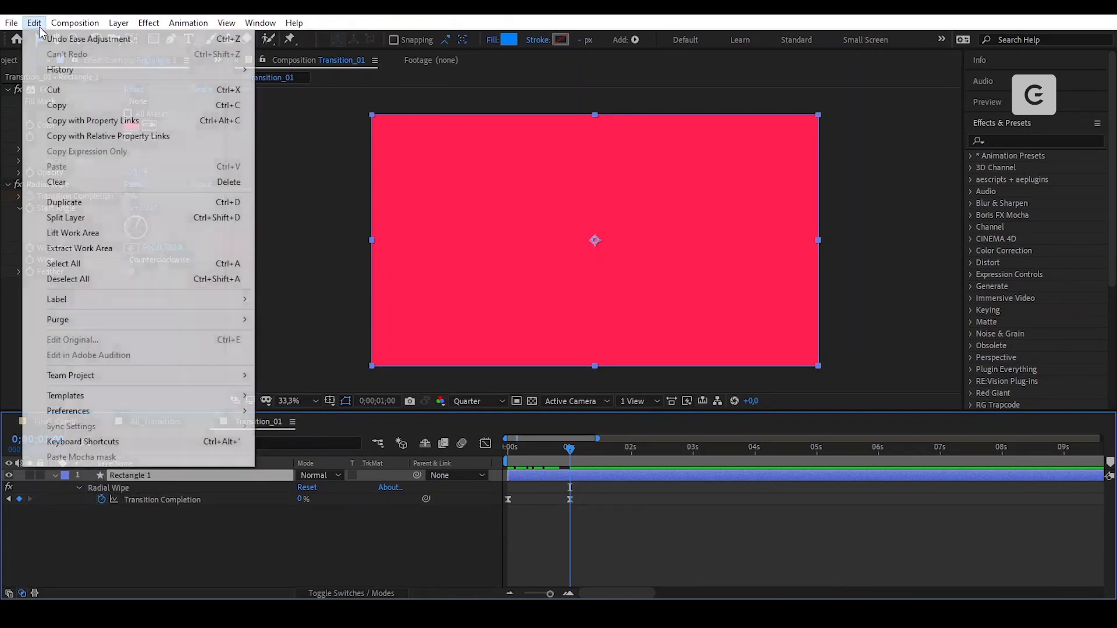
{"action": "left_click", "coordinate": [120, 201]}
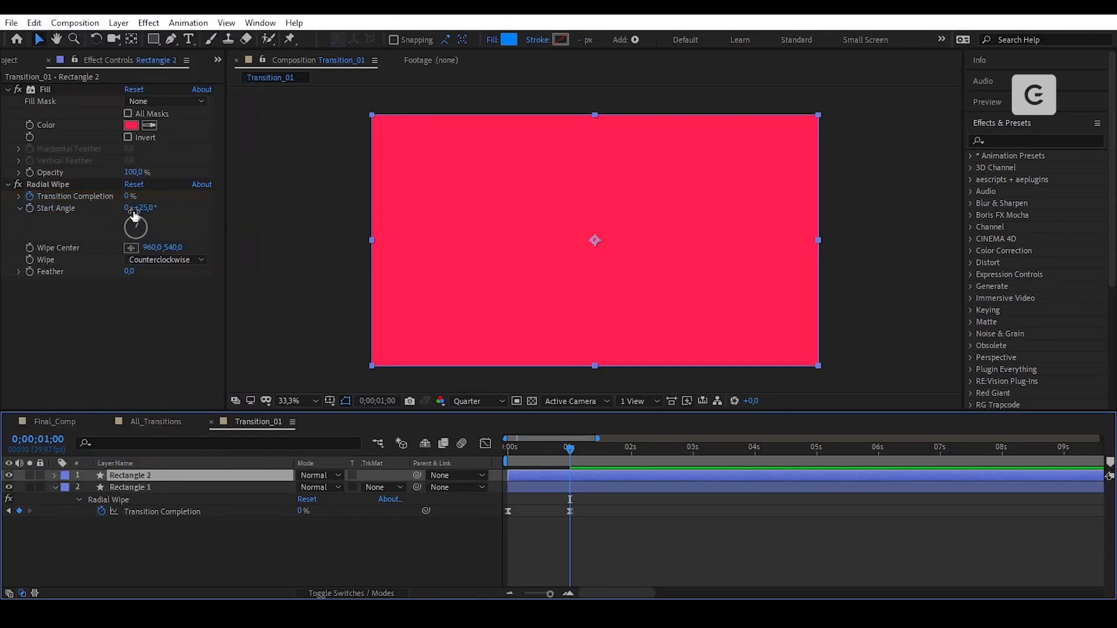
{"action": "key", "text": "u"}
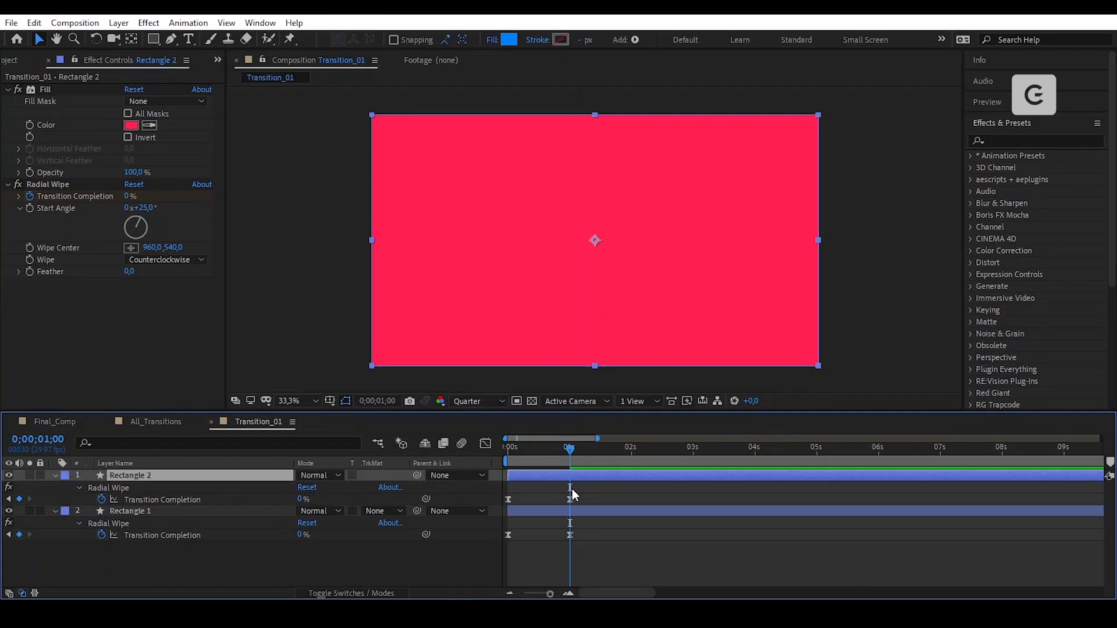
Set Rectangle 2's one-second Transition Completion keyframe to 93%, switch its Wipe direction to Clockwise and preview the animation
{"action": "left_click_drag", "start_coordinate": [582, 493], "coordinate": [560, 504]}
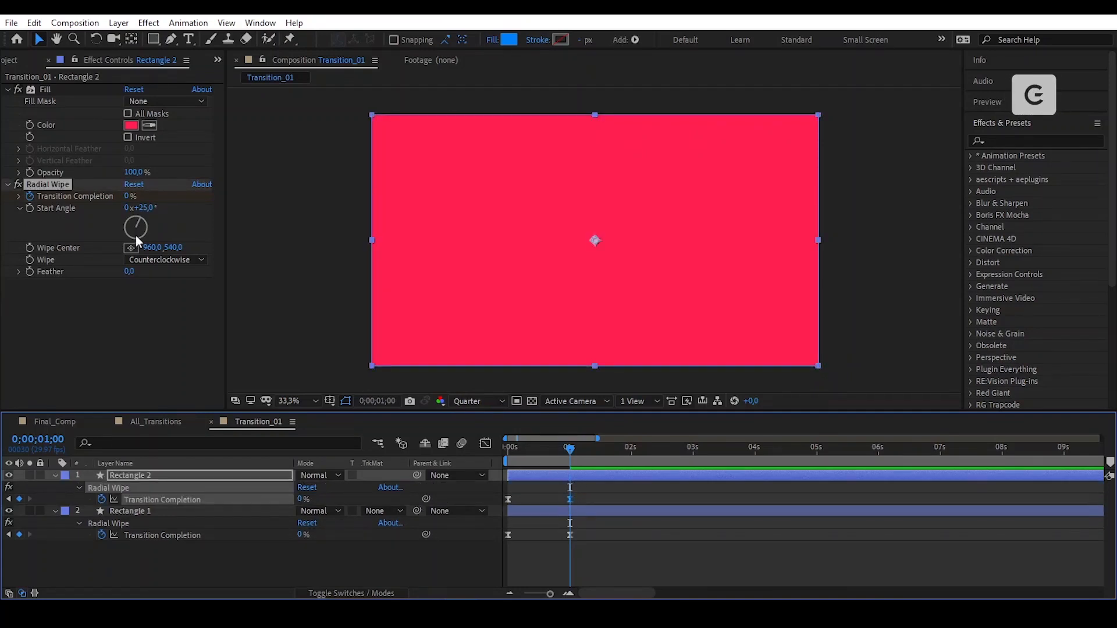
{"action": "left_click", "coordinate": [128, 196]}
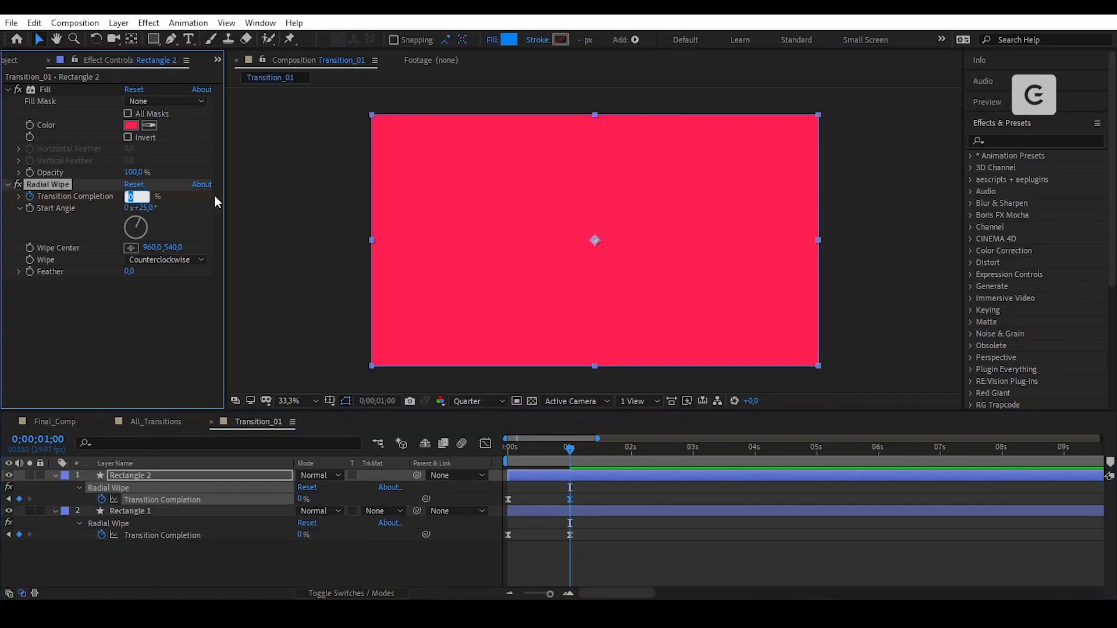
{"action": "type", "text": "93"}
{"action": "key", "text": "Return"}
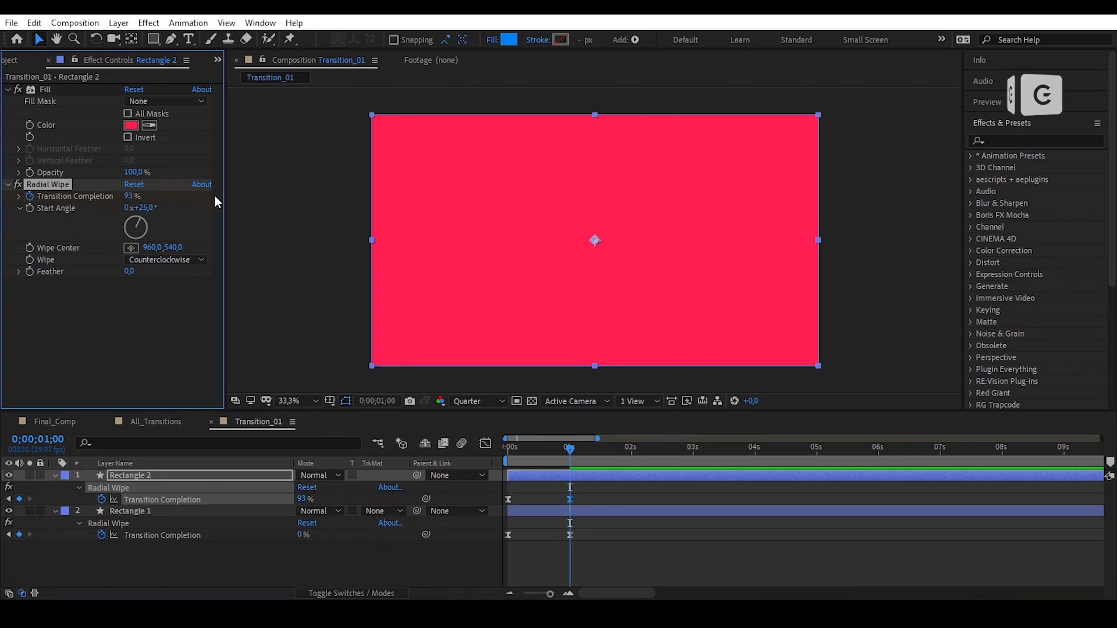
{"action": "left_click", "coordinate": [198, 260]}
{"action": "left_click", "coordinate": [194, 274]}
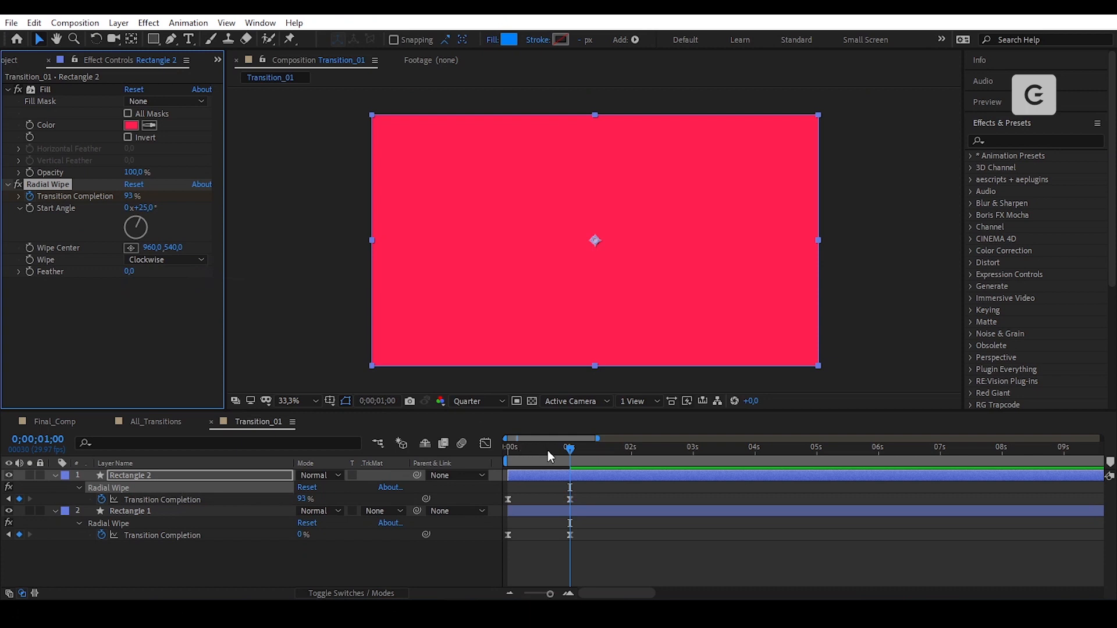
{"action": "left_click_drag", "start_coordinate": [547, 450], "coordinate": [571, 488]}
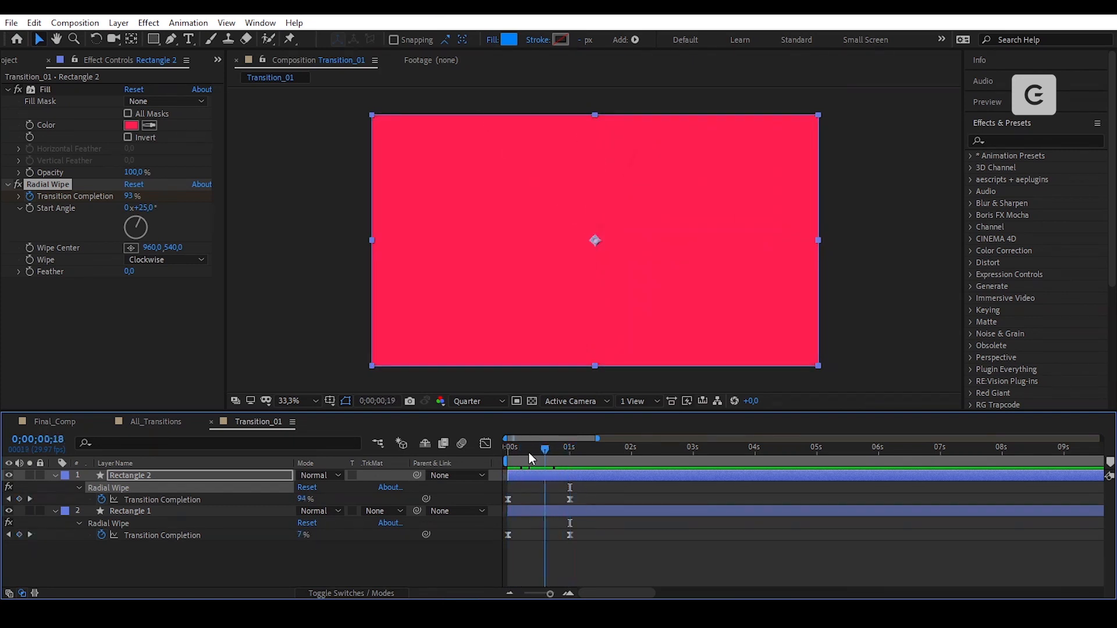
Shift both of Rectangle 2's Transition Completion keyframes so they begin at frame 2
{"action": "left_click_drag", "start_coordinate": [529, 452], "coordinate": [501, 454]}
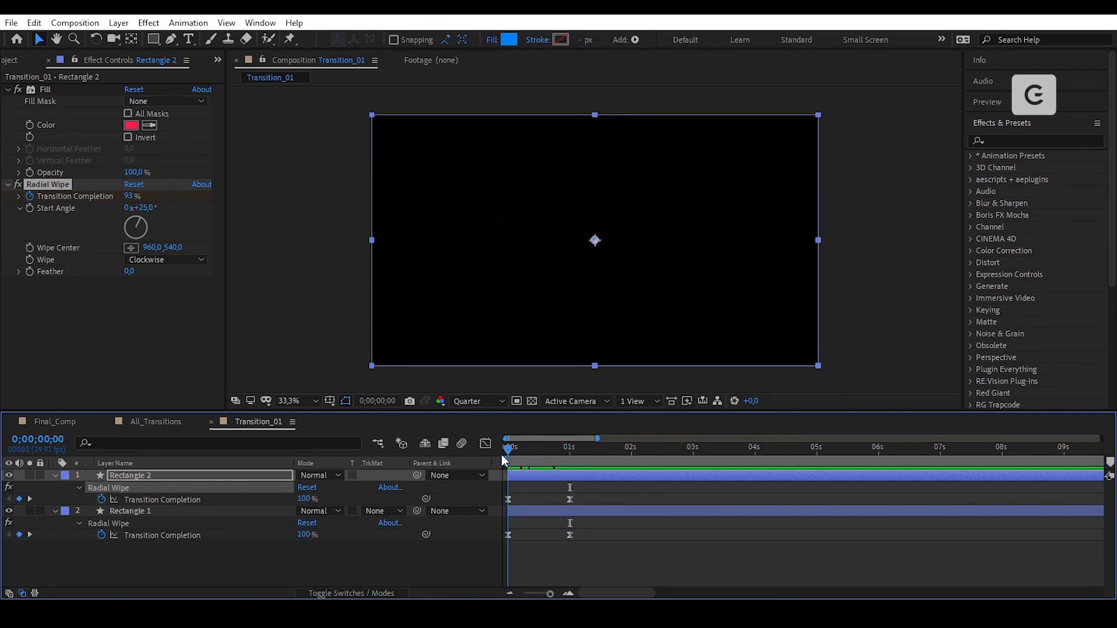
{"action": "key", "text": "space"}
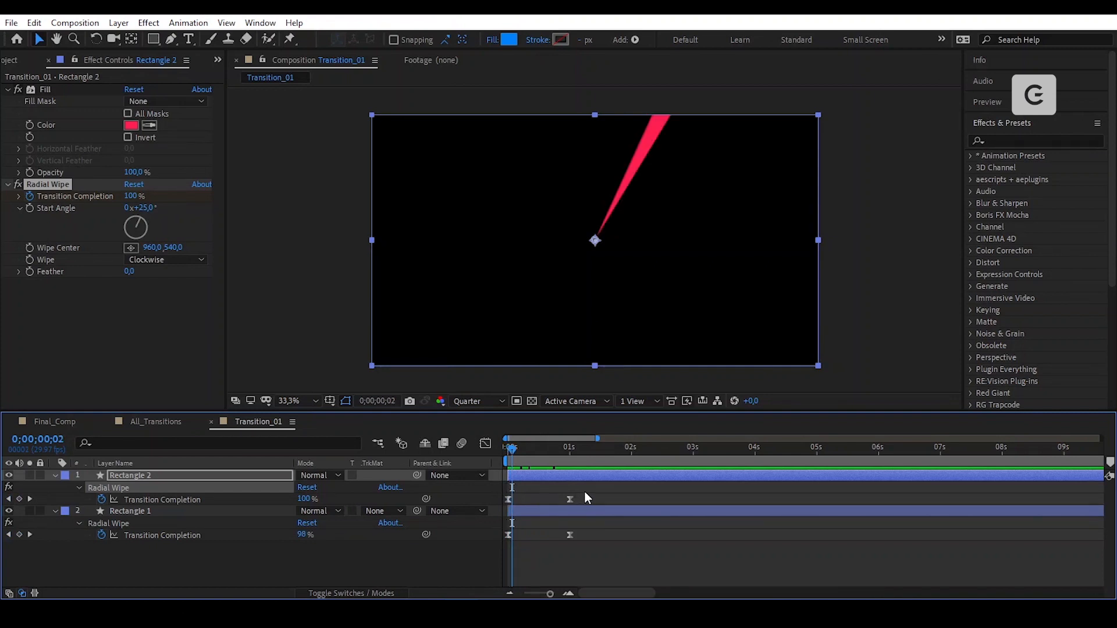
{"action": "left_click_drag", "start_coordinate": [584, 490], "coordinate": [516, 506]}
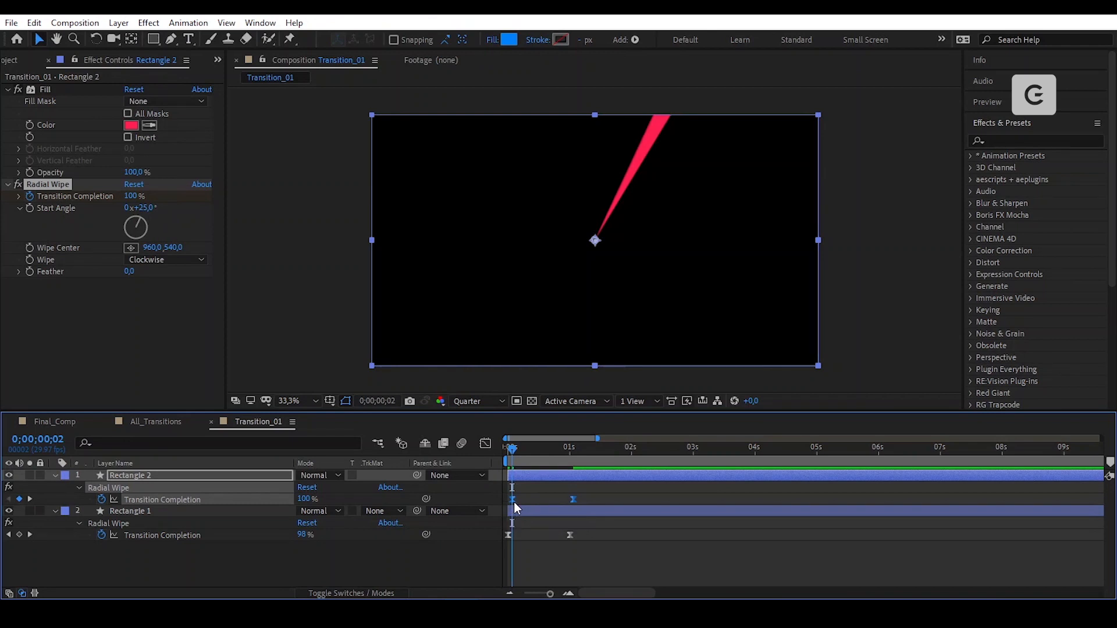
Duplicate the Rectangle 1 and Rectangle 2 layers and place the Rectangle 3 copy directly beneath Rectangle 4
{"action": "left_click", "coordinate": [563, 512], "text": "shift"}
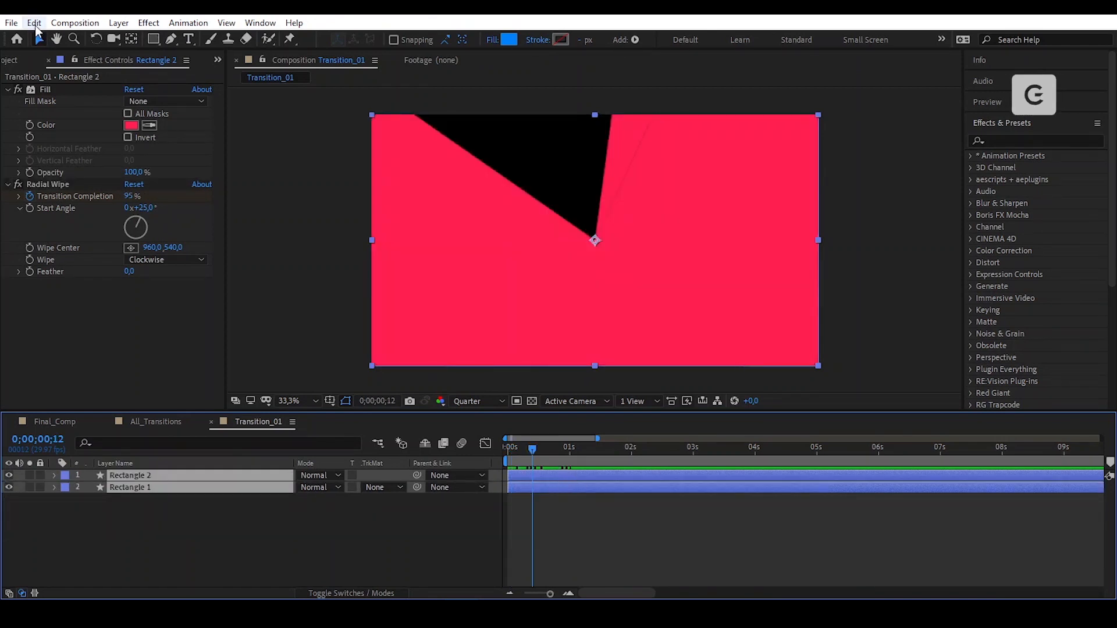
{"action": "left_click", "coordinate": [35, 22]}
{"action": "left_click", "coordinate": [136, 202]}
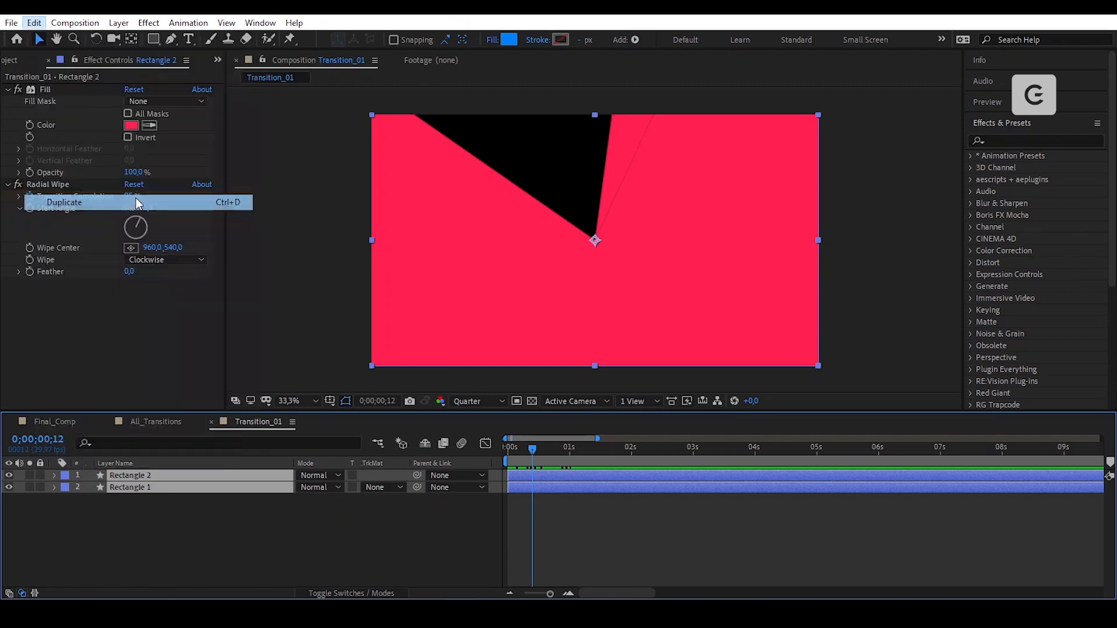
{"action": "left_click_drag", "start_coordinate": [207, 498], "coordinate": [210, 484]}
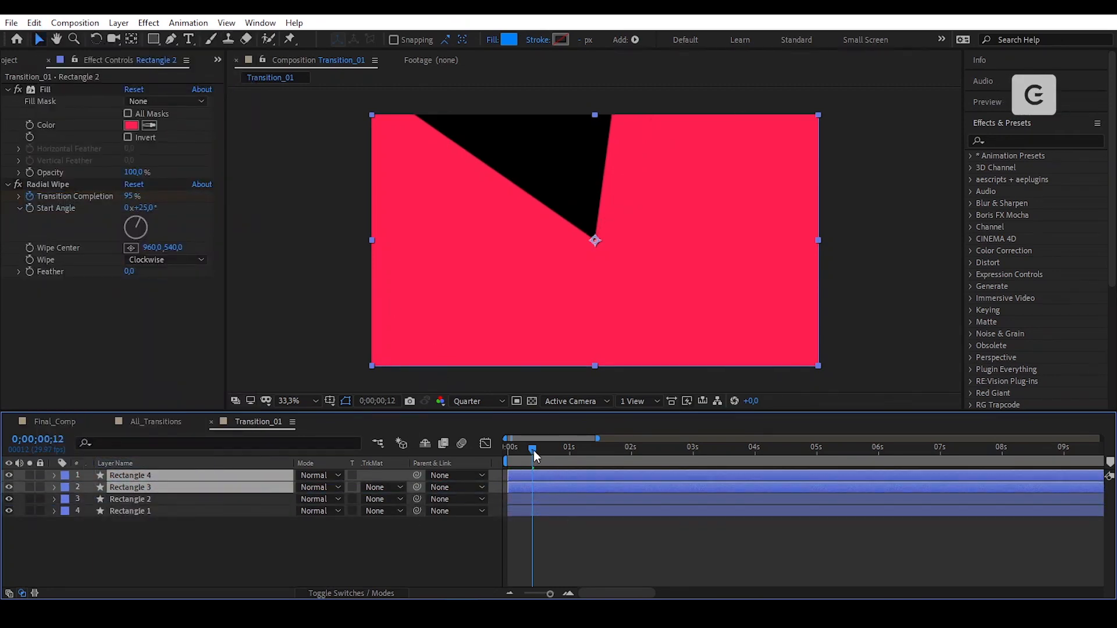
Offset the Rectangle 3 and Rectangle 4 layers so they start at frame 3
{"action": "left_click_drag", "start_coordinate": [532, 450], "coordinate": [512, 449]}
{"action": "key", "text": "space"}
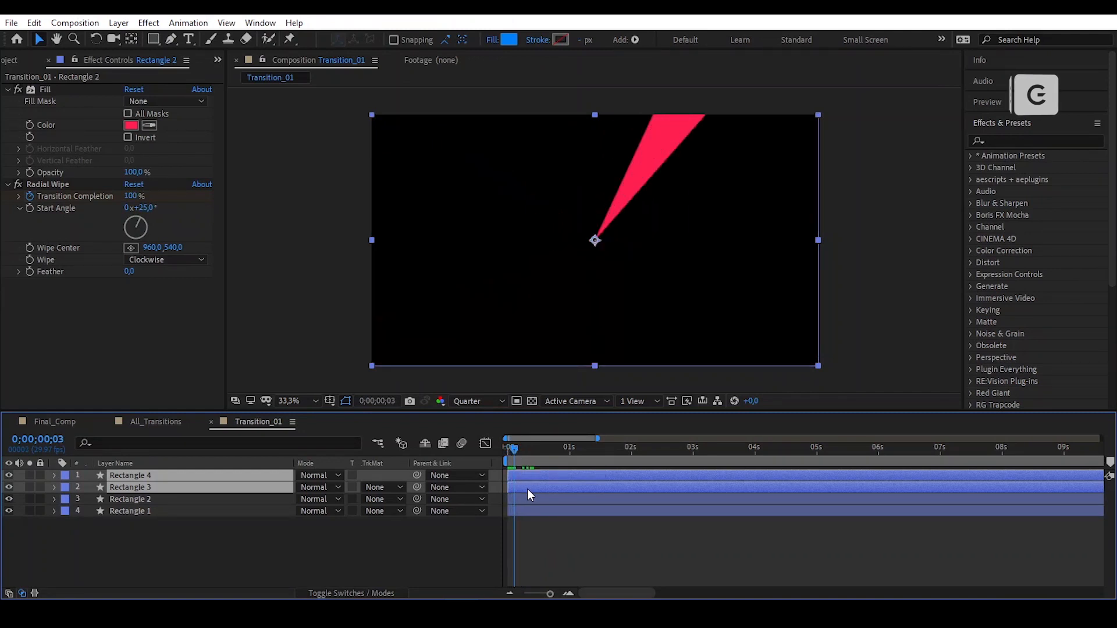
{"action": "left_click_drag", "start_coordinate": [527, 488], "coordinate": [533, 488]}
{"action": "left_click", "coordinate": [553, 532]}
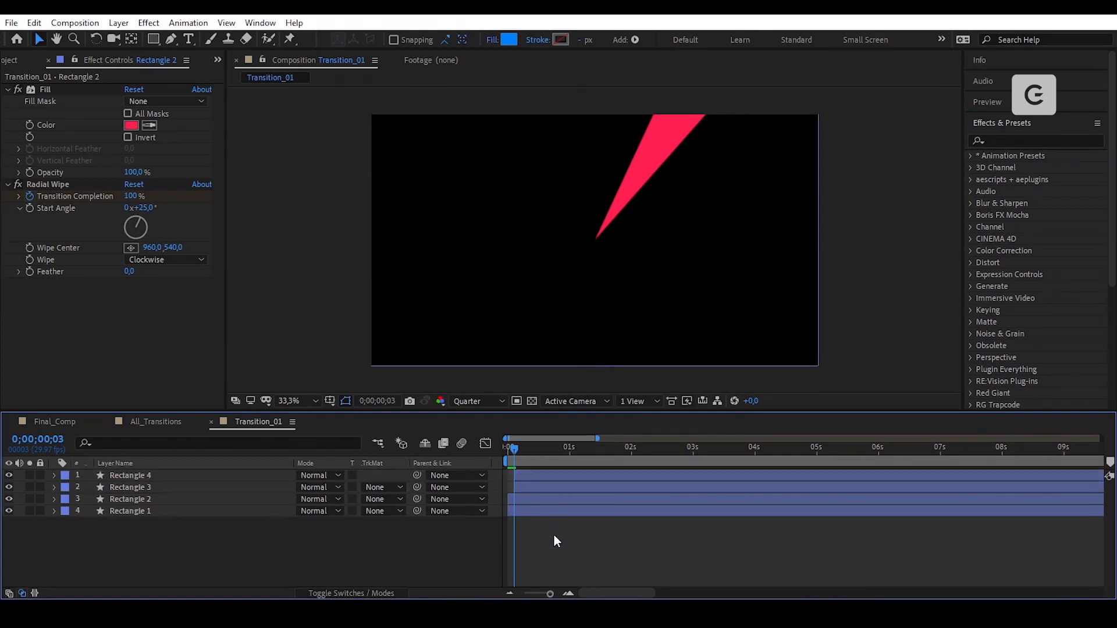
Change Rectangle 3's Fill effect color to cyan 00D2FF
{"action": "left_click", "coordinate": [551, 486]}
{"action": "left_click", "coordinate": [131, 125]}
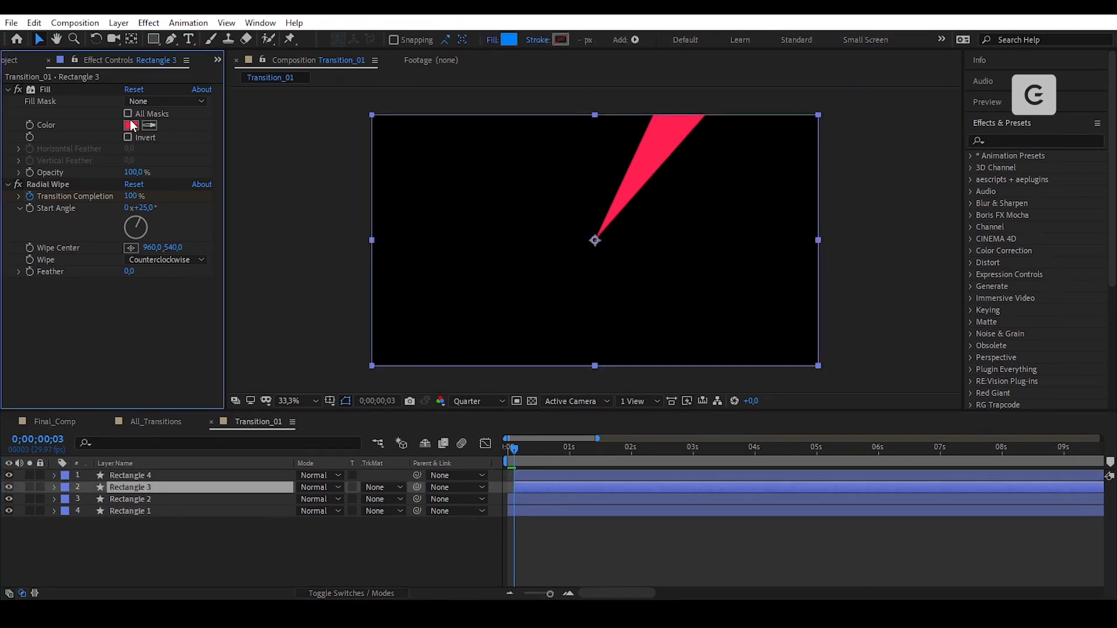
{"action": "left_click_drag", "start_coordinate": [742, 450], "coordinate": [745, 467]}
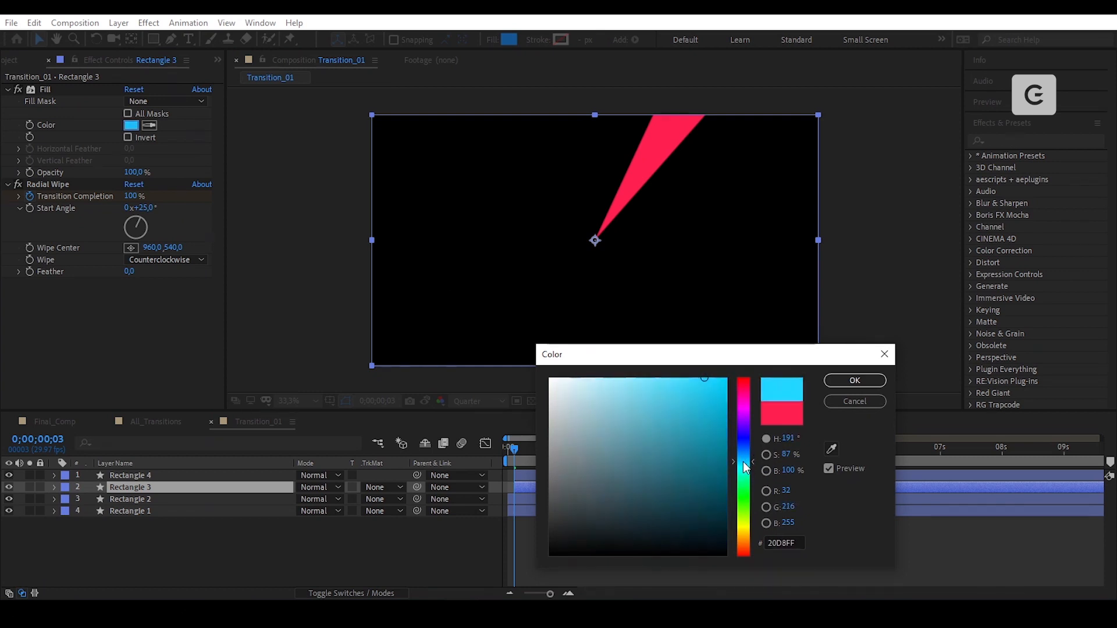
{"action": "left_click_drag", "start_coordinate": [705, 379], "coordinate": [731, 375]}
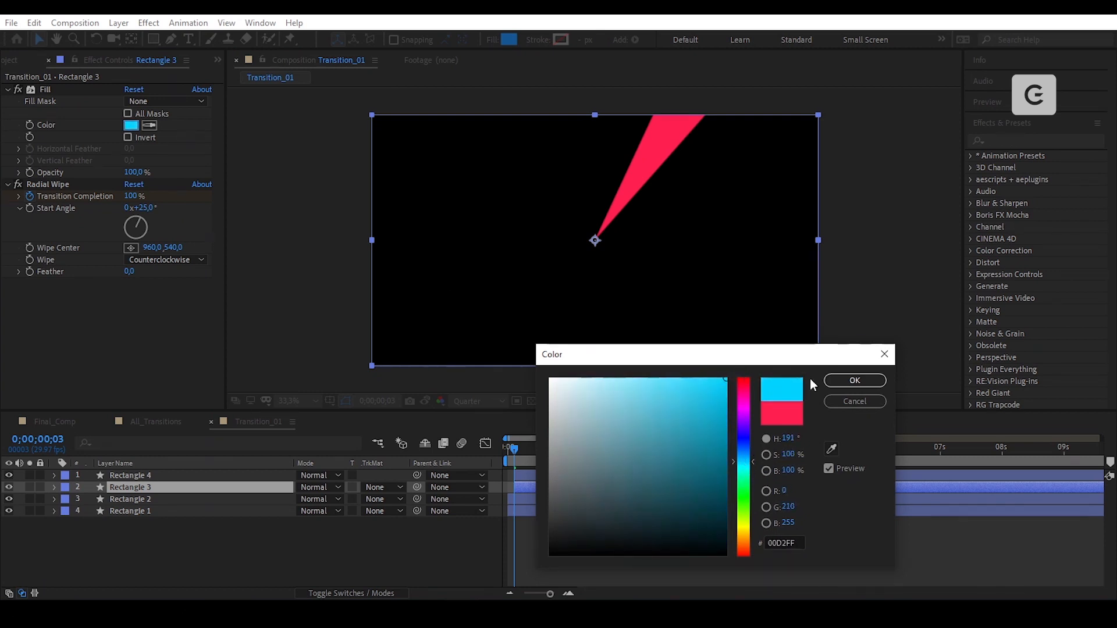
{"action": "left_click", "coordinate": [837, 380]}
Match Rectangle 4's Fill effect color to Rectangle 3 by sampling the cyan area in the composition
{"action": "left_click", "coordinate": [521, 448]}
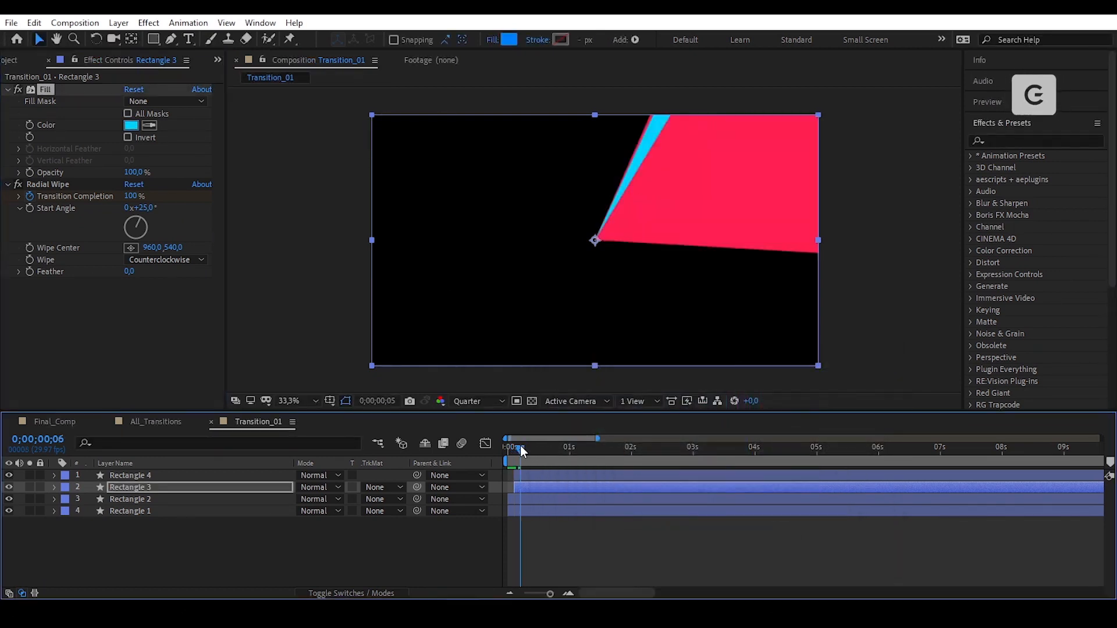
{"action": "left_click_drag", "start_coordinate": [521, 448], "coordinate": [529, 446]}
{"action": "left_click", "coordinate": [552, 476]}
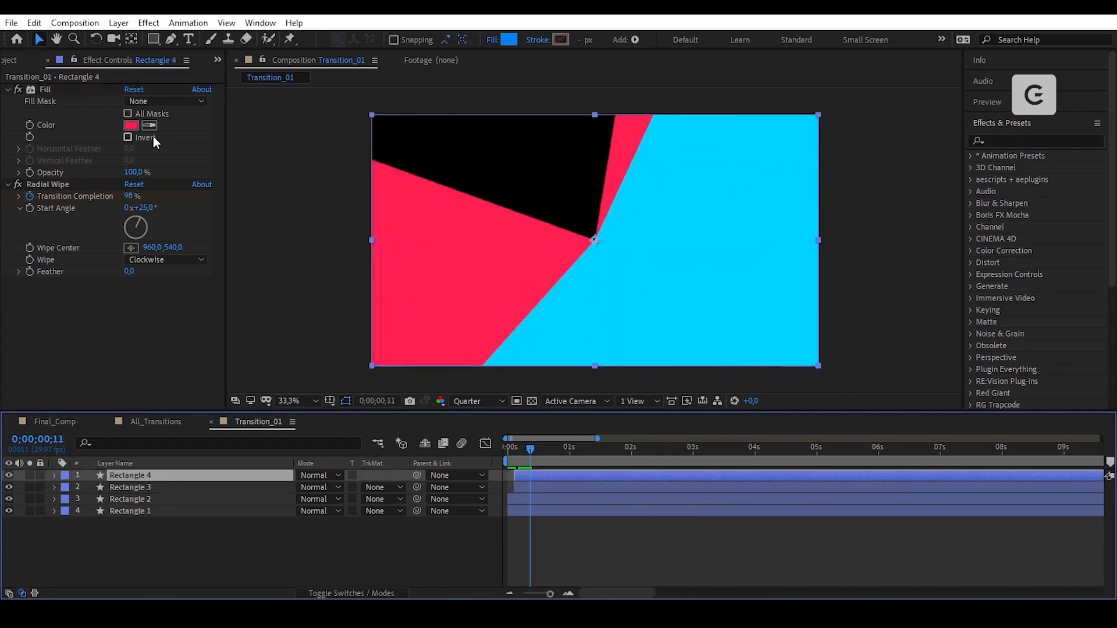
{"action": "left_click", "coordinate": [149, 125]}
{"action": "left_click", "coordinate": [649, 333]}
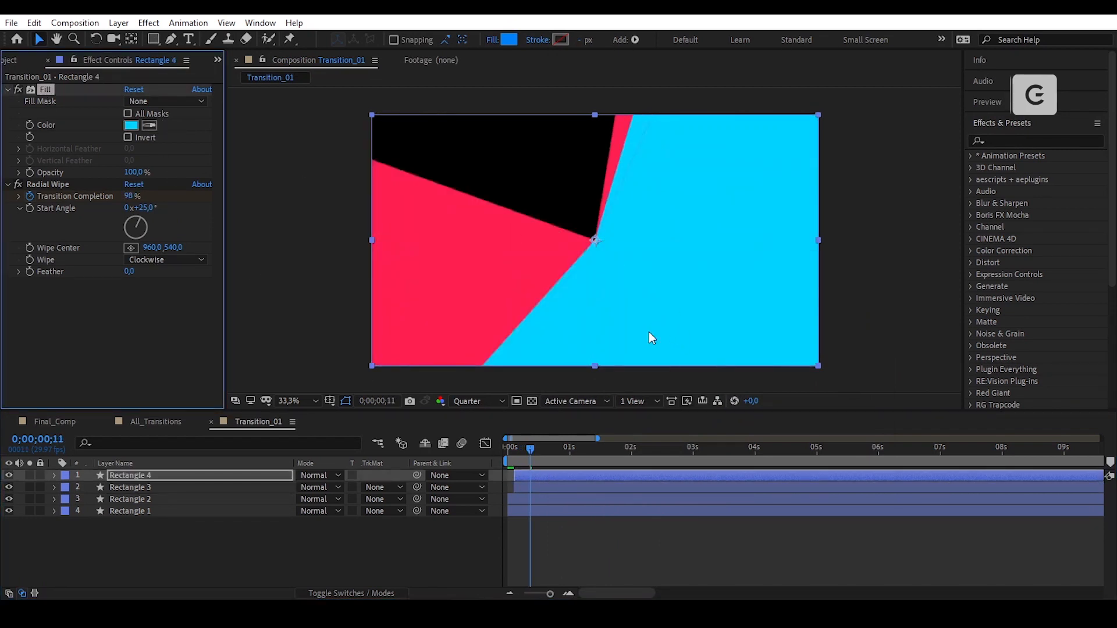
Duplicate the Rectangle 3 and Rectangle 4 layers at frame 3 and place Rectangle 5 directly beneath Rectangle 6
{"action": "left_click", "coordinate": [543, 487], "text": "shift"}
{"action": "left_click_drag", "start_coordinate": [531, 446], "coordinate": [518, 446]}
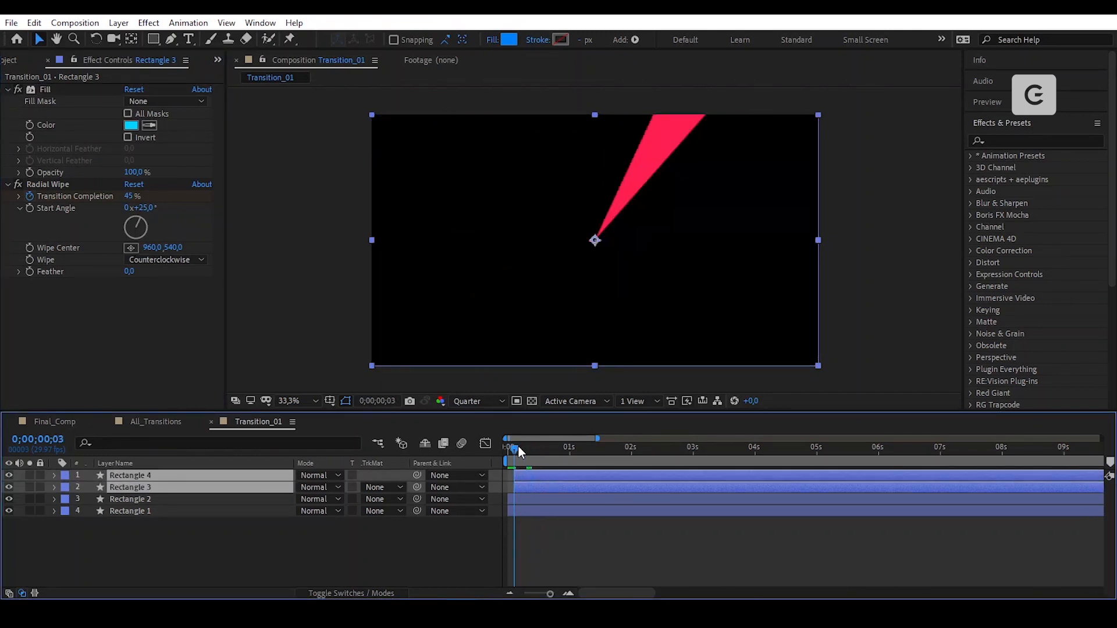
{"action": "left_click", "coordinate": [34, 23]}
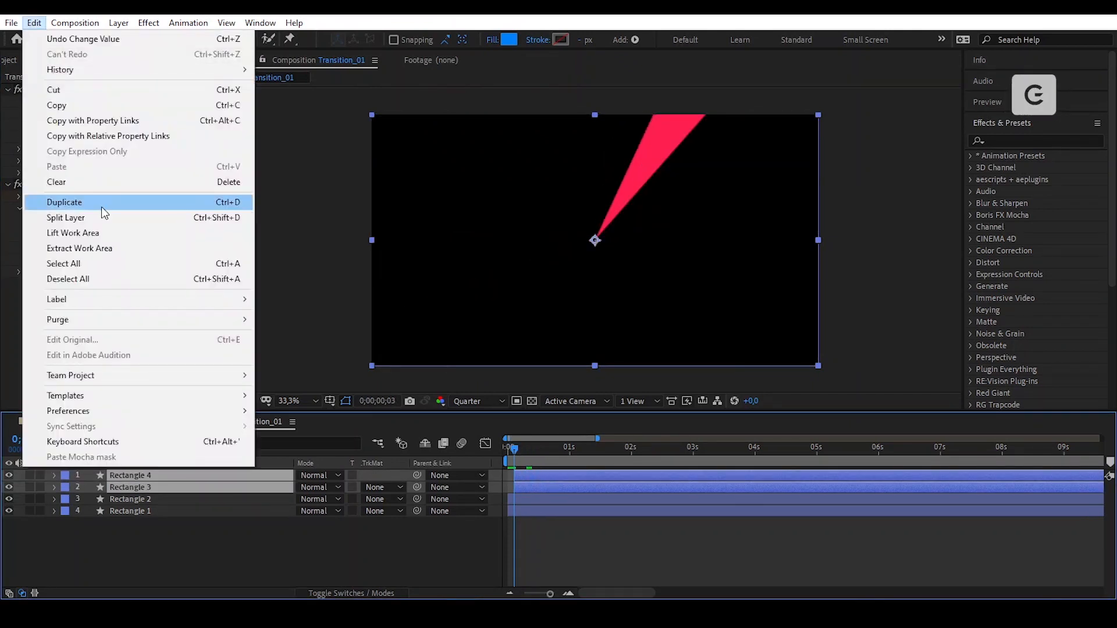
{"action": "left_click", "coordinate": [101, 207]}
{"action": "left_click_drag", "start_coordinate": [191, 499], "coordinate": [191, 484]}
Offset the Rectangle 5 and Rectangle 6 layers so they start at frame 6
{"action": "key", "text": "Page_Down"}
{"action": "key", "text": "Page_Down"}
{"action": "key", "text": "Page_Down"}
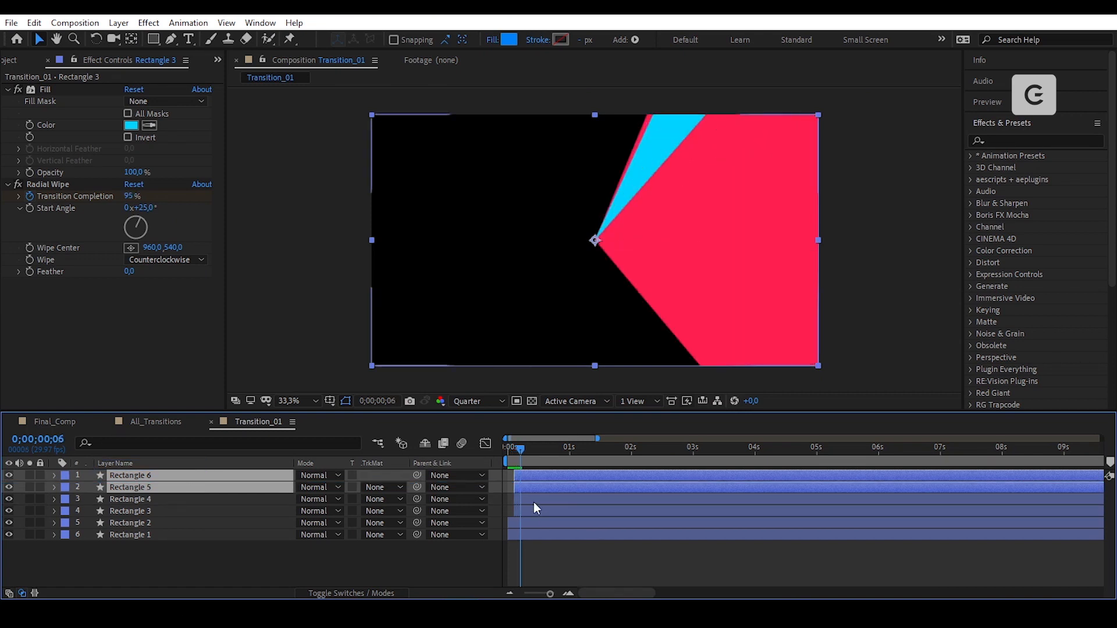
{"action": "left_click_drag", "start_coordinate": [527, 488], "coordinate": [535, 487]}
Change Rectangle 5's Fill effect color to blue 004EFF
{"action": "left_click", "coordinate": [554, 490]}
{"action": "left_click", "coordinate": [524, 448]}
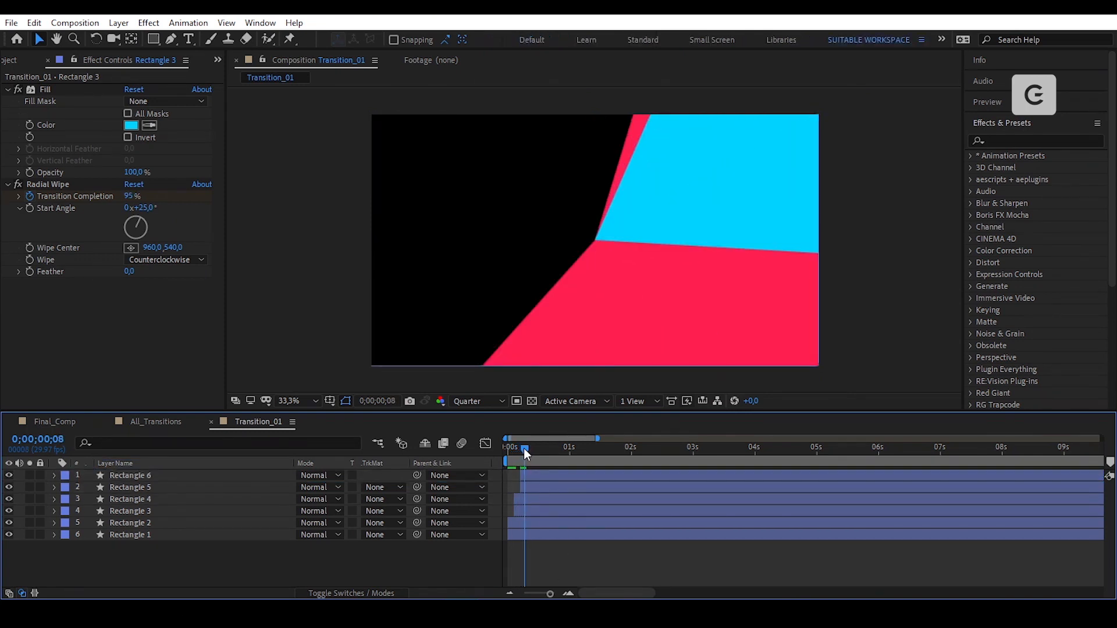
{"action": "left_click", "coordinate": [131, 125]}
{"action": "left_click_drag", "start_coordinate": [749, 460], "coordinate": [742, 446]}
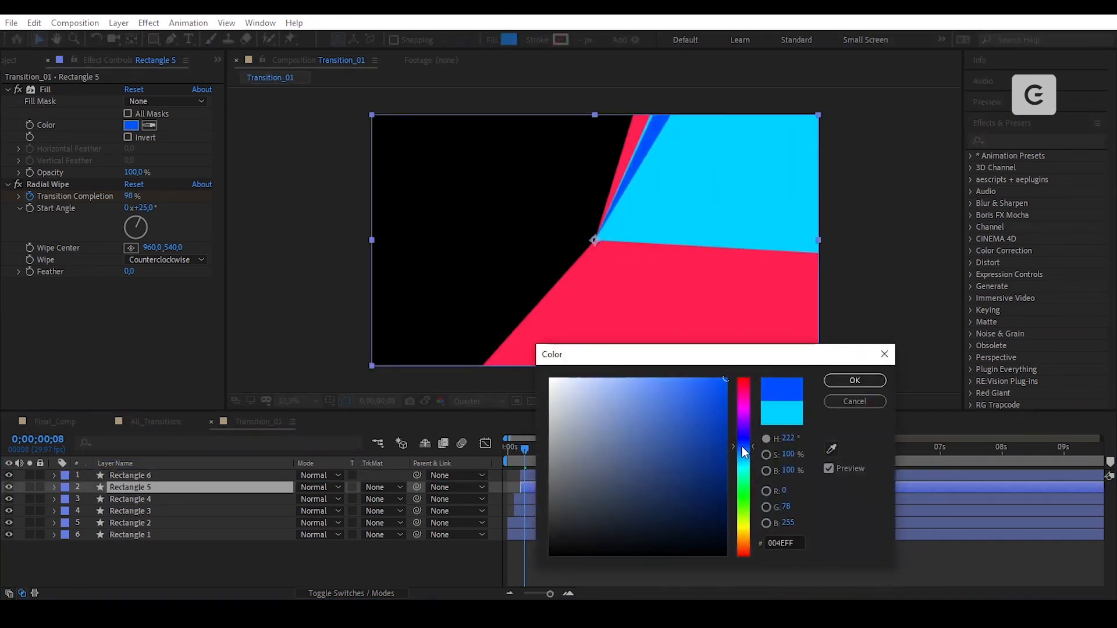
{"action": "left_click", "coordinate": [852, 384]}
Match Rectangle 6's Fill effect color to Rectangle 5 by sampling the blue area in the composition
{"action": "left_click", "coordinate": [544, 476]}
{"action": "left_click_drag", "start_coordinate": [526, 449], "coordinate": [538, 449]}
{"action": "left_click", "coordinate": [150, 125]}
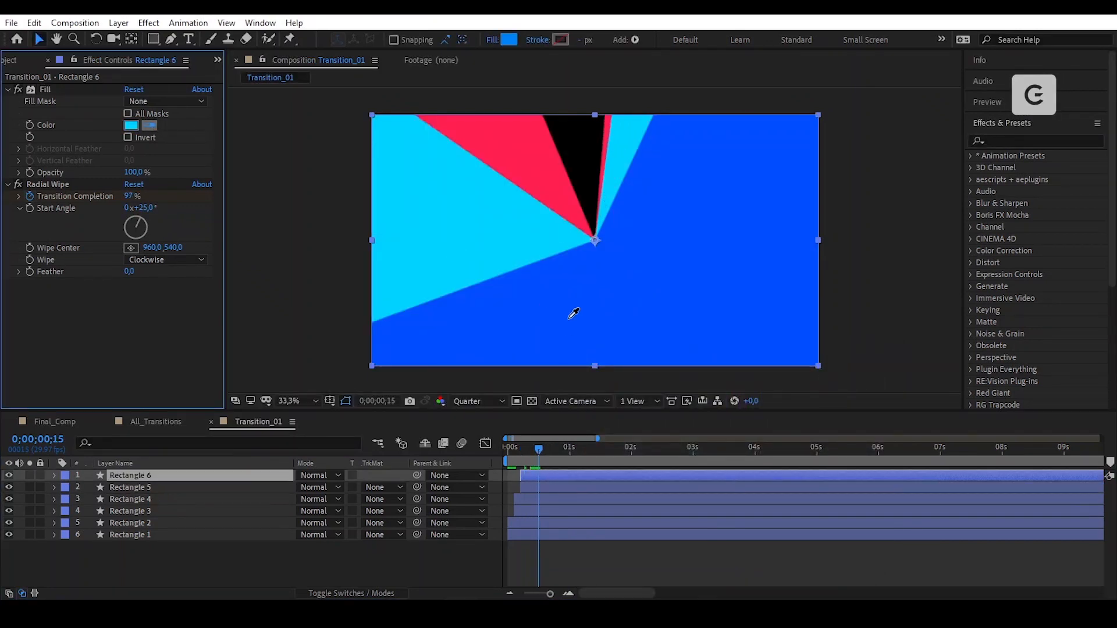
{"action": "left_click", "coordinate": [571, 317]}
{"action": "left_click", "coordinate": [564, 549]}
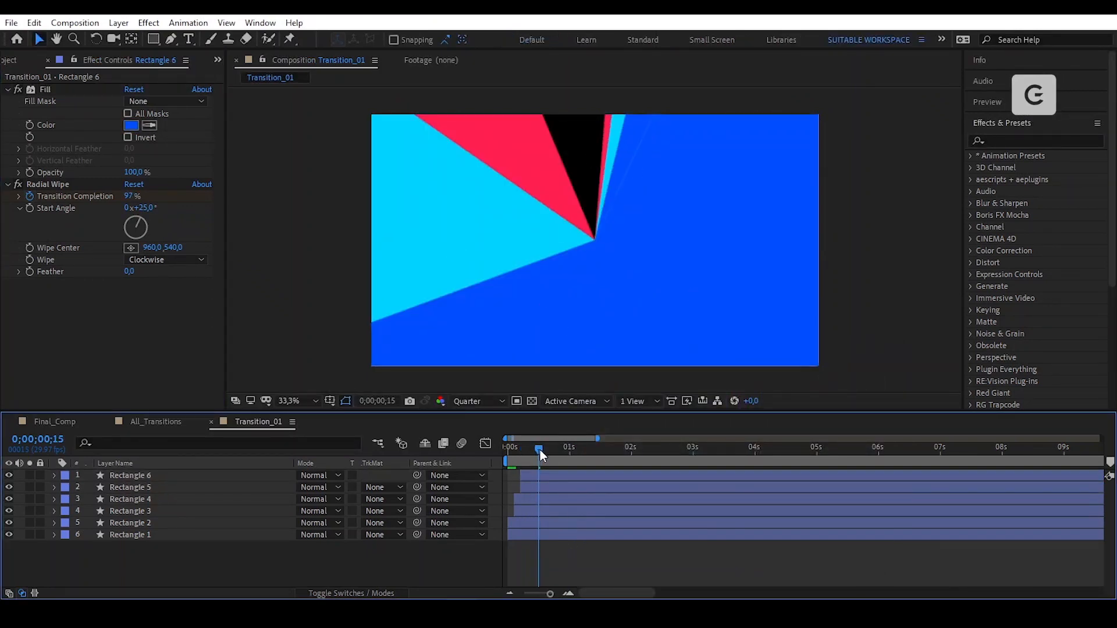
Duplicate the Rectangle 5 and Rectangle 6 layers at frame 6 and place Rectangle 7 directly beneath Rectangle 8
{"action": "mouse_move", "coordinate": [540, 449]}
{"action": "left_mouse_down"}
{"action": "mouse_move", "coordinate": [505, 445]}
{"action": "mouse_move", "coordinate": [572, 463]}
{"action": "mouse_move", "coordinate": [504, 457]}
{"action": "mouse_move", "coordinate": [564, 459]}
{"action": "mouse_move", "coordinate": [519, 467]}
{"action": "left_mouse_up"}
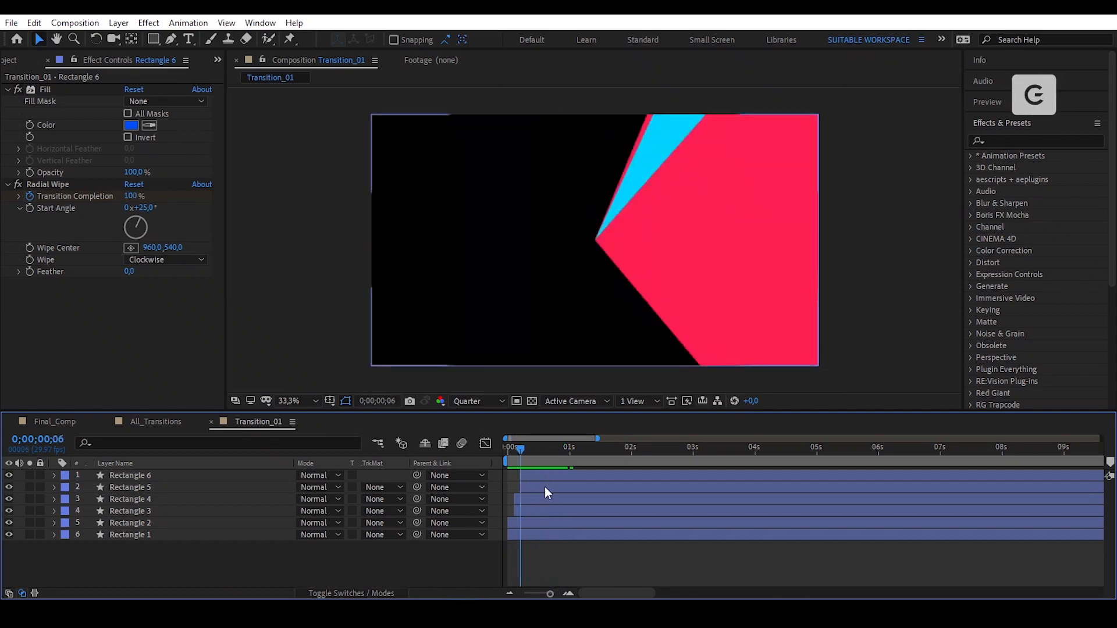
{"action": "left_click", "coordinate": [547, 485]}
{"action": "left_click", "coordinate": [554, 477], "text": "shift"}
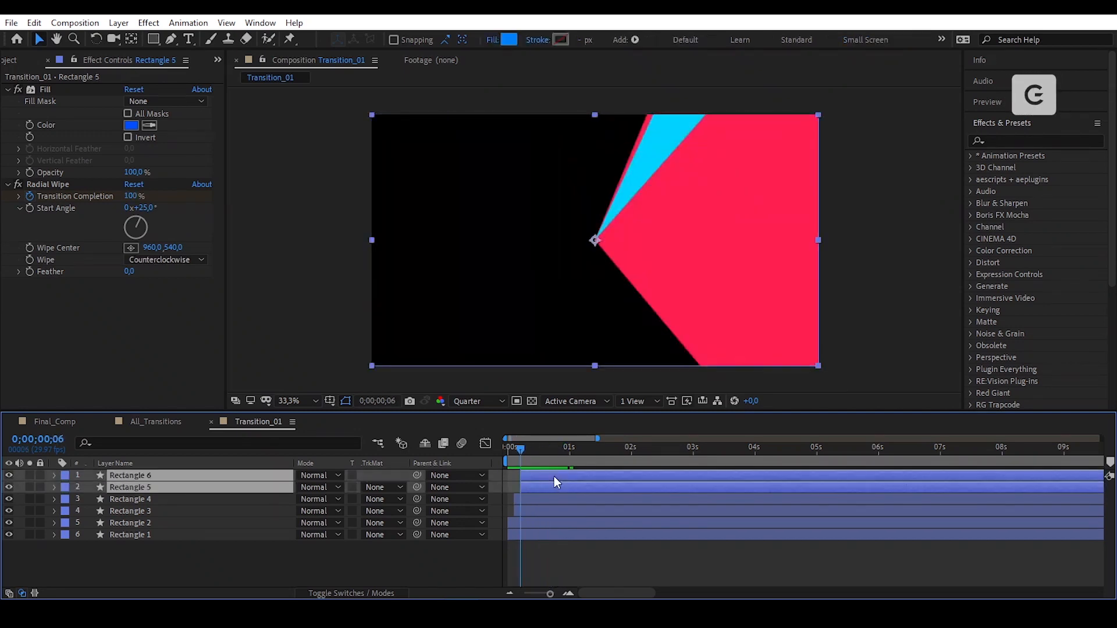
{"action": "left_click", "coordinate": [34, 24]}
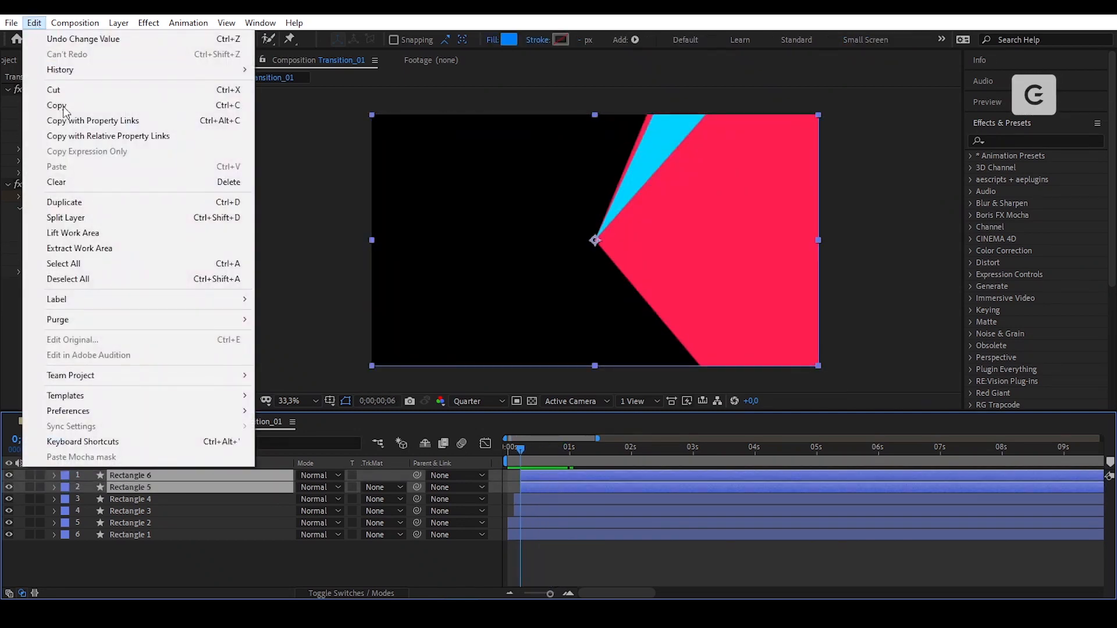
{"action": "left_click", "coordinate": [114, 201]}
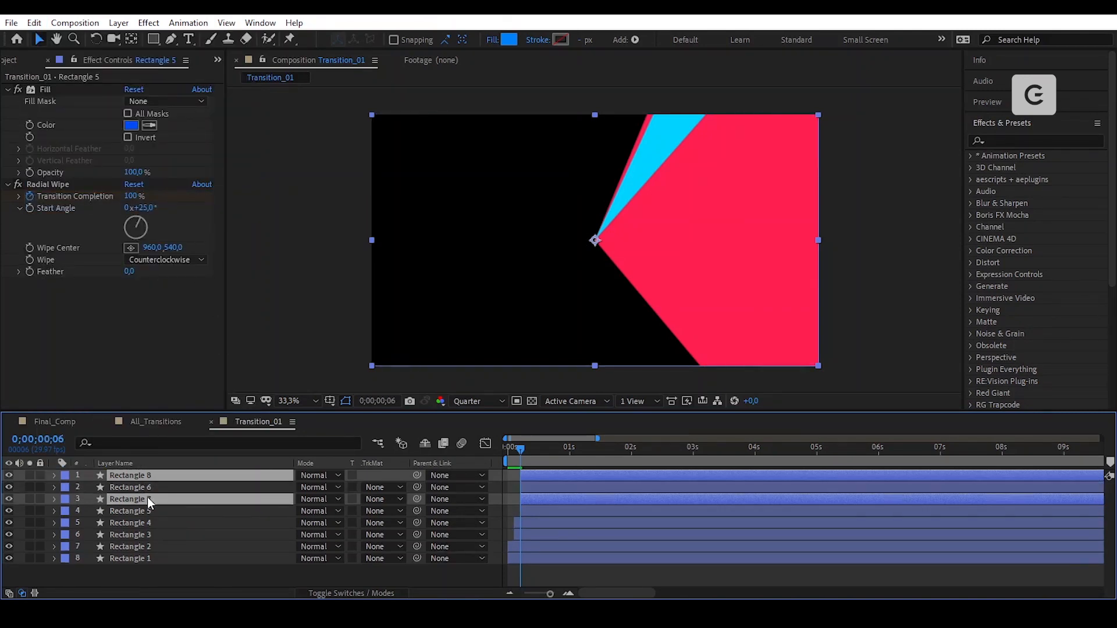
{"action": "left_click_drag", "start_coordinate": [147, 496], "coordinate": [150, 484]}
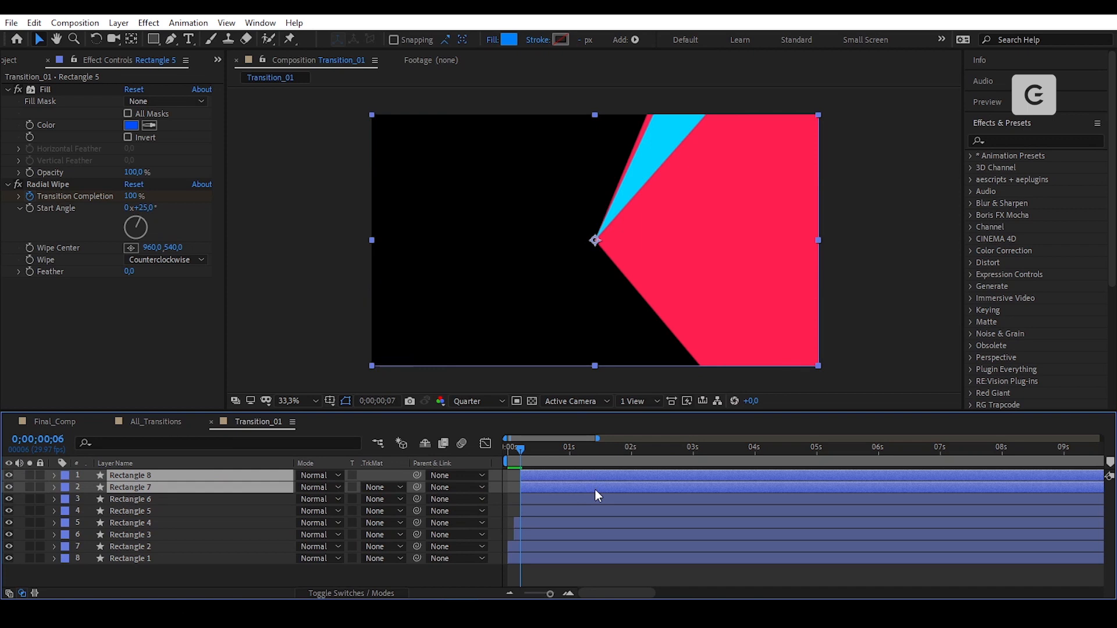
Offset the Rectangle 7 and Rectangle 8 layers so they start at frame 9
{"action": "key", "text": "Page_Down"}
{"action": "key", "text": "Page_Down"}
{"action": "key", "text": "Page_Down"}
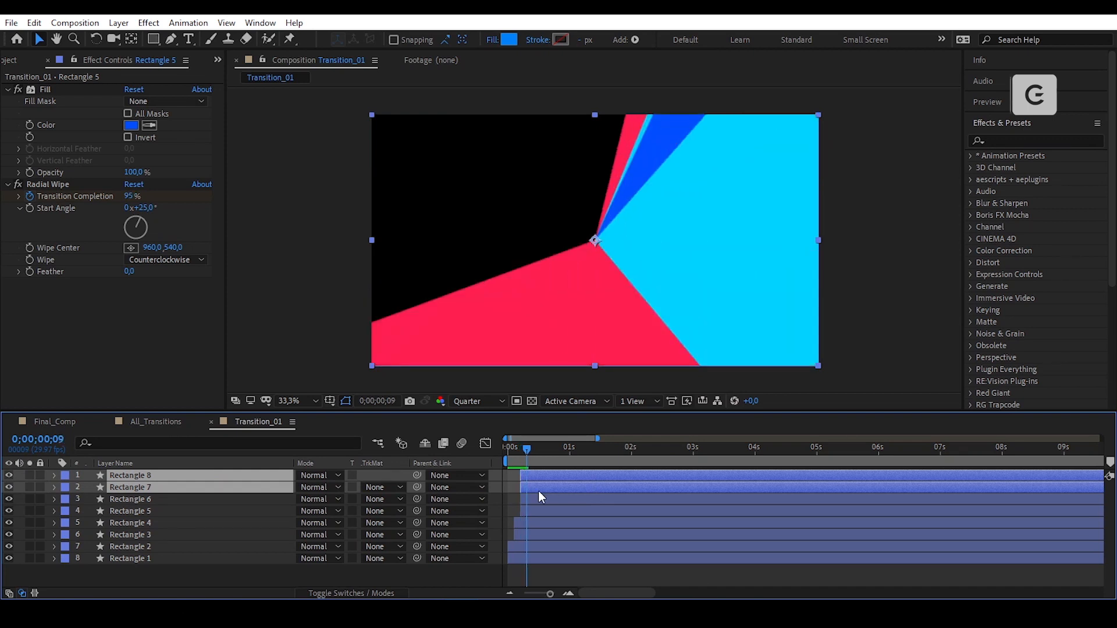
{"action": "left_click_drag", "start_coordinate": [539, 487], "coordinate": [547, 487]}
Pre-compose Rectangle 7 and Rectangle 8 as "Matte", adjusting the composition duration to the time span of the selected layers
{"action": "left_click", "coordinate": [119, 23]}
{"action": "left_click", "coordinate": [296, 503]}
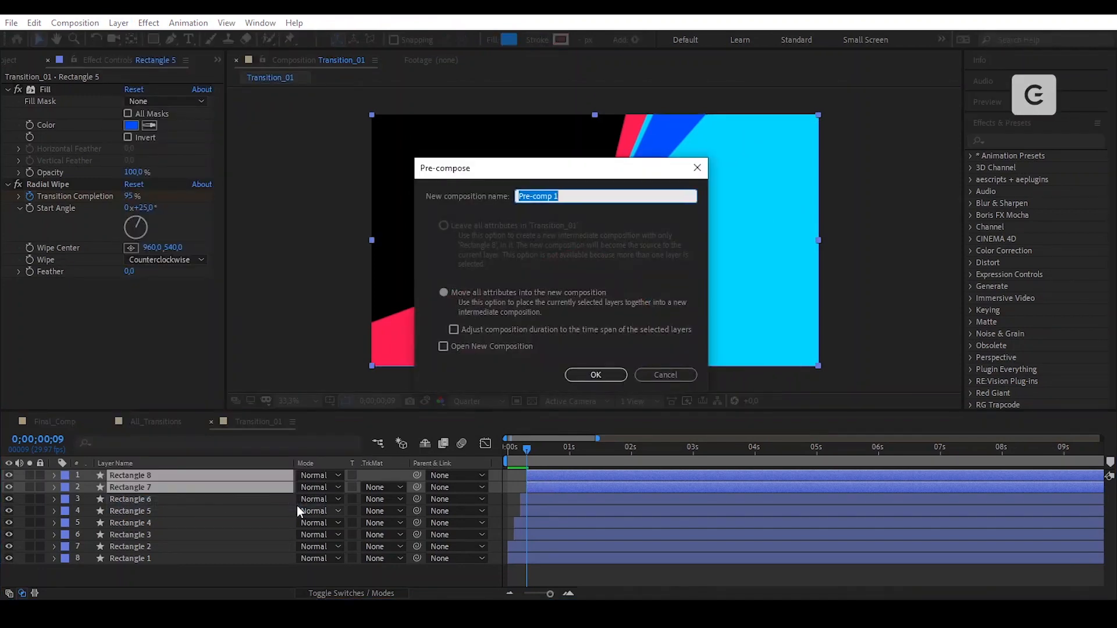
{"action": "type", "text": "Matte"}
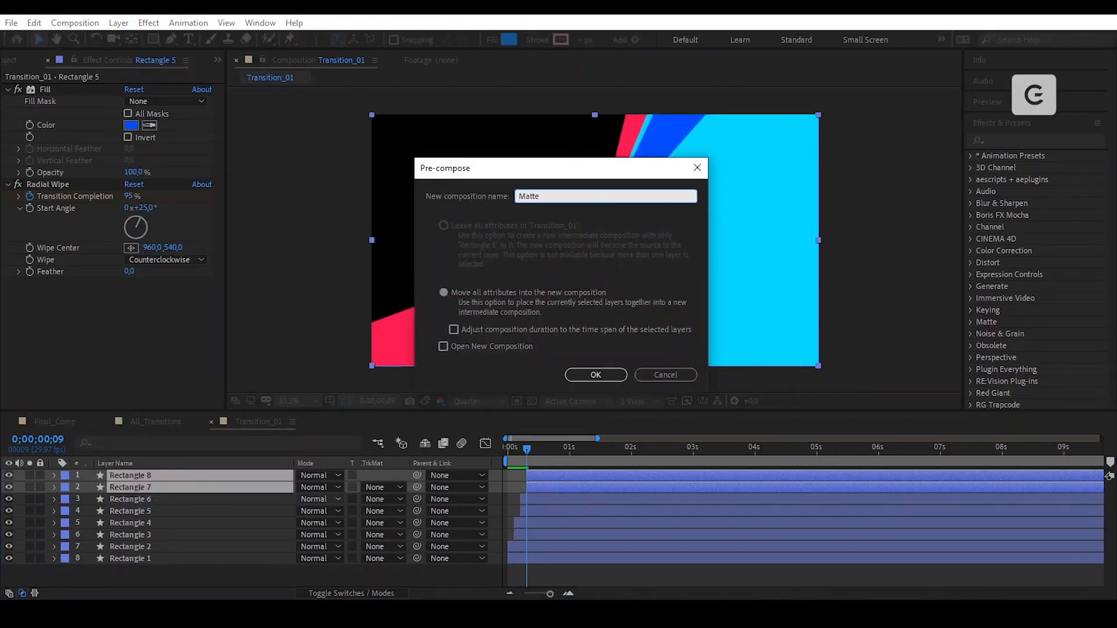
{"action": "left_click", "coordinate": [506, 330]}
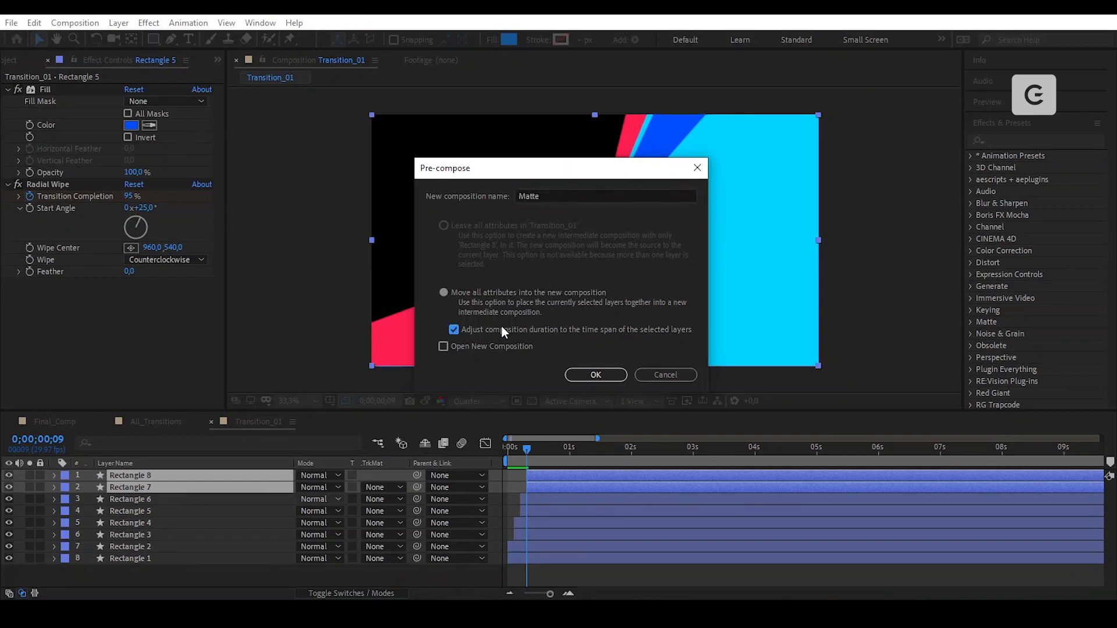
{"action": "left_click", "coordinate": [604, 377]}
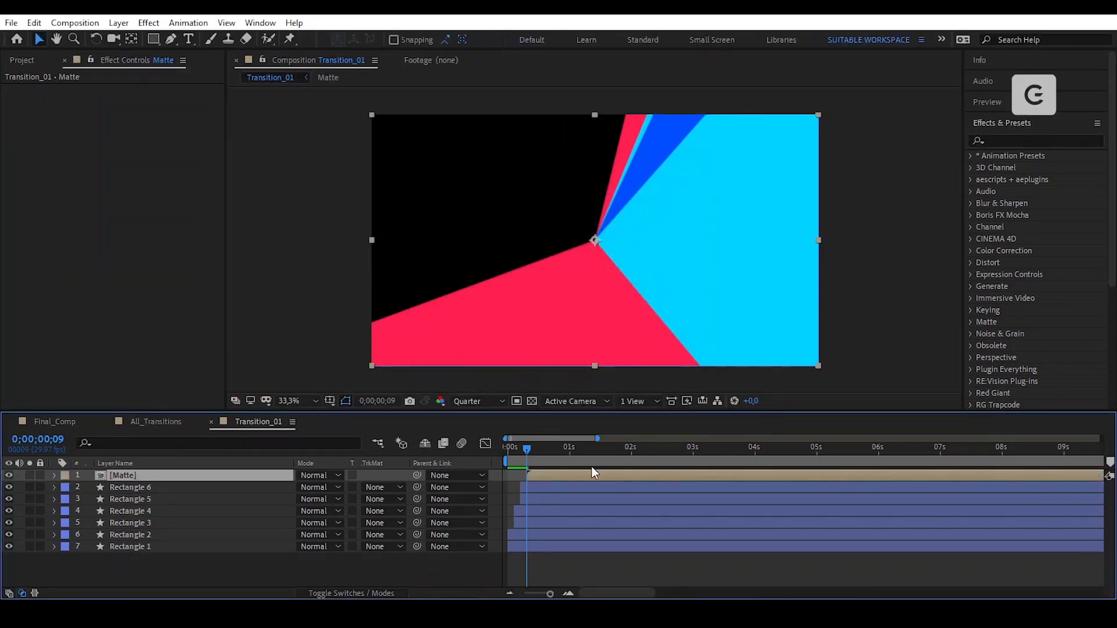
Add AdobeStock_572999537.jpeg from the project to Transition_01 directly beneath the Matte layer
{"action": "left_click", "coordinate": [23, 60]}
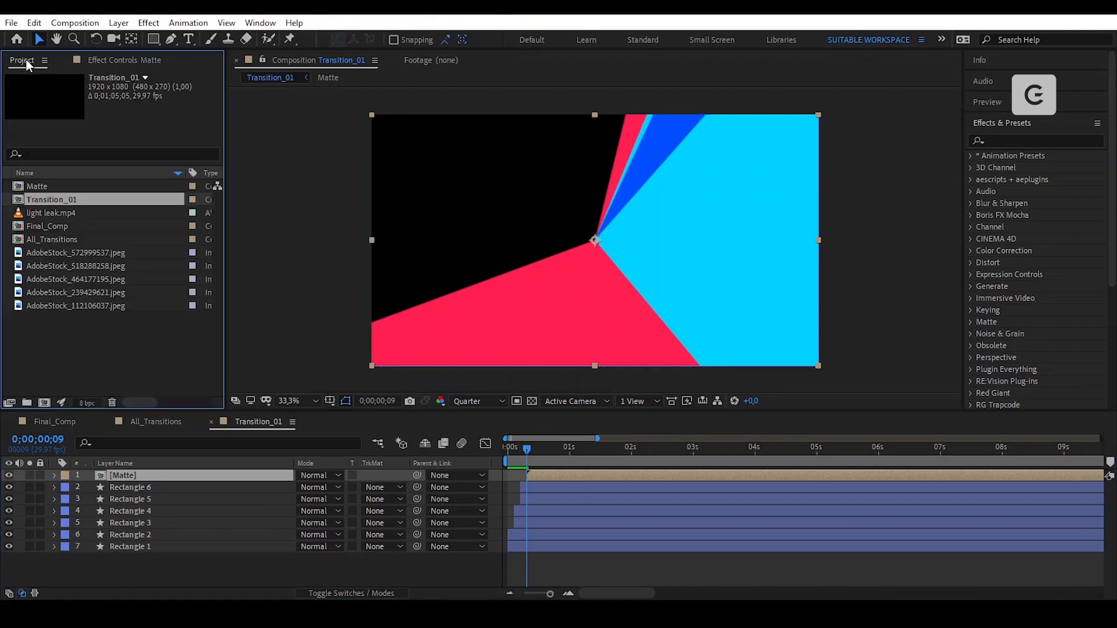
{"action": "left_click", "coordinate": [87, 252]}
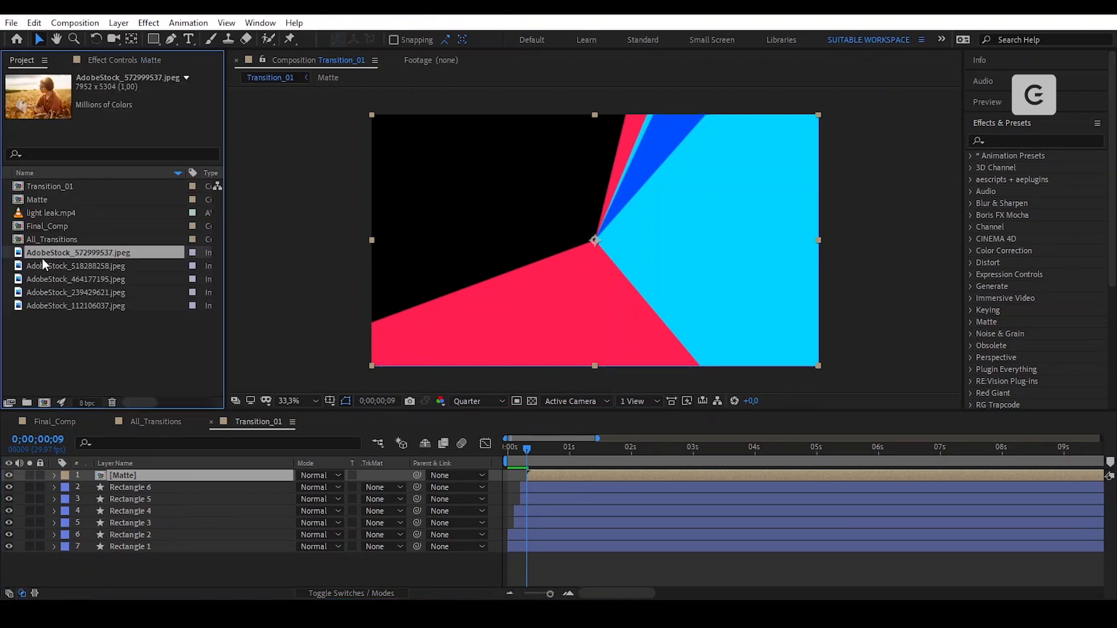
{"action": "left_click_drag", "start_coordinate": [42, 258], "coordinate": [134, 488]}
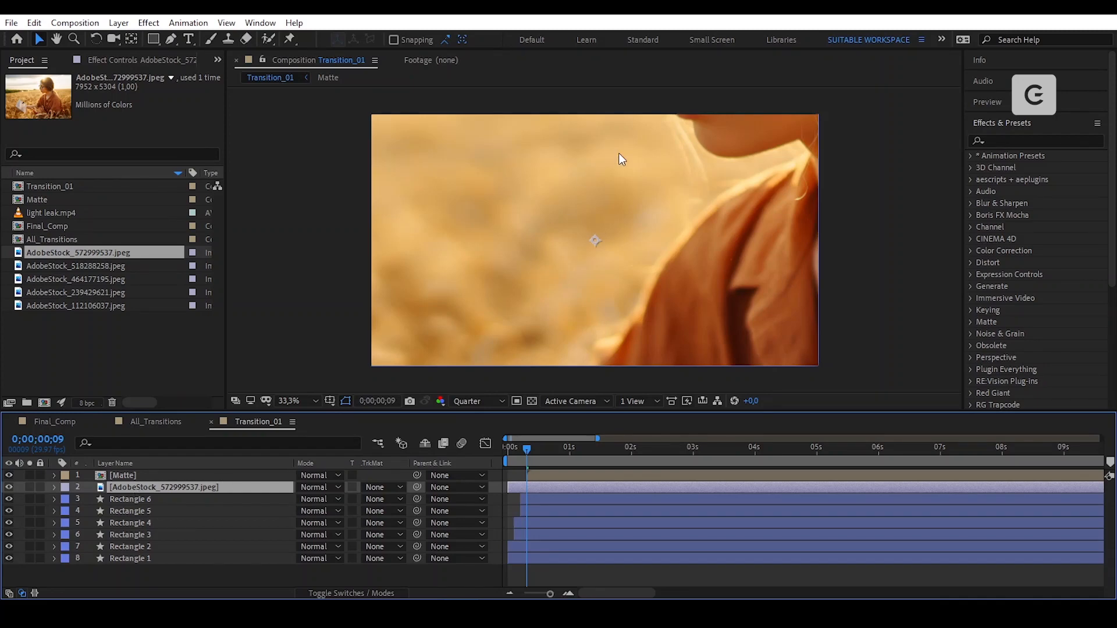
Fit the AdobeStock_572999537.jpeg layer to the composition width and move the photo slightly down in the frame
{"action": "right_click", "coordinate": [621, 159]}
{"action": "mouse_move", "coordinate": [710, 218]}
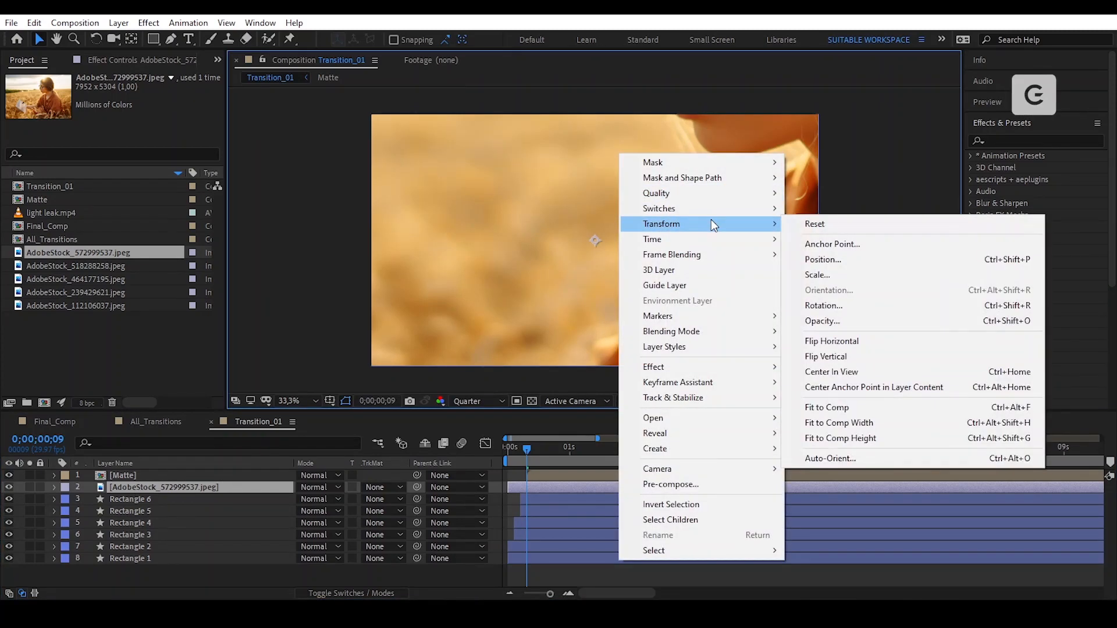
{"action": "left_click", "coordinate": [887, 403]}
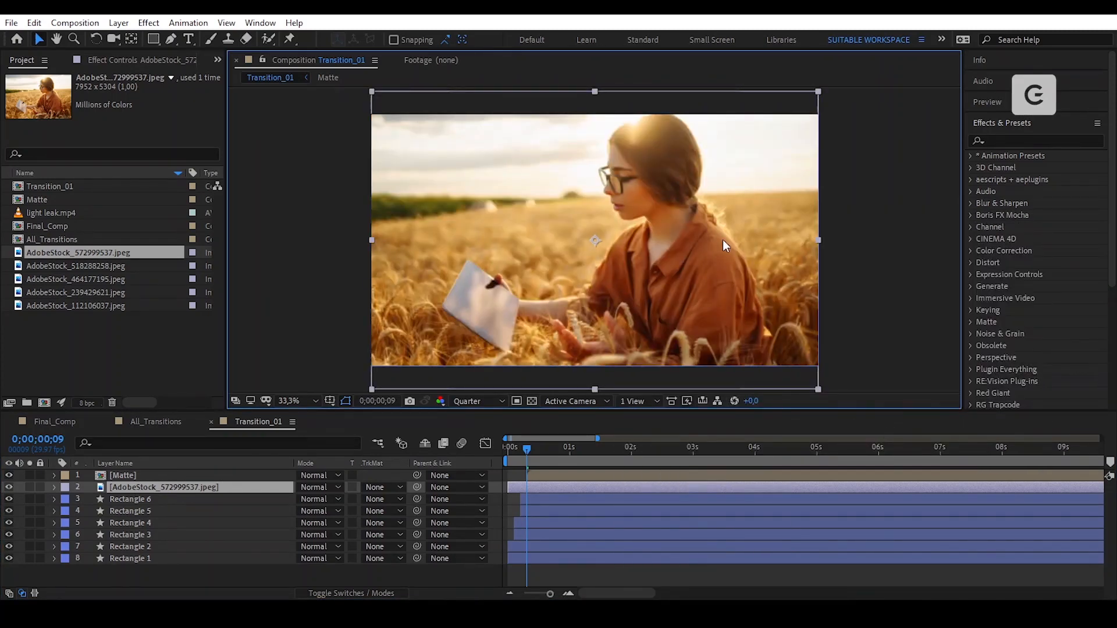
{"action": "left_click_drag", "start_coordinate": [714, 187], "coordinate": [714, 201]}
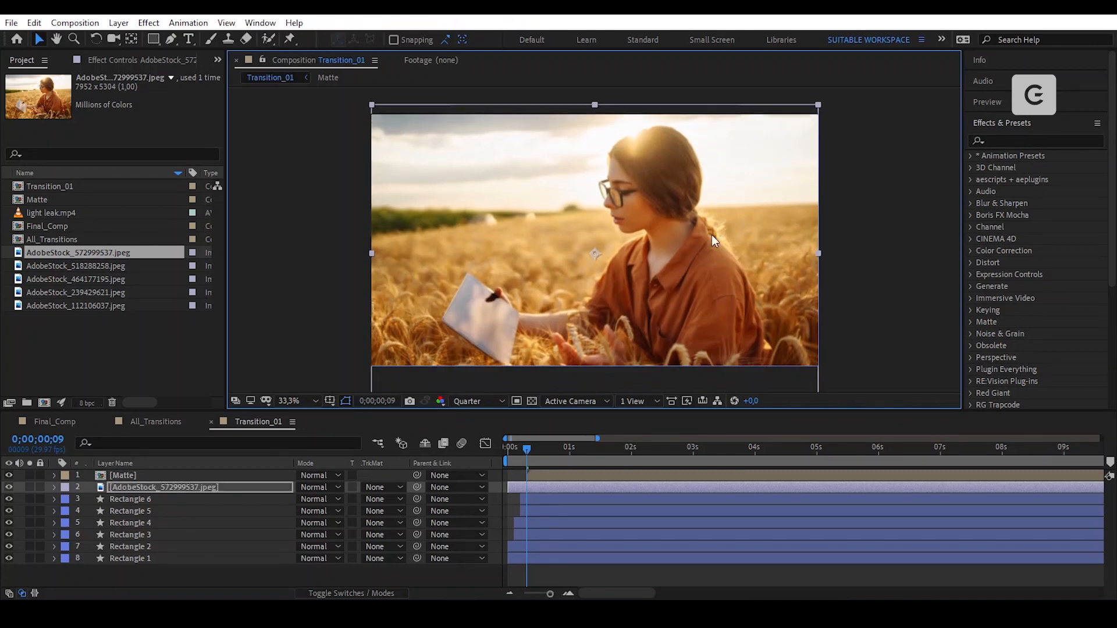
Pre-compose the photo layer as "image_01", moving all attributes without adjusting the composition duration, and start the layer at frame 9
{"action": "left_click", "coordinate": [225, 483]}
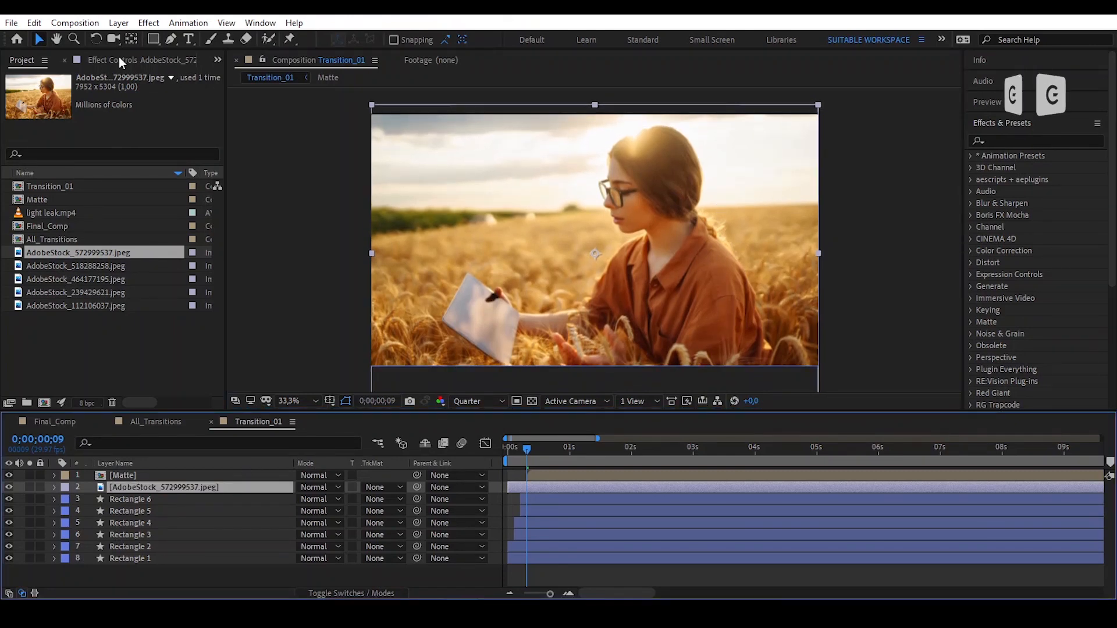
{"action": "left_click", "coordinate": [124, 24]}
{"action": "left_click", "coordinate": [239, 503]}
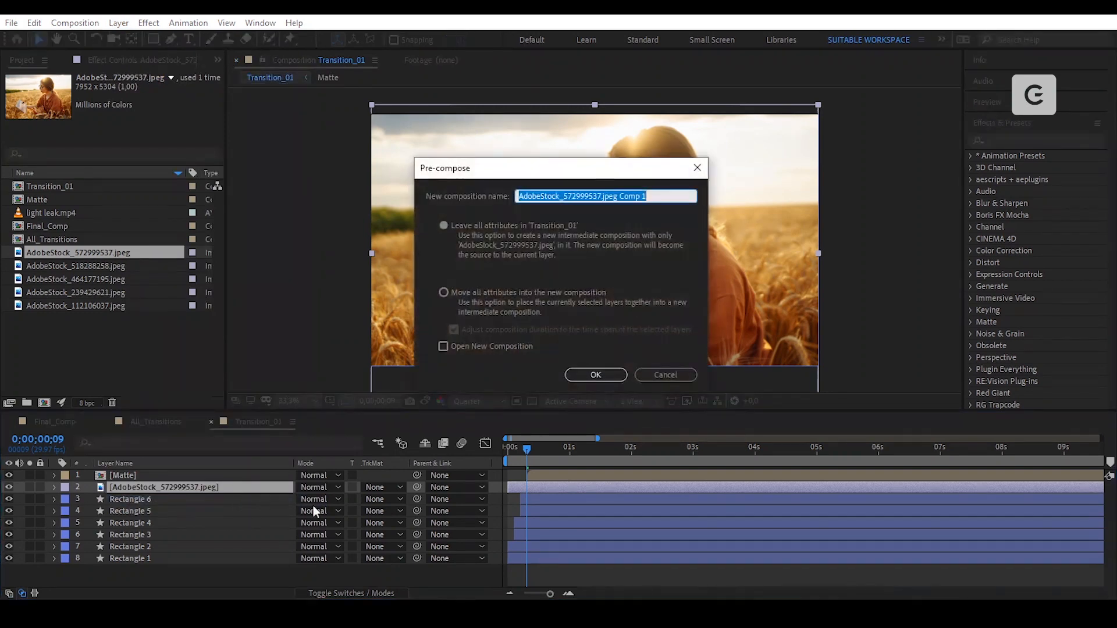
{"action": "left_click", "coordinate": [586, 292]}
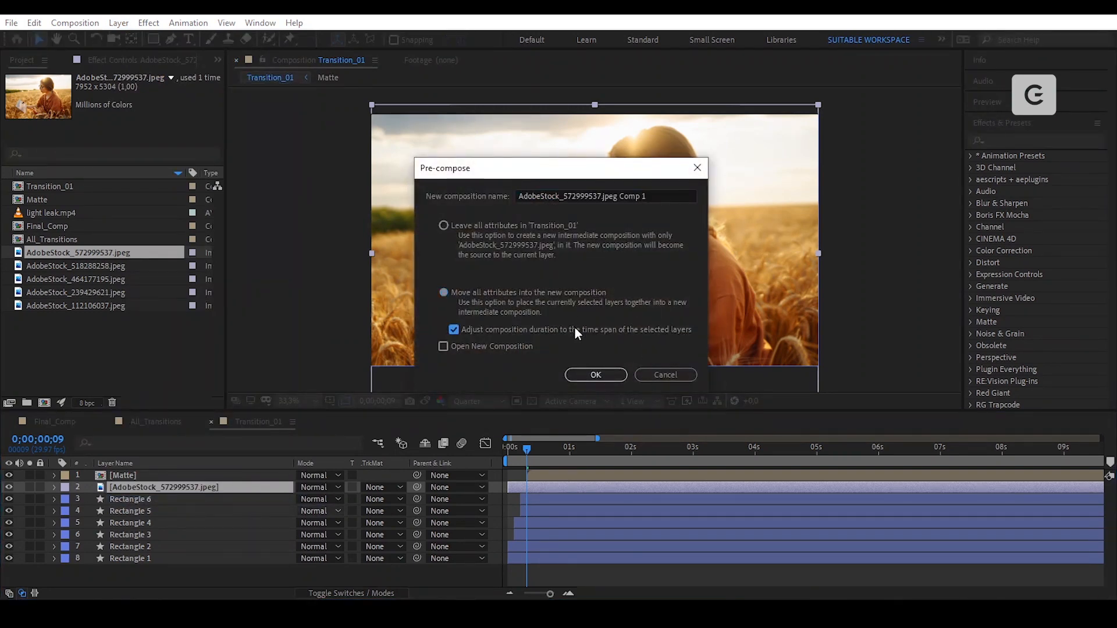
{"action": "left_click", "coordinate": [575, 330]}
{"action": "left_click", "coordinate": [669, 196]}
{"action": "type", "text": "image_01"}
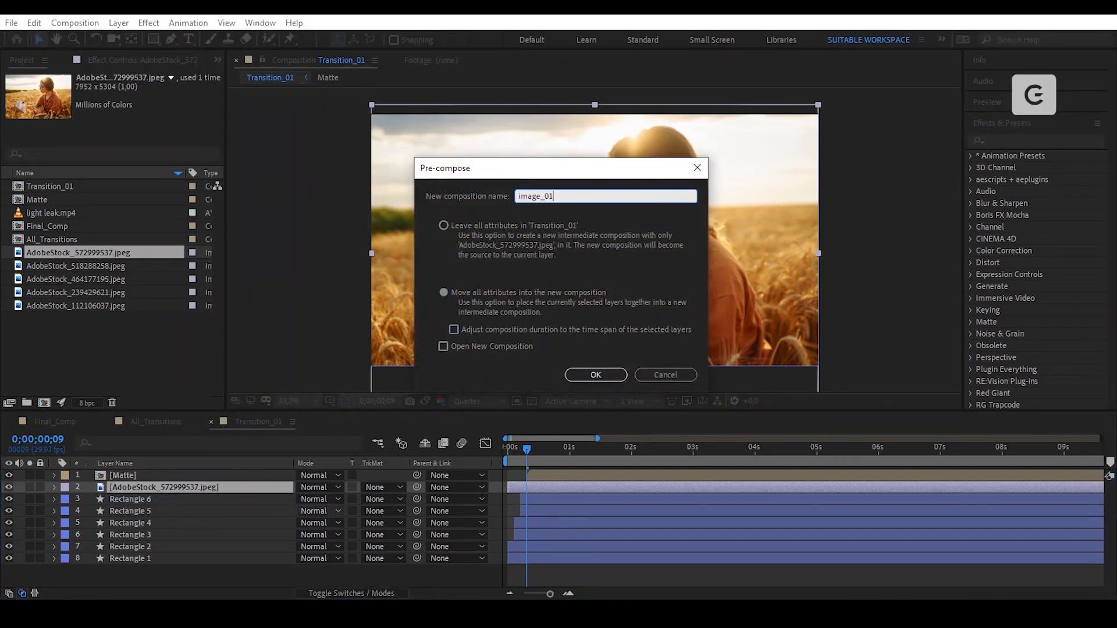
{"action": "key", "text": "Return"}
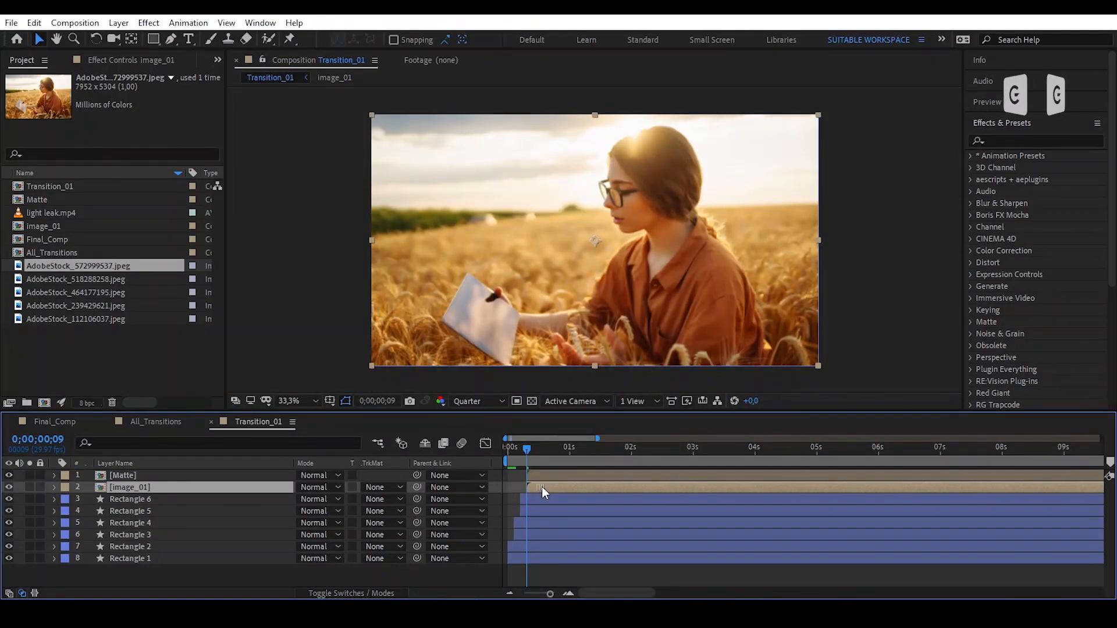
Set the image_01 layer's track matte to Alpha Matte "[Matte]" and check the reveal with the preview fitted to the viewer
{"action": "left_click", "coordinate": [405, 490]}
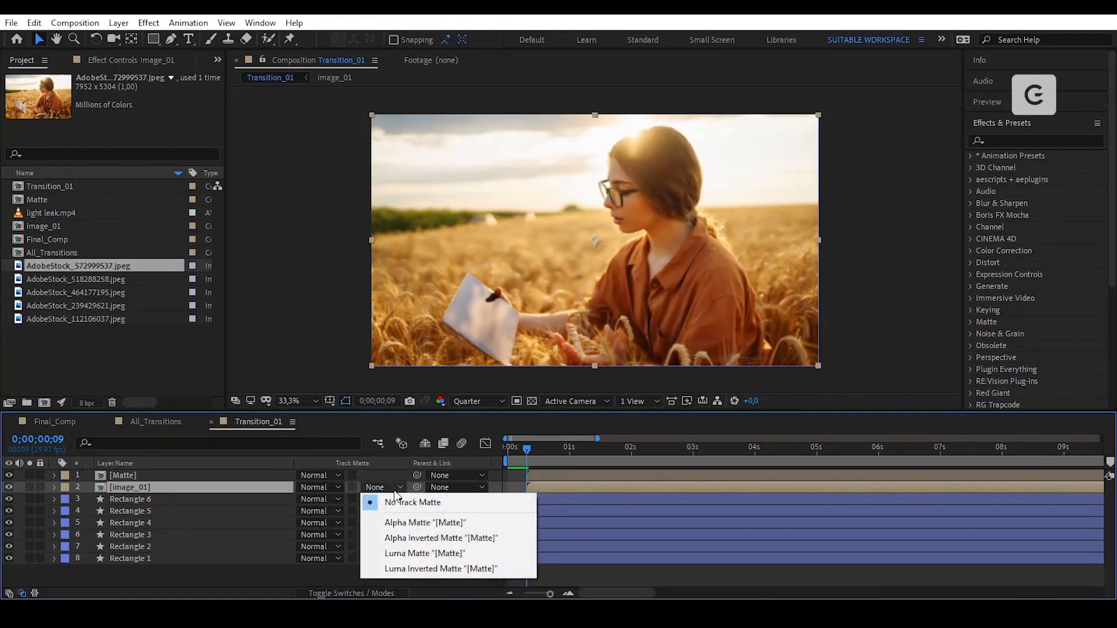
{"action": "left_click", "coordinate": [407, 521]}
{"action": "left_click_drag", "start_coordinate": [526, 448], "coordinate": [561, 470]}
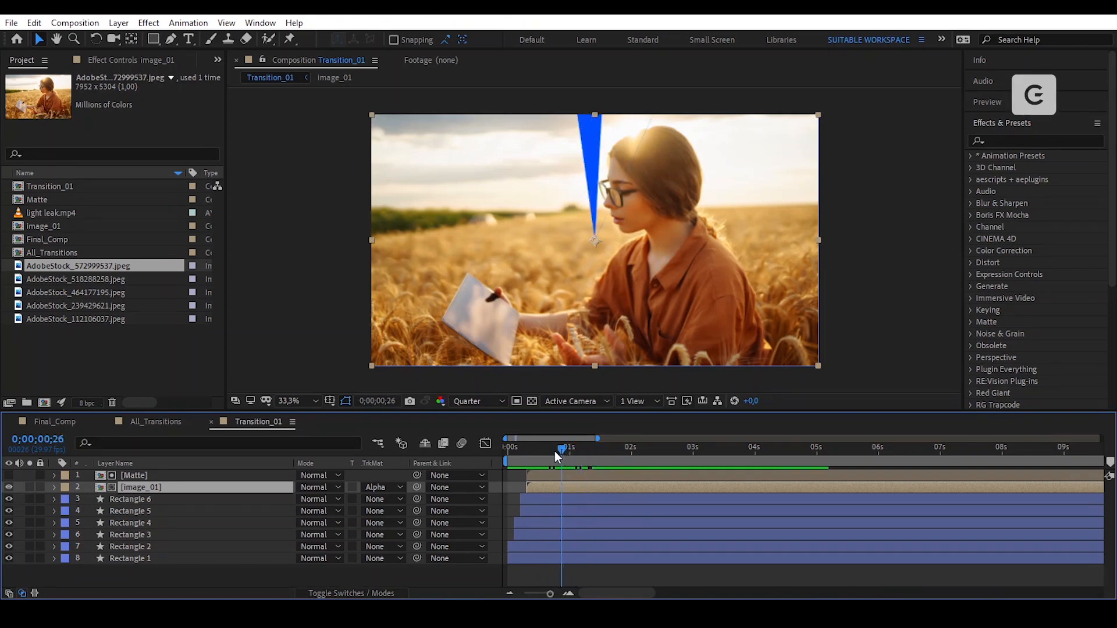
{"action": "left_click", "coordinate": [306, 400]}
{"action": "left_click", "coordinate": [300, 145]}
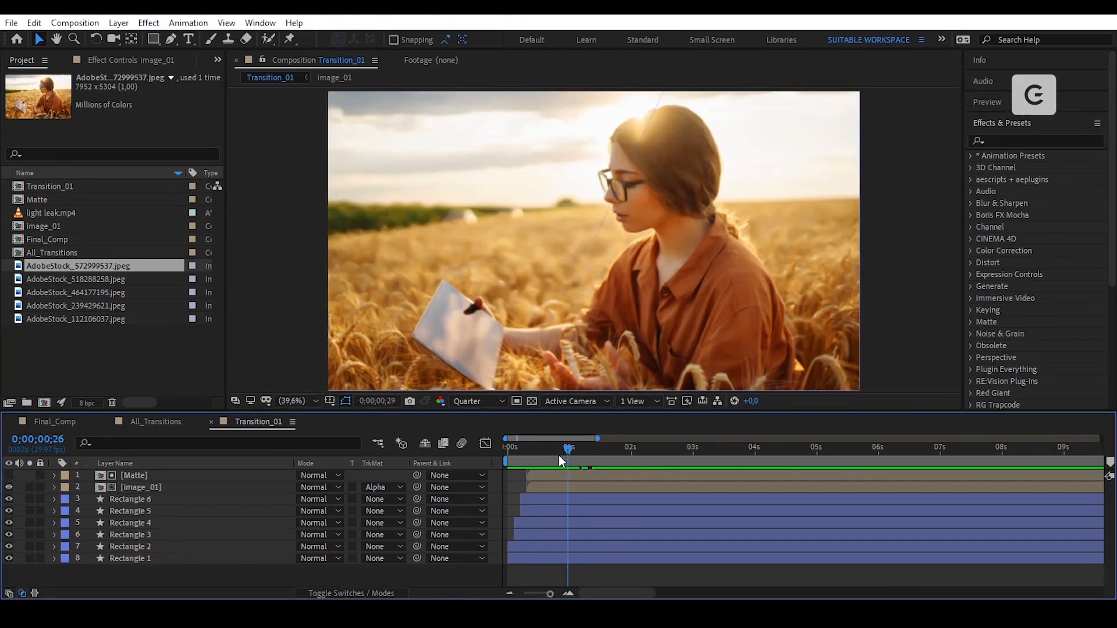
Apply a Glow effect to Rectangle 1 at frame 10 and set its Glow Radius to 57
{"action": "left_click_drag", "start_coordinate": [558, 454], "coordinate": [530, 455]}
{"action": "left_click", "coordinate": [553, 556]}
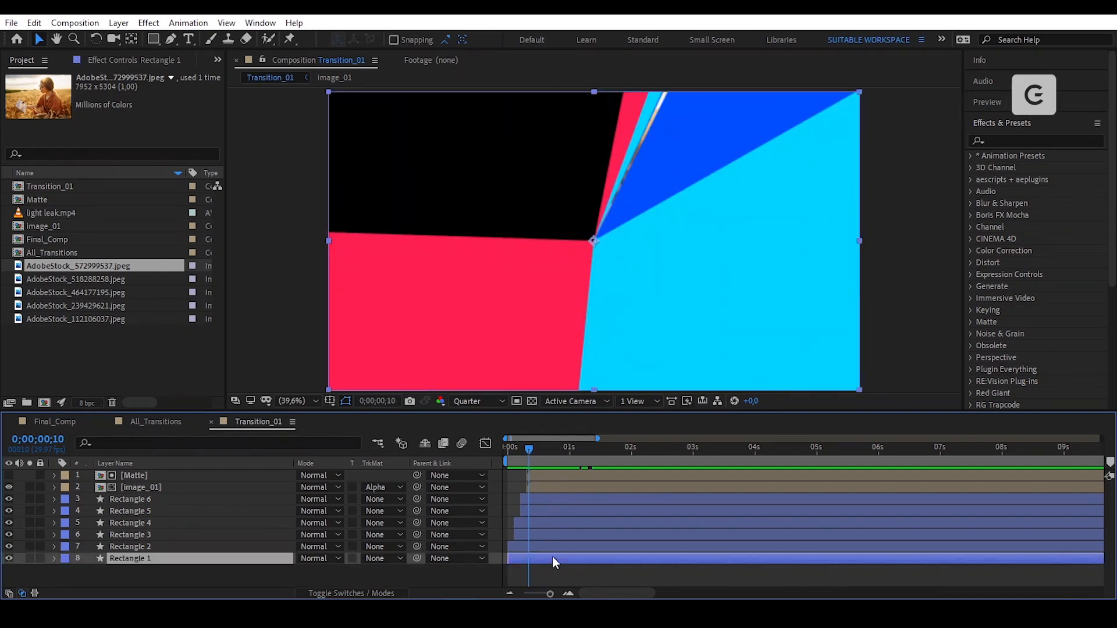
{"action": "left_click", "coordinate": [173, 60]}
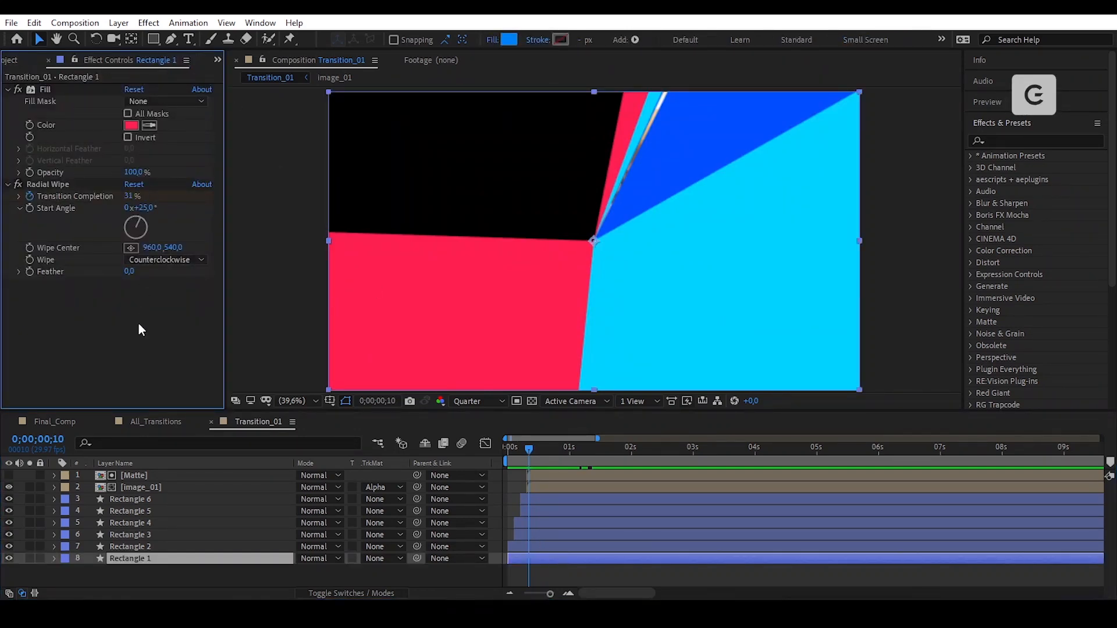
{"action": "key", "text": "ctrl+space"}
{"action": "type", "text": "glow"}
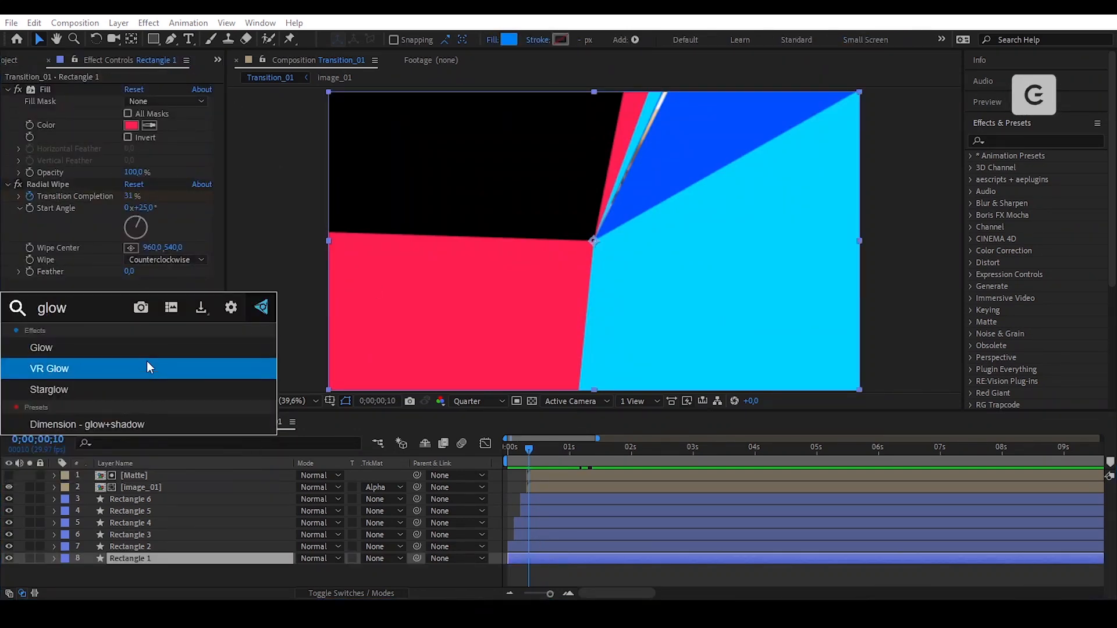
{"action": "left_click", "coordinate": [145, 348]}
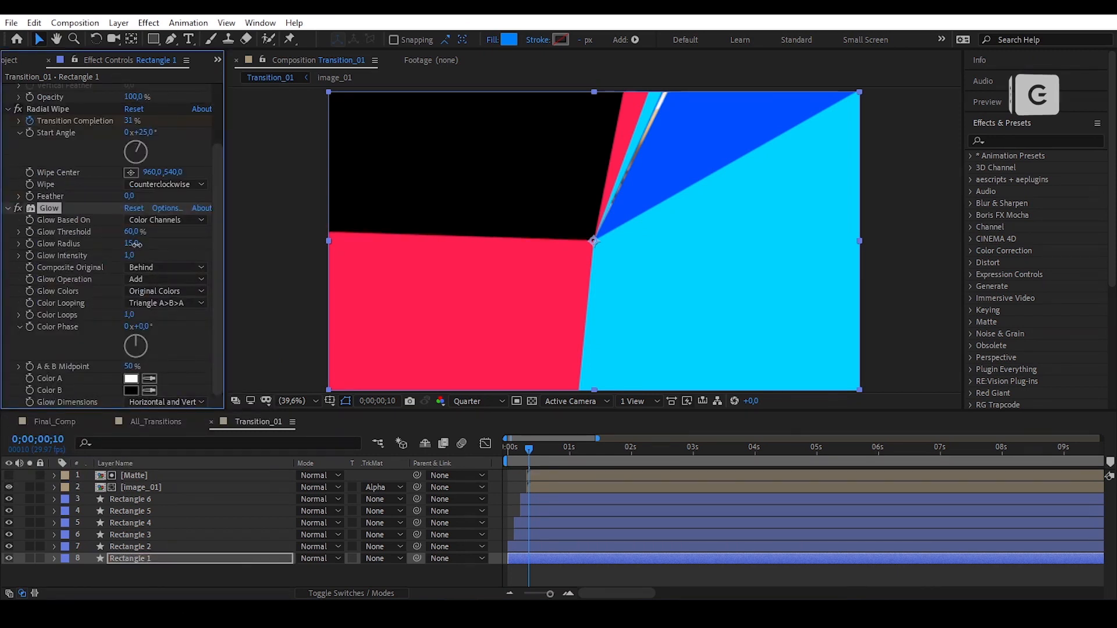
{"action": "left_click_drag", "start_coordinate": [132, 244], "coordinate": [160, 245]}
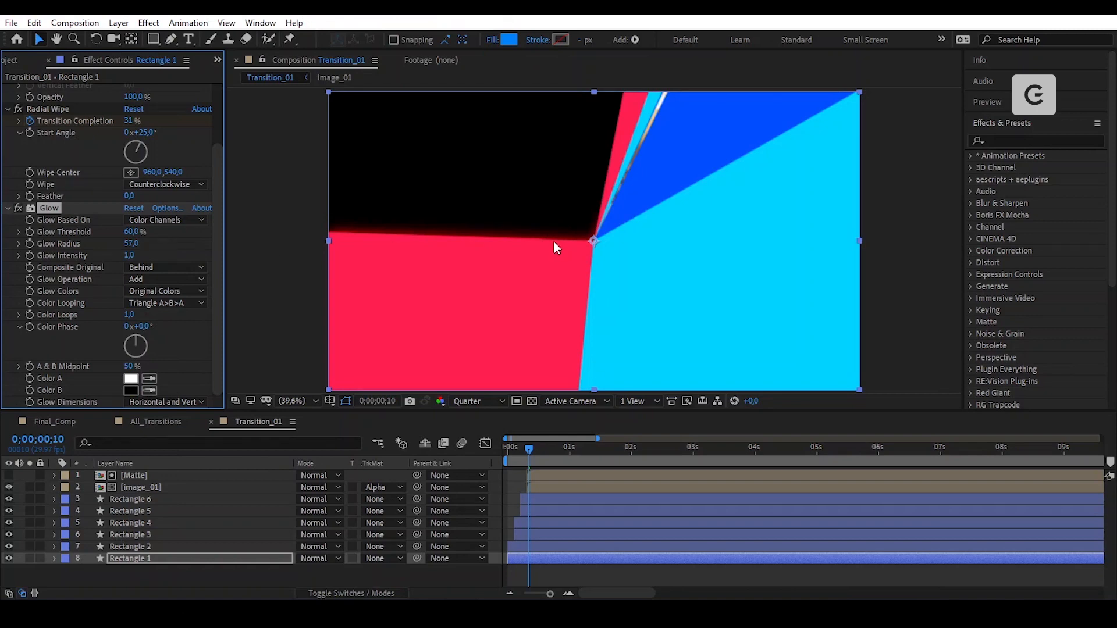
Copy the Glow effect from Rectangle 1 and paste it onto the Rectangle 2 through Rectangle 6 layers
{"action": "left_click", "coordinate": [39, 25]}
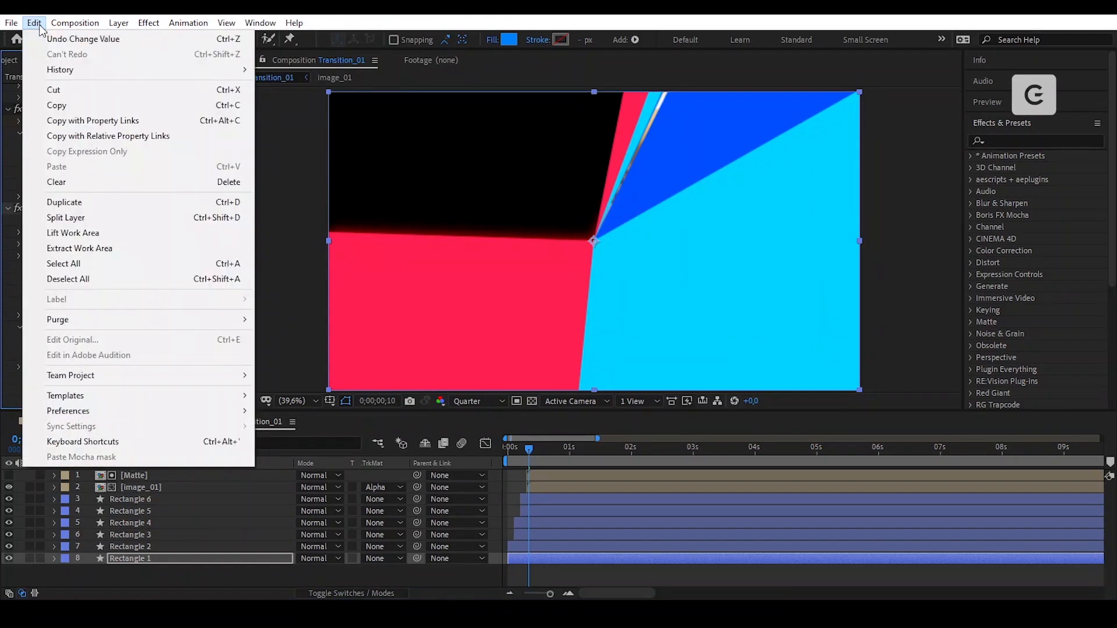
{"action": "left_click", "coordinate": [87, 106]}
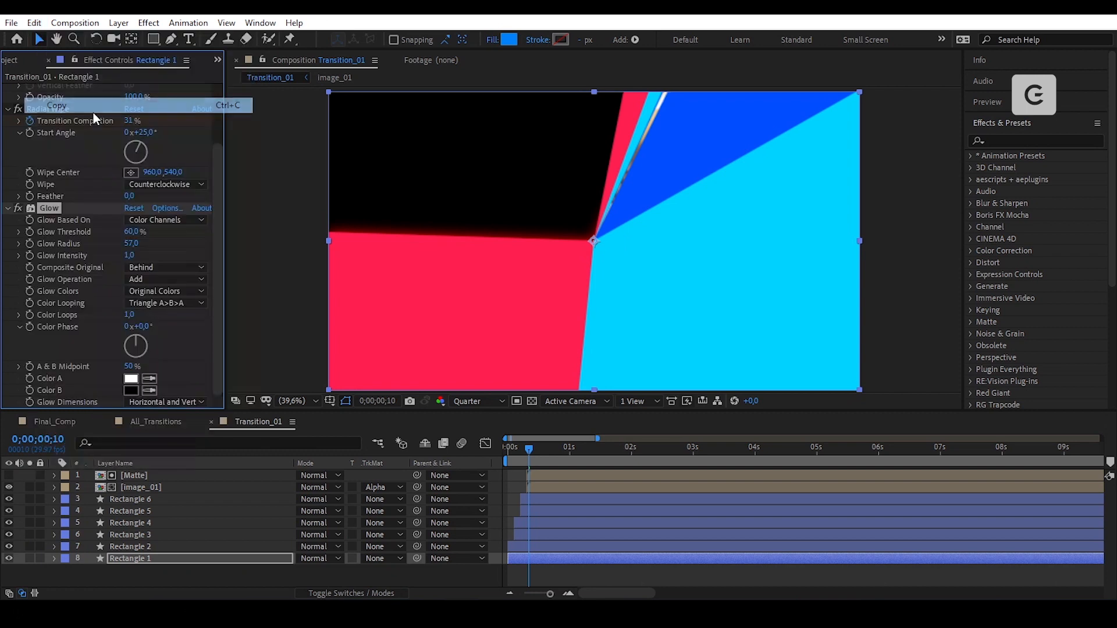
{"action": "left_click", "coordinate": [562, 546]}
{"action": "left_click", "coordinate": [562, 501], "text": "shift"}
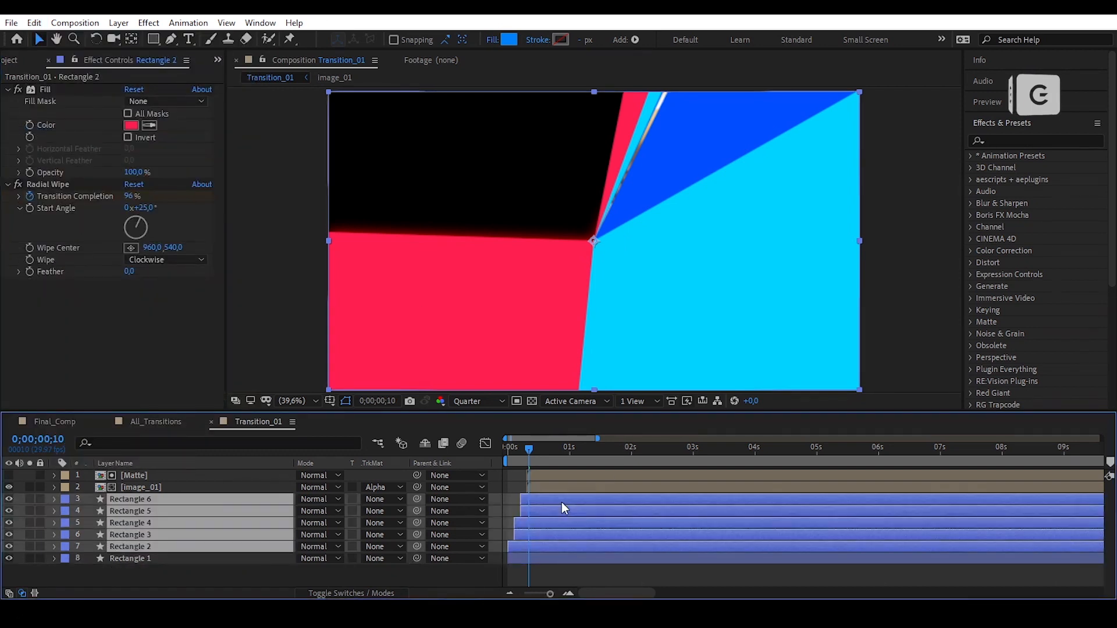
{"action": "left_click", "coordinate": [147, 324]}
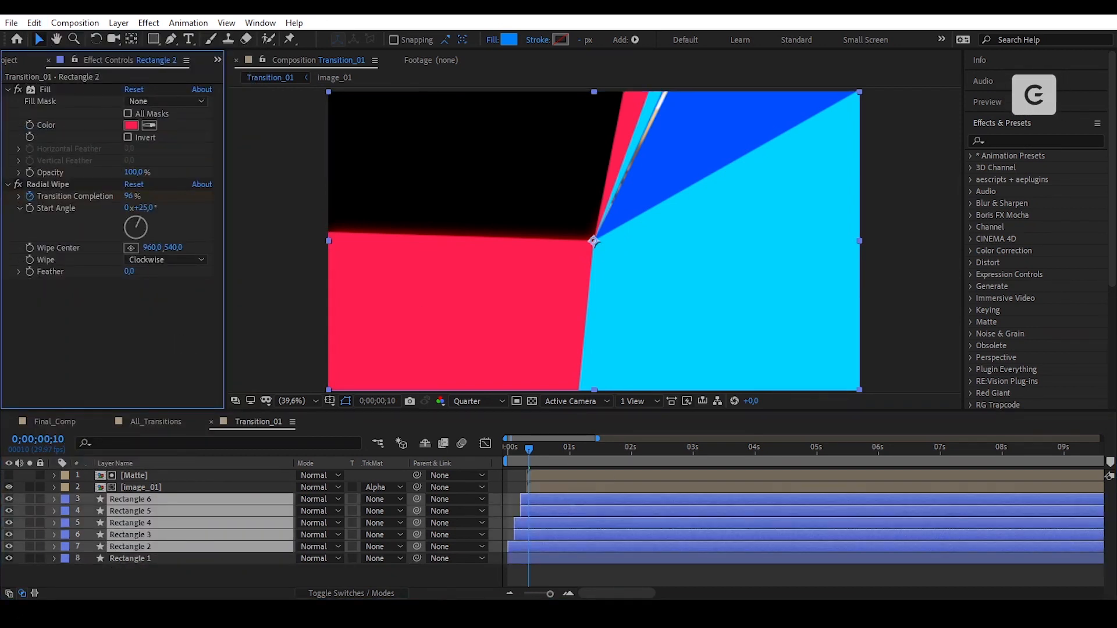
{"action": "left_click", "coordinate": [34, 23]}
{"action": "left_click", "coordinate": [115, 168]}
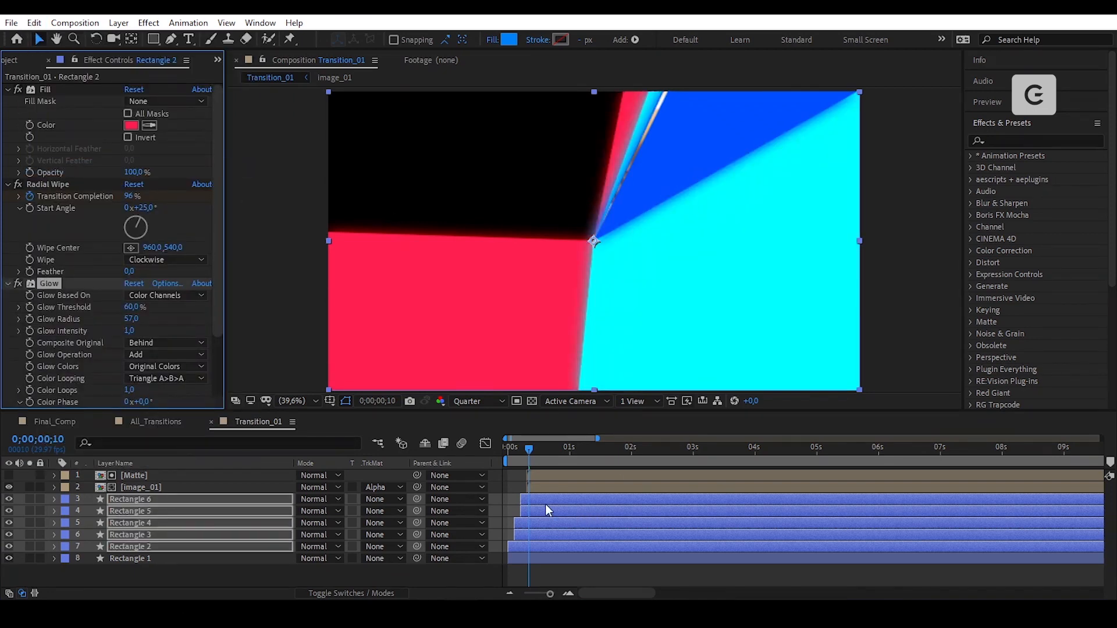
Set the Glow Radius of the Rectangle 5 layer to 25
{"action": "left_click", "coordinate": [514, 482]}
{"action": "left_click", "coordinate": [552, 511]}
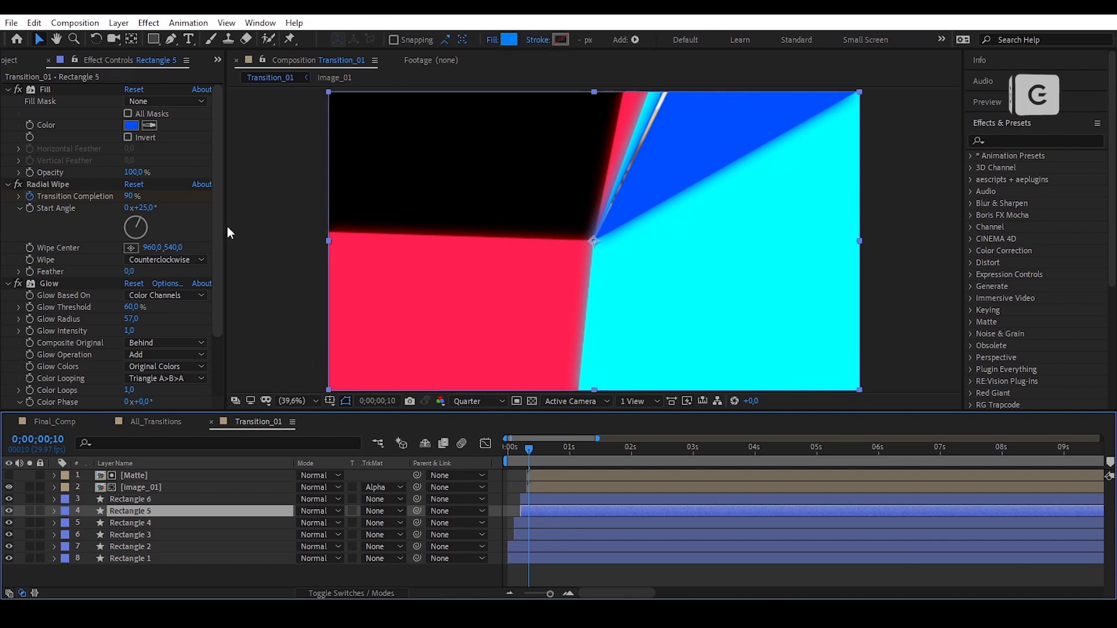
{"action": "scroll", "coordinate": [216, 267], "scroll_direction": "down", "scroll_amount": 3}
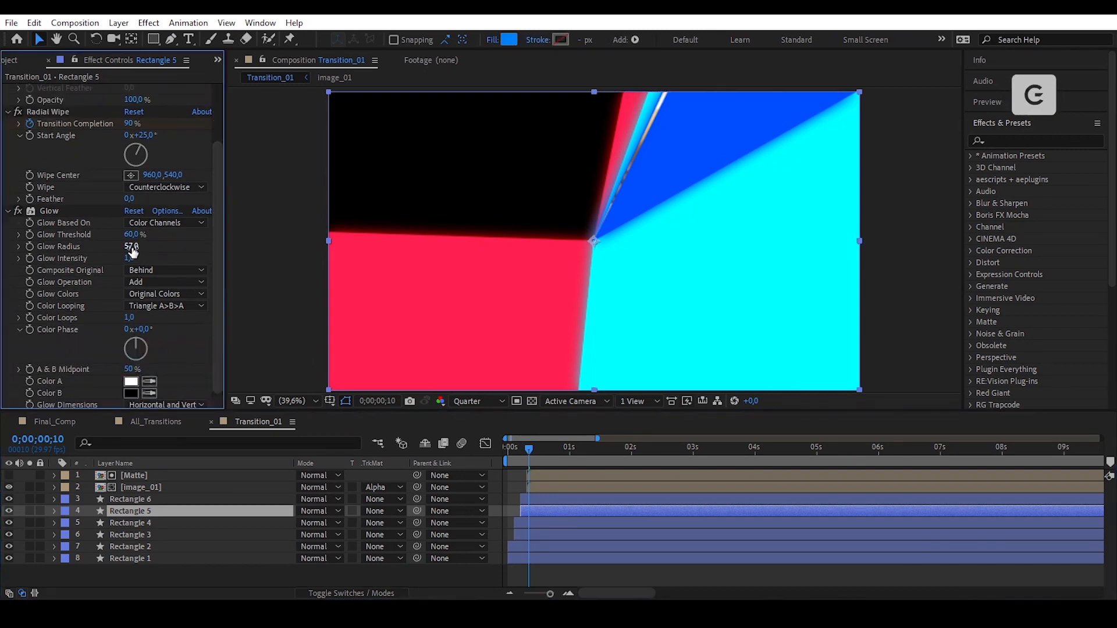
{"action": "left_click_drag", "start_coordinate": [132, 248], "coordinate": [105, 245]}
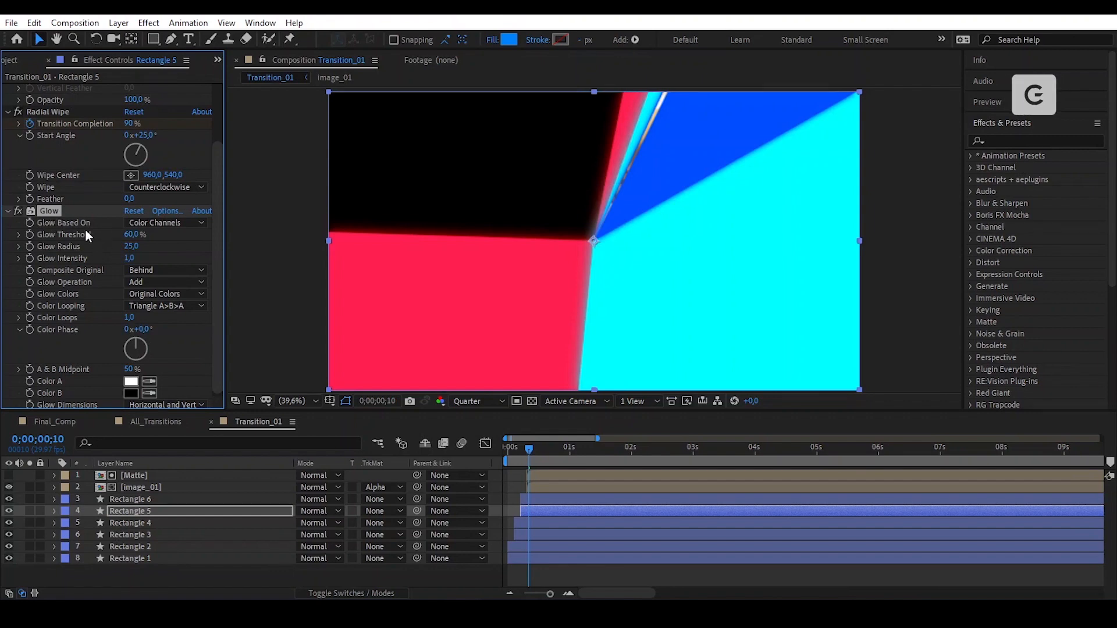
Replace the Glow effect on Rectangle 6 with a copy of Rectangle 5's Glow at radius 25
{"action": "left_click", "coordinate": [595, 501]}
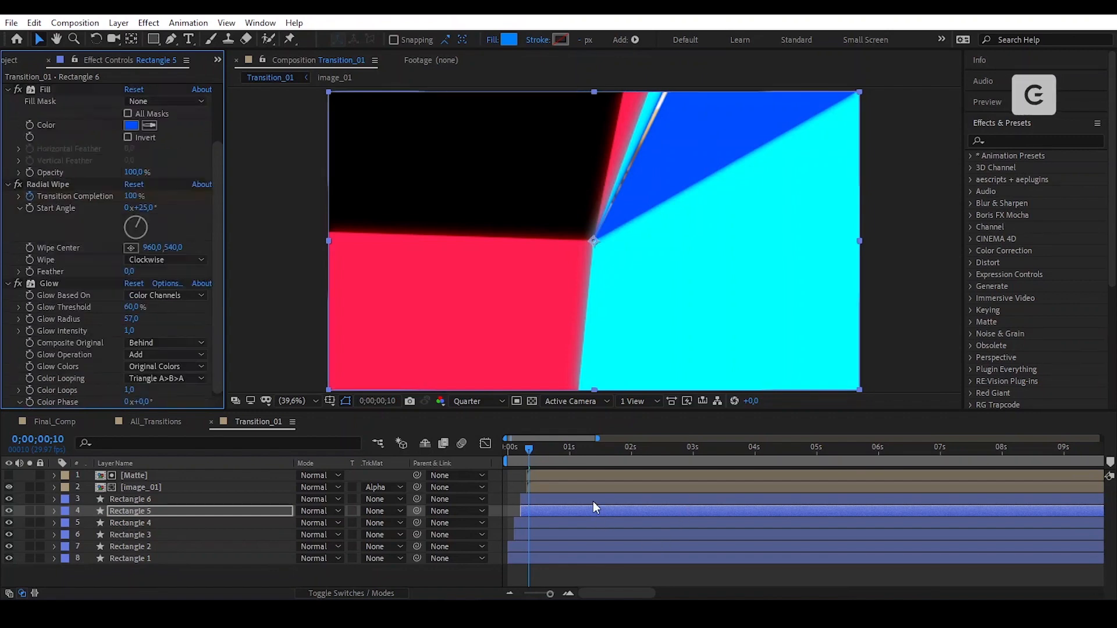
{"action": "left_click", "coordinate": [49, 284]}
{"action": "key", "text": "Delete"}
{"action": "key", "text": "ctrl+v"}
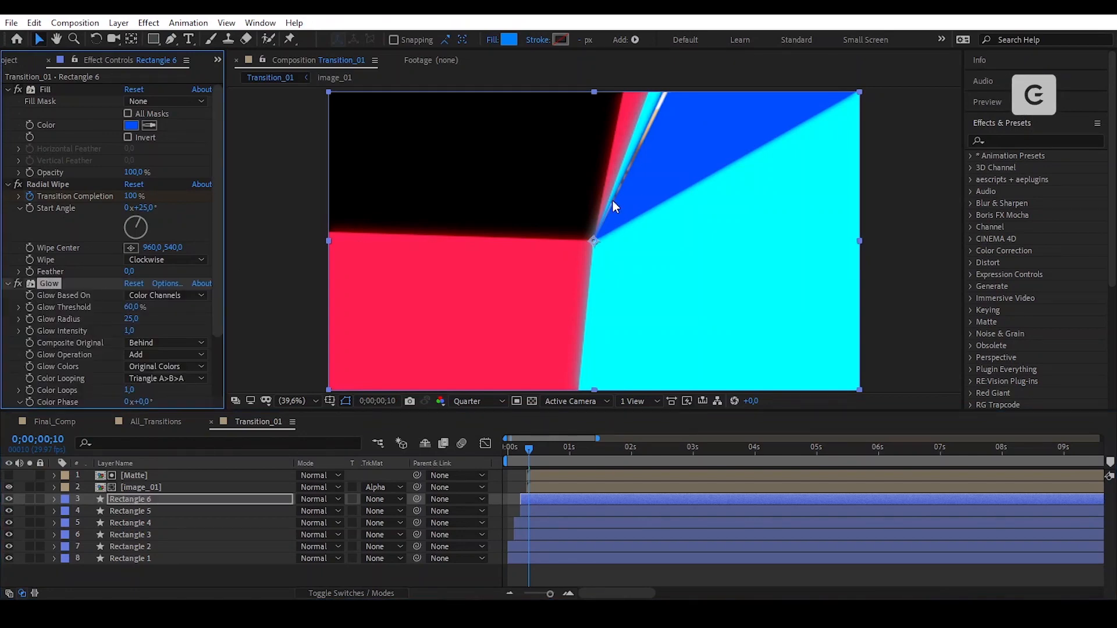
{"action": "left_click", "coordinate": [507, 480]}
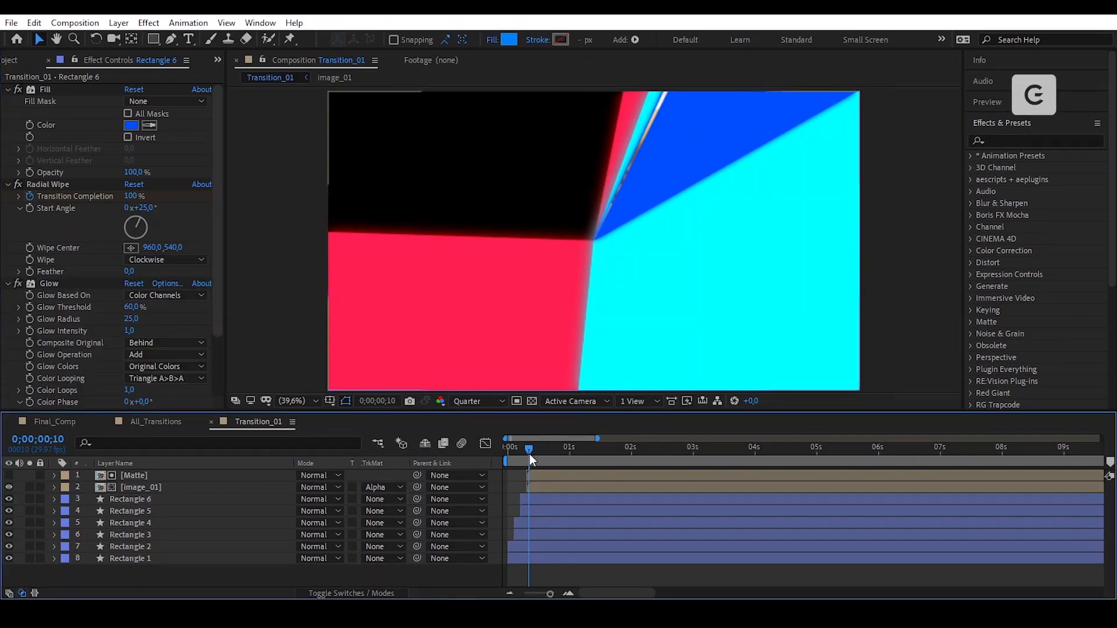
With Title/Action Safe guides shown at 0;00;01;10, draw a blue circle from the composition centre, almost full frame height, on a new shape layer
{"action": "left_click_drag", "start_coordinate": [528, 449], "coordinate": [568, 449]}
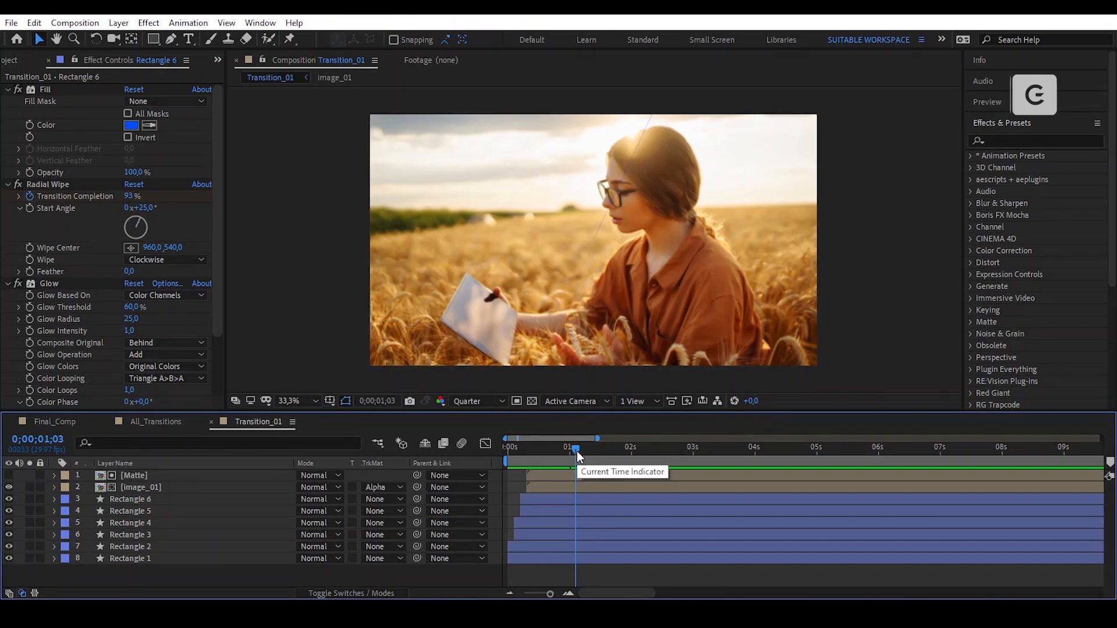
{"action": "left_click_drag", "start_coordinate": [577, 451], "coordinate": [593, 449]}
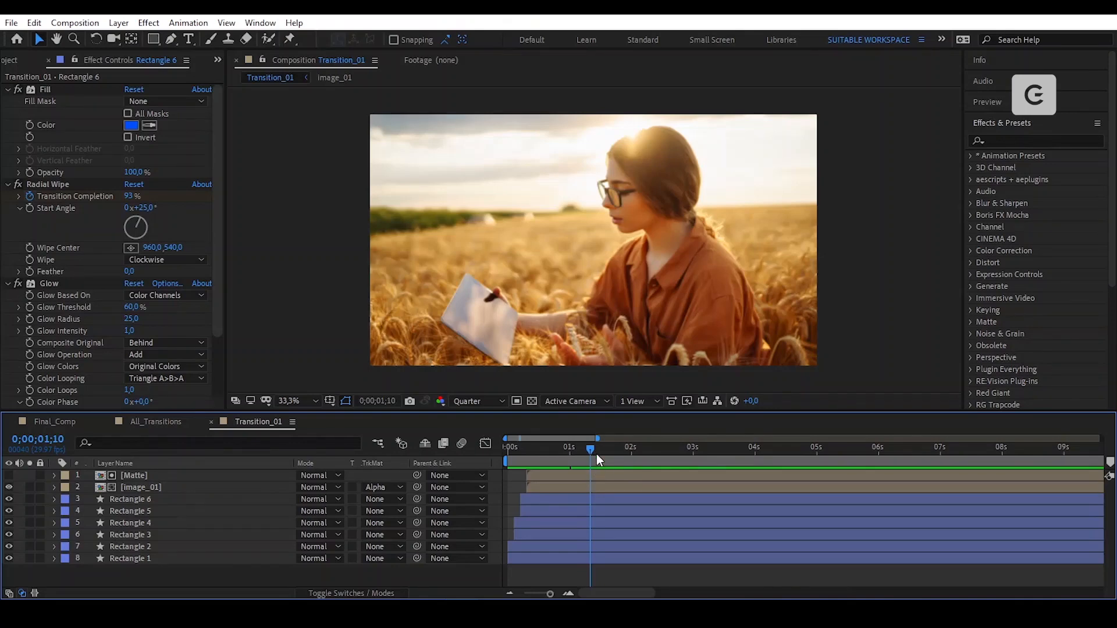
{"action": "scroll", "coordinate": [596, 458], "scroll_direction": "up", "scroll_amount": 1}
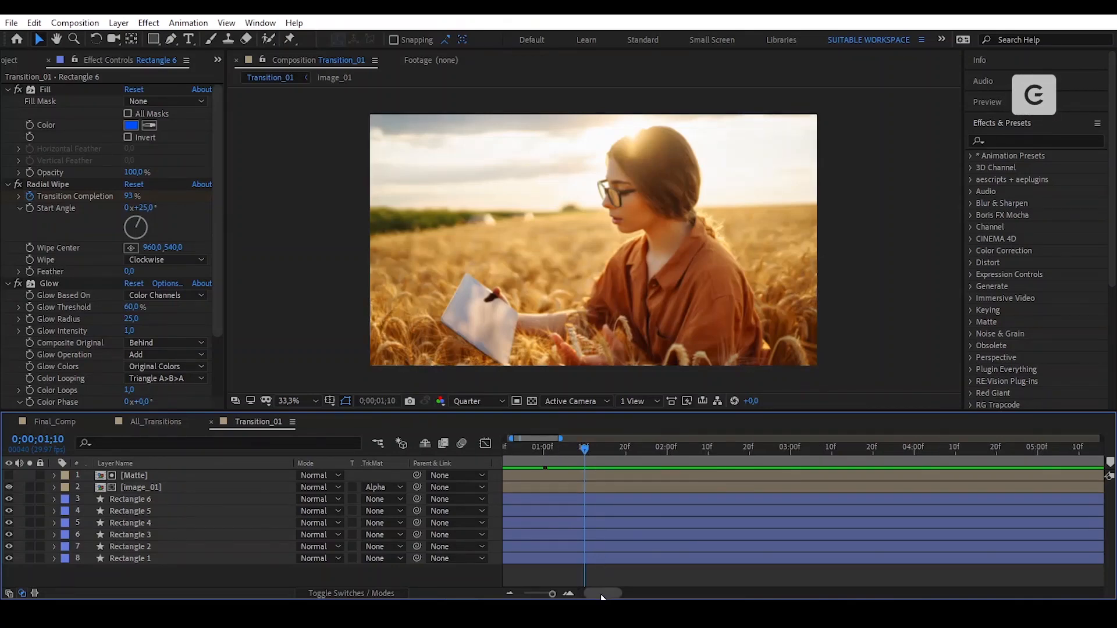
{"action": "left_click_drag", "start_coordinate": [602, 597], "coordinate": [595, 596]}
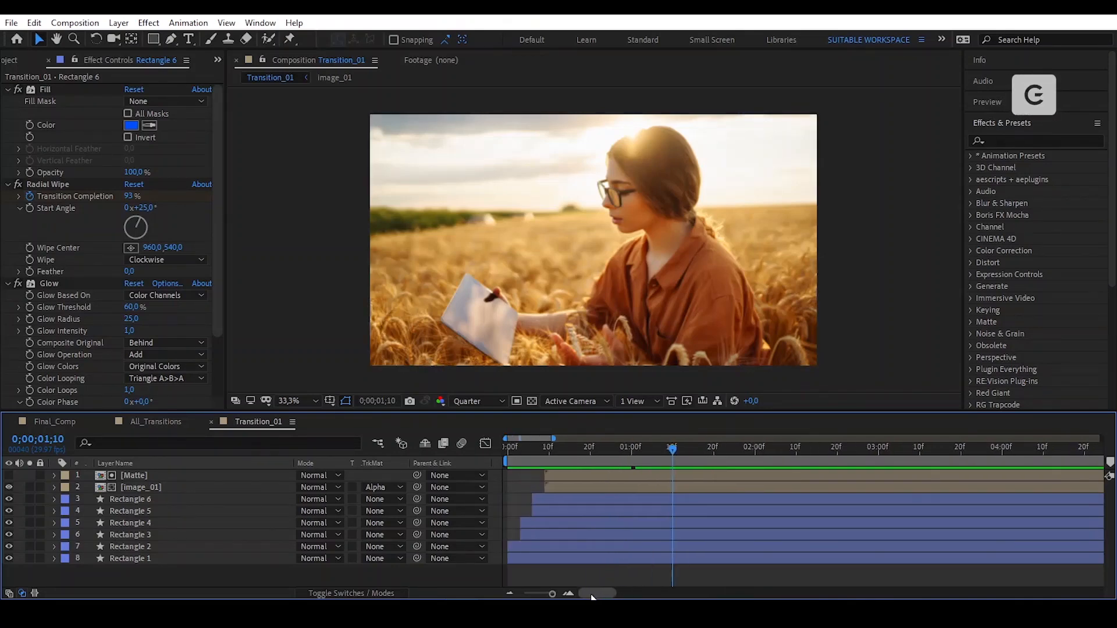
{"action": "left_click", "coordinate": [18, 63]}
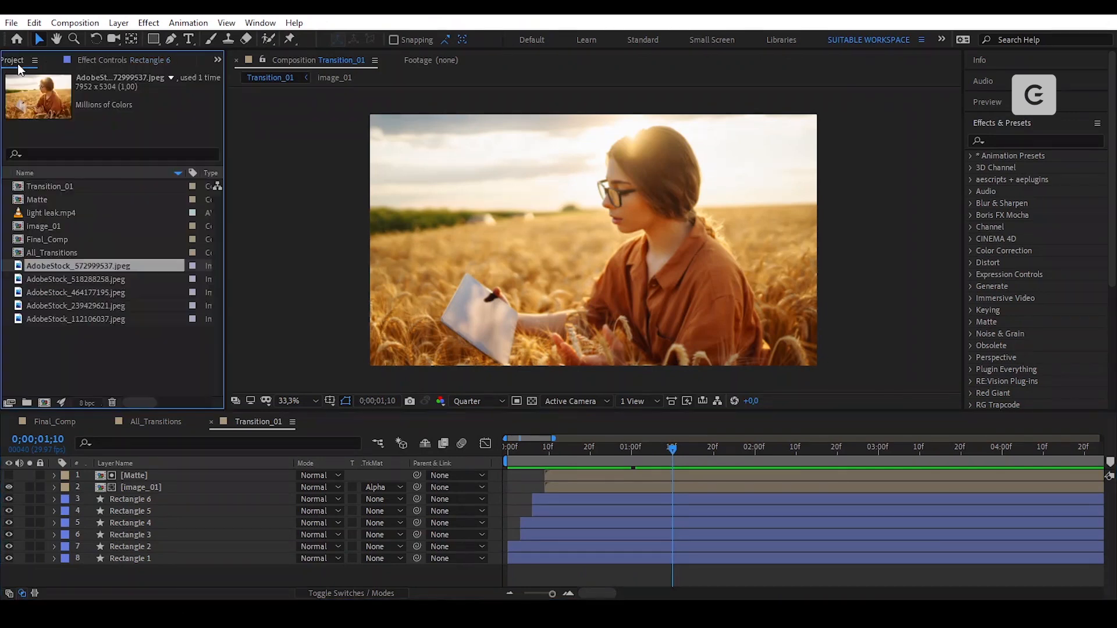
{"action": "left_click", "coordinate": [154, 39]}
{"action": "left_click", "coordinate": [219, 69]}
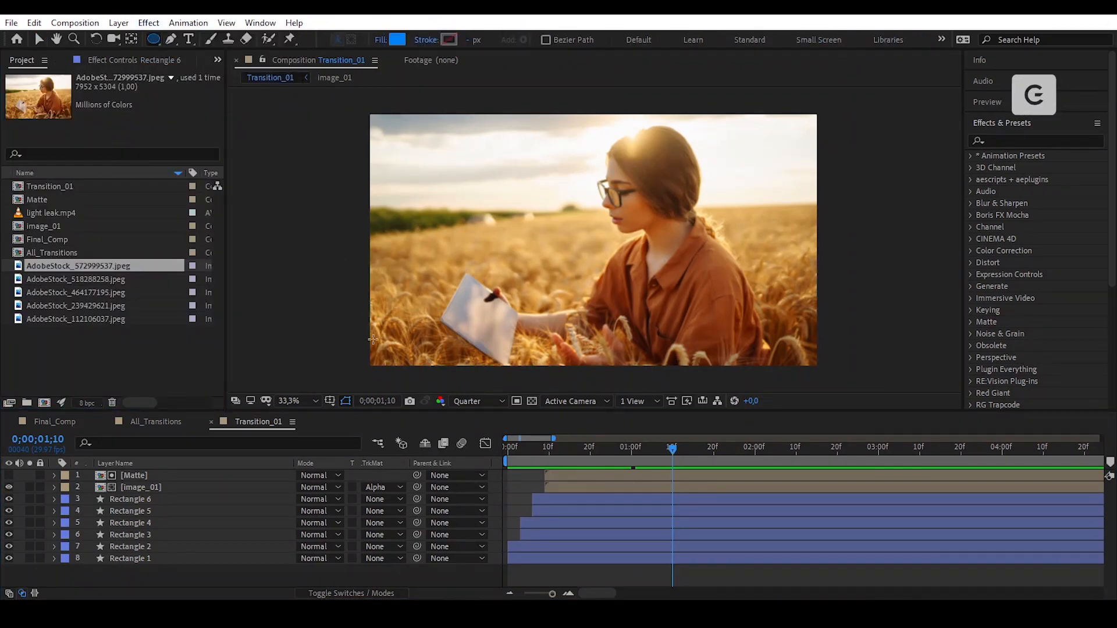
{"action": "left_click", "coordinate": [345, 400]}
{"action": "left_click", "coordinate": [364, 417]}
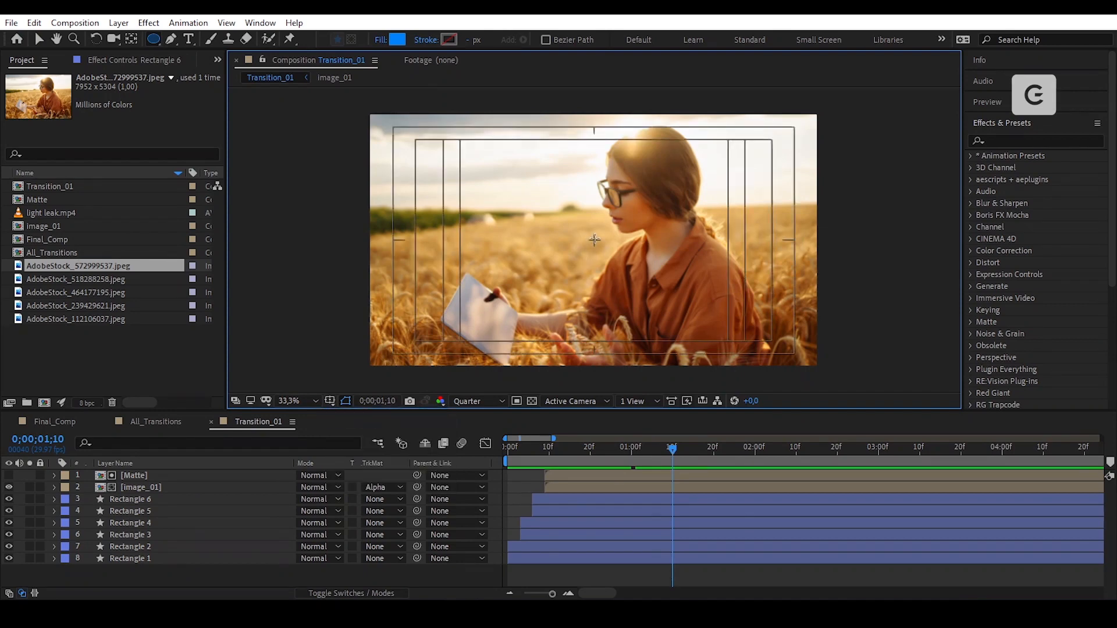
{"action": "mouse_move", "coordinate": [594, 239]}
{"action": "left_mouse_down"}
{"action": "mouse_move", "coordinate": [642, 299]}
{"action": "mouse_move", "coordinate": [718, 314]}
{"action": "left_mouse_up"}
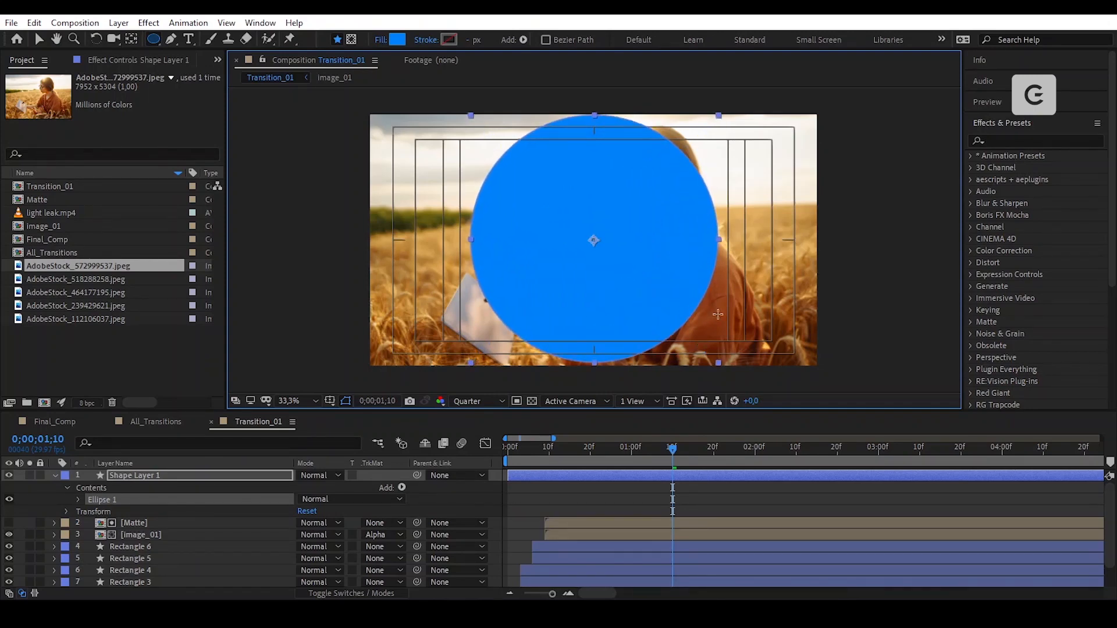
Align the blue circle to the composition's horizontal and vertical centre
{"action": "key", "text": "v"}
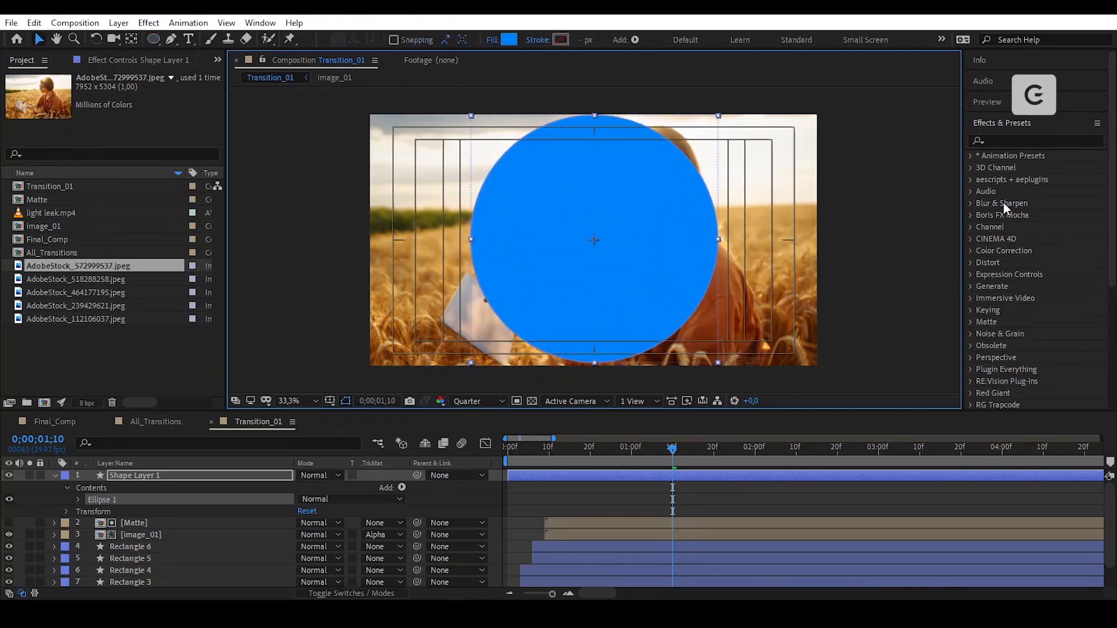
{"action": "left_click", "coordinate": [1043, 119]}
{"action": "left_click", "coordinate": [1022, 143]}
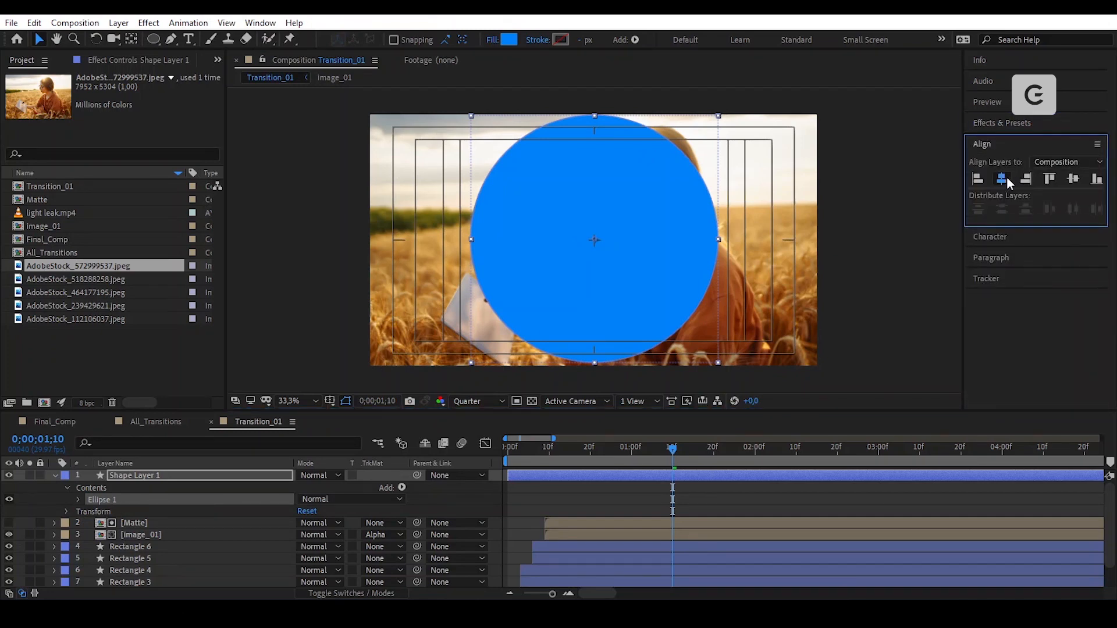
{"action": "left_click", "coordinate": [1001, 178]}
{"action": "left_click", "coordinate": [1073, 179]}
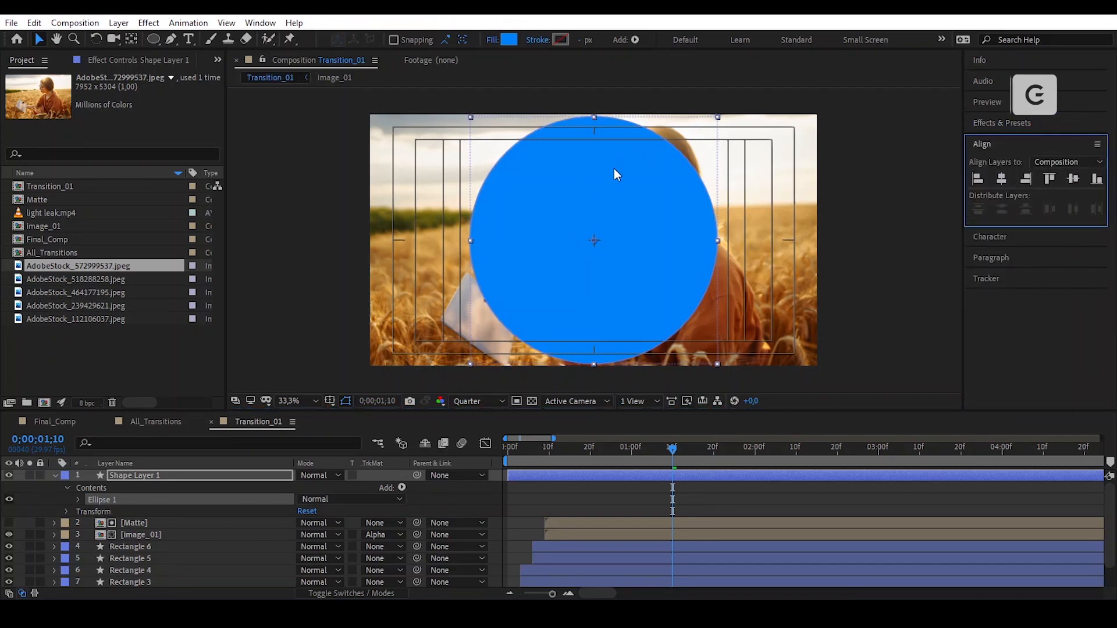
Fit the composition in the viewer and hide the Title/Action Safe guides
{"action": "left_click", "coordinate": [304, 400]}
{"action": "left_click", "coordinate": [322, 164]}
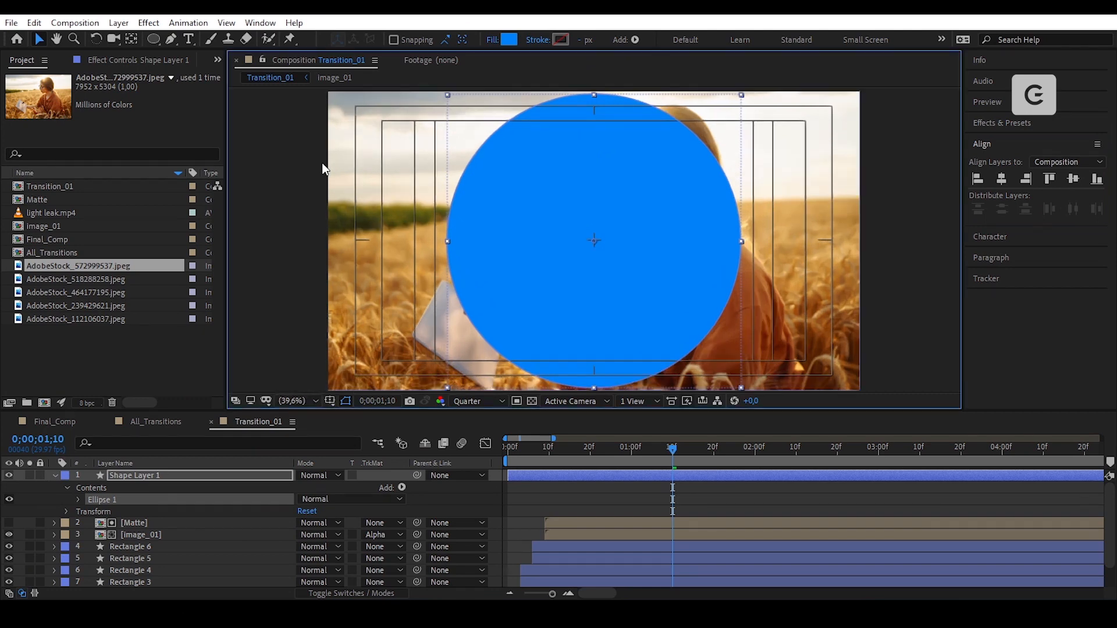
{"action": "left_click", "coordinate": [330, 400]}
{"action": "left_click", "coordinate": [362, 419]}
Rename Shape Layer 1 to Circle 1
{"action": "left_click", "coordinate": [193, 477]}
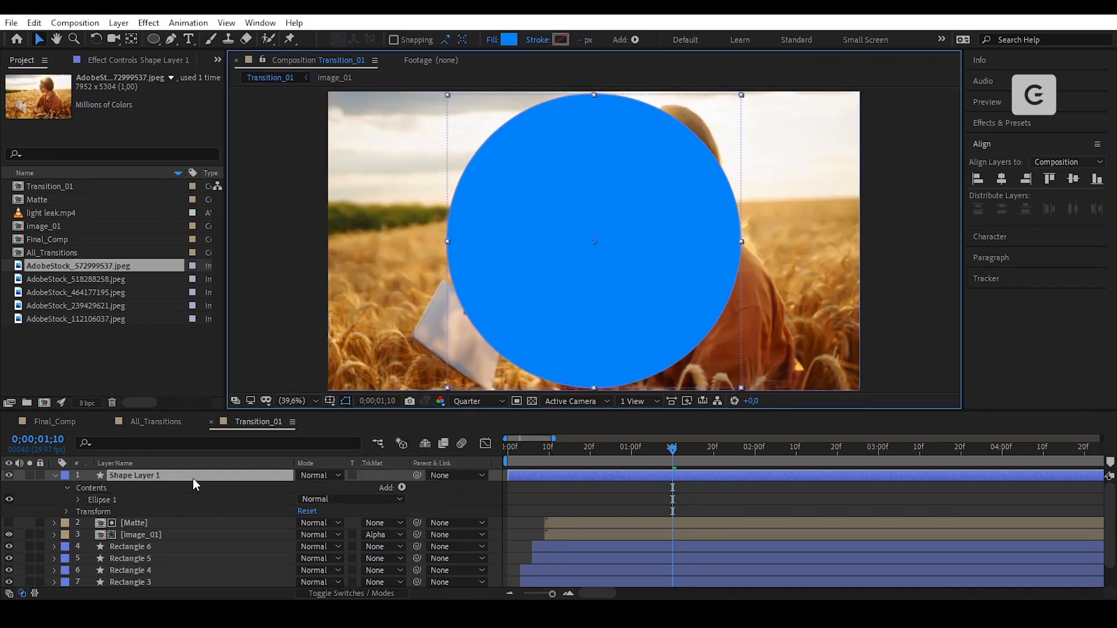
{"action": "key", "text": "Return"}
{"action": "type", "text": "Circle 1"}
{"action": "key", "text": "Return"}
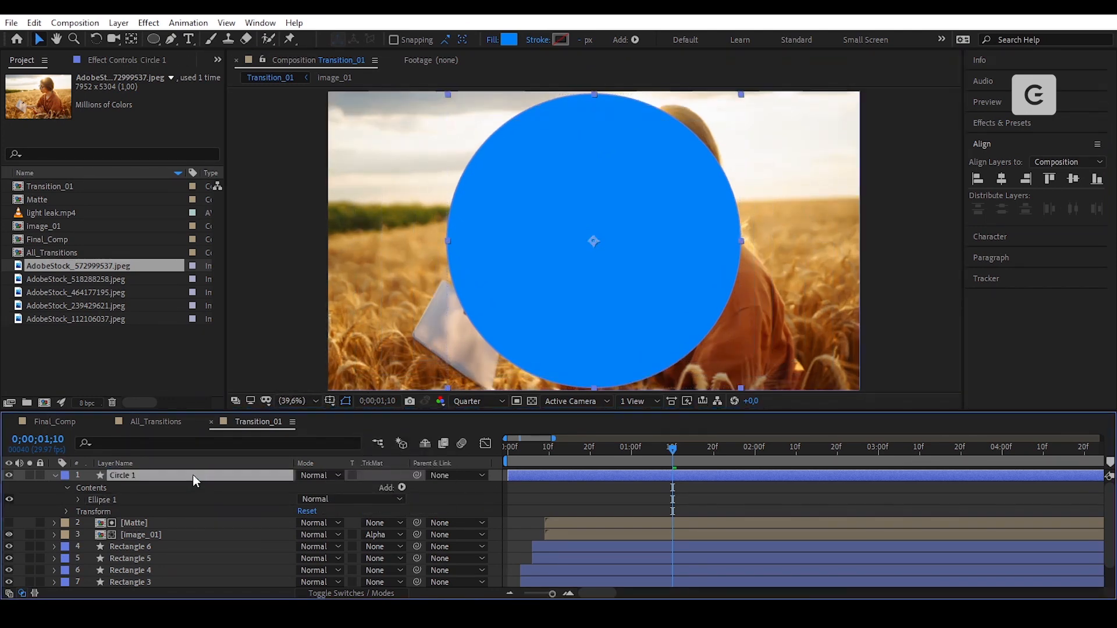
Copy the Fill effect from Rectangle 1 and paste it onto the Circle 1 layer
{"action": "key", "text": "s"}
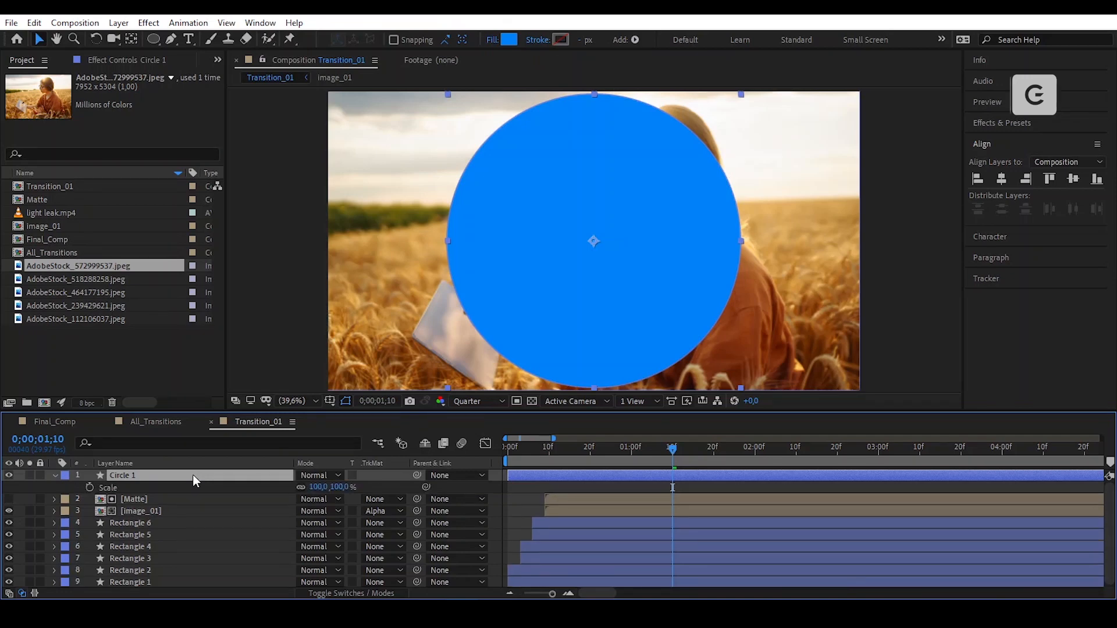
{"action": "scroll", "coordinate": [167, 532], "scroll_direction": "down", "scroll_amount": 1}
{"action": "left_click", "coordinate": [162, 580]}
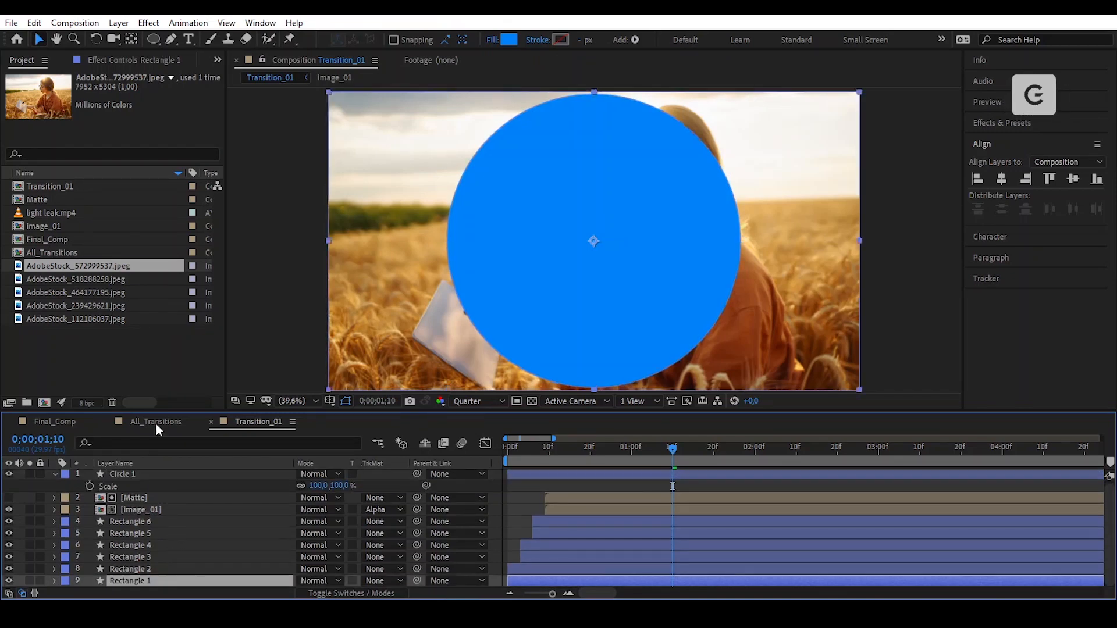
{"action": "left_click", "coordinate": [128, 59]}
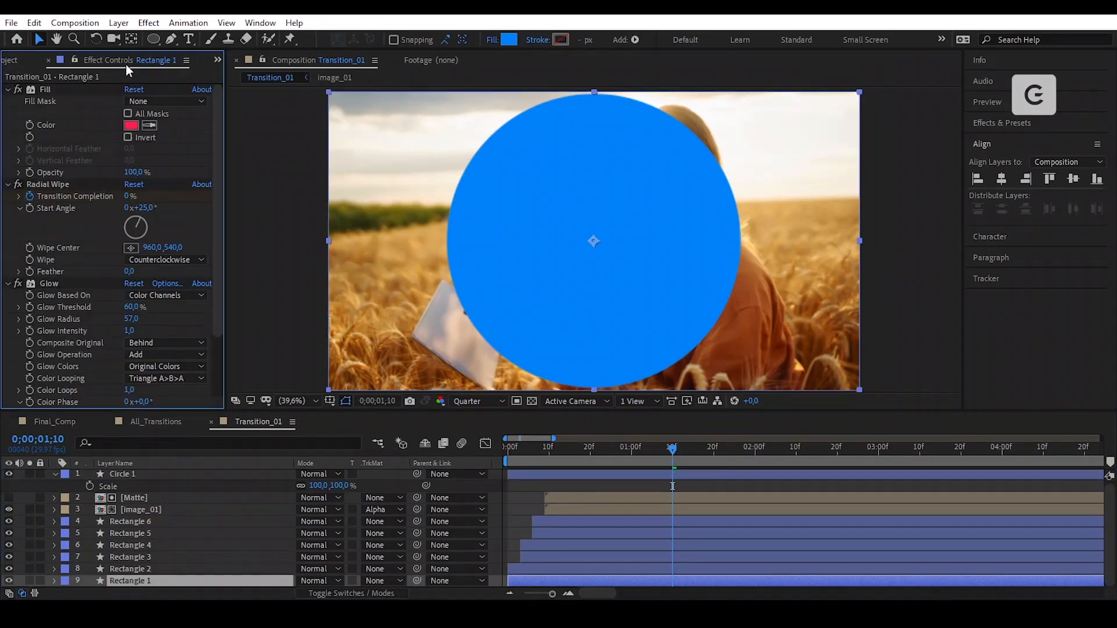
{"action": "left_click", "coordinate": [47, 89]}
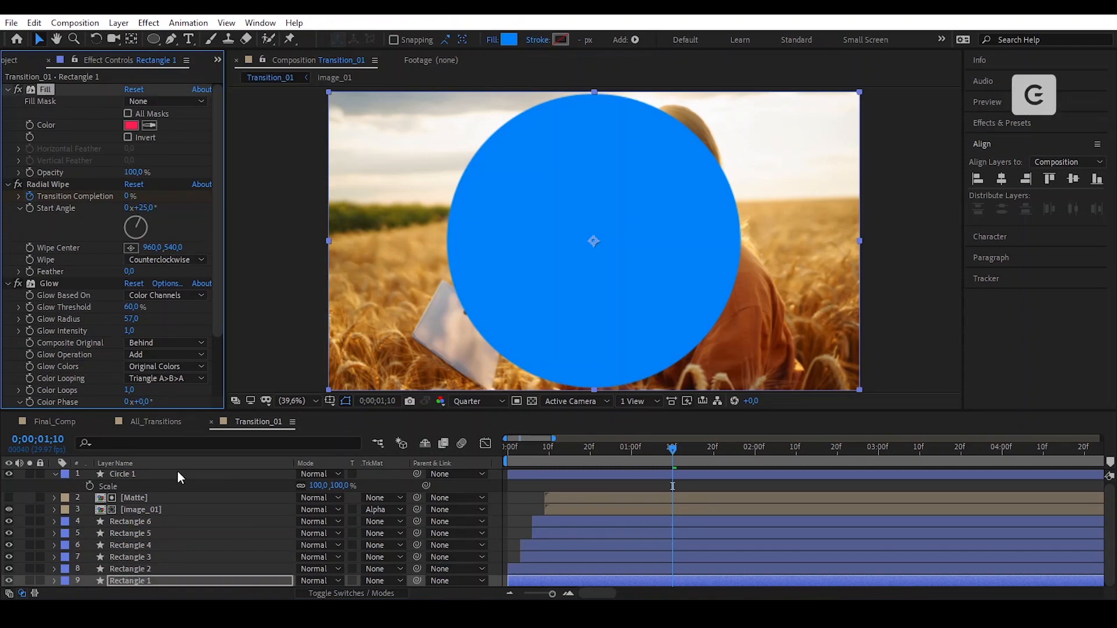
{"action": "left_click", "coordinate": [153, 475]}
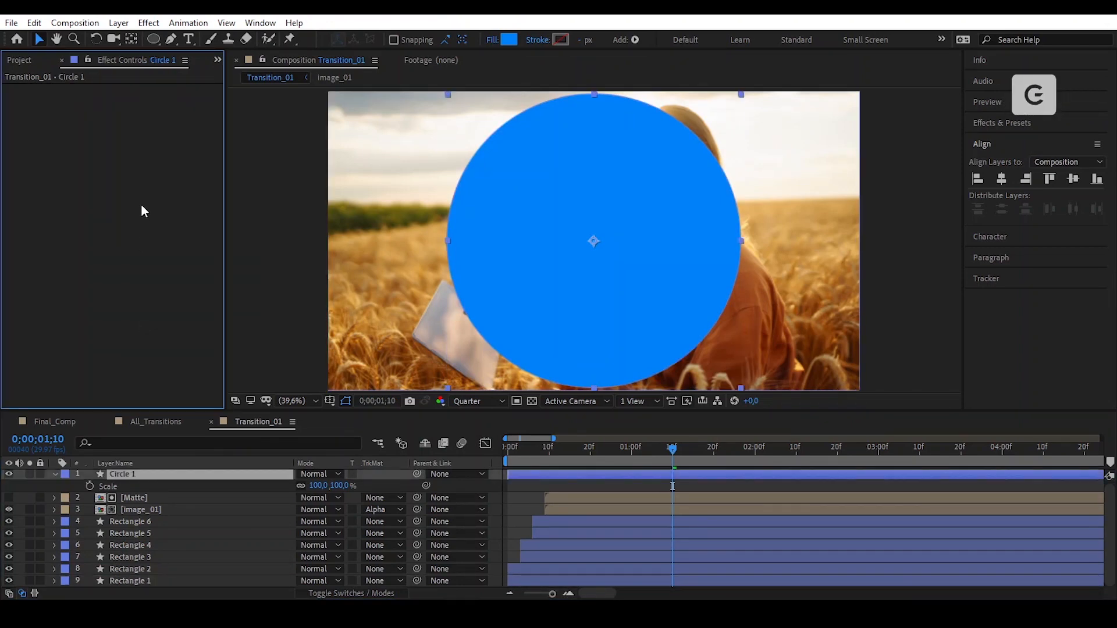
{"action": "key", "text": "ctrl+v"}
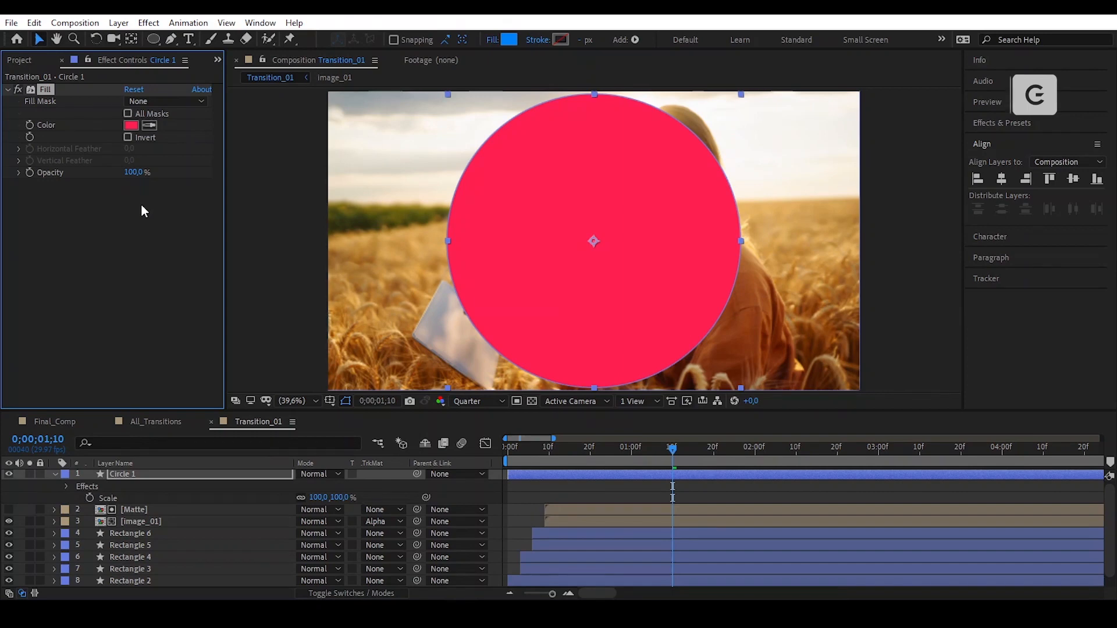
Set the Scale of the Circle 1 layer to 101%
{"action": "left_click", "coordinate": [187, 475]}
{"action": "key", "text": "u"}
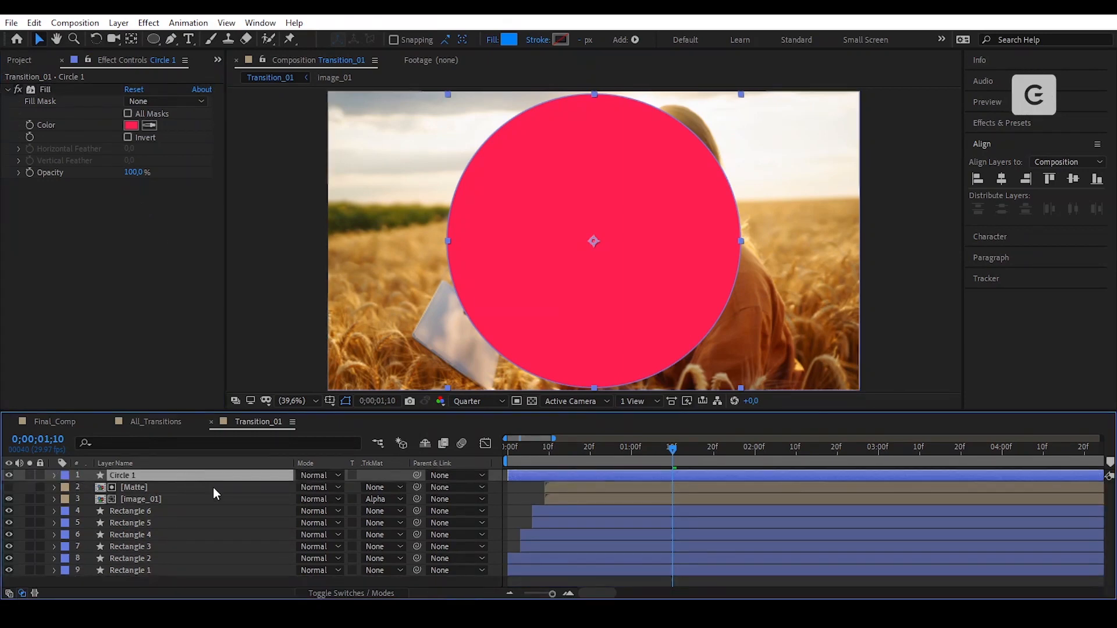
{"action": "key", "text": "s"}
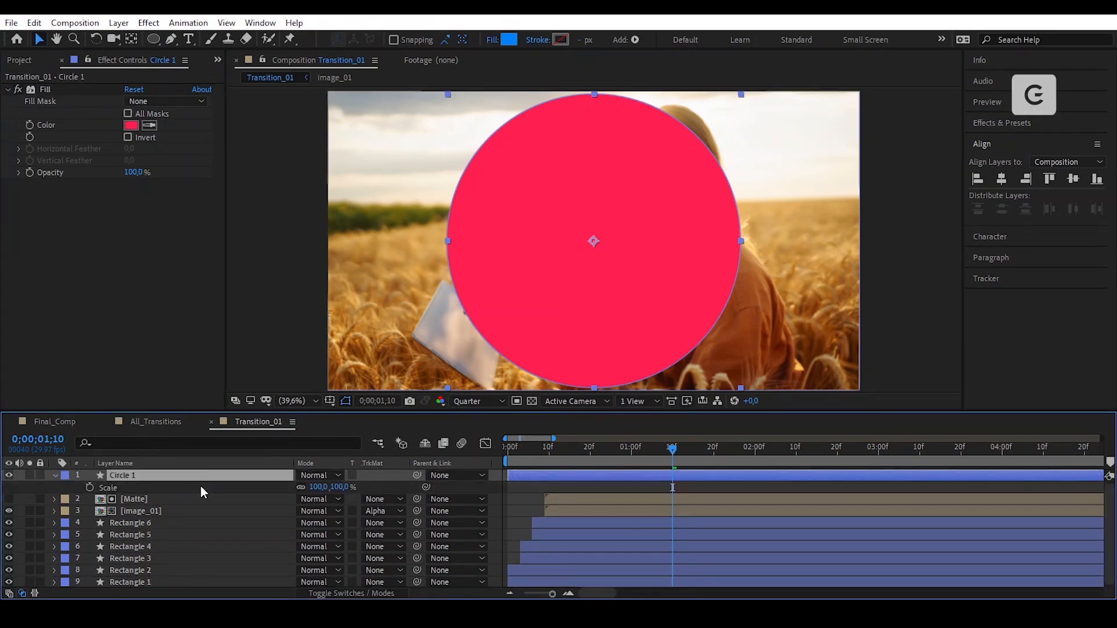
{"action": "left_click", "coordinate": [318, 487]}
{"action": "type", "text": "101"}
{"action": "key", "text": "Return"}
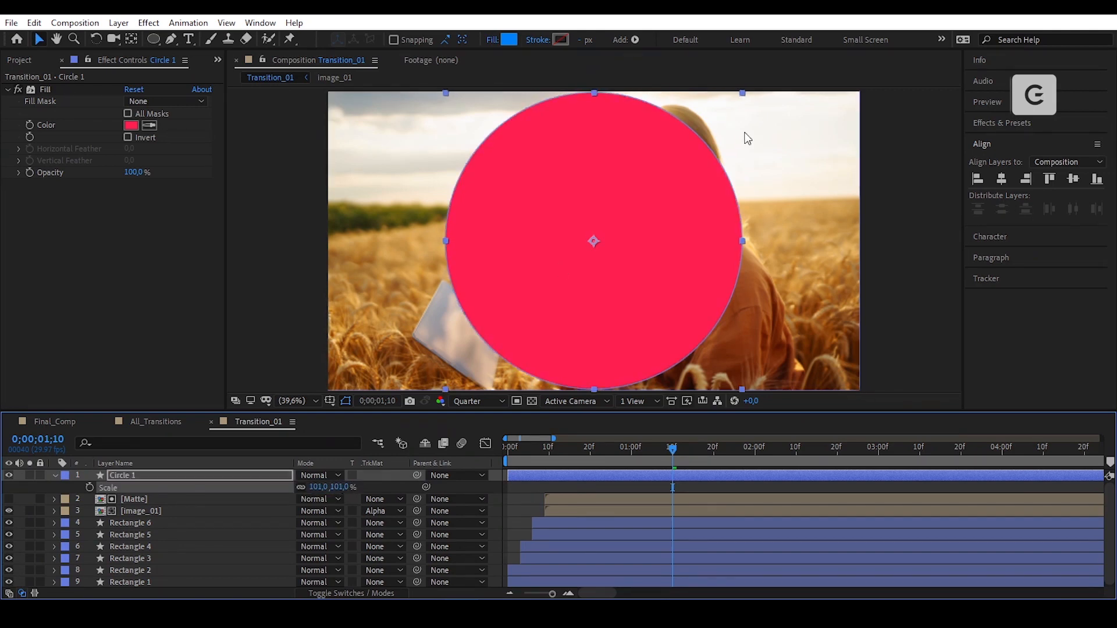
Duplicate Circle 1 and set the copy's Fill effect colour to mint green 5FFFC1
{"action": "left_click", "coordinate": [221, 476]}
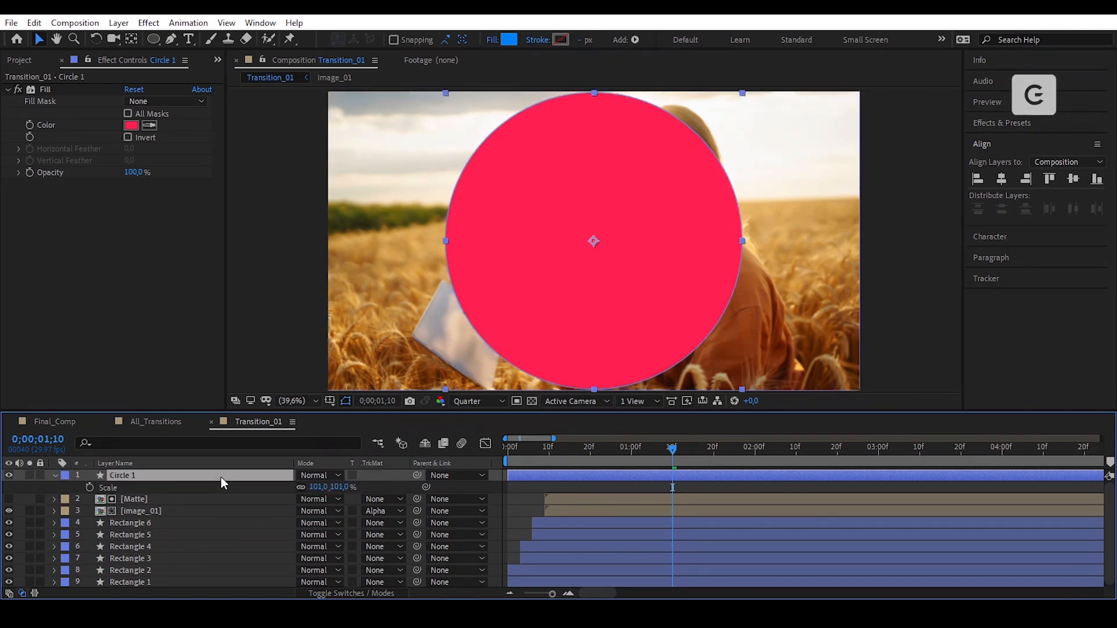
{"action": "key", "text": "ctrl+d"}
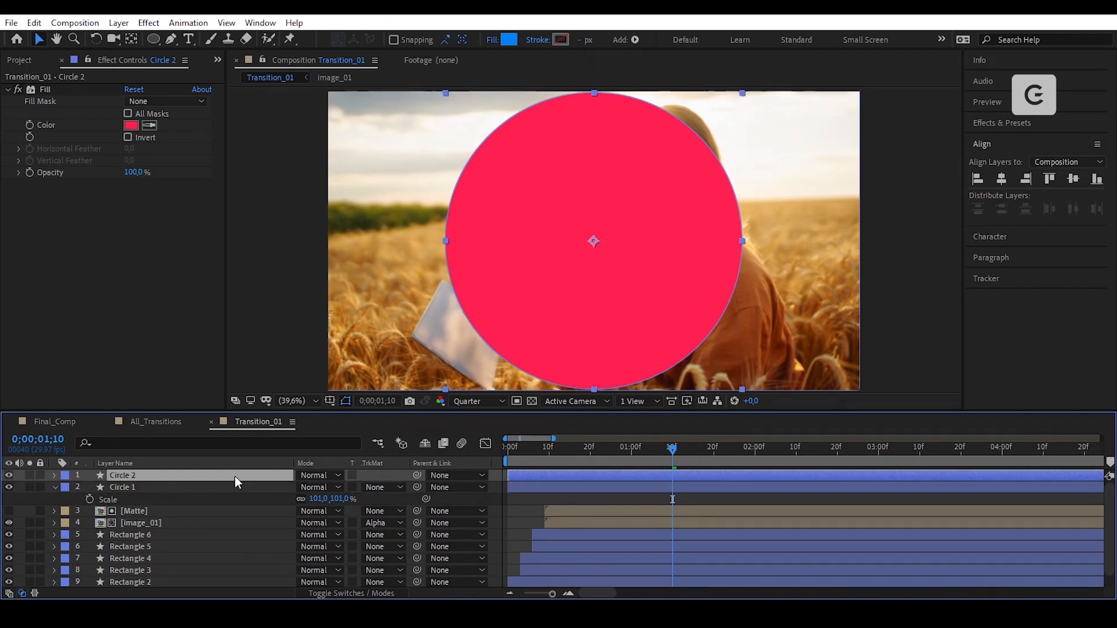
{"action": "left_click", "coordinate": [133, 124]}
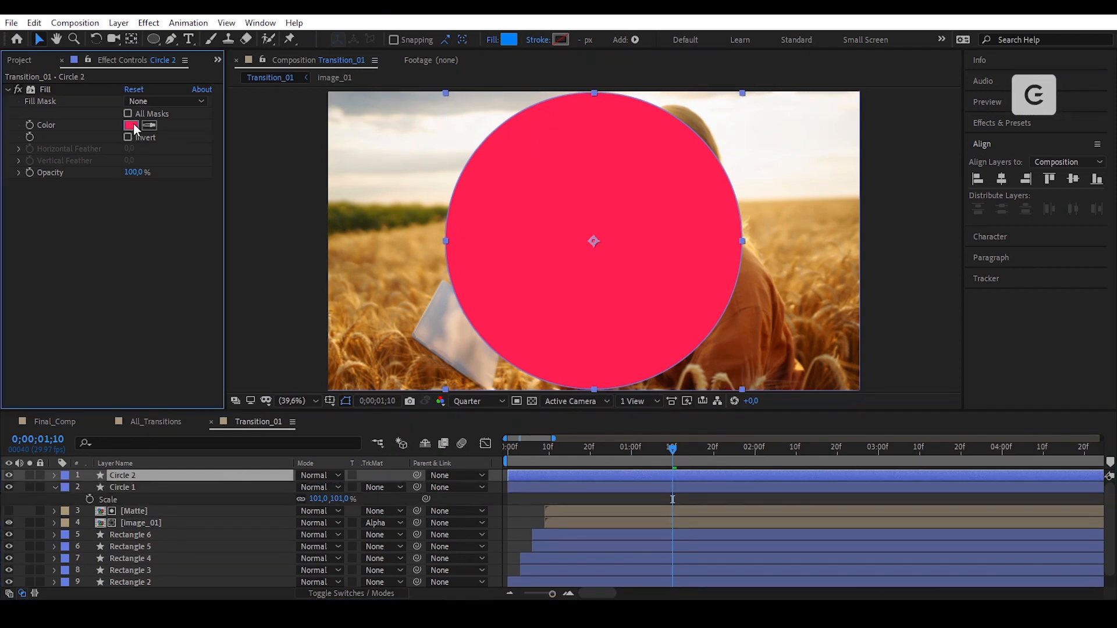
{"action": "left_click_drag", "start_coordinate": [750, 469], "coordinate": [748, 479]}
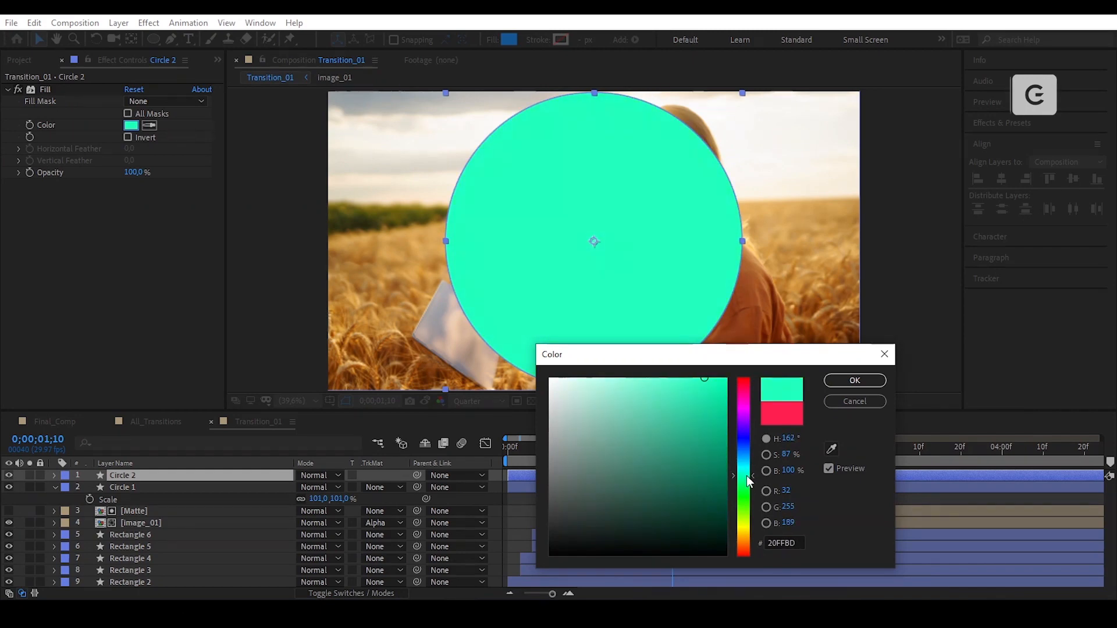
{"action": "left_click_drag", "start_coordinate": [706, 379], "coordinate": [664, 373]}
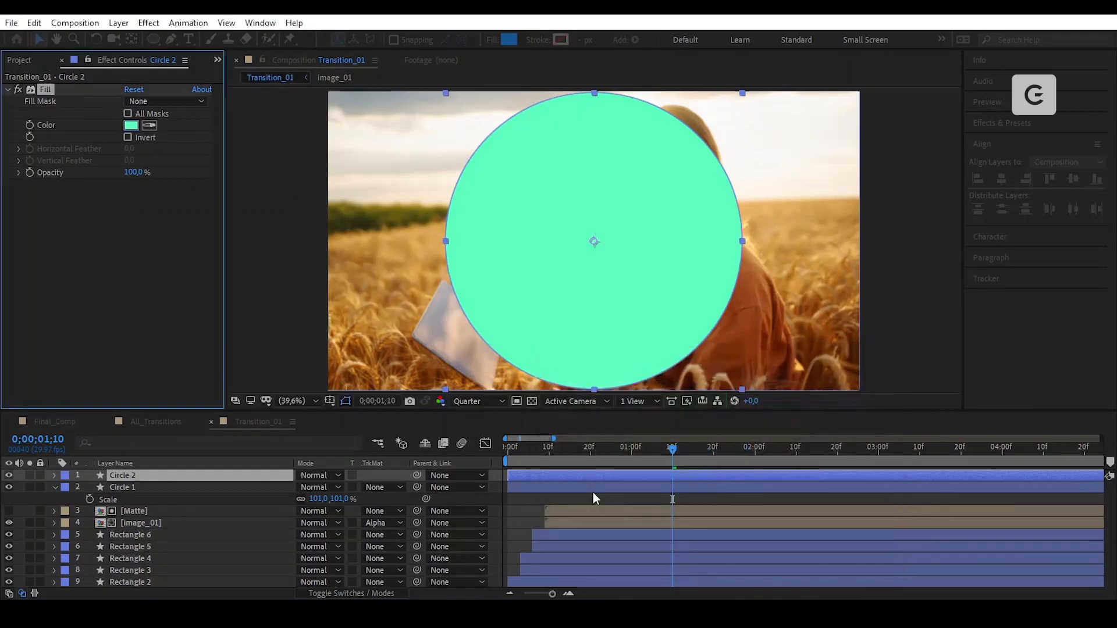
{"action": "left_click", "coordinate": [855, 381]}
{"action": "left_click", "coordinate": [589, 497]}
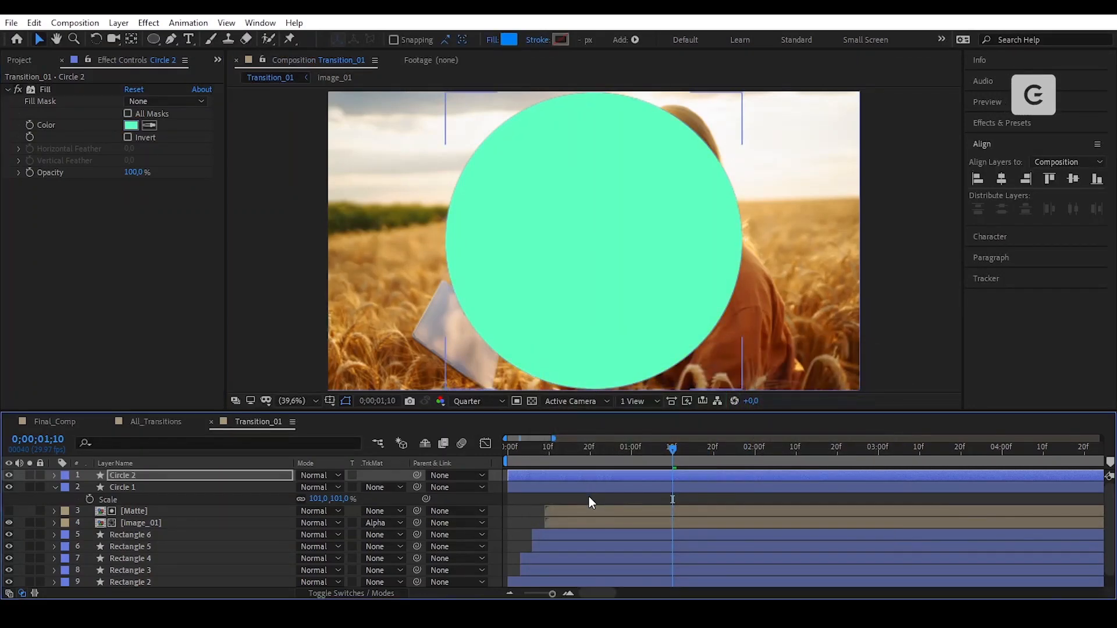
Reduce the Scale of the Circle 2 layer to 99%
{"action": "left_click", "coordinate": [228, 474]}
{"action": "key", "text": "s"}
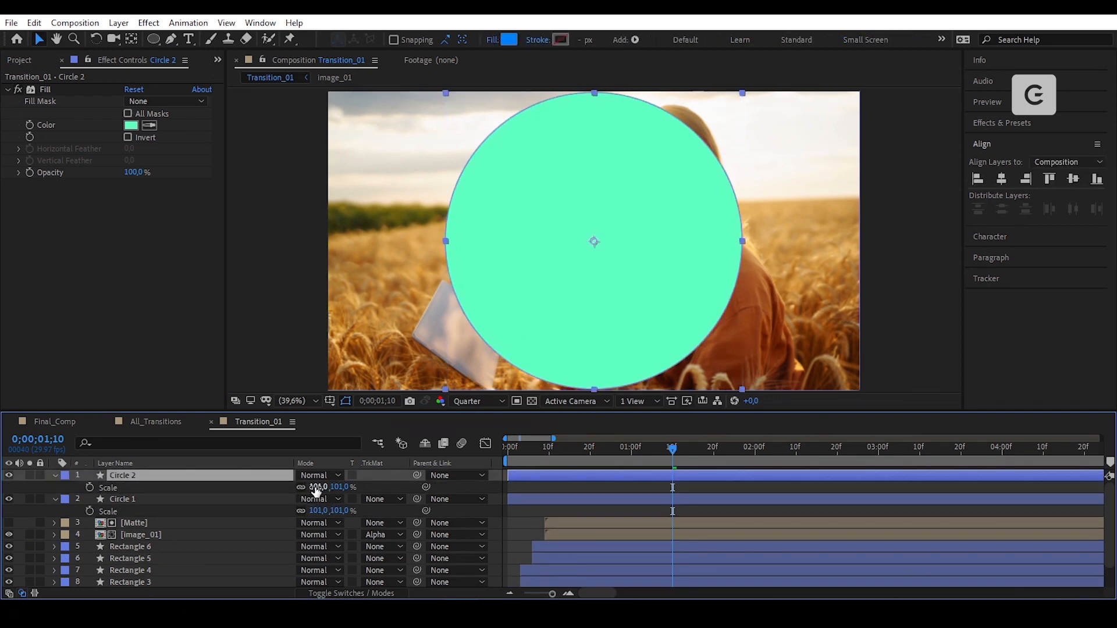
{"action": "left_click_drag", "start_coordinate": [315, 488], "coordinate": [313, 487]}
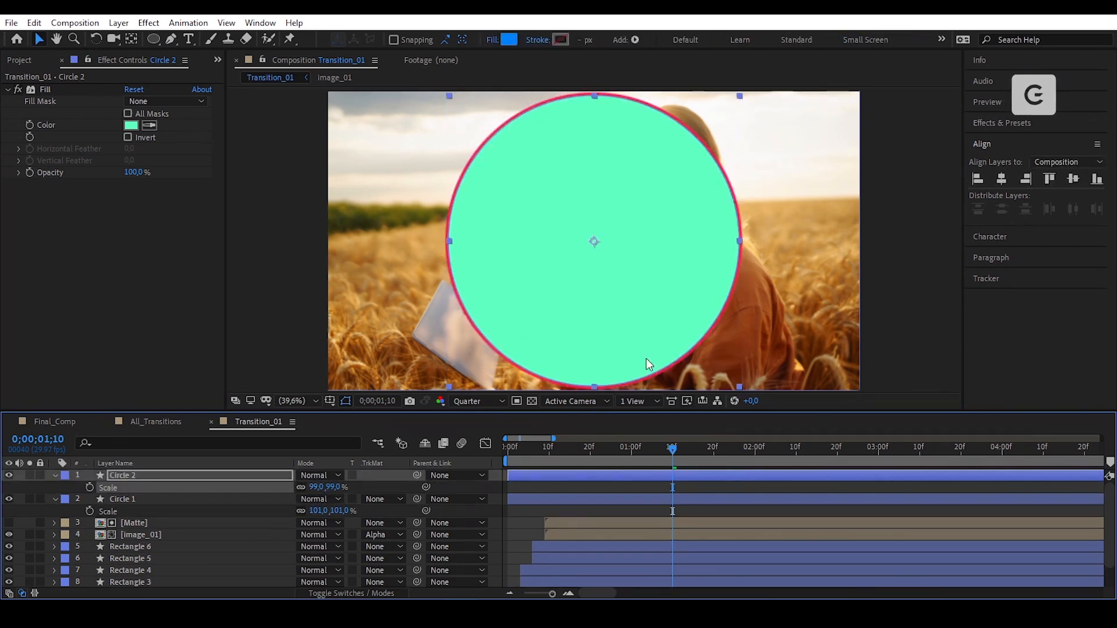
Duplicate Circle 2 and set the copy's Fill effect colour to white FFFFFF
{"action": "left_click", "coordinate": [235, 475]}
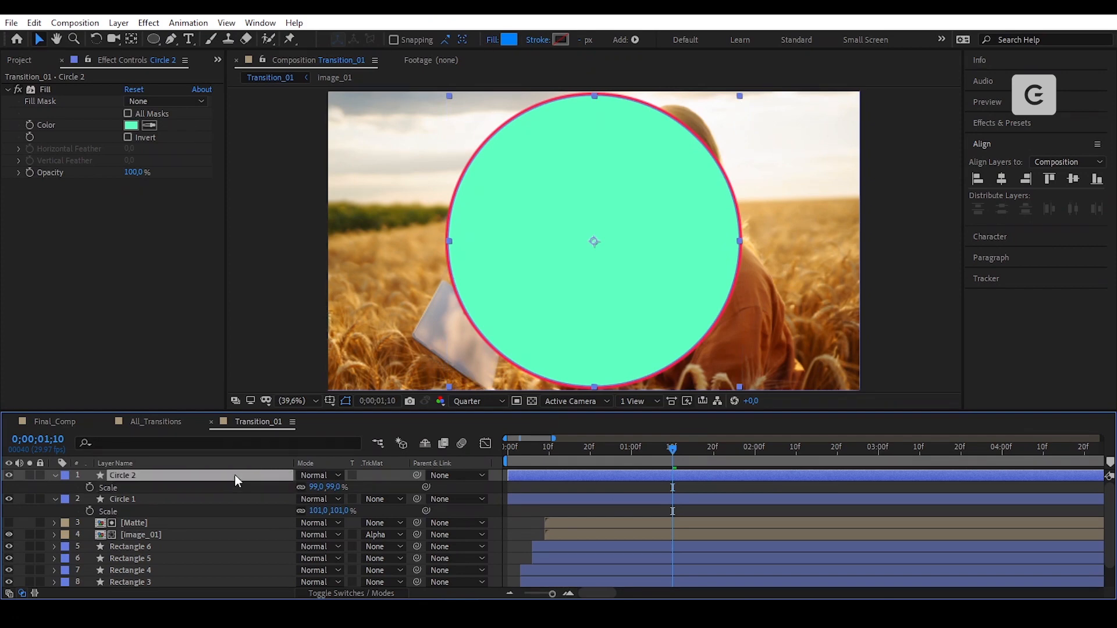
{"action": "key", "text": "ctrl+d"}
{"action": "left_click", "coordinate": [136, 126]}
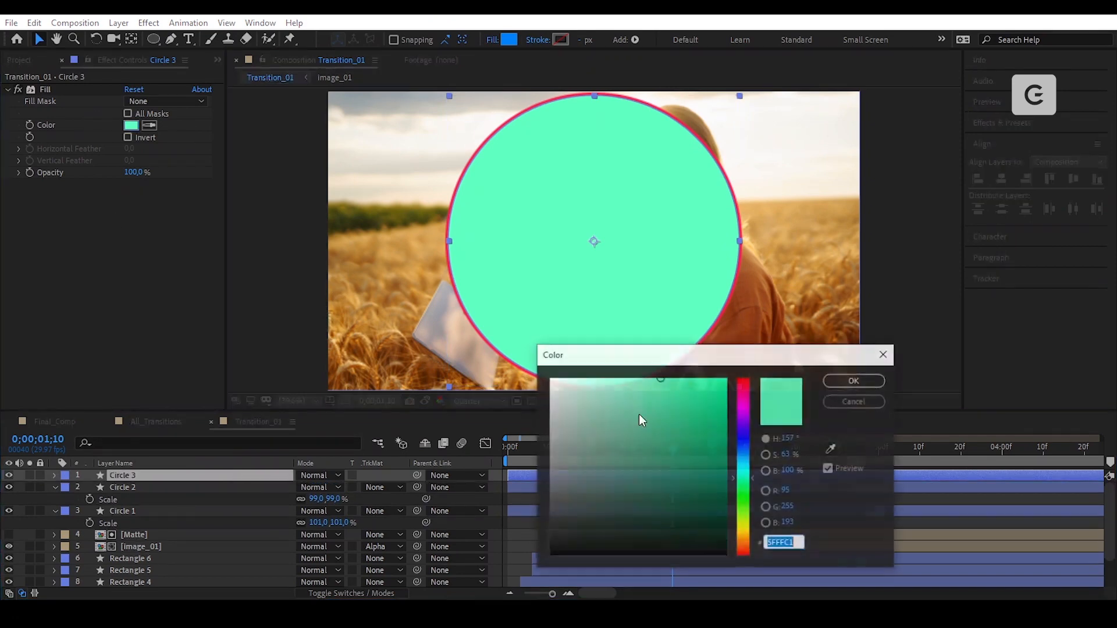
{"action": "left_click", "coordinate": [554, 378]}
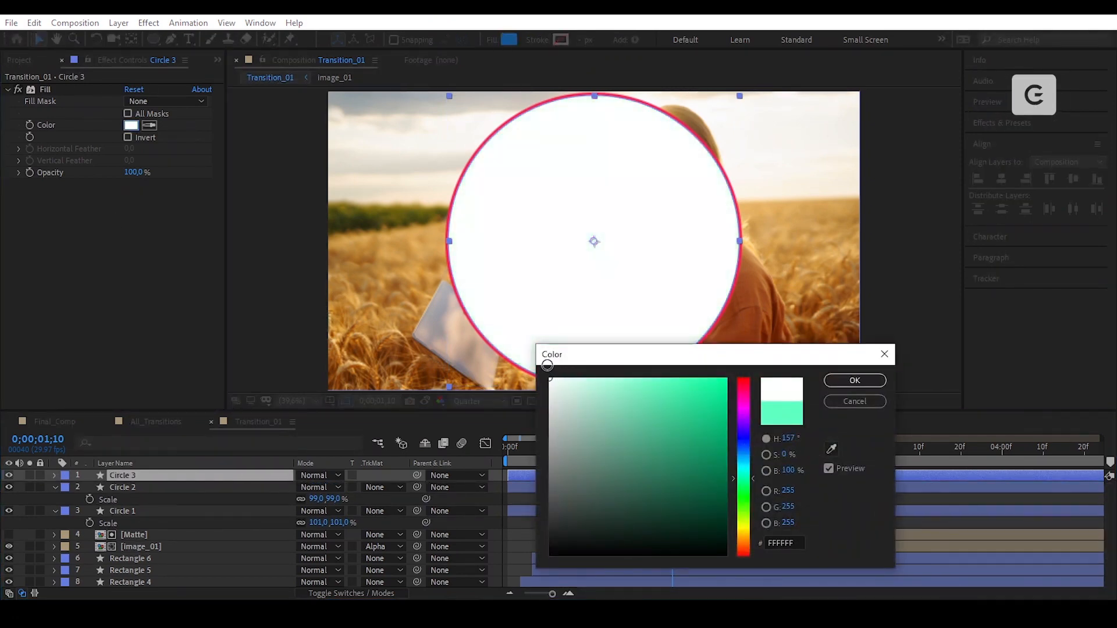
{"action": "left_click", "coordinate": [847, 384]}
Reduce the Scale of the Circle 3 layer to 98%
{"action": "left_click", "coordinate": [270, 477]}
{"action": "key", "text": "s"}
{"action": "left_click_drag", "start_coordinate": [319, 486], "coordinate": [323, 485]}
{"action": "left_click", "coordinate": [683, 486]}
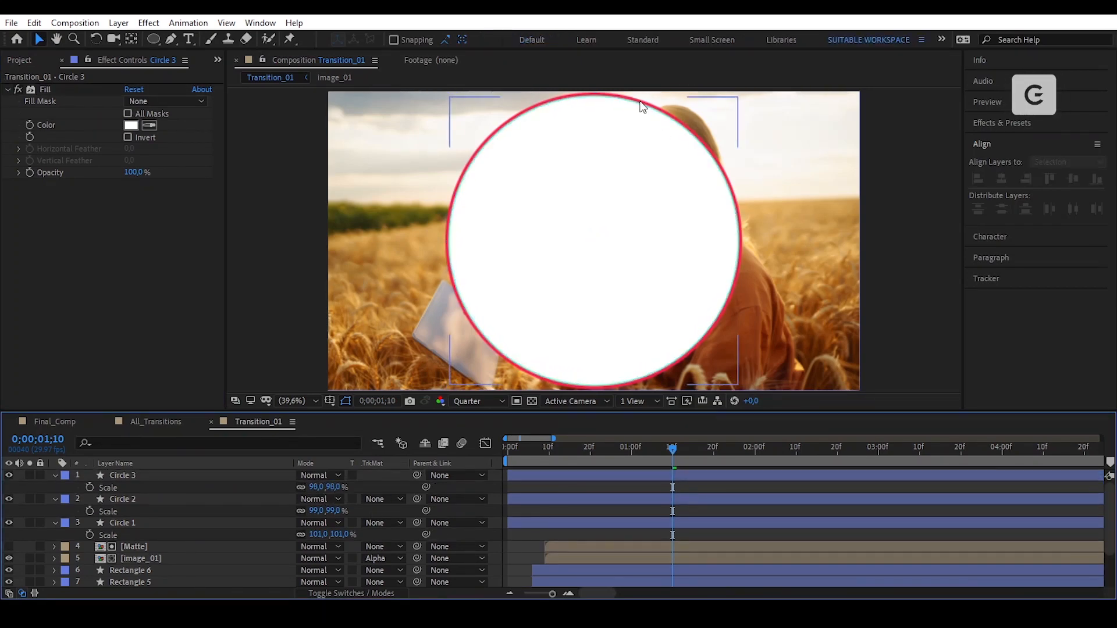
Duplicate the mint-green Circle 2 and move the copy left until it extends past the frame's left edge
{"action": "left_click", "coordinate": [204, 499]}
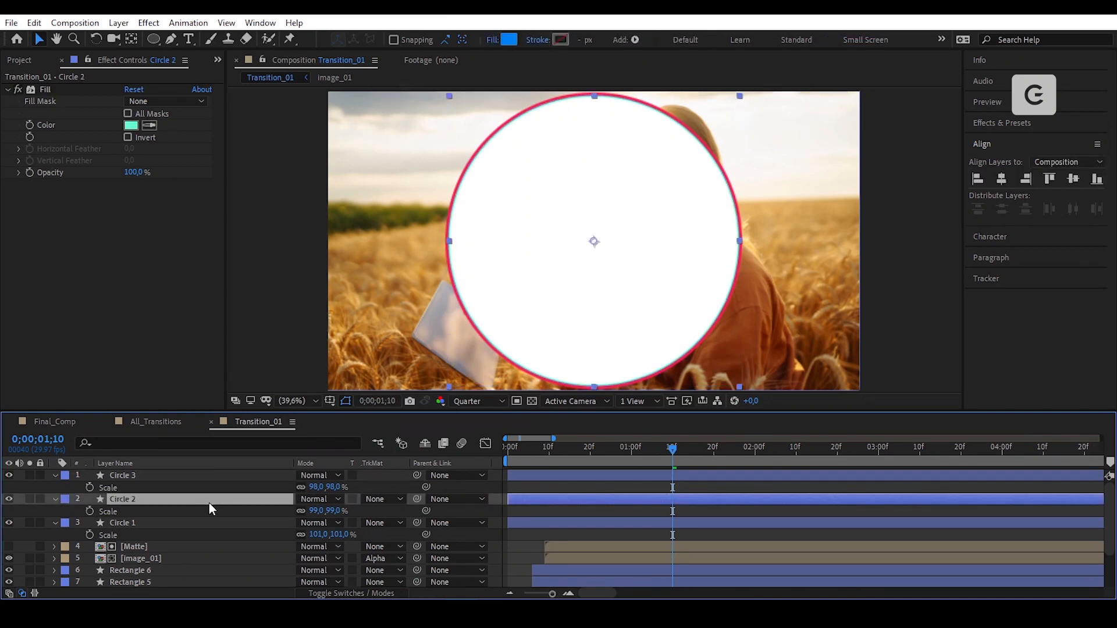
{"action": "left_click", "coordinate": [35, 23]}
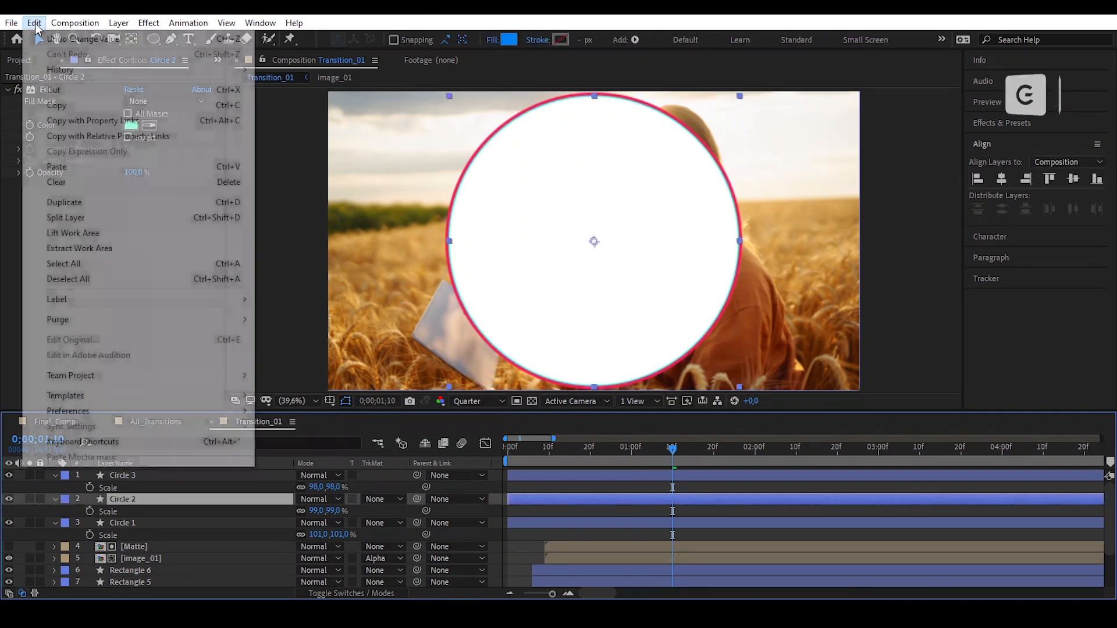
{"action": "left_click", "coordinate": [131, 203]}
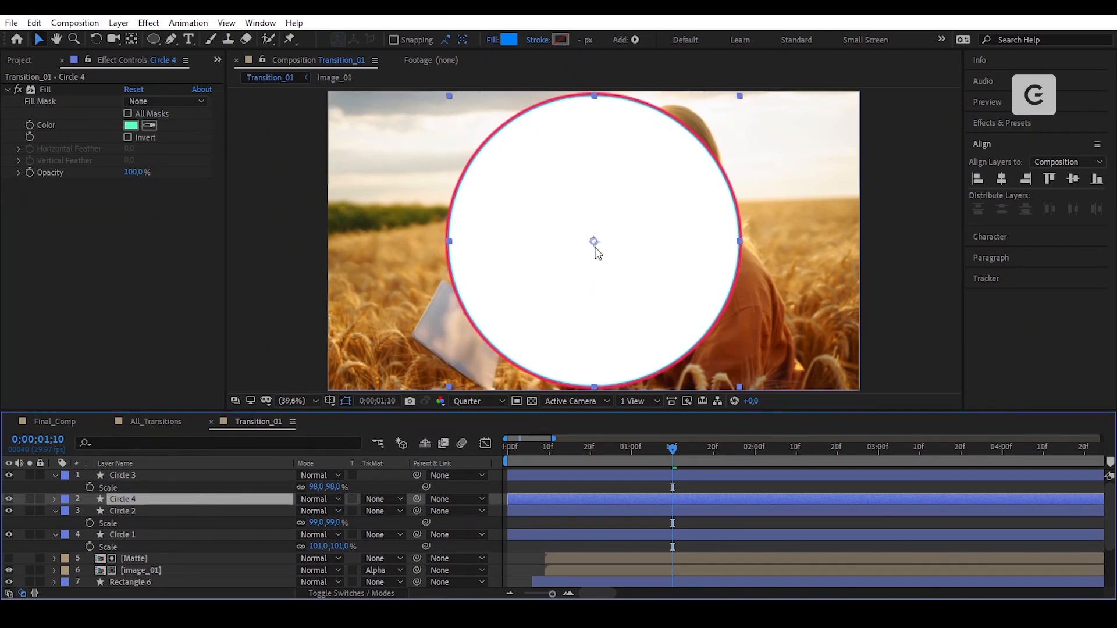
{"action": "left_click_drag", "start_coordinate": [594, 245], "coordinate": [399, 247]}
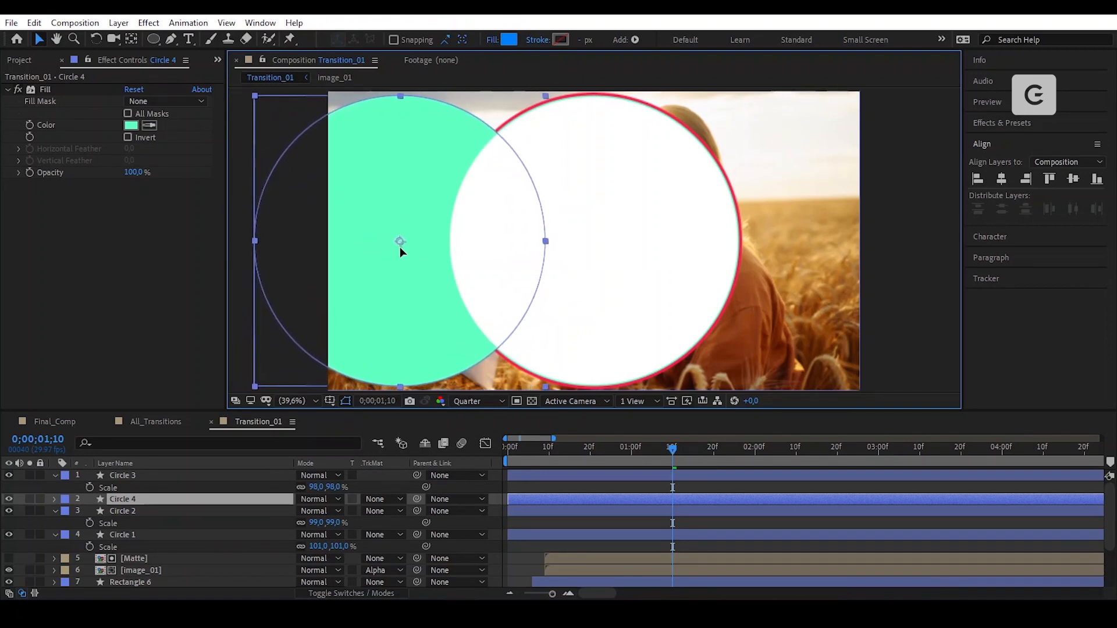
Duplicate Circle 4 and move the copy to the opposite side, extending past the frame's right edge
{"action": "left_click", "coordinate": [180, 501]}
{"action": "key", "text": "ctrl+d"}
{"action": "left_click_drag", "start_coordinate": [396, 256], "coordinate": [779, 272]}
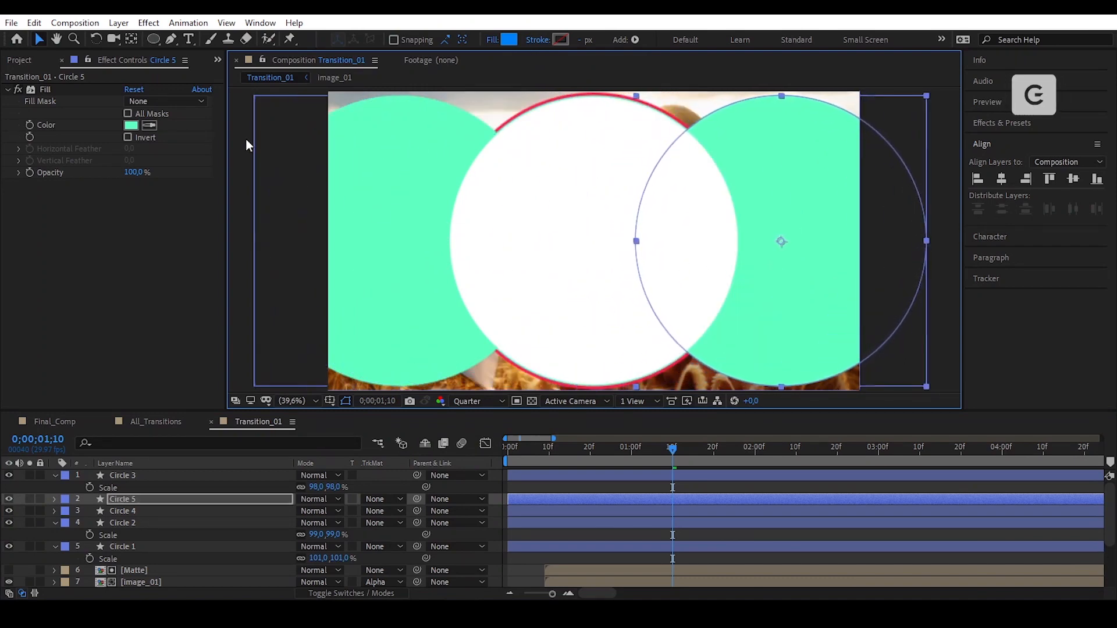
Set the Fill effect colour of Circle 5 to the darker green 03DC88 and select the left circle, Circle 4
{"action": "left_click", "coordinate": [133, 125]}
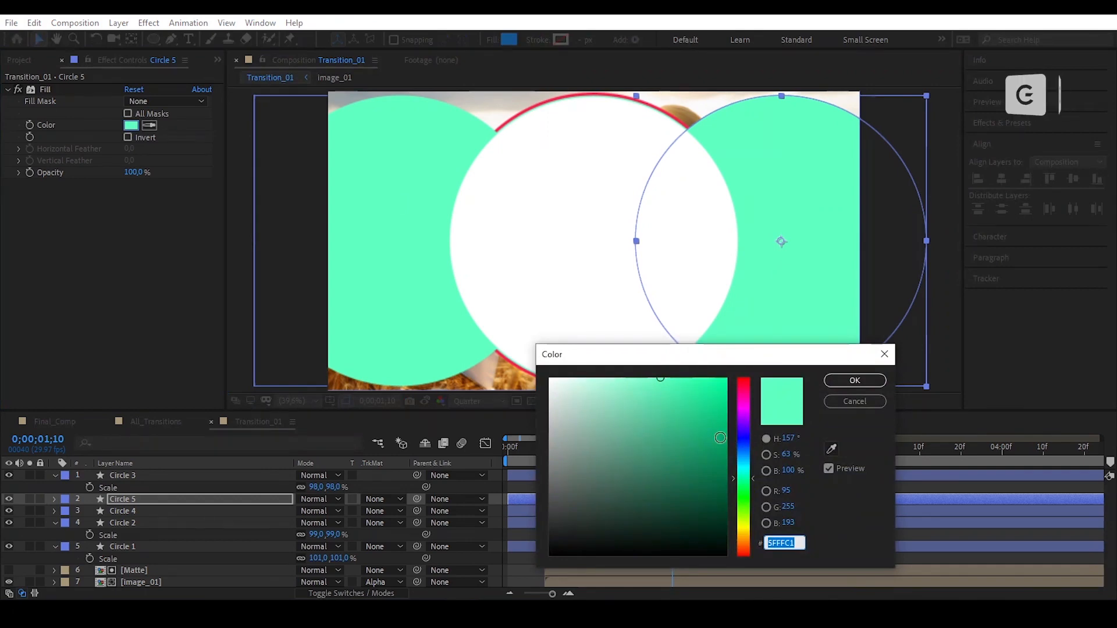
{"action": "mouse_move", "coordinate": [688, 387]}
{"action": "left_mouse_down"}
{"action": "mouse_move", "coordinate": [722, 385]}
{"action": "mouse_move", "coordinate": [726, 403]}
{"action": "left_mouse_up"}
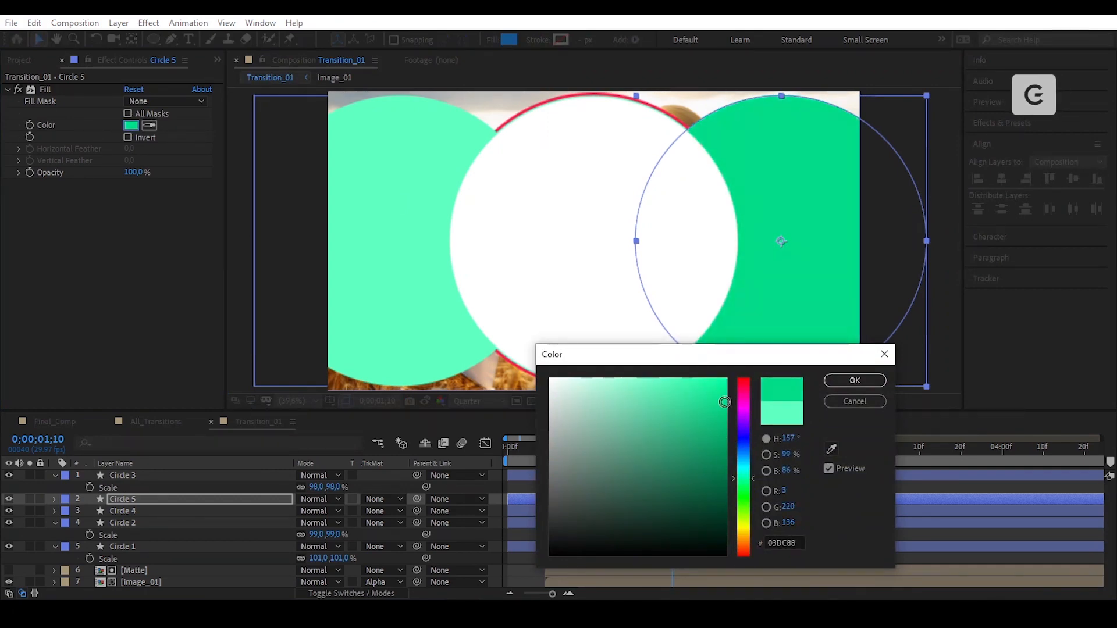
{"action": "left_click", "coordinate": [854, 380]}
{"action": "left_click", "coordinate": [351, 310]}
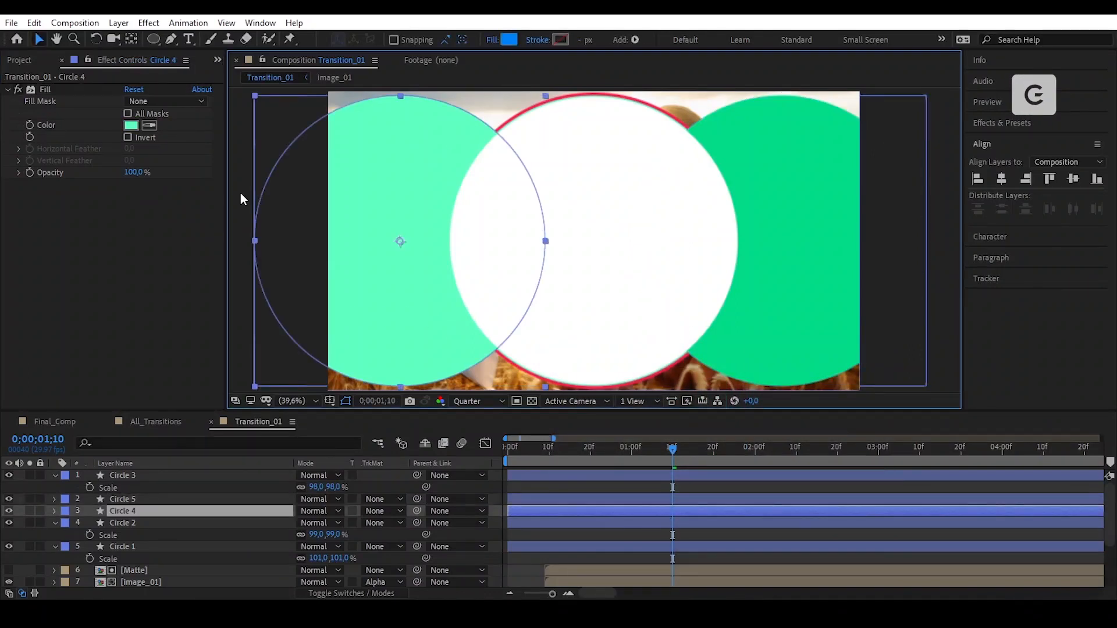
Match Circle 4's Fill colour to the darker green of Circle 5 and give both layers the Green label
{"action": "left_click", "coordinate": [148, 125]}
{"action": "left_click", "coordinate": [798, 244]}
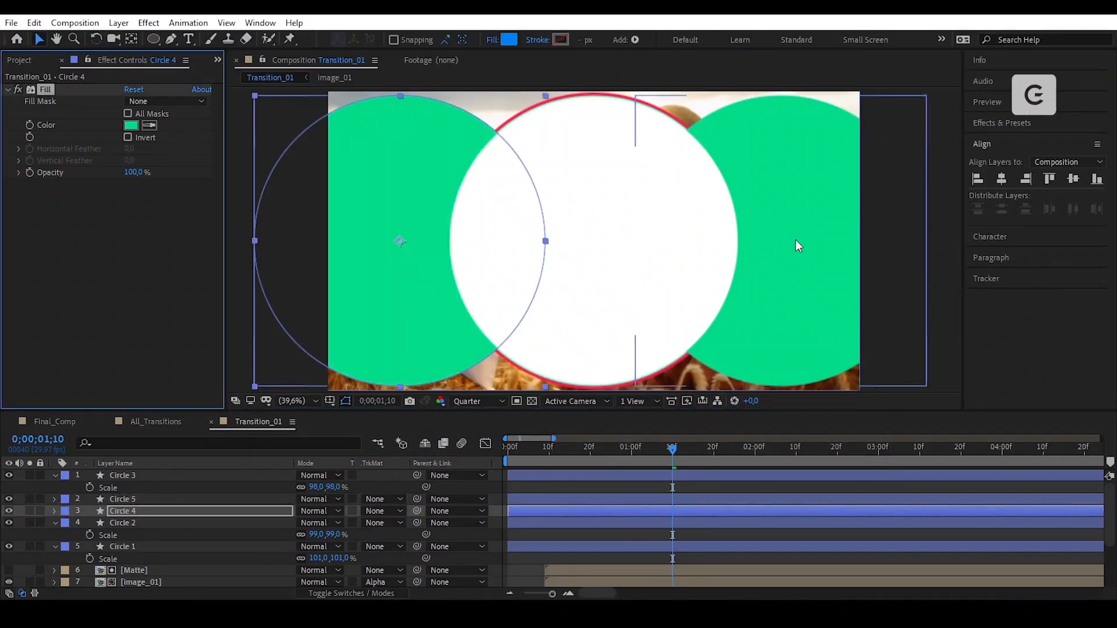
{"action": "left_click", "coordinate": [171, 497]}
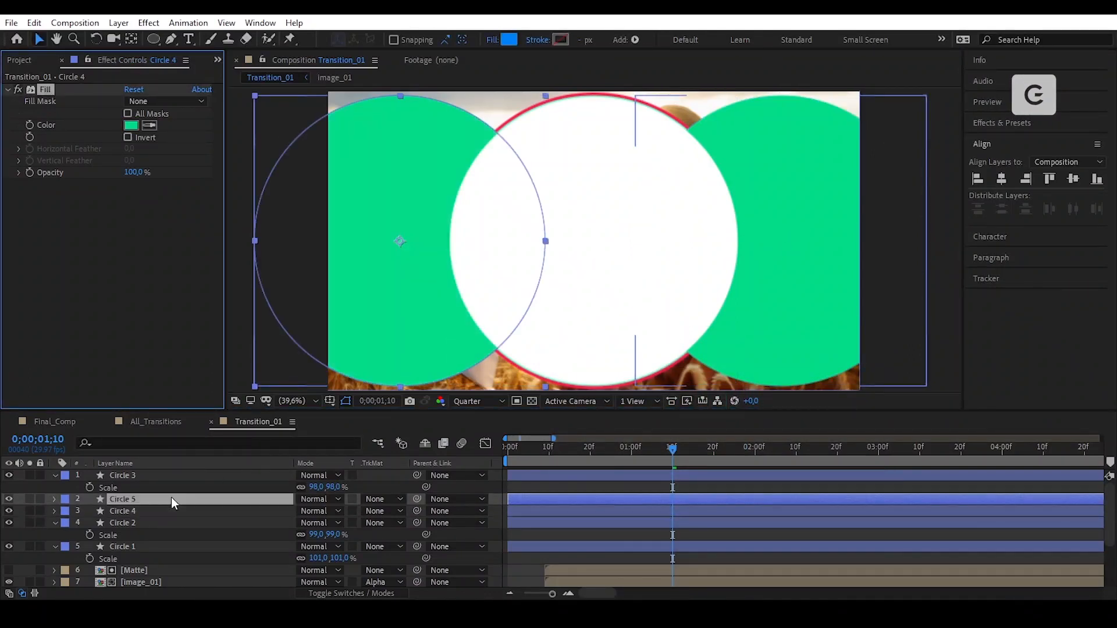
{"action": "left_click", "coordinate": [161, 508], "text": "shift"}
{"action": "left_click", "coordinate": [65, 510]}
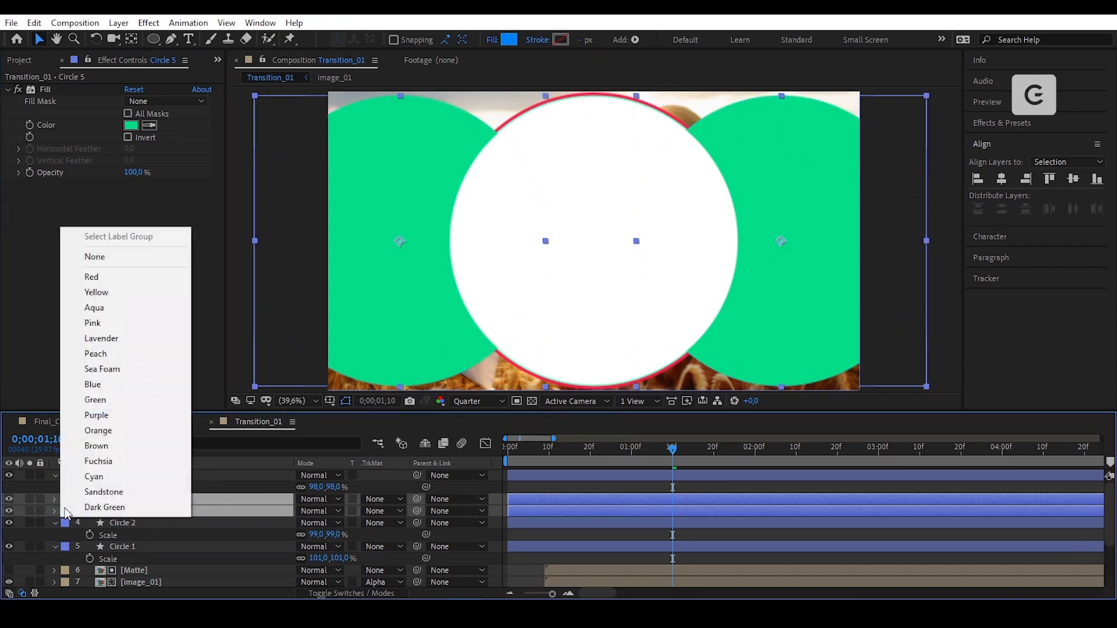
{"action": "left_click", "coordinate": [124, 401]}
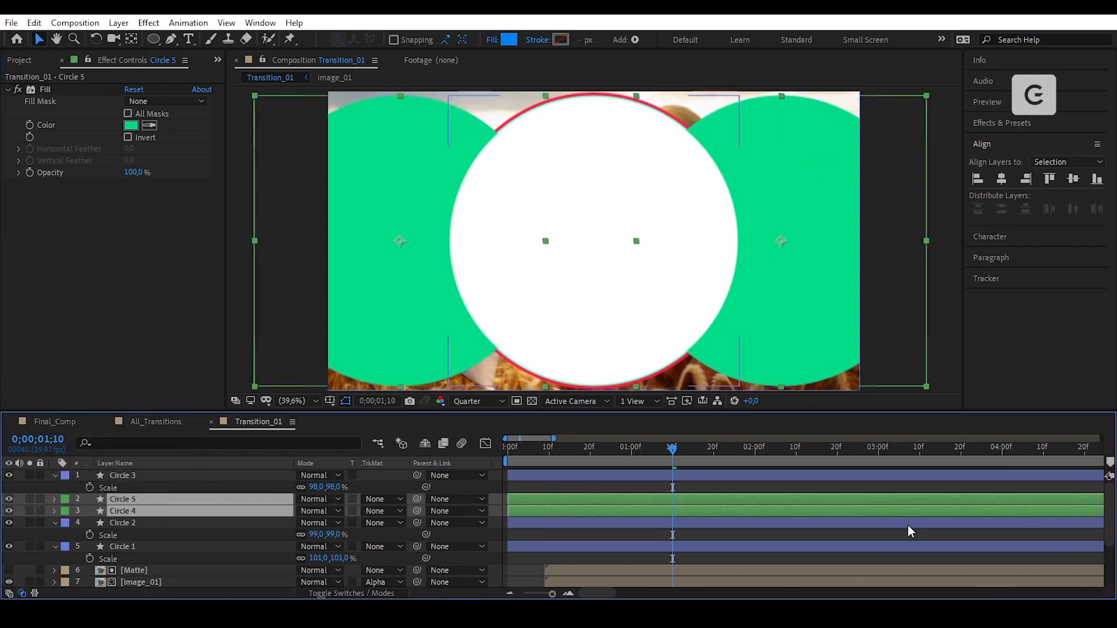
Collapse the properties of all five circle layers and shift the layers to start at 0;00;01;10
{"action": "left_click", "coordinate": [696, 486]}
{"action": "left_click", "coordinate": [696, 475]}
{"action": "left_click", "coordinate": [692, 546], "text": "shift"}
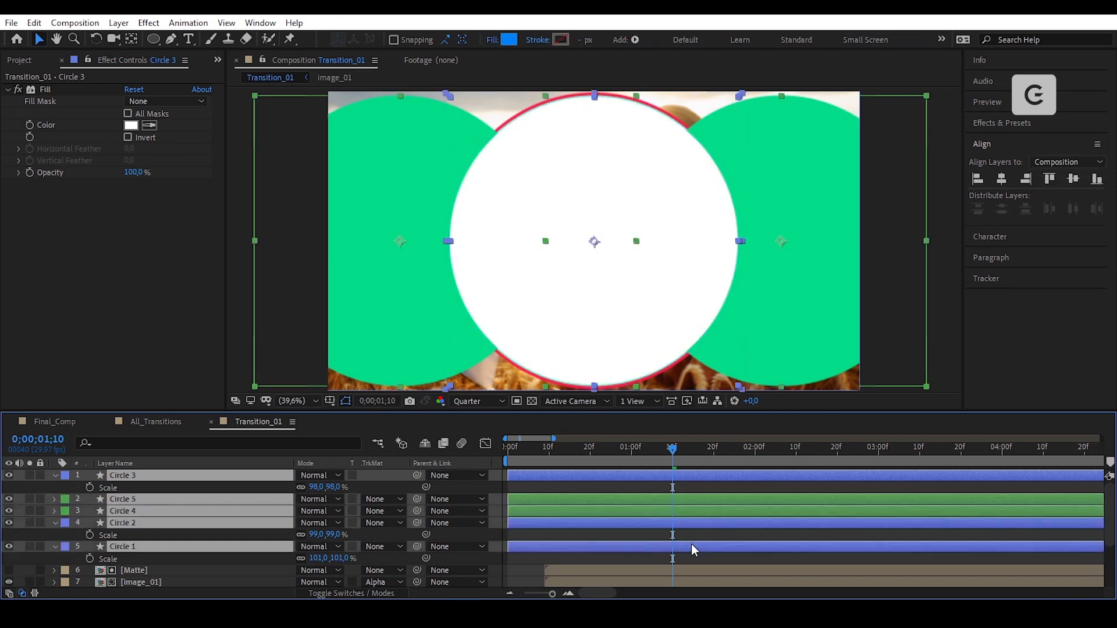
{"action": "key", "text": "u"}
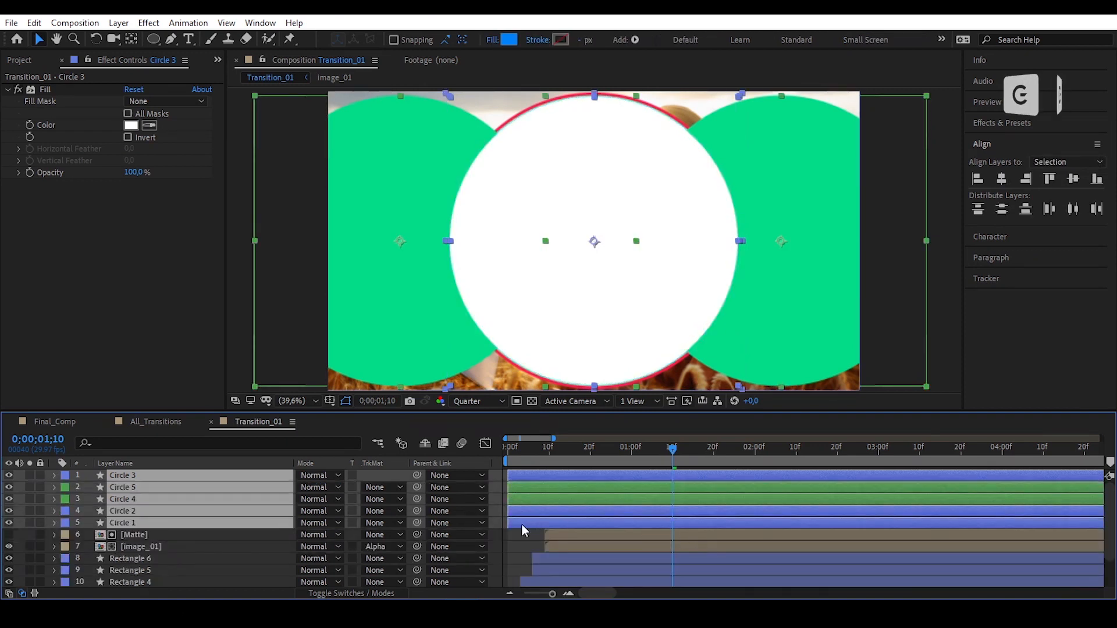
{"action": "left_click_drag", "start_coordinate": [521, 524], "coordinate": [682, 537]}
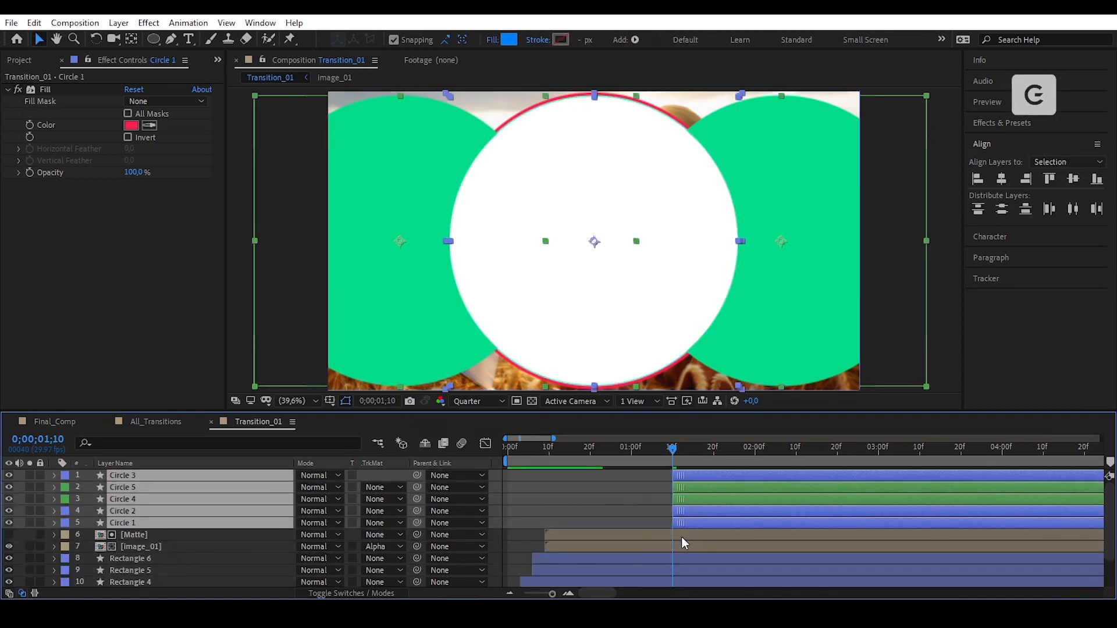
{"action": "left_click", "coordinate": [641, 499]}
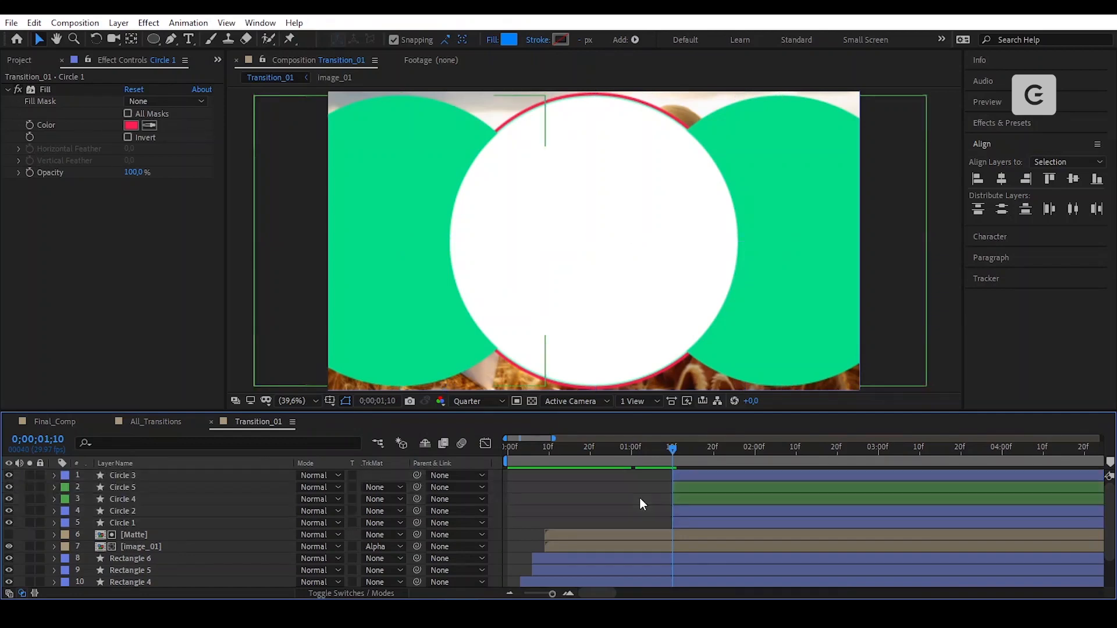
Move the anchor points of Circle 4 and Circle 5 to the centre of the white circle
{"action": "left_click", "coordinate": [713, 502]}
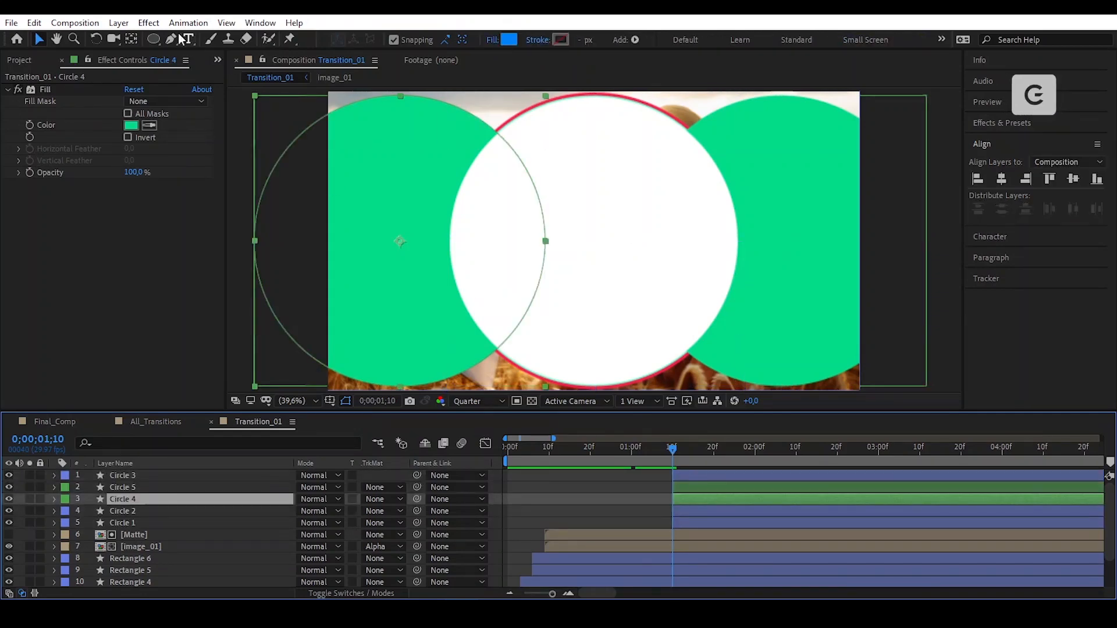
{"action": "left_click", "coordinate": [133, 38]}
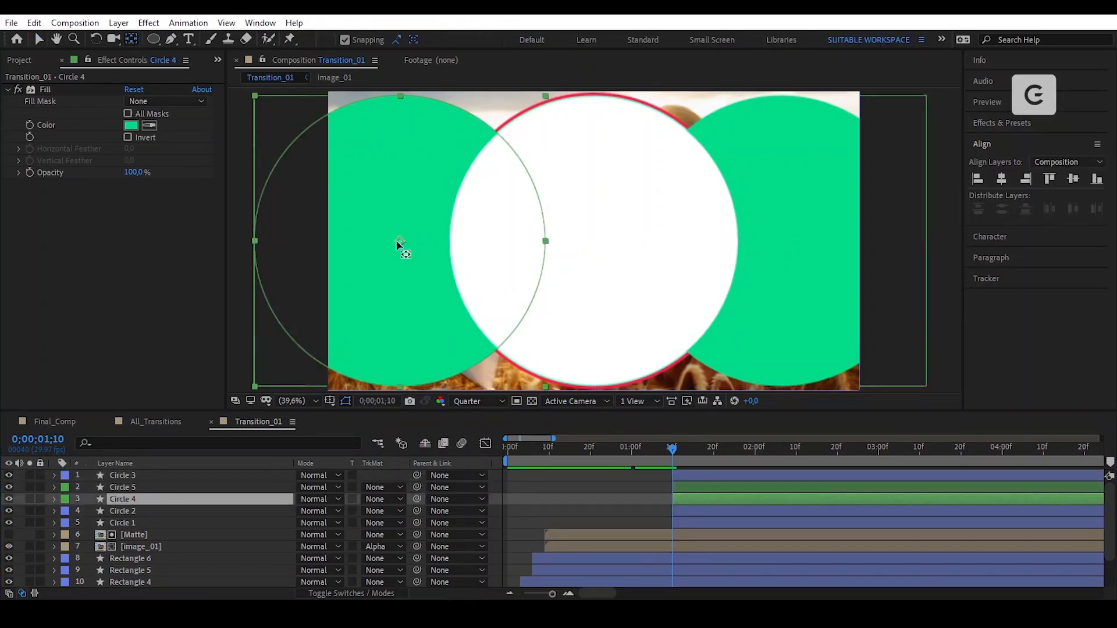
{"action": "left_click_drag", "start_coordinate": [400, 243], "coordinate": [594, 244]}
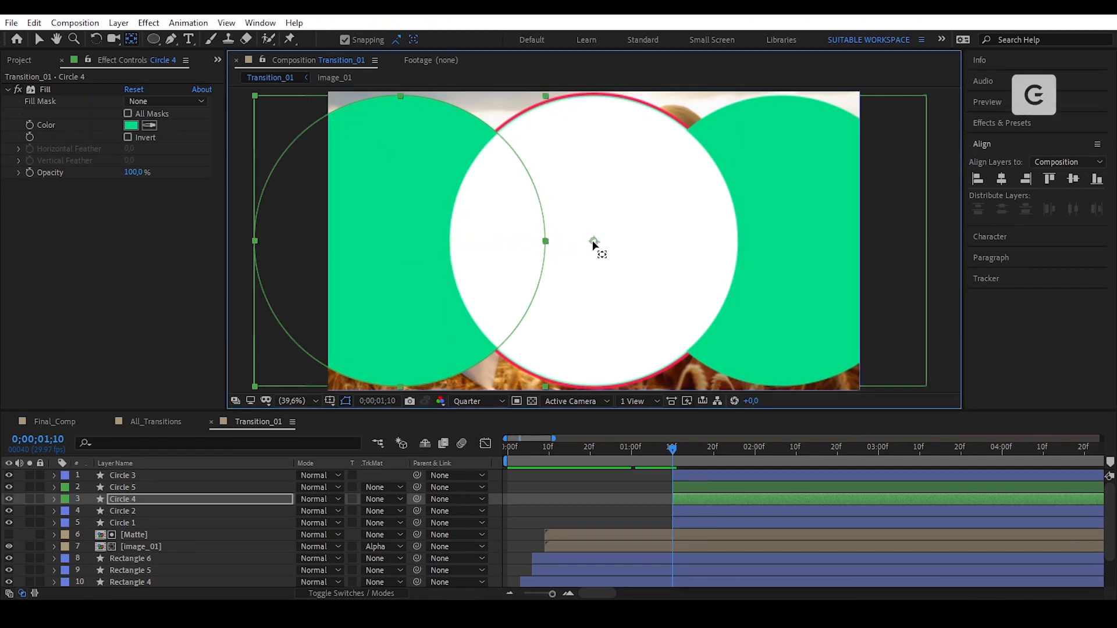
{"action": "left_click", "coordinate": [692, 488]}
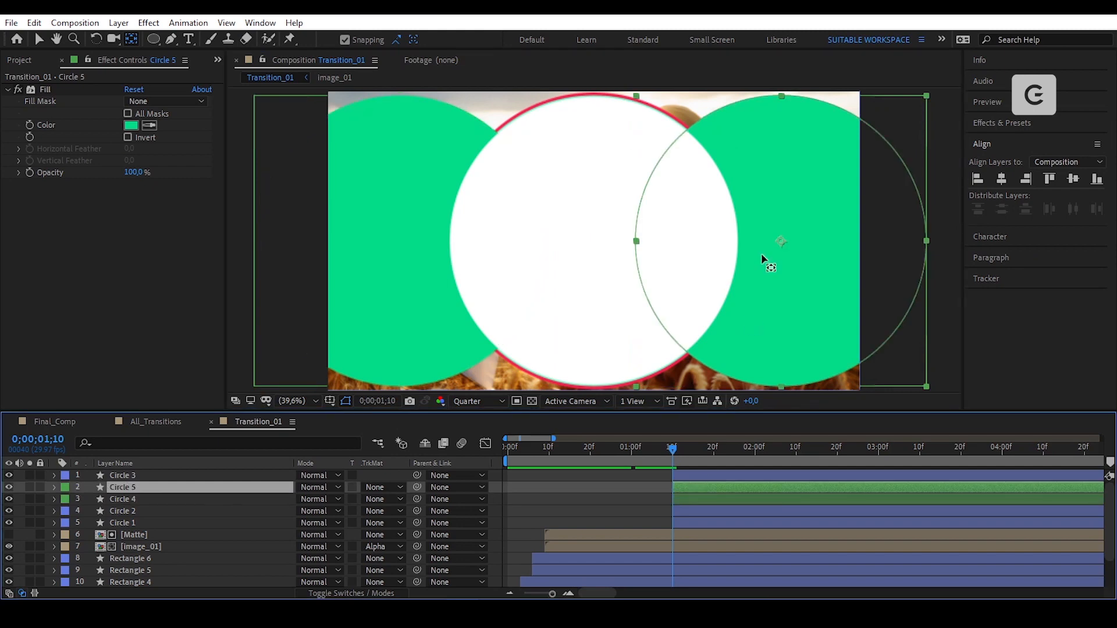
{"action": "left_click_drag", "start_coordinate": [781, 243], "coordinate": [594, 246]}
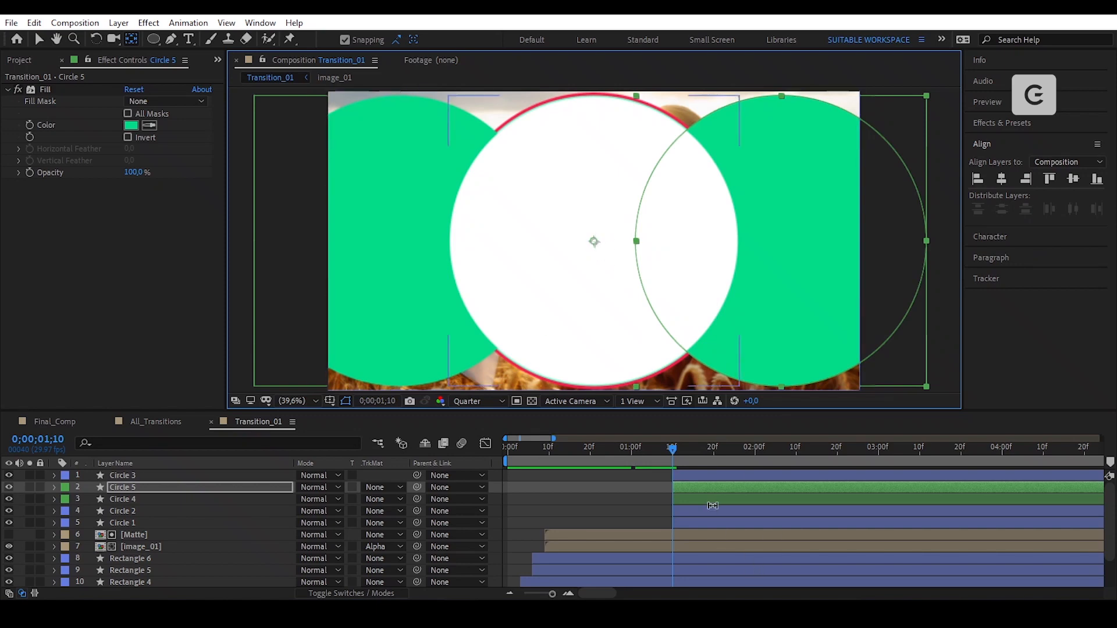
{"action": "key", "text": "v"}
Keyframe the Scale of all five circles from their current sizes at 0;00;01;10 to 0% at 0;00;02;00
{"action": "left_click", "coordinate": [710, 522]}
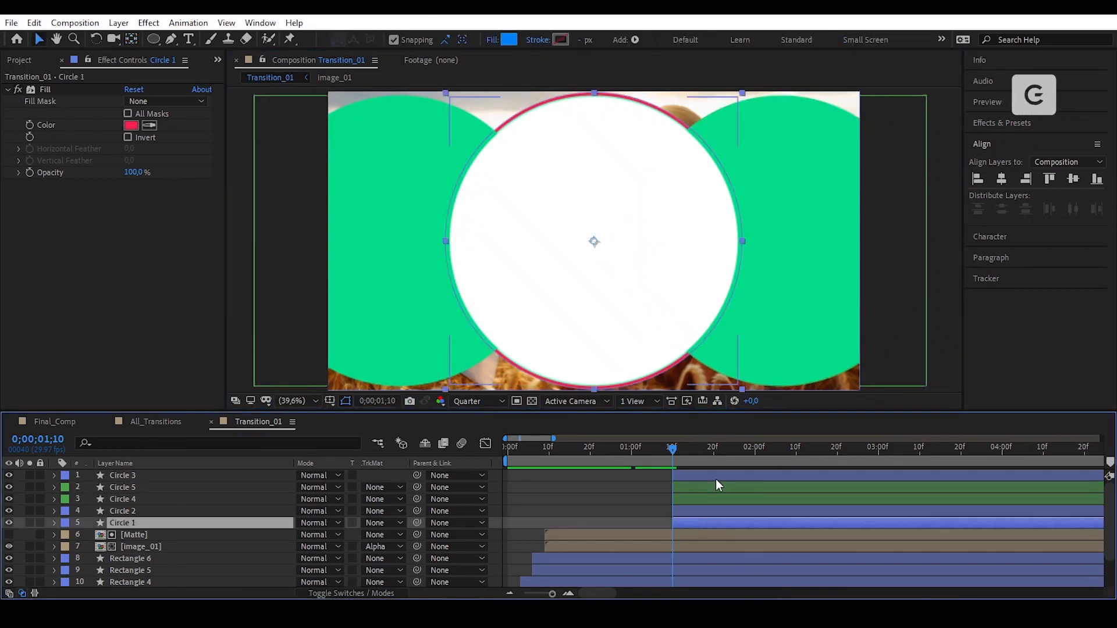
{"action": "left_click", "coordinate": [716, 475], "text": "shift"}
{"action": "key", "text": "s"}
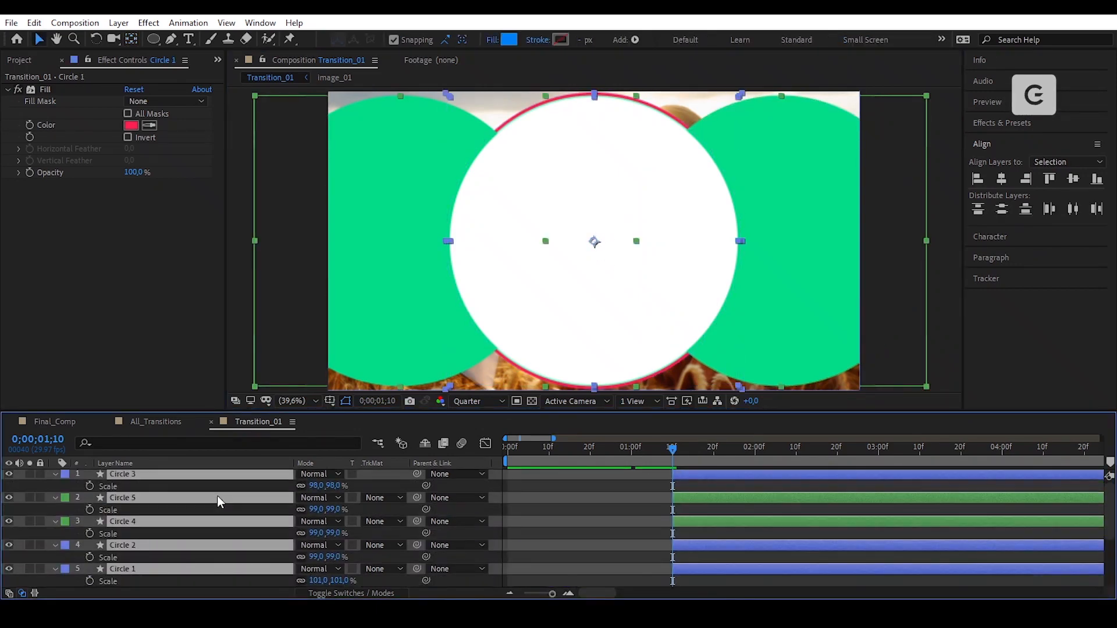
{"action": "left_click", "coordinate": [90, 486]}
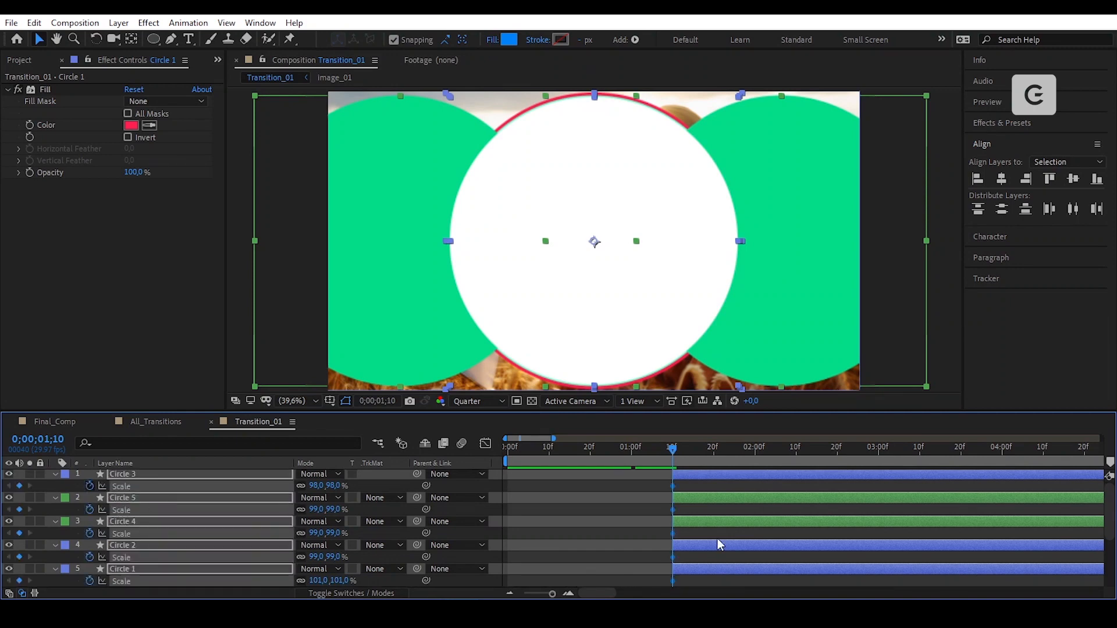
{"action": "left_click", "coordinate": [756, 448]}
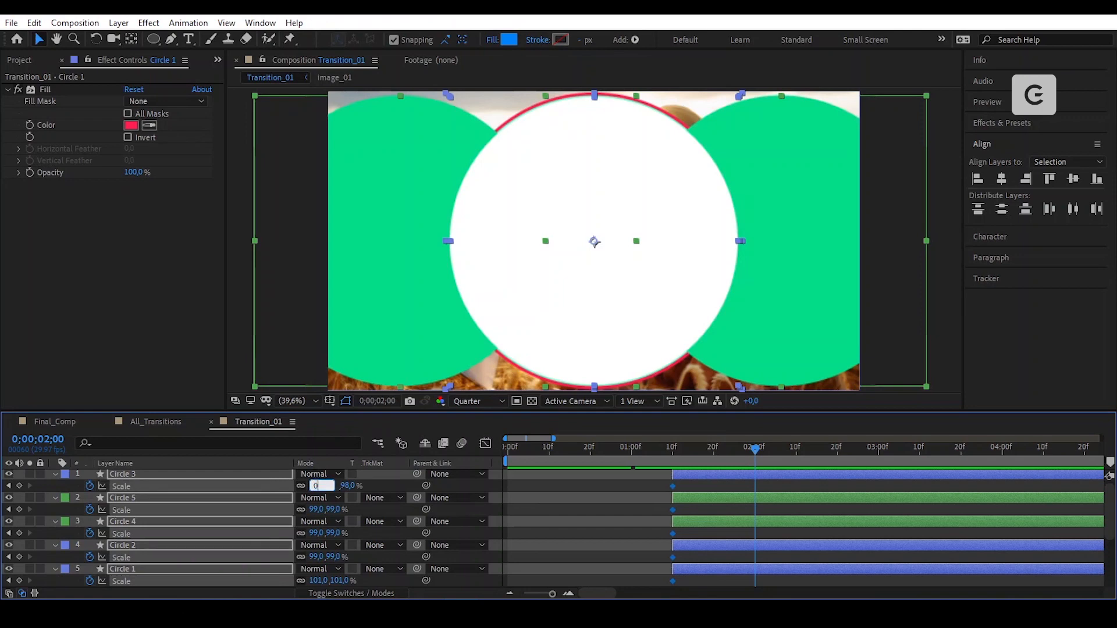
{"action": "type", "text": "0"}
{"action": "key", "text": "Return"}
Time-reverse the Scale keyframes of all five circles
{"action": "left_click_drag", "start_coordinate": [771, 483], "coordinate": [653, 556]}
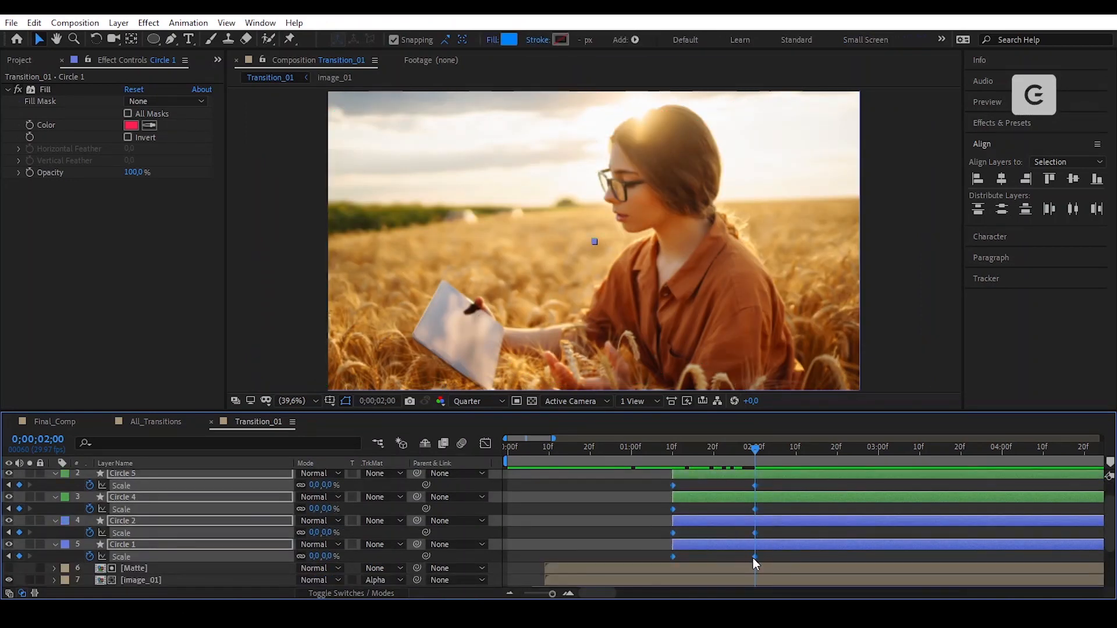
{"action": "right_click", "coordinate": [753, 557]}
{"action": "mouse_move", "coordinate": [794, 548]}
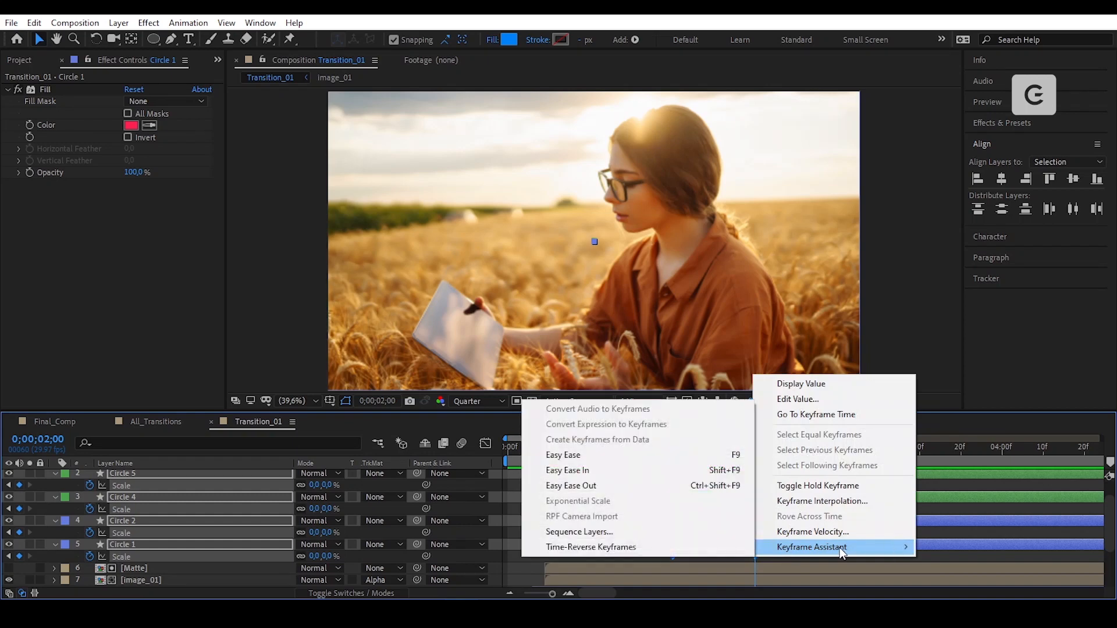
{"action": "left_click", "coordinate": [707, 545]}
Apply Easy Ease to the selected Scale keyframes of the circles
{"action": "right_click", "coordinate": [755, 556]}
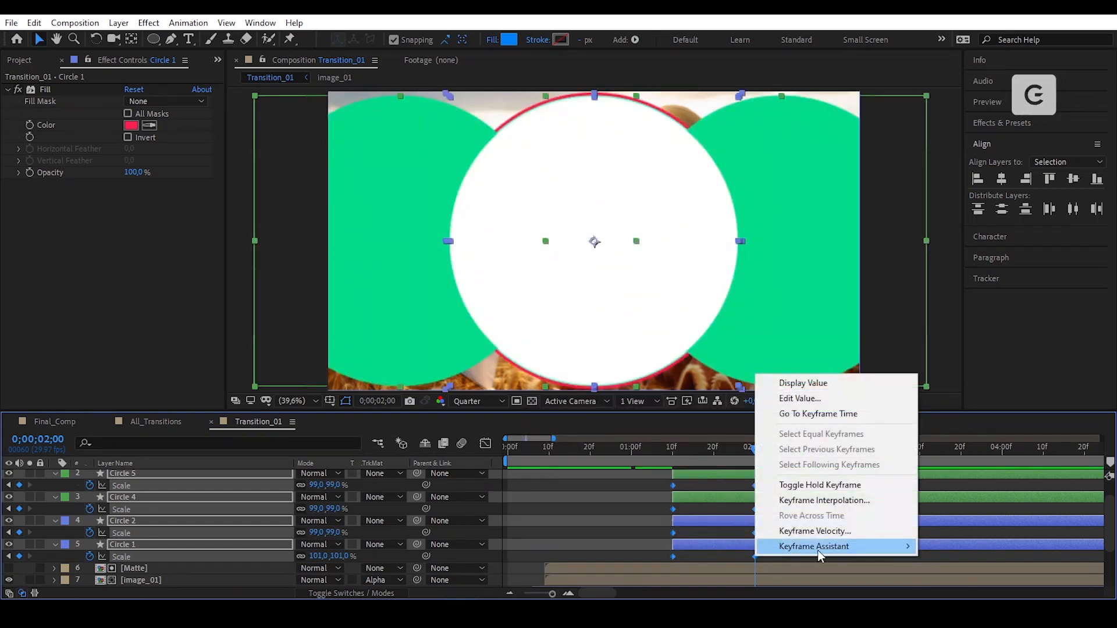
{"action": "mouse_move", "coordinate": [821, 549]}
{"action": "left_click", "coordinate": [684, 461]}
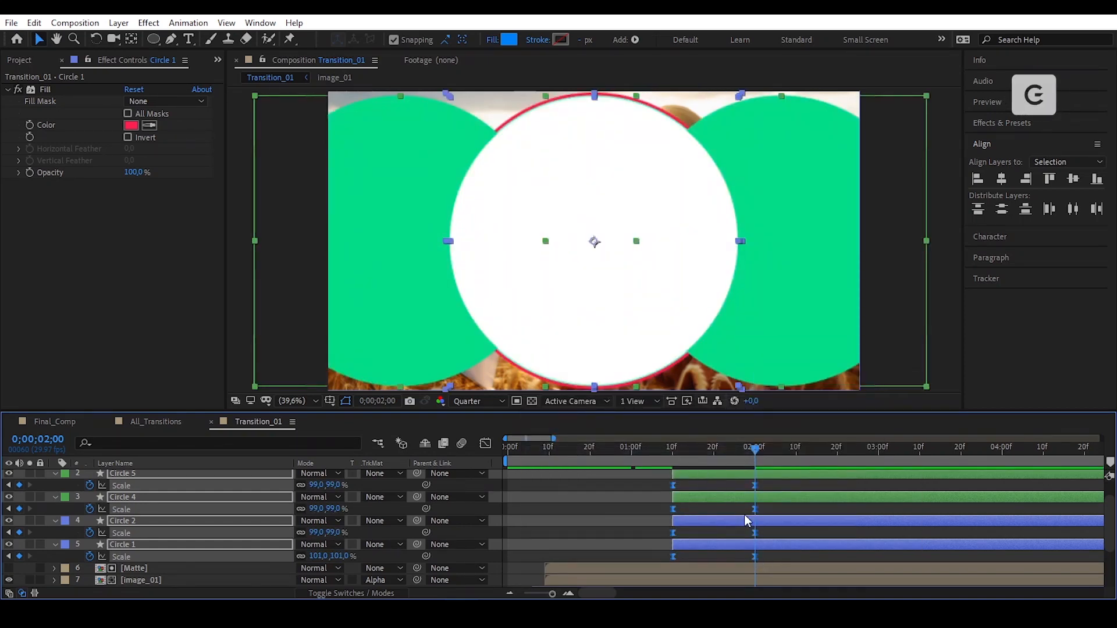
Reshape the circles' Scale speed graph so the speed peaks early and eases out long into the last keyframe
{"action": "scroll", "coordinate": [745, 514], "scroll_direction": "up", "scroll_amount": 1}
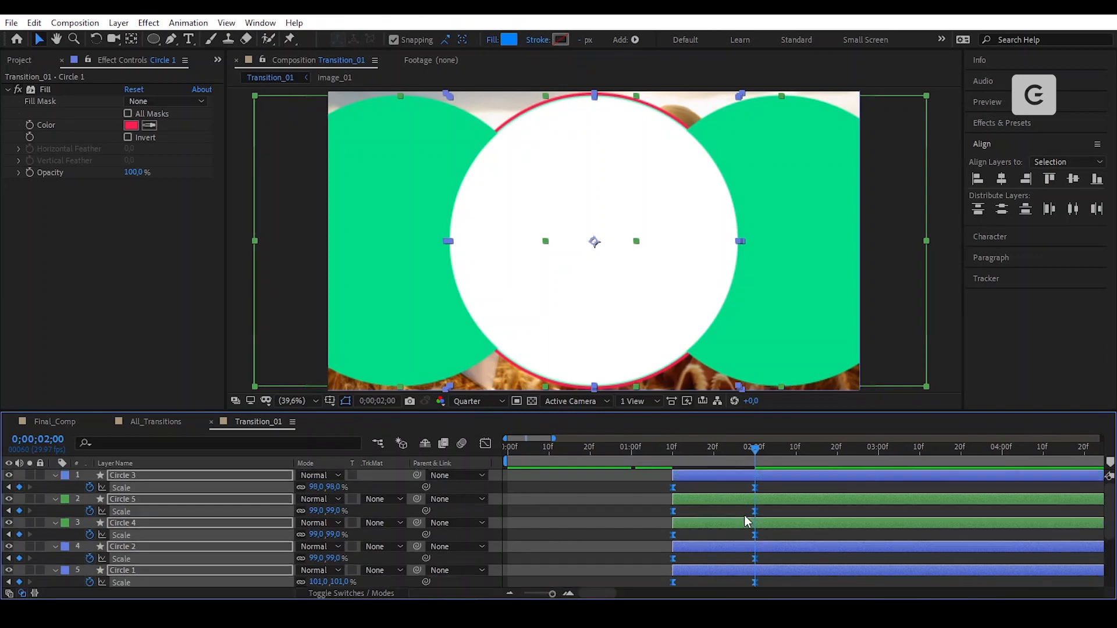
{"action": "left_click", "coordinate": [493, 444]}
{"action": "left_click_drag", "start_coordinate": [776, 551], "coordinate": [616, 547]}
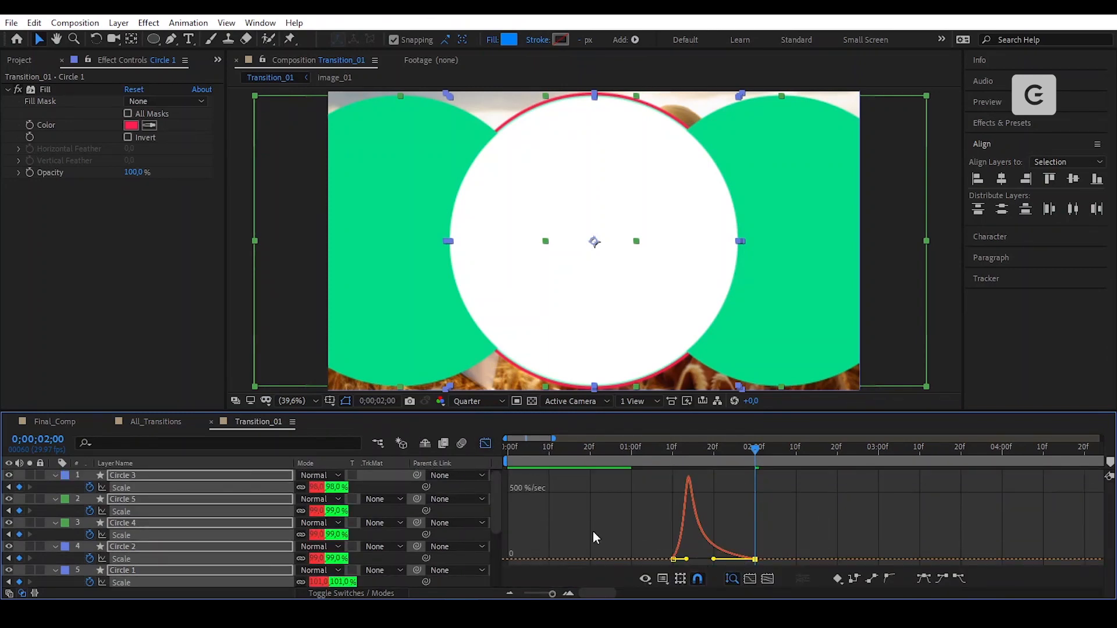
{"action": "left_click", "coordinate": [485, 447]}
{"action": "left_click", "coordinate": [651, 495]}
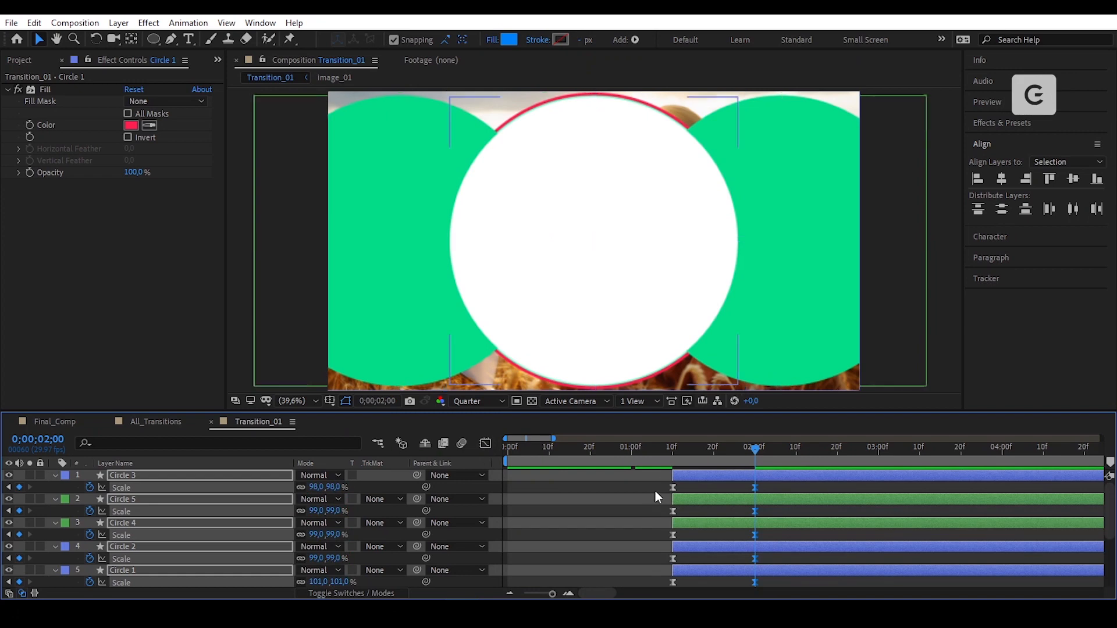
Collapse the circle layers' keyframed properties and move Circle 5 and Circle 4 above Circle 3 in the layer stack
{"action": "left_click_drag", "start_coordinate": [748, 449], "coordinate": [703, 463]}
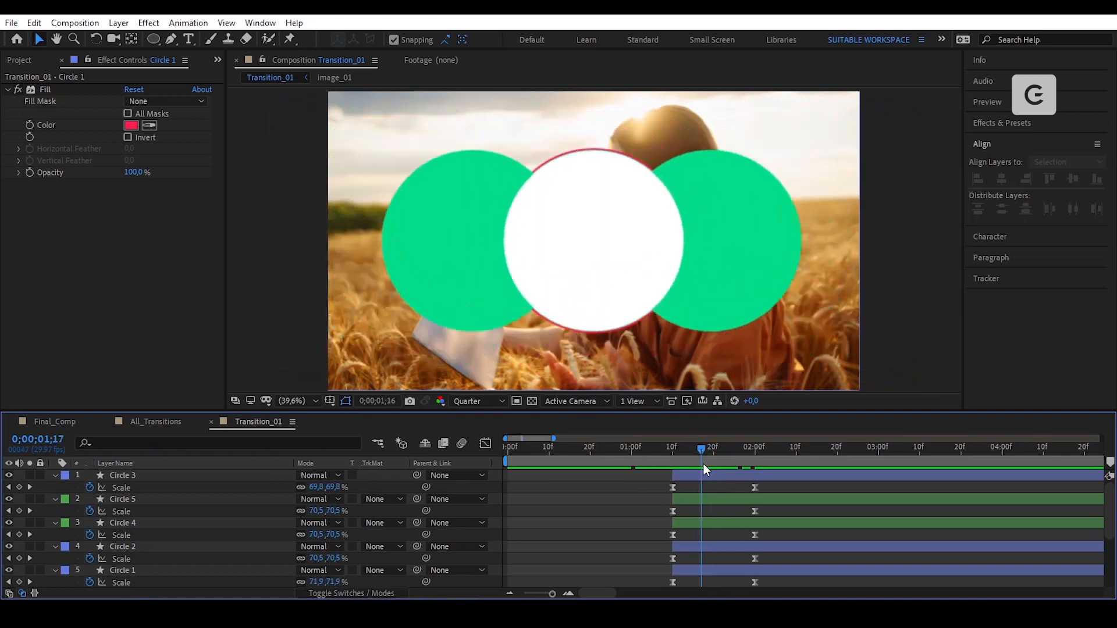
{"action": "left_click", "coordinate": [738, 475]}
{"action": "left_click", "coordinate": [773, 569], "text": "shift"}
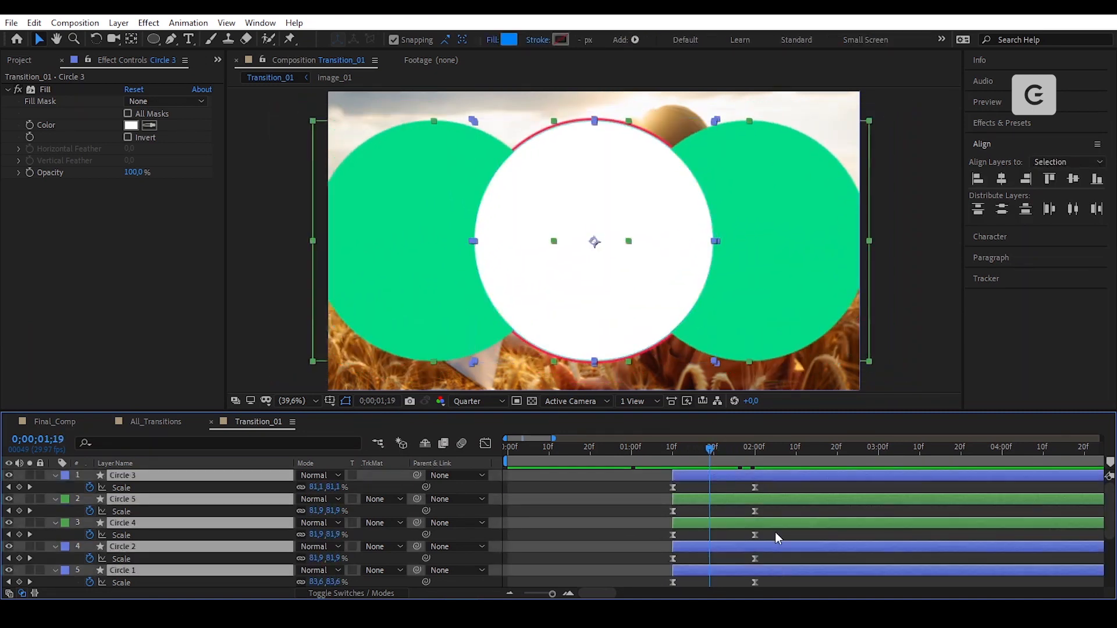
{"action": "scroll", "coordinate": [775, 531], "scroll_direction": "down", "scroll_amount": 3}
{"action": "key", "text": "u"}
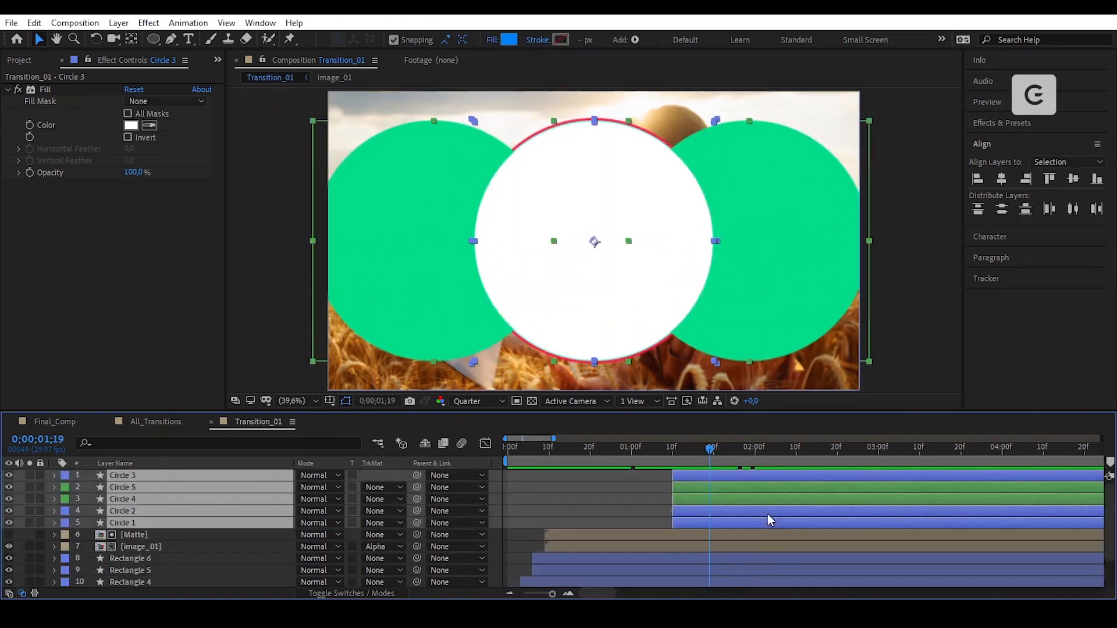
{"action": "scroll", "coordinate": [767, 517], "scroll_direction": "up", "scroll_amount": 3}
{"action": "left_click", "coordinate": [651, 480]}
{"action": "left_click", "coordinate": [696, 486]}
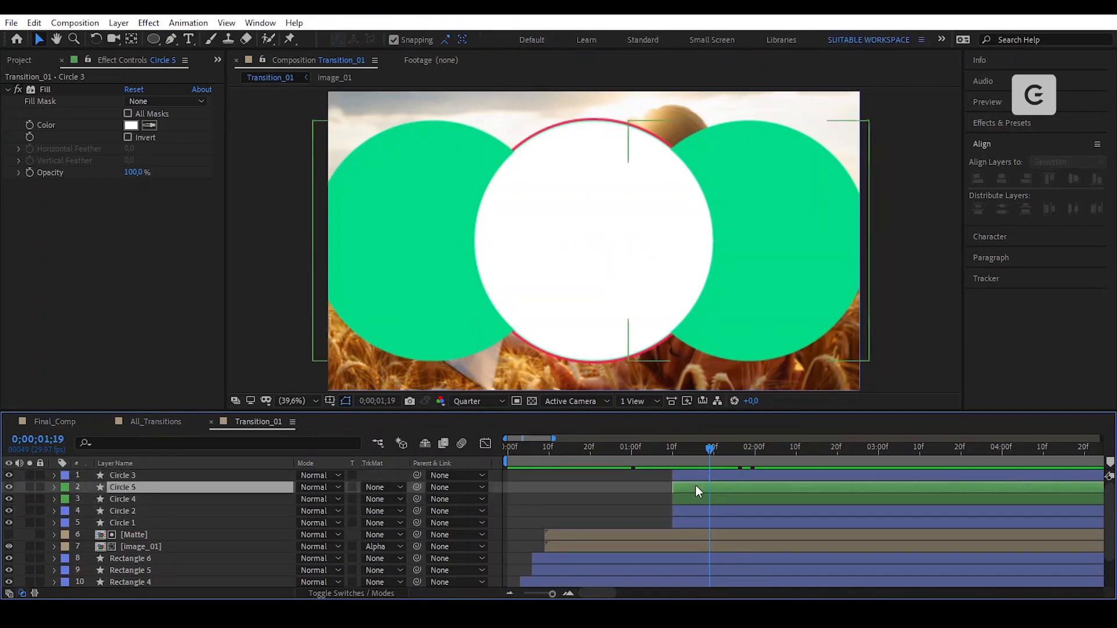
{"action": "left_click", "coordinate": [694, 498], "text": "shift"}
{"action": "left_click_drag", "start_coordinate": [164, 485], "coordinate": [164, 474]}
Split Circle 3, Circle 2 and Circle 1 at 0;00;01;13 and delete the parts after that time
{"action": "left_click", "coordinate": [155, 500]}
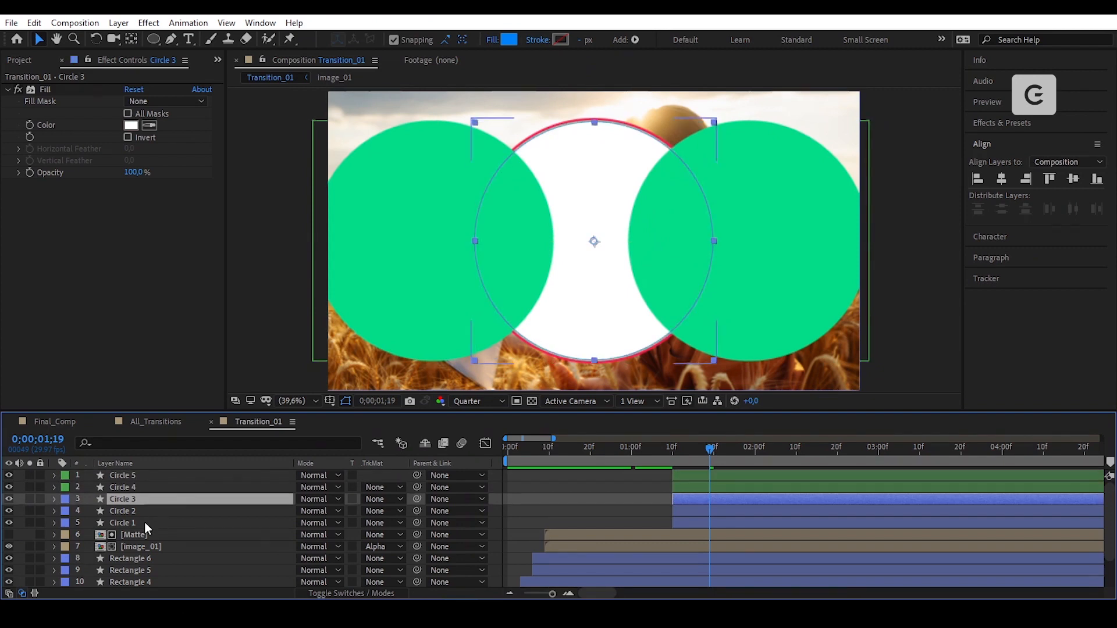
{"action": "left_click", "coordinate": [145, 522], "text": "shift"}
{"action": "left_click_drag", "start_coordinate": [709, 456], "coordinate": [680, 451]}
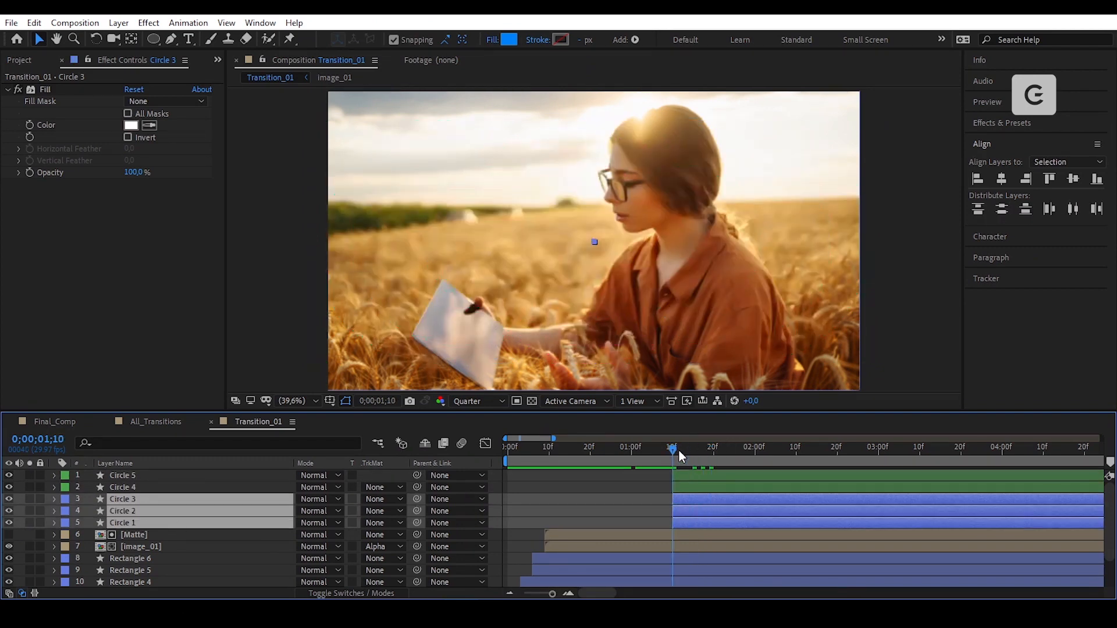
{"action": "key", "text": "Page_Down"}
{"action": "key", "text": "Page_Down"}
{"action": "key", "text": "Page_Down"}
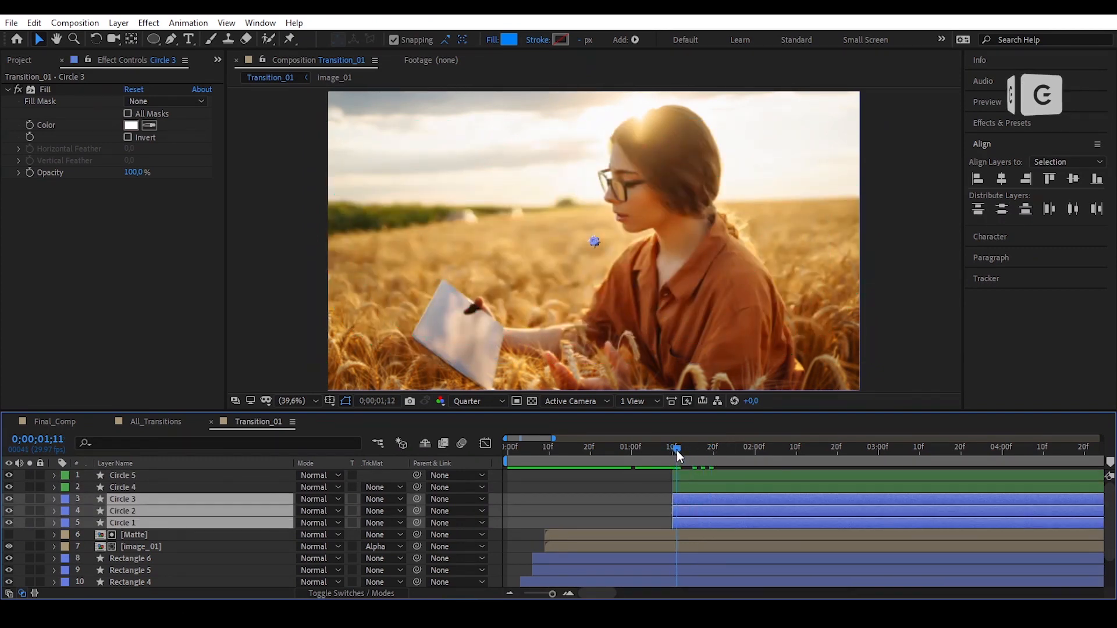
{"action": "key", "text": "Page_Down"}
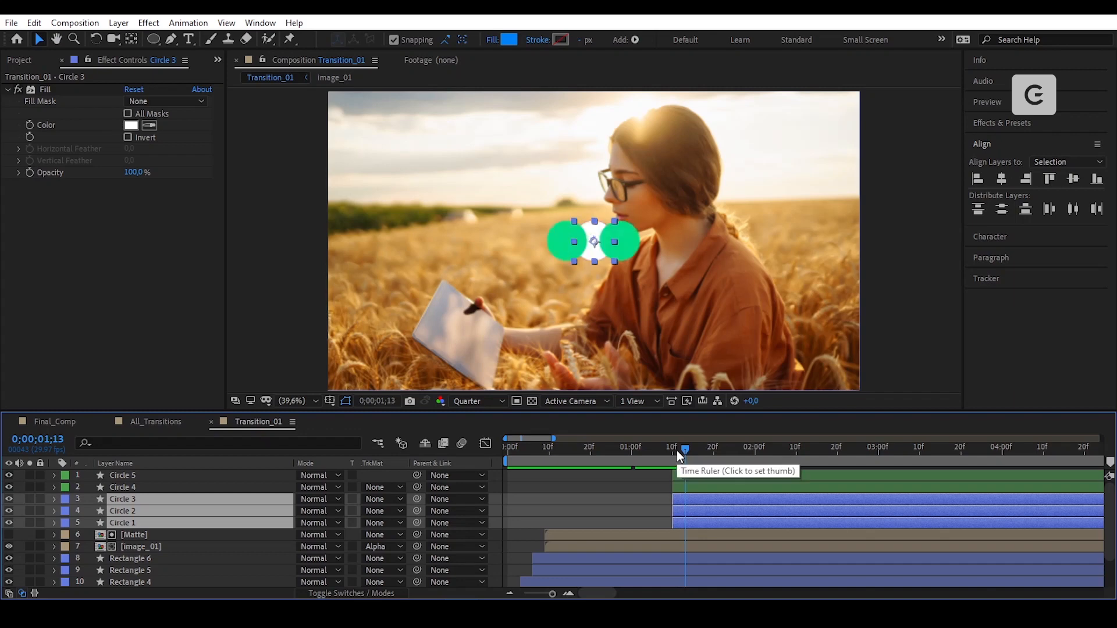
{"action": "left_click", "coordinate": [34, 23]}
{"action": "left_click", "coordinate": [53, 202]}
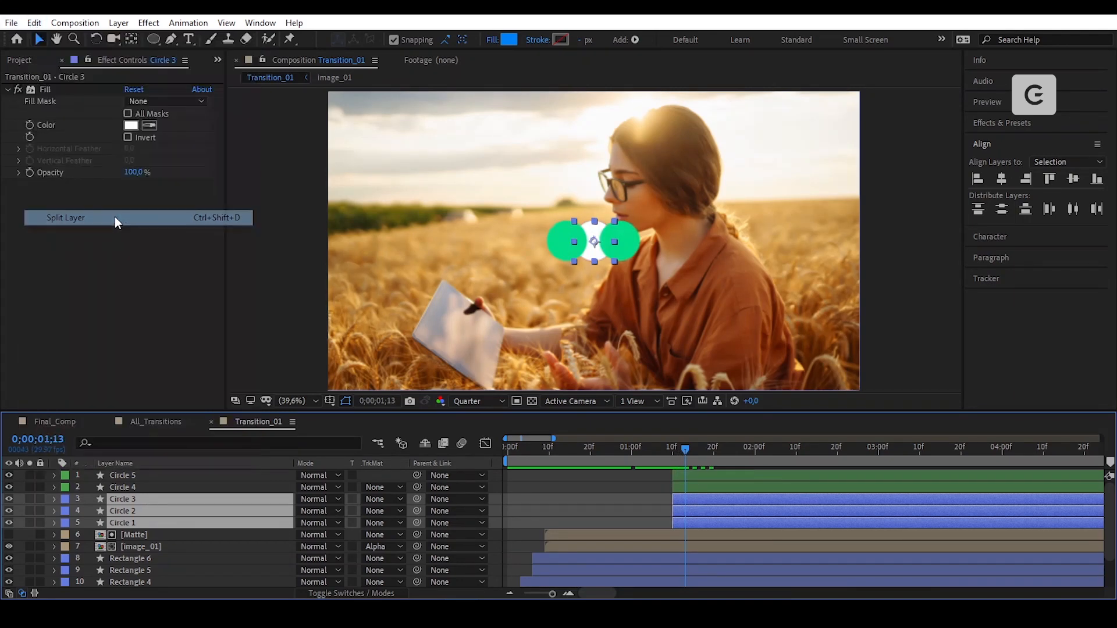
{"action": "key", "text": "Delete"}
Split Circle 4 and Circle 5 at 0;00;01;13 and delete the parts after that time
{"action": "left_click", "coordinate": [700, 489]}
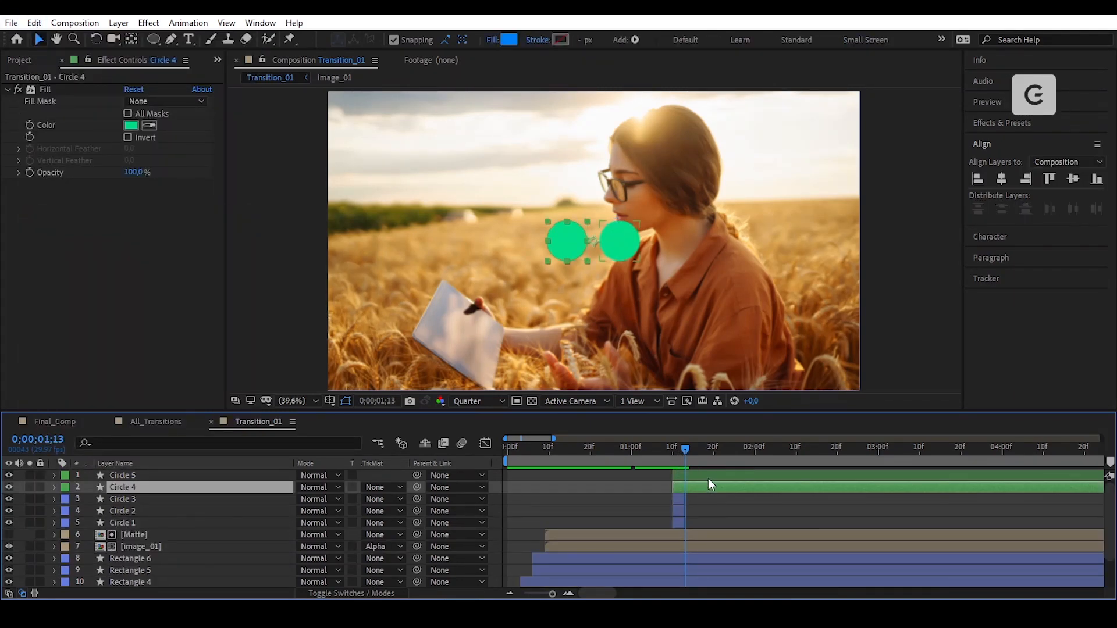
{"action": "left_click", "coordinate": [708, 478], "text": "ctrl"}
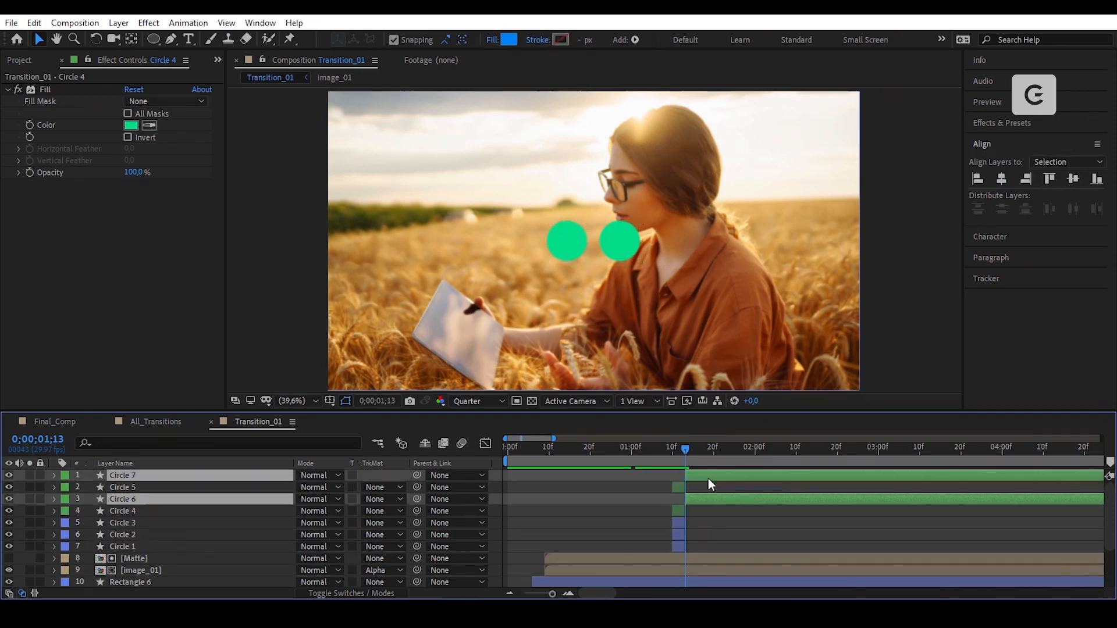
{"action": "key", "text": "alt+bracketright"}
{"action": "left_click", "coordinate": [697, 514]}
Sequence Circle 1, Circle 2 and Circle 3 in that order without overlap and extend their ends to beyond 0;00;04;10
{"action": "left_click", "coordinate": [679, 522]}
{"action": "left_click", "coordinate": [680, 499], "text": "shift"}
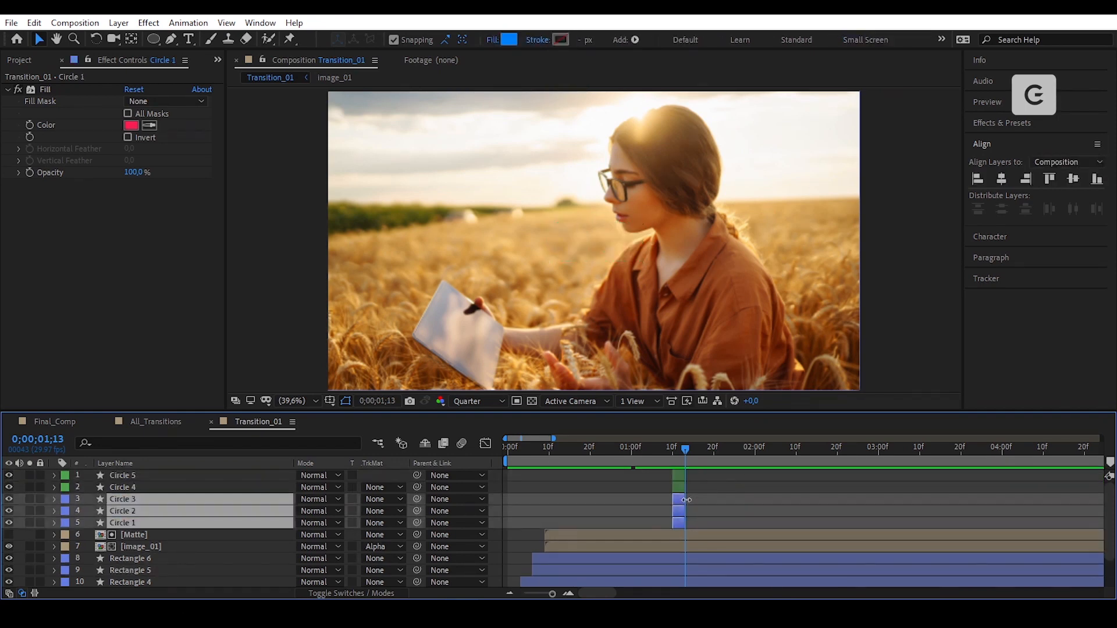
{"action": "right_click", "coordinate": [686, 502]}
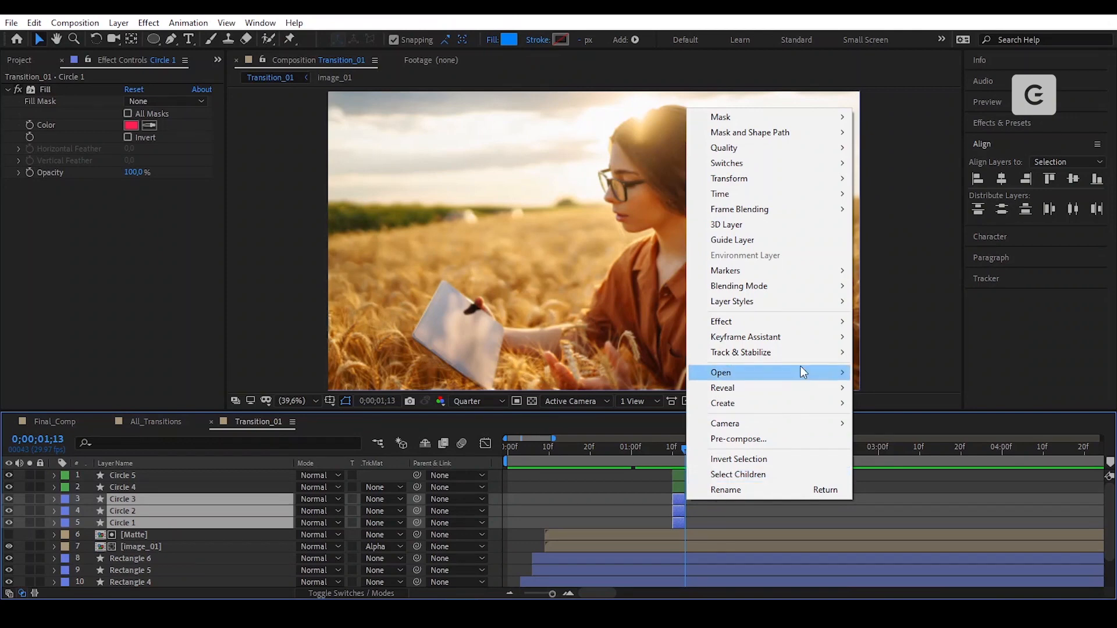
{"action": "mouse_move", "coordinate": [818, 336]}
{"action": "left_click", "coordinate": [953, 459]}
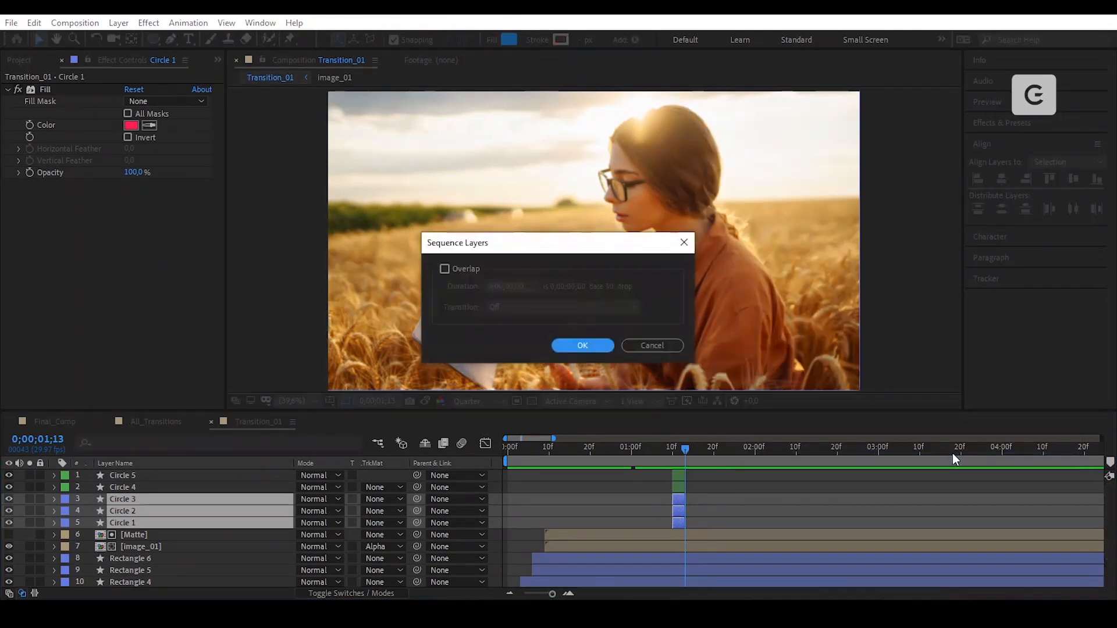
{"action": "left_click", "coordinate": [602, 344]}
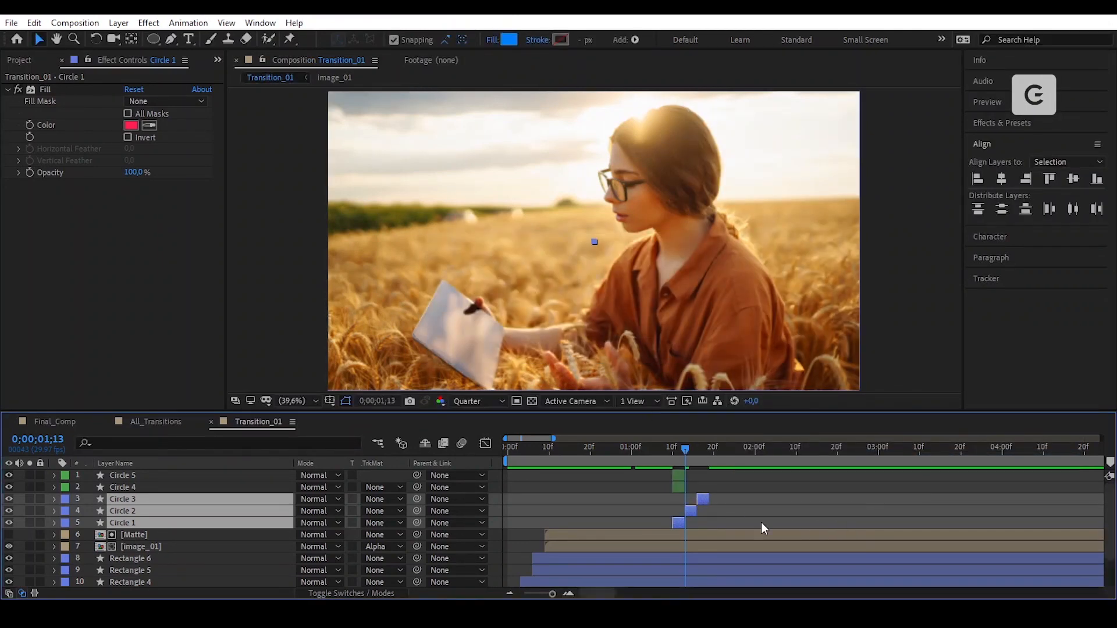
{"action": "left_click_drag", "start_coordinate": [714, 501], "coordinate": [1085, 500]}
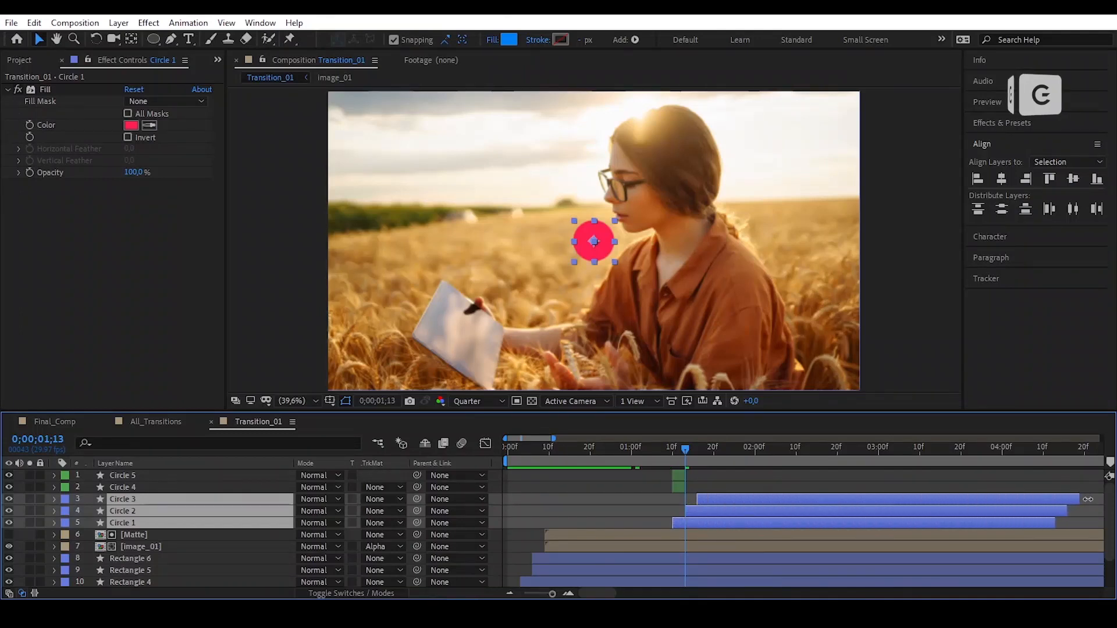
{"action": "left_click", "coordinate": [712, 486]}
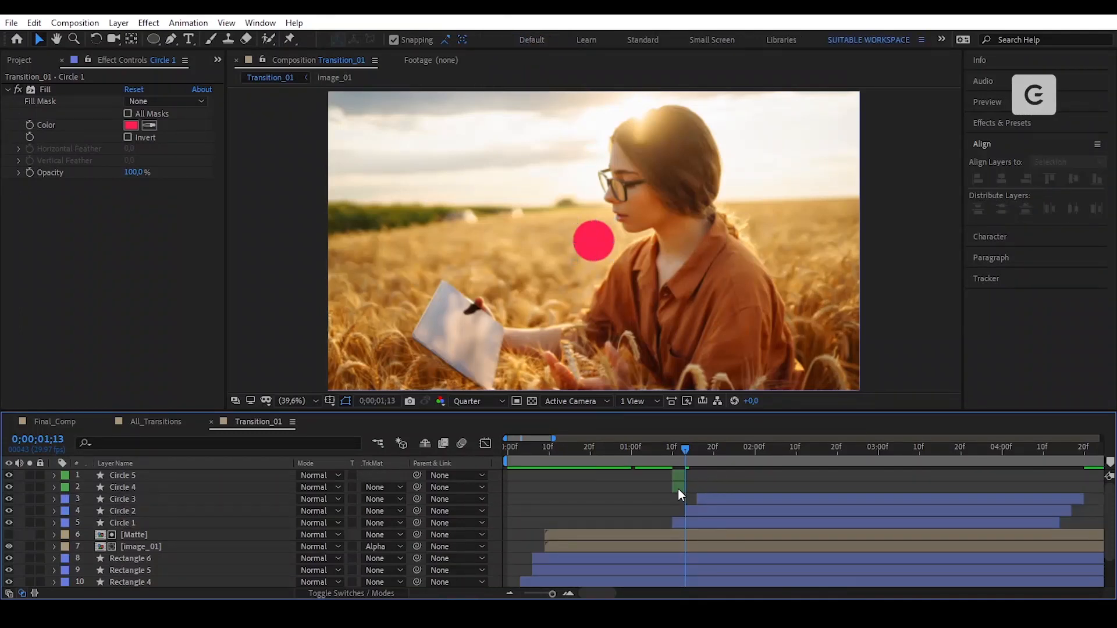
Move Circle 5 and Circle 4 directly below Circle 3 in the layer stack
{"action": "left_click", "coordinate": [678, 487]}
{"action": "left_click", "coordinate": [683, 476], "text": "shift"}
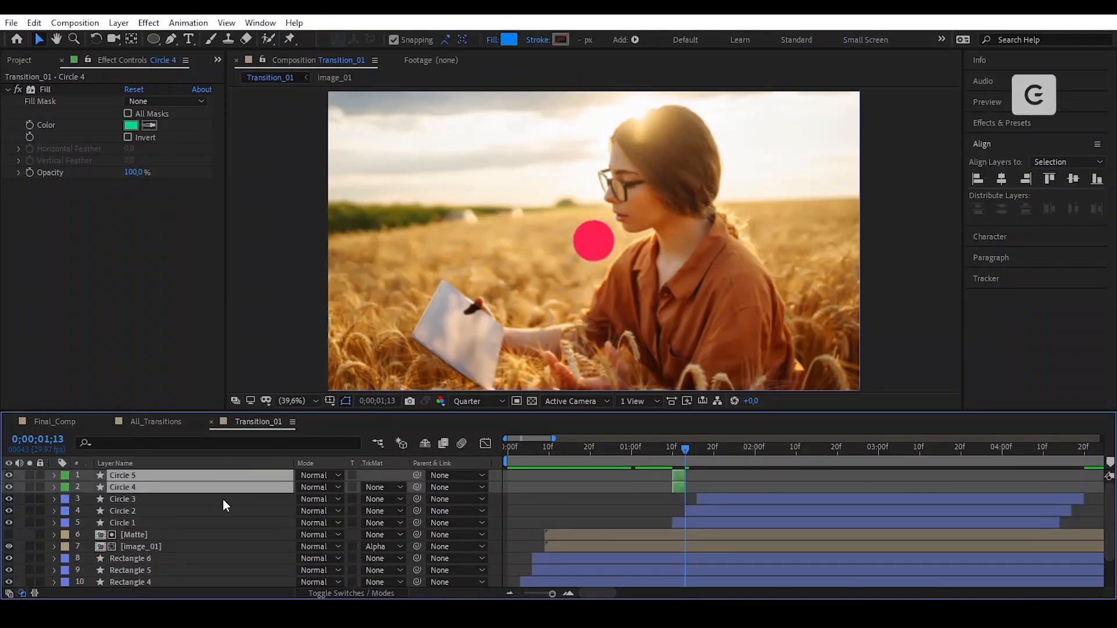
{"action": "left_click_drag", "start_coordinate": [232, 487], "coordinate": [235, 505]}
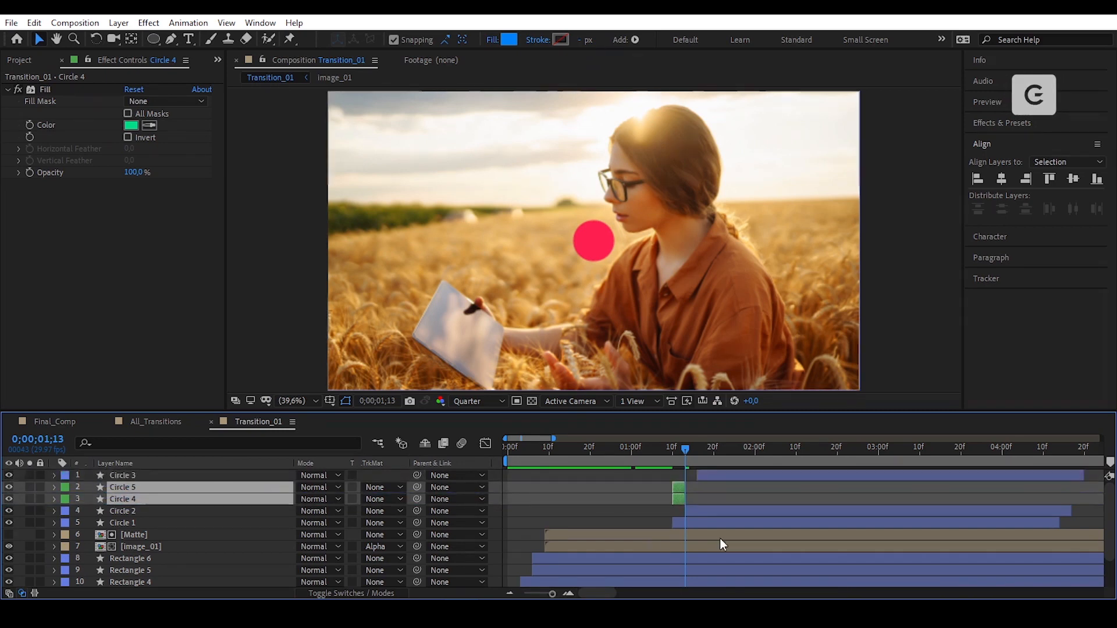
Shift Circle 5 and Circle 4 to start at 0;00;01;16 and extend their ends to match Circle 3's end
{"action": "scroll", "coordinate": [711, 501], "scroll_direction": "up", "scroll_amount": 2}
{"action": "left_click_drag", "start_coordinate": [641, 500], "coordinate": [692, 500]}
{"action": "left_click", "coordinate": [685, 451]}
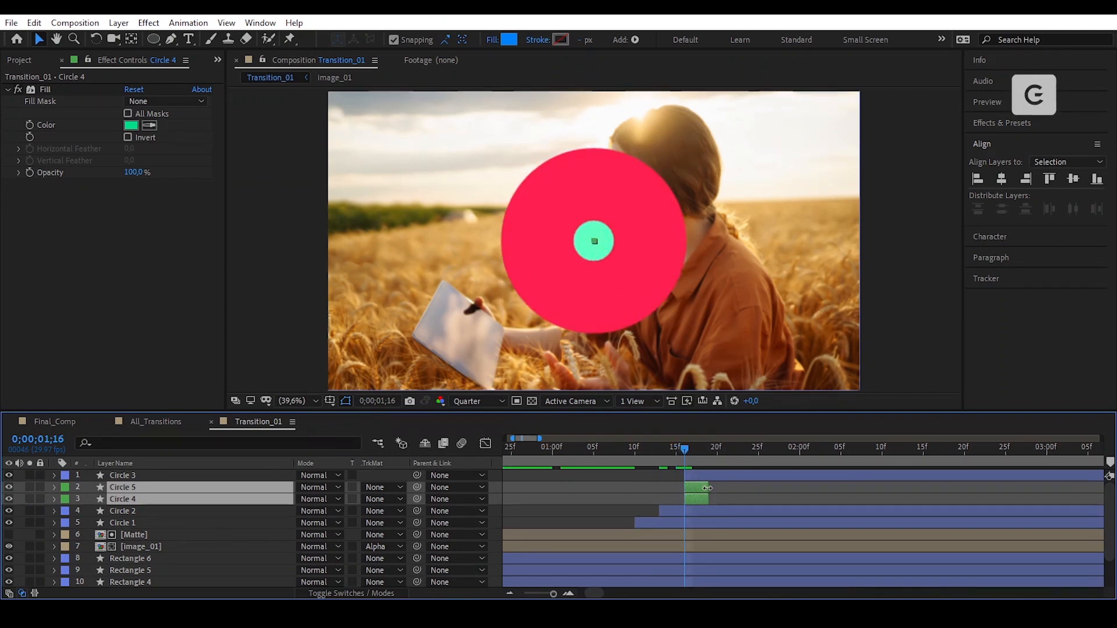
{"action": "left_click_drag", "start_coordinate": [711, 487], "coordinate": [931, 490]}
{"action": "key", "text": "minus"}
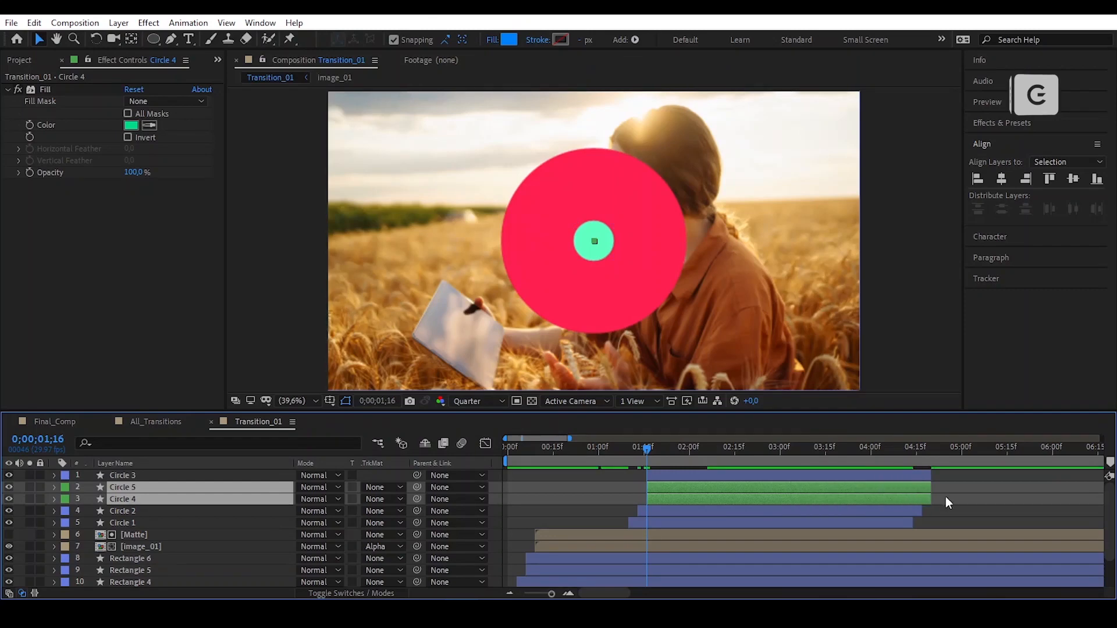
{"action": "left_click", "coordinate": [972, 481]}
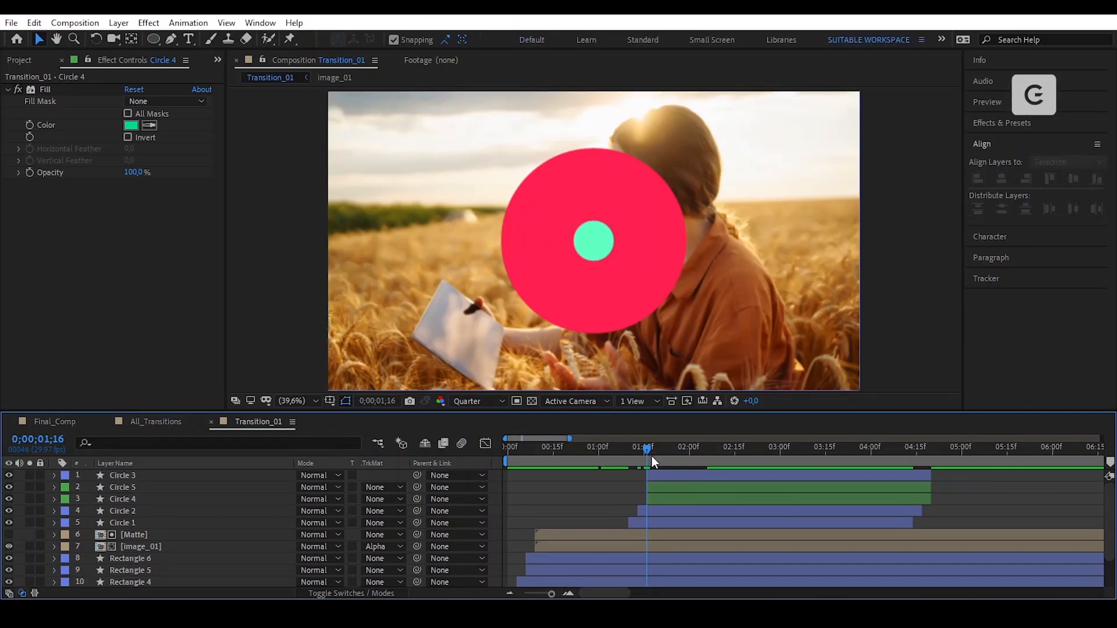
Shift Circle 5 and Circle 4 three frames further so they start at 0;00;01;19
{"action": "key", "text": "equal"}
{"action": "left_click", "coordinate": [650, 477]}
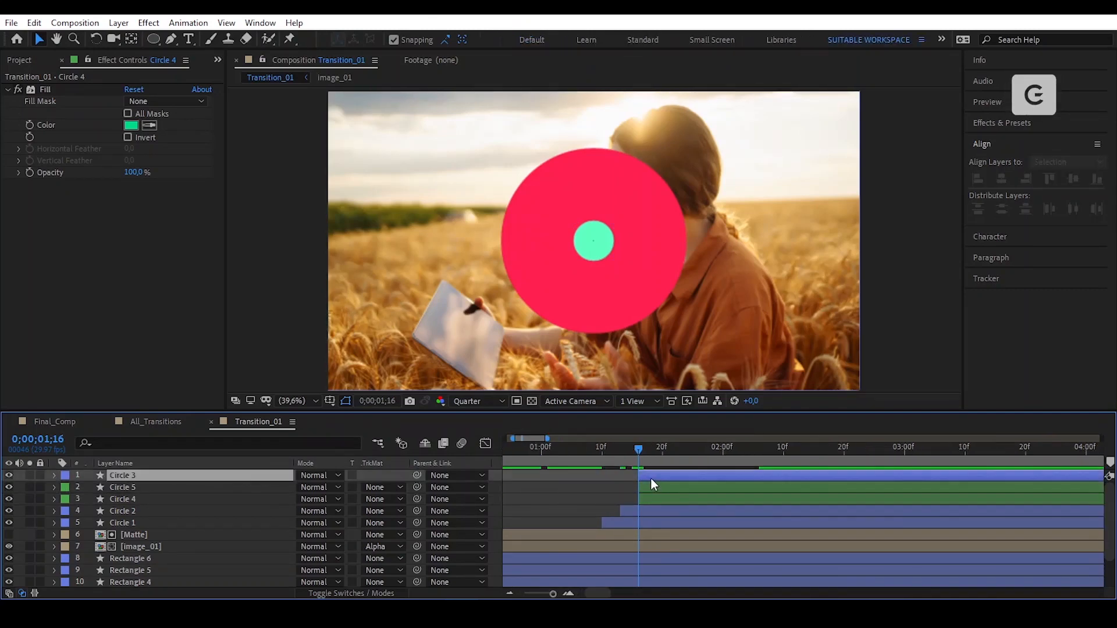
{"action": "key", "text": "Page_Down"}
{"action": "key", "text": "Page_Down"}
{"action": "key", "text": "Page_Down"}
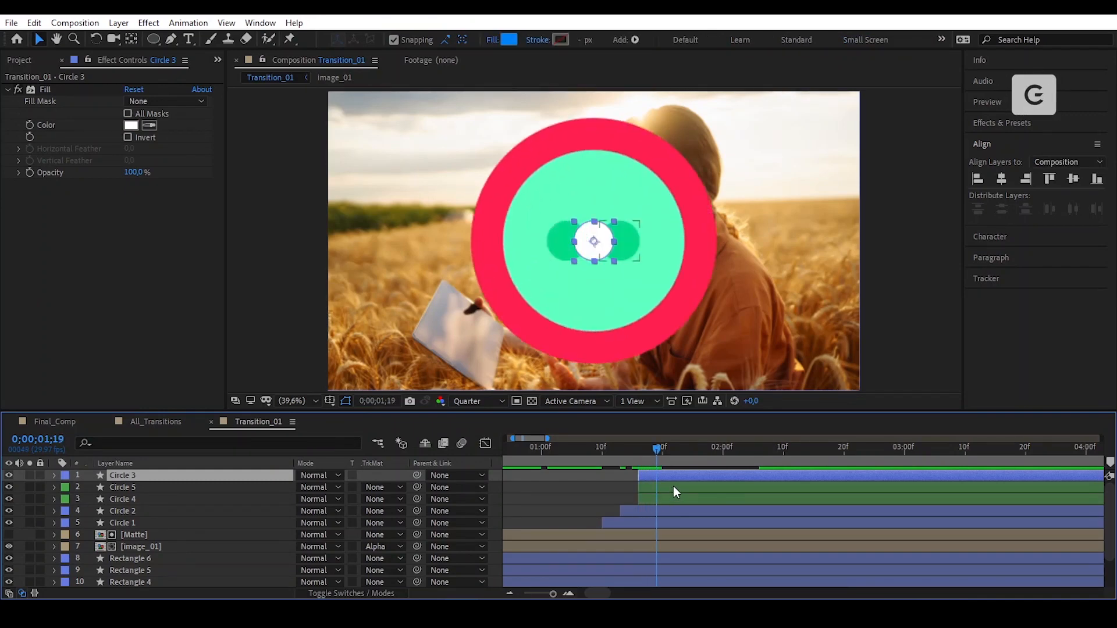
{"action": "left_click", "coordinate": [673, 487]}
{"action": "left_click", "coordinate": [674, 498], "text": "shift"}
{"action": "left_click_drag", "start_coordinate": [684, 488], "coordinate": [699, 490]}
{"action": "key", "text": "minus"}
{"action": "key", "text": "minus"}
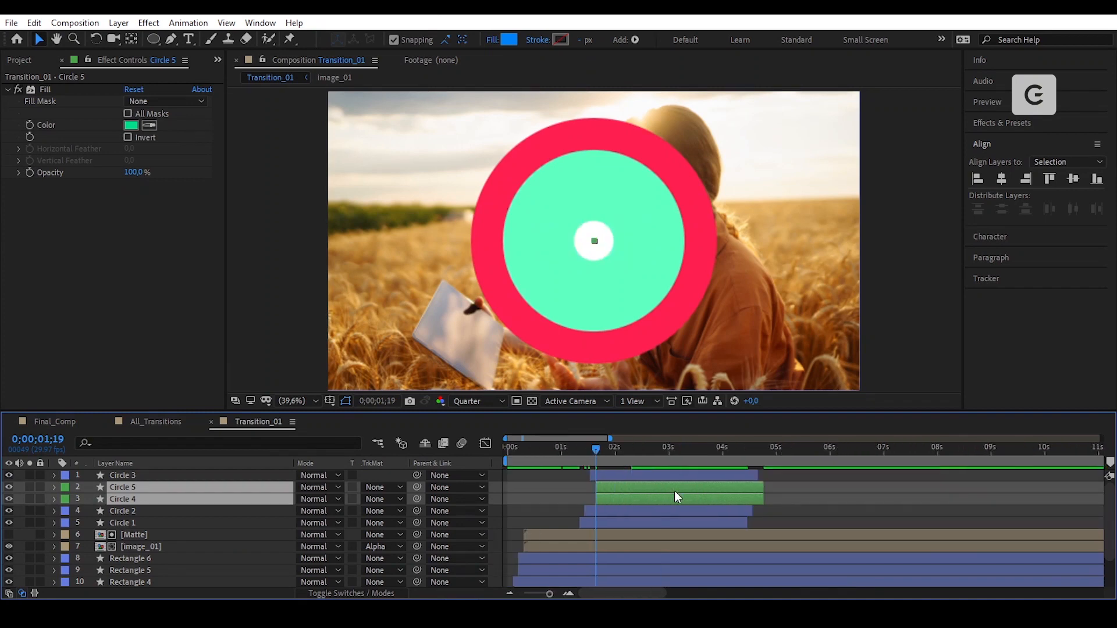
Scrub through the Transition_01 timeline to preview the staggered circle animation
{"action": "left_click", "coordinate": [560, 491]}
{"action": "left_click", "coordinate": [576, 451]}
{"action": "left_click_drag", "start_coordinate": [572, 452], "coordinate": [622, 460]}
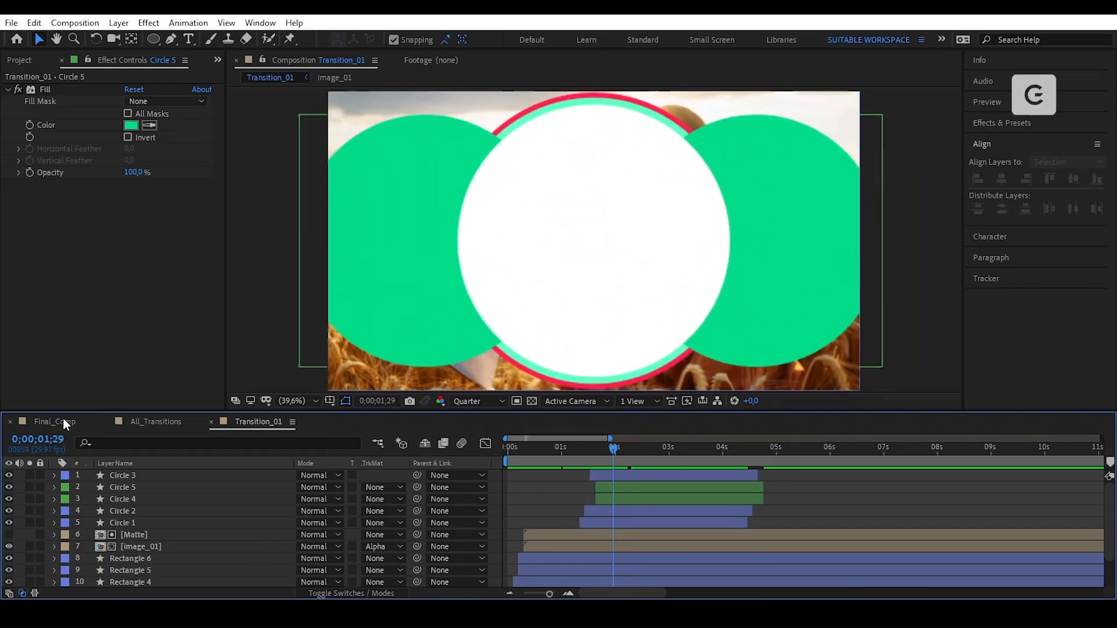
Add the Transition_01 composition as a layer in All_Transitions, starting at 0;00;00;00
{"action": "left_click", "coordinate": [62, 420]}
{"action": "left_click", "coordinate": [24, 60]}
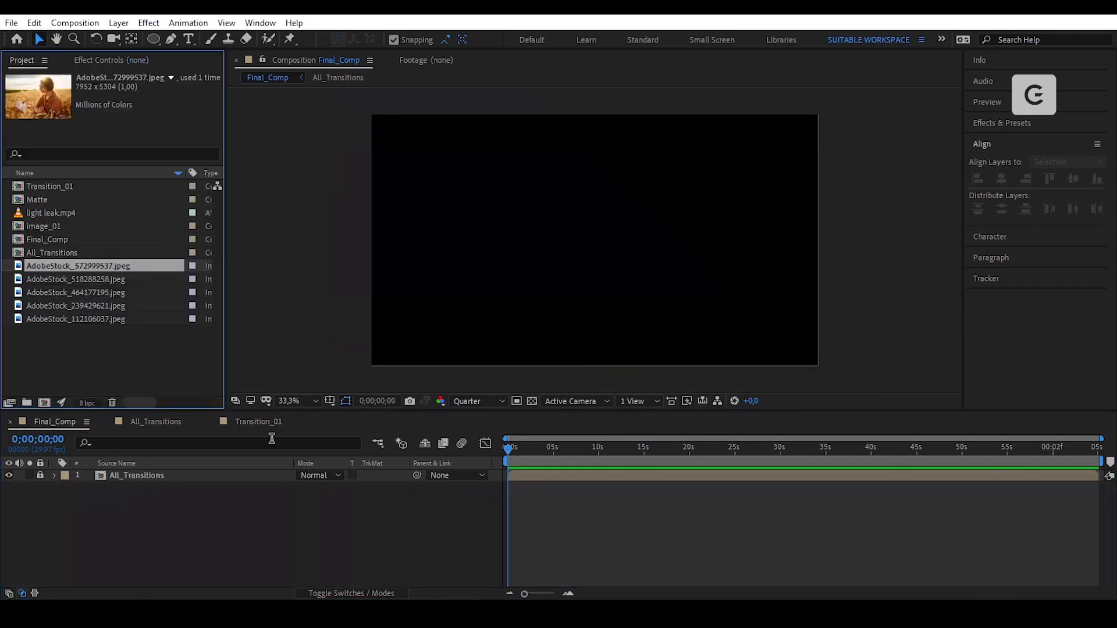
{"action": "left_click", "coordinate": [154, 422]}
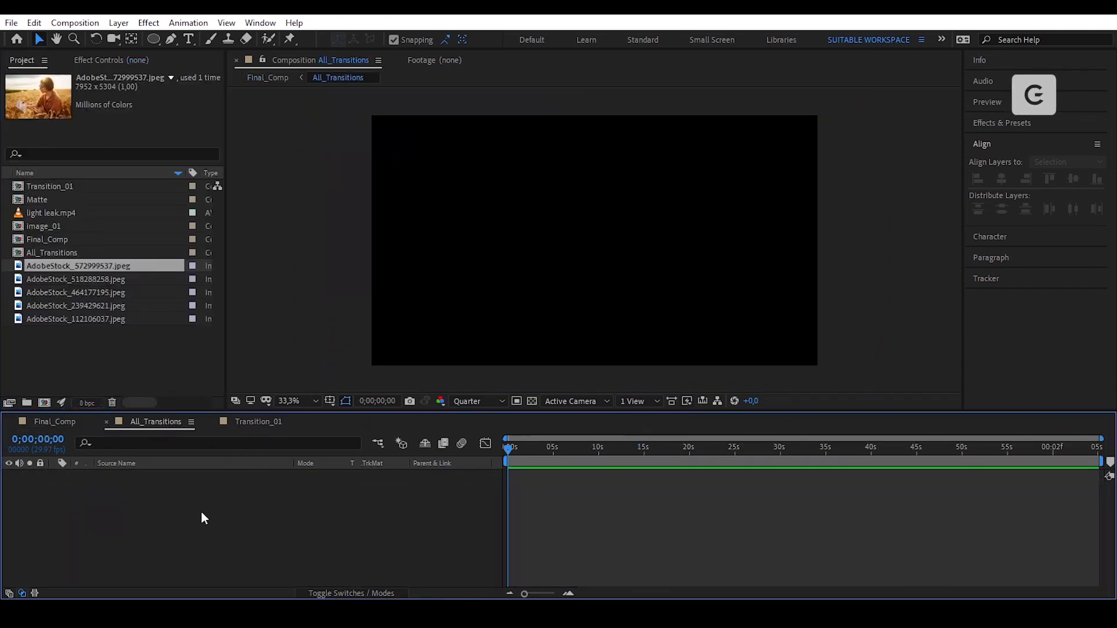
{"action": "left_click_drag", "start_coordinate": [40, 187], "coordinate": [129, 488]}
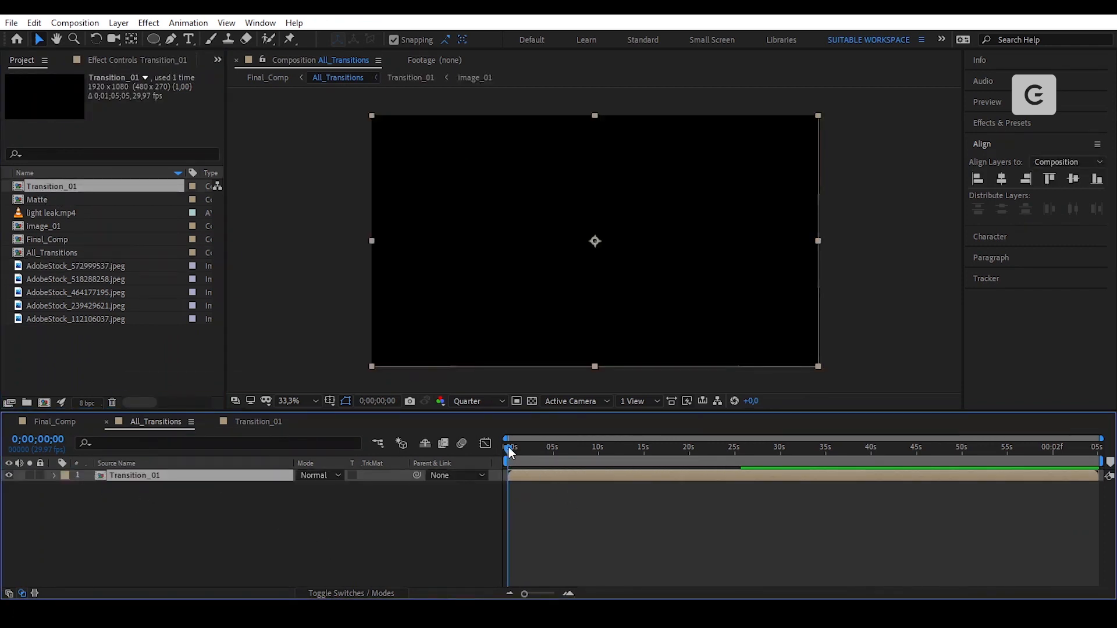
Scrub through the first seconds of All_Transitions to check the placed transition
{"action": "left_click_drag", "start_coordinate": [509, 453], "coordinate": [529, 455]}
{"action": "left_click_drag", "start_coordinate": [525, 594], "coordinate": [545, 595]}
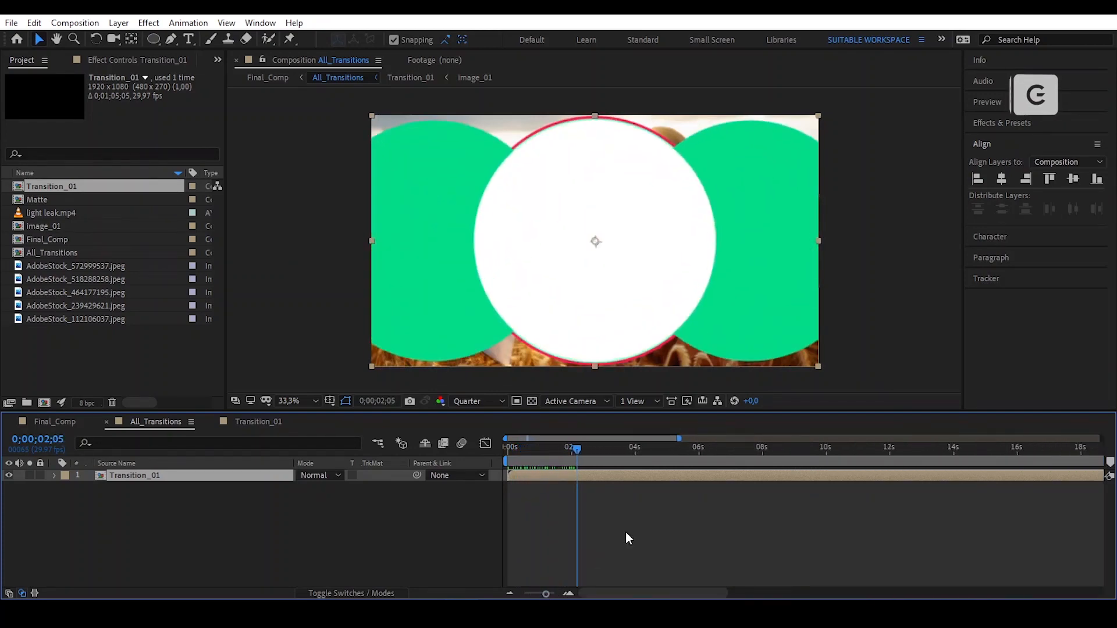
{"action": "left_click", "coordinate": [390, 519]}
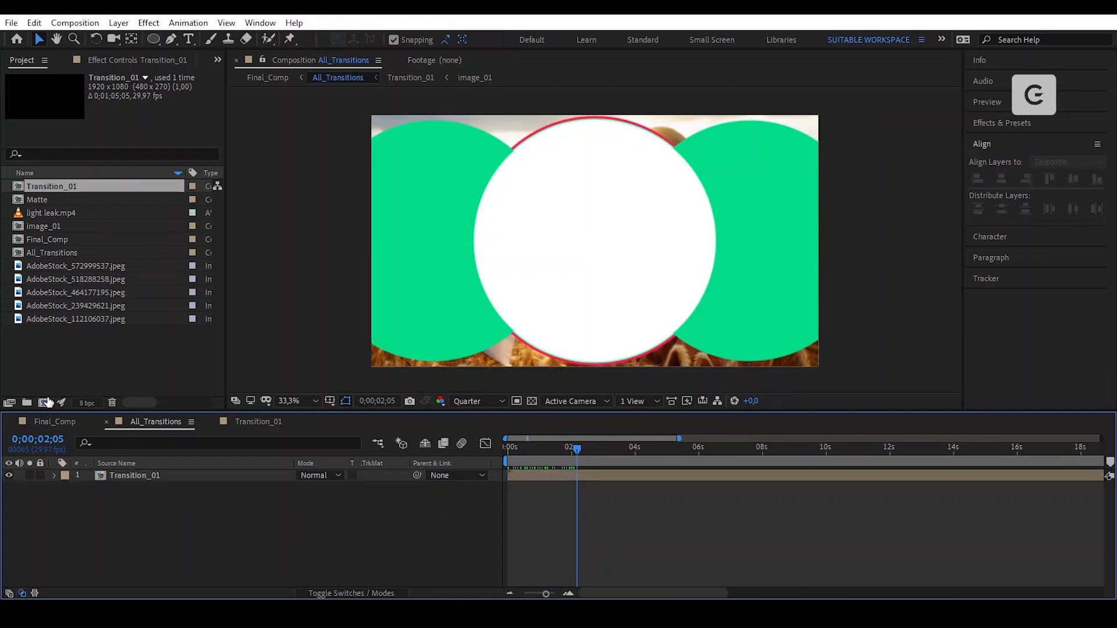
Create a new 1920 × 1080 composition named Transition_02
{"action": "left_click", "coordinate": [279, 422]}
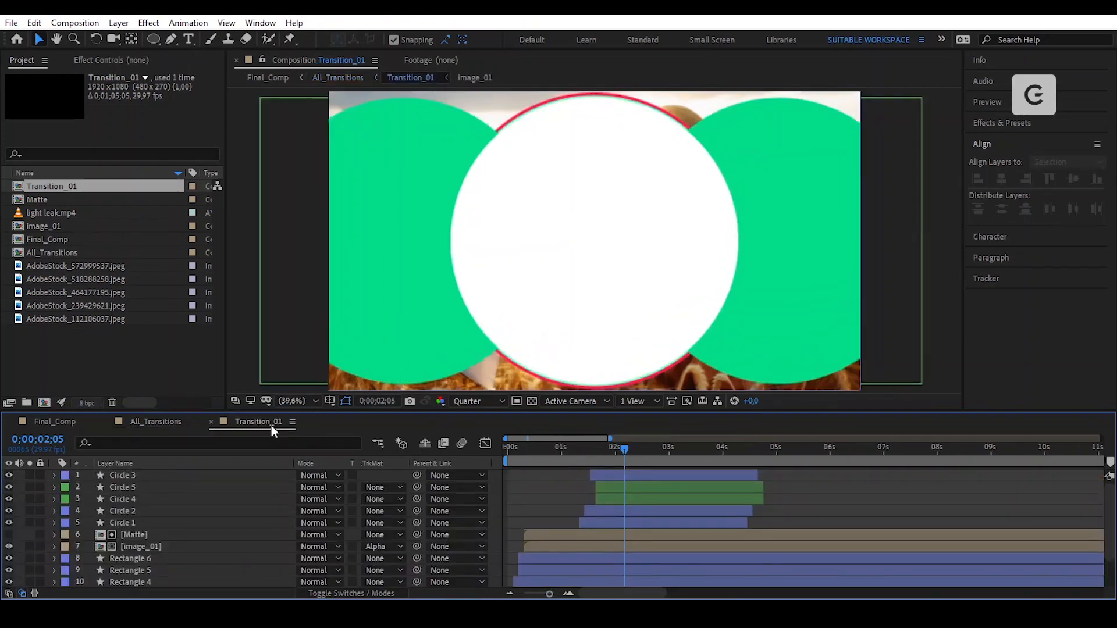
{"action": "left_click", "coordinate": [43, 403]}
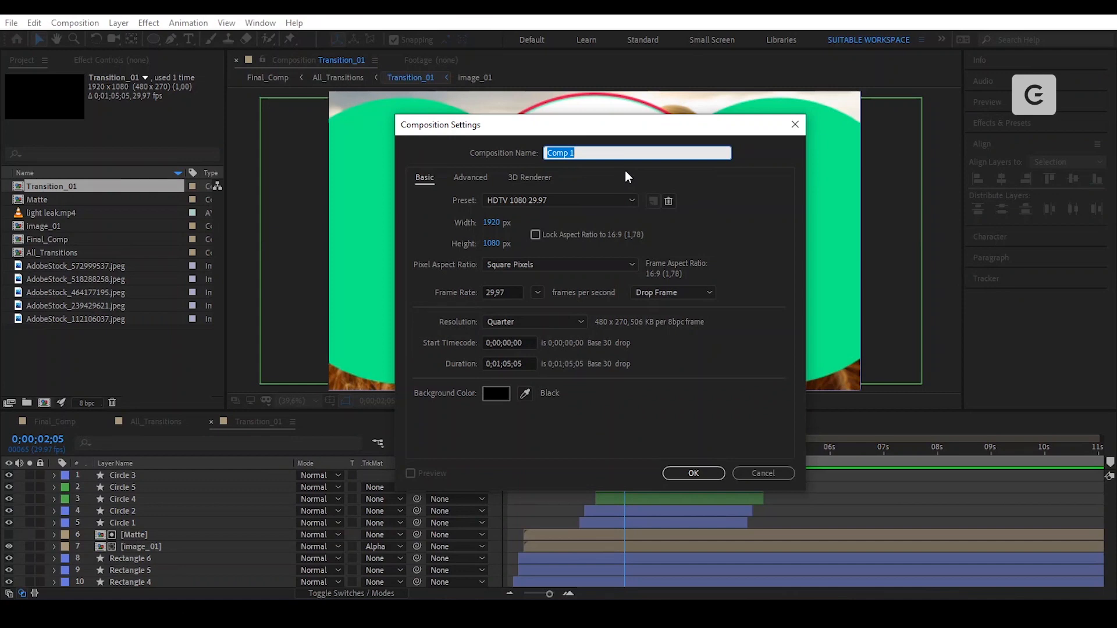
{"action": "key", "text": "BackSpace"}
{"action": "type", "text": "Transition_02"}
{"action": "key", "text": "Return"}
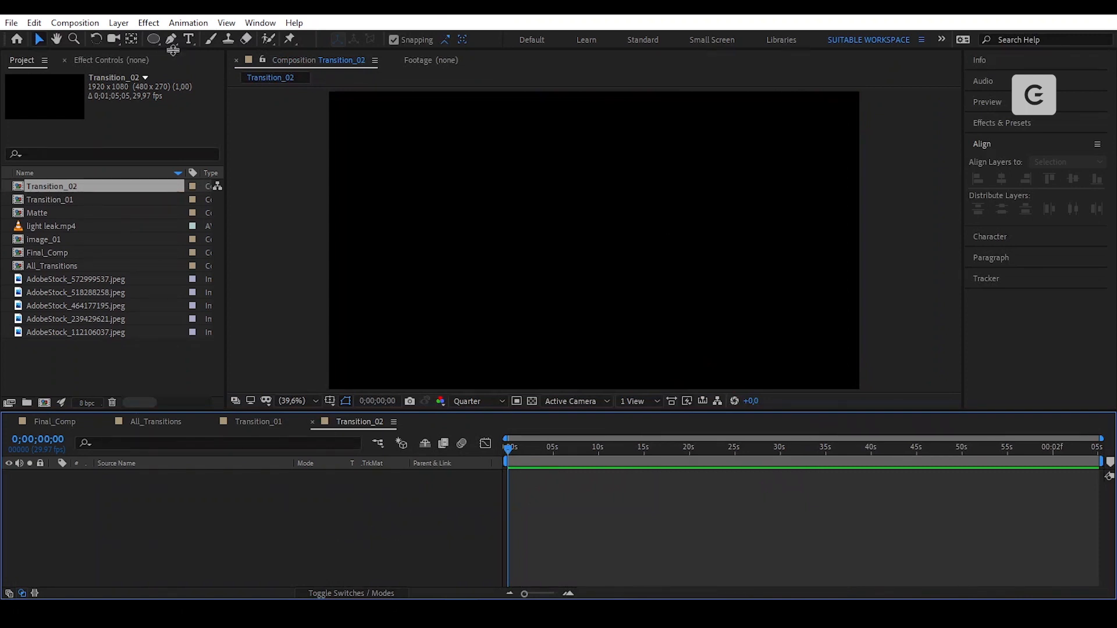
Show the title/action safe guides and draw a blue circle from the frame's centre, nearly as tall as the frame
{"action": "left_click", "coordinate": [153, 38]}
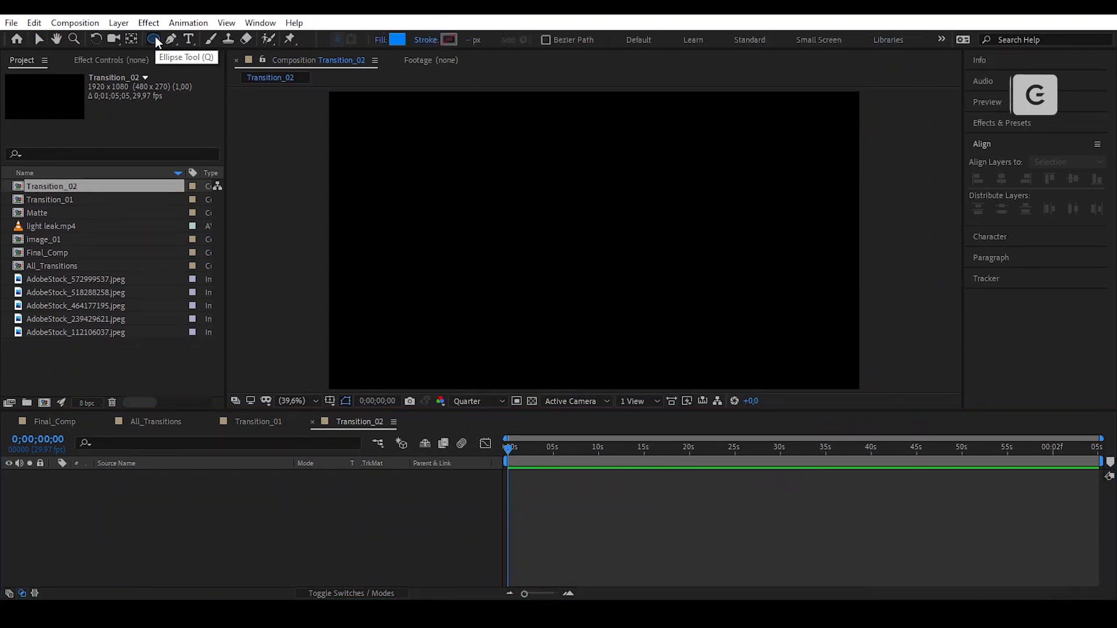
{"action": "left_click", "coordinate": [330, 402]}
{"action": "left_click", "coordinate": [372, 417]}
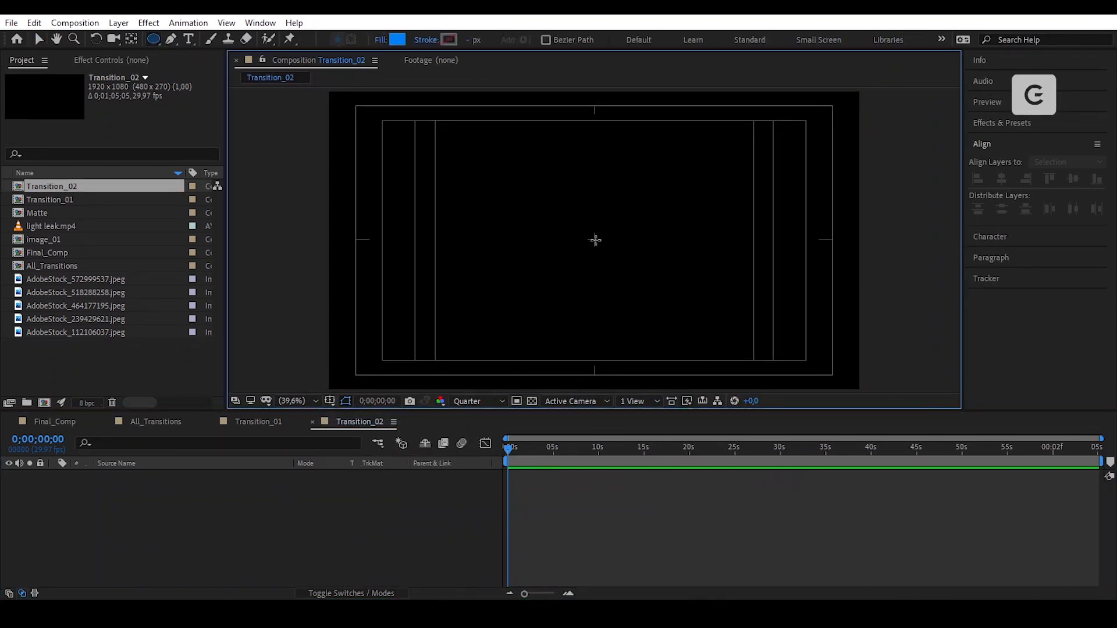
{"action": "mouse_move", "coordinate": [594, 239]}
{"action": "left_mouse_down"}
{"action": "mouse_move", "coordinate": [668, 339]}
{"action": "mouse_move", "coordinate": [739, 374]}
{"action": "left_mouse_up"}
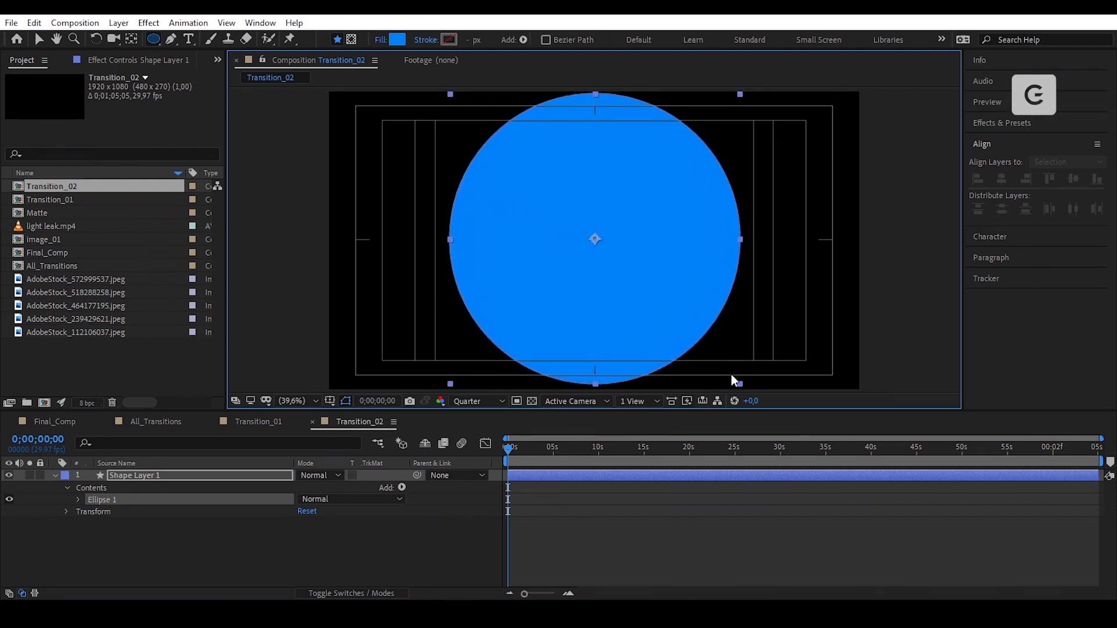
Align the circle horizontally and vertically to the centre of the composition
{"action": "key", "text": "v"}
{"action": "left_click", "coordinate": [1001, 179]}
{"action": "left_click", "coordinate": [1073, 179]}
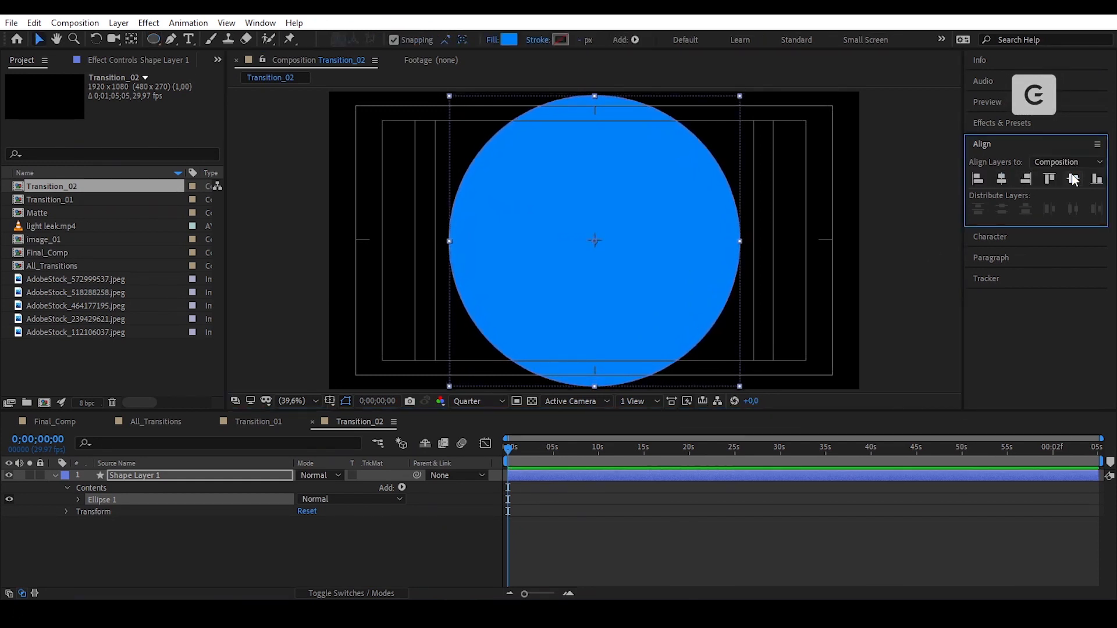
Rename the circle's shape layer to Circle 1 and collapse its properties
{"action": "left_click", "coordinate": [221, 476]}
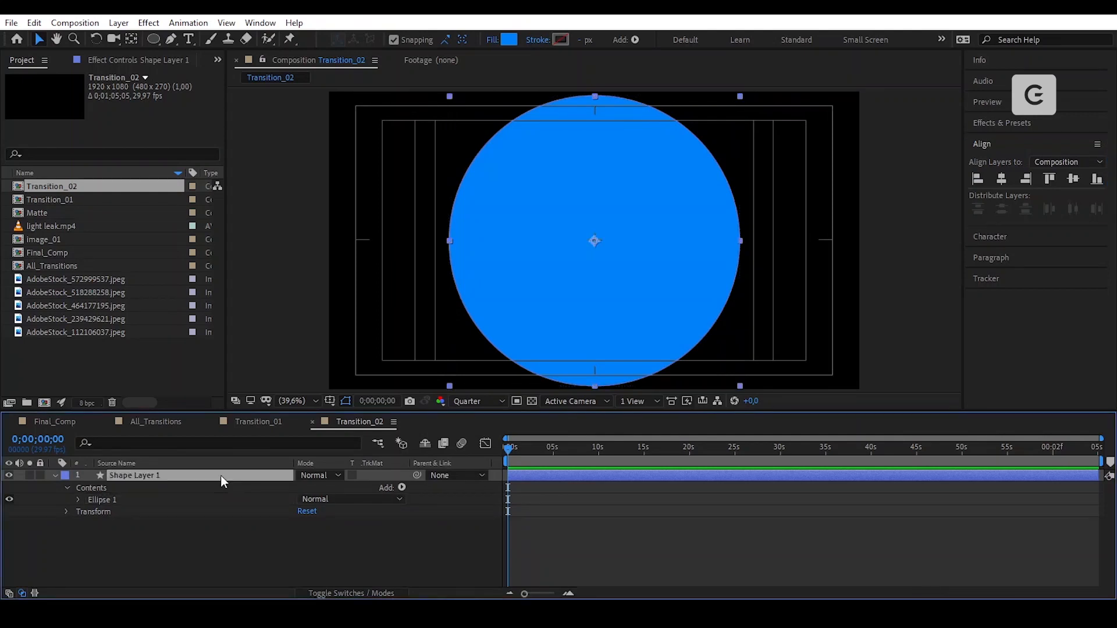
{"action": "key", "text": "Return"}
{"action": "type", "text": "Circle 1"}
{"action": "key", "text": "Return"}
{"action": "key", "text": "u"}
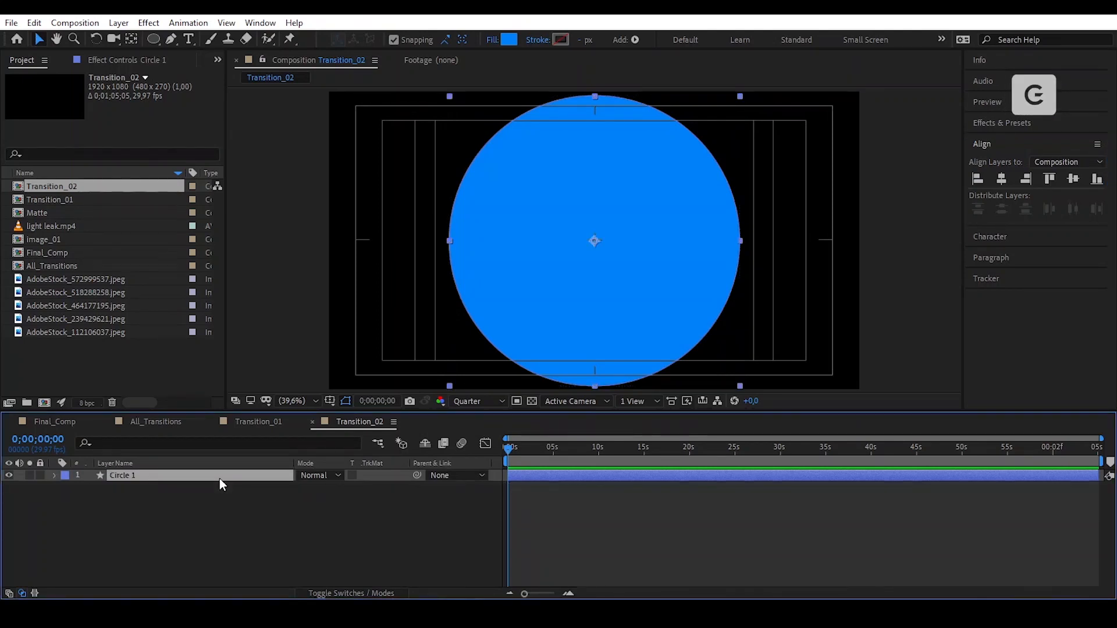
Duplicate Circle 1 twice and place the copies over the upper-left and lower-left parts of the frame
{"action": "key", "text": "ctrl+d"}
{"action": "left_click_drag", "start_coordinate": [617, 292], "coordinate": [456, 285]}
{"action": "left_click", "coordinate": [250, 475]}
{"action": "key", "text": "ctrl+d"}
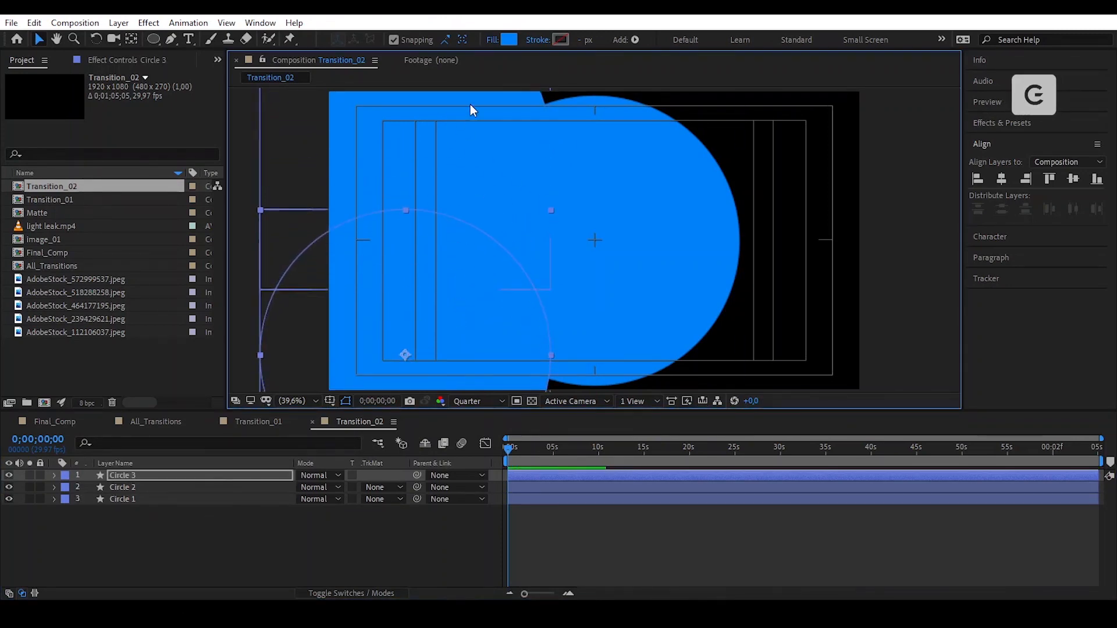
Duplicate Circle 2 and Circle 3 together and move the copies horizontally to cover the frame's right side
{"action": "left_click", "coordinate": [470, 104], "text": "shift"}
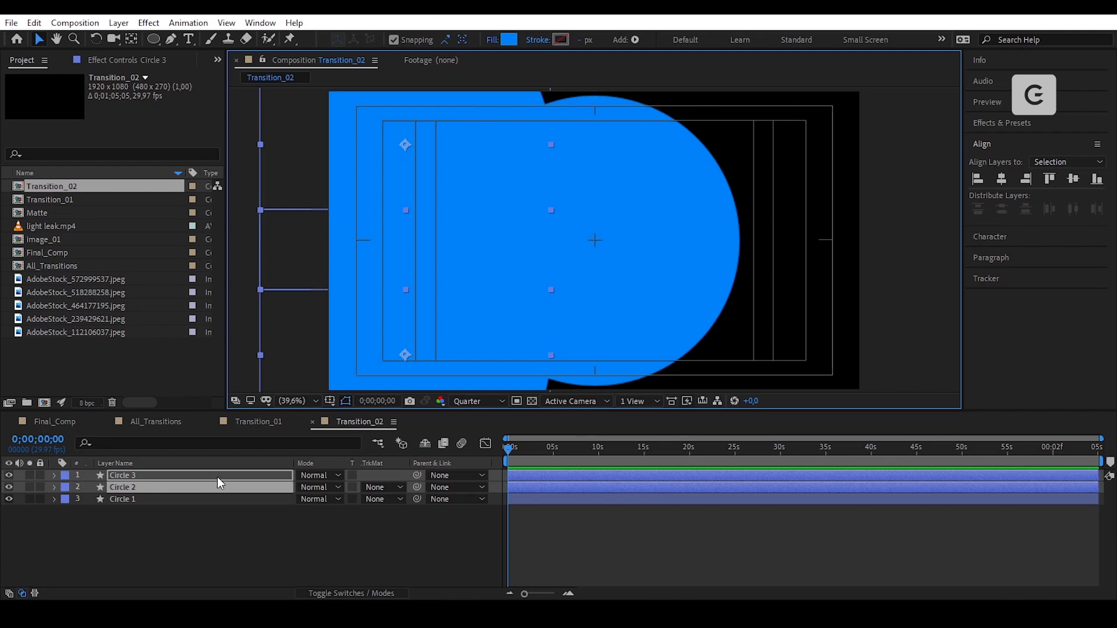
{"action": "key", "text": "ctrl+d"}
{"action": "left_click_drag", "start_coordinate": [169, 486], "coordinate": [167, 486]}
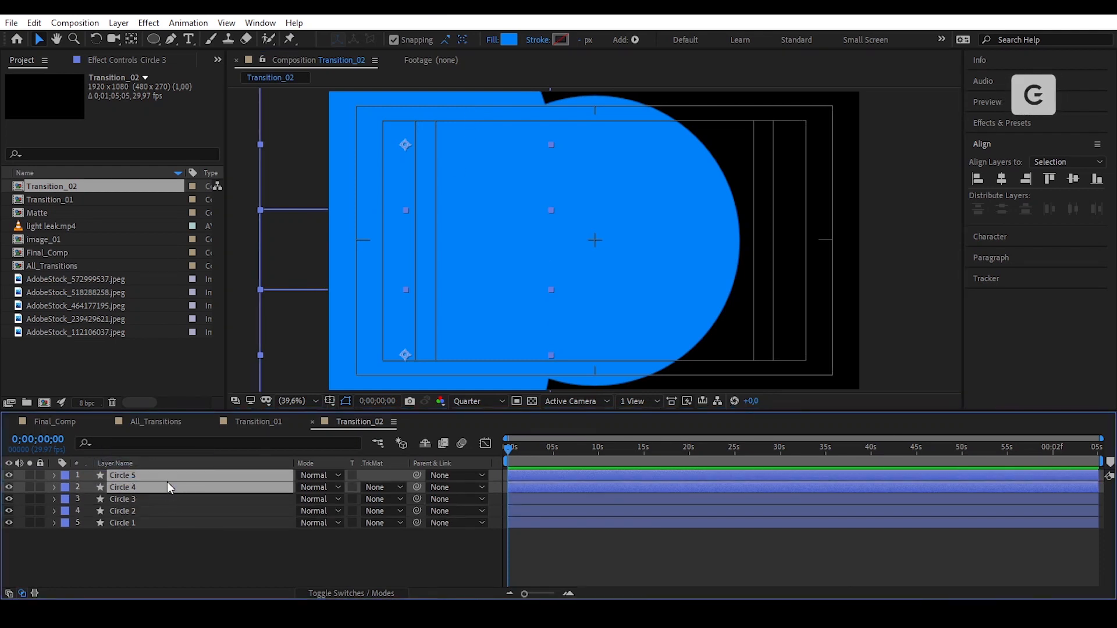
{"action": "left_click_drag", "start_coordinate": [364, 182], "coordinate": [727, 225]}
{"action": "left_click", "coordinate": [930, 247]}
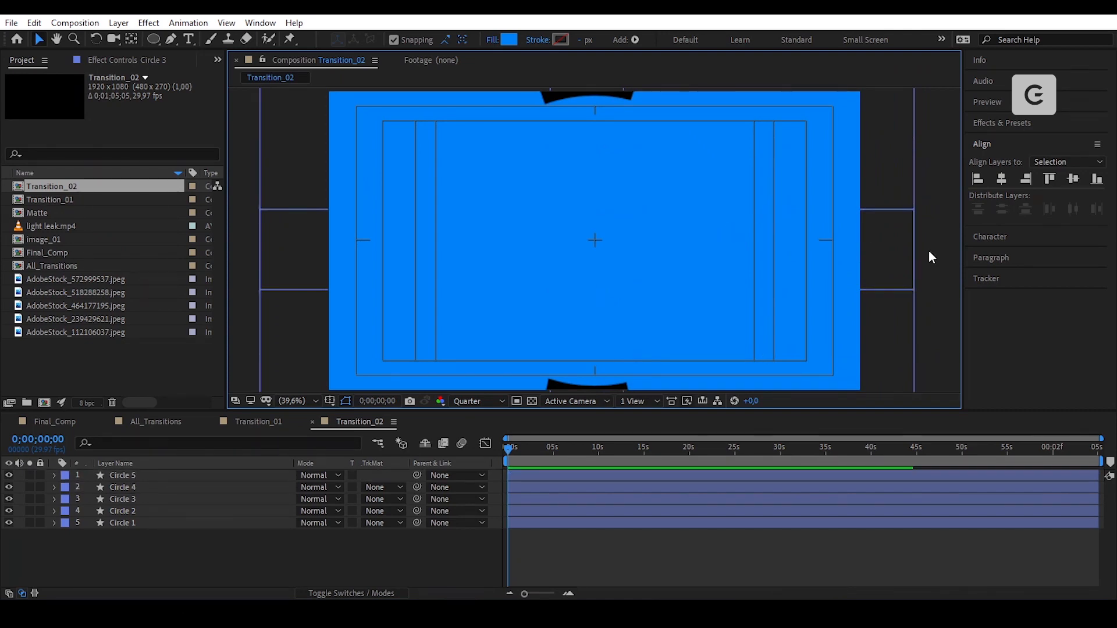
Set the scale of the central circle, Circle 1, to 120%
{"action": "left_click", "coordinate": [599, 225]}
{"action": "key", "text": "s"}
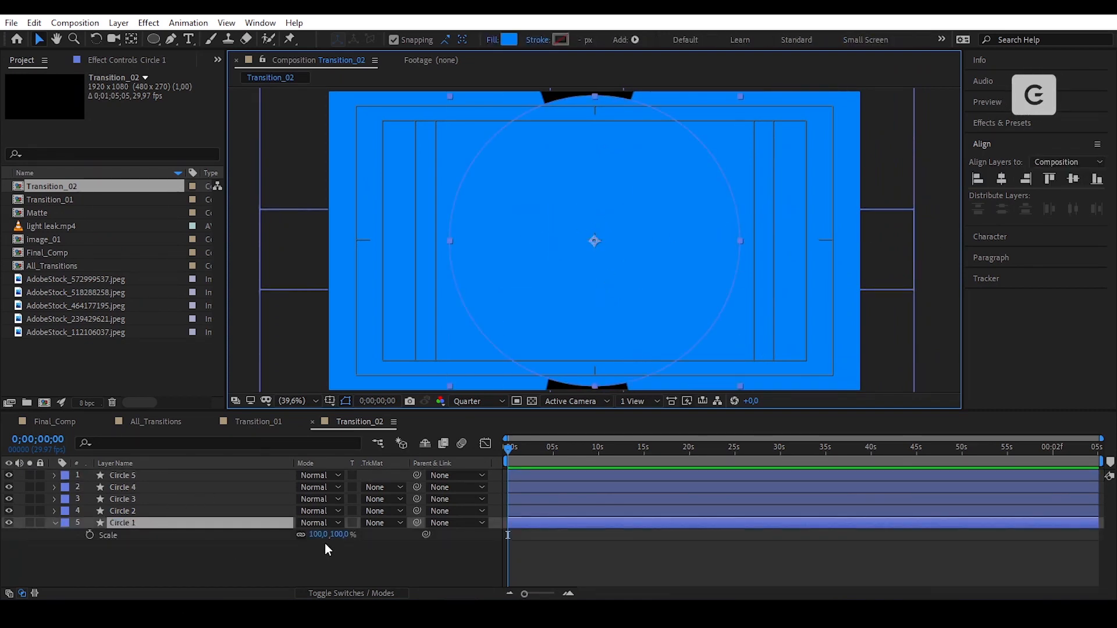
{"action": "left_click", "coordinate": [321, 534]}
{"action": "type", "text": "120"}
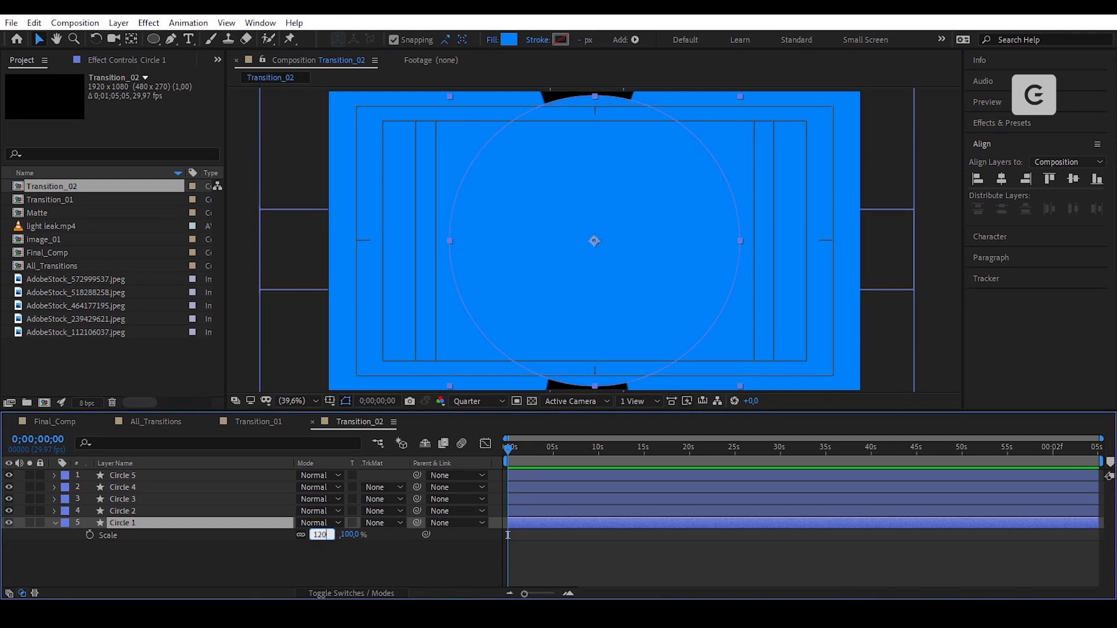
{"action": "key", "text": "Return"}
{"action": "key", "text": "comma"}
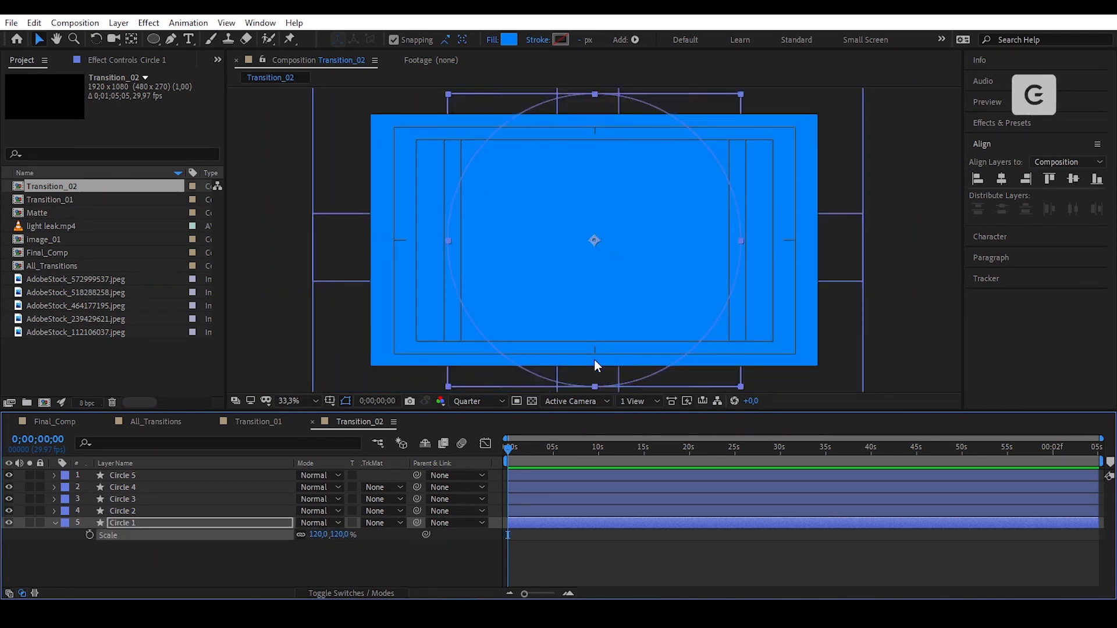
{"action": "left_click", "coordinate": [904, 172]}
Add Scale keyframes at time zero to all five circle layers
{"action": "left_click", "coordinate": [137, 522]}
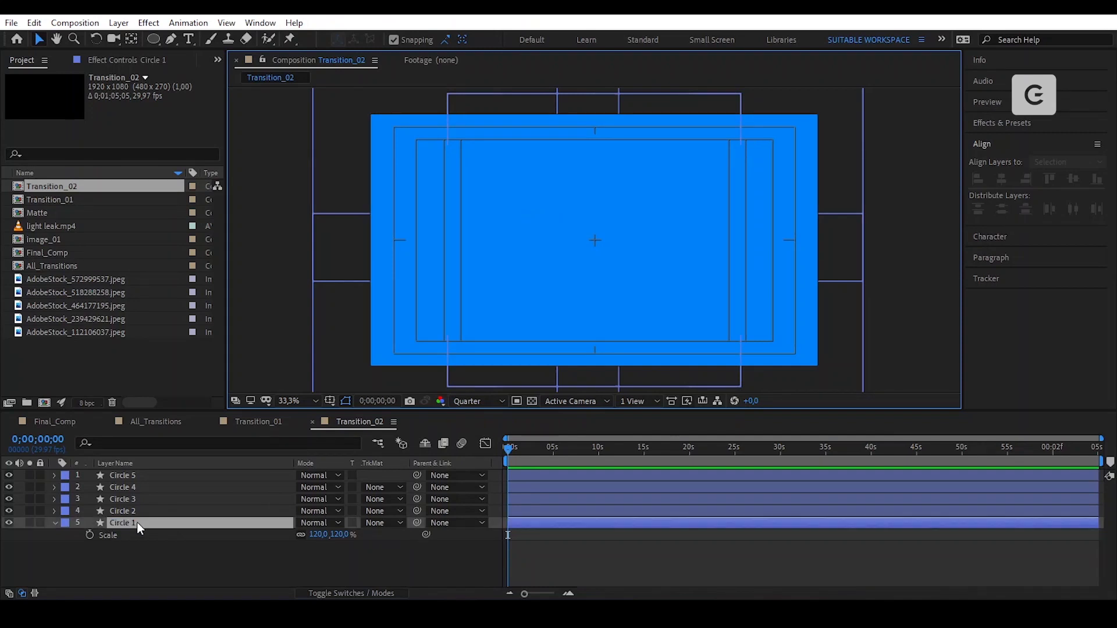
{"action": "left_click", "coordinate": [142, 476], "text": "shift"}
{"action": "key", "text": "s"}
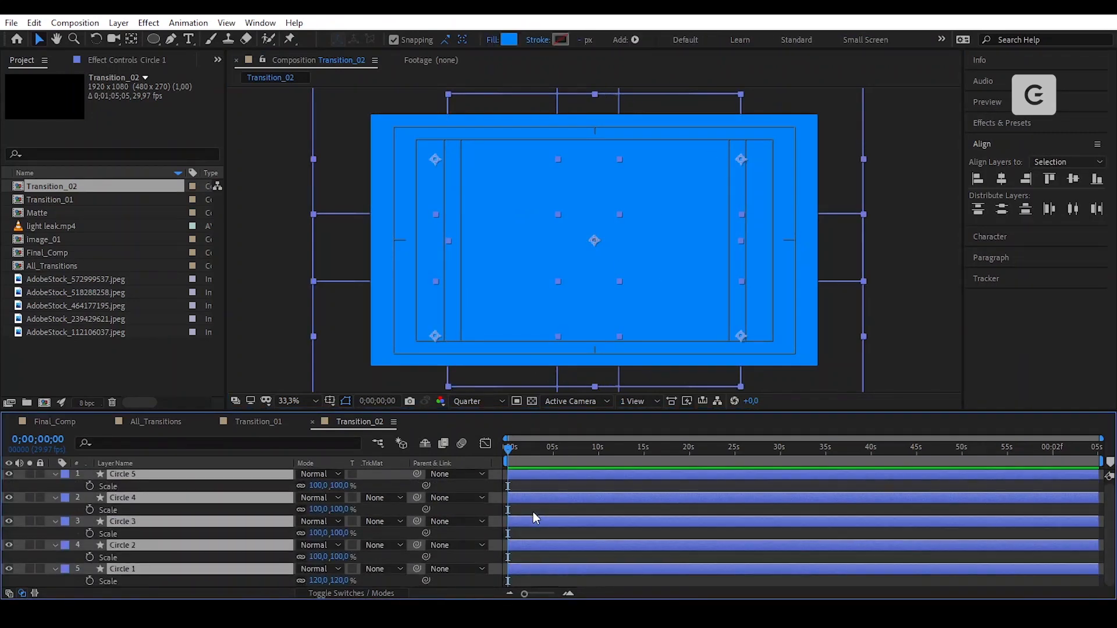
{"action": "mouse_move", "coordinate": [524, 594]}
{"action": "left_mouse_down"}
{"action": "mouse_move", "coordinate": [546, 594]}
{"action": "mouse_move", "coordinate": [540, 582]}
{"action": "left_mouse_up"}
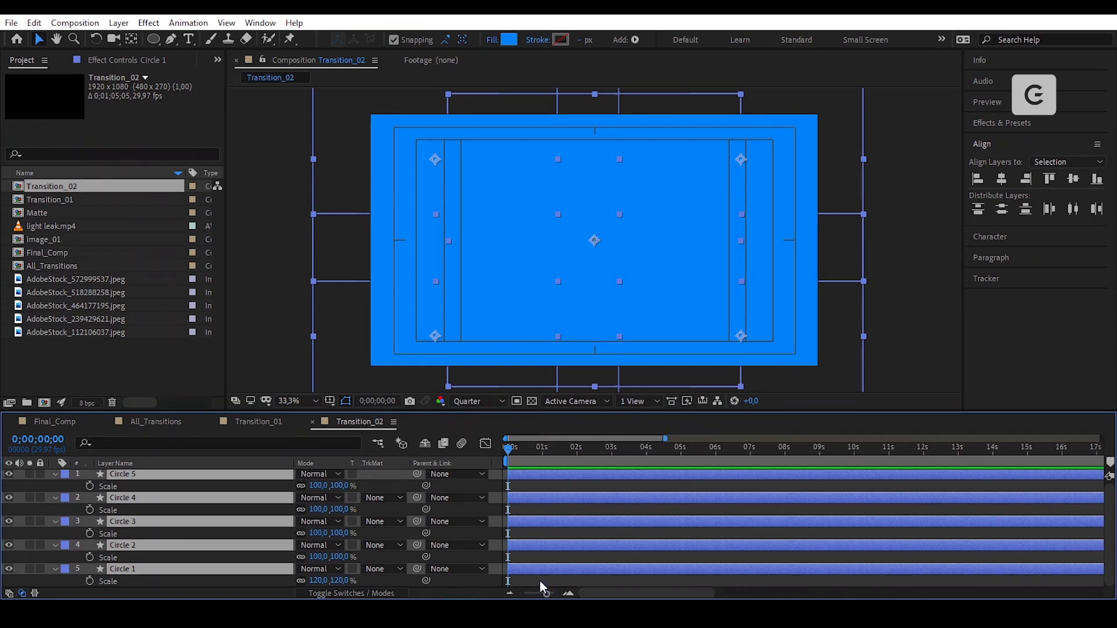
{"action": "left_click", "coordinate": [90, 486]}
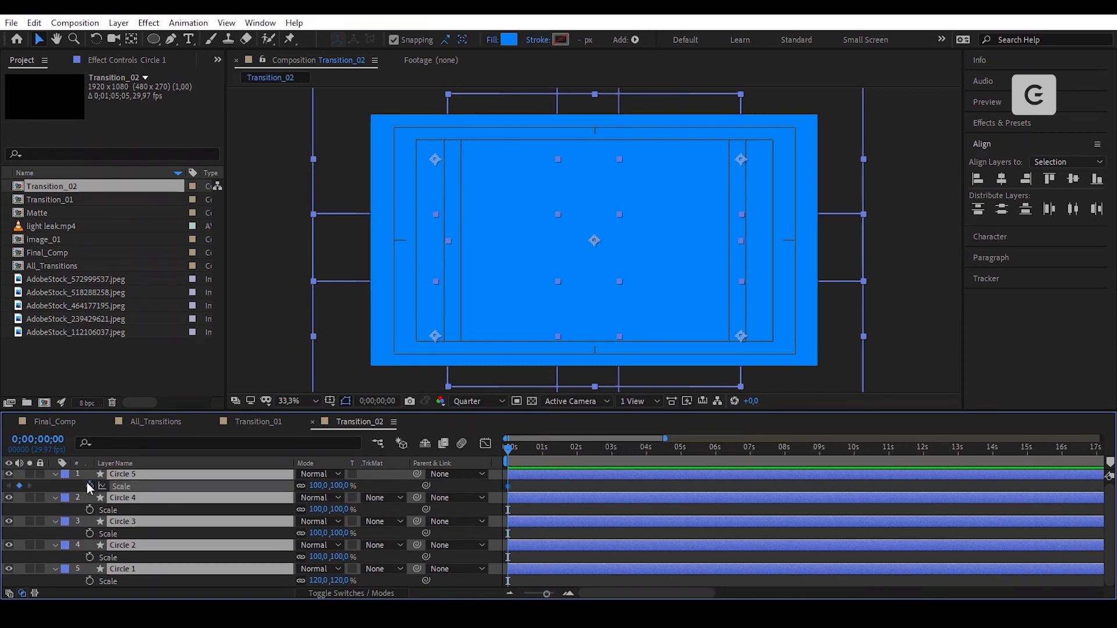
{"action": "scroll", "coordinate": [550, 512], "scroll_direction": "up", "scroll_amount": 2}
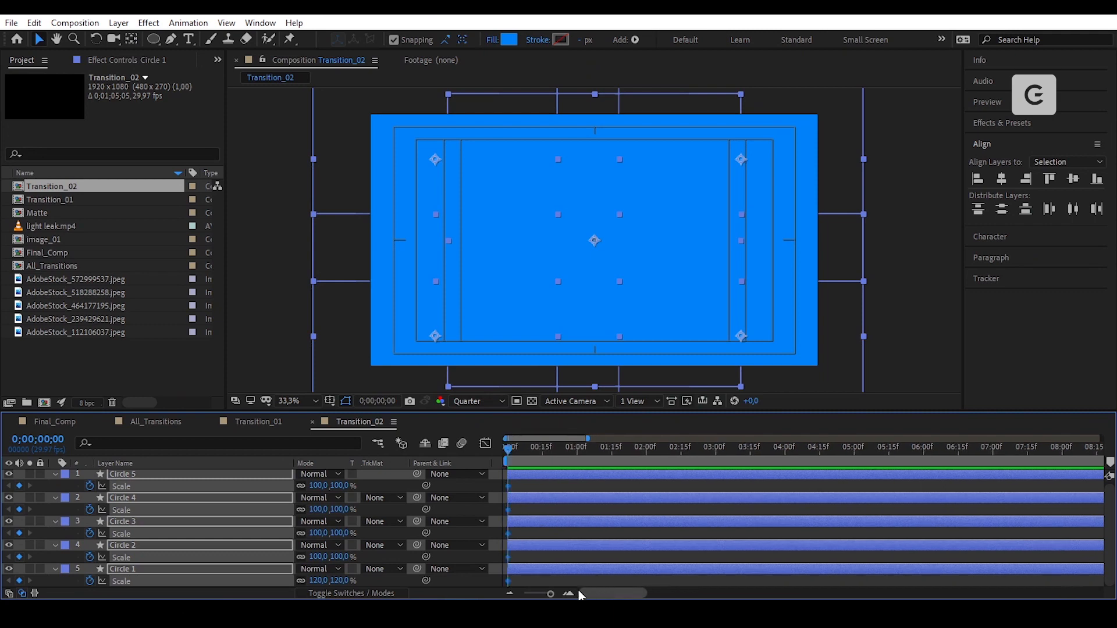
Set the scale of all five circles to 0% at the 1-second mark
{"action": "left_click", "coordinate": [577, 452]}
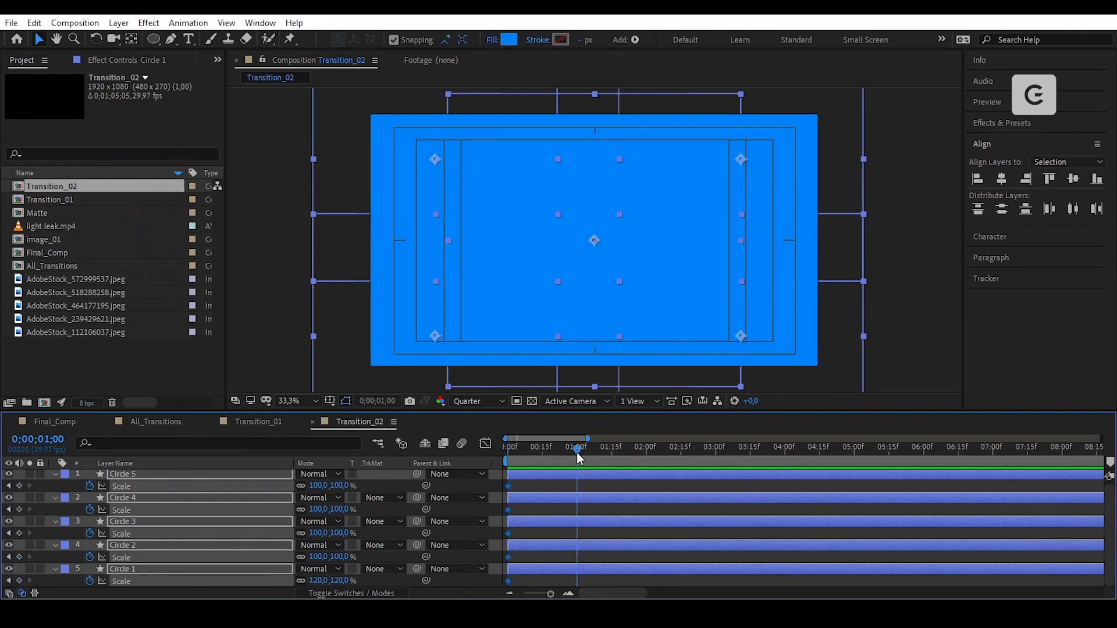
{"action": "left_click", "coordinate": [334, 511]}
{"action": "left_click", "coordinate": [319, 485]}
{"action": "type", "text": "0"}
{"action": "key", "text": "Return"}
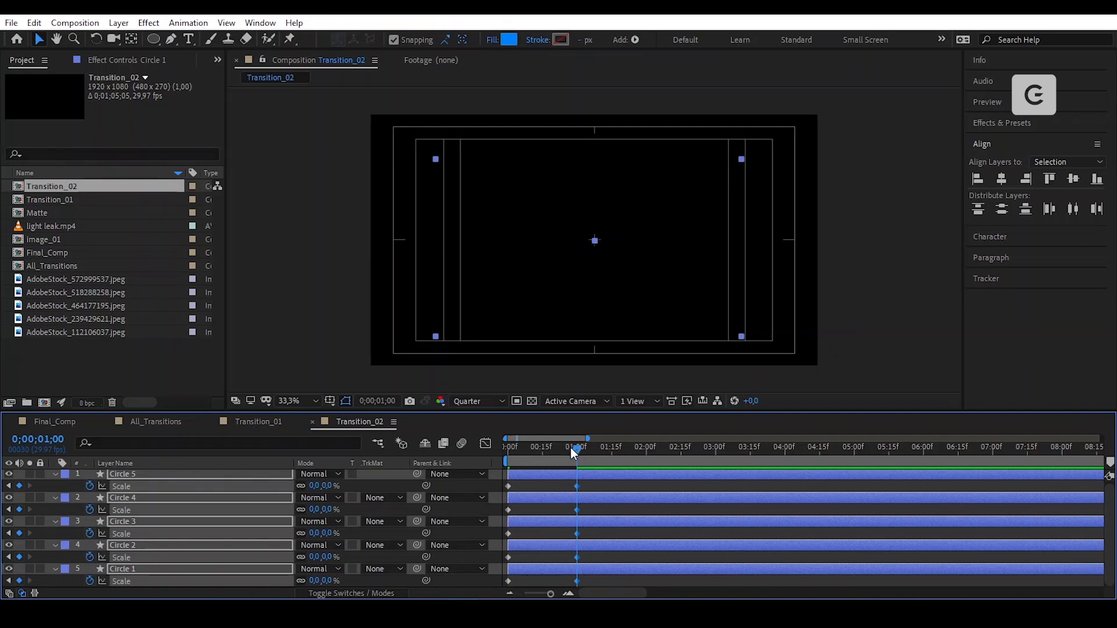
Time-reverse the Scale keyframes of all five circles and apply Easy Ease to them
{"action": "left_click_drag", "start_coordinate": [588, 483], "coordinate": [503, 584]}
{"action": "right_click", "coordinate": [574, 581]}
{"action": "mouse_move", "coordinate": [627, 572]}
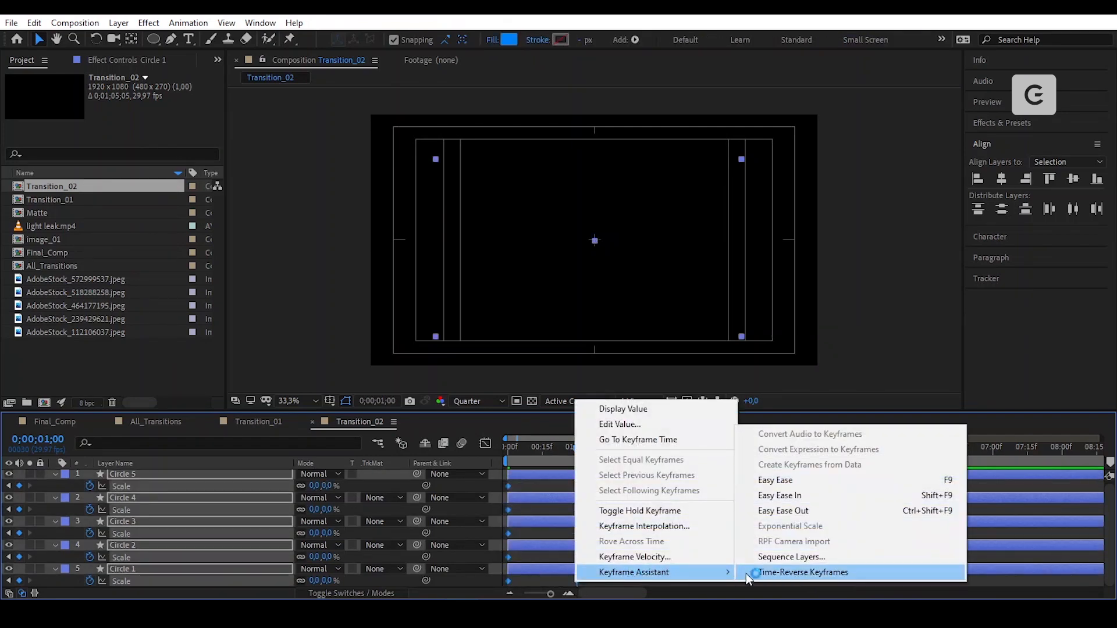
{"action": "left_click", "coordinate": [756, 572]}
{"action": "right_click", "coordinate": [576, 581]}
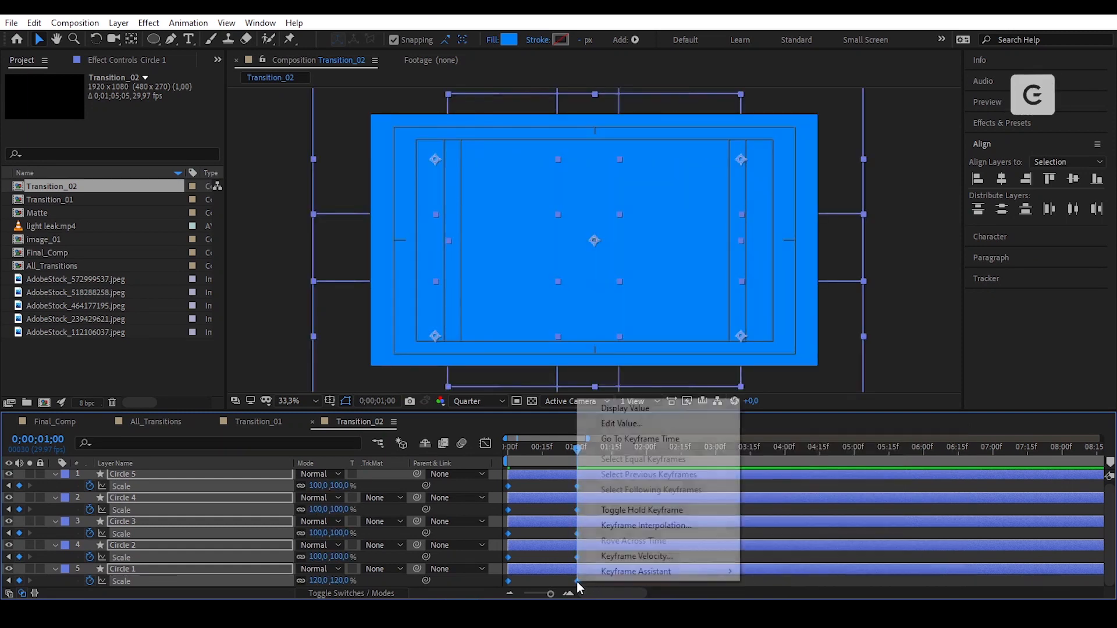
{"action": "mouse_move", "coordinate": [690, 574]}
{"action": "left_click", "coordinate": [811, 478]}
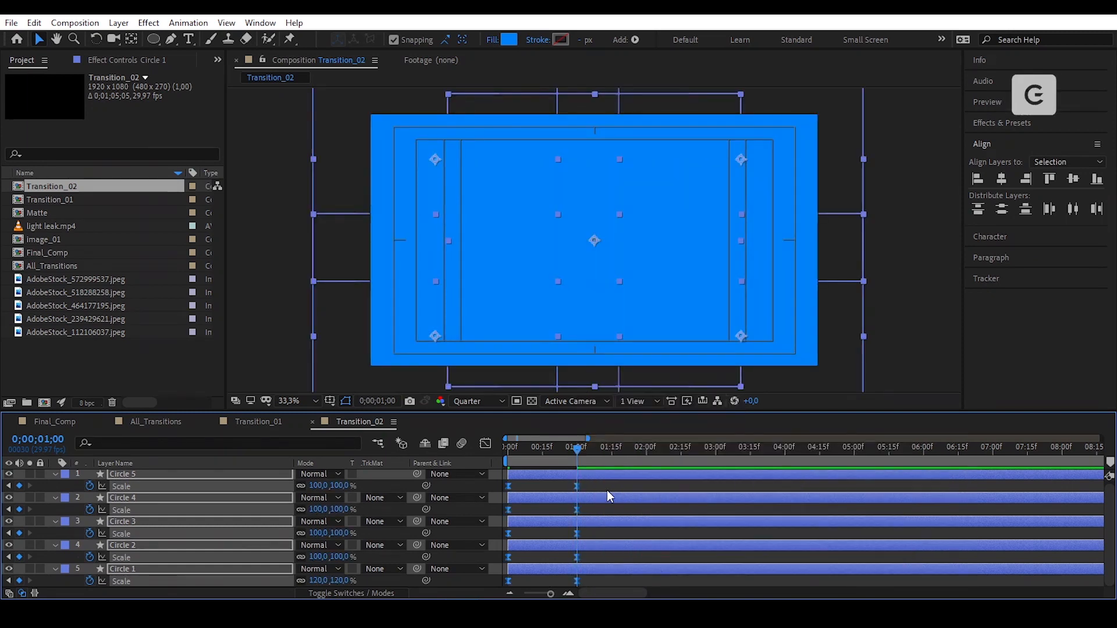
Reshape the circles' scale speed curve to peak shortly after the first keyframe and ease out slowly, and collapse the layer properties
{"action": "left_click", "coordinate": [485, 444]}
{"action": "left_click_drag", "start_coordinate": [563, 569], "coordinate": [588, 547]}
{"action": "left_click_drag", "start_coordinate": [553, 559], "coordinate": [515, 559]}
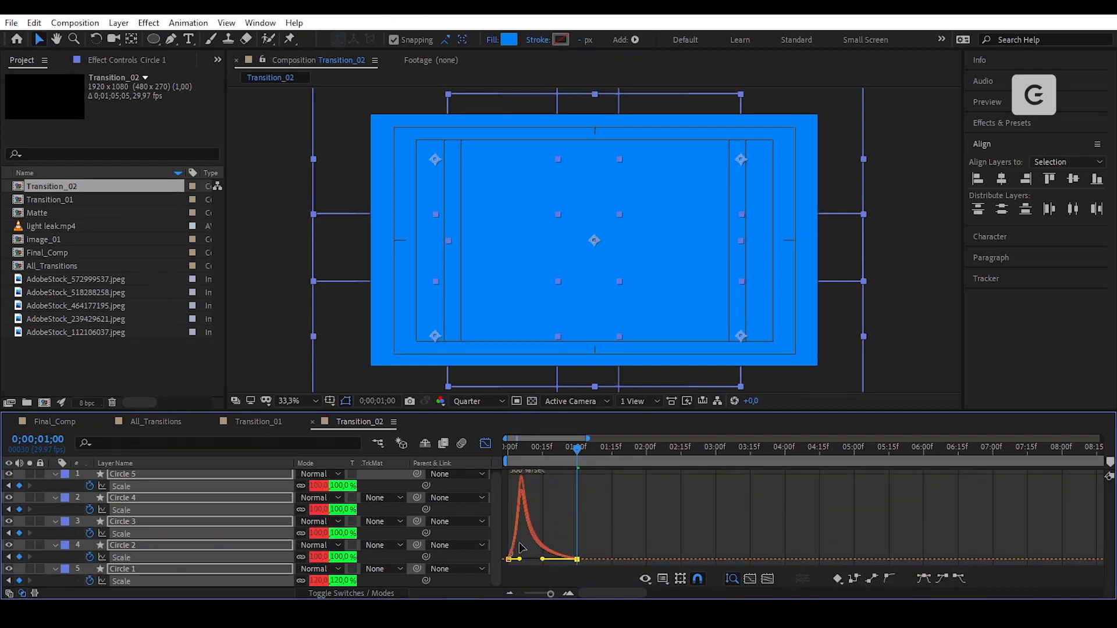
{"action": "left_click", "coordinate": [486, 443]}
{"action": "mouse_move", "coordinate": [578, 456]}
{"action": "left_mouse_down"}
{"action": "mouse_move", "coordinate": [501, 462]}
{"action": "mouse_move", "coordinate": [581, 472]}
{"action": "left_mouse_up"}
{"action": "left_click", "coordinate": [641, 488]}
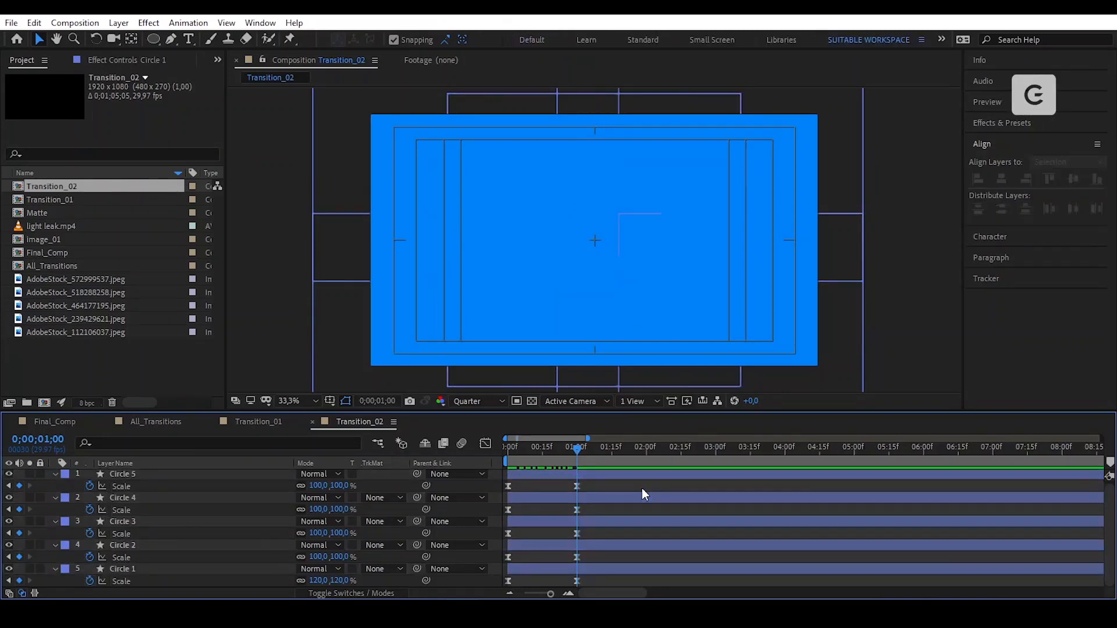
{"action": "key", "text": "u"}
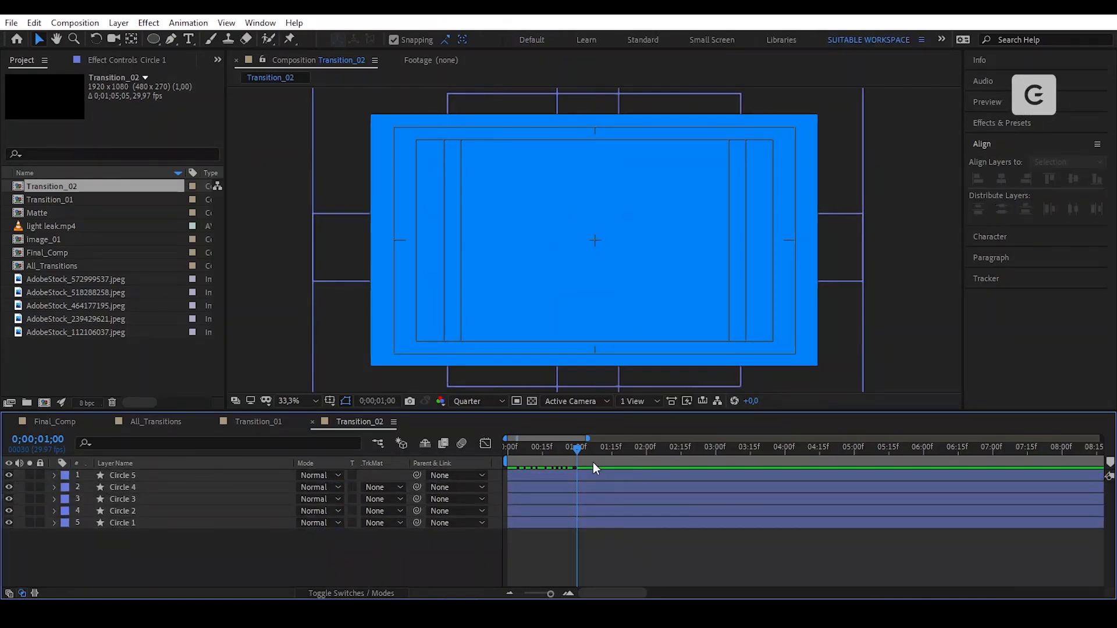
Reorder the layers from bottom to top as Circle 2, Circle 3, Circle 4, Circle 5 and Circle 1
{"action": "left_click_drag", "start_coordinate": [577, 455], "coordinate": [525, 448]}
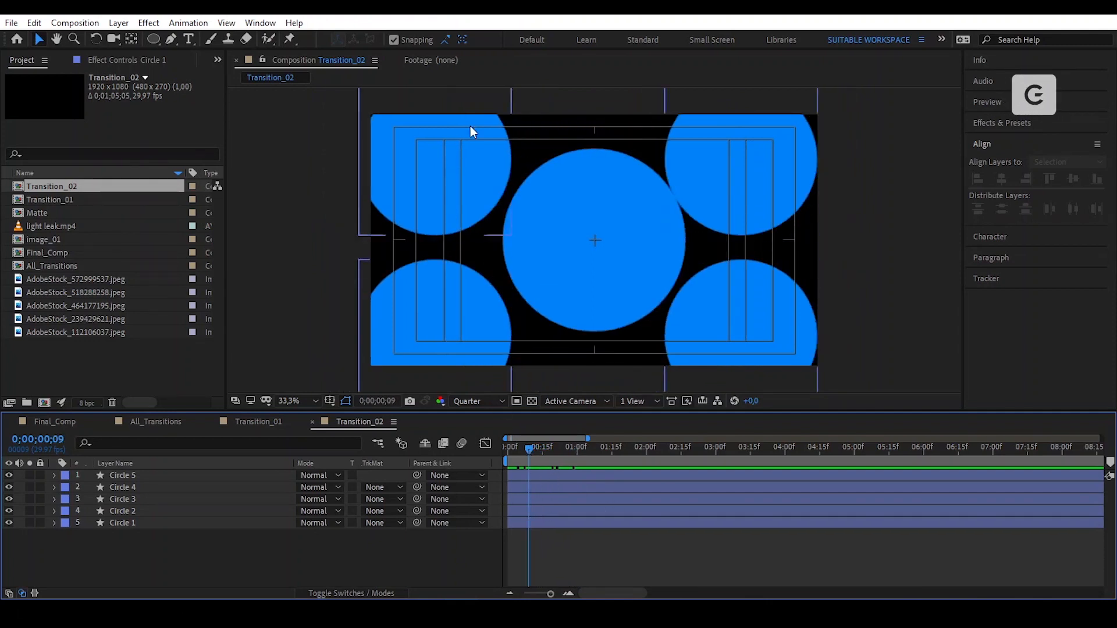
{"action": "left_click", "coordinate": [444, 135]}
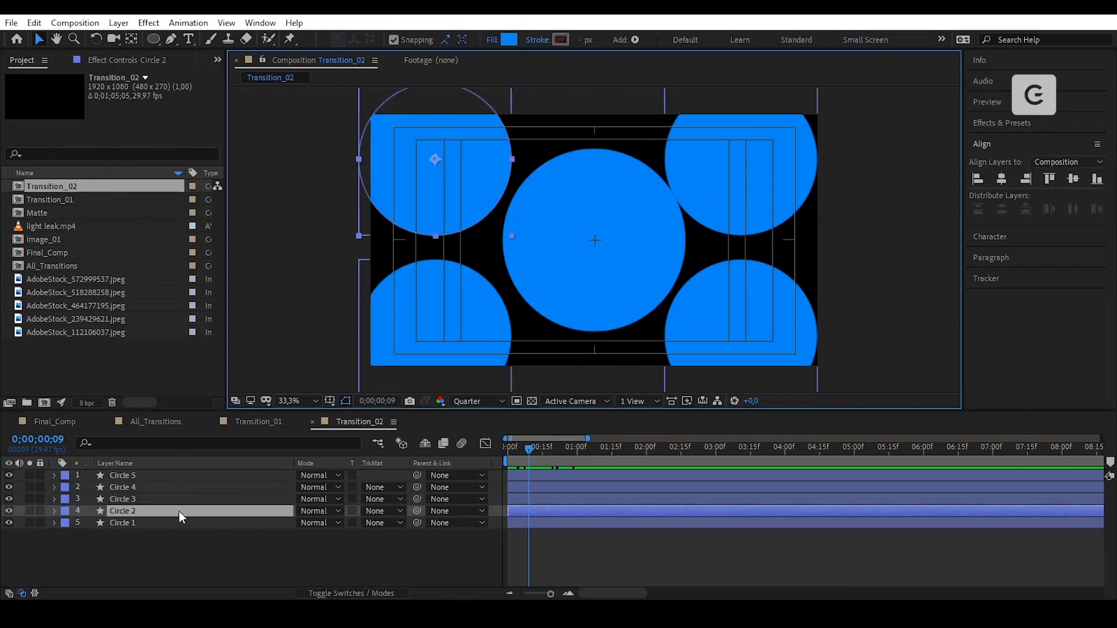
{"action": "left_click_drag", "start_coordinate": [179, 511], "coordinate": [173, 528]}
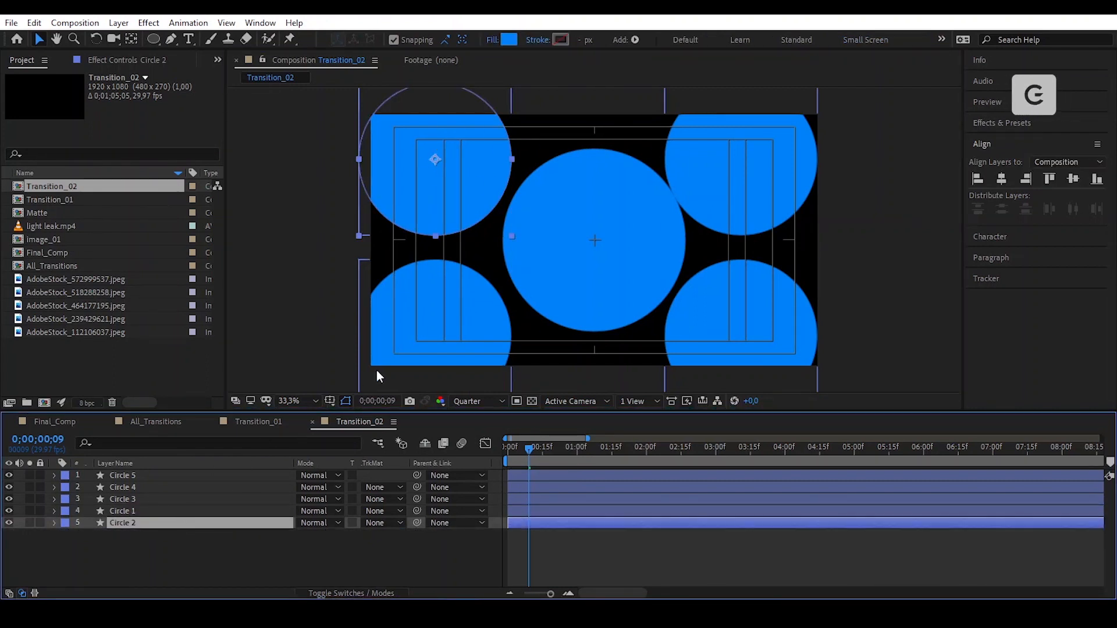
{"action": "left_click", "coordinate": [442, 319]}
{"action": "left_click_drag", "start_coordinate": [129, 499], "coordinate": [135, 515]}
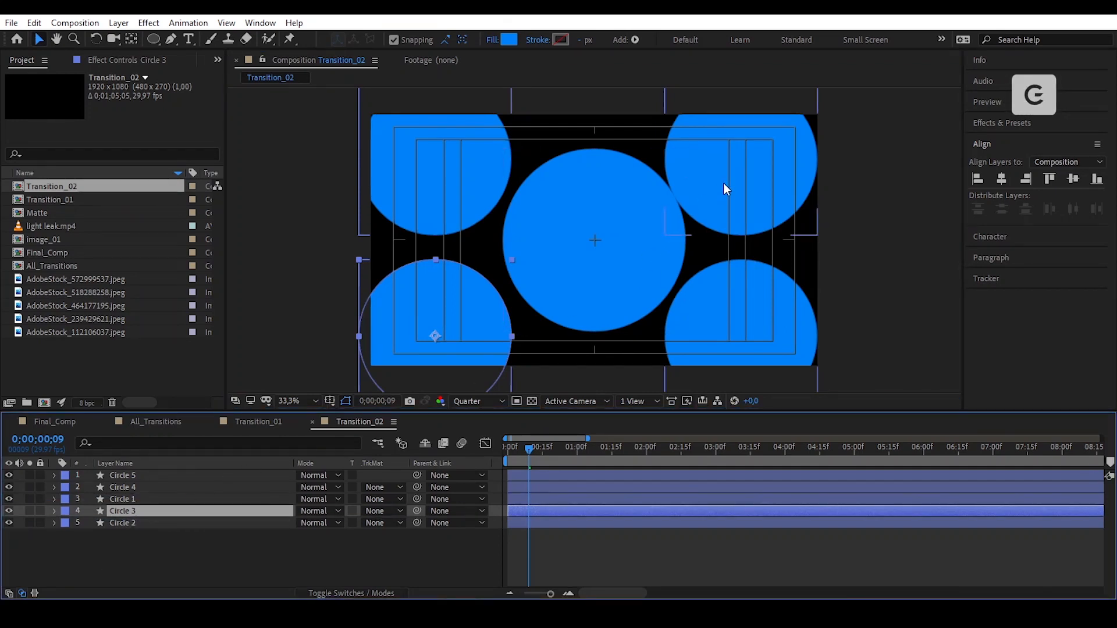
{"action": "left_click", "coordinate": [754, 173]}
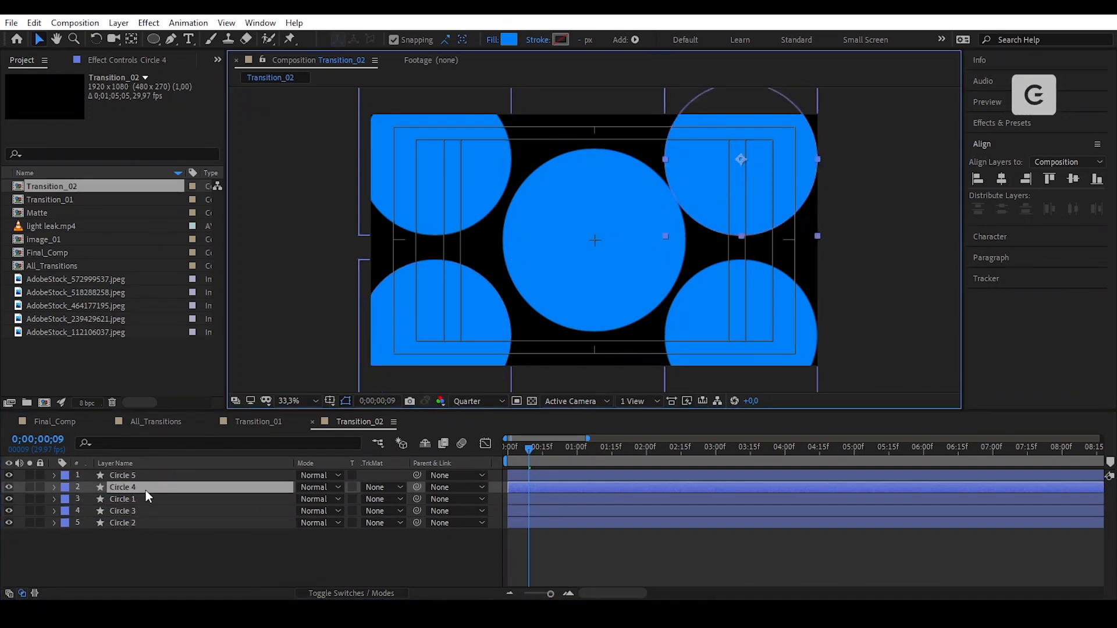
{"action": "mouse_move", "coordinate": [145, 491]}
{"action": "left_mouse_down"}
{"action": "mouse_move", "coordinate": [146, 510]}
{"action": "mouse_move", "coordinate": [165, 486]}
{"action": "left_mouse_up"}
{"action": "left_click", "coordinate": [692, 317]}
{"action": "left_click", "coordinate": [167, 475]}
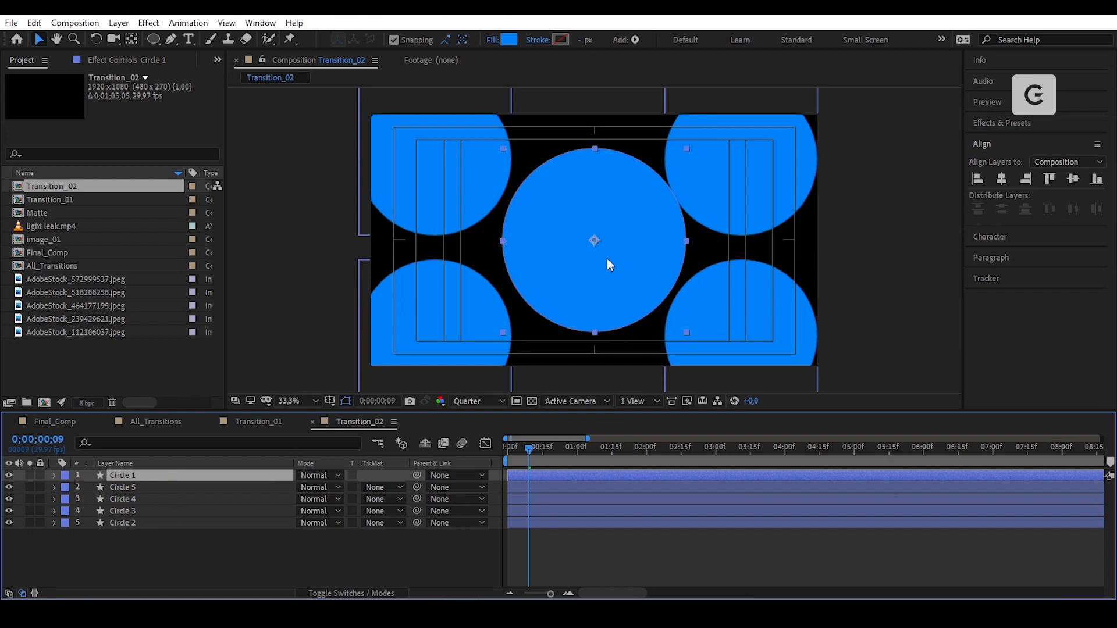
{"action": "left_click", "coordinate": [554, 534]}
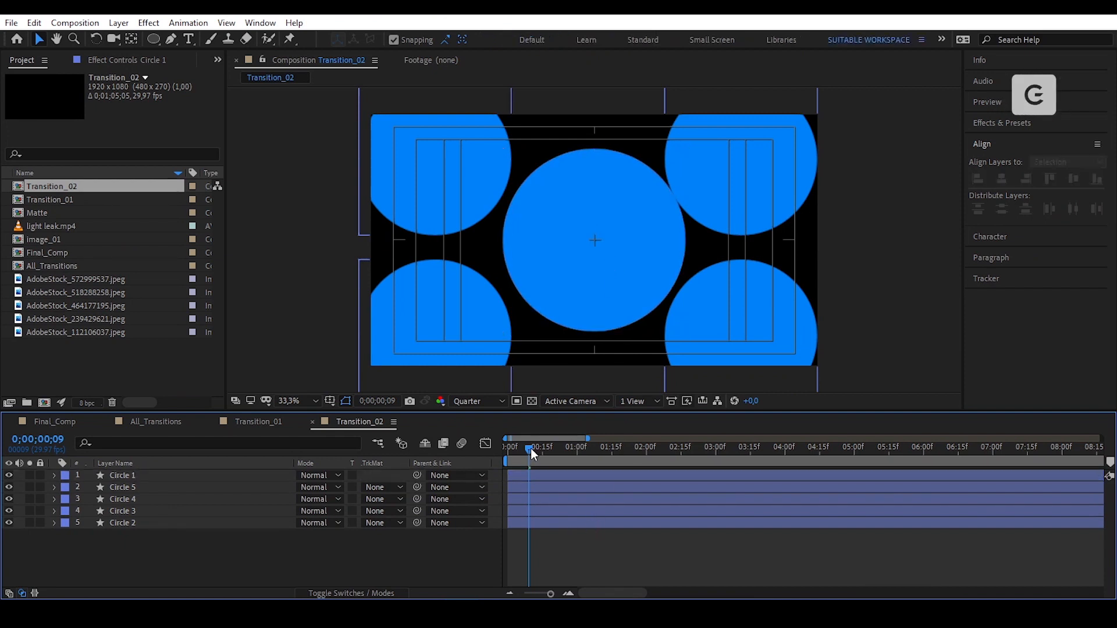
Duplicate all five circle layers and stack the copies together above the originals
{"action": "left_click_drag", "start_coordinate": [530, 448], "coordinate": [505, 446]}
{"action": "left_click", "coordinate": [551, 521]}
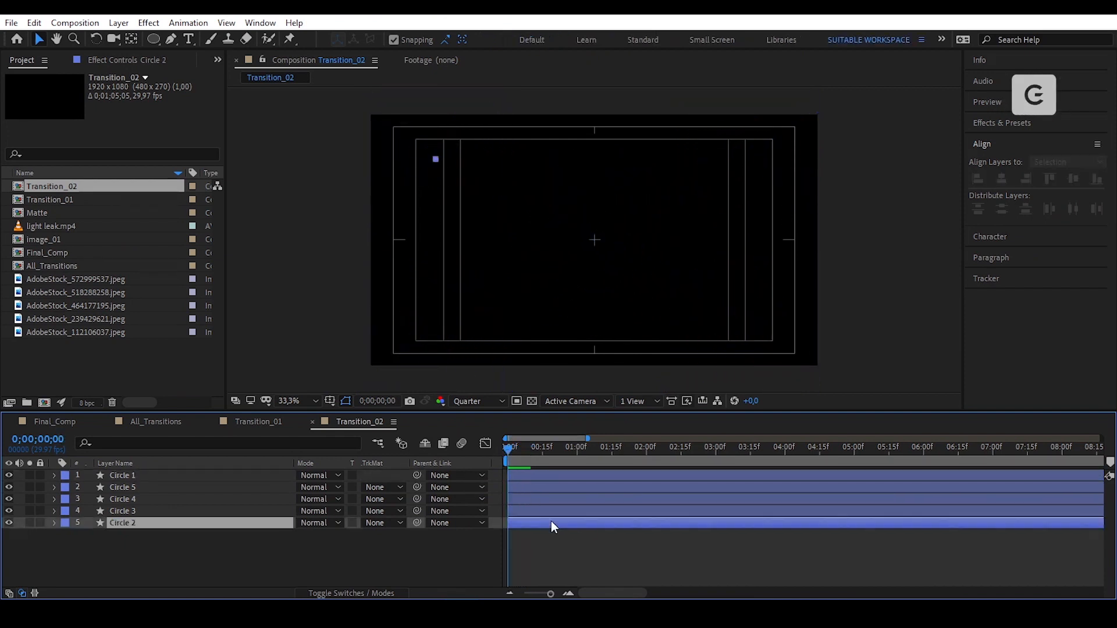
{"action": "left_click", "coordinate": [545, 477], "text": "shift"}
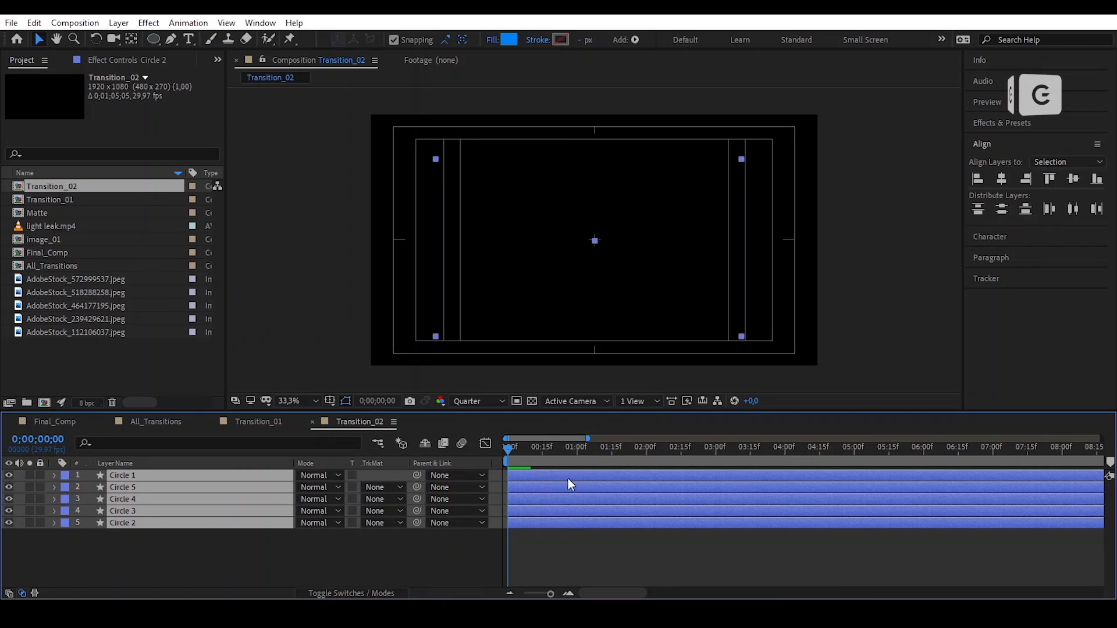
{"action": "left_click", "coordinate": [34, 24]}
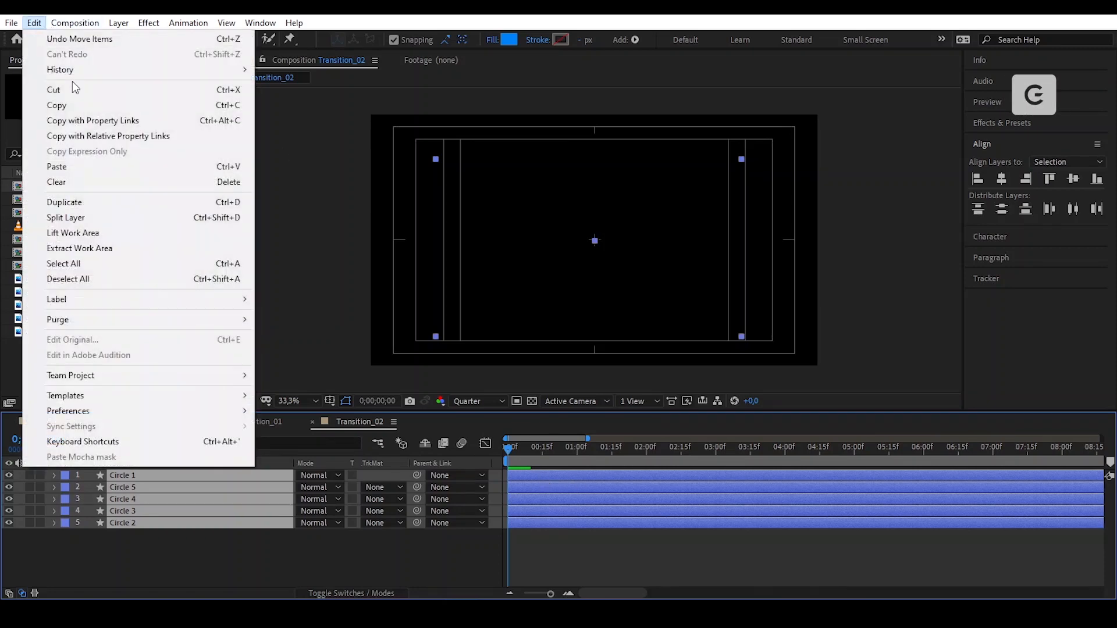
{"action": "left_click", "coordinate": [125, 201]}
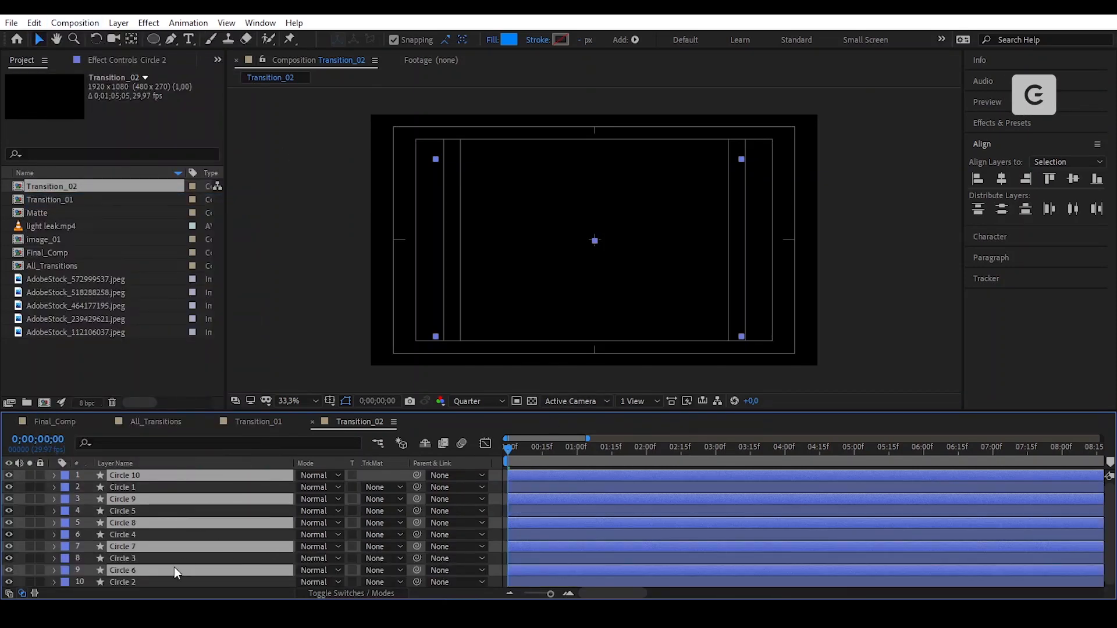
{"action": "left_click_drag", "start_coordinate": [173, 568], "coordinate": [177, 480]}
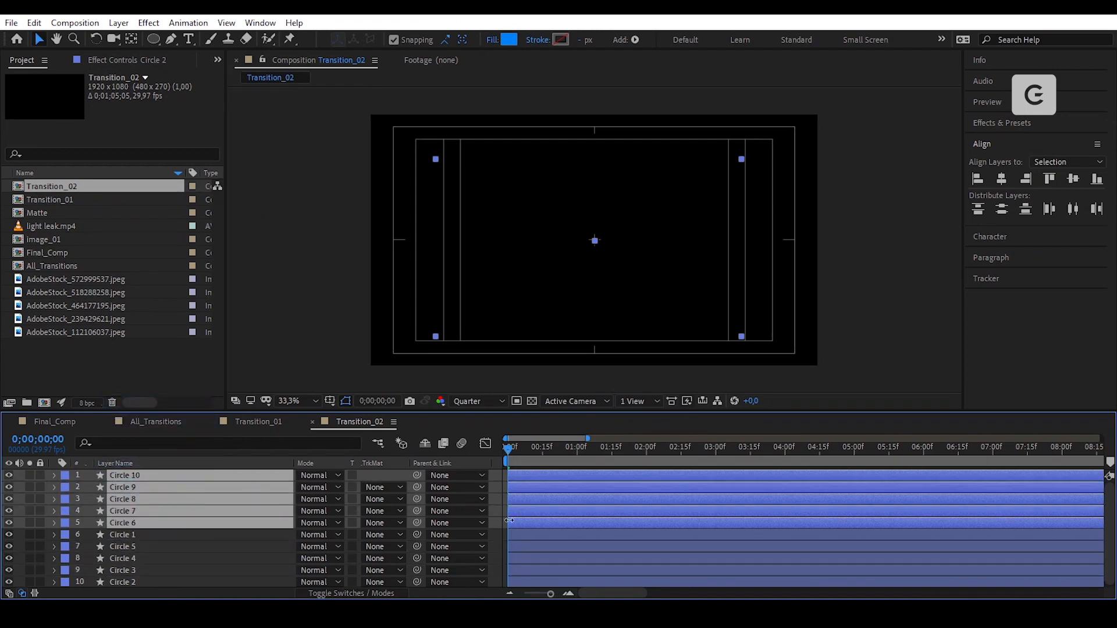
Shift the five circle copies to start at frame 3, split them at frame 6 and delete the remaining parts
{"action": "key", "text": "space"}
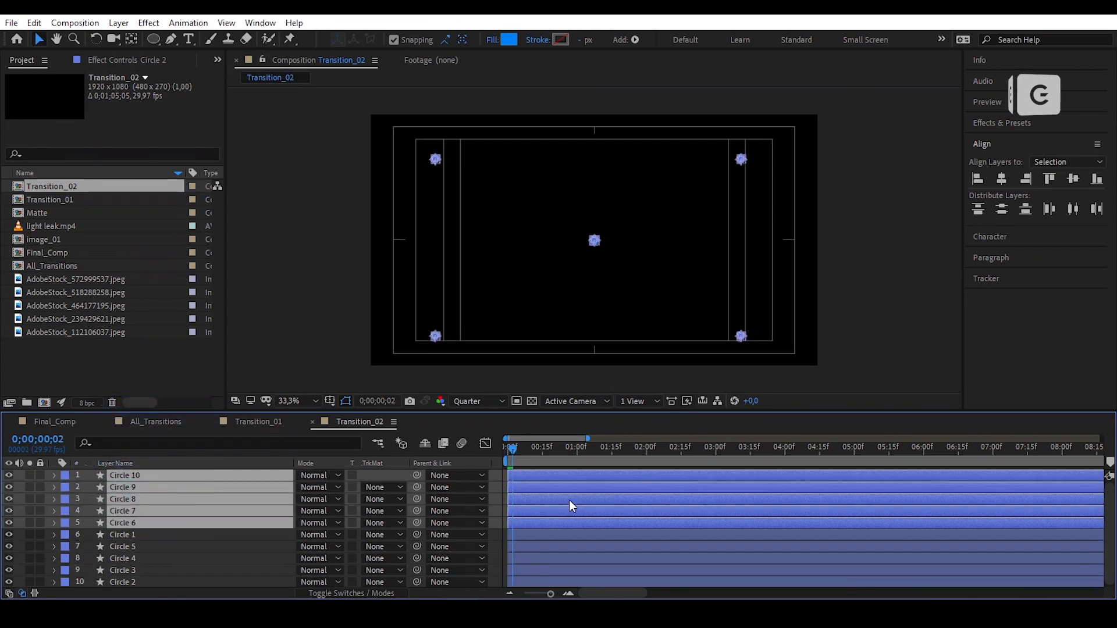
{"action": "key", "text": "bracketleft"}
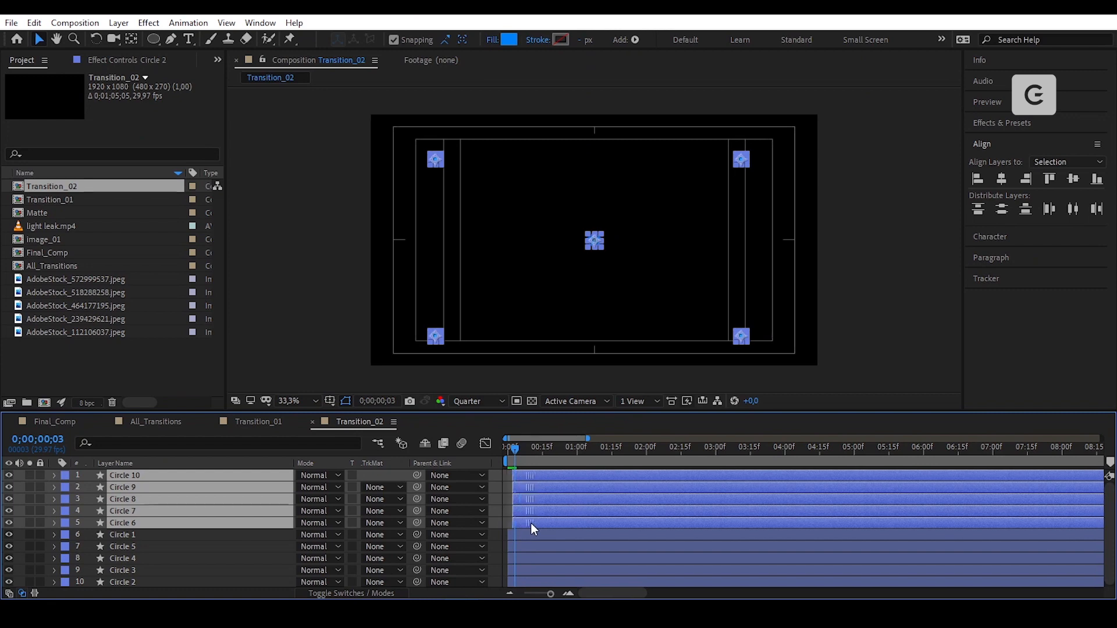
{"action": "key", "text": "space"}
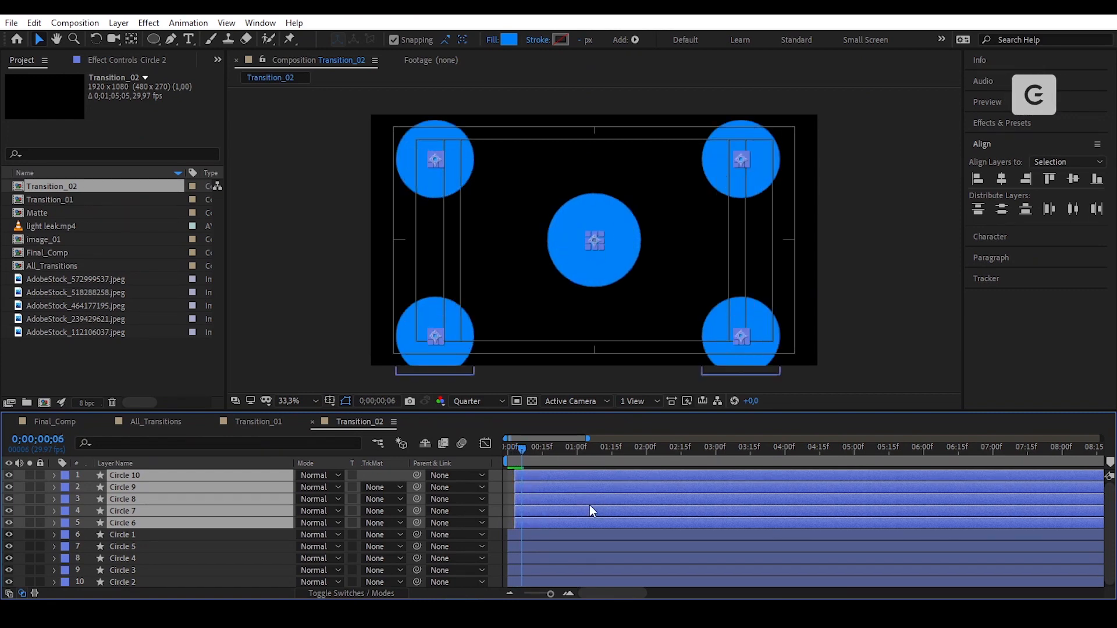
{"action": "left_click", "coordinate": [35, 23]}
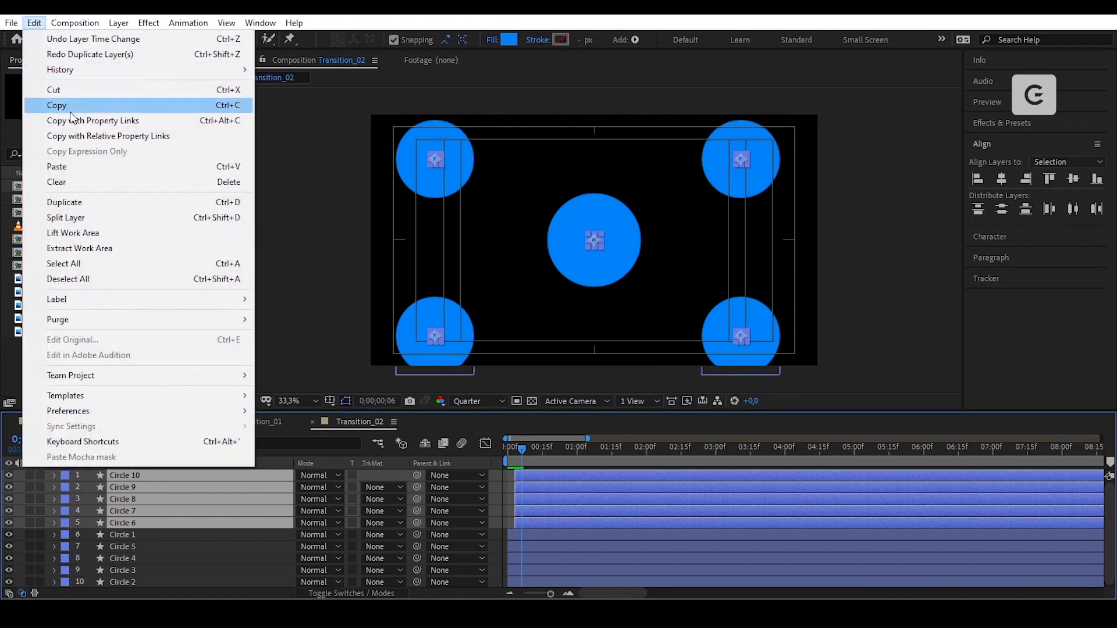
{"action": "left_click", "coordinate": [89, 215]}
{"action": "key", "text": "Delete"}
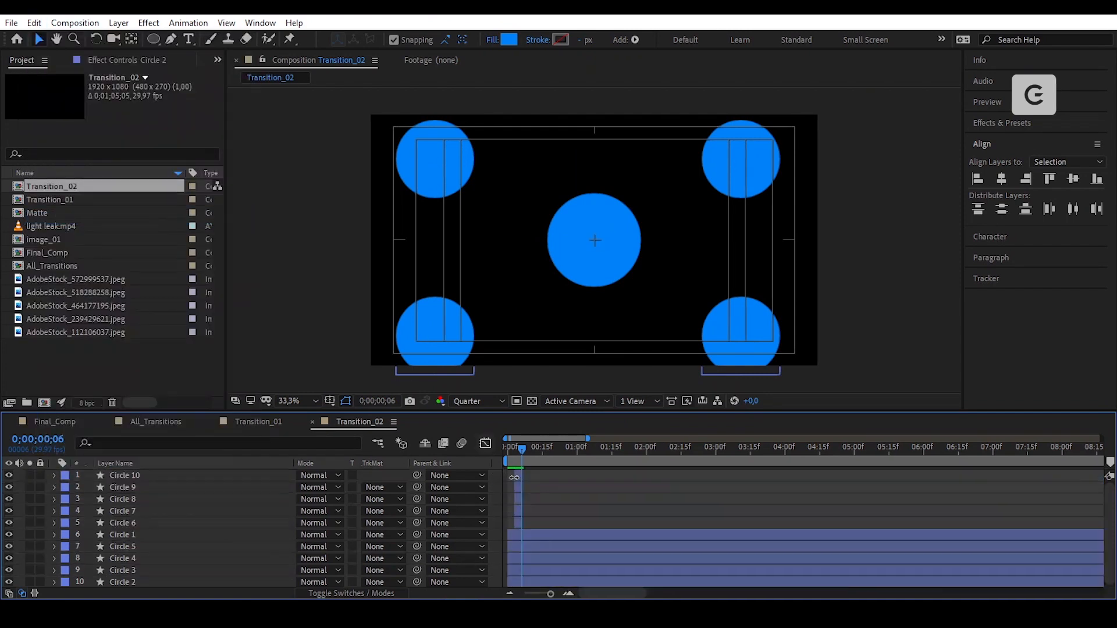
Sequence the five short circle copies end to end, running from Circle 6 up to Circle 10
{"action": "left_click", "coordinate": [519, 524]}
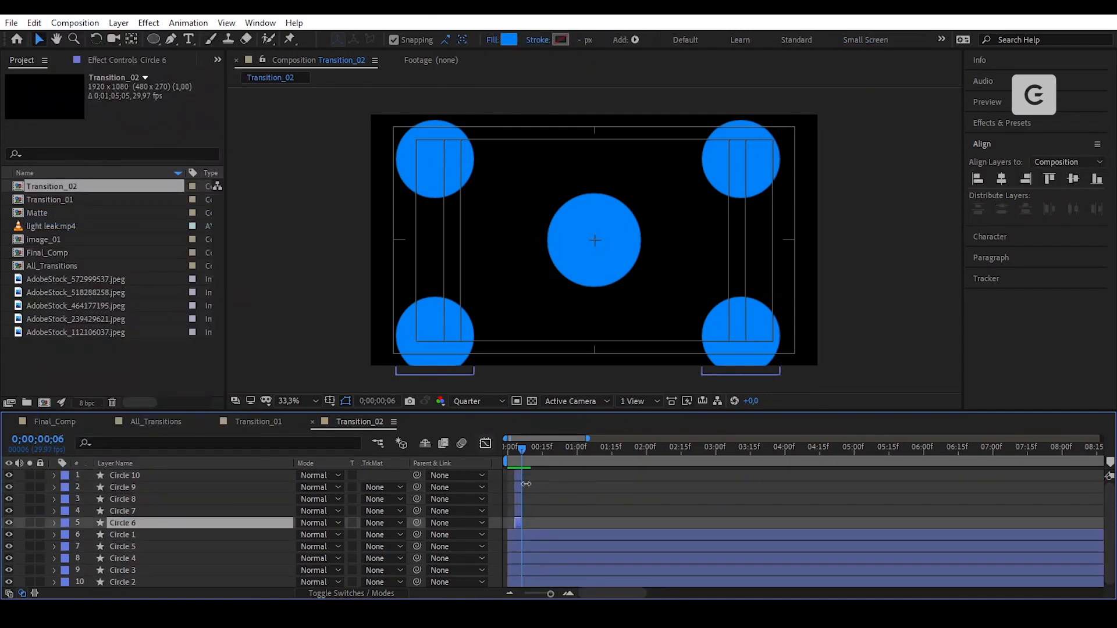
{"action": "left_click", "coordinate": [525, 480], "text": "shift"}
{"action": "right_click", "coordinate": [525, 480]}
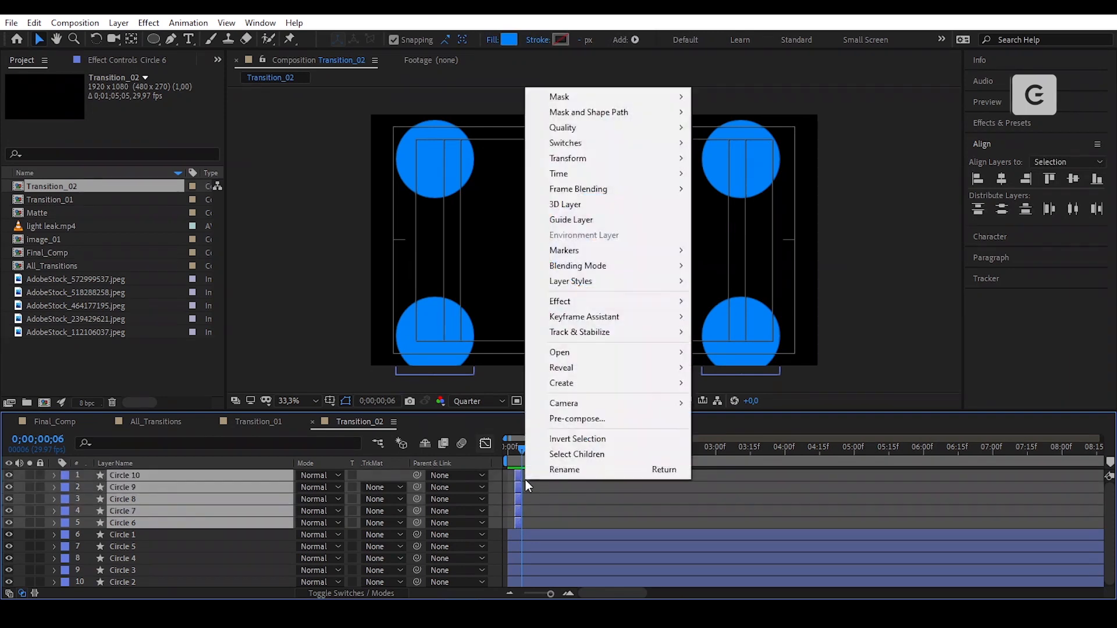
{"action": "mouse_move", "coordinate": [686, 319]}
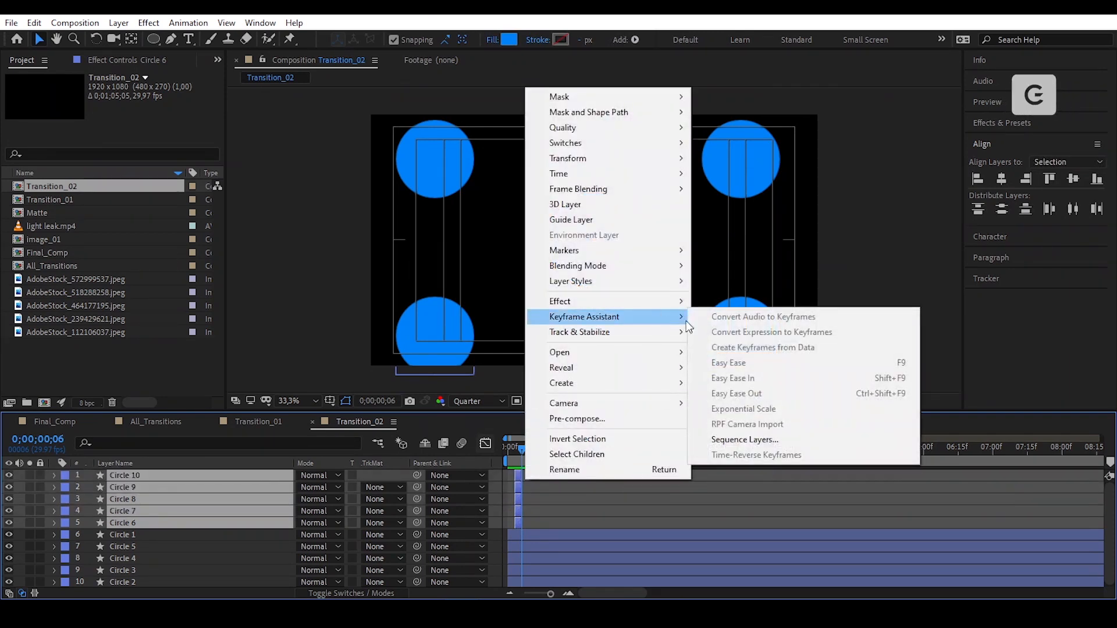
{"action": "left_click", "coordinate": [798, 439]}
{"action": "left_click", "coordinate": [599, 349]}
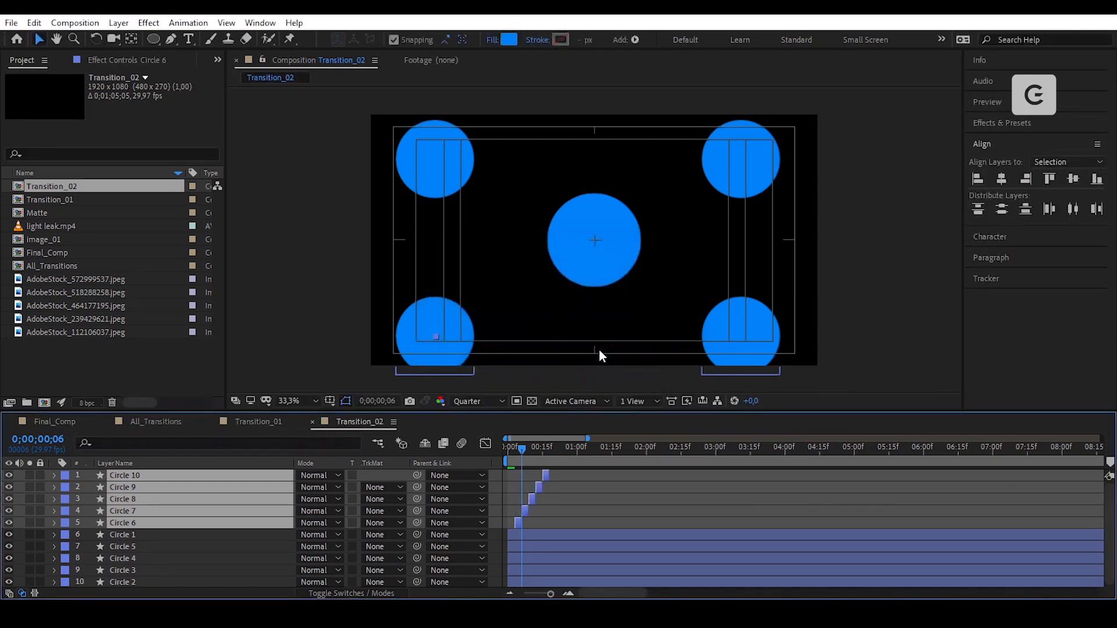
Extend the ends of the Circle 6 to Circle 10 layers to about 7.5 seconds and hide the title/action safe guides
{"action": "left_click_drag", "start_coordinate": [542, 489], "coordinate": [1049, 494]}
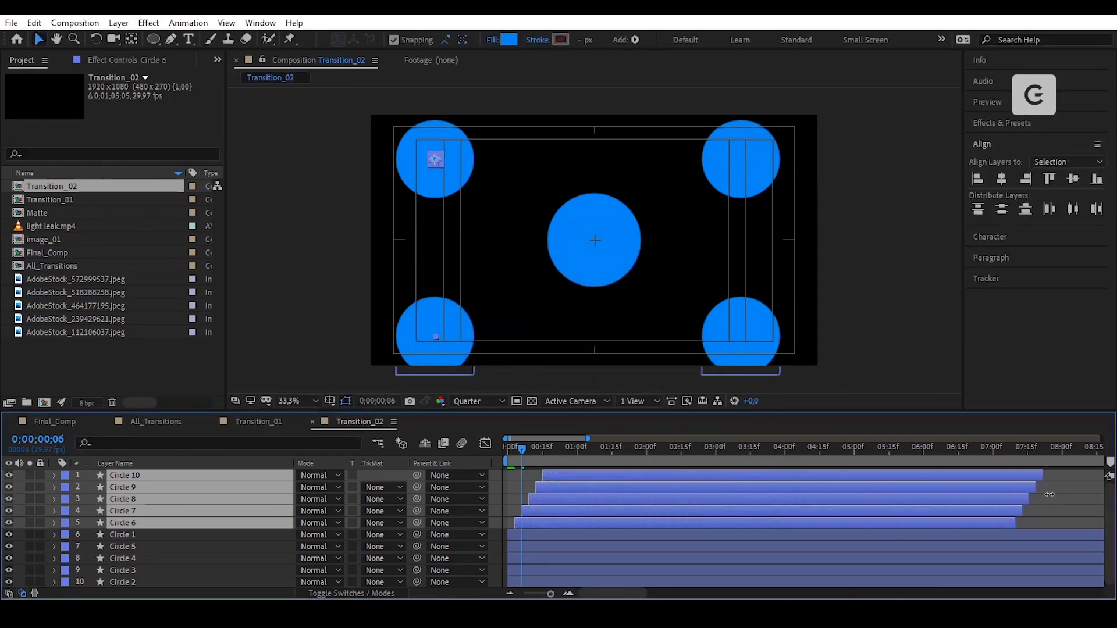
{"action": "left_click", "coordinate": [330, 401]}
{"action": "left_click", "coordinate": [352, 419]}
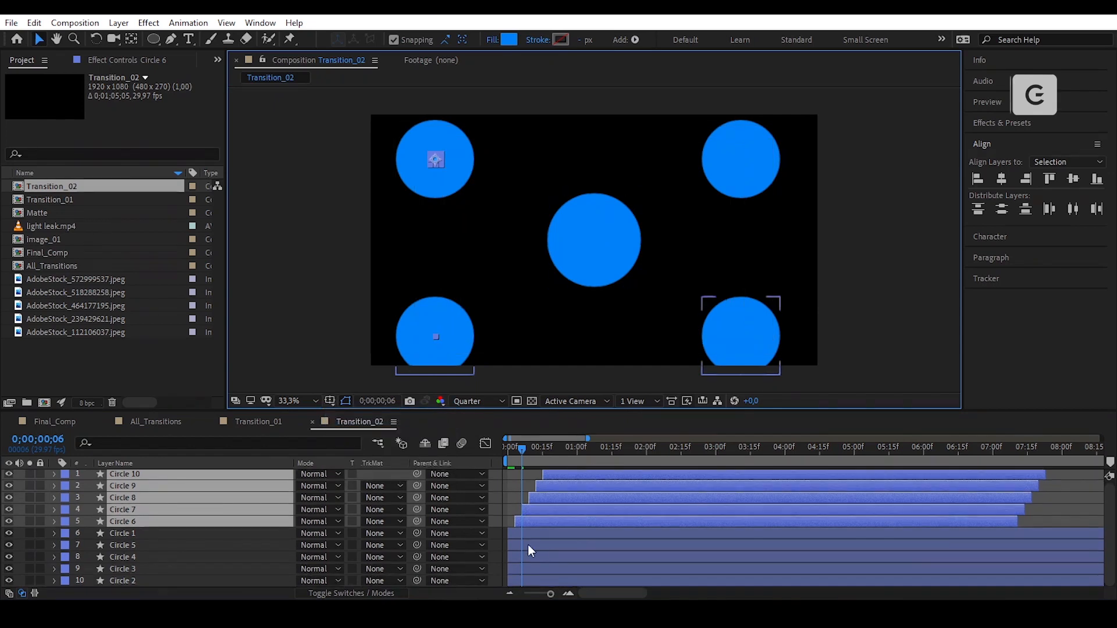
Split the five original circle layers at frame 3 and delete the remaining parts
{"action": "left_click_drag", "start_coordinate": [515, 453], "coordinate": [495, 456]}
{"action": "left_click", "coordinate": [535, 581]}
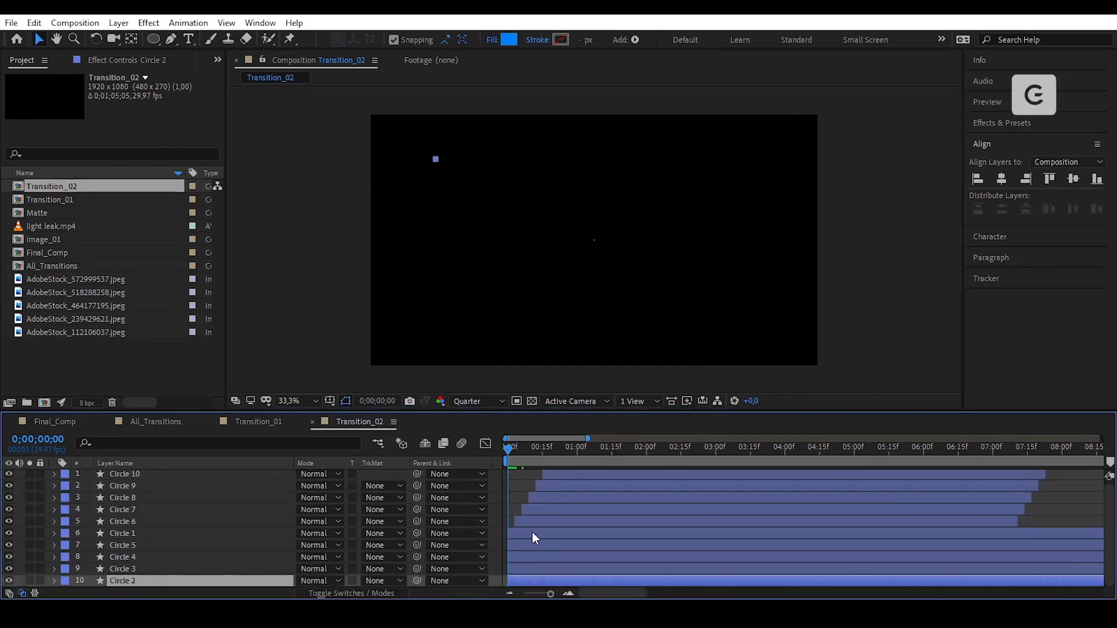
{"action": "left_click", "coordinate": [532, 532], "text": "shift"}
{"action": "key", "text": "Page_Down"}
{"action": "key", "text": "Page_Down"}
{"action": "key", "text": "Page_Down"}
{"action": "left_click", "coordinate": [34, 23]}
{"action": "left_click", "coordinate": [135, 221]}
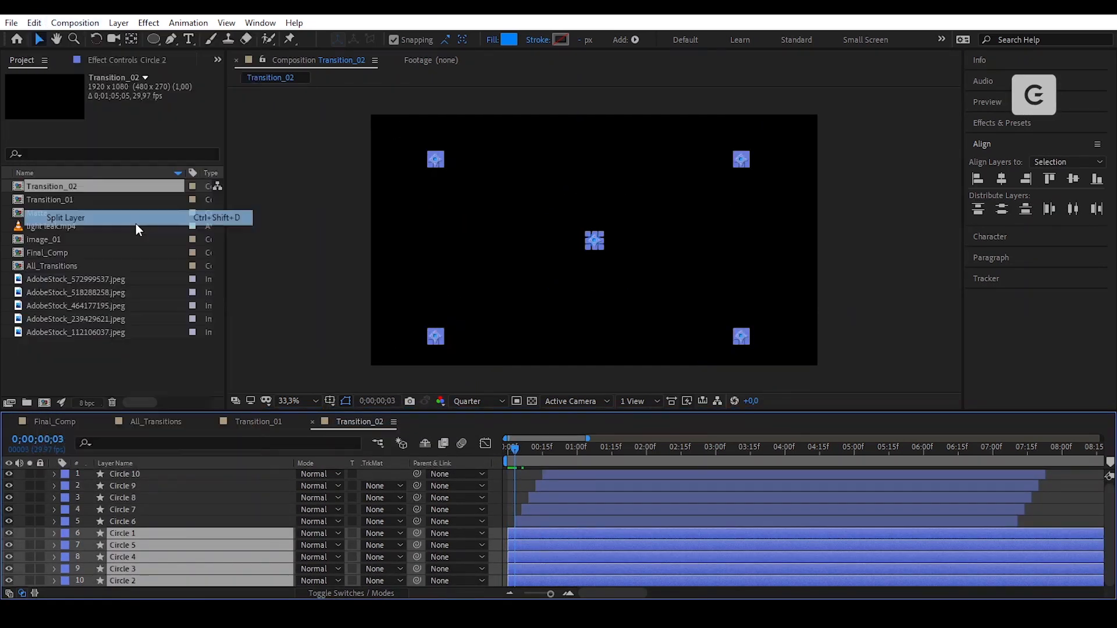
{"action": "key", "text": "Delete"}
Sequence the original circles end to end from Circle 2 up to Circle 1, and extend their ends to about 8 seconds
{"action": "left_click", "coordinate": [535, 580]}
{"action": "left_click", "coordinate": [541, 532], "text": "shift"}
{"action": "right_click", "coordinate": [540, 533]}
{"action": "mouse_move", "coordinate": [574, 372]}
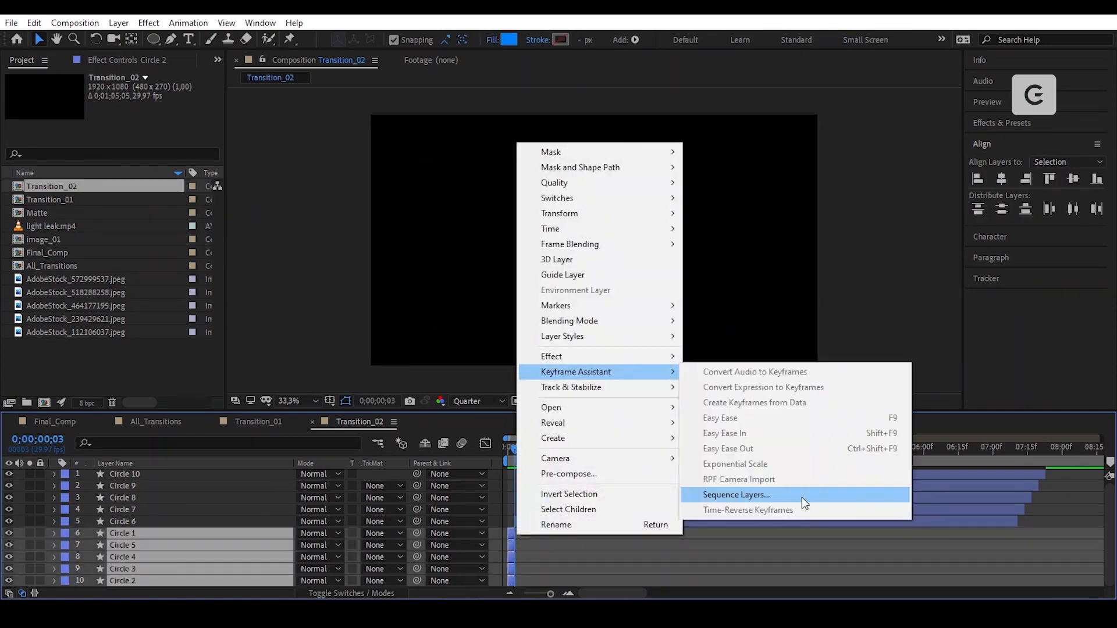
{"action": "left_click", "coordinate": [801, 498]}
{"action": "left_click", "coordinate": [581, 344]}
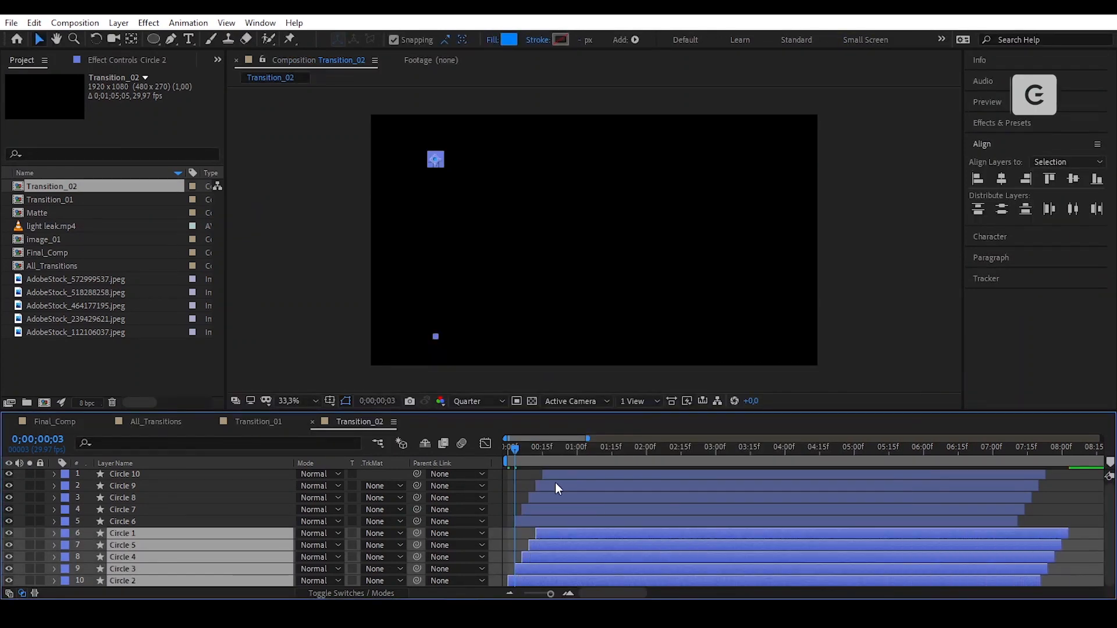
{"action": "left_click", "coordinate": [521, 485]}
{"action": "left_click", "coordinate": [584, 522]}
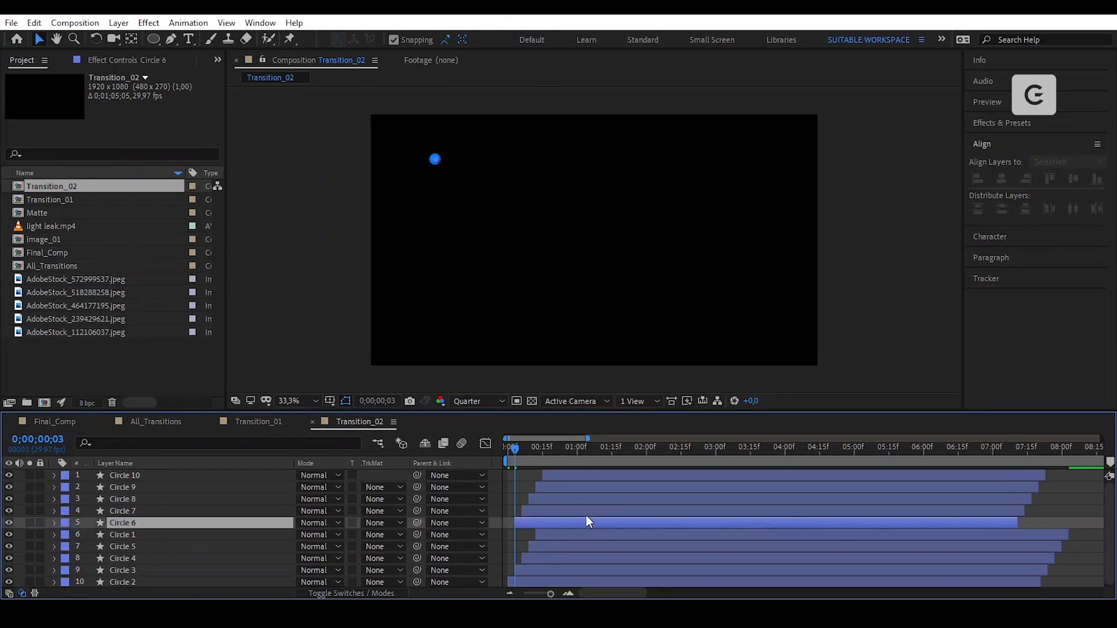
{"action": "left_click", "coordinate": [605, 475], "text": "shift"}
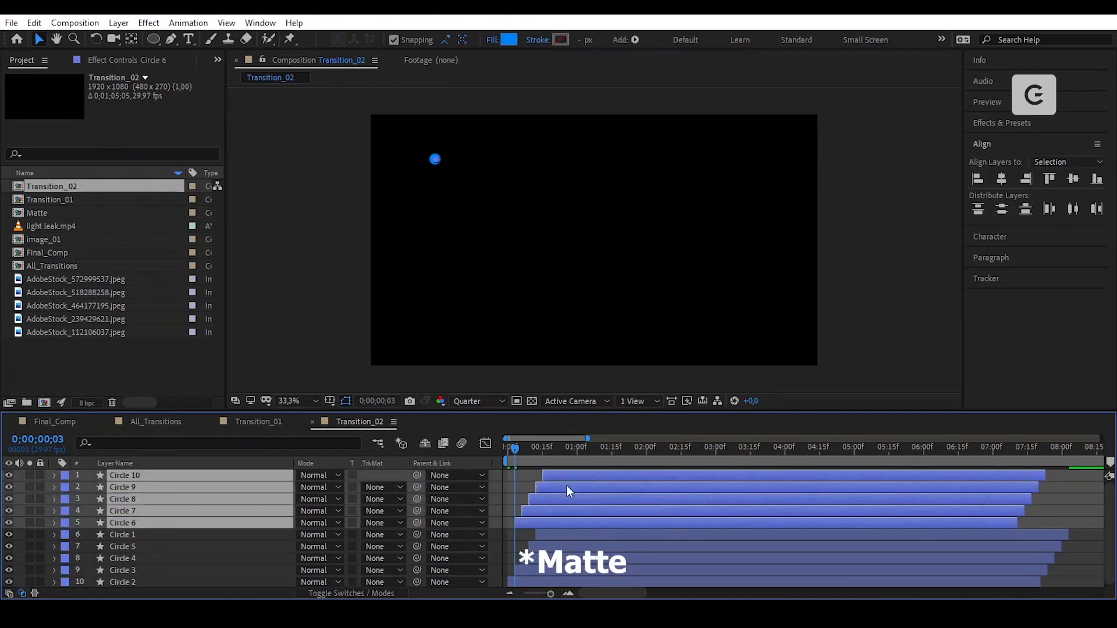
{"action": "left_click", "coordinate": [524, 476]}
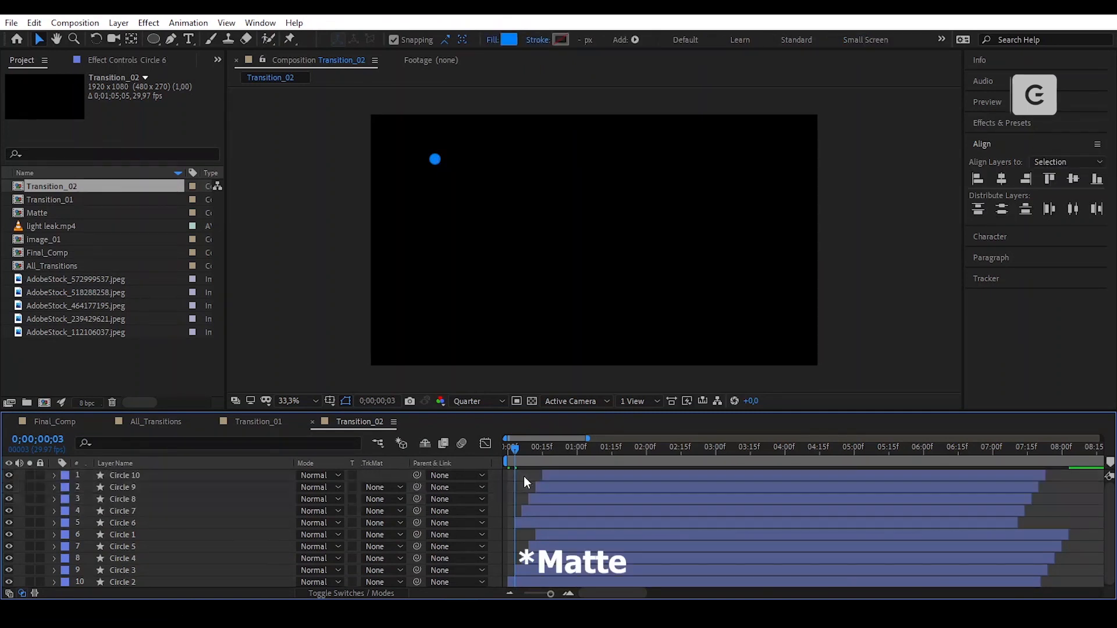
Add AdobeStock_112106037.jpeg above all layers, fit it to the composition width and shift it slightly down
{"action": "left_click", "coordinate": [61, 331]}
{"action": "left_click_drag", "start_coordinate": [18, 336], "coordinate": [191, 473]}
{"action": "right_click", "coordinate": [615, 164]}
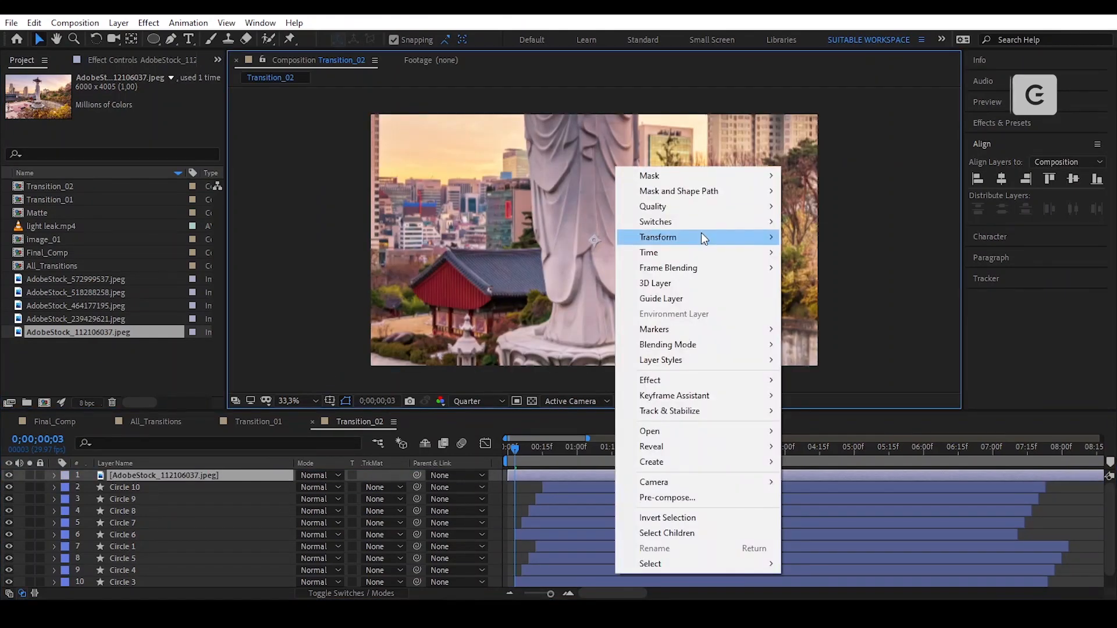
{"action": "mouse_move", "coordinate": [700, 236]}
{"action": "left_click", "coordinate": [844, 438]}
{"action": "left_click_drag", "start_coordinate": [690, 179], "coordinate": [691, 189]}
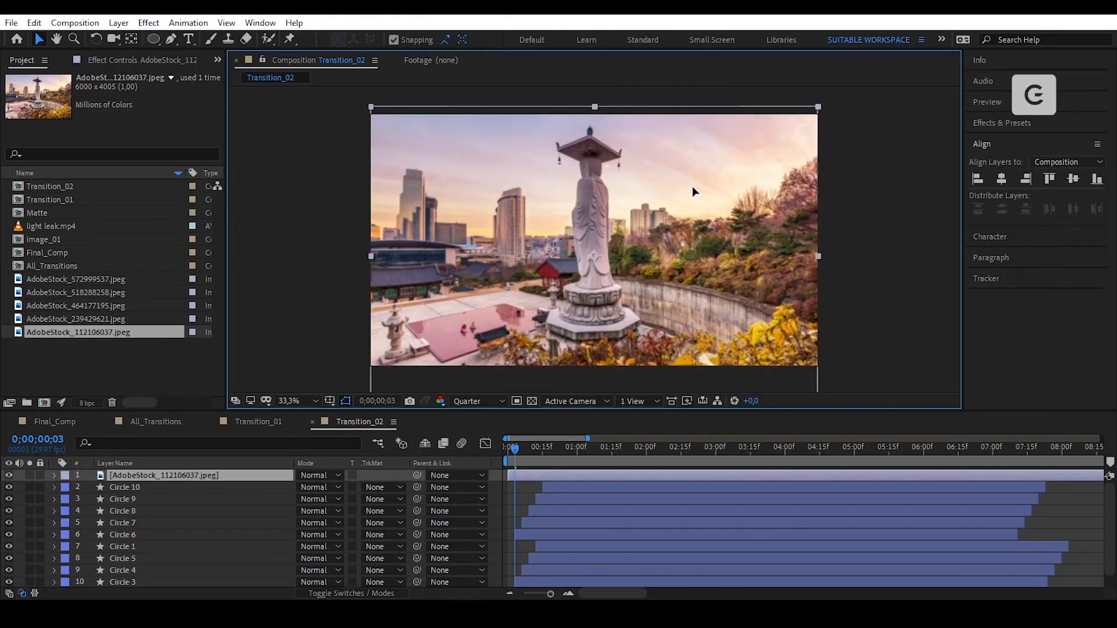
Pre-compose the AdobeStock_112106037.jpeg layer as image_02, moving all attributes into the new composition
{"action": "left_click", "coordinate": [533, 476]}
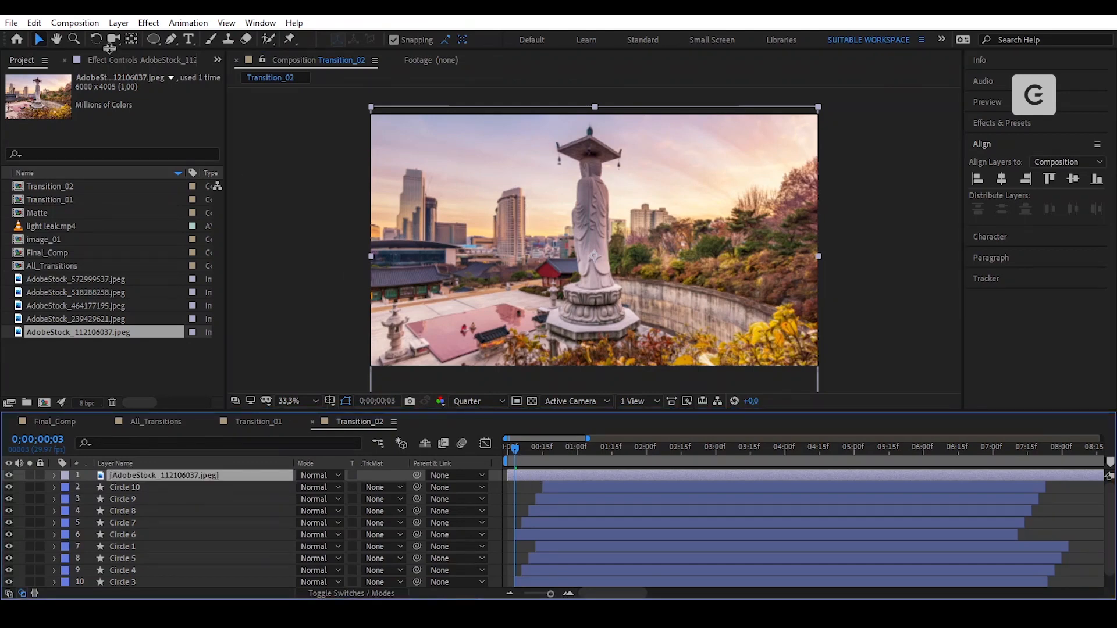
{"action": "left_click", "coordinate": [118, 23]}
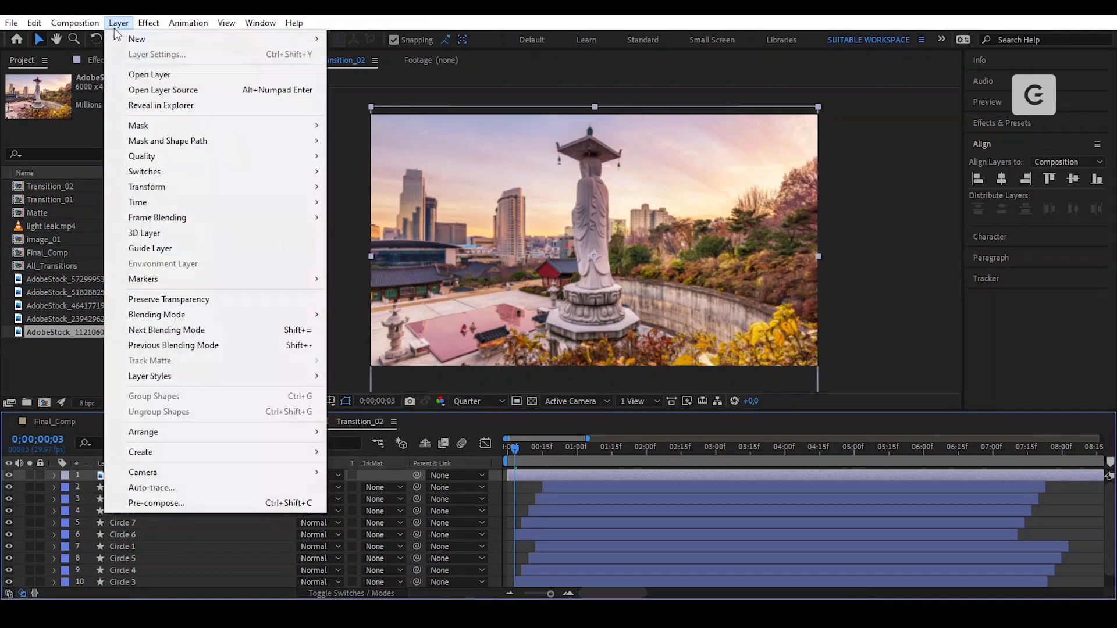
{"action": "left_click", "coordinate": [233, 503]}
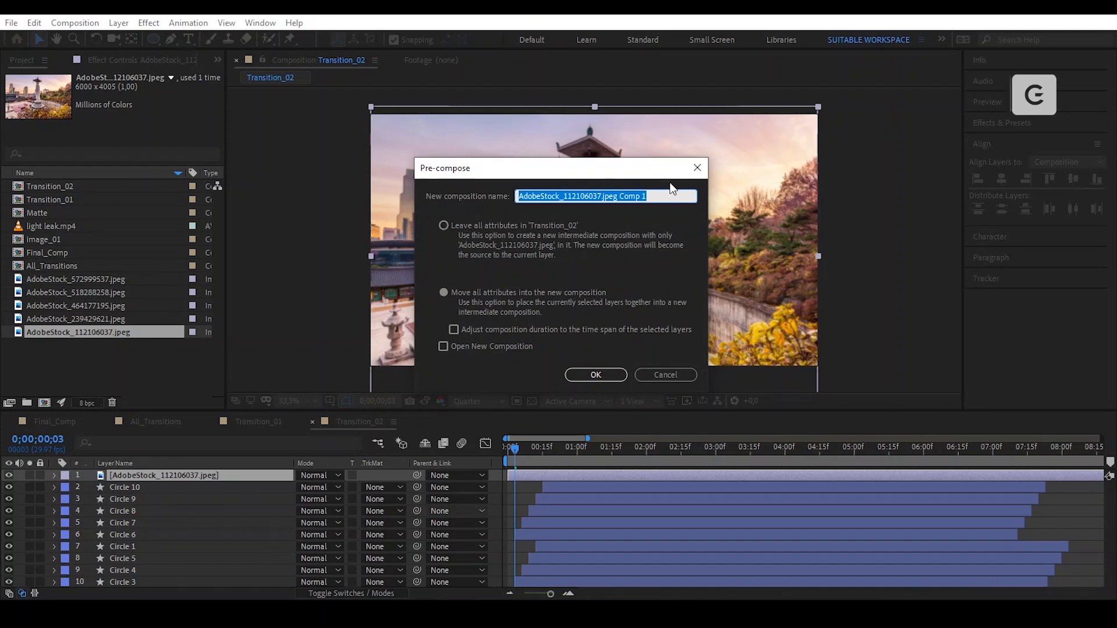
{"action": "type", "text": "image_02"}
{"action": "left_click", "coordinate": [610, 376]}
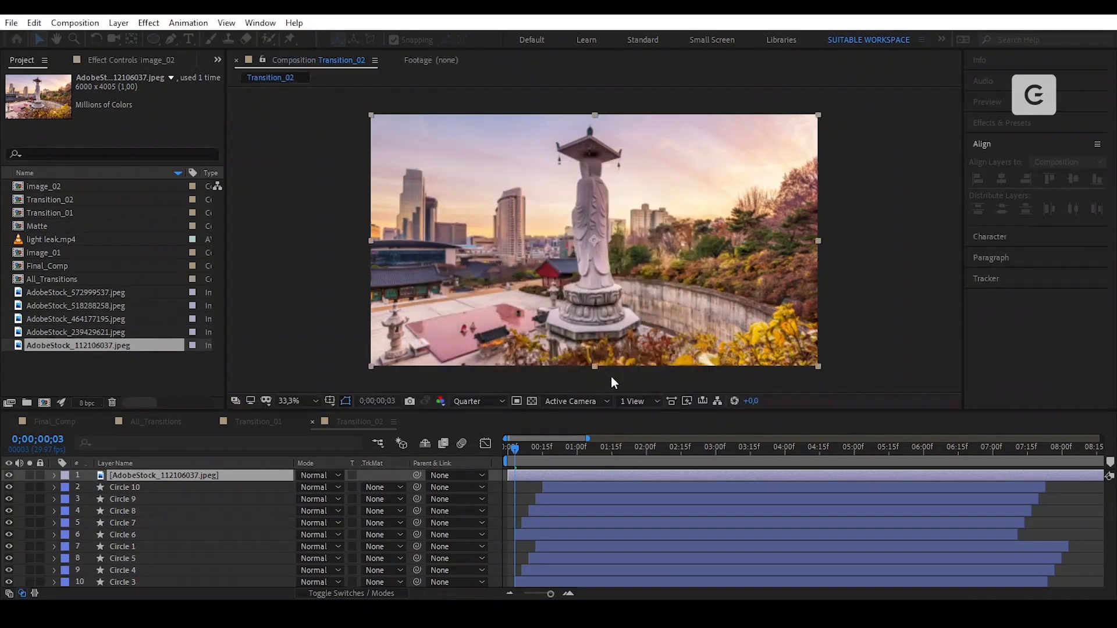
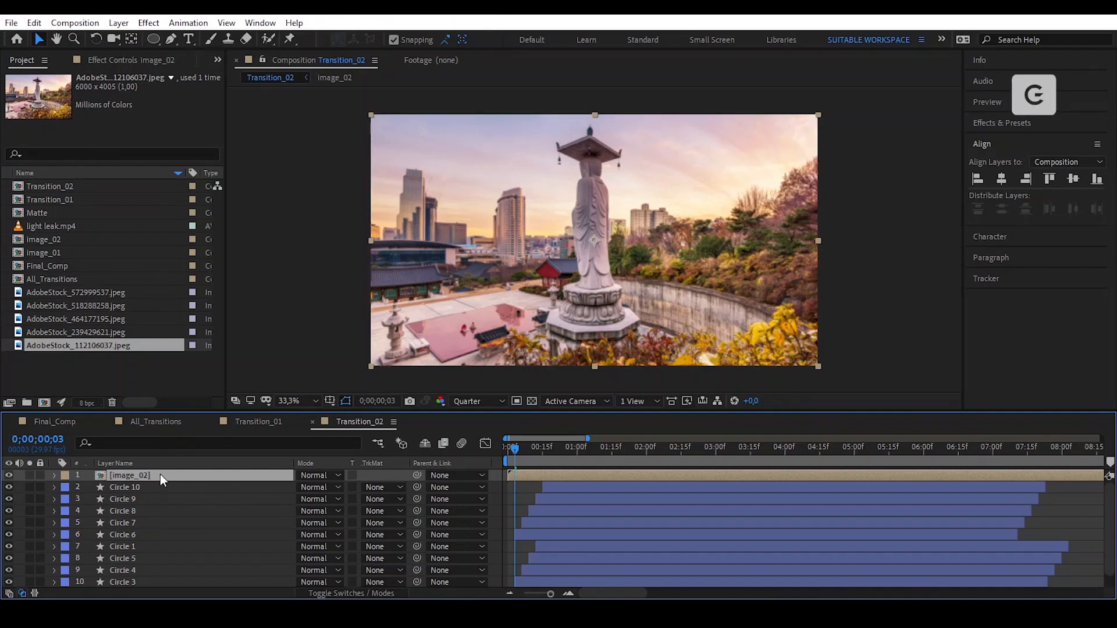
Duplicate the image_02 layer four times and place one image directly below each of Circle 10, 9, 8, 7 and 6
{"action": "key", "text": "ctrl+d"}
{"action": "key", "text": "ctrl+d"}
{"action": "key", "text": "ctrl+d"}
{"action": "key", "text": "ctrl+d"}
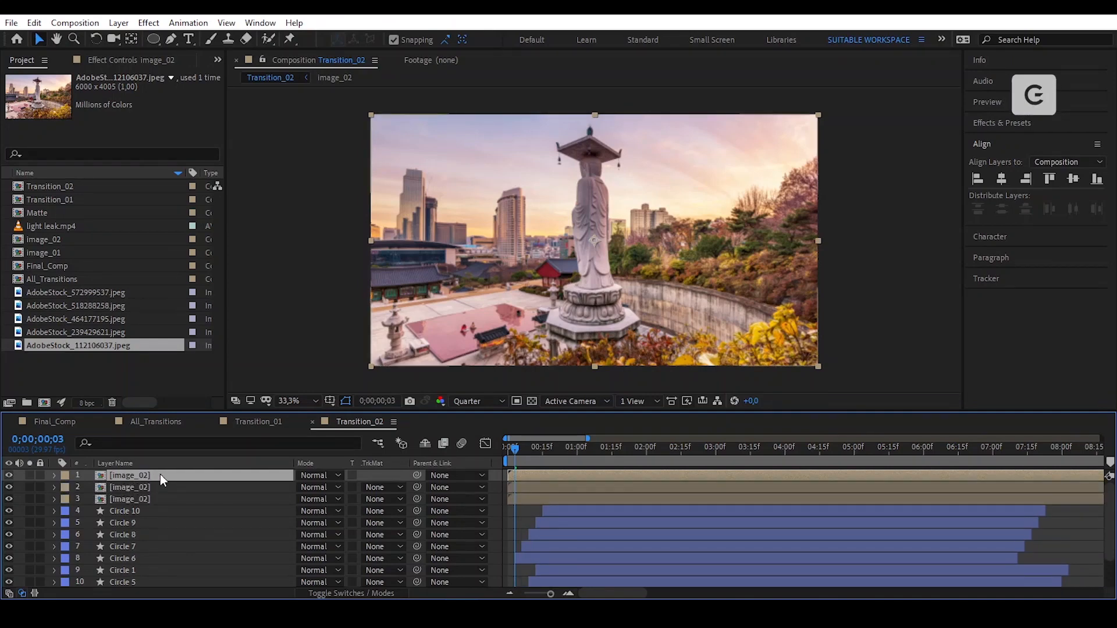
{"action": "left_click_drag", "start_coordinate": [160, 473], "coordinate": [159, 563]}
{"action": "left_click", "coordinate": [151, 476]}
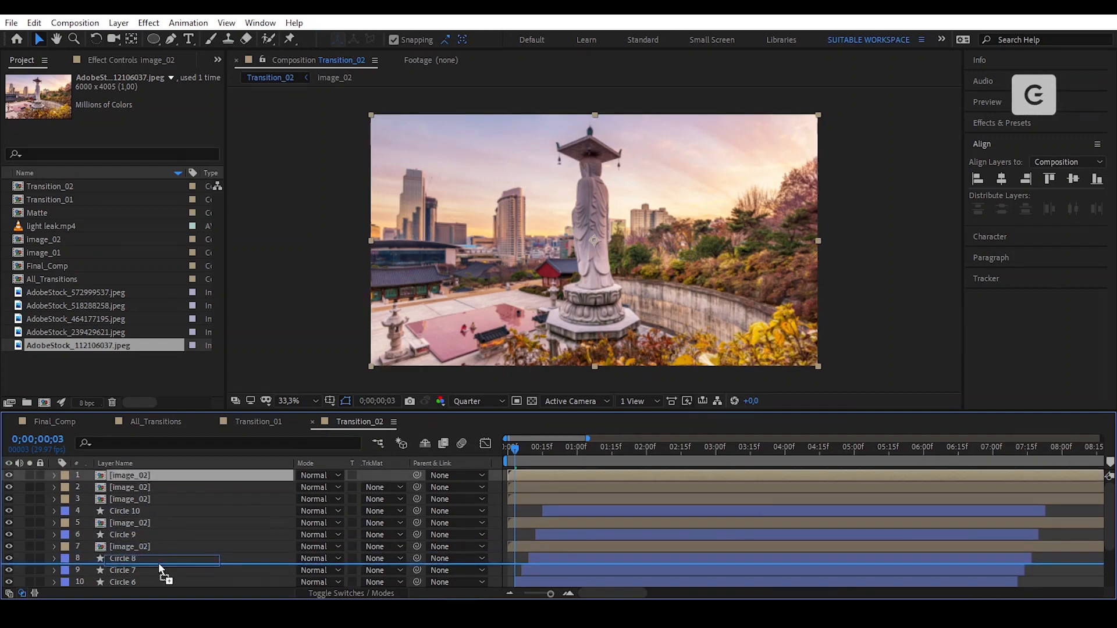
{"action": "left_click_drag", "start_coordinate": [148, 474], "coordinate": [184, 552]}
Set all five image_02 layers to an alpha matte from the circle above each, and scrub the animation to 0;00;01;26
{"action": "left_click", "coordinate": [581, 499], "text": "ctrl"}
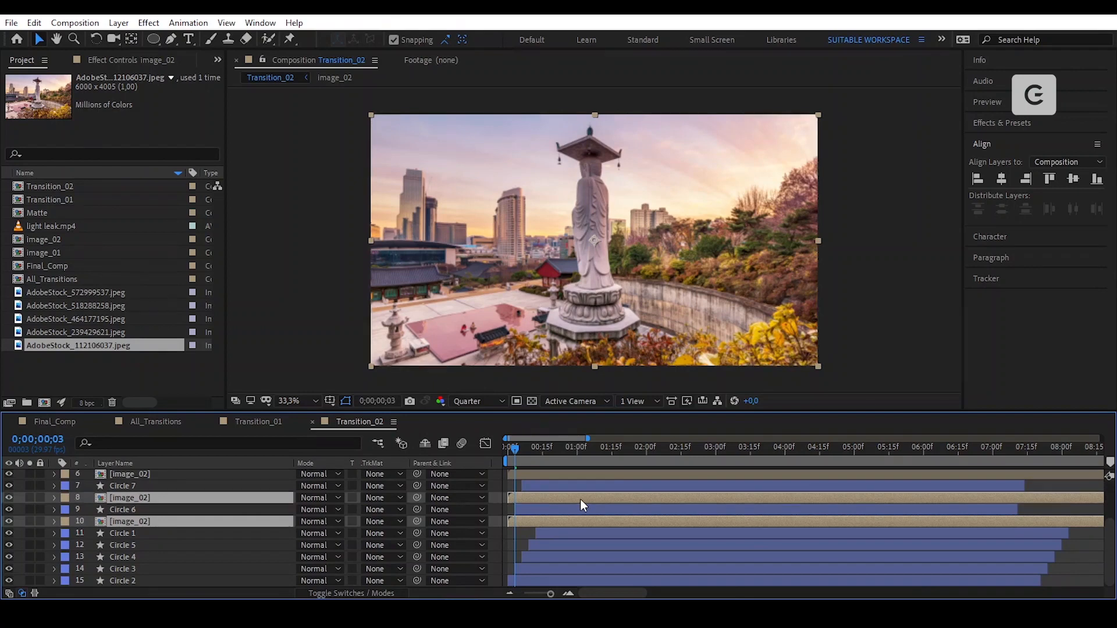
{"action": "scroll", "coordinate": [586, 506], "scroll_direction": "up", "scroll_amount": 3}
{"action": "left_click", "coordinate": [590, 538], "text": "ctrl"}
{"action": "left_click", "coordinate": [598, 511], "text": "ctrl"}
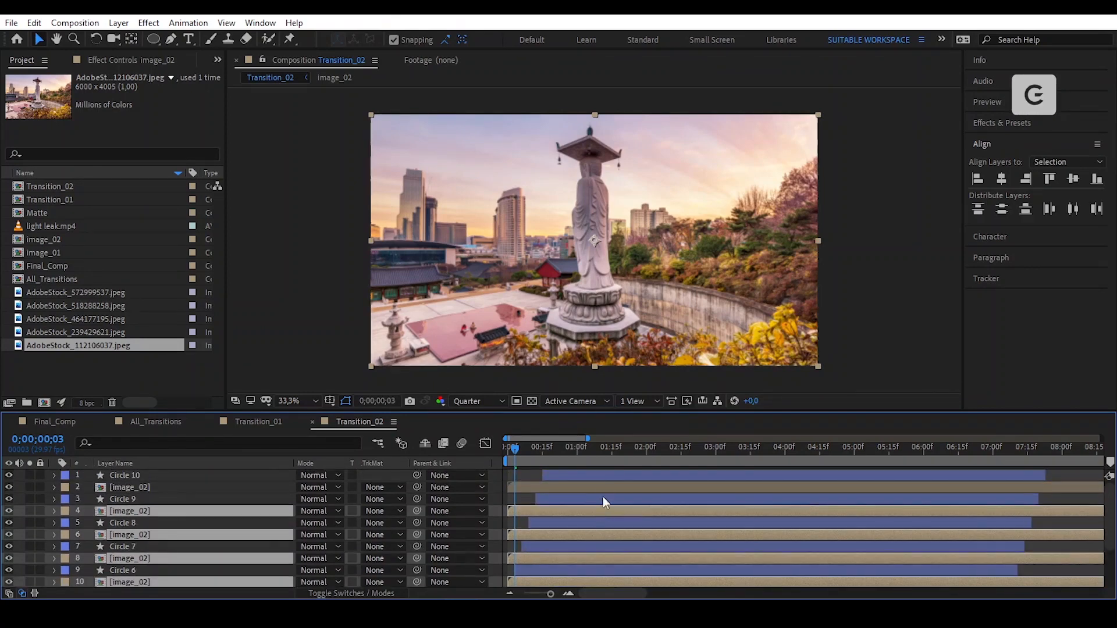
{"action": "left_click", "coordinate": [604, 487], "text": "ctrl"}
{"action": "left_click", "coordinate": [389, 490]}
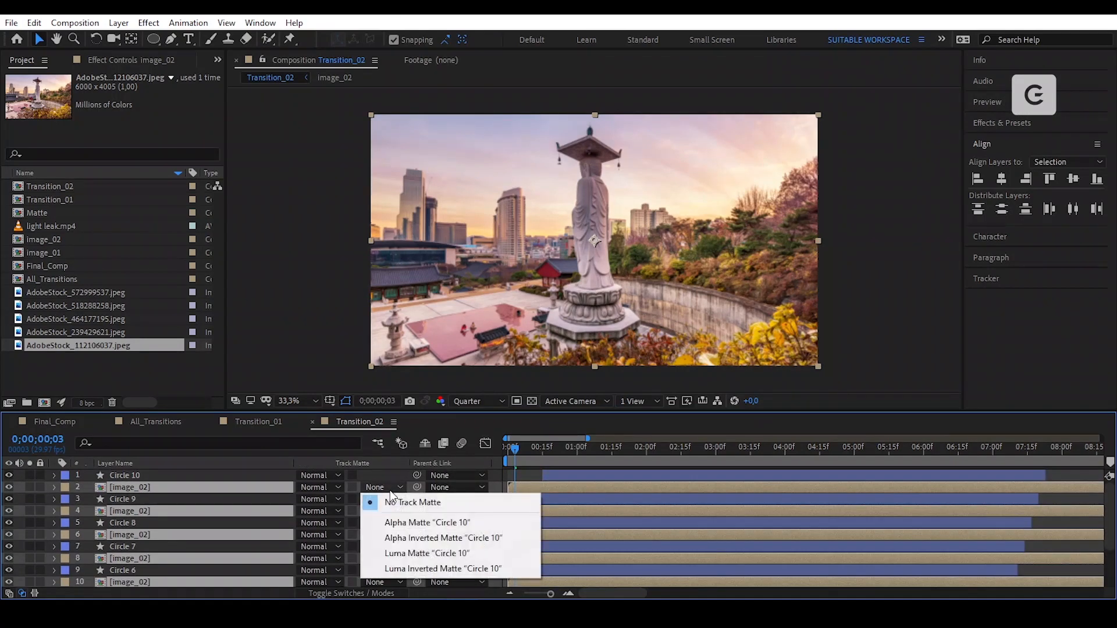
{"action": "left_click", "coordinate": [407, 522]}
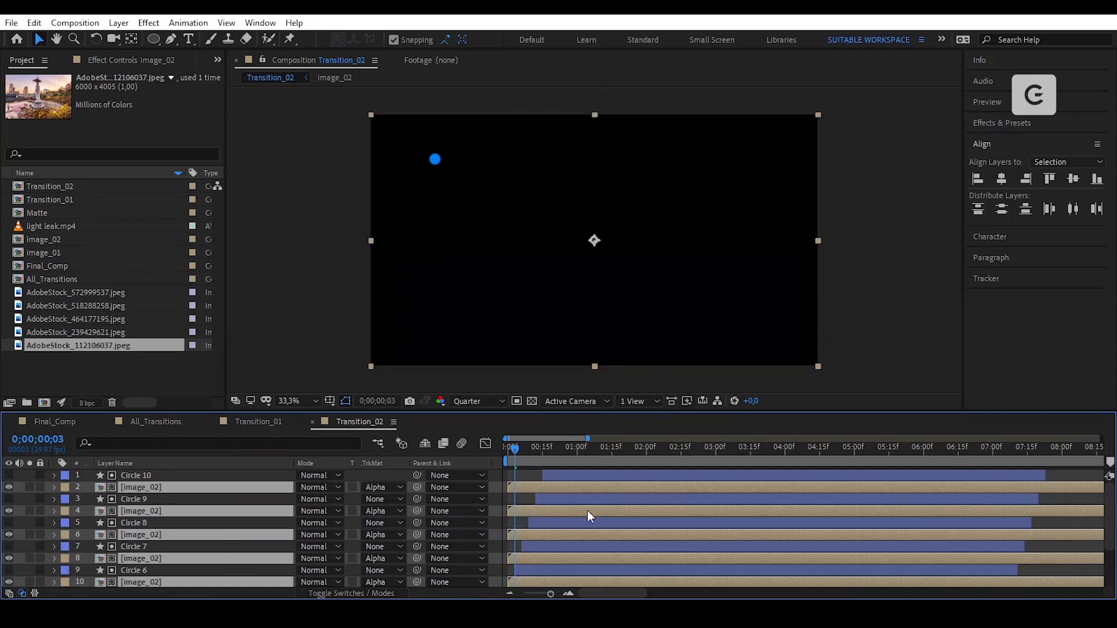
{"action": "left_click", "coordinate": [521, 474]}
{"action": "left_click_drag", "start_coordinate": [516, 449], "coordinate": [644, 464]}
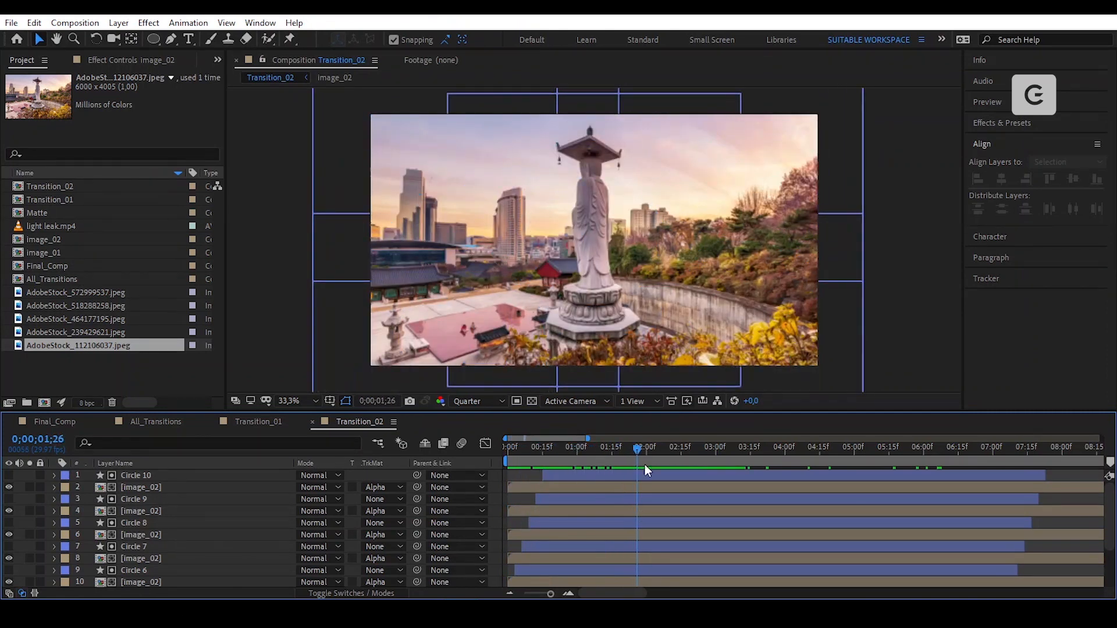
Add Transition_02 above Transition_01 in the All_Transitions composition, starting a few frames before 0;00;01;26
{"action": "left_click", "coordinate": [162, 422]}
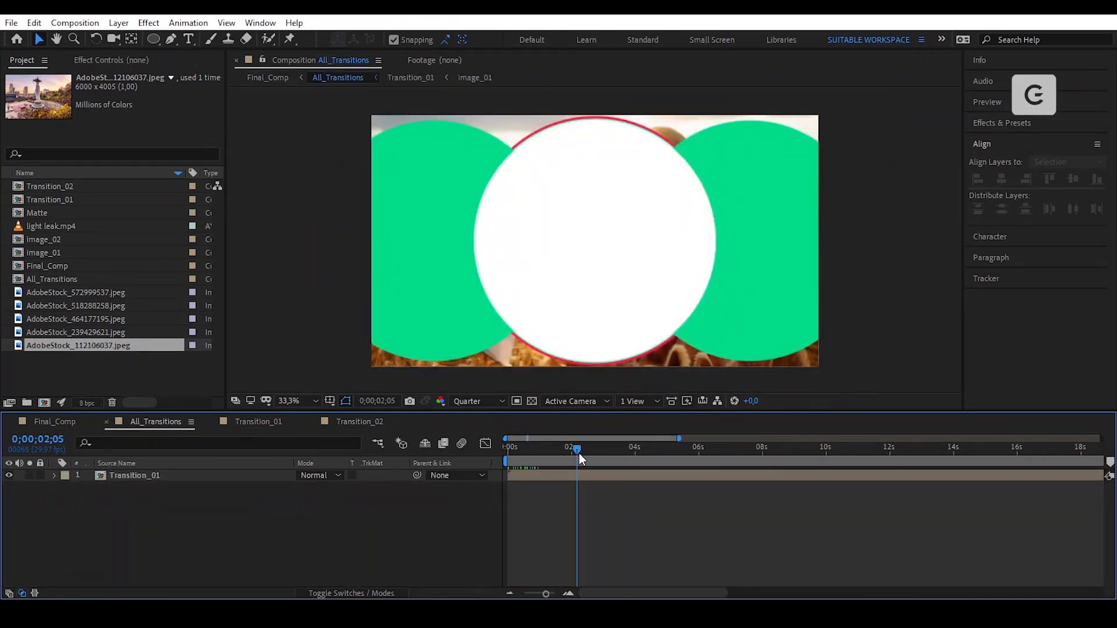
{"action": "left_click_drag", "start_coordinate": [575, 449], "coordinate": [567, 450]}
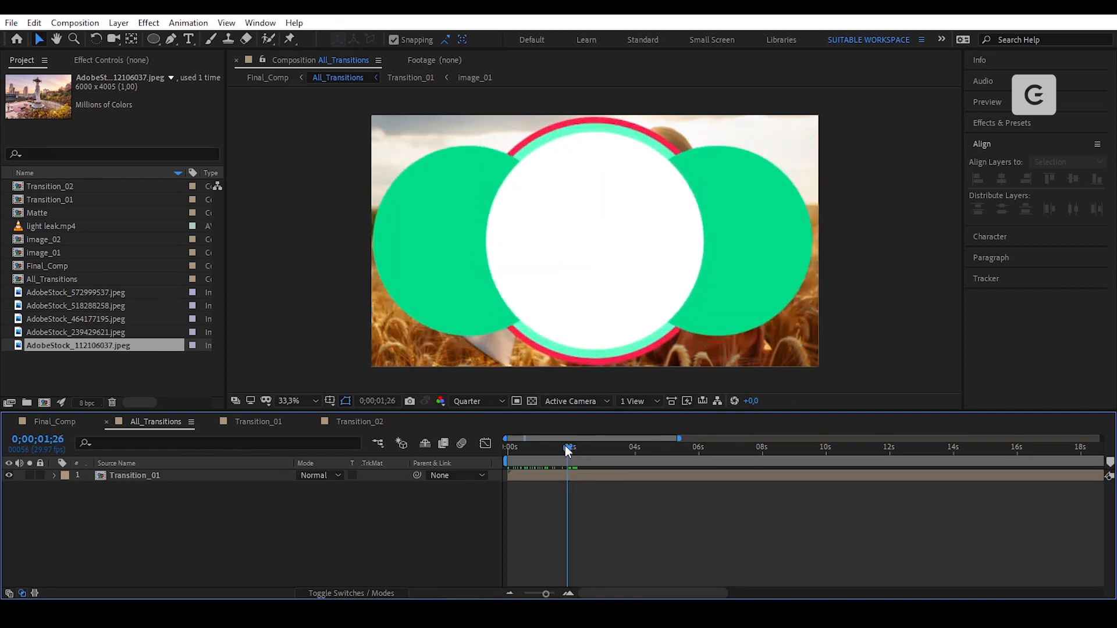
{"action": "left_click", "coordinate": [60, 189]}
{"action": "left_click_drag", "start_coordinate": [37, 188], "coordinate": [558, 474]}
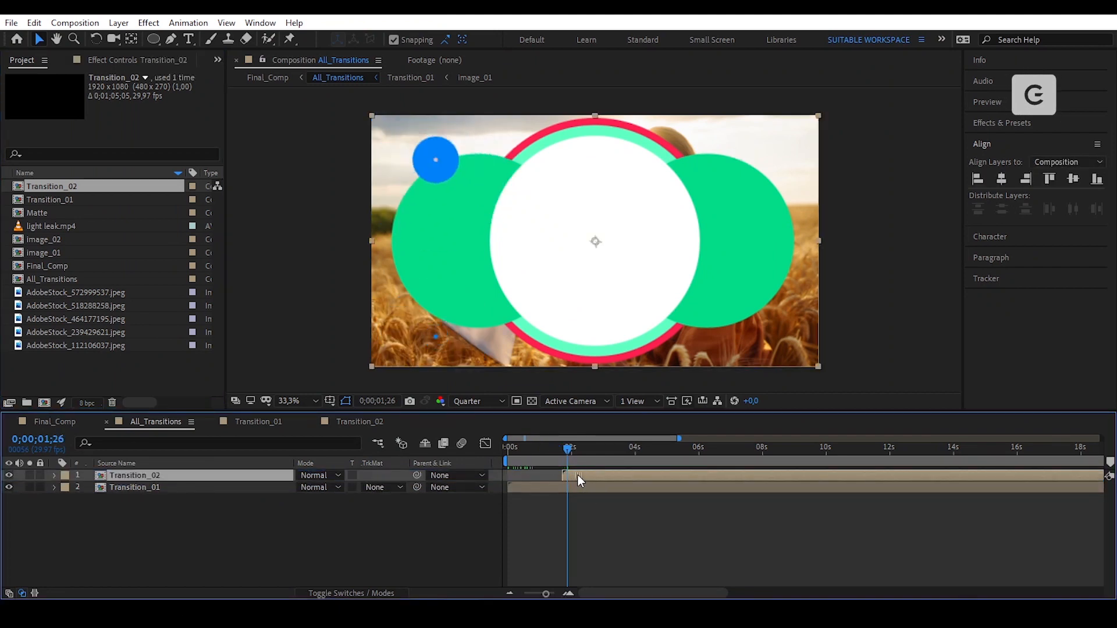
{"action": "left_click_drag", "start_coordinate": [578, 475], "coordinate": [575, 474]}
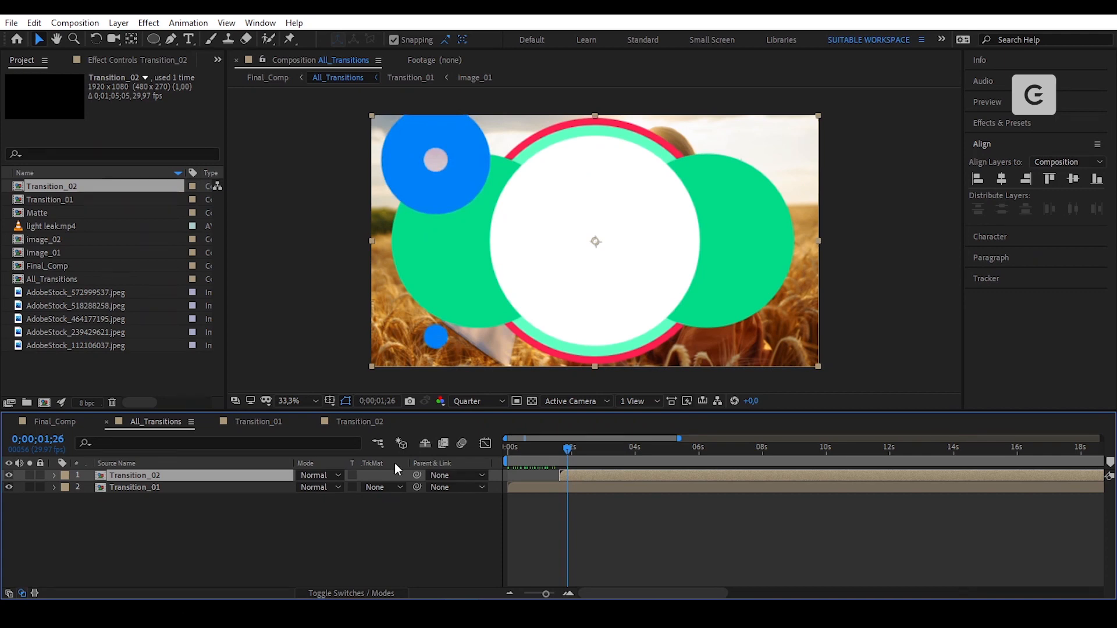
Copy the red Fill effect from the Circle 1 layer in the Transition_01 composition
{"action": "left_click", "coordinate": [373, 421]}
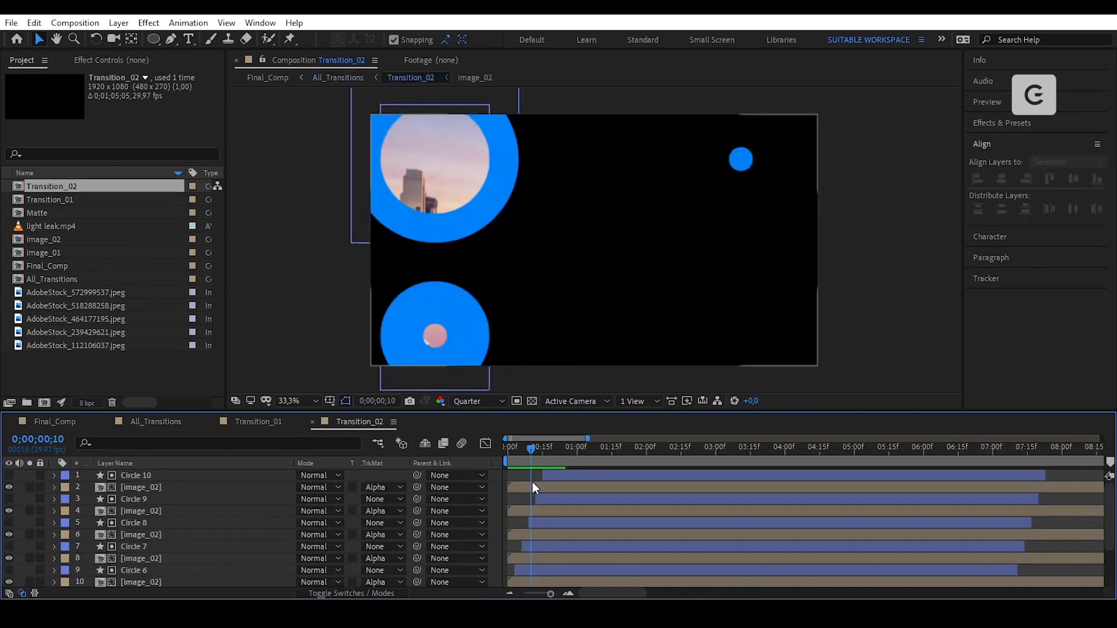
{"action": "left_click", "coordinate": [263, 422]}
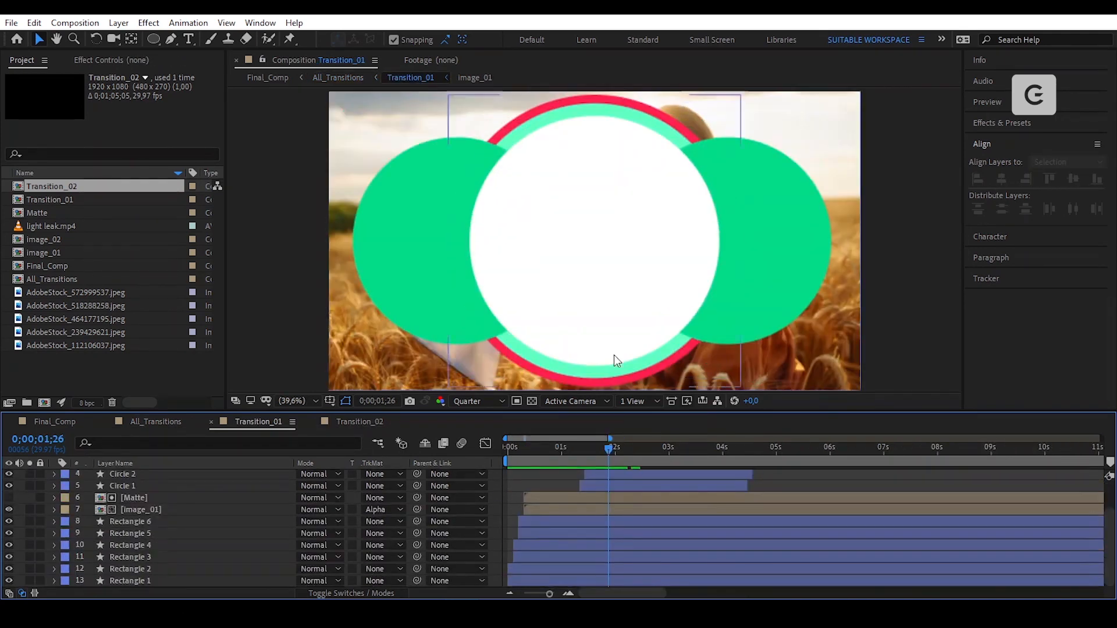
{"action": "left_click", "coordinate": [627, 511]}
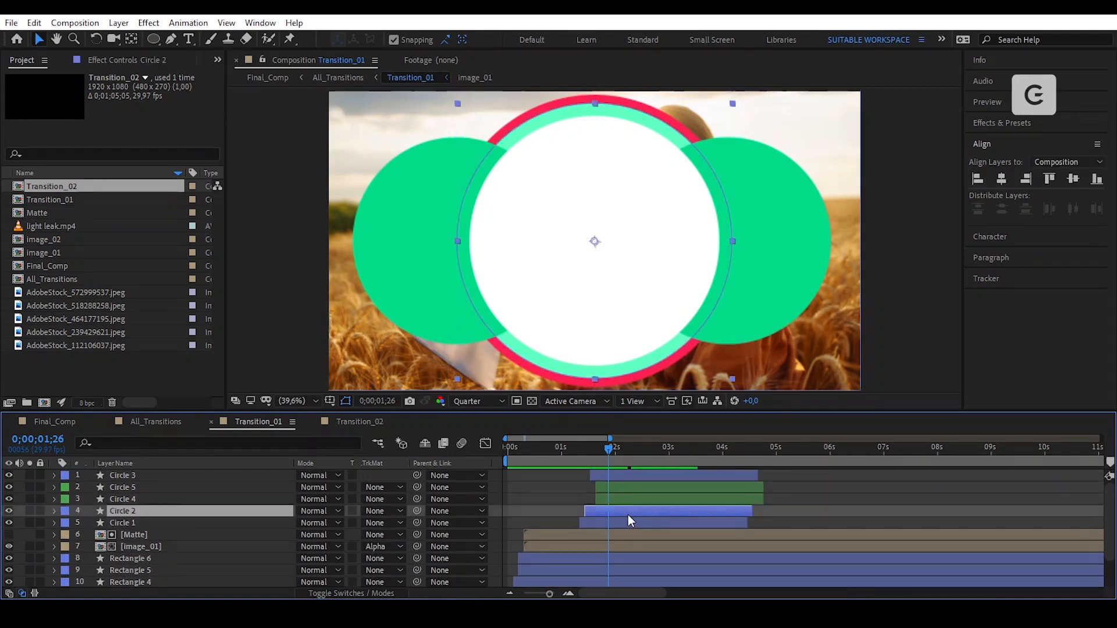
{"action": "left_click", "coordinate": [128, 67]}
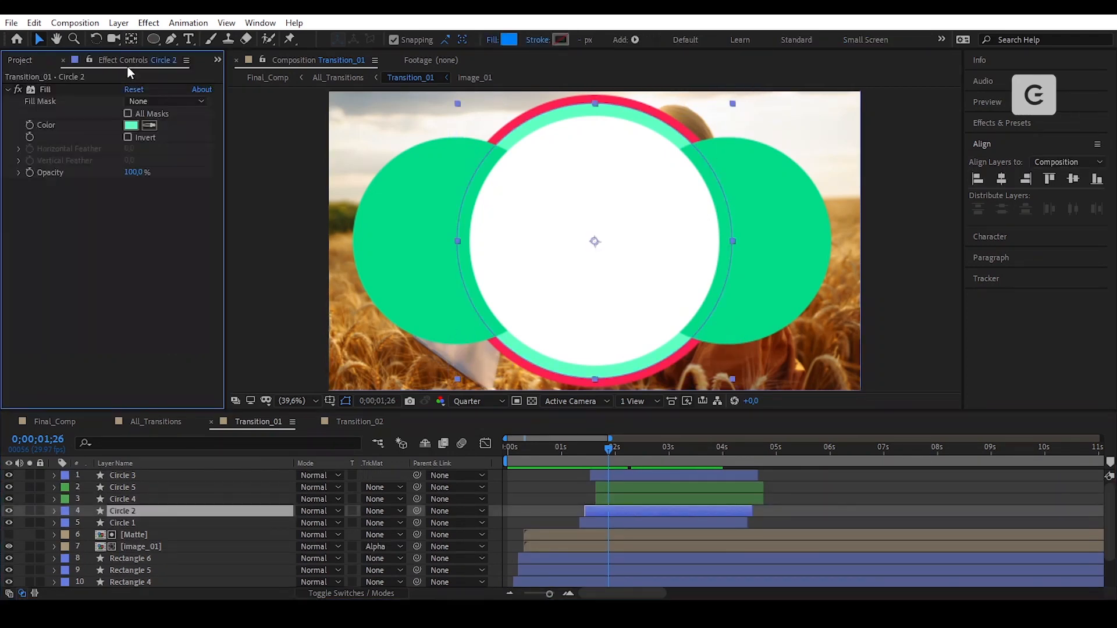
{"action": "left_click", "coordinate": [641, 522]}
{"action": "left_click", "coordinate": [45, 86]}
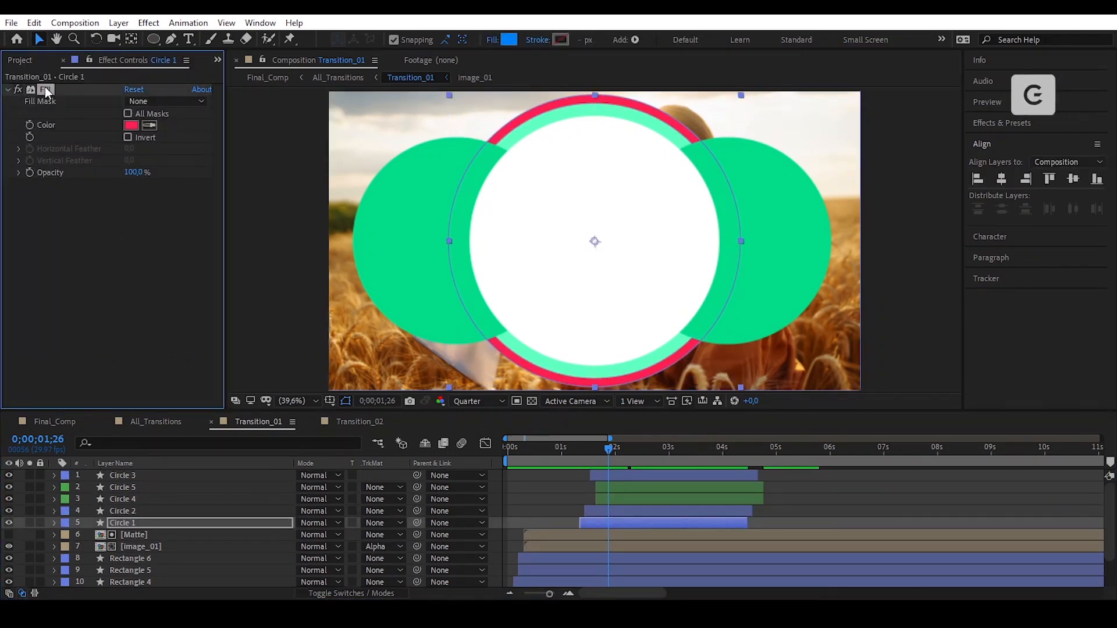
{"action": "left_click", "coordinate": [34, 22]}
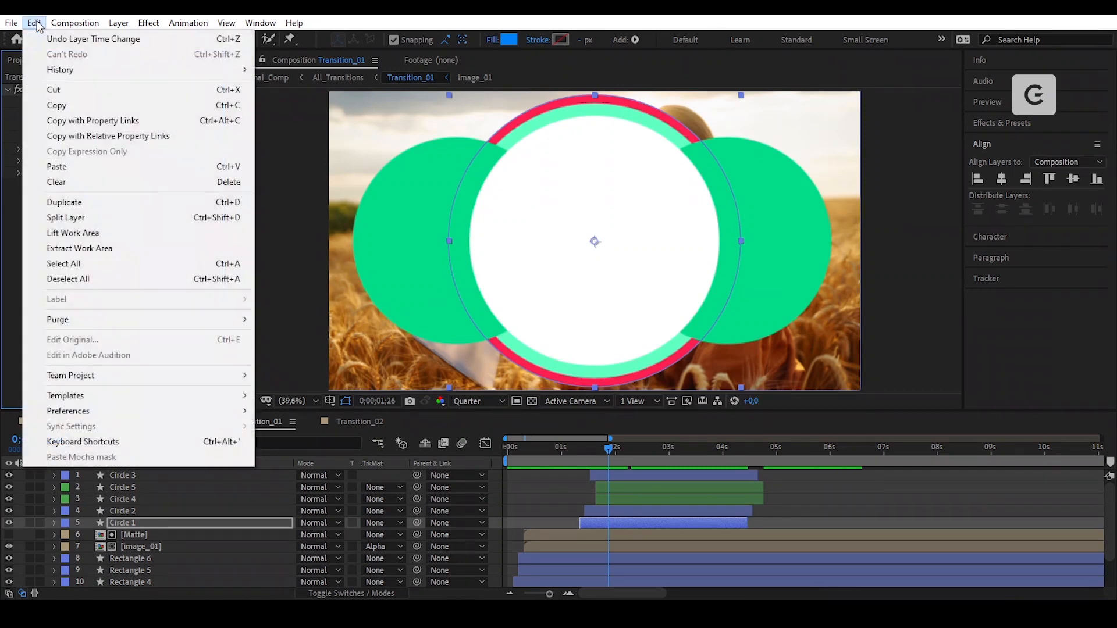
{"action": "left_click", "coordinate": [86, 105]}
Paste the copied Fill effect onto layers Circle 1 to Circle 5 in Transition_02, then deselect them
{"action": "left_click", "coordinate": [354, 422]}
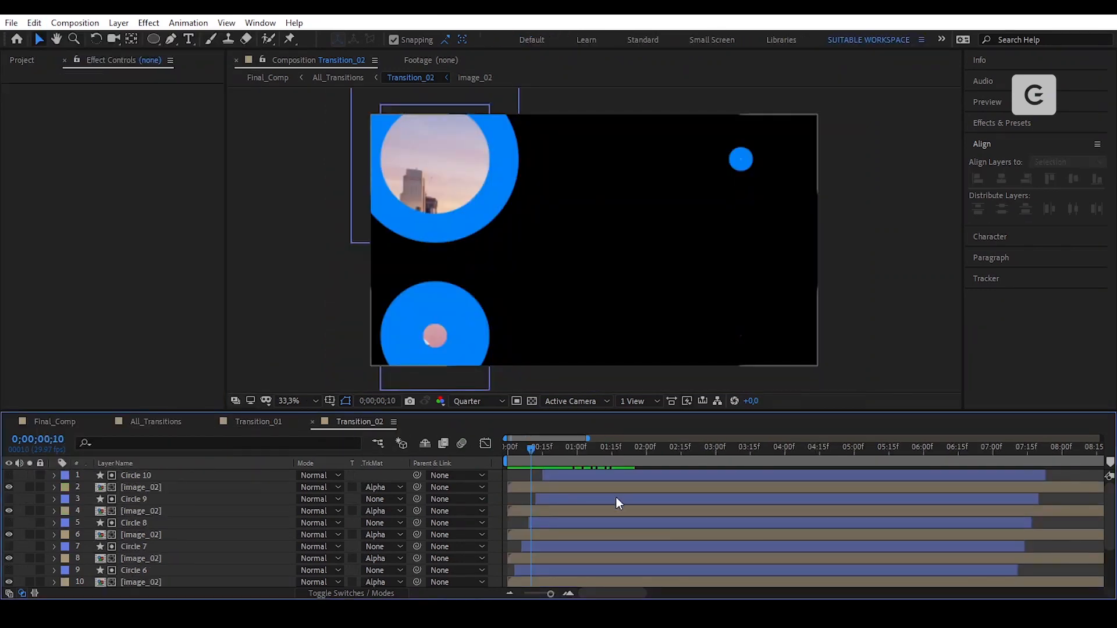
{"action": "scroll", "coordinate": [582, 518], "scroll_direction": "down", "scroll_amount": 3}
{"action": "left_click", "coordinate": [545, 580], "text": "shift"}
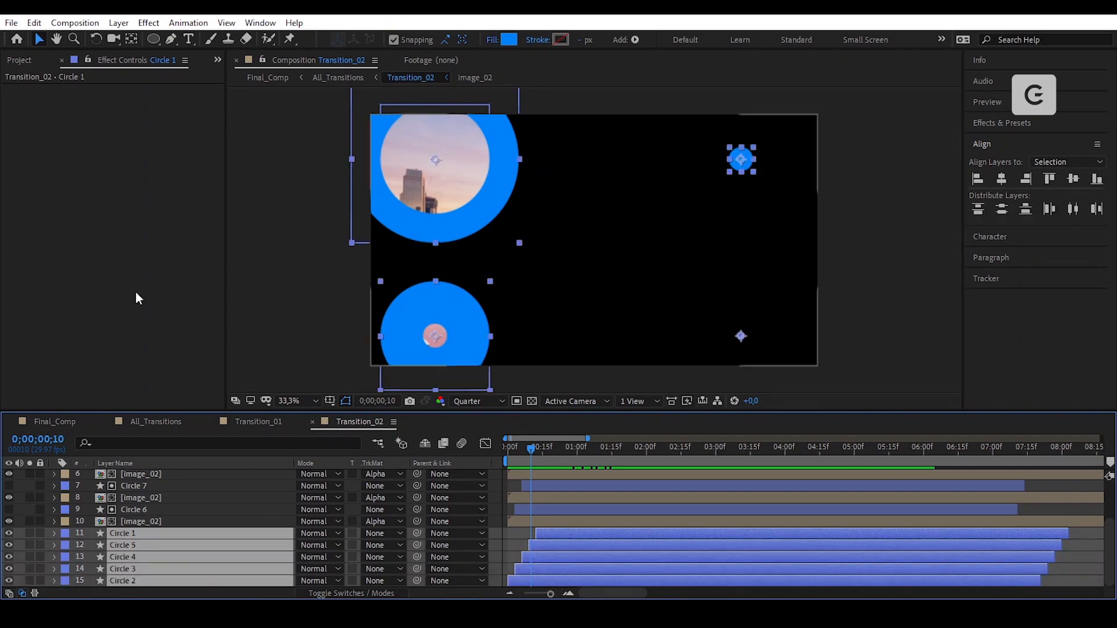
{"action": "left_click", "coordinate": [117, 210]}
{"action": "left_click", "coordinate": [32, 23]}
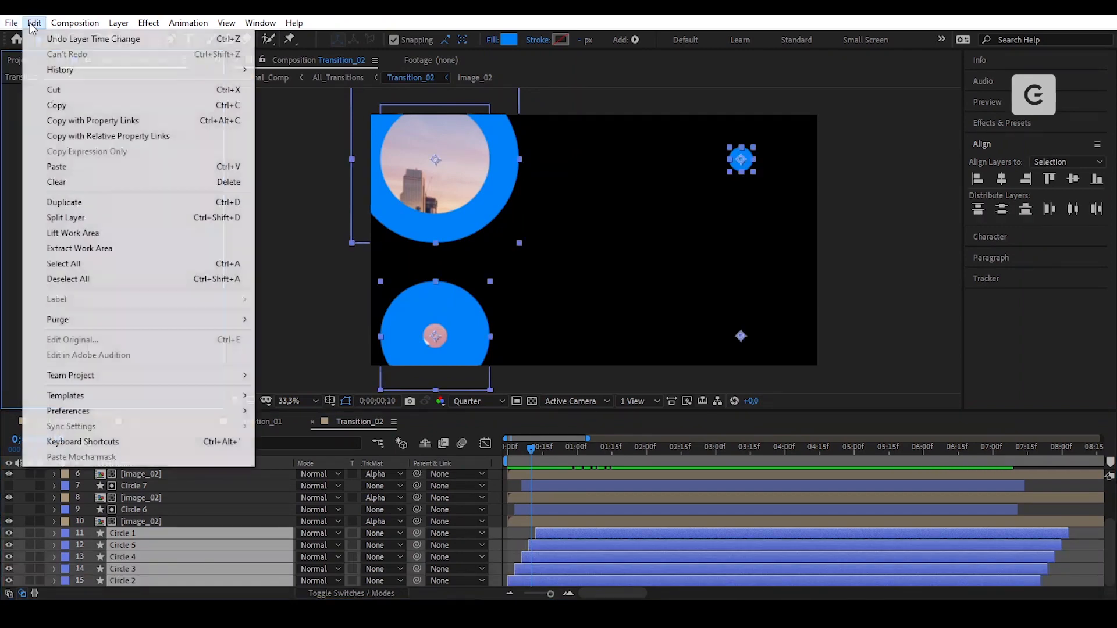
{"action": "left_click", "coordinate": [102, 169]}
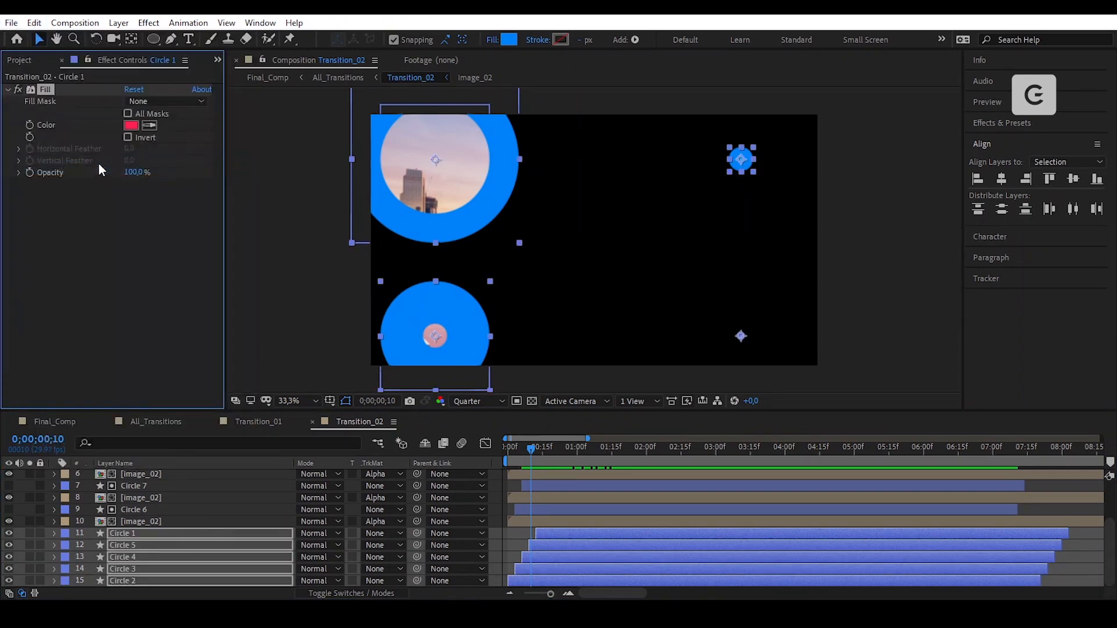
{"action": "left_click", "coordinate": [1052, 511]}
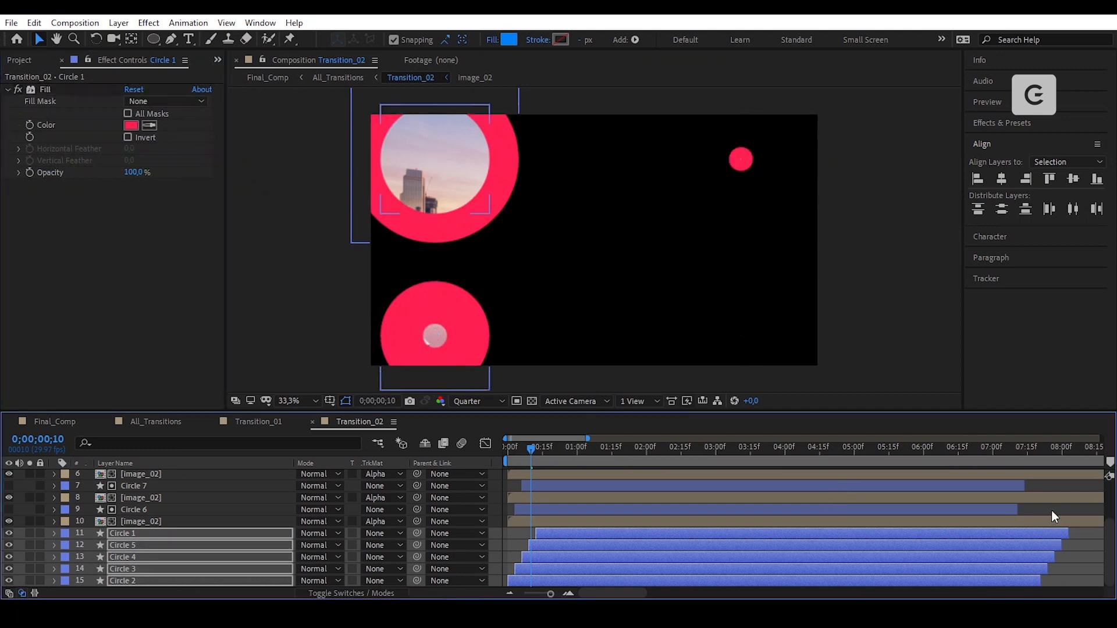
{"action": "left_click", "coordinate": [553, 478]}
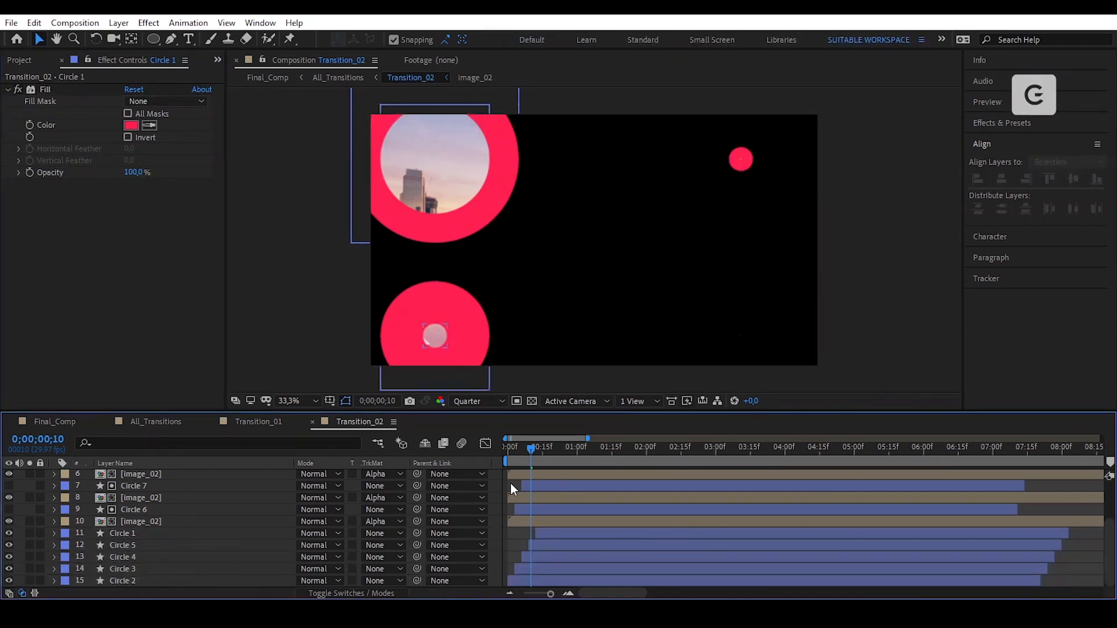
In All_Transitions, shift the Transition_02 layer slightly earlier and move the current time to 0;00;03;03
{"action": "left_click", "coordinate": [176, 417]}
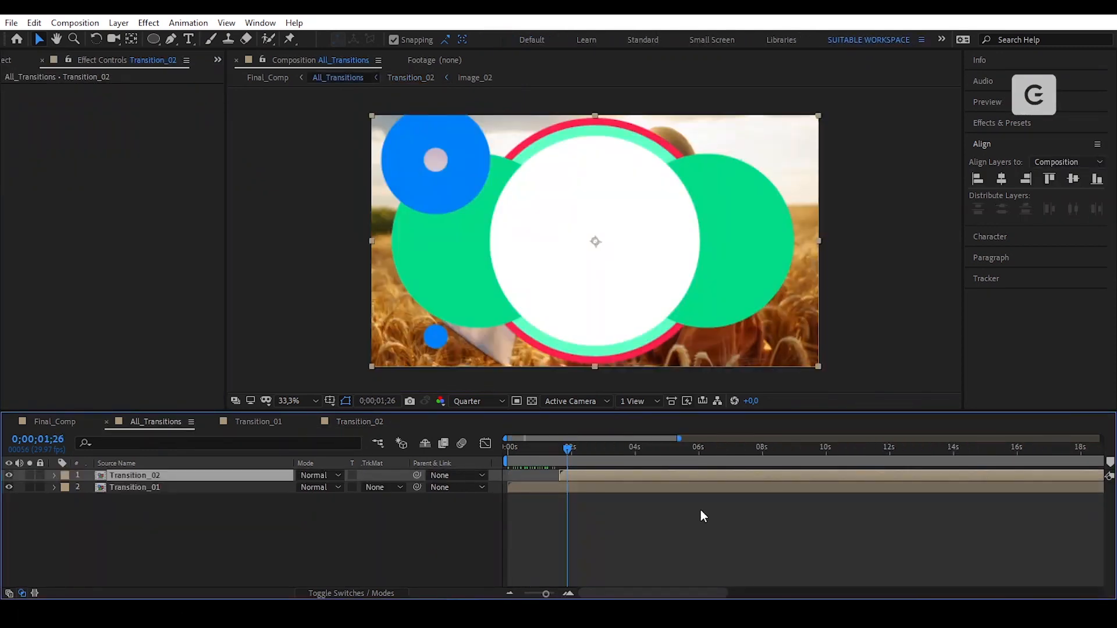
{"action": "left_click", "coordinate": [583, 508]}
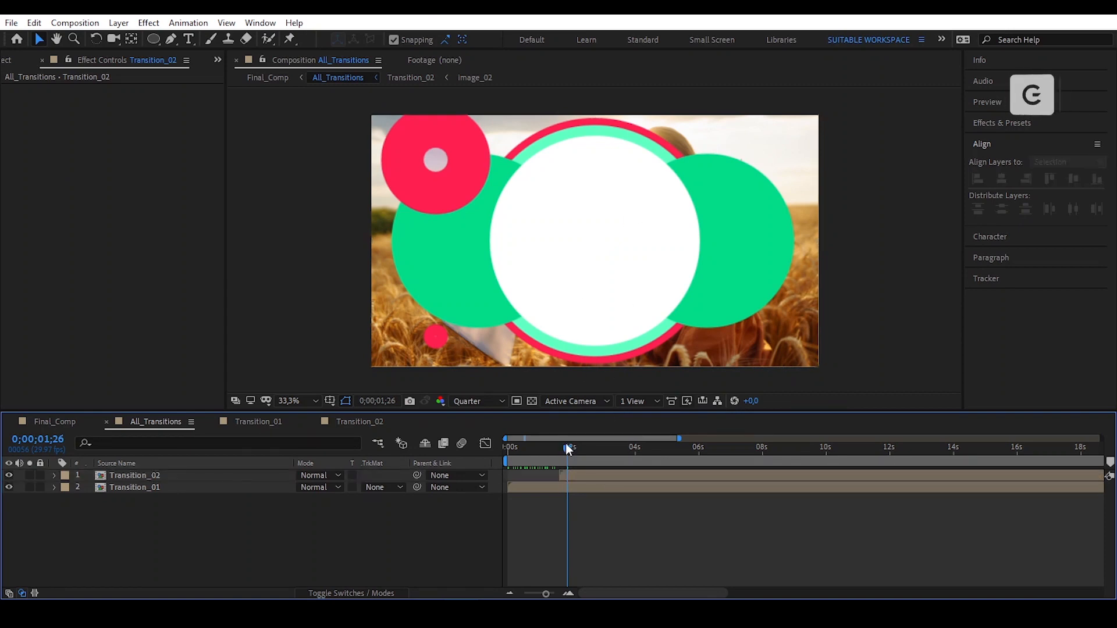
{"action": "left_click_drag", "start_coordinate": [566, 449], "coordinate": [606, 452]}
{"action": "left_click", "coordinate": [572, 474]}
{"action": "left_click", "coordinate": [639, 533]}
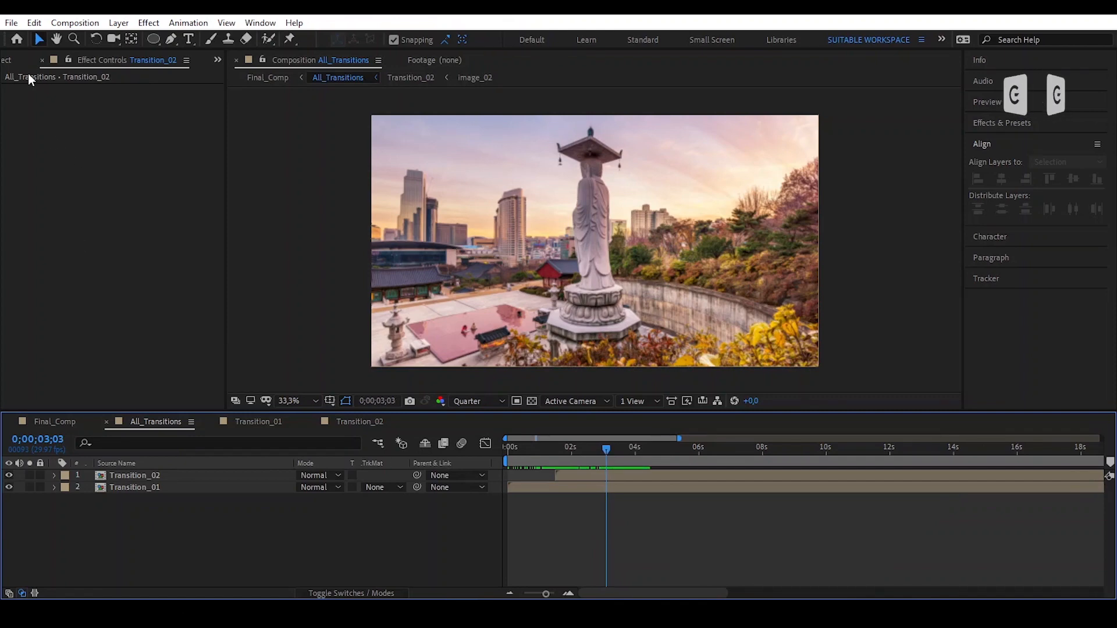
Create a new 1920 x 1080, 29.97 fps composition named Transition_03 with a duration of 0;01;05;05
{"action": "left_click", "coordinate": [10, 60]}
{"action": "left_click", "coordinate": [146, 378]}
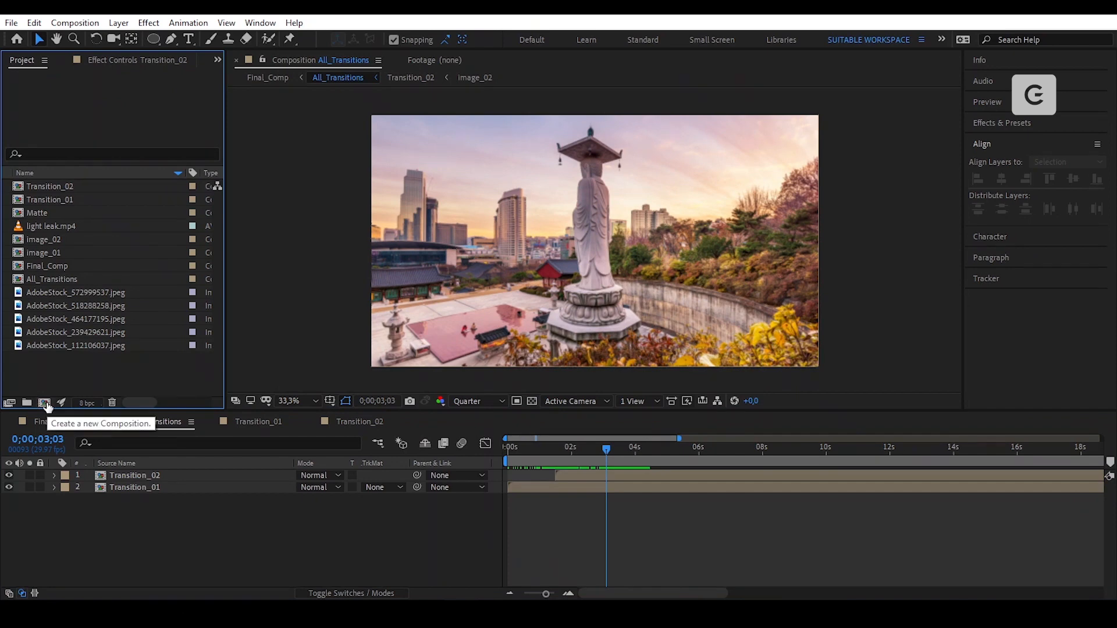
{"action": "left_click", "coordinate": [44, 403]}
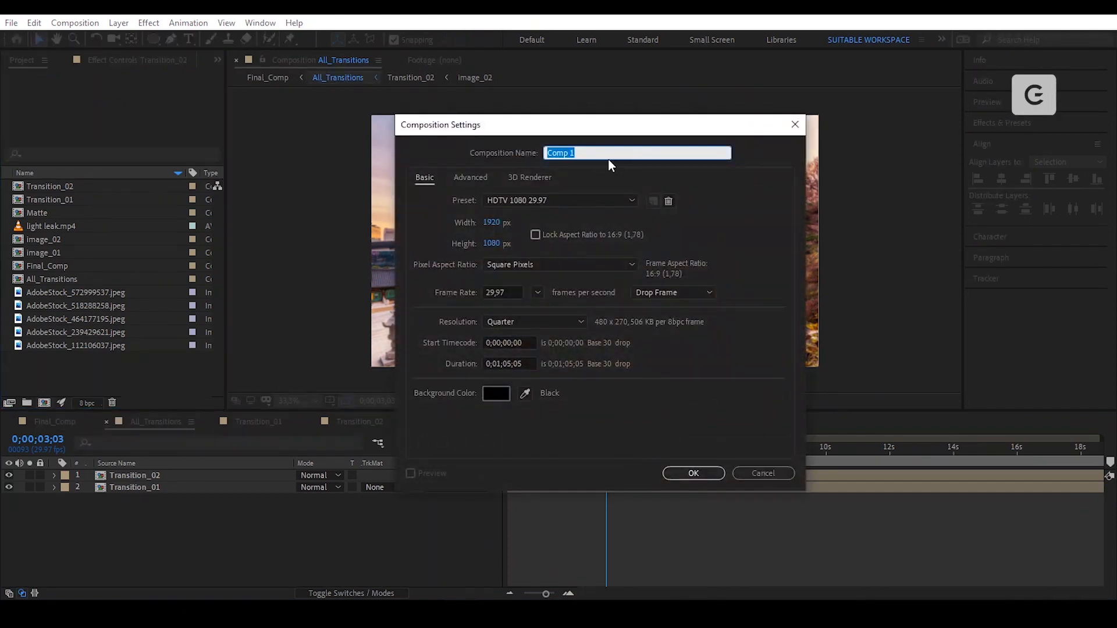
{"action": "left_click", "coordinate": [692, 473]}
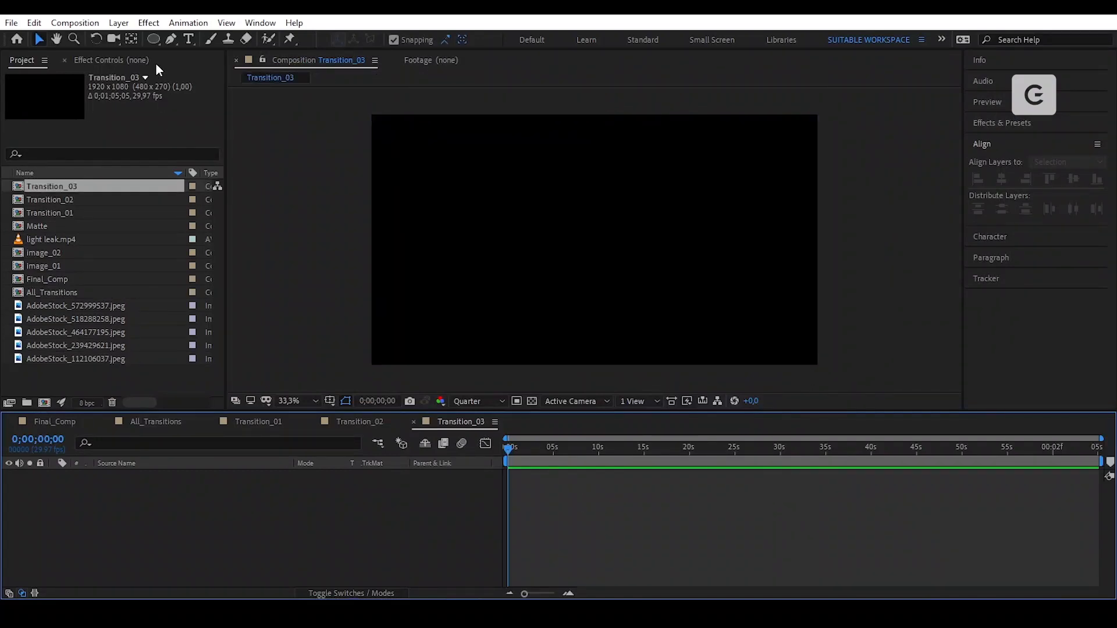
Show the title/action safe guides and draw a circle from the frame's centre, large enough to cover the whole frame
{"action": "left_click", "coordinate": [153, 40]}
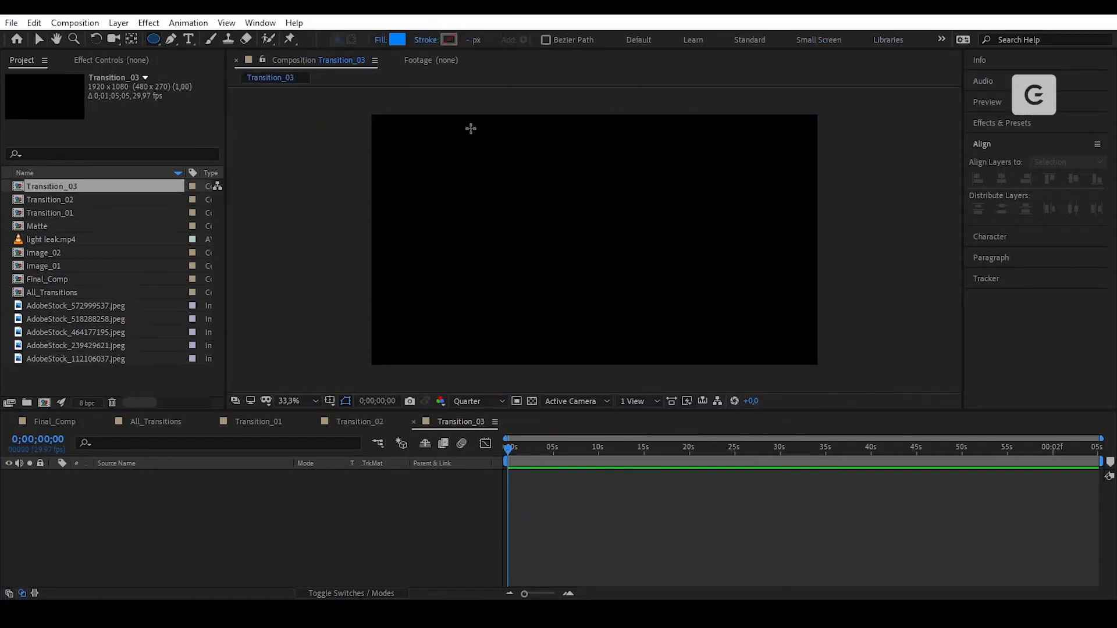
{"action": "left_click", "coordinate": [329, 401]}
{"action": "left_click", "coordinate": [389, 417]}
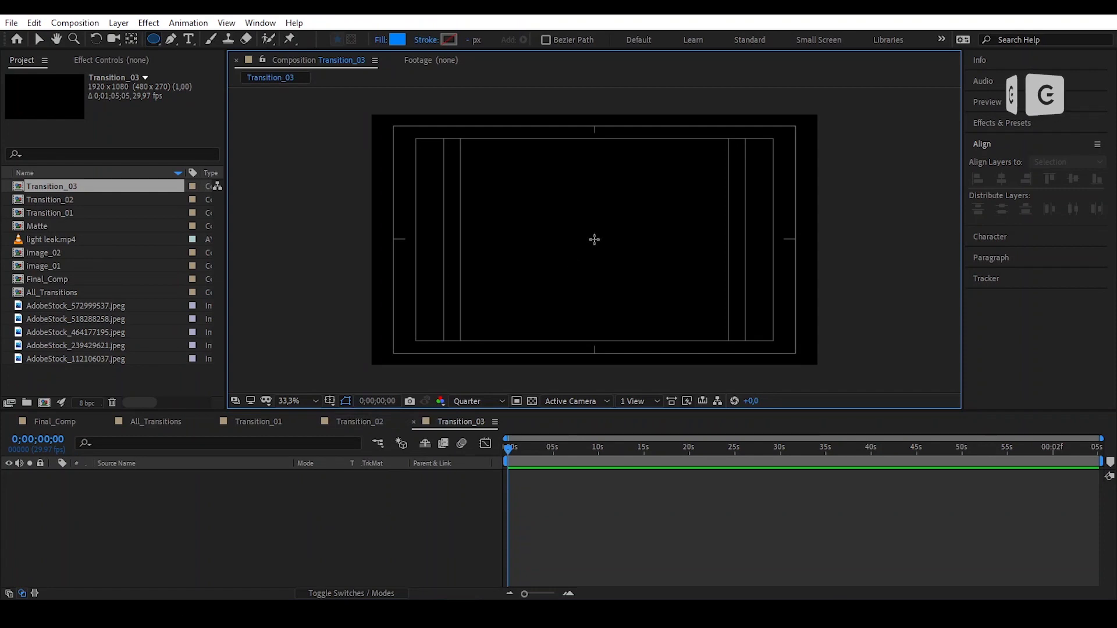
{"action": "left_click_drag", "start_coordinate": [595, 239], "coordinate": [872, 453]}
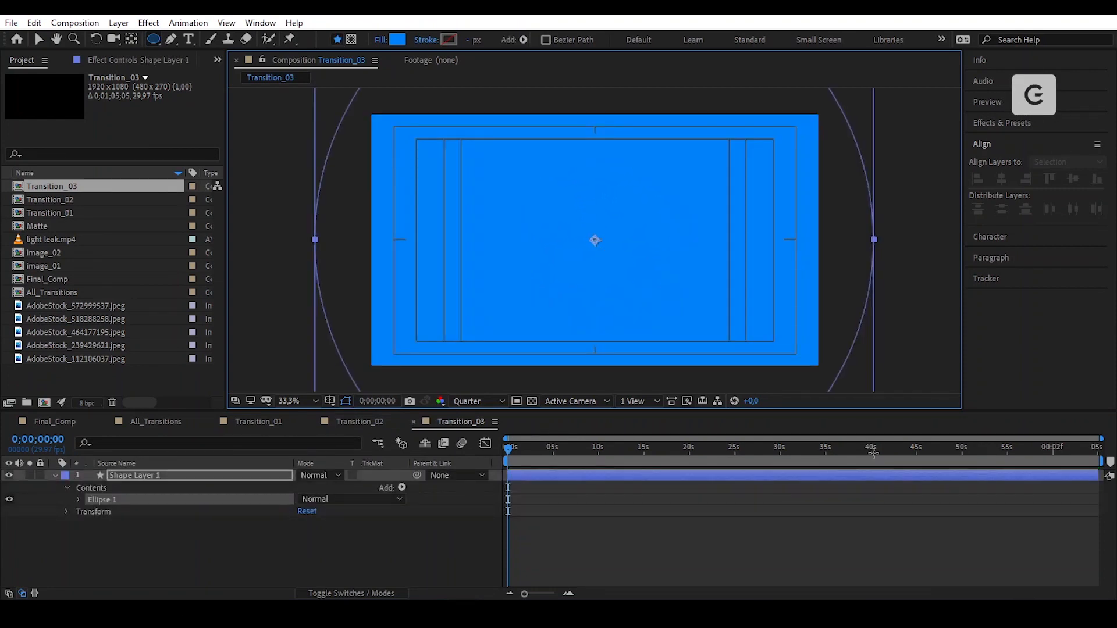
Rename the new shape layer as Circle 1
{"action": "left_click", "coordinate": [214, 475]}
{"action": "key", "text": "Return"}
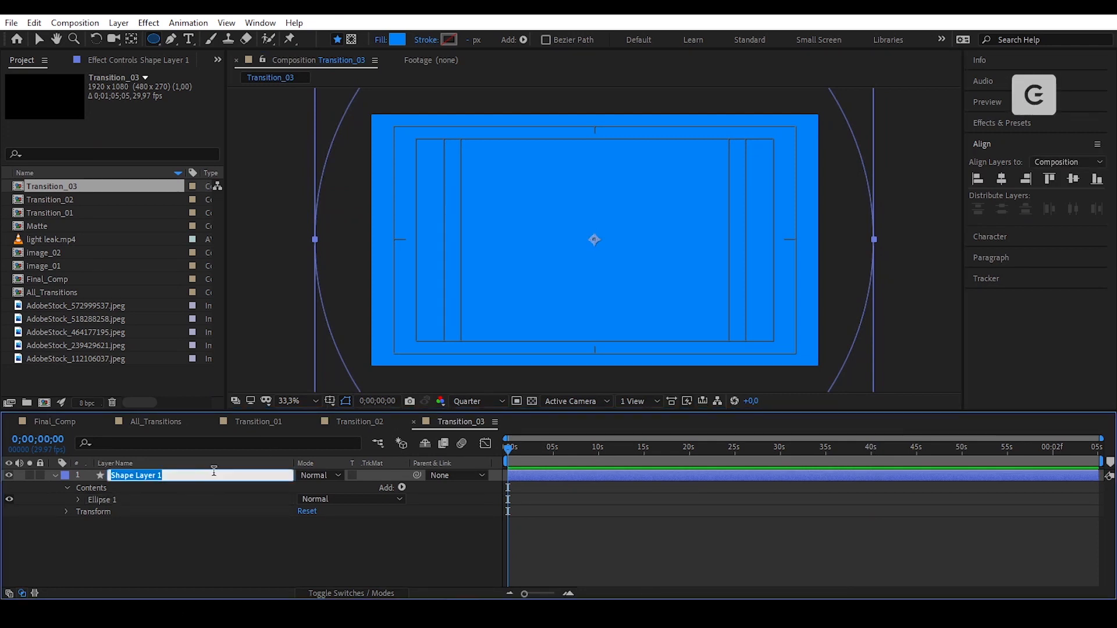
{"action": "type", "text": "Circle 1"}
{"action": "key", "text": "Return"}
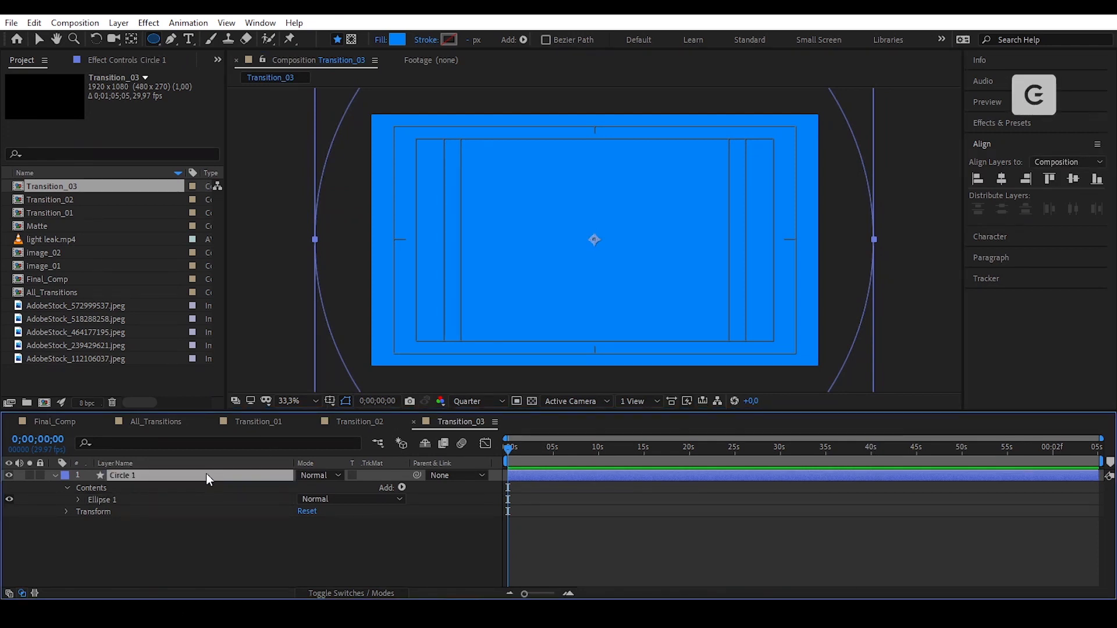
Copy the mint-green Fill effect from Circle 2 in Transition_01 and paste it onto Circle 1 in Transition_03
{"action": "left_click", "coordinate": [363, 422]}
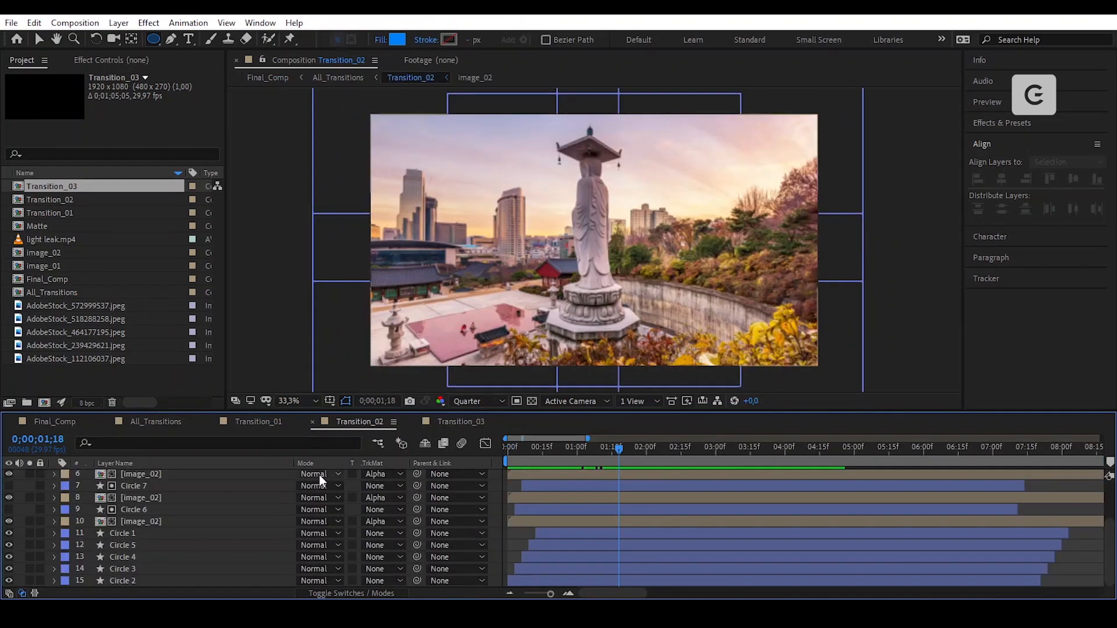
{"action": "left_click", "coordinate": [252, 423]}
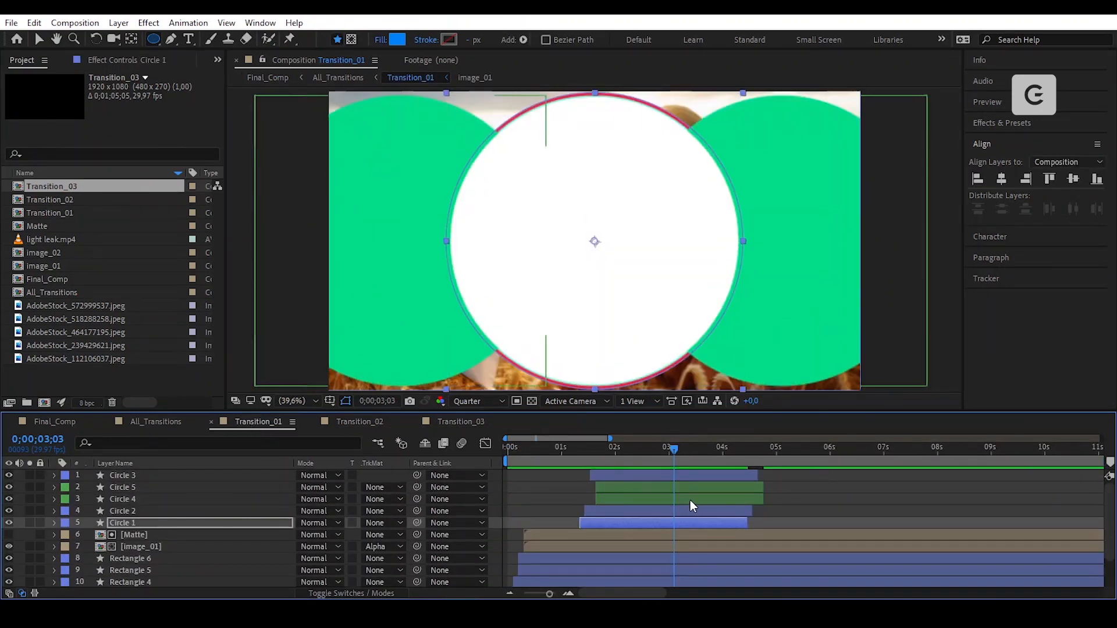
{"action": "left_click", "coordinate": [690, 510]}
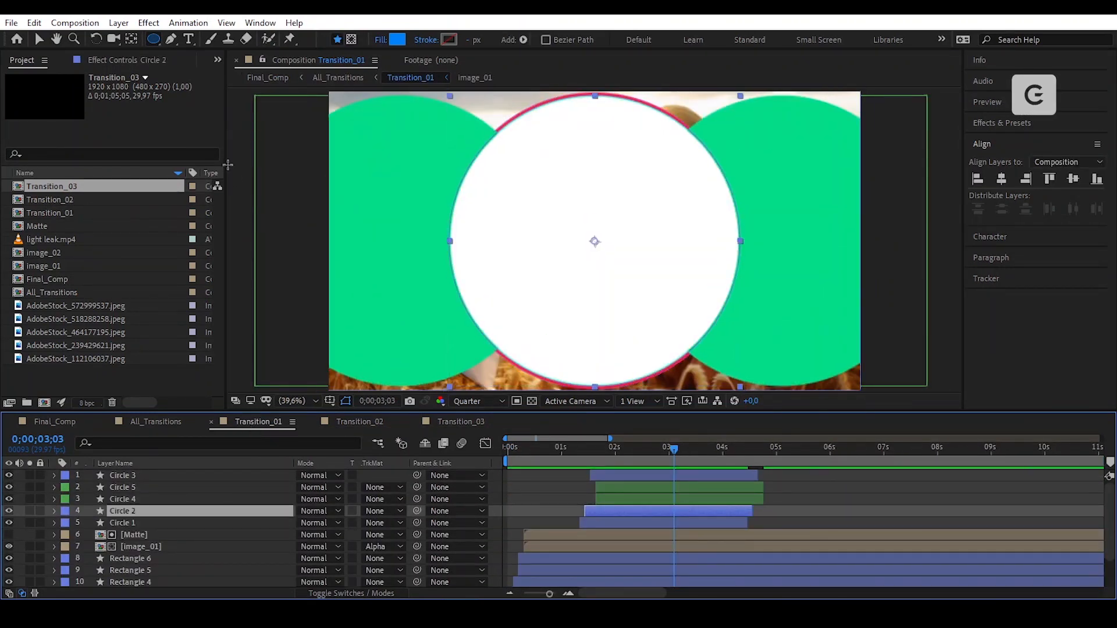
{"action": "left_click", "coordinate": [122, 62]}
{"action": "left_click", "coordinate": [48, 90]}
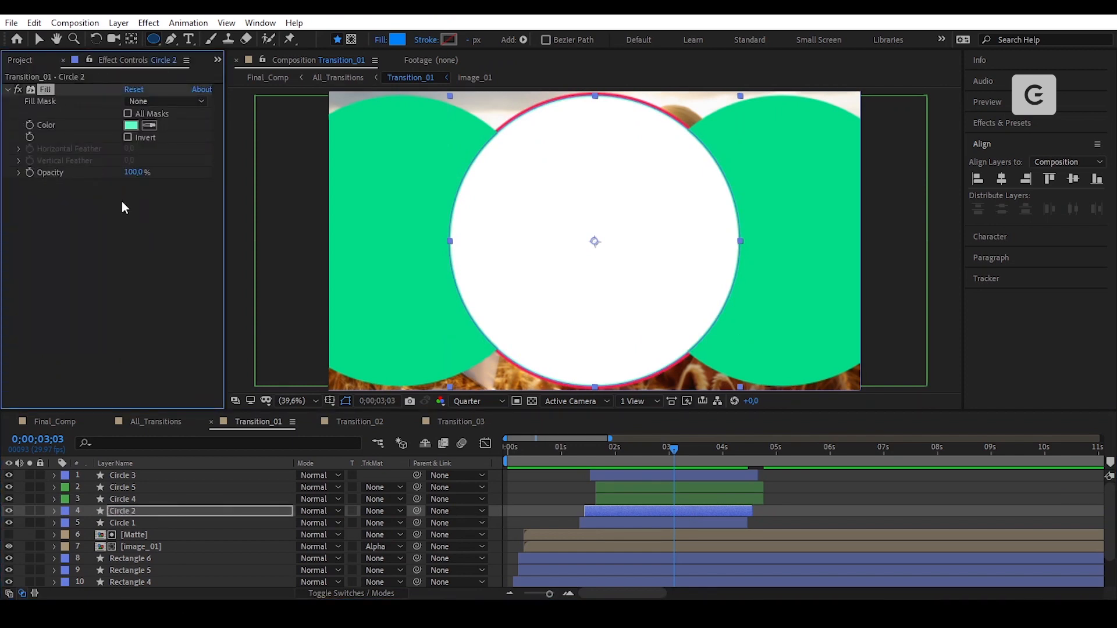
{"action": "left_click", "coordinate": [454, 421]}
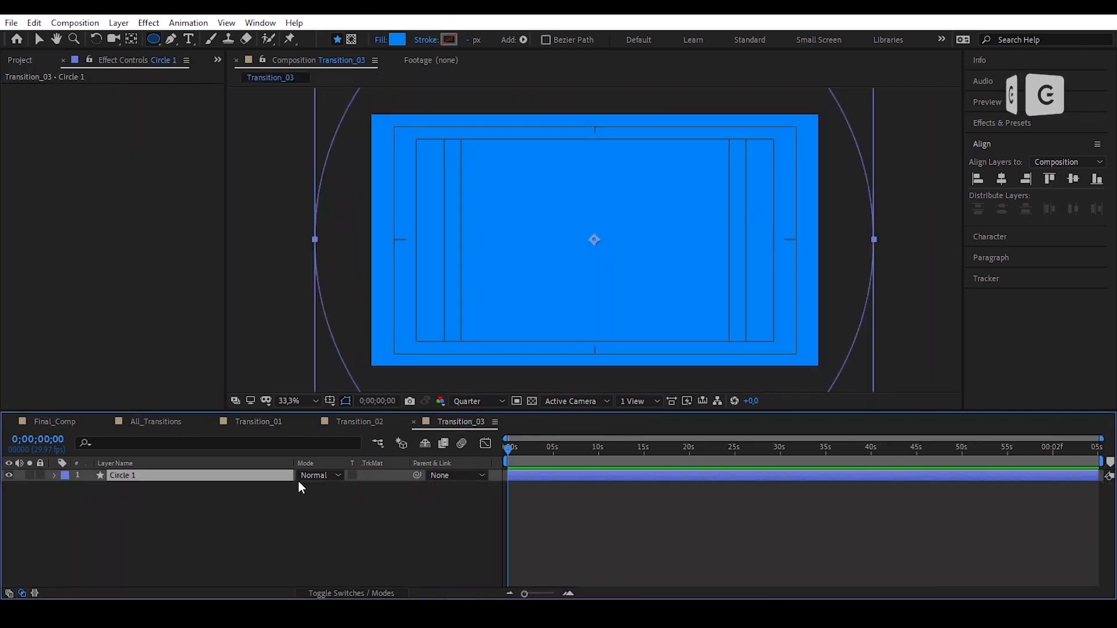
{"action": "left_click", "coordinate": [110, 170]}
{"action": "key", "text": "ctrl+v"}
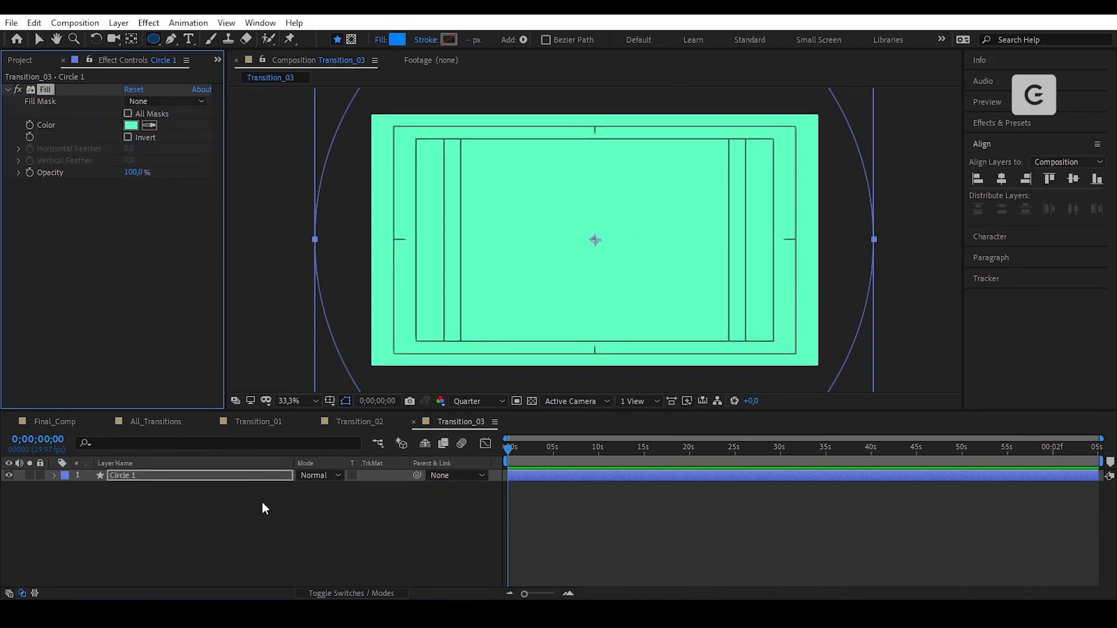
Duplicate the Circle 1 layer and set the duplicate's scale to 70%
{"action": "key", "text": "v"}
{"action": "left_click", "coordinate": [221, 475]}
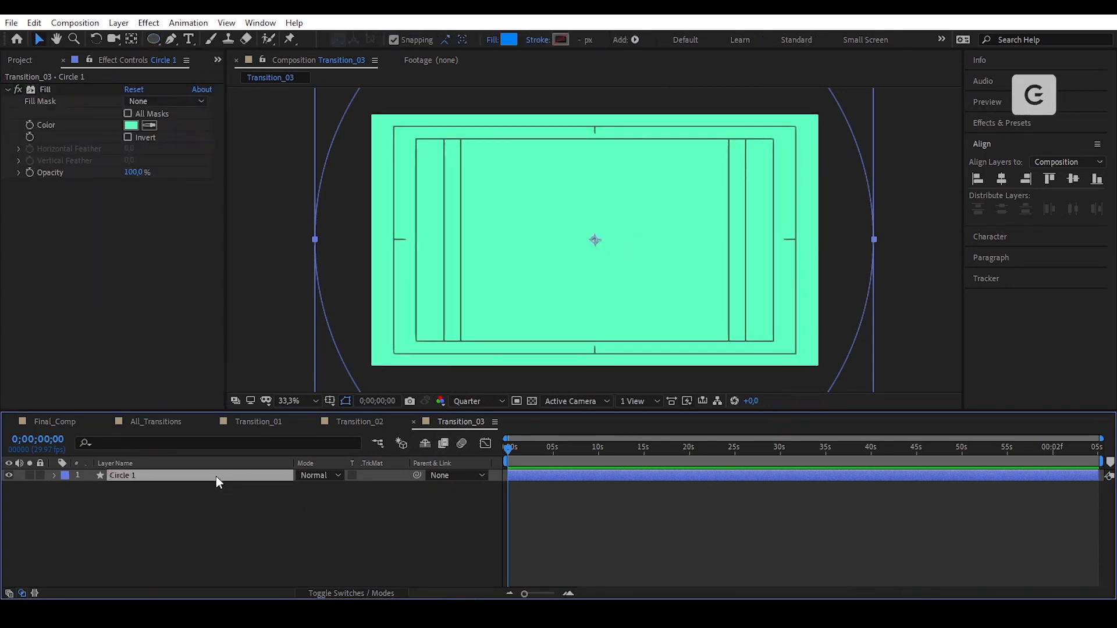
{"action": "key", "text": "ctrl+d"}
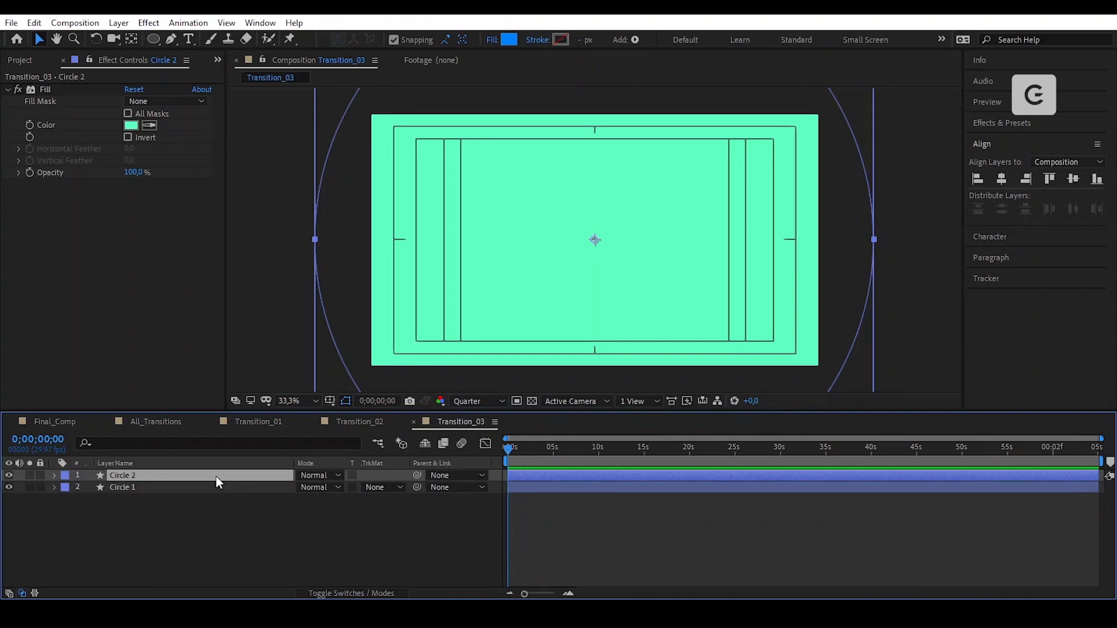
{"action": "key", "text": "s"}
{"action": "left_click_drag", "start_coordinate": [330, 487], "coordinate": [315, 487]}
{"action": "left_click", "coordinate": [315, 488]}
{"action": "type", "text": "7"}
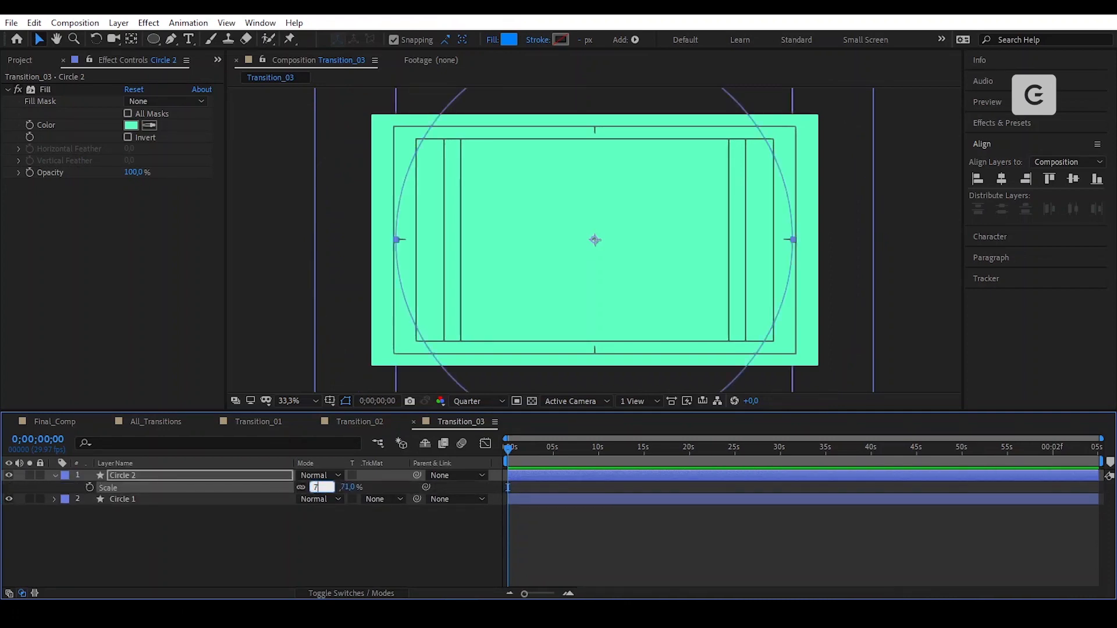
{"action": "type", "text": "0"}
{"action": "key", "text": "Return"}
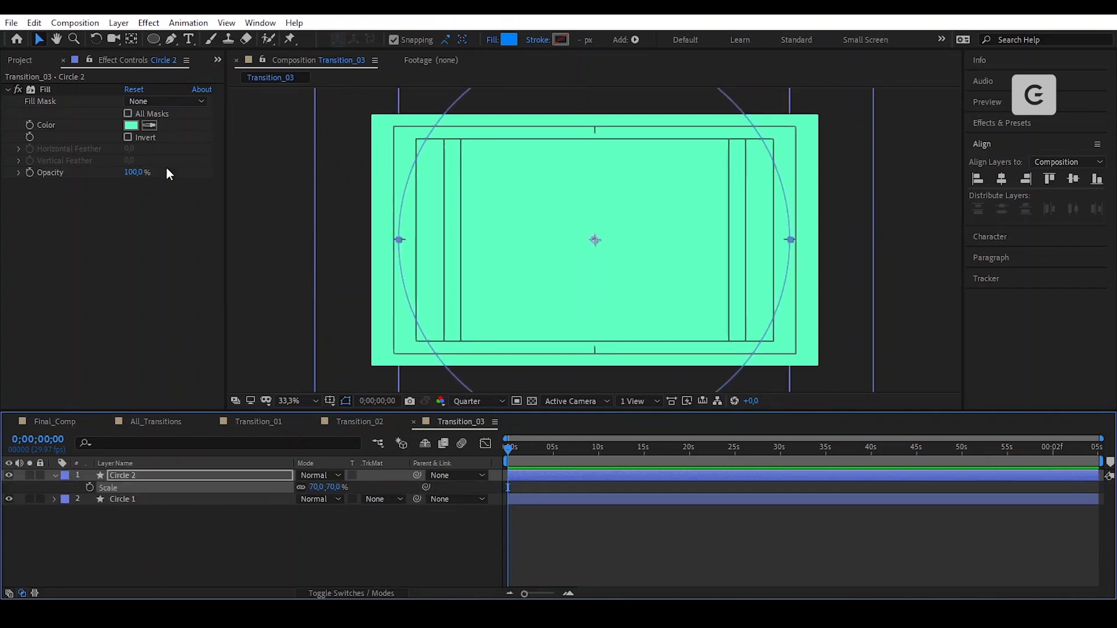
Change the Fill effect colour of Circle 2 to pinkish red (FF476A)
{"action": "left_click", "coordinate": [135, 125]}
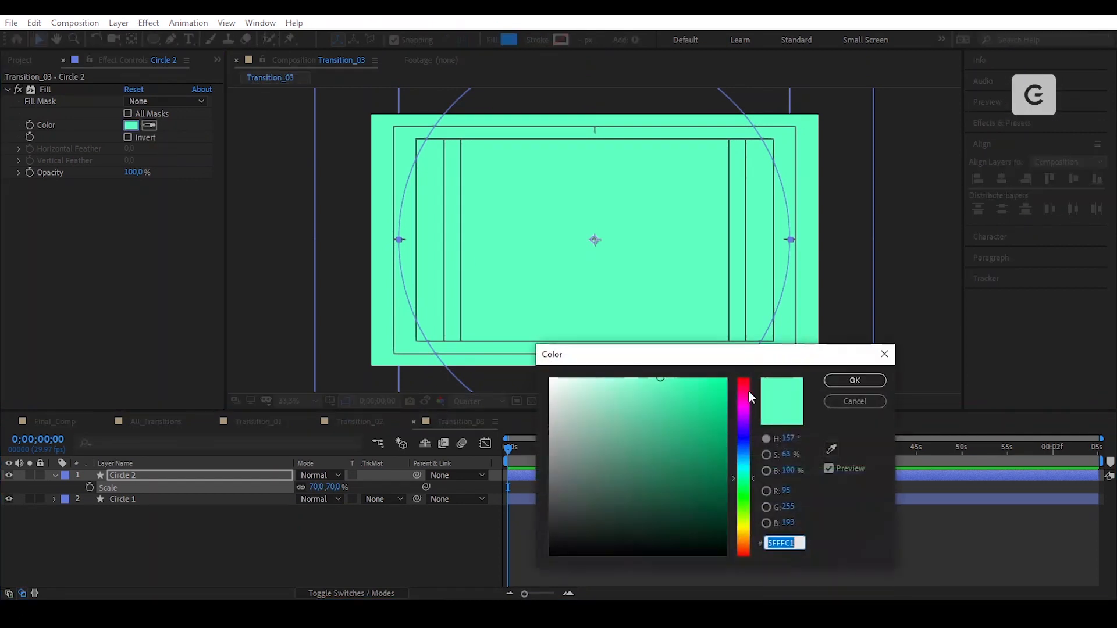
{"action": "mouse_move", "coordinate": [750, 422]}
{"action": "left_mouse_down"}
{"action": "mouse_move", "coordinate": [740, 381]}
{"action": "mouse_move", "coordinate": [681, 364]}
{"action": "left_mouse_up"}
{"action": "left_click", "coordinate": [696, 372]}
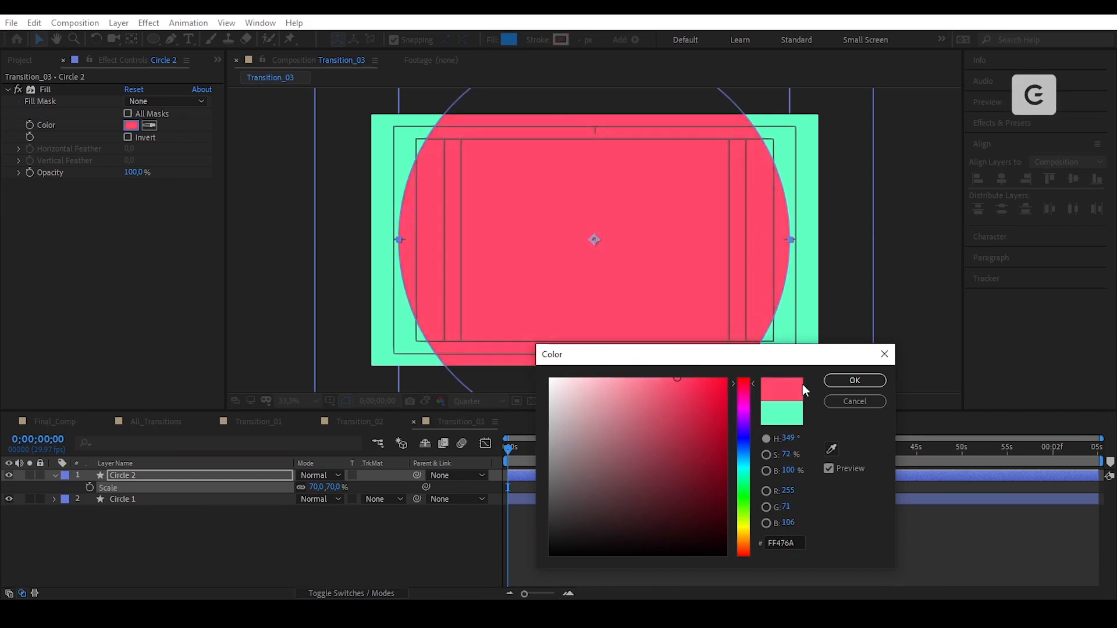
{"action": "left_click", "coordinate": [860, 378]}
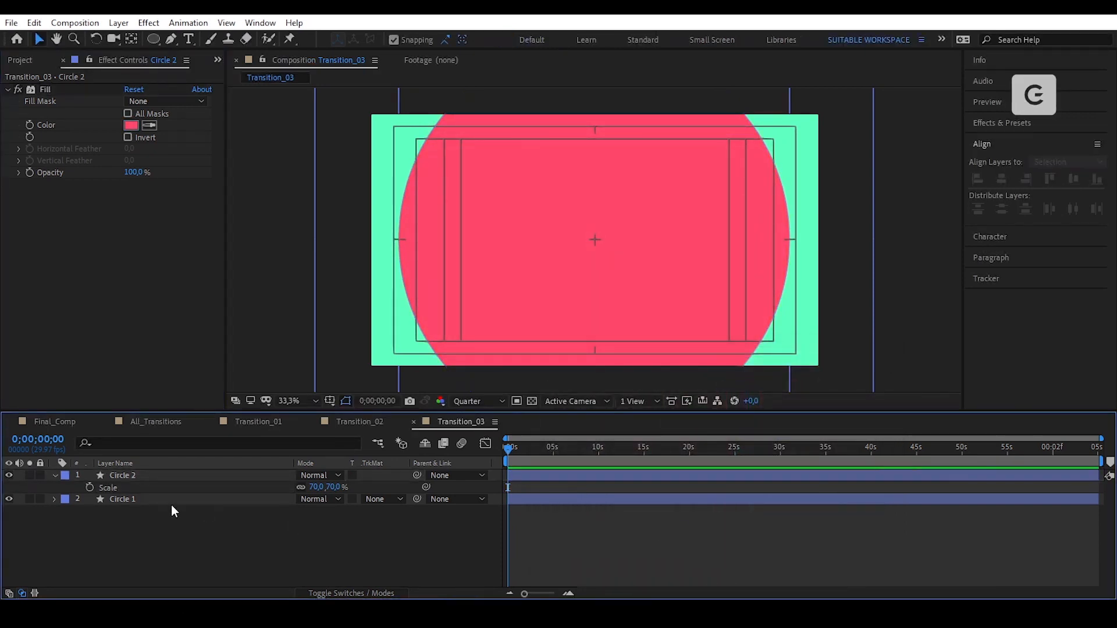
Duplicate the Circle 2 layer and reduce the duplicate's scale to 55%
{"action": "left_click", "coordinate": [166, 476]}
{"action": "key", "text": "ctrl+d"}
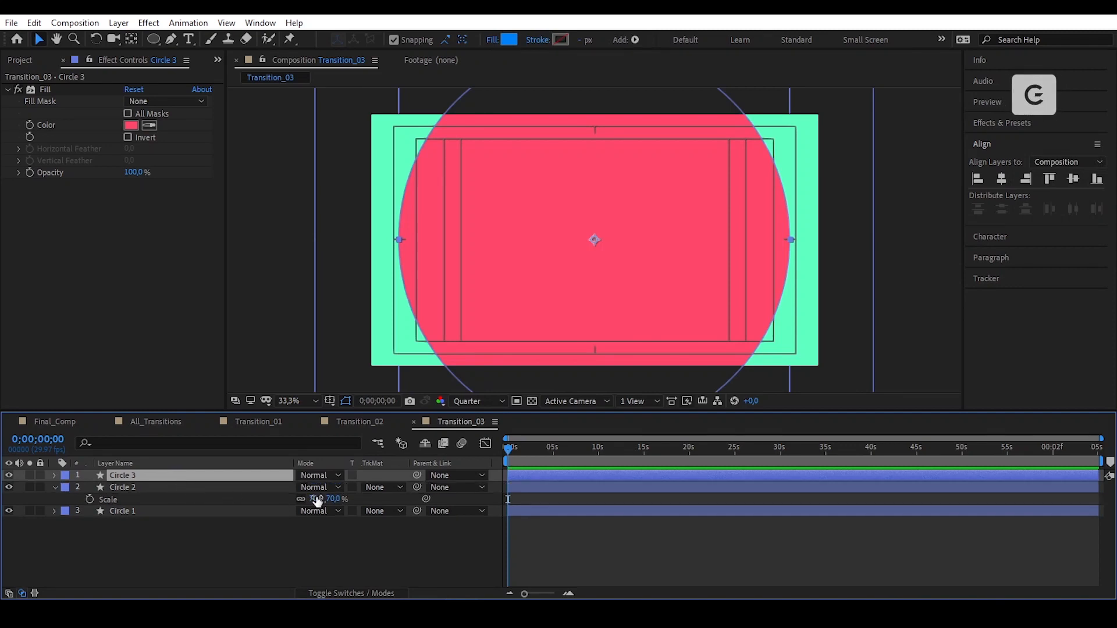
{"action": "key", "text": "s"}
{"action": "left_click_drag", "start_coordinate": [319, 491], "coordinate": [305, 479]}
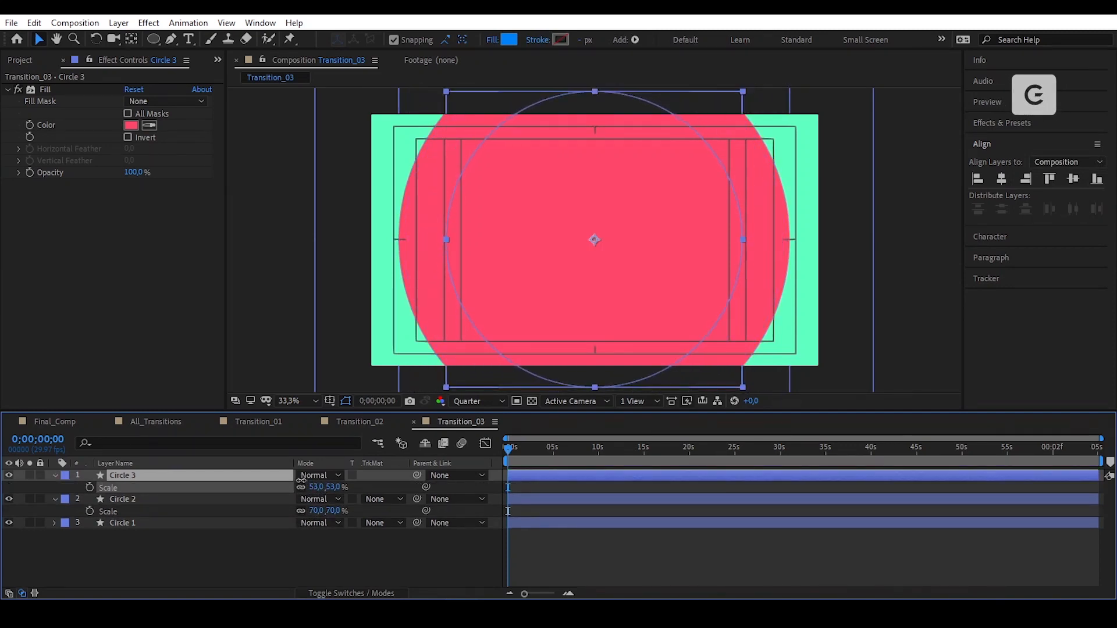
Change the fill colour of Circle 3 to yellow (FFF447) and set its scale to 53%
{"action": "left_click", "coordinate": [131, 125]}
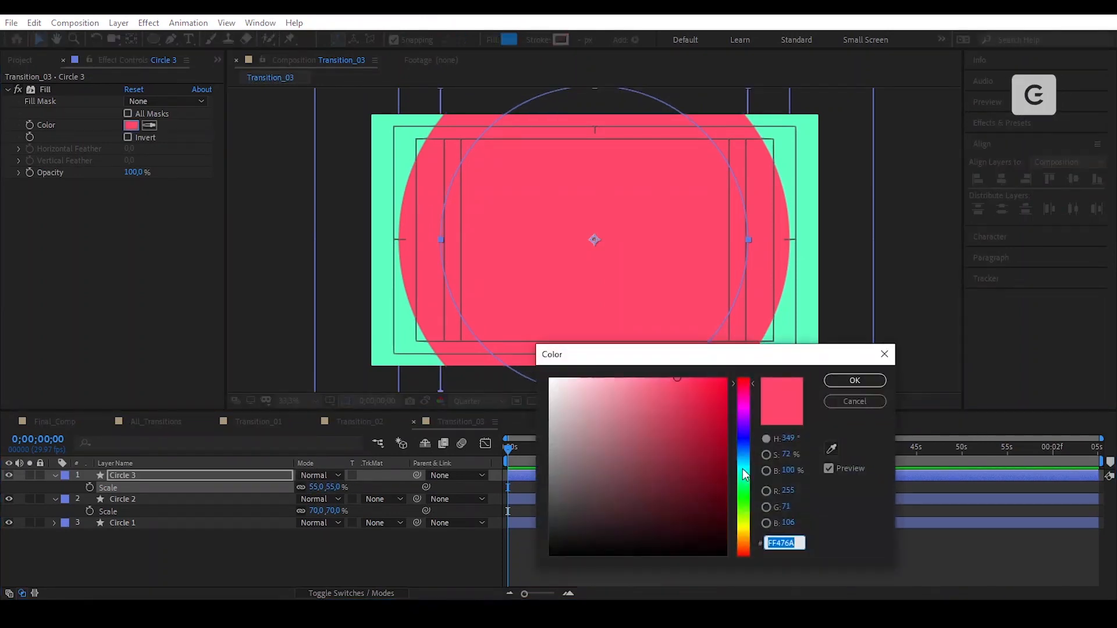
{"action": "left_click", "coordinate": [751, 528]}
{"action": "left_click", "coordinate": [850, 380]}
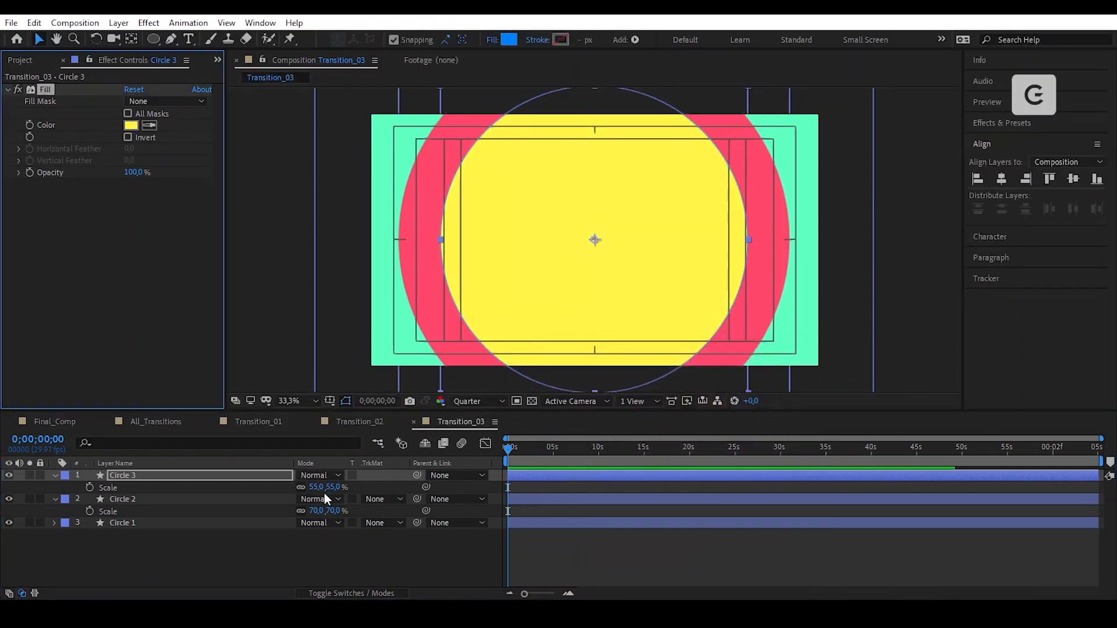
{"action": "left_click_drag", "start_coordinate": [320, 491], "coordinate": [297, 485]}
Duplicate the Circle 3 layer and set the duplicate's scale to 35%
{"action": "left_click", "coordinate": [210, 476]}
{"action": "key", "text": "ctrl+d"}
{"action": "key", "text": "s"}
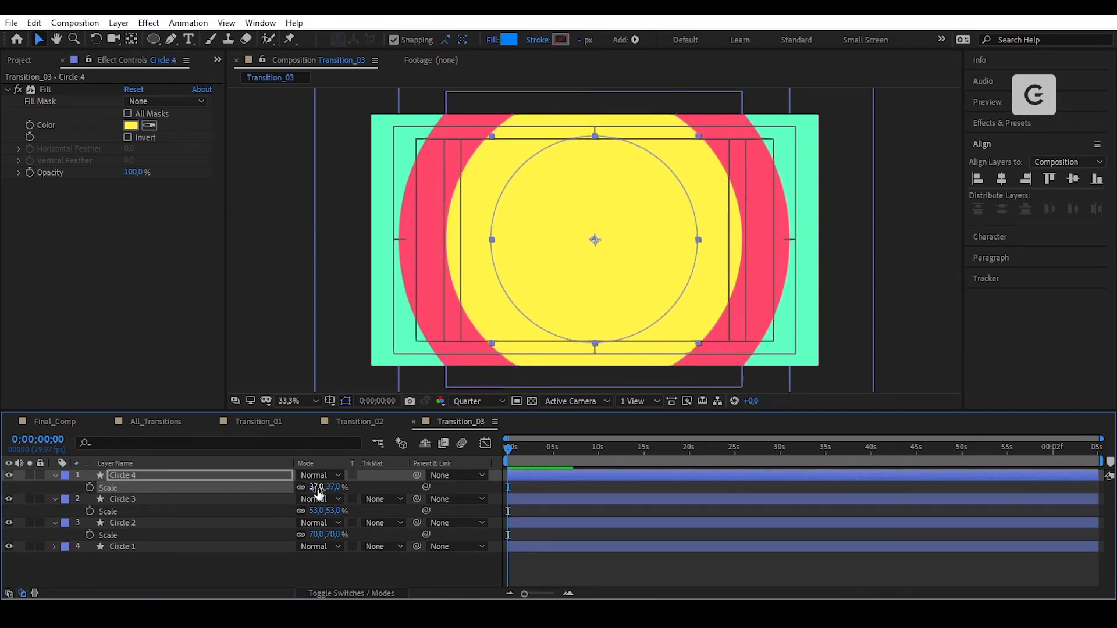
{"action": "left_click", "coordinate": [318, 486]}
{"action": "type", "text": "35"}
{"action": "key", "text": "Return"}
Lighten the fill colour of Circle 4 to a pale yellow (FFFAAC)
{"action": "left_click", "coordinate": [131, 125]}
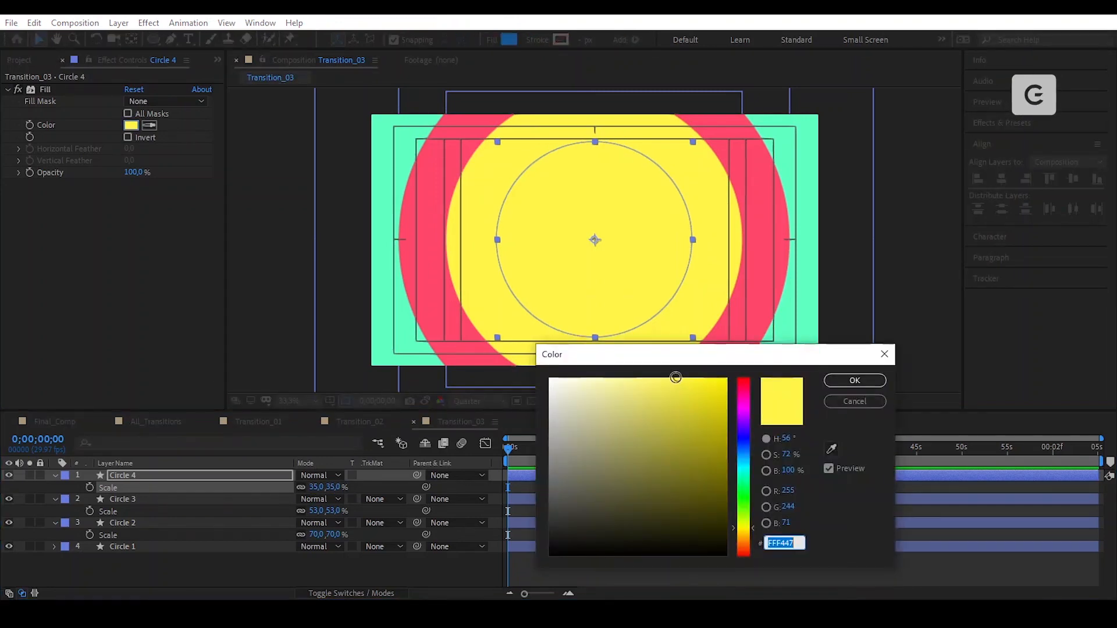
{"action": "left_click", "coordinate": [663, 376]}
{"action": "left_click_drag", "start_coordinate": [663, 376], "coordinate": [624, 368]}
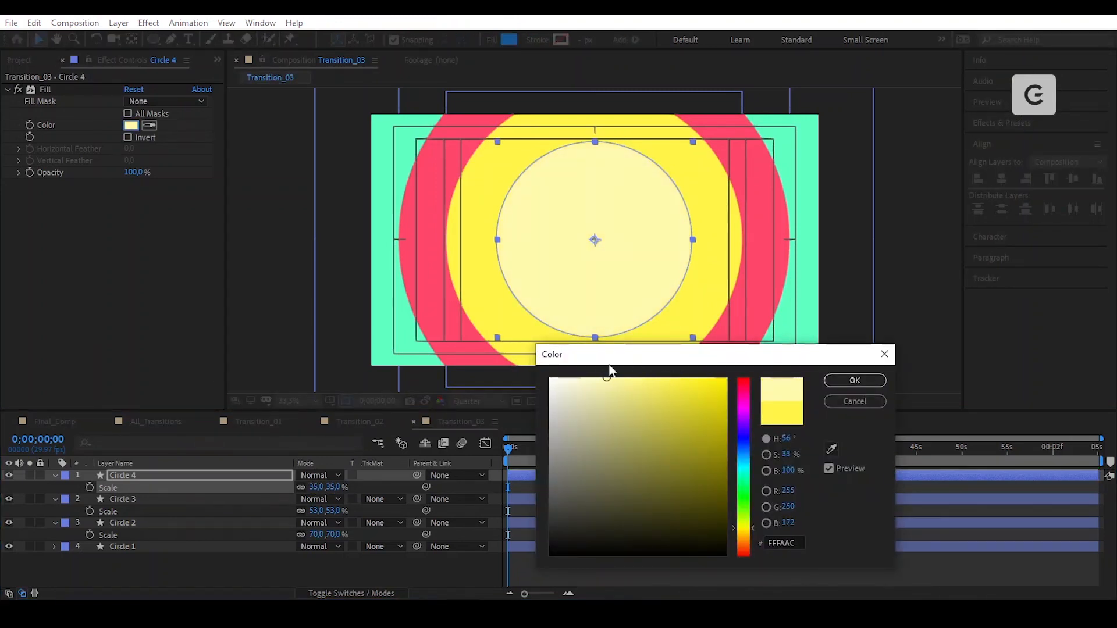
{"action": "key", "text": "Return"}
Duplicate the Circle 4 layer and set the duplicate's scale to 20%
{"action": "left_click", "coordinate": [271, 474]}
{"action": "key", "text": "ctrl+d"}
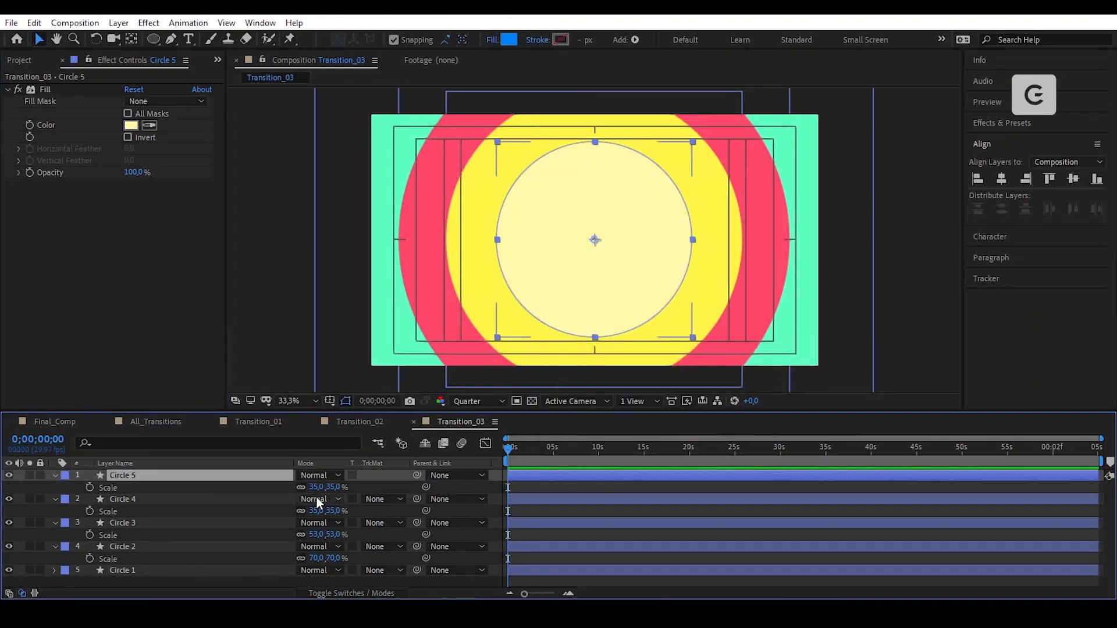
{"action": "mouse_move", "coordinate": [319, 486]}
{"action": "left_mouse_down"}
{"action": "mouse_move", "coordinate": [299, 488]}
{"action": "mouse_move", "coordinate": [319, 492]}
{"action": "left_mouse_up"}
{"action": "left_click", "coordinate": [308, 400]}
{"action": "left_click", "coordinate": [309, 168]}
Change the fill colour of Circle 5 to black and deselect the layer
{"action": "left_click", "coordinate": [133, 127]}
{"action": "key", "text": "Return"}
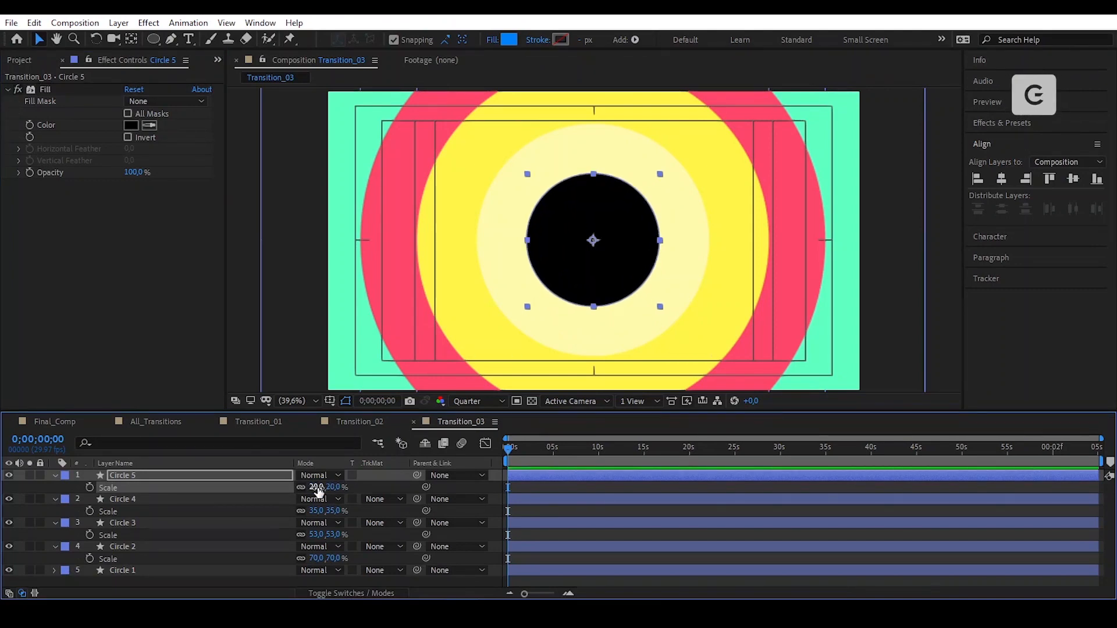
{"action": "left_click", "coordinate": [658, 489]}
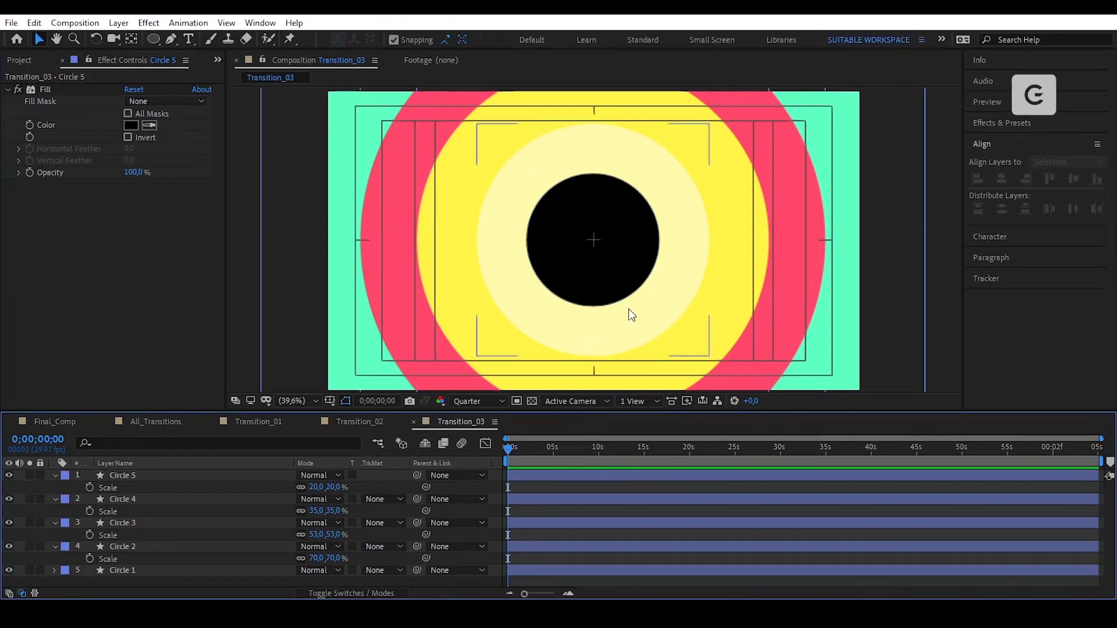
Hide the title/action safe guides and rename the Circle 5 layer as Matte
{"action": "left_click", "coordinate": [330, 401]}
{"action": "left_click", "coordinate": [347, 416]}
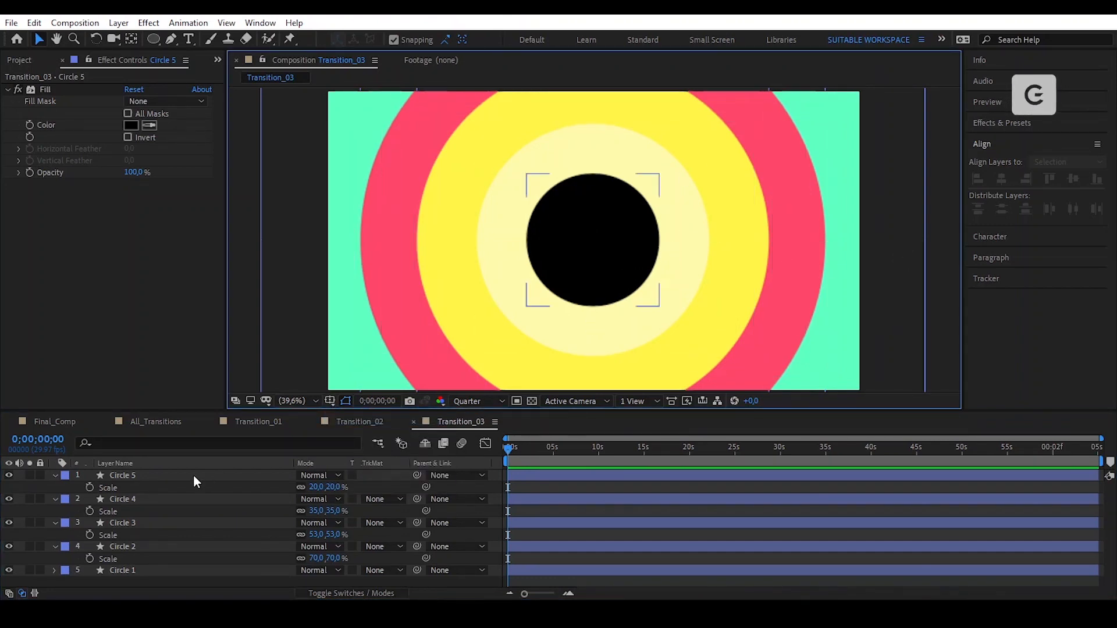
{"action": "left_click", "coordinate": [178, 478]}
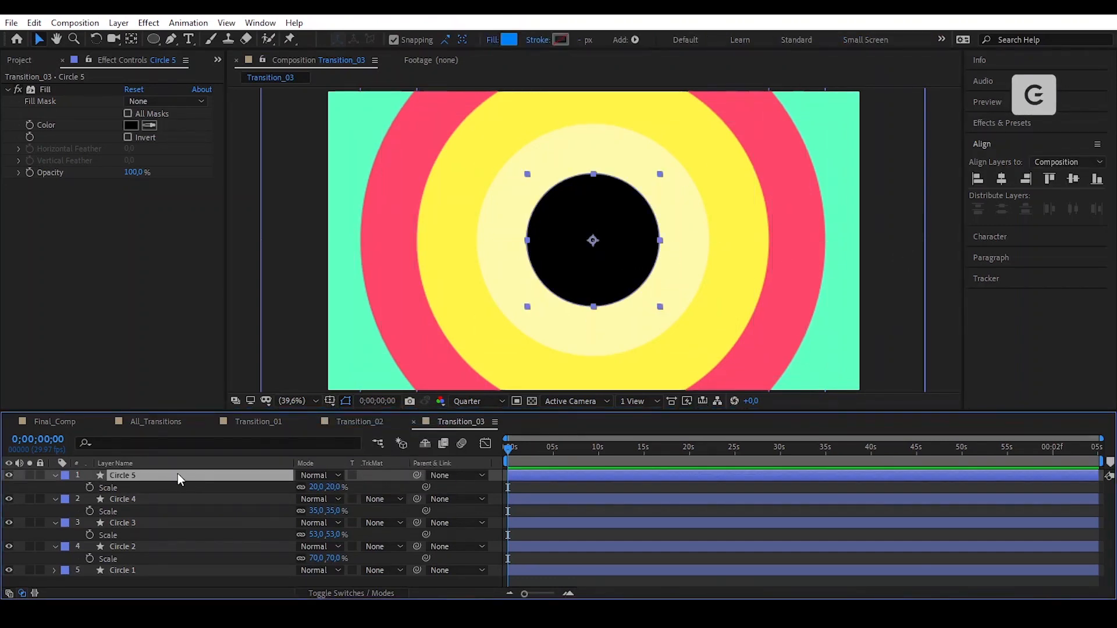
{"action": "key", "text": "Return"}
{"action": "type", "text": "Ma"}
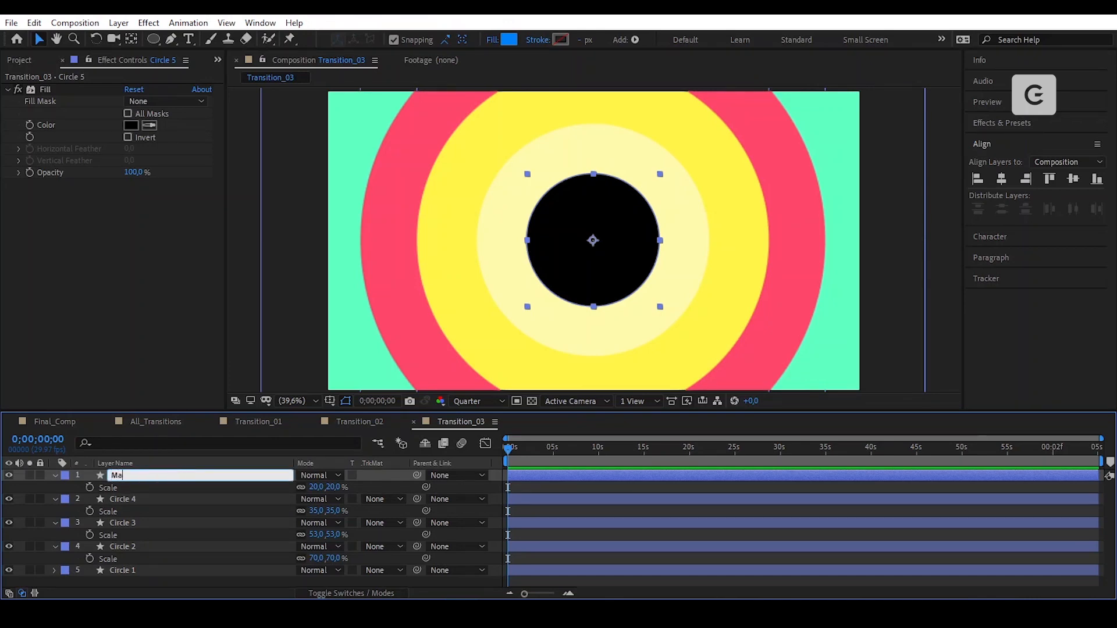
{"action": "type", "text": "tte"}
{"action": "key", "text": "Return"}
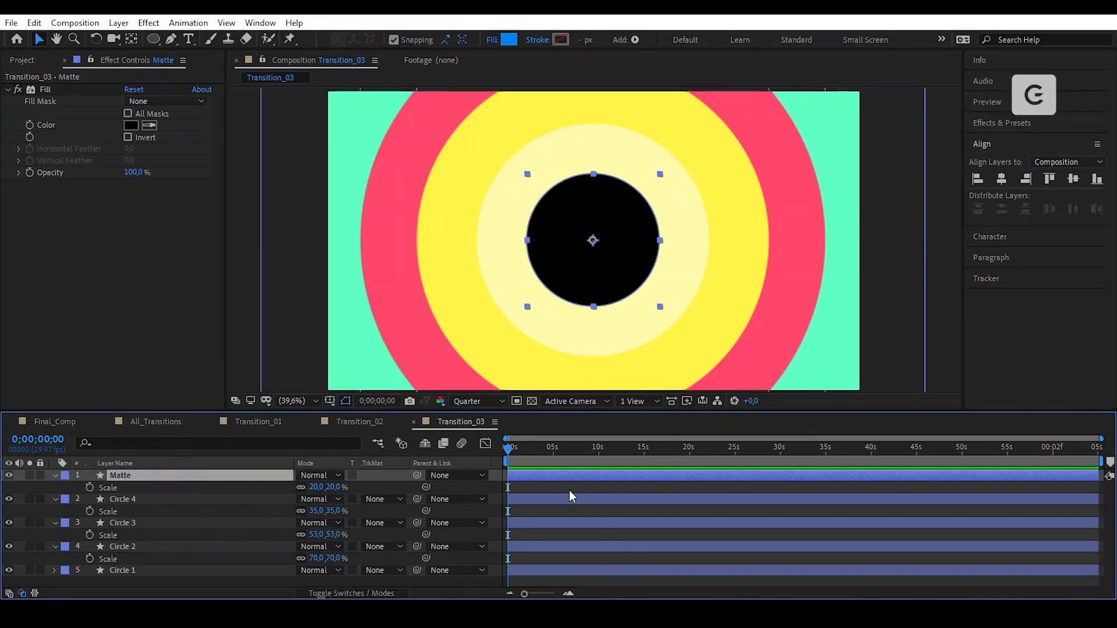
Keyframe the scale of all five layers from their present sizes at 0;00;00;00 to 0% at 0;00;01;00
{"action": "key", "text": "ctrl+a"}
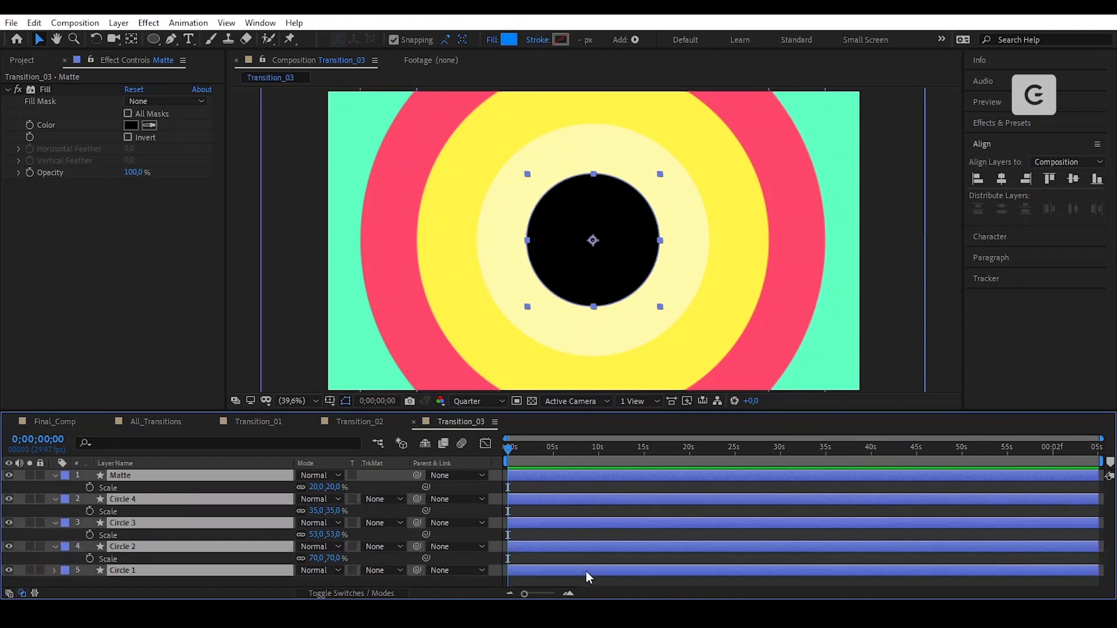
{"action": "key", "text": "alt+shift+s"}
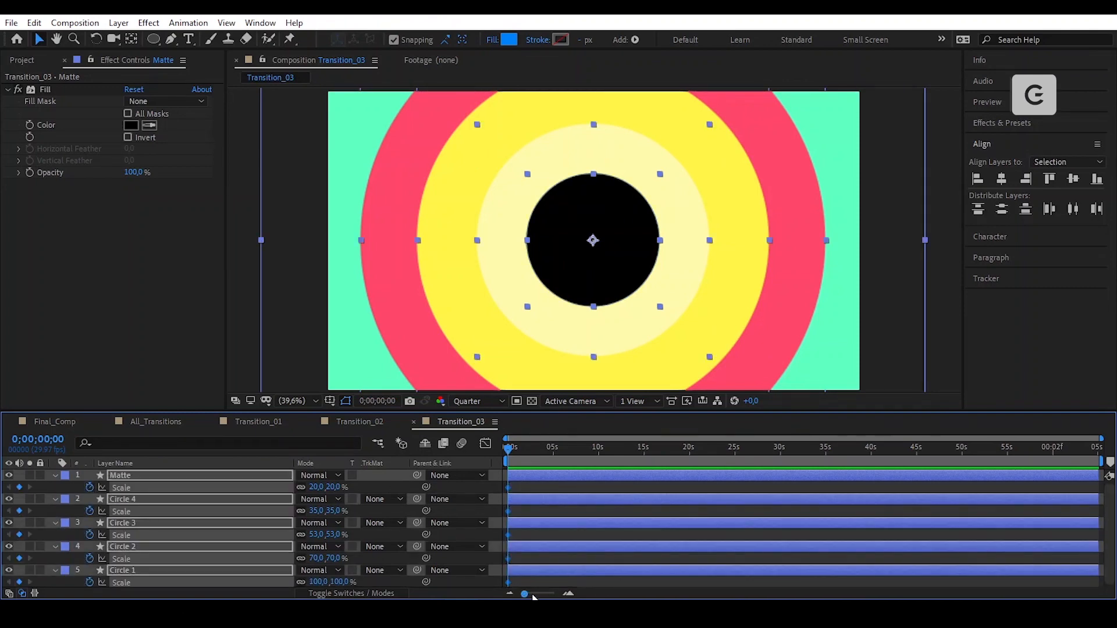
{"action": "left_click_drag", "start_coordinate": [533, 595], "coordinate": [548, 596]}
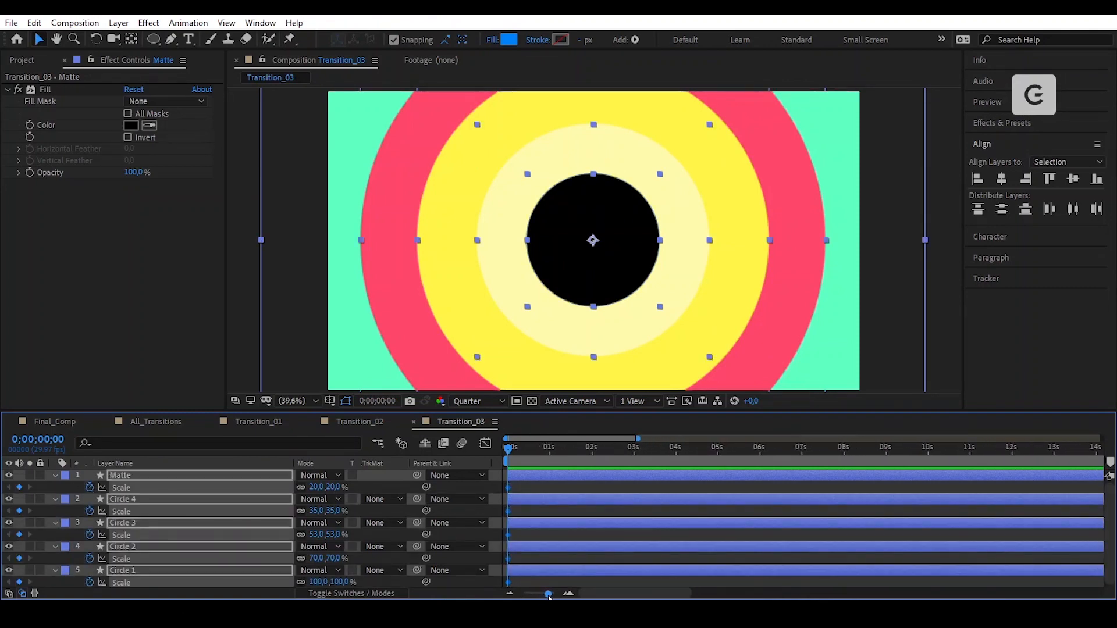
{"action": "left_click", "coordinate": [550, 452]}
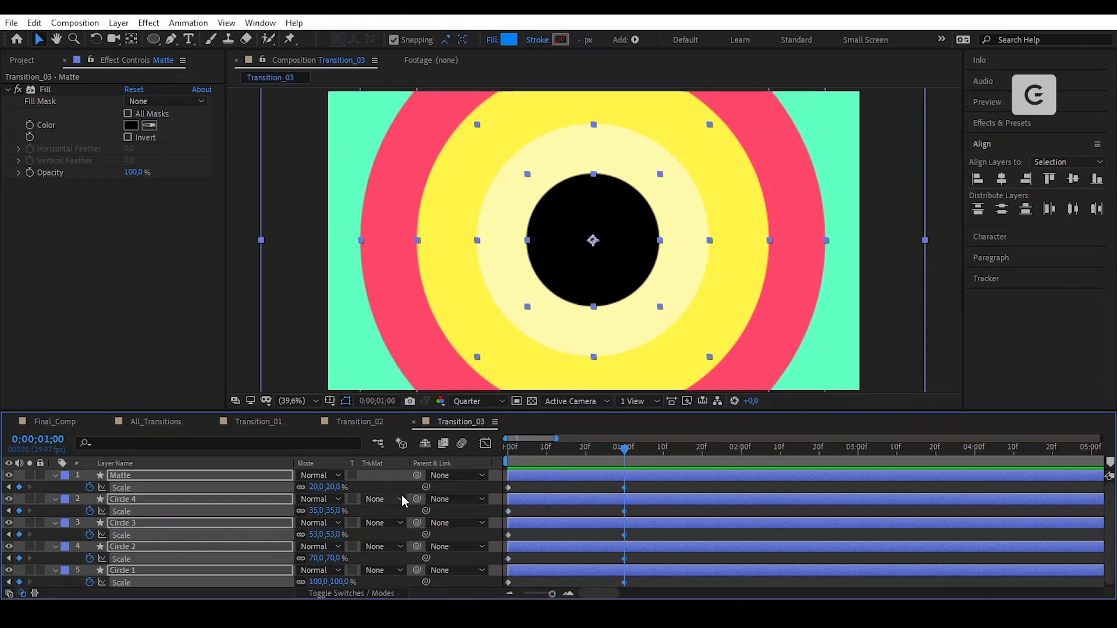
{"action": "left_click", "coordinate": [322, 490]}
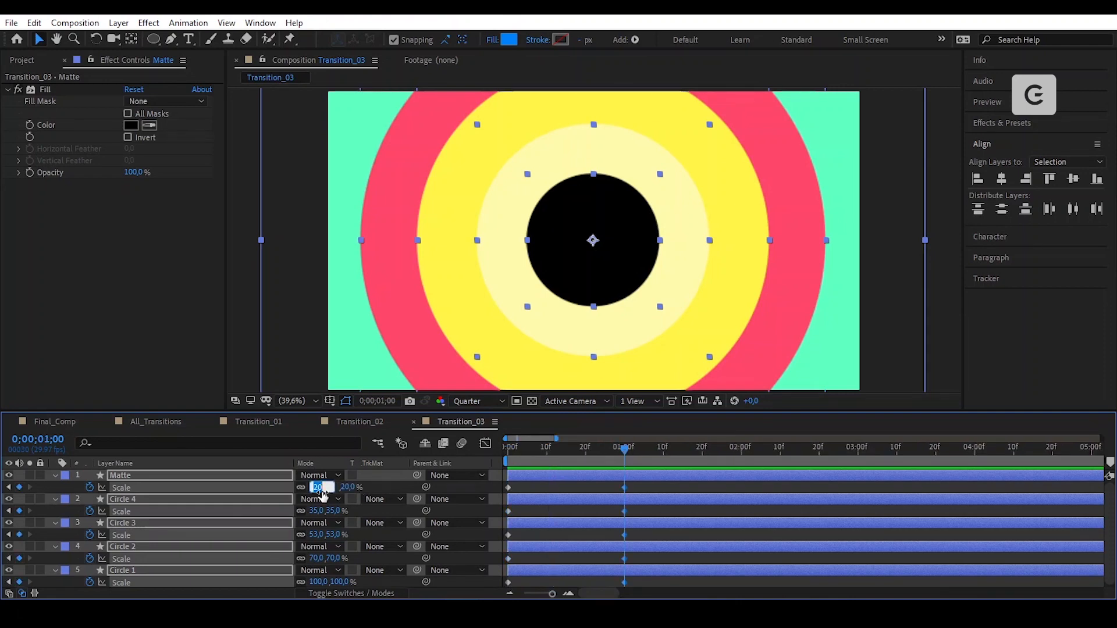
{"action": "type", "text": "0"}
{"action": "key", "text": "Return"}
Time-reverse the scale keyframes of all five layers and apply Easy Ease to them
{"action": "left_click_drag", "start_coordinate": [635, 483], "coordinate": [486, 593]}
{"action": "right_click", "coordinate": [511, 581]}
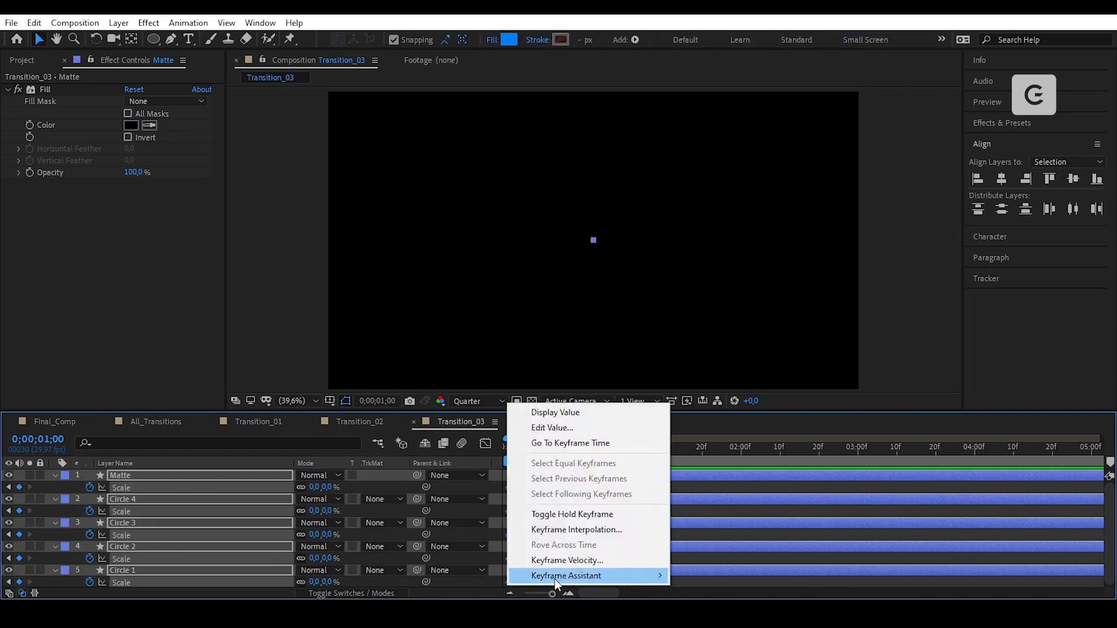
{"action": "mouse_move", "coordinate": [609, 574]}
{"action": "left_click", "coordinate": [727, 575]}
{"action": "right_click", "coordinate": [623, 582]}
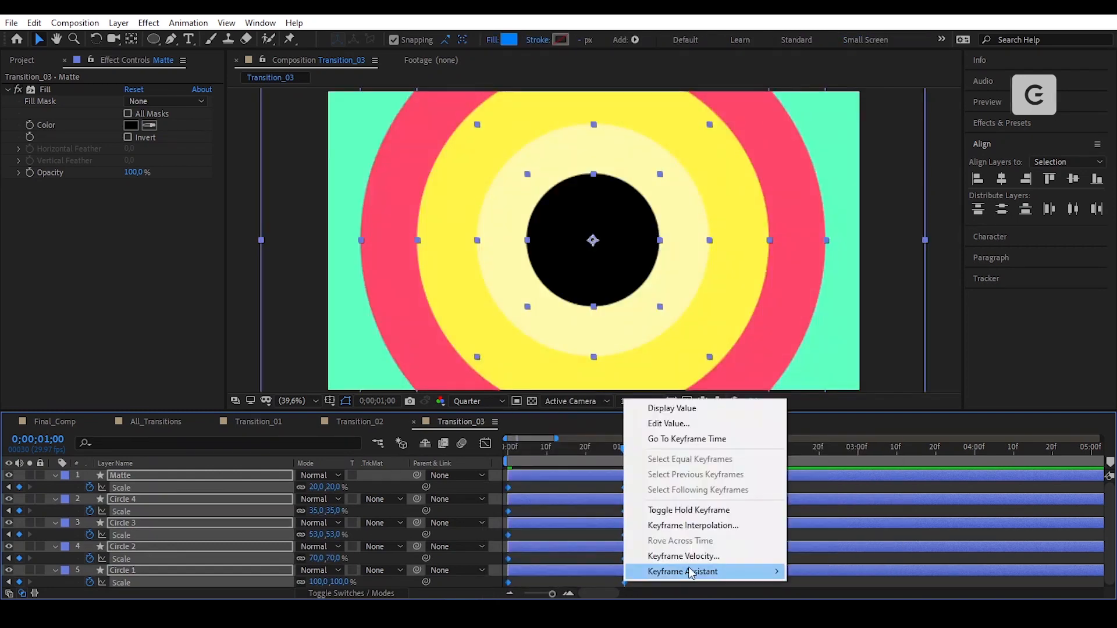
{"action": "mouse_move", "coordinate": [695, 571]}
{"action": "left_click", "coordinate": [824, 480]}
Reshape the scale speed curves of all layers to peak early and ease out slowly towards the one-second keyframes
{"action": "key", "text": "shift+F3"}
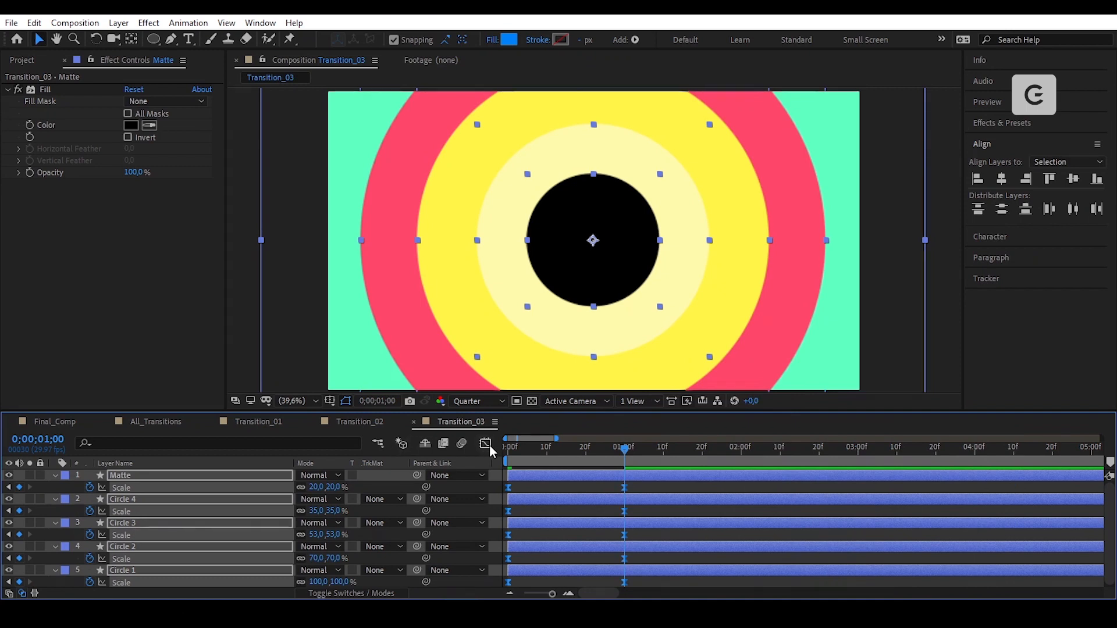
{"action": "left_click_drag", "start_coordinate": [644, 544], "coordinate": [547, 562]}
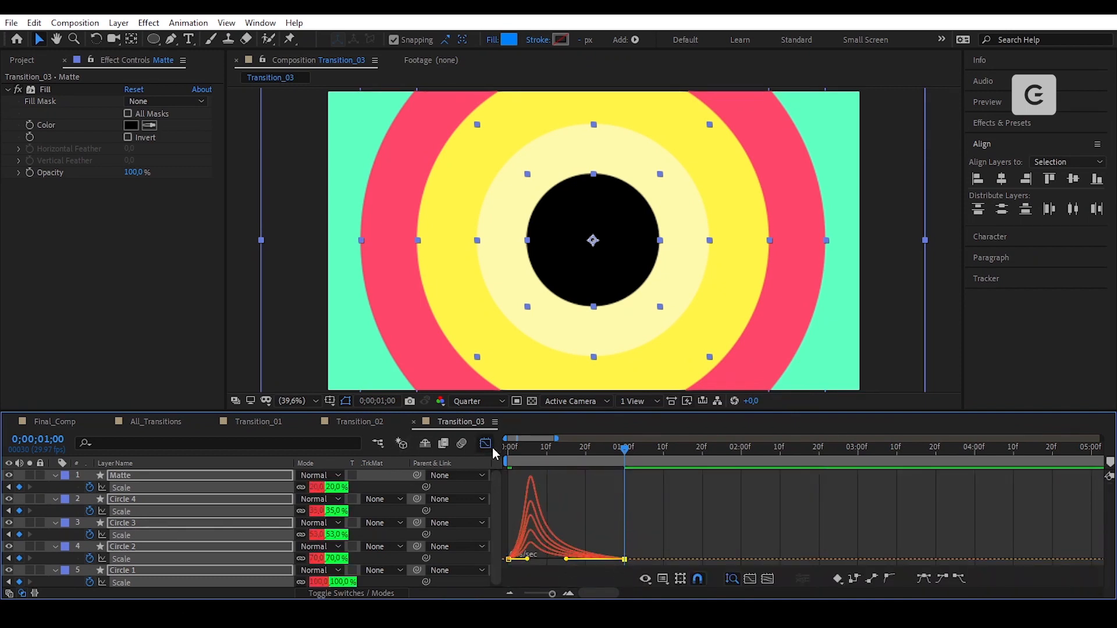
{"action": "left_click", "coordinate": [490, 447]}
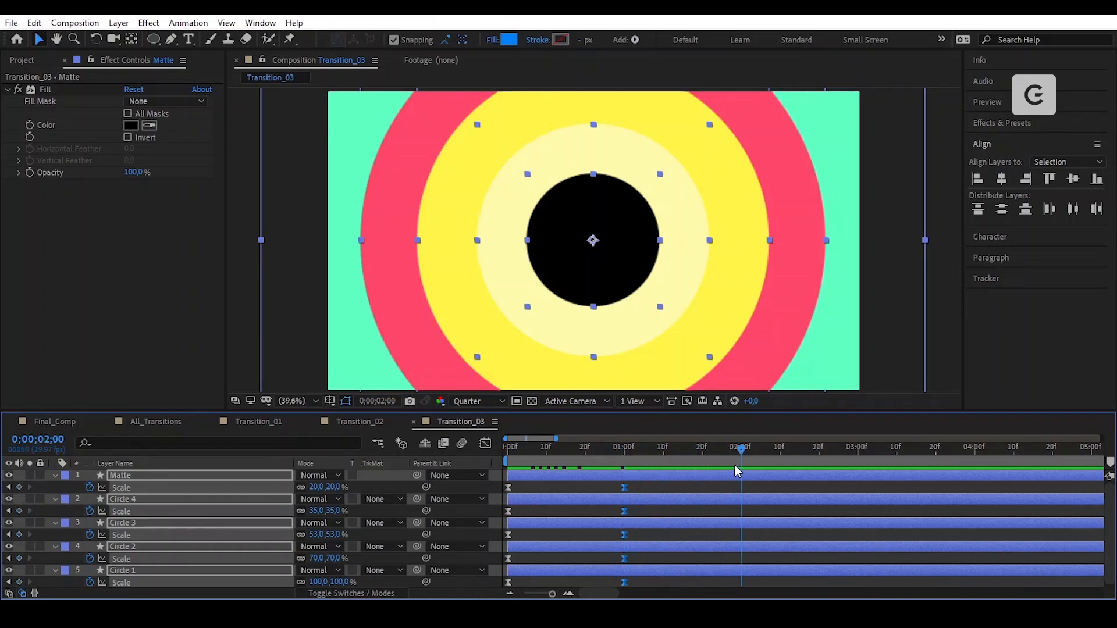
Add scale keyframes holding the present sizes of all five layers at 0;00;02;00
{"action": "left_click", "coordinate": [19, 487]}
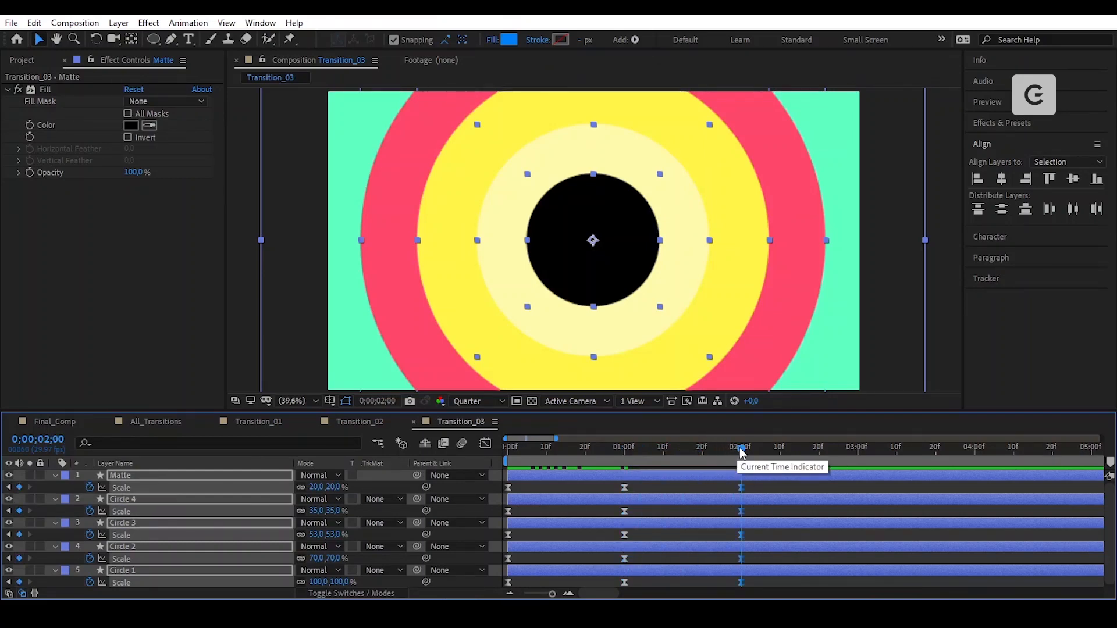
At 1 second, raise the Scale of Matte and Circles 4 to 1 by 5%, to 25, 40, 58, 75 and 105%
{"action": "left_click_drag", "start_coordinate": [742, 451], "coordinate": [694, 449]}
{"action": "left_click_drag", "start_coordinate": [635, 477], "coordinate": [605, 587]}
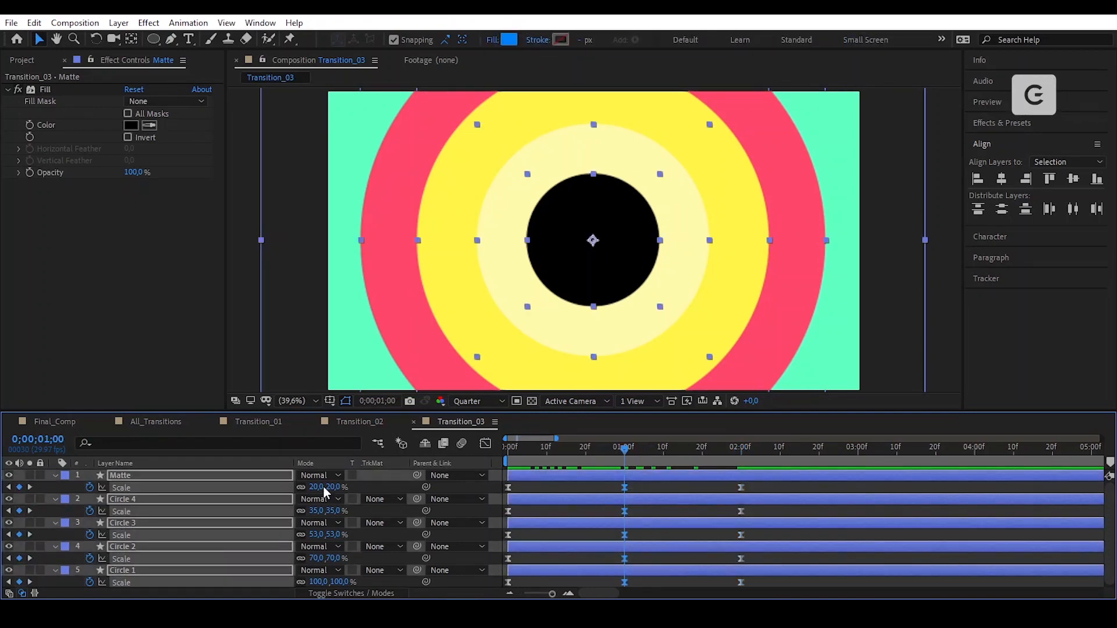
{"action": "left_click_drag", "start_coordinate": [321, 487], "coordinate": [321, 490]}
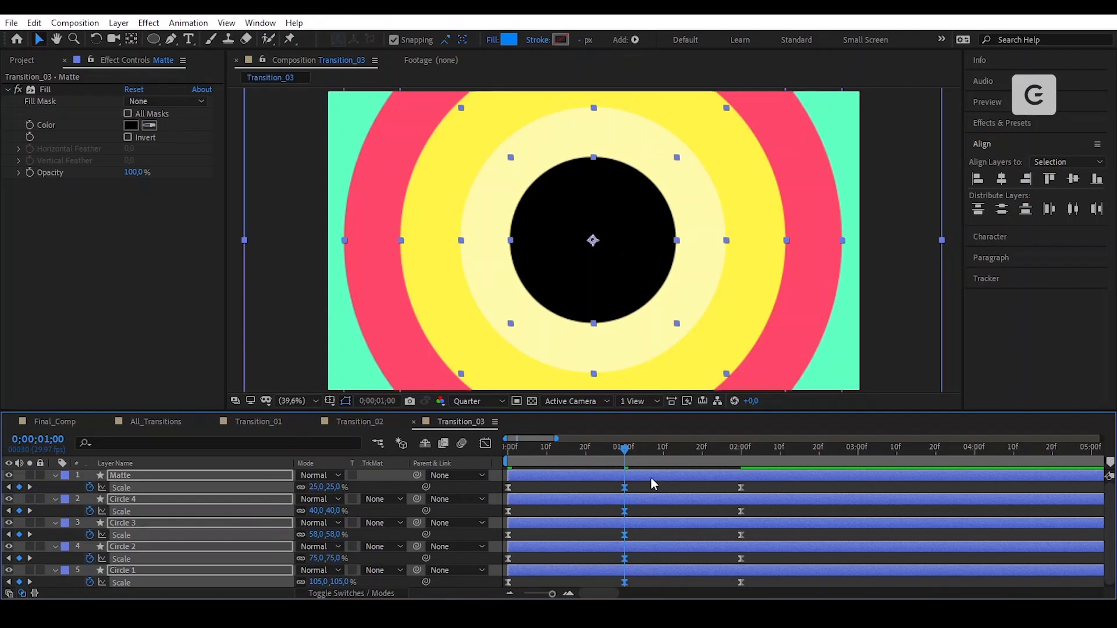
In the speed graph, extend the incoming ease handles of all five layers' Scale keyframes at 2 seconds toward 1 second, and scrub the result
{"action": "left_click_drag", "start_coordinate": [625, 455], "coordinate": [709, 586]}
{"action": "left_click", "coordinate": [484, 444]}
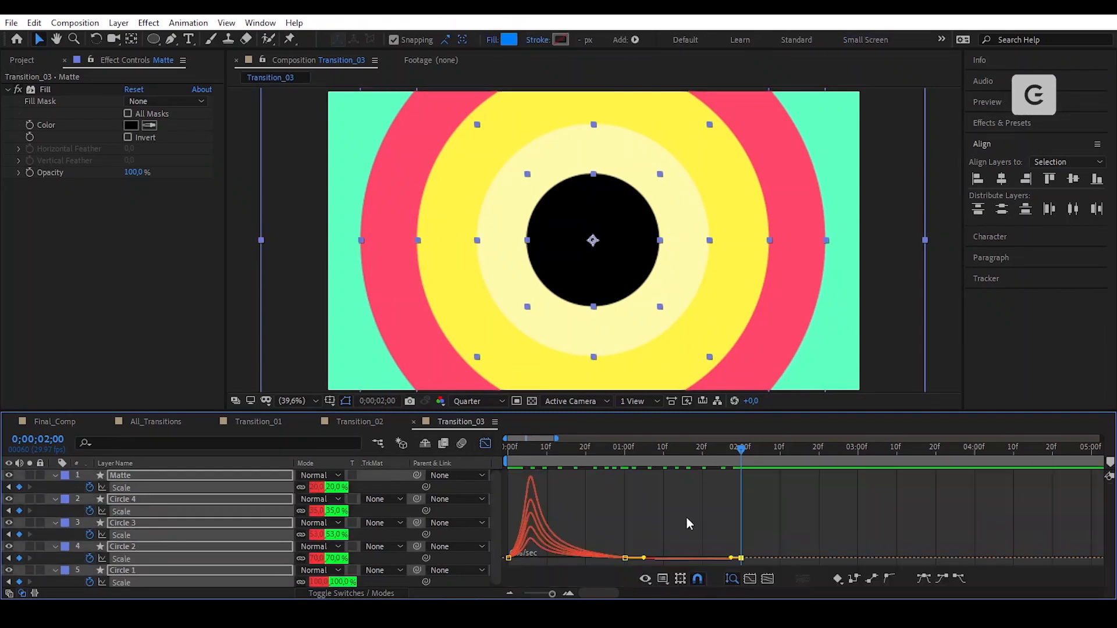
{"action": "scroll", "coordinate": [726, 557], "scroll_direction": "up", "scroll_amount": 2}
{"action": "scroll", "coordinate": [725, 558], "scroll_direction": "down", "scroll_amount": 1}
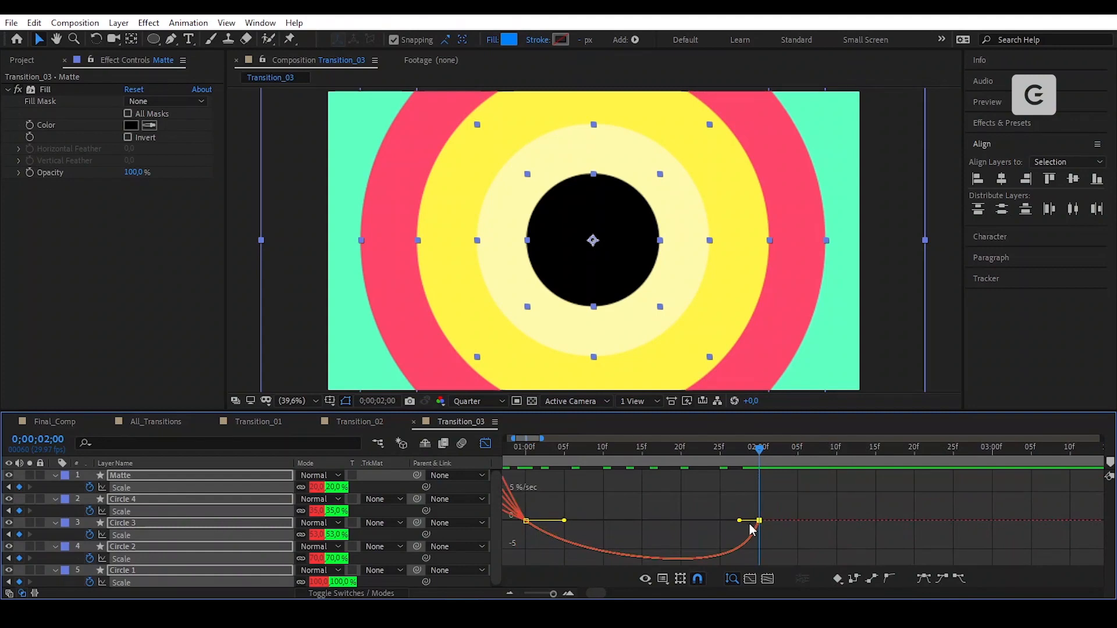
{"action": "left_click_drag", "start_coordinate": [739, 520], "coordinate": [634, 519]}
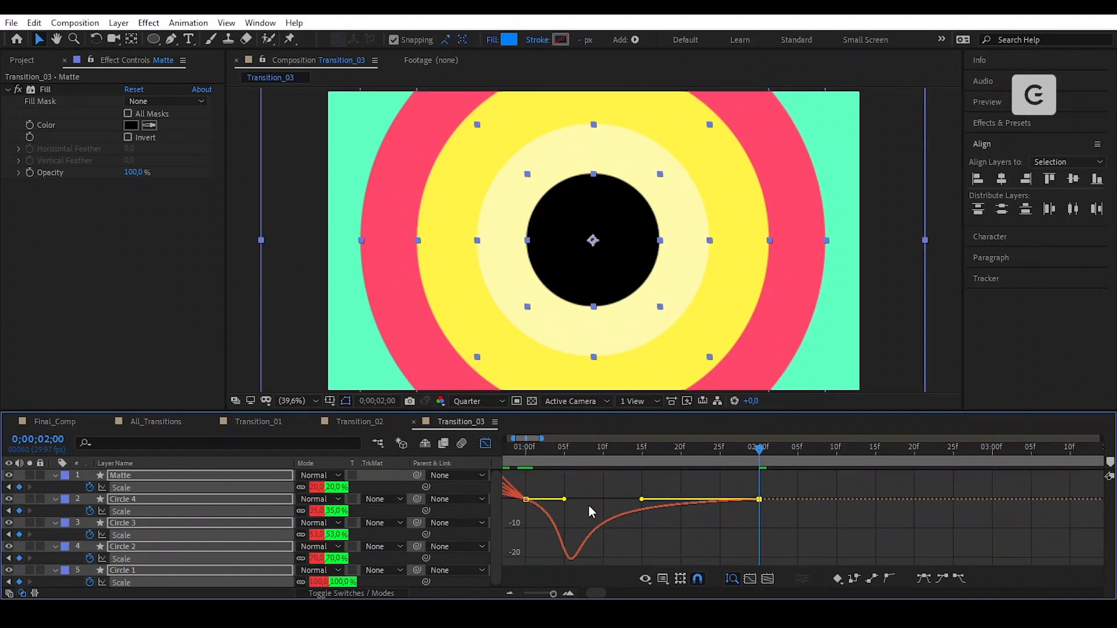
{"action": "left_click", "coordinate": [486, 443]}
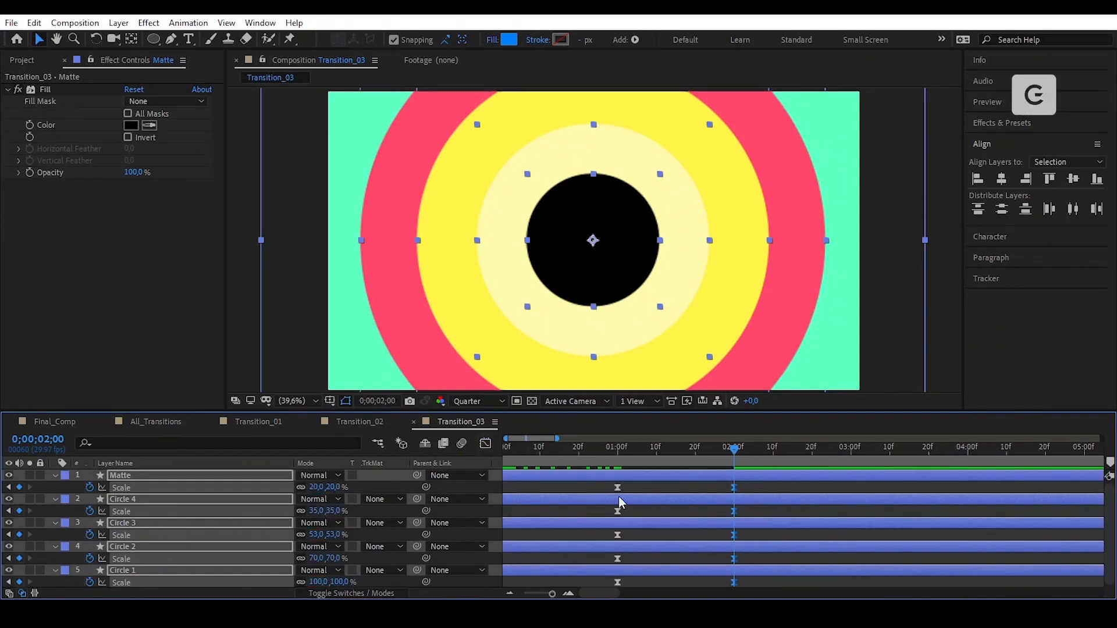
{"action": "left_click_drag", "start_coordinate": [594, 593], "coordinate": [567, 593]}
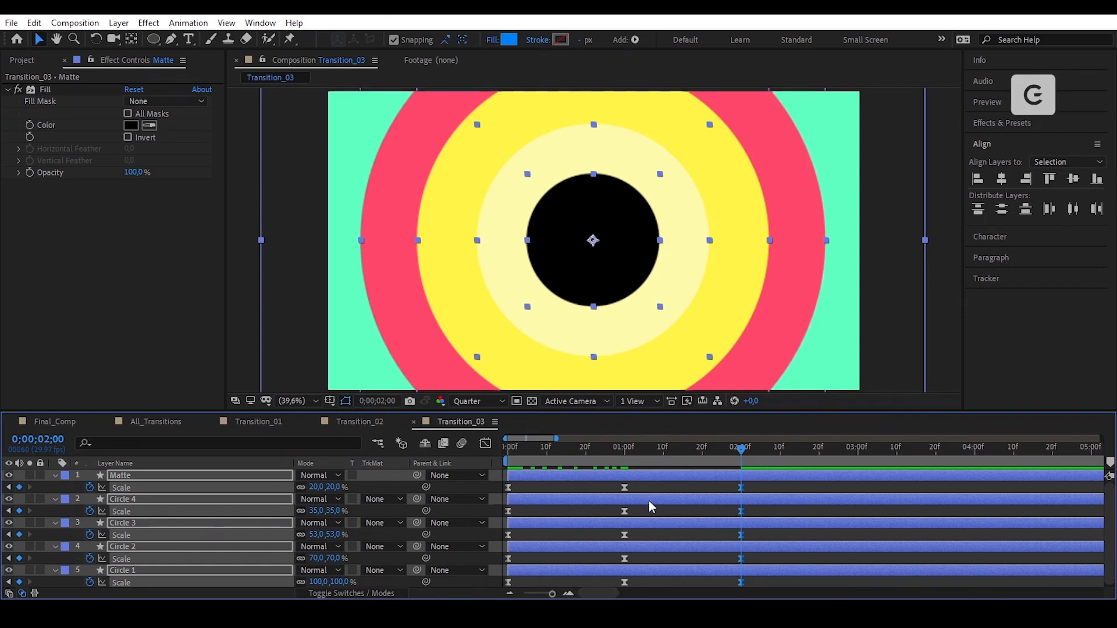
{"action": "left_click_drag", "start_coordinate": [672, 453], "coordinate": [735, 501]}
{"action": "left_click", "coordinate": [754, 489]}
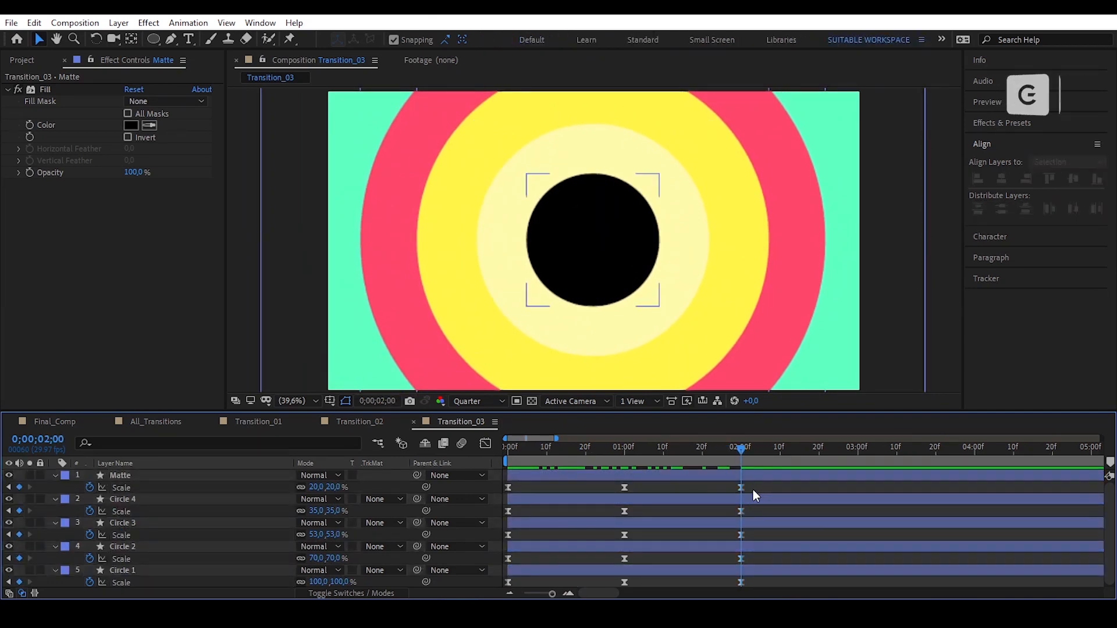
Select all five layers' Scale keyframes at 1 second and display them in the value graph
{"action": "left_click_drag", "start_coordinate": [656, 482], "coordinate": [603, 588]}
{"action": "left_click", "coordinate": [487, 443]}
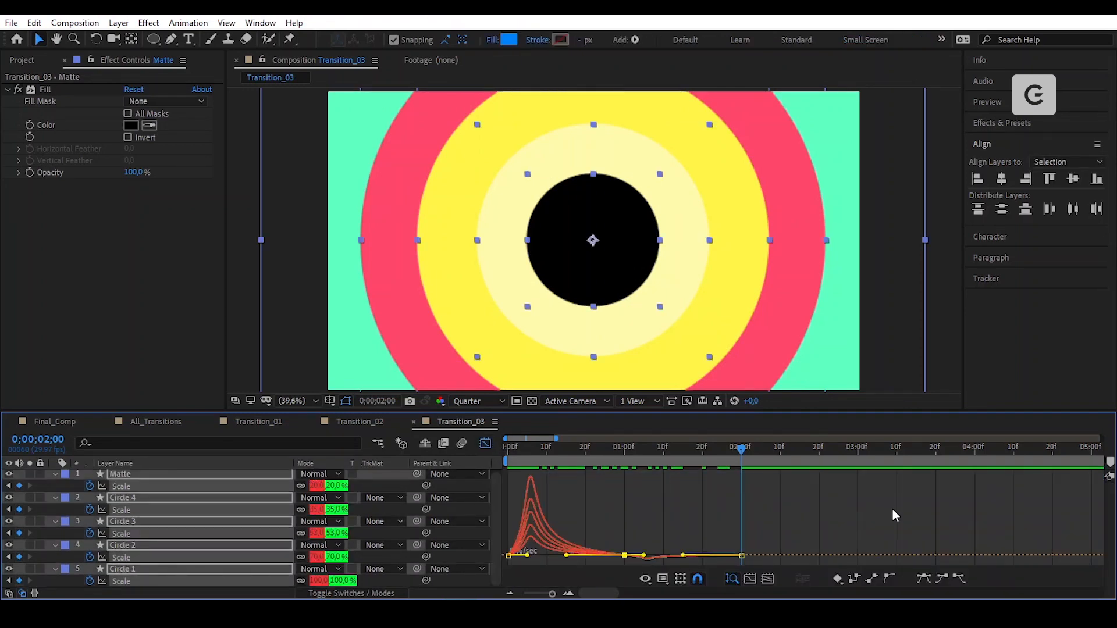
{"action": "right_click", "coordinate": [704, 512]}
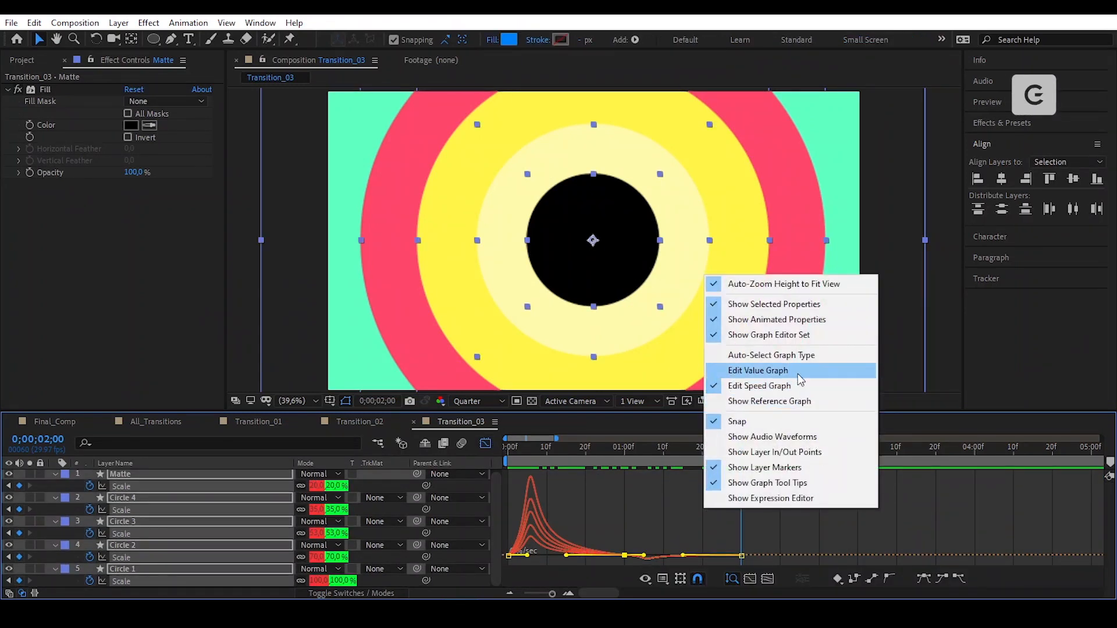
{"action": "left_click", "coordinate": [757, 370]}
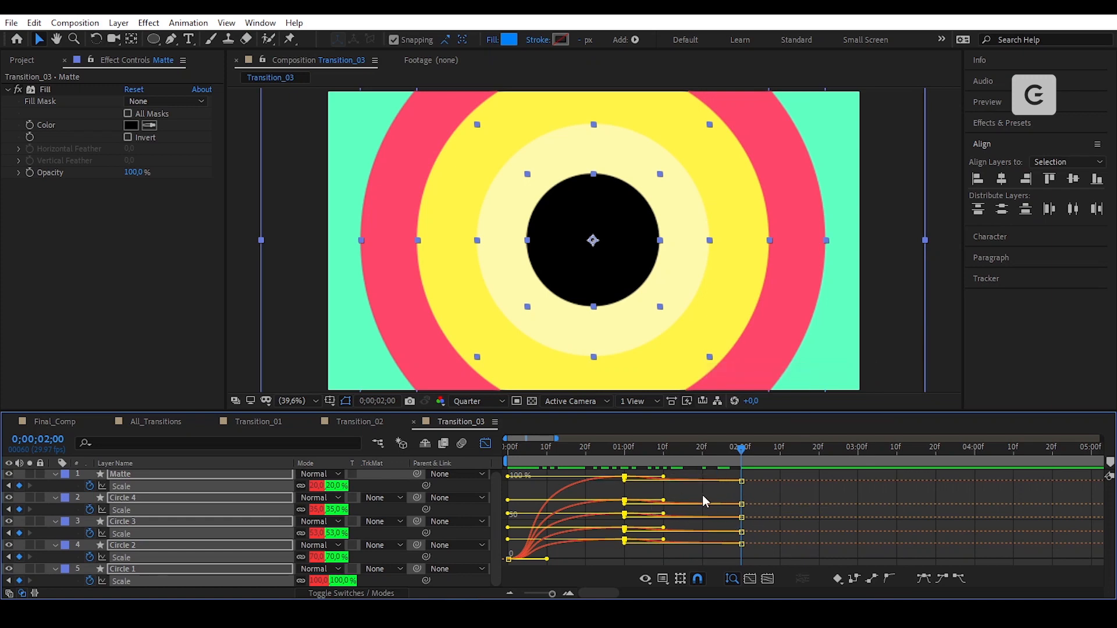
Shorten the incoming handles of the five Scale keyframes at 2 seconds to about half the interval back to 1 second
{"action": "key", "text": "minus"}
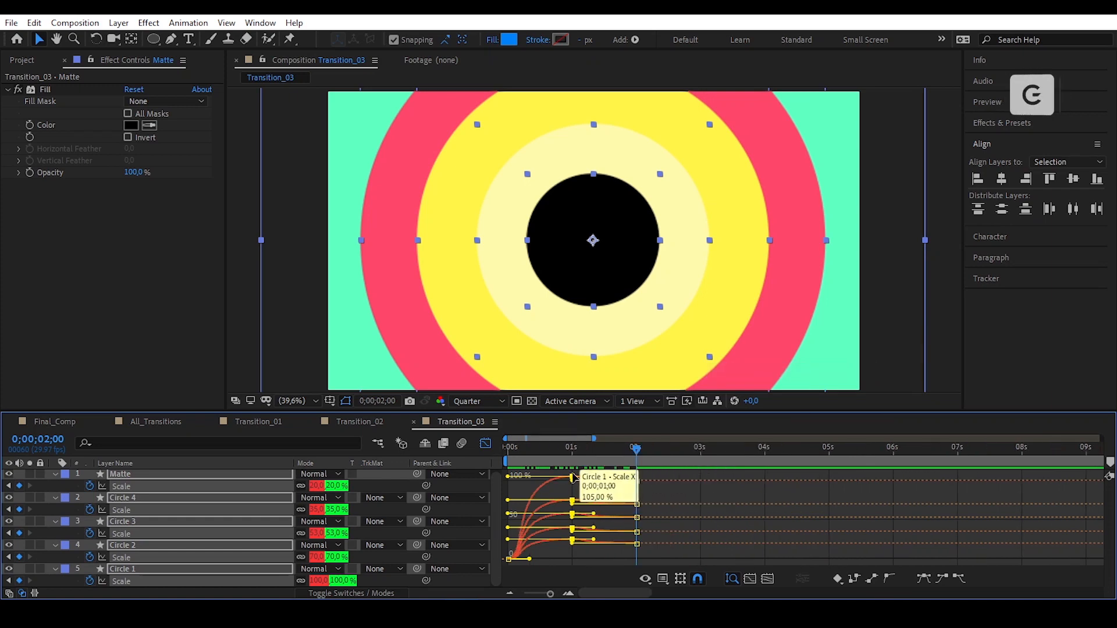
{"action": "left_click_drag", "start_coordinate": [571, 476], "coordinate": [630, 553]}
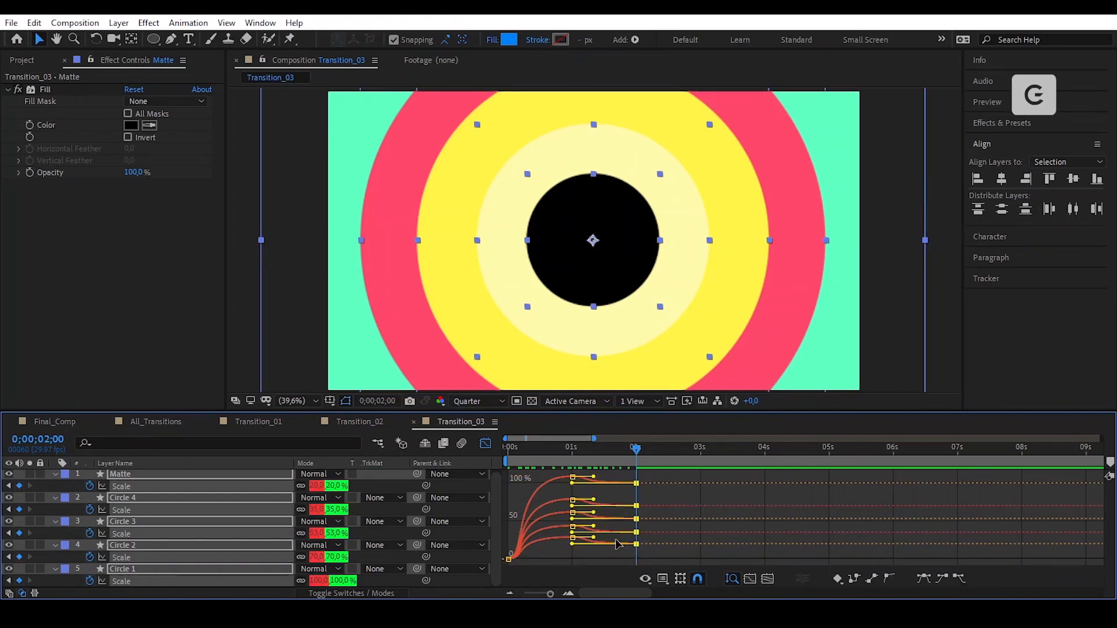
{"action": "scroll", "coordinate": [591, 512], "scroll_direction": "up", "scroll_amount": 1}
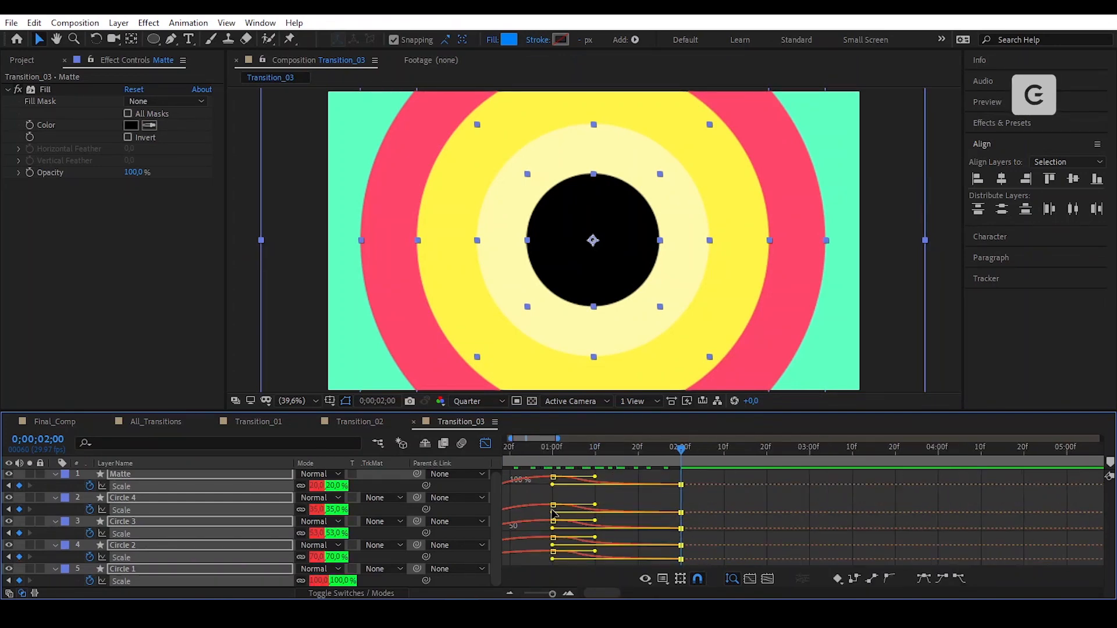
{"action": "left_click_drag", "start_coordinate": [552, 511], "coordinate": [602, 518]}
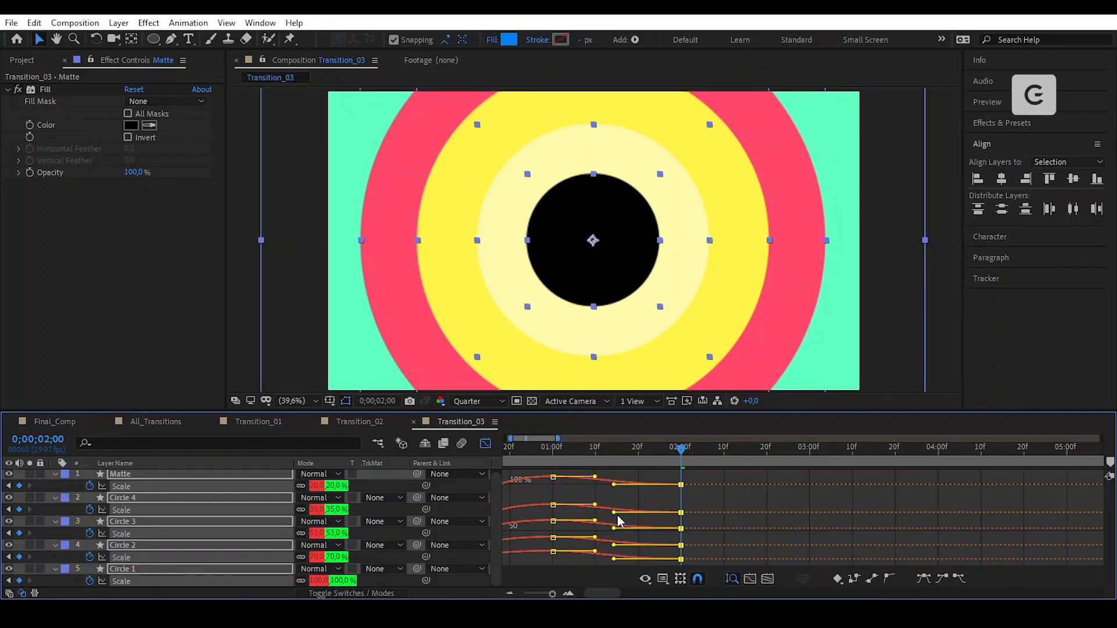
{"action": "scroll", "coordinate": [586, 515], "scroll_direction": "down", "scroll_amount": 1}
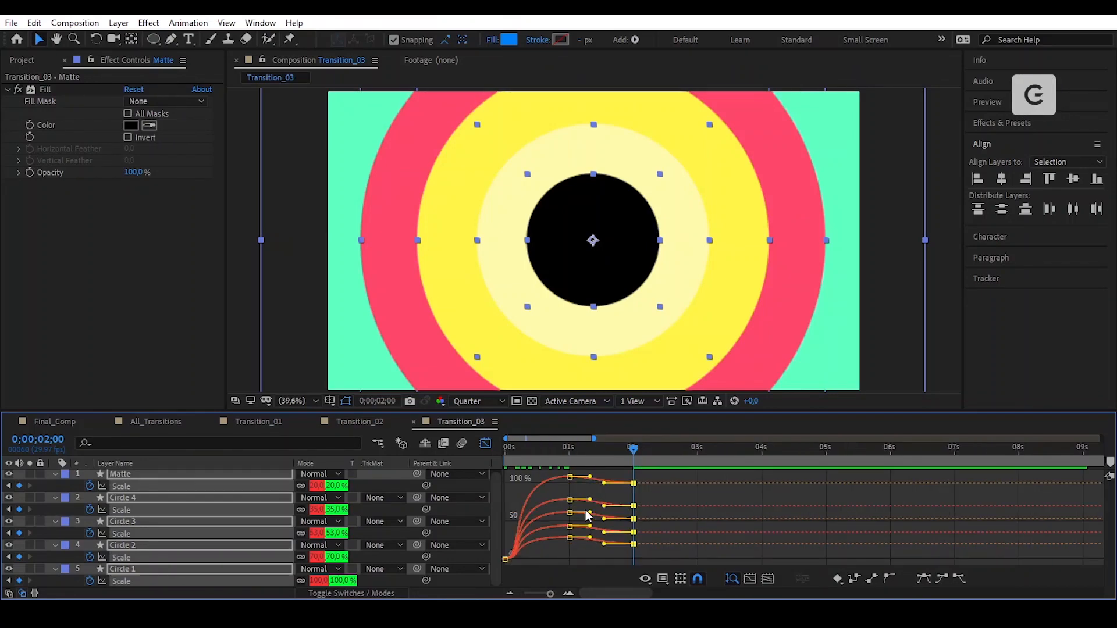
Slightly shorten the incoming handles and lengthen the outgoing handles of the five Scale keyframes at 1 second in the value graph
{"action": "left_click", "coordinate": [569, 551]}
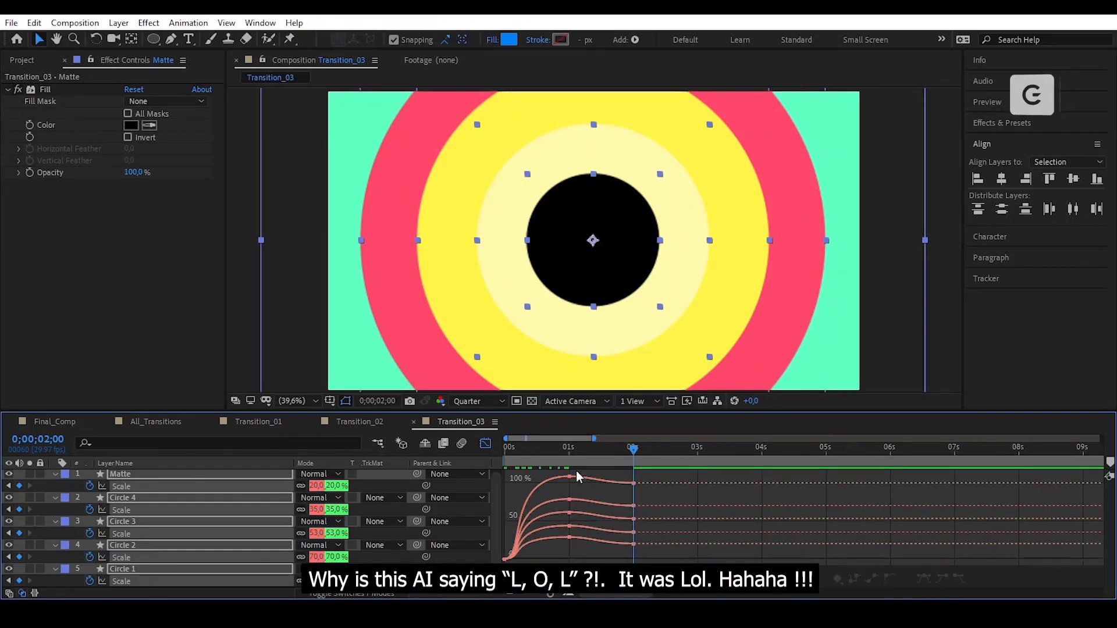
{"action": "left_click_drag", "start_coordinate": [568, 551], "coordinate": [580, 476]}
{"action": "left_click_drag", "start_coordinate": [508, 499], "coordinate": [516, 499]}
{"action": "scroll", "coordinate": [595, 501], "scroll_direction": "up", "scroll_amount": 1}
{"action": "left_click_drag", "start_coordinate": [583, 499], "coordinate": [589, 503]}
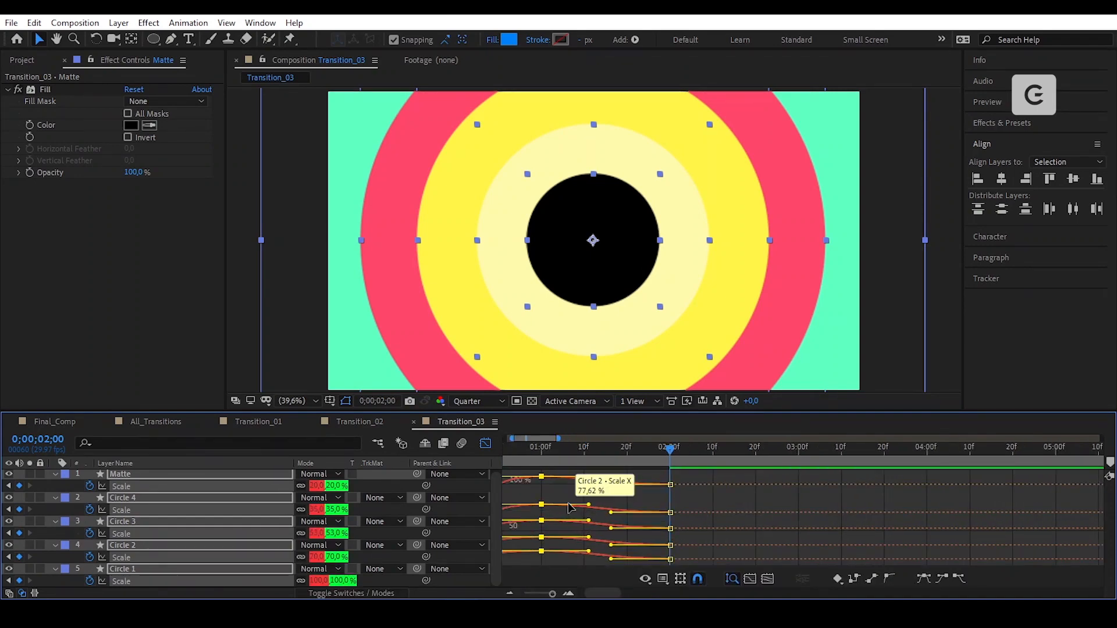
Fine-tune the Scale handles between the 1-second and 2-second keyframes for a smoother overshoot, and preview the animation
{"action": "scroll", "coordinate": [600, 501], "scroll_direction": "down", "scroll_amount": 1}
{"action": "key", "text": "space"}
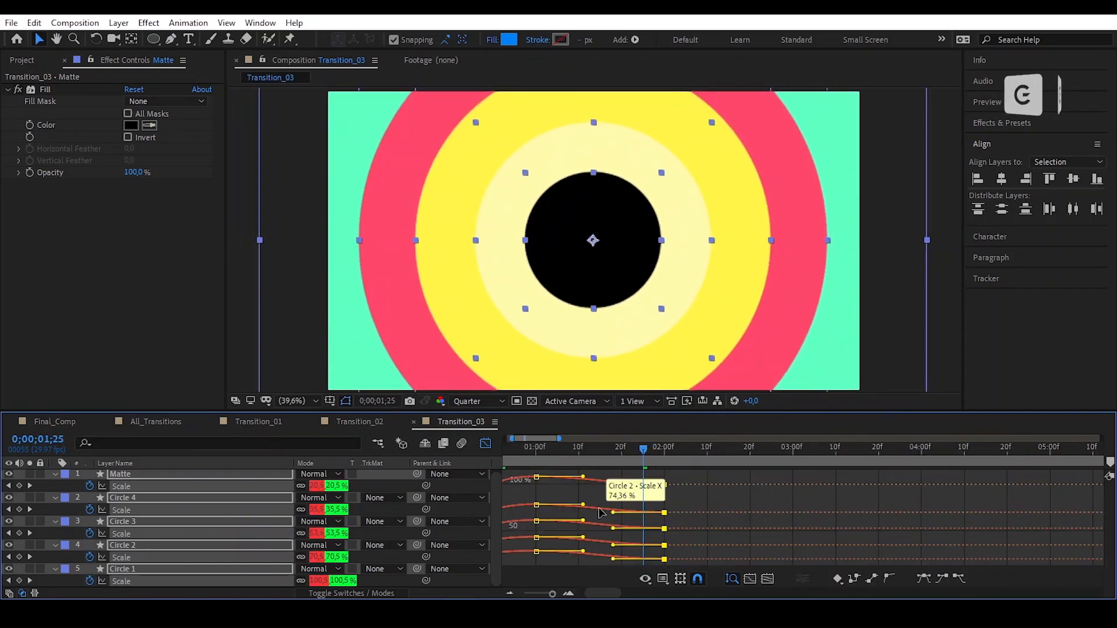
{"action": "left_click_drag", "start_coordinate": [562, 472], "coordinate": [575, 543]}
{"action": "scroll", "coordinate": [571, 510], "scroll_direction": "up", "scroll_amount": 3}
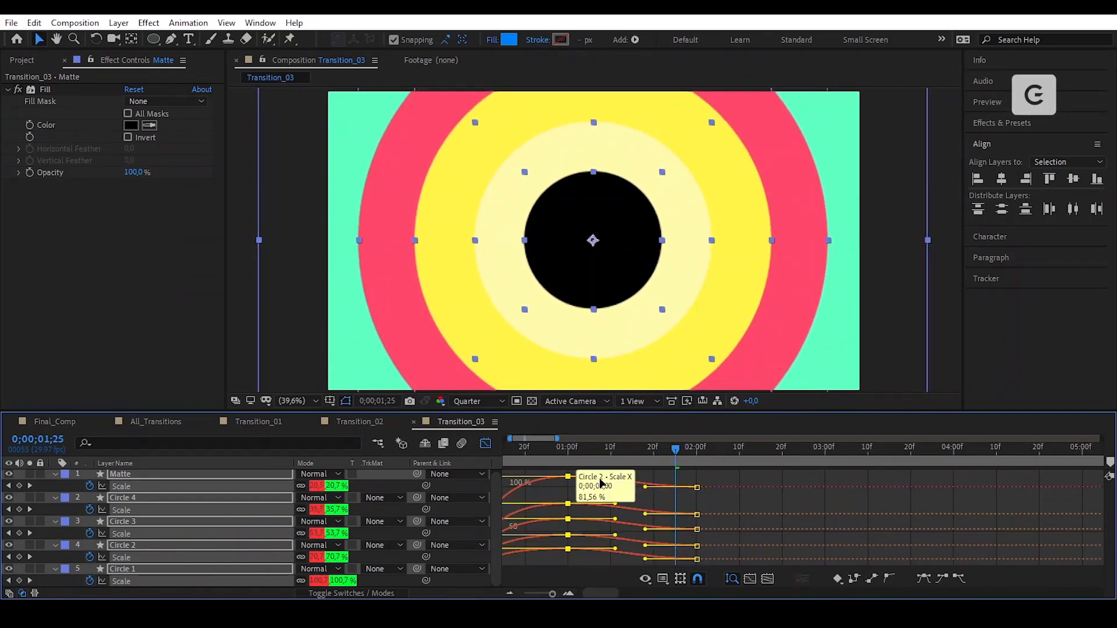
{"action": "scroll", "coordinate": [617, 486], "scroll_direction": "down", "scroll_amount": 3}
{"action": "key", "text": "space"}
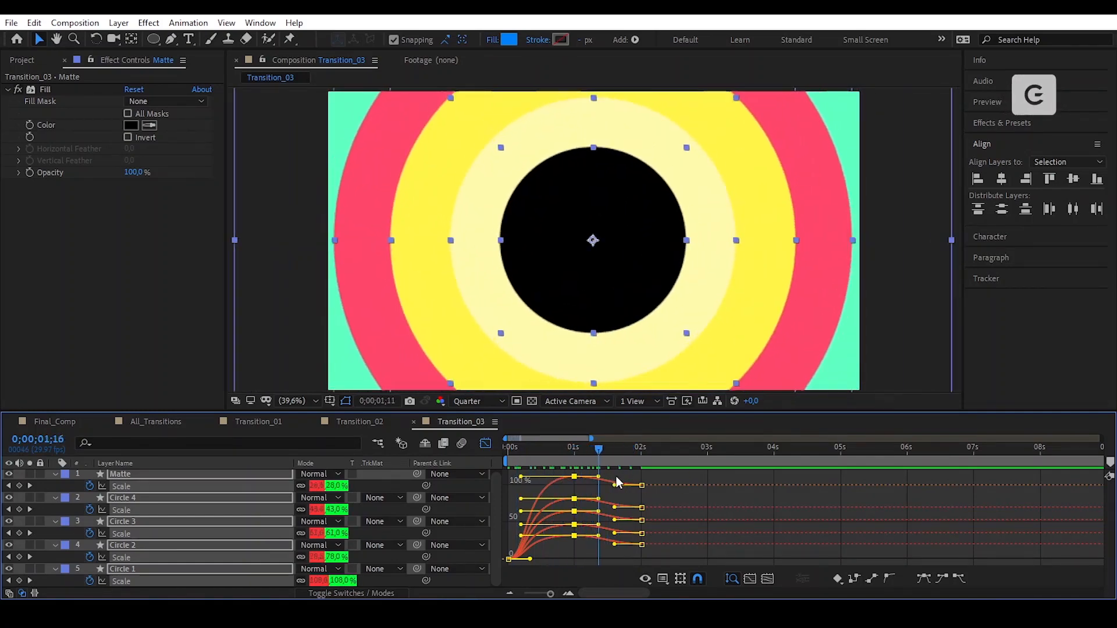
Close the Graph Editor, deselect all layers and bring the whole Scale animation into view with the playhead at 2 seconds
{"action": "left_click_drag", "start_coordinate": [630, 456], "coordinate": [635, 466]}
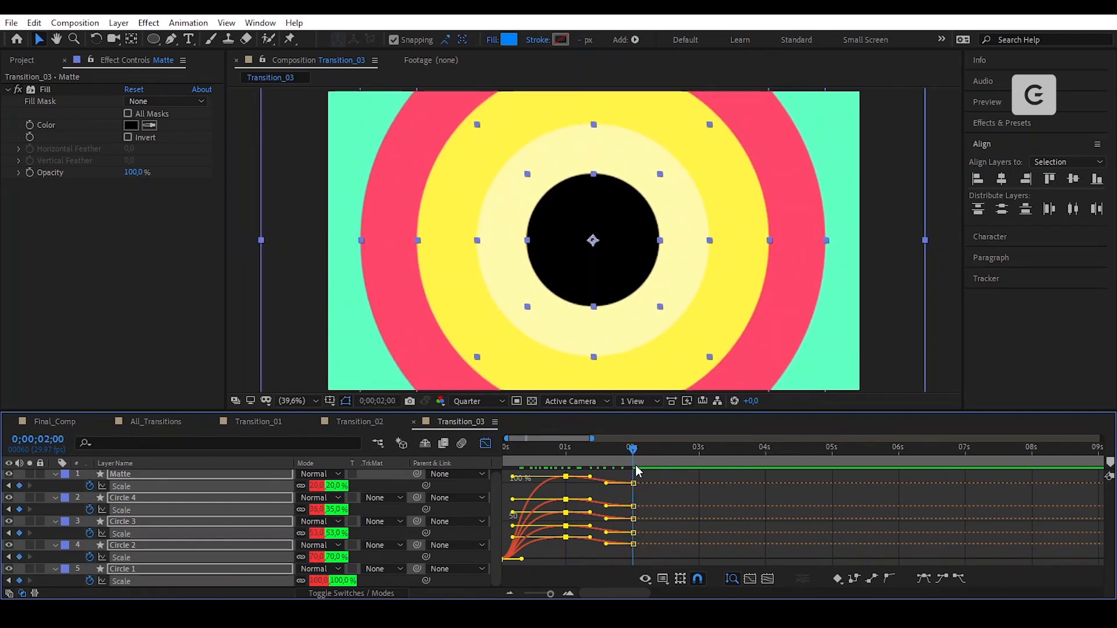
{"action": "left_click", "coordinate": [487, 443]}
{"action": "left_click", "coordinate": [674, 485]}
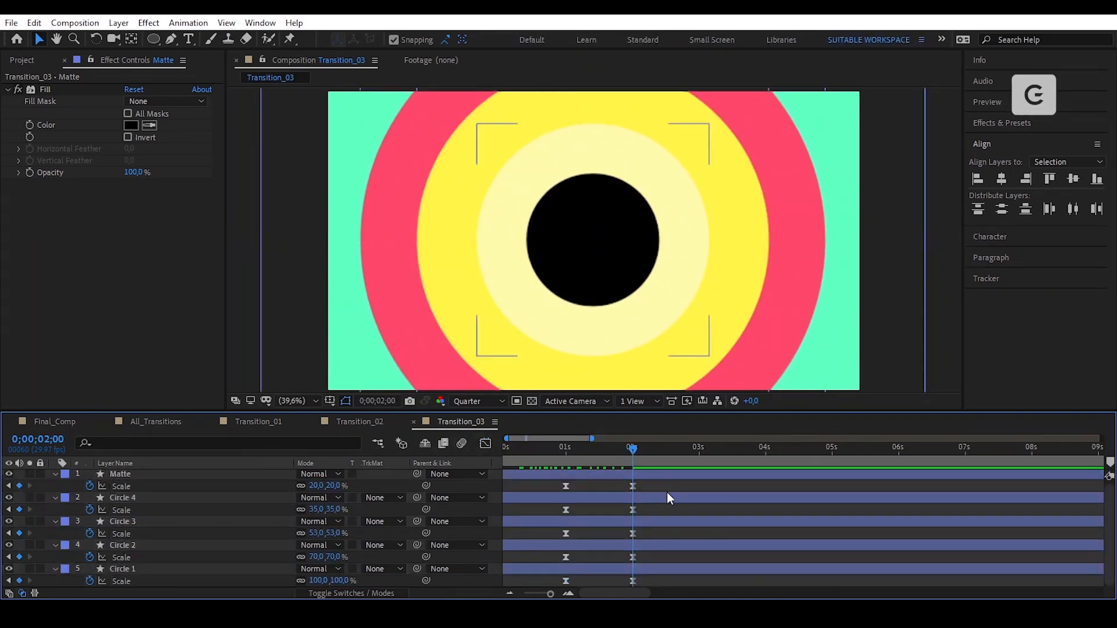
{"action": "scroll", "coordinate": [610, 500], "scroll_direction": "down", "scroll_amount": 3}
{"action": "left_click_drag", "start_coordinate": [648, 589], "coordinate": [580, 589]}
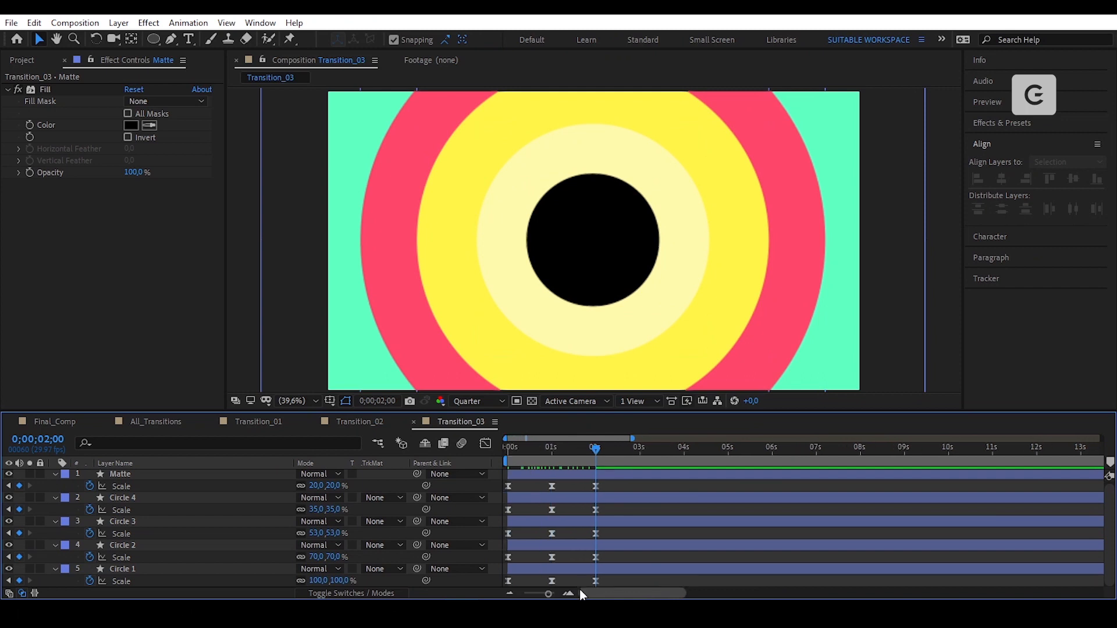
{"action": "mouse_move", "coordinate": [605, 453]}
{"action": "left_mouse_down"}
{"action": "mouse_move", "coordinate": [505, 460]}
{"action": "mouse_move", "coordinate": [596, 463]}
{"action": "left_mouse_up"}
{"action": "left_click", "coordinate": [602, 474]}
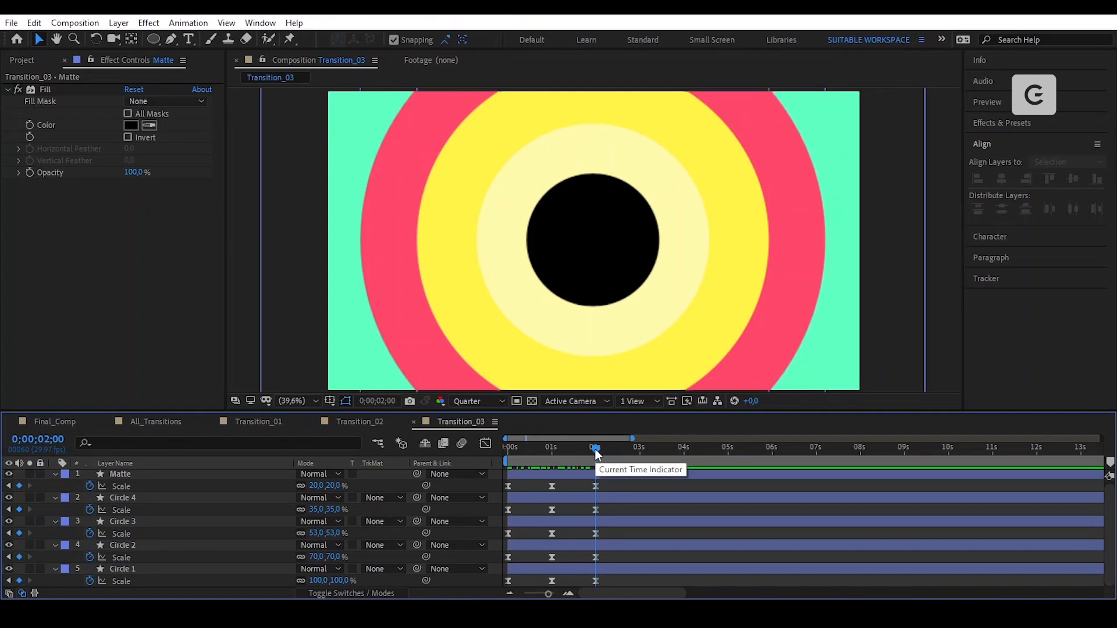
Add Position keyframes at 3 seconds to Circle 1 through Circle 4, leaving out the Matte layer
{"action": "left_click_drag", "start_coordinate": [597, 455], "coordinate": [639, 461]}
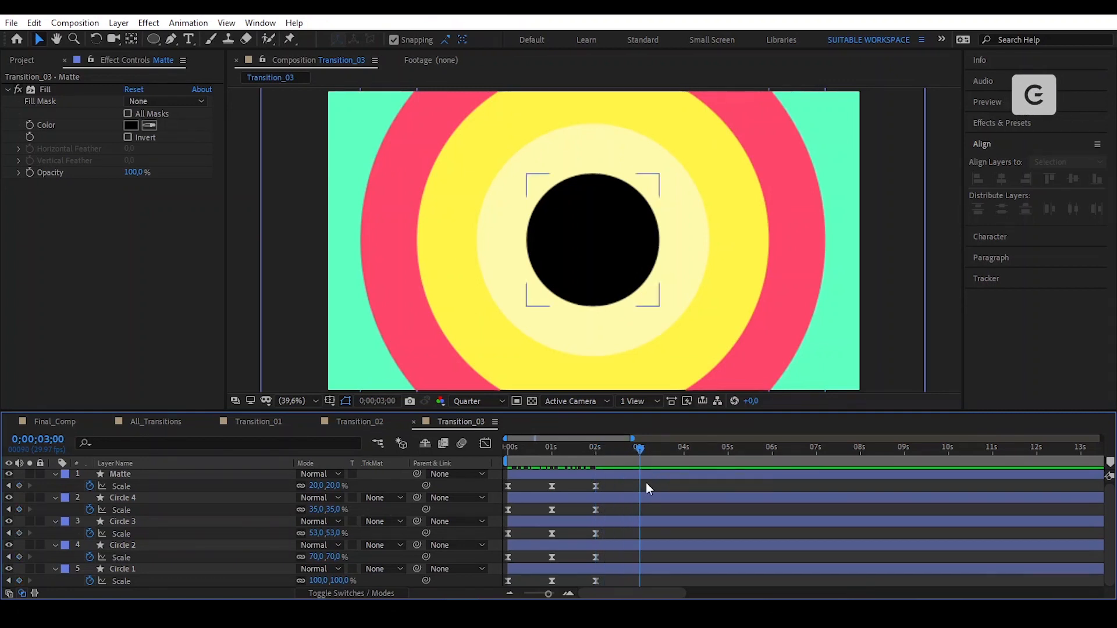
{"action": "left_click", "coordinate": [652, 478]}
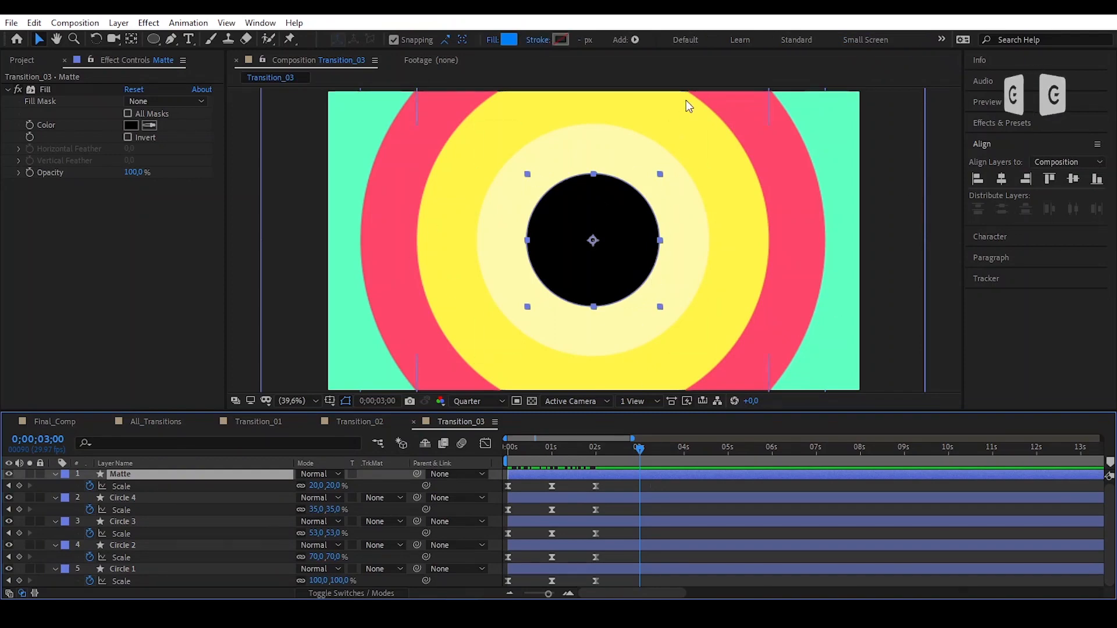
{"action": "left_click", "coordinate": [644, 498]}
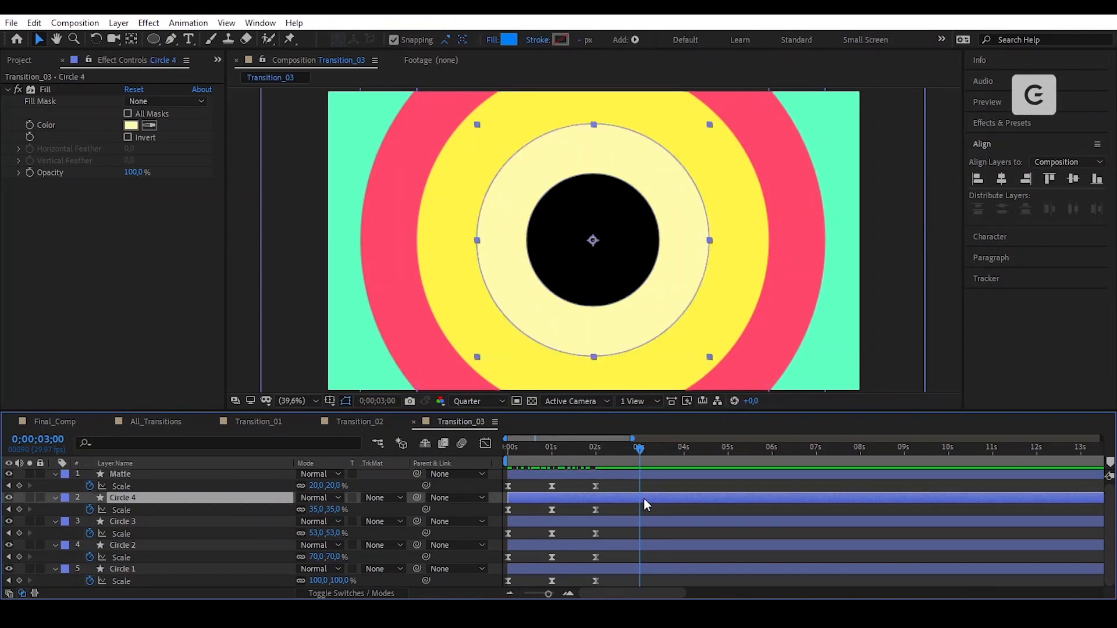
{"action": "left_click", "coordinate": [645, 570], "text": "shift"}
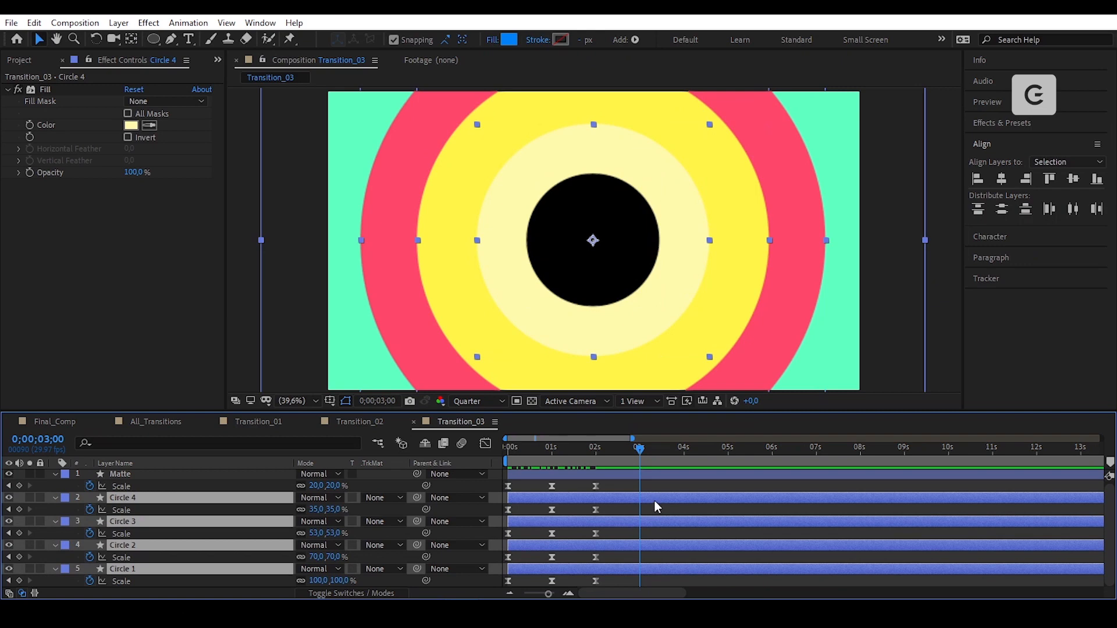
{"action": "key", "text": "shift+p"}
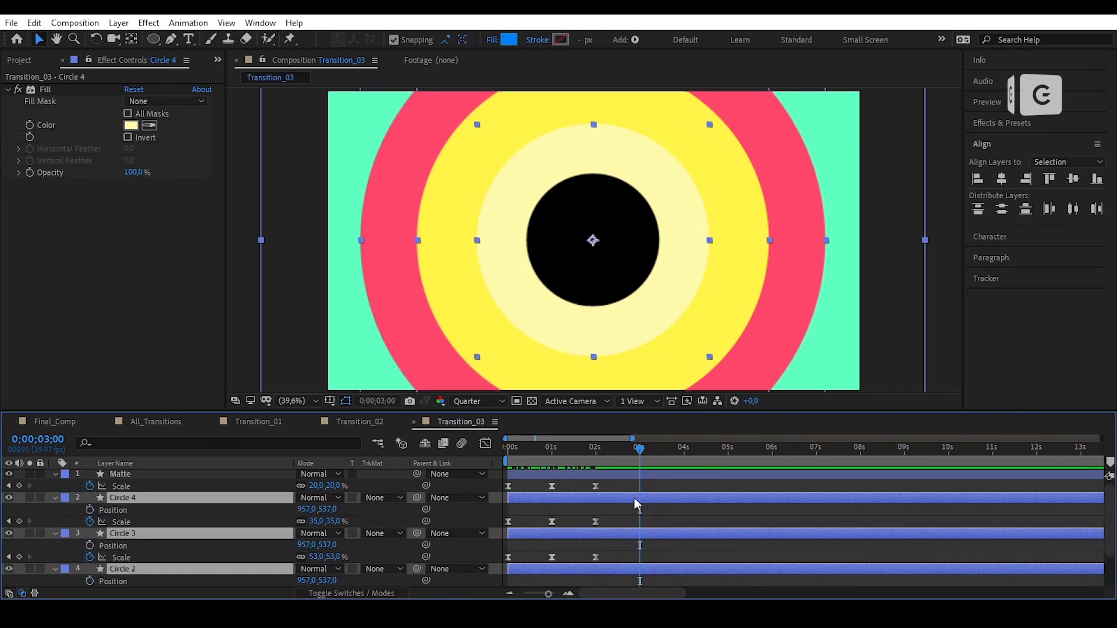
{"action": "left_click", "coordinate": [90, 510]}
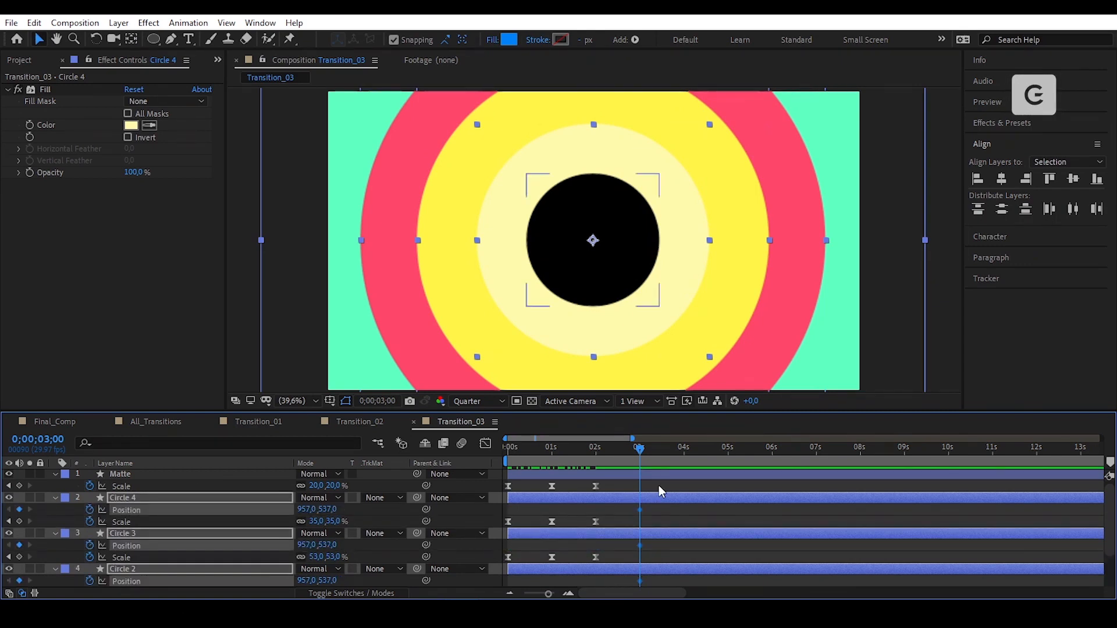
At 4 seconds, move Circle 1 through Circle 4 straight down out of the frame, to a Position of 957, 2325
{"action": "left_click", "coordinate": [685, 449]}
{"action": "key", "text": "Page_Up"}
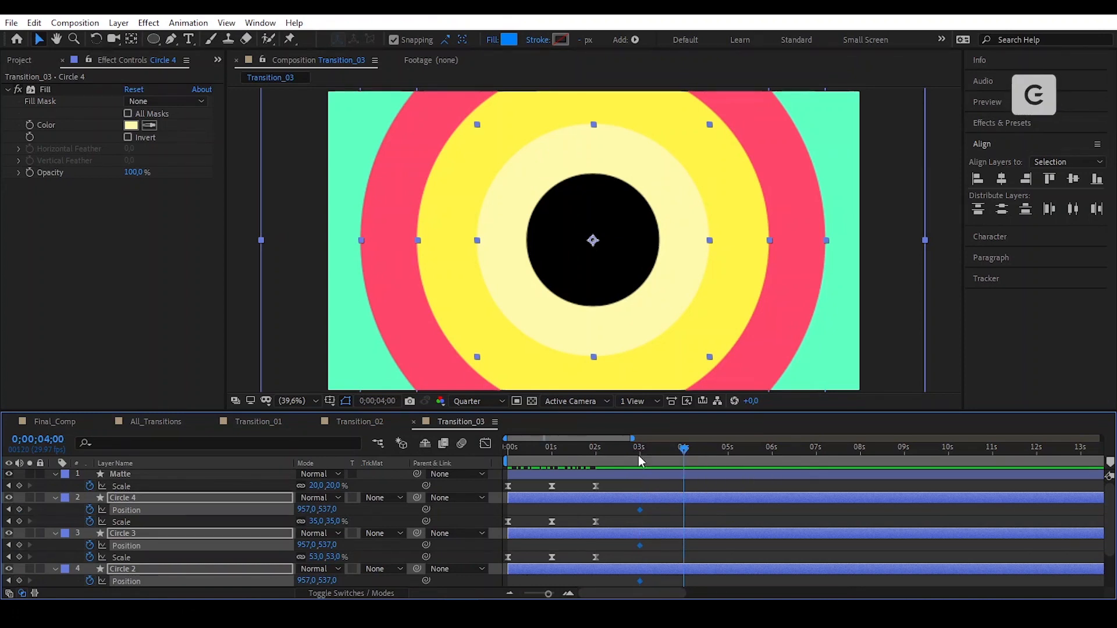
{"action": "left_click_drag", "start_coordinate": [335, 512], "coordinate": [458, 519]}
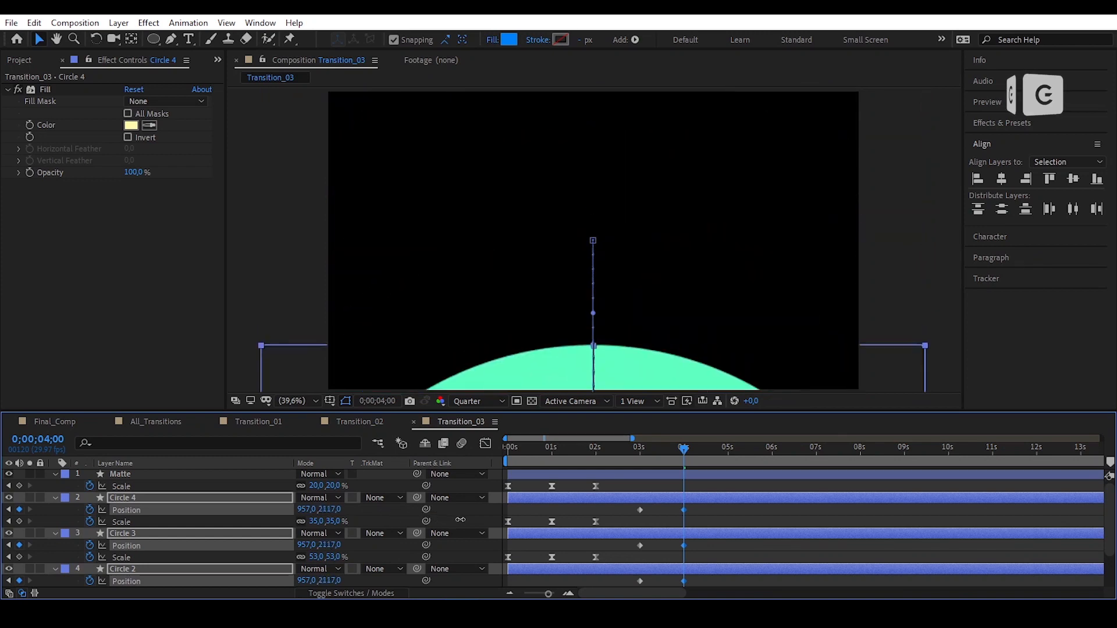
{"action": "scroll", "coordinate": [664, 237], "scroll_direction": "down", "scroll_amount": 1}
{"action": "scroll", "coordinate": [664, 235], "scroll_direction": "down", "scroll_amount": 2}
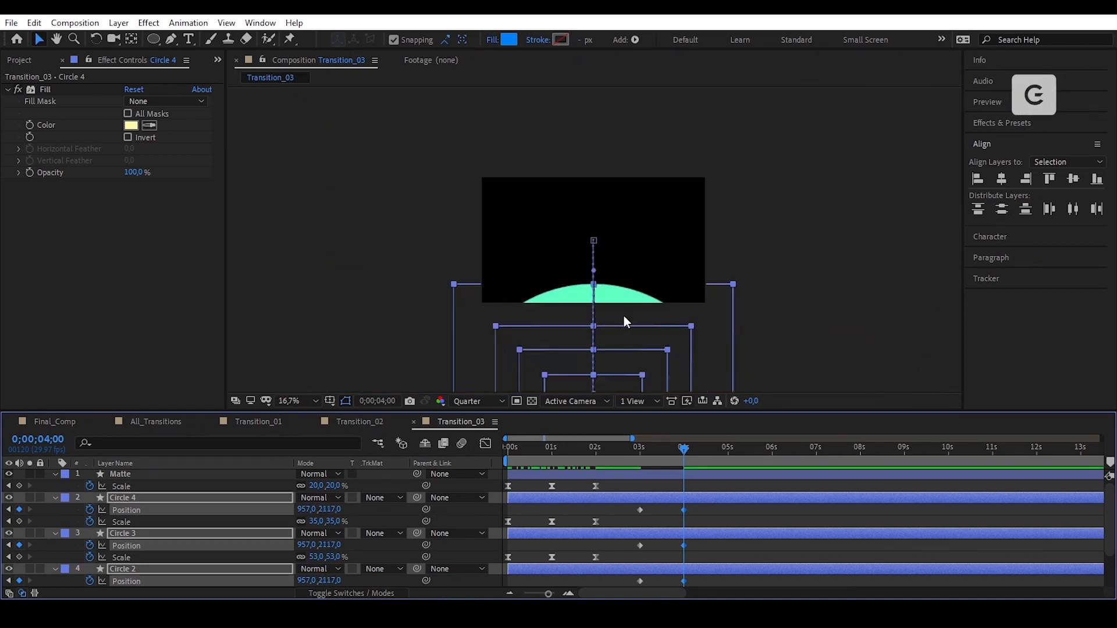
{"action": "left_click_drag", "start_coordinate": [343, 509], "coordinate": [477, 519]}
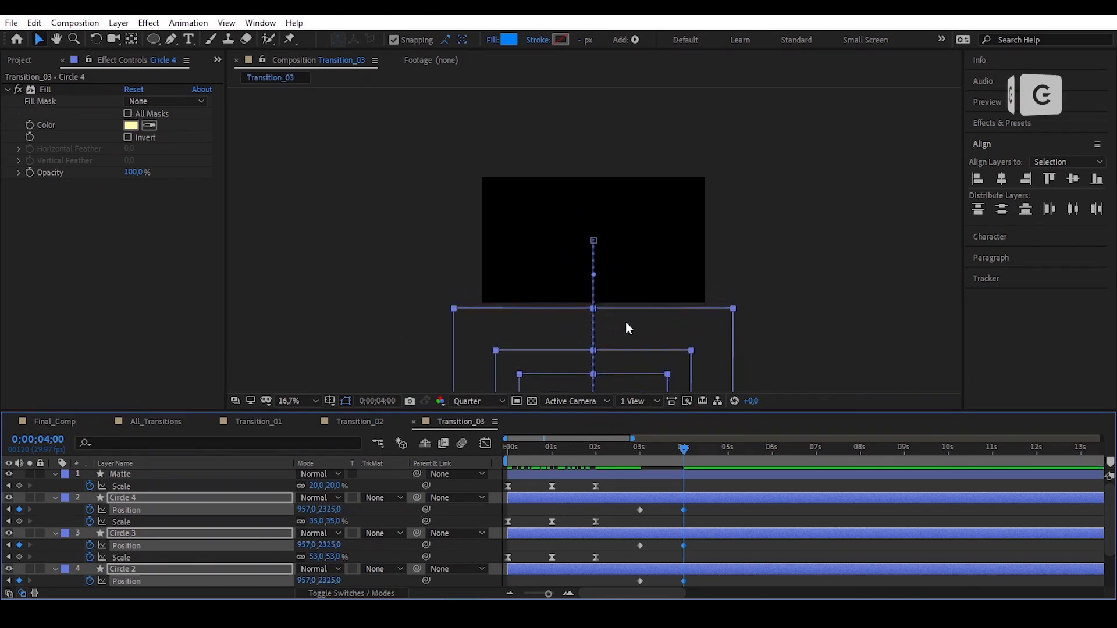
Fit the composition to the viewer and apply Easy Ease to the 3-second and 4-second Position keyframes of Circle 1 through Circle 4
{"action": "left_click", "coordinate": [312, 401]}
{"action": "left_click", "coordinate": [323, 167]}
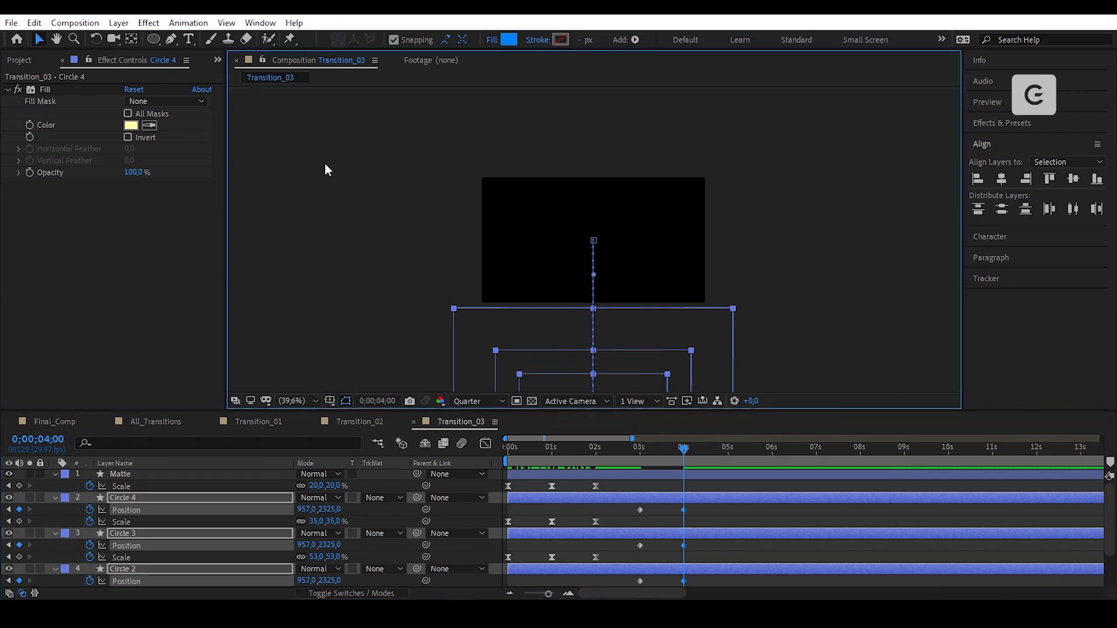
{"action": "scroll", "coordinate": [691, 501], "scroll_direction": "down", "scroll_amount": 2}
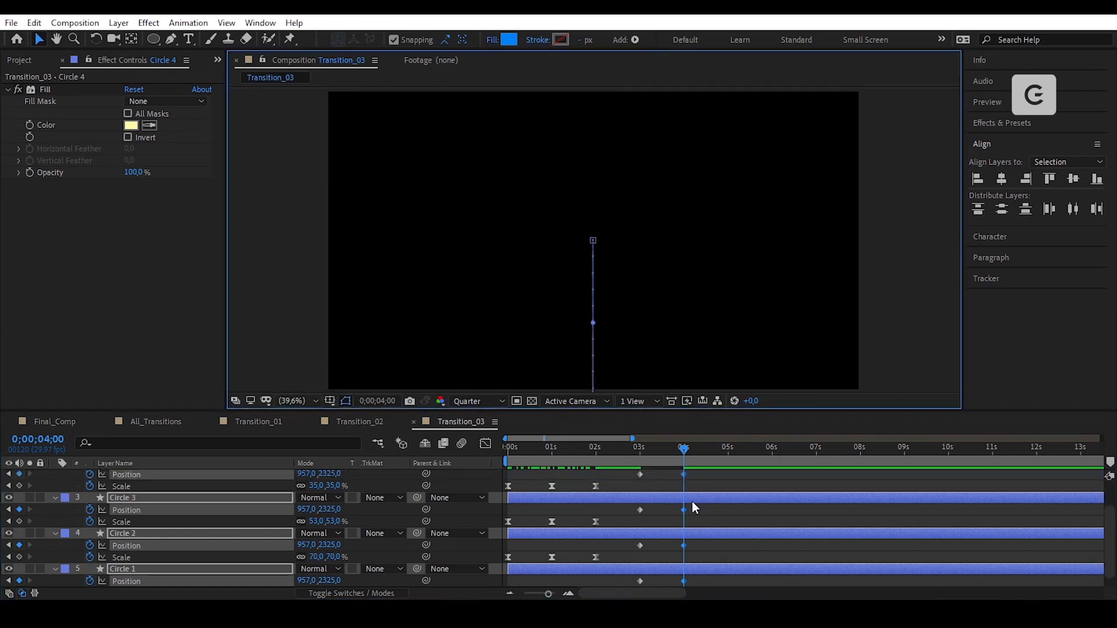
{"action": "left_click_drag", "start_coordinate": [700, 474], "coordinate": [638, 569]}
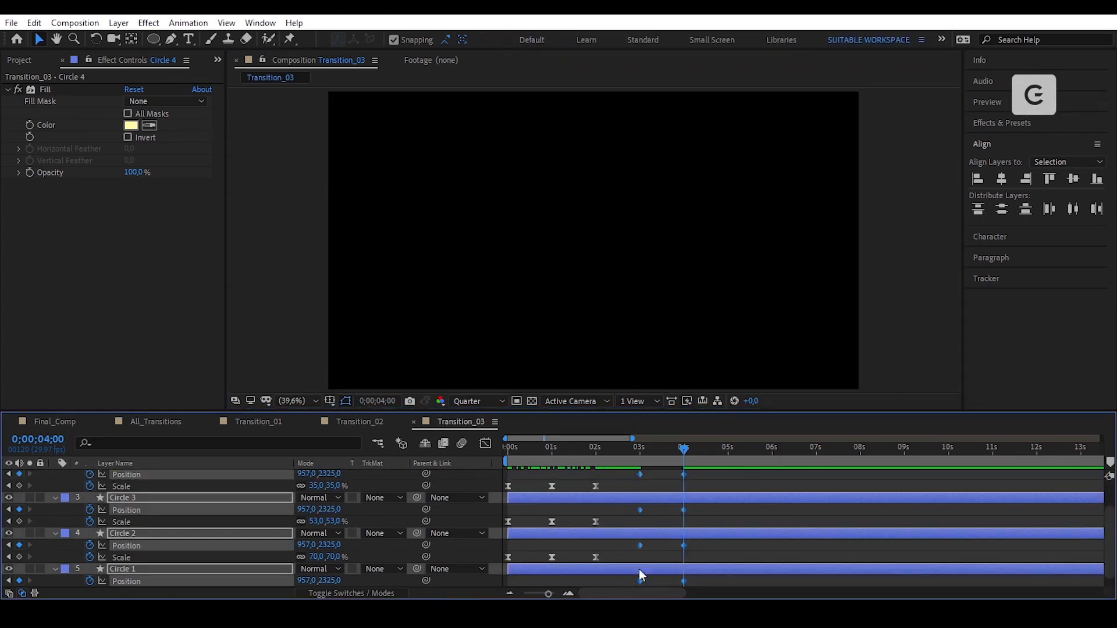
{"action": "right_click", "coordinate": [684, 569]}
{"action": "mouse_move", "coordinate": [736, 570]}
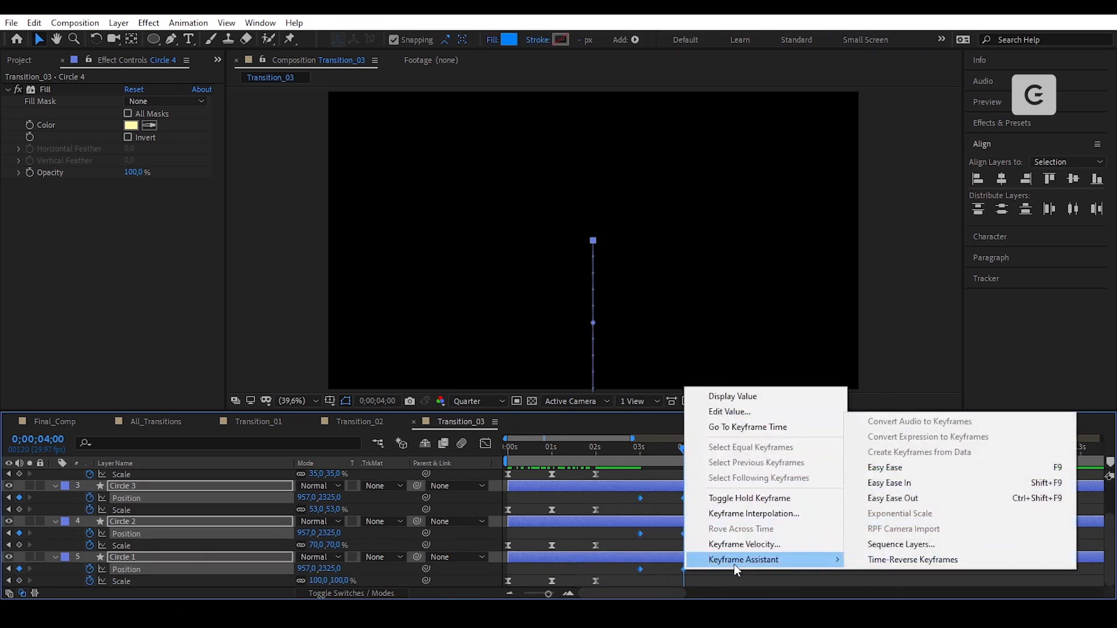
{"action": "left_click", "coordinate": [918, 468]}
Reshape the circles' Position speed graph to peak soon after 3 seconds and ease slowly into 4 seconds, close the Graph Editor and preview
{"action": "key", "text": "shift+F3"}
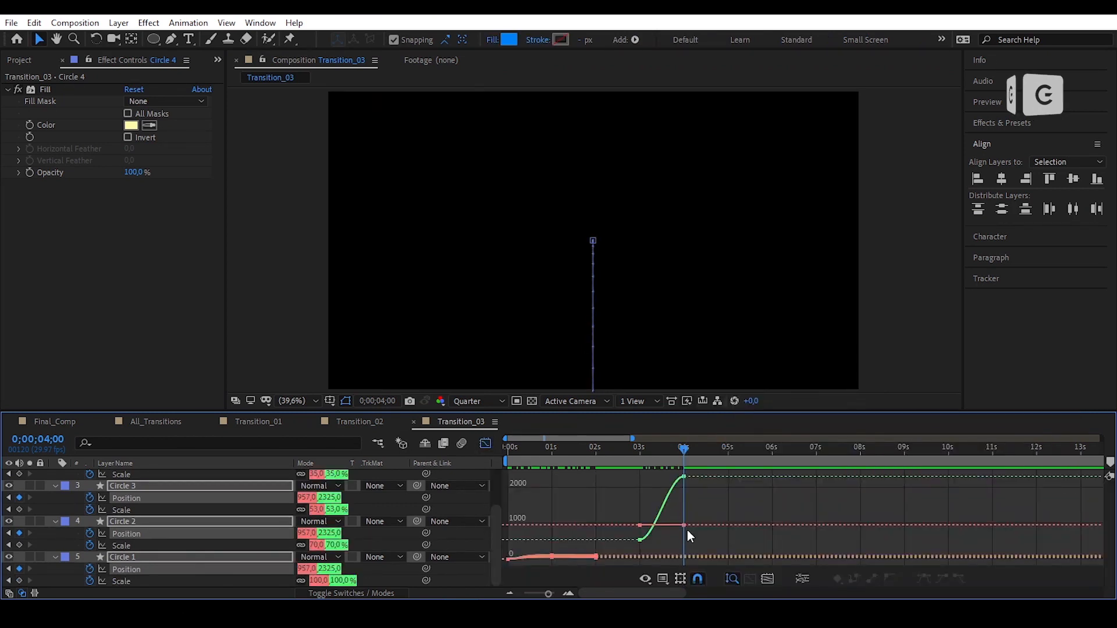
{"action": "right_click", "coordinate": [702, 506]}
{"action": "left_click", "coordinate": [787, 383]}
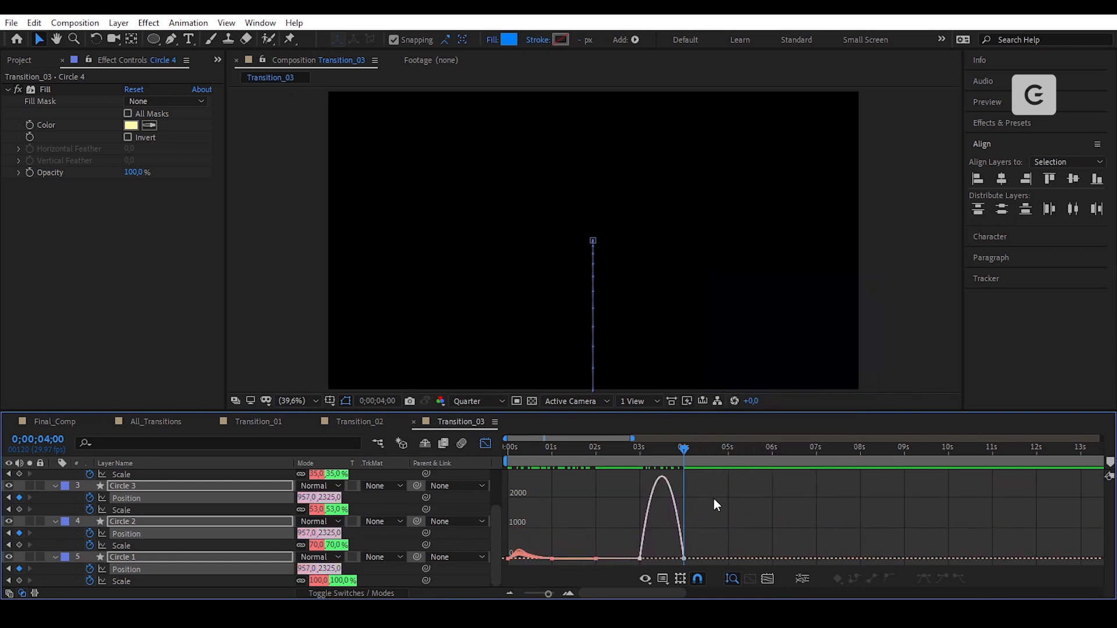
{"action": "key", "text": "="}
{"action": "left_click_drag", "start_coordinate": [703, 546], "coordinate": [673, 566]}
{"action": "left_click_drag", "start_coordinate": [666, 559], "coordinate": [634, 560]}
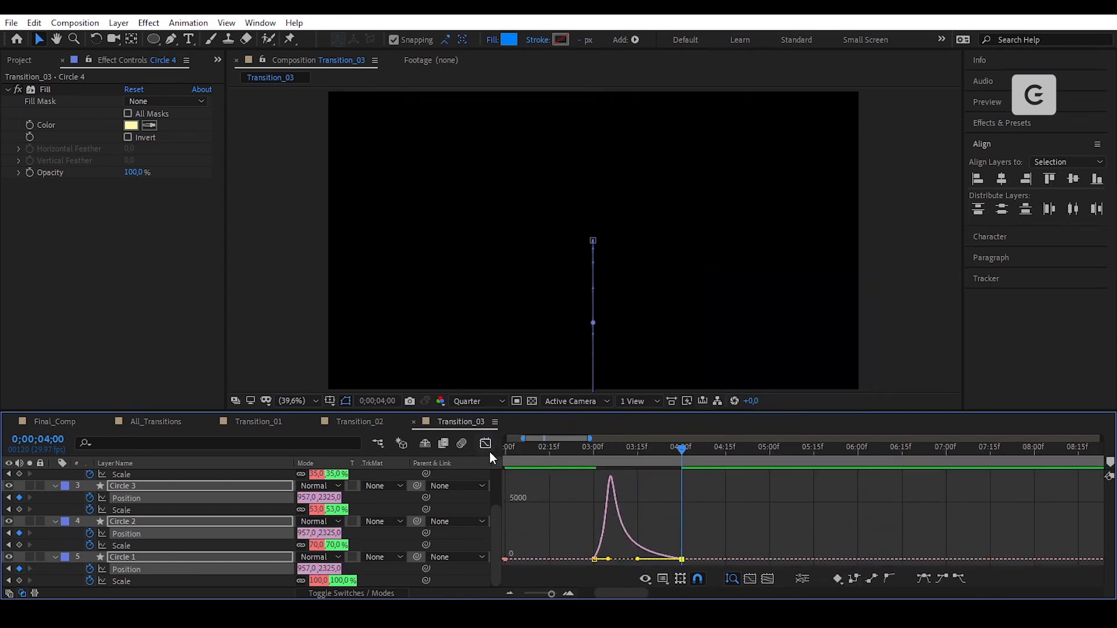
{"action": "left_click", "coordinate": [486, 443]}
{"action": "key", "text": "minus"}
{"action": "scroll", "coordinate": [692, 521], "scroll_direction": "up", "scroll_amount": 2}
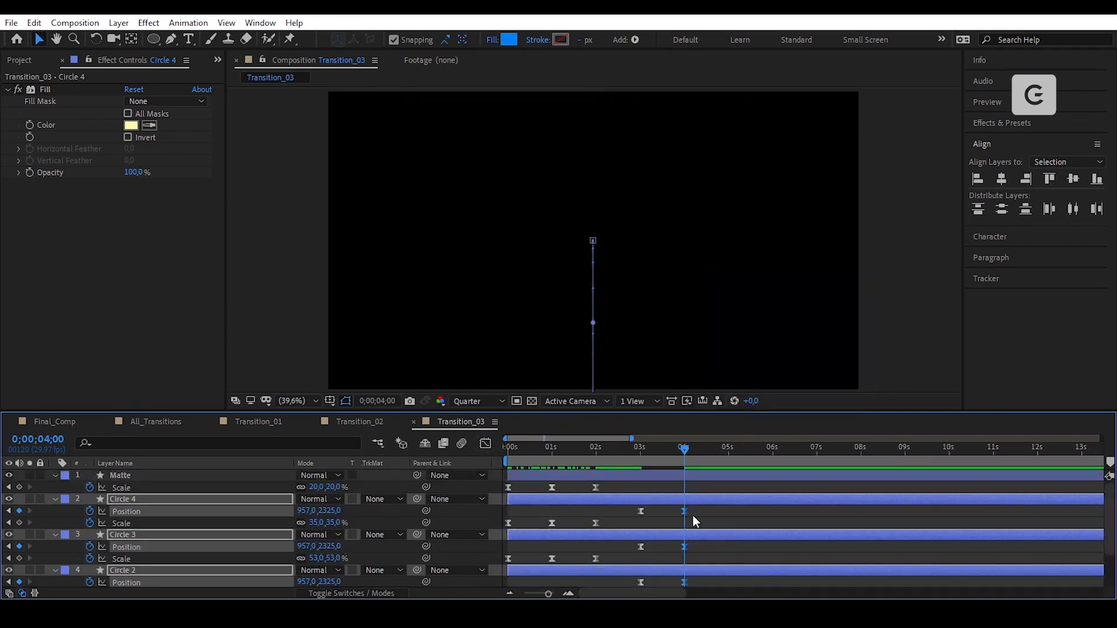
{"action": "left_click", "coordinate": [707, 518]}
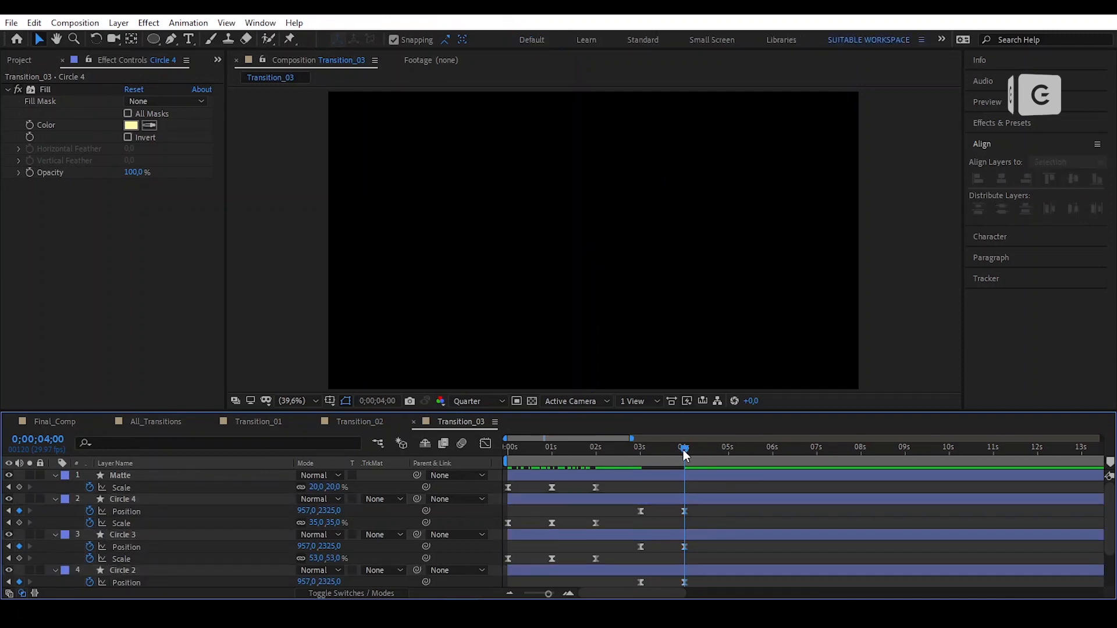
{"action": "left_click_drag", "start_coordinate": [684, 449], "coordinate": [687, 493]}
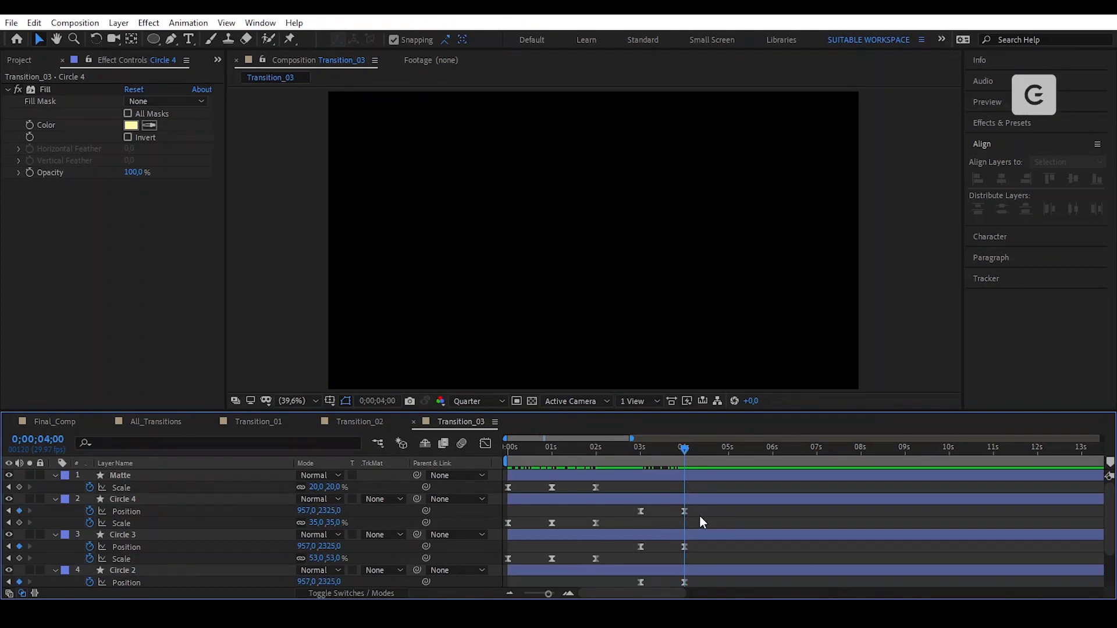
Collapse the layers, split Matte and Circle 1 through Circle 4 at frame 3, and delete the parts after the split
{"action": "key", "text": "u"}
{"action": "left_click", "coordinate": [531, 526]}
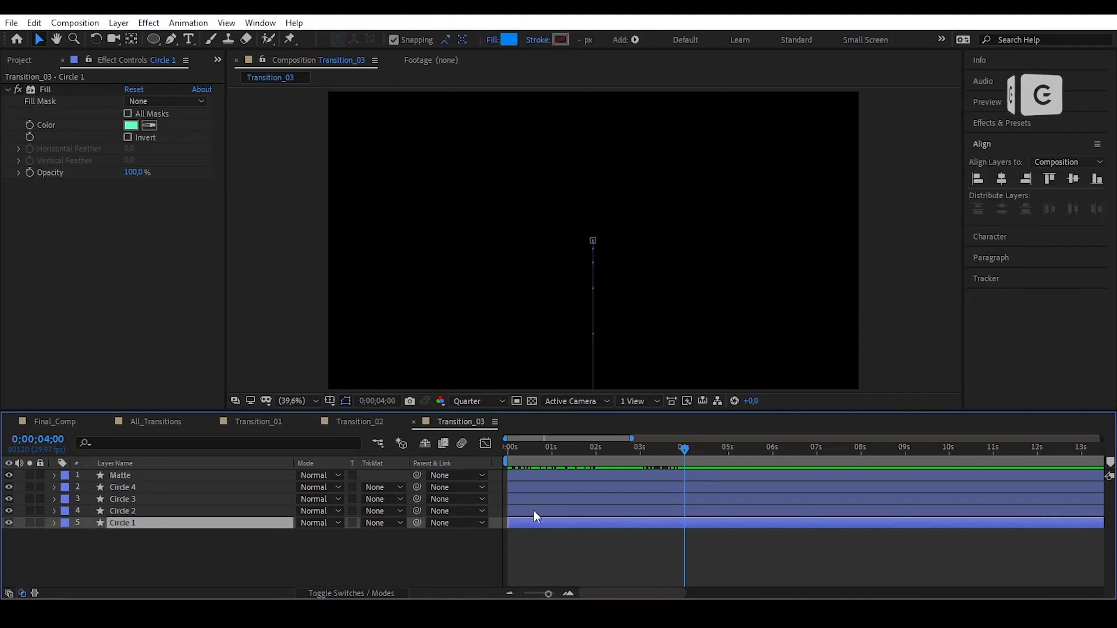
{"action": "left_click", "coordinate": [535, 475], "text": "shift"}
{"action": "left_click_drag", "start_coordinate": [567, 456], "coordinate": [500, 460]}
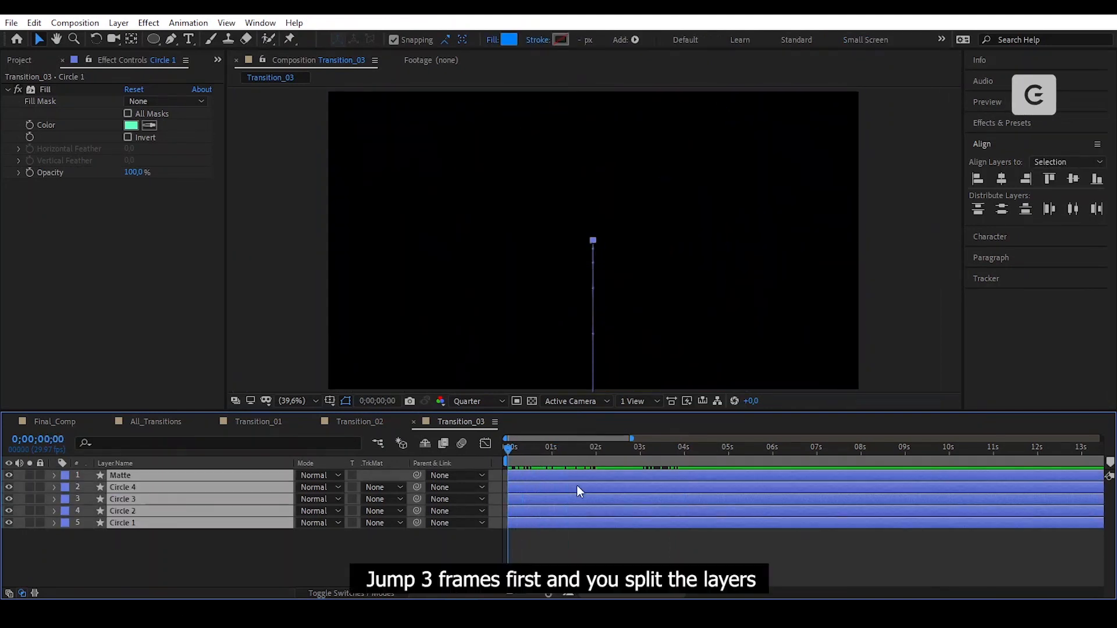
{"action": "key", "text": "Page_Down"}
{"action": "key", "text": "Page_Down"}
{"action": "key", "text": "Page_Down"}
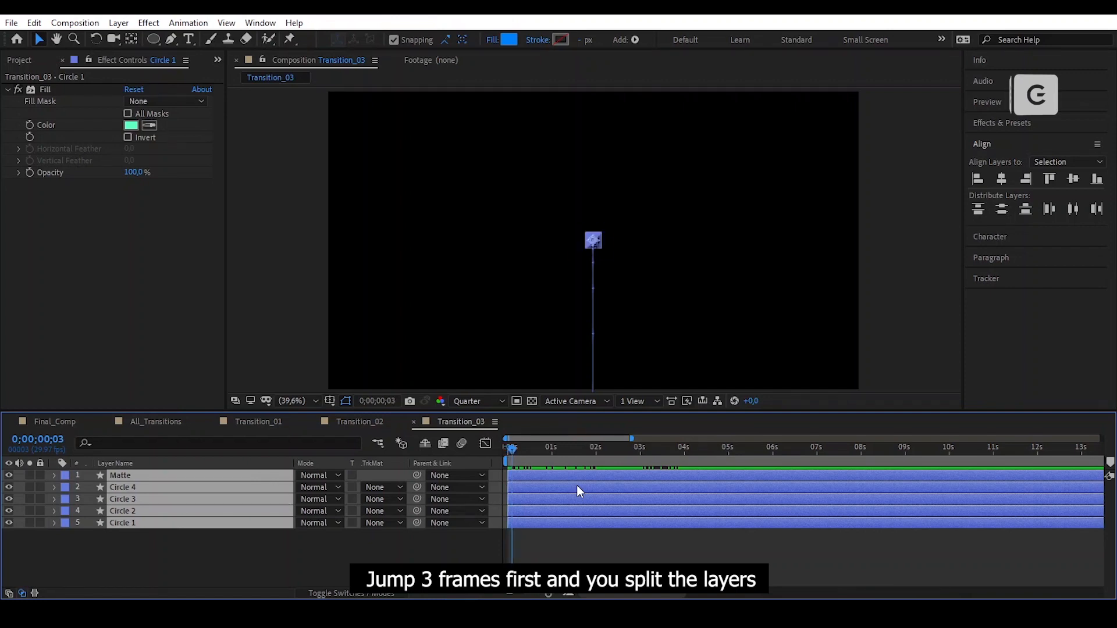
{"action": "left_click", "coordinate": [41, 26]}
{"action": "left_click", "coordinate": [121, 217]}
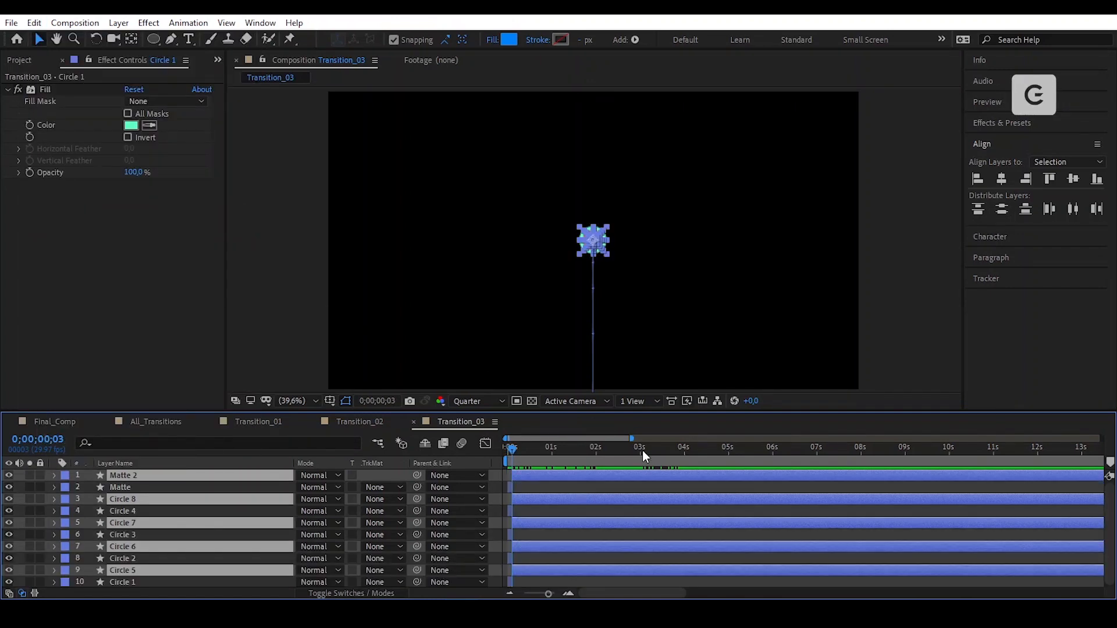
{"action": "key", "text": "Delete"}
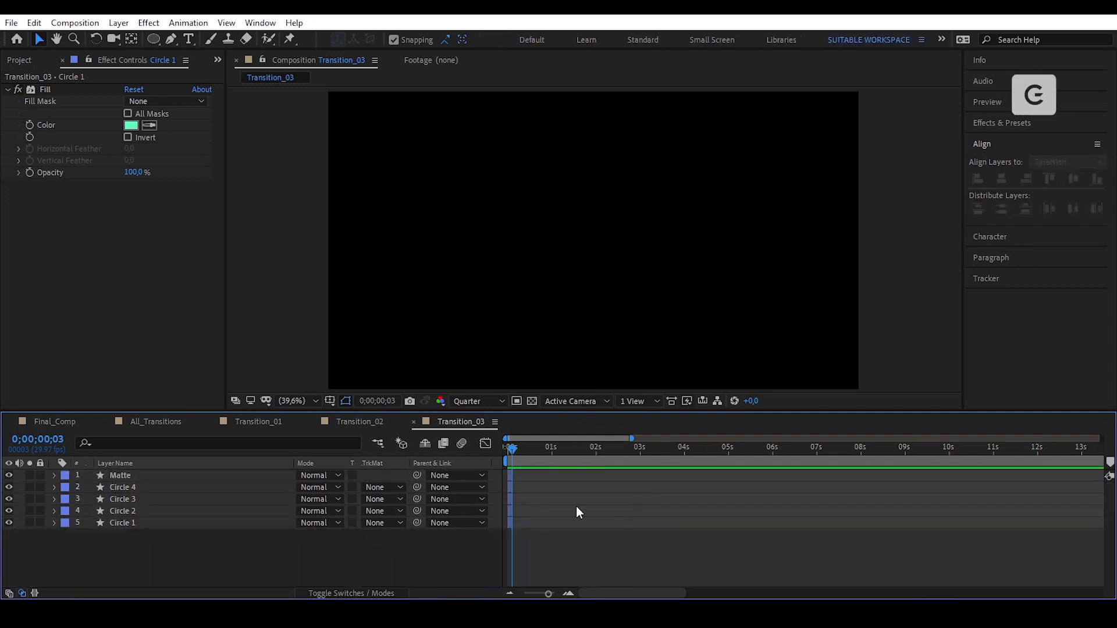
Sequence the five trimmed layers one after another, starting with Circle 1 and ending with Matte
{"action": "left_click", "coordinate": [510, 526]}
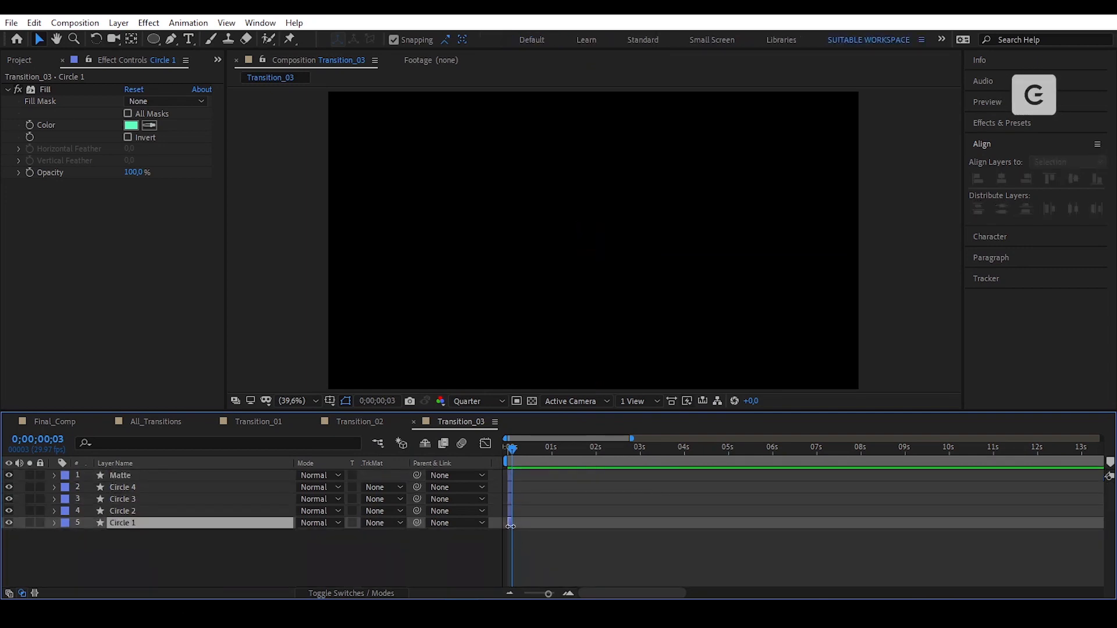
{"action": "left_click", "coordinate": [514, 477], "text": "shift"}
{"action": "right_click", "coordinate": [514, 477]}
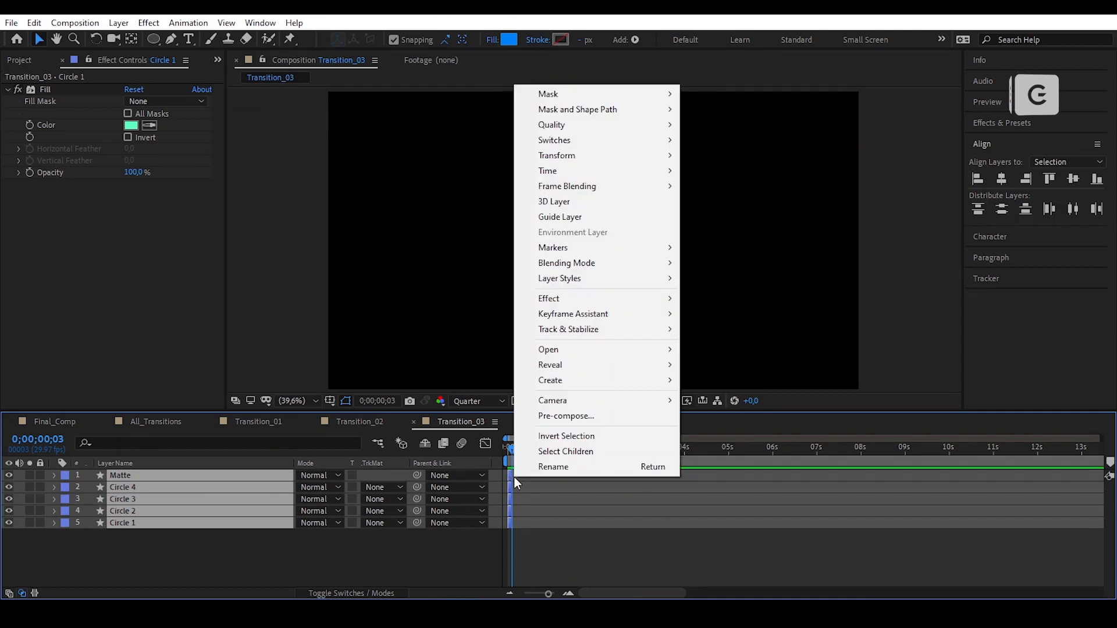
{"action": "mouse_move", "coordinate": [637, 317]}
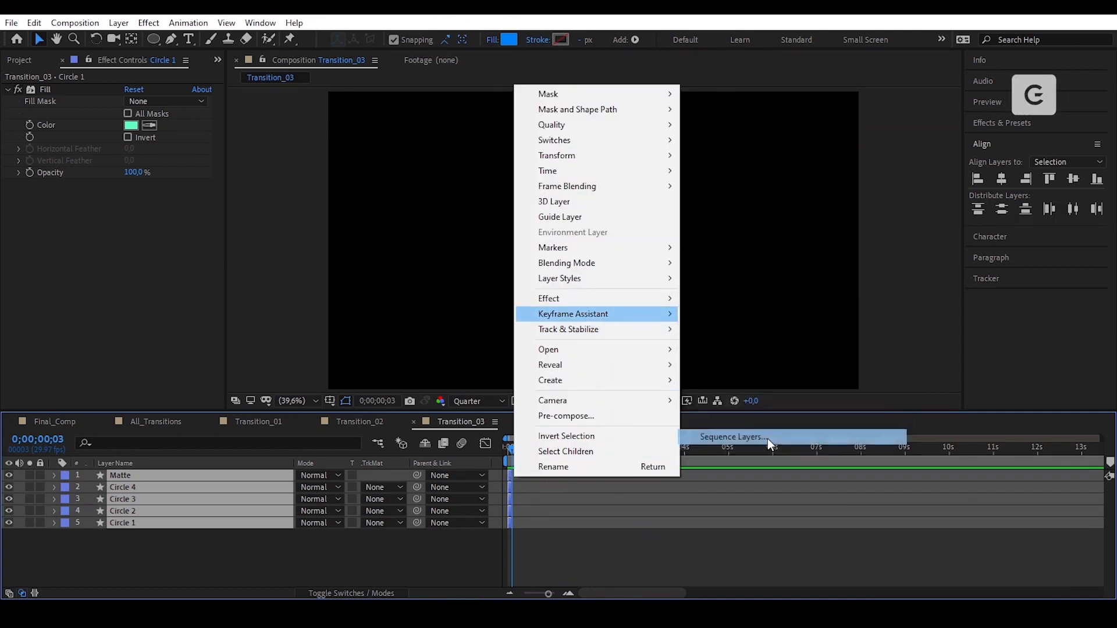
{"action": "left_click", "coordinate": [766, 438]}
{"action": "left_click", "coordinate": [591, 340]}
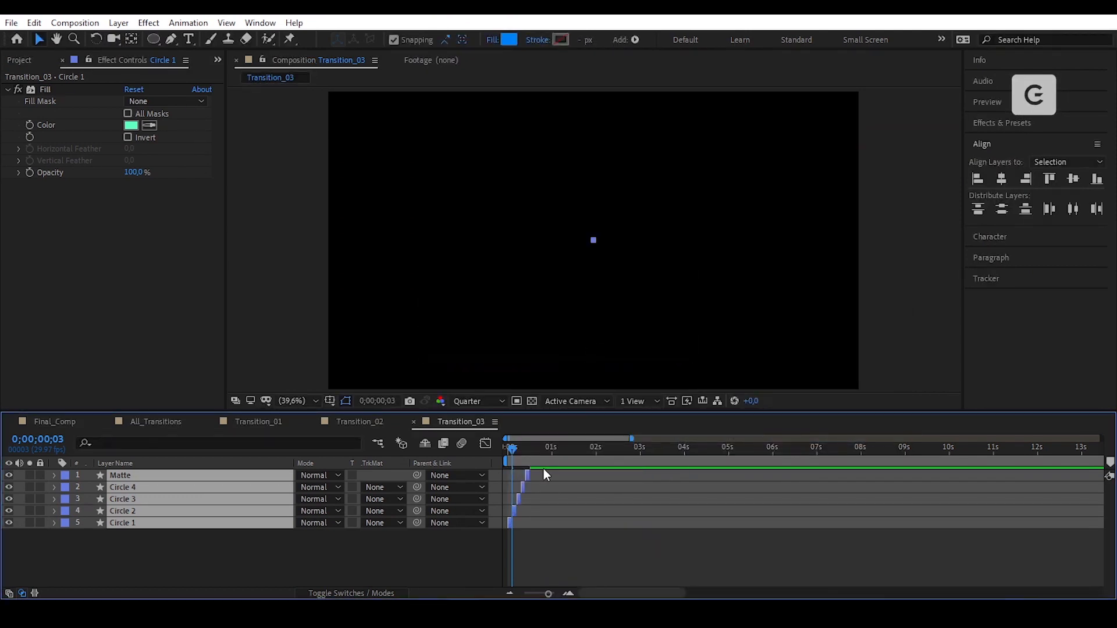
Extend the ends of all five staggered layers to about 11 seconds and preview the offset circle animation
{"action": "left_click_drag", "start_coordinate": [535, 475], "coordinate": [1003, 527]}
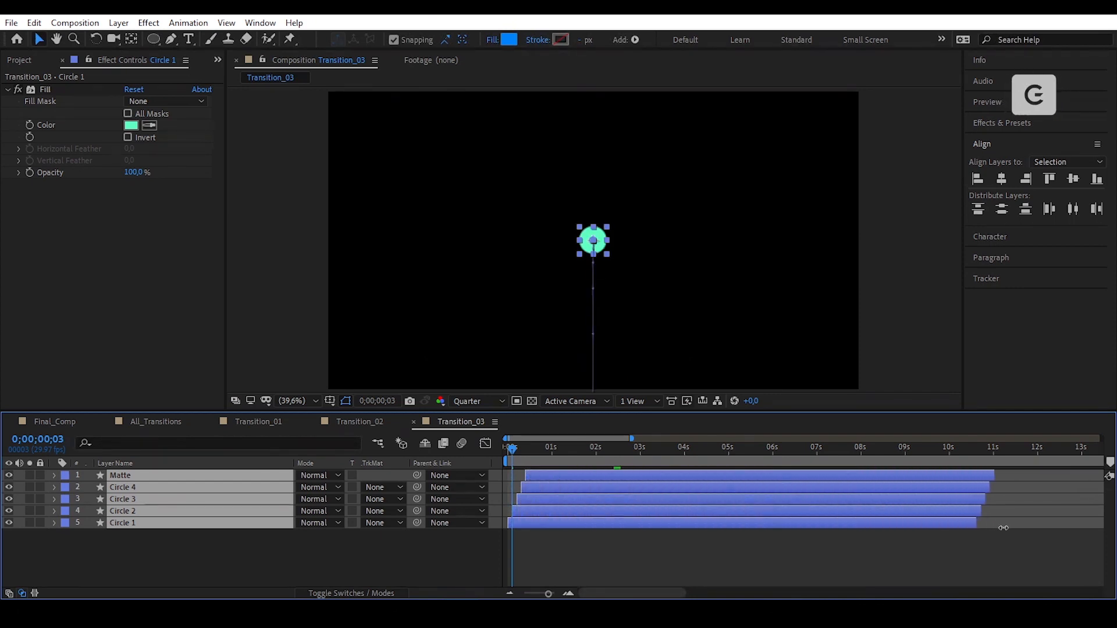
{"action": "left_click", "coordinate": [558, 556]}
{"action": "left_click_drag", "start_coordinate": [512, 449], "coordinate": [626, 525]}
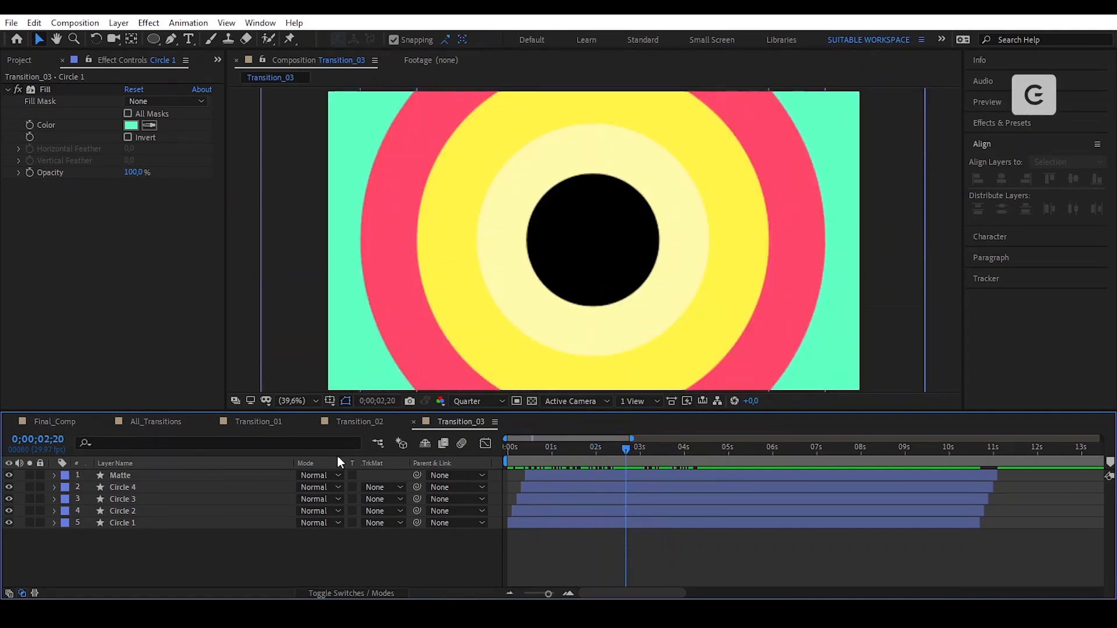
Place AdobeStock_239429621.jpeg directly below the Matte layer, fit it to the composition width and shift it slightly down
{"action": "left_click", "coordinate": [20, 60]}
{"action": "left_click", "coordinate": [19, 346]}
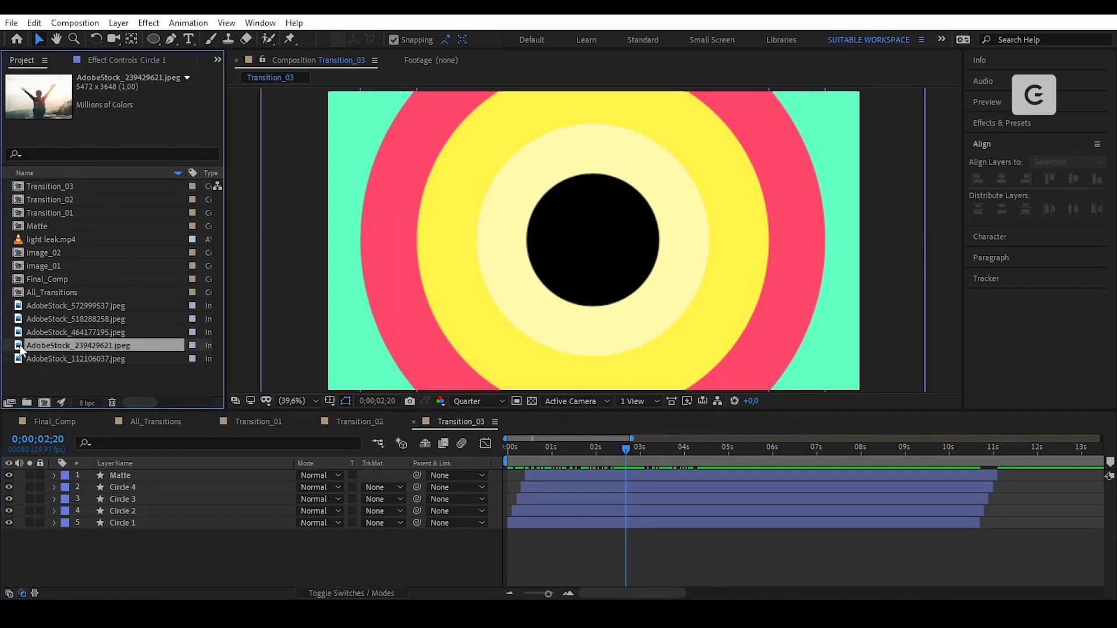
{"action": "left_click_drag", "start_coordinate": [142, 448], "coordinate": [142, 478]}
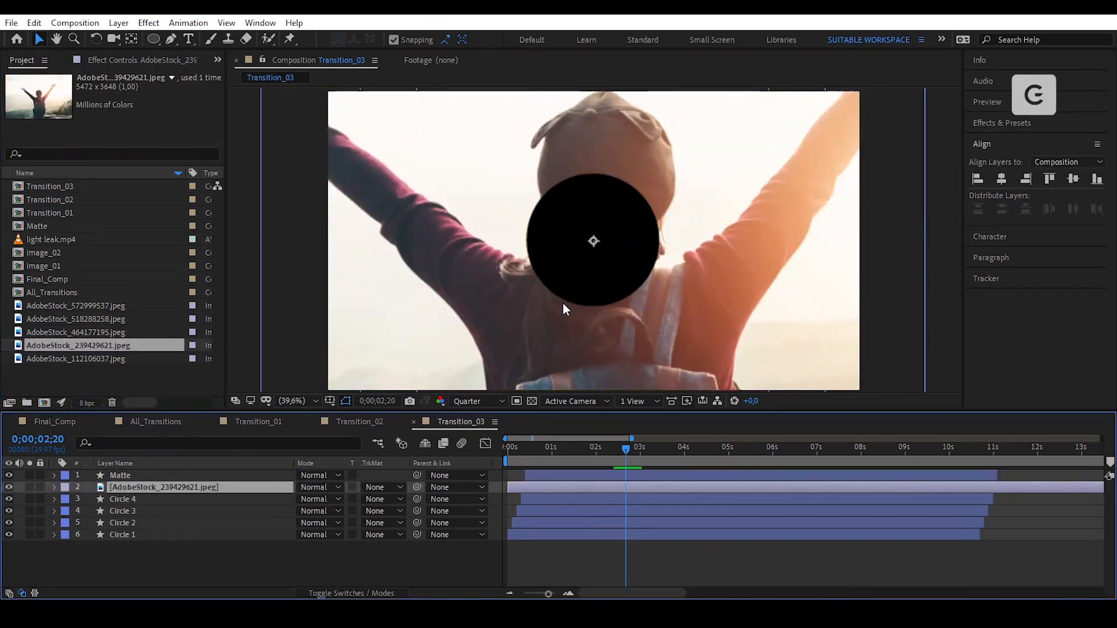
{"action": "right_click", "coordinate": [203, 487]}
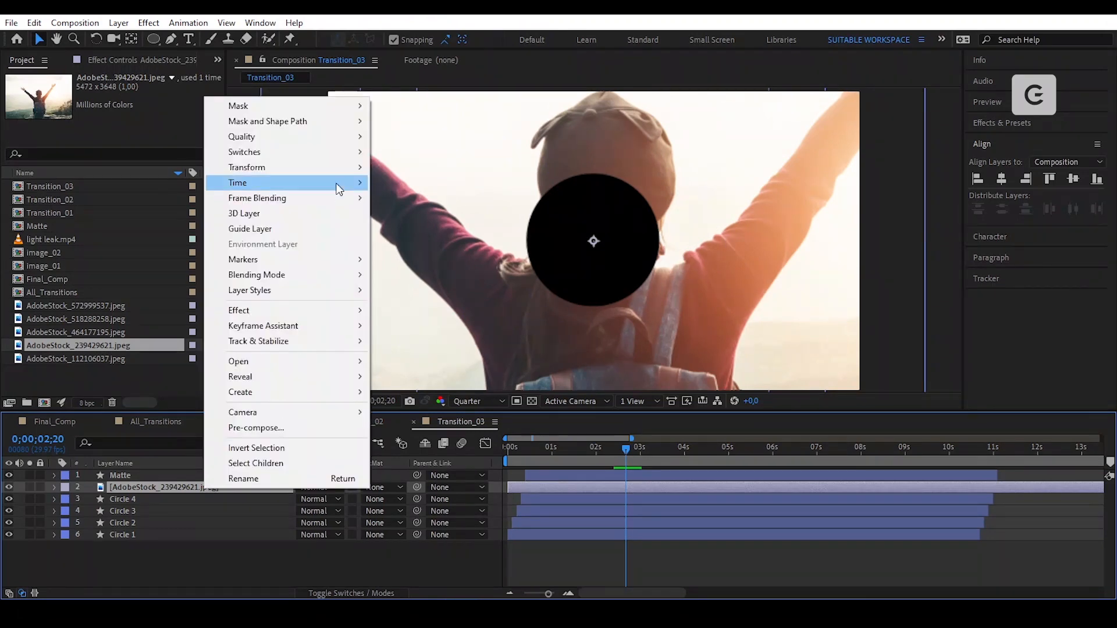
{"action": "mouse_move", "coordinate": [273, 168]}
{"action": "left_click", "coordinate": [484, 365]}
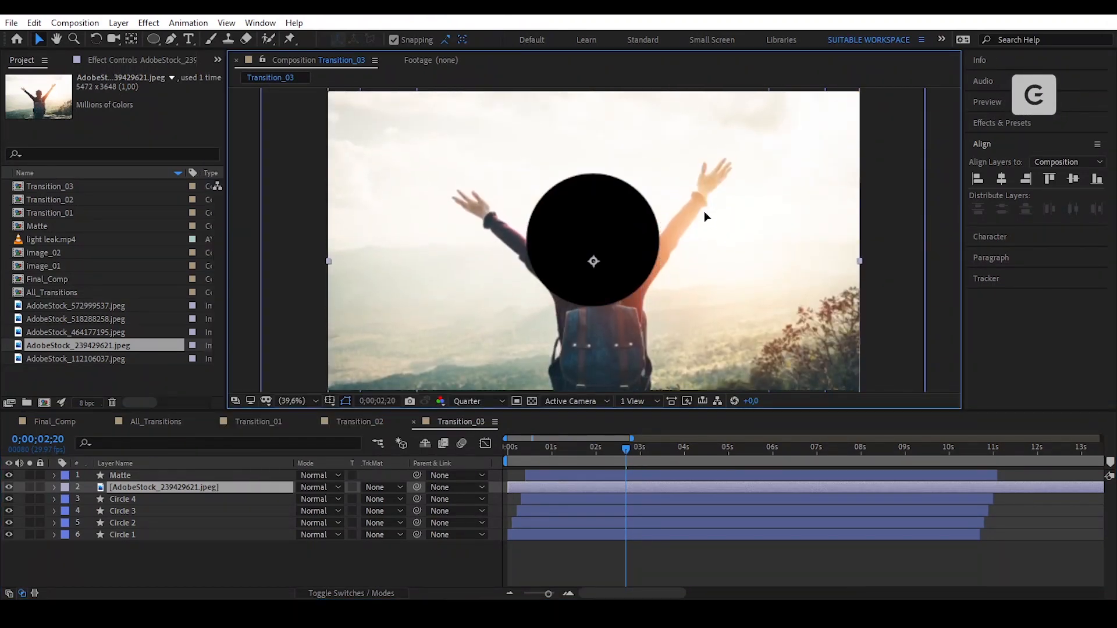
Pre-compose the photo layer as image_03, moving all attributes into the new composition
{"action": "left_click", "coordinate": [215, 484]}
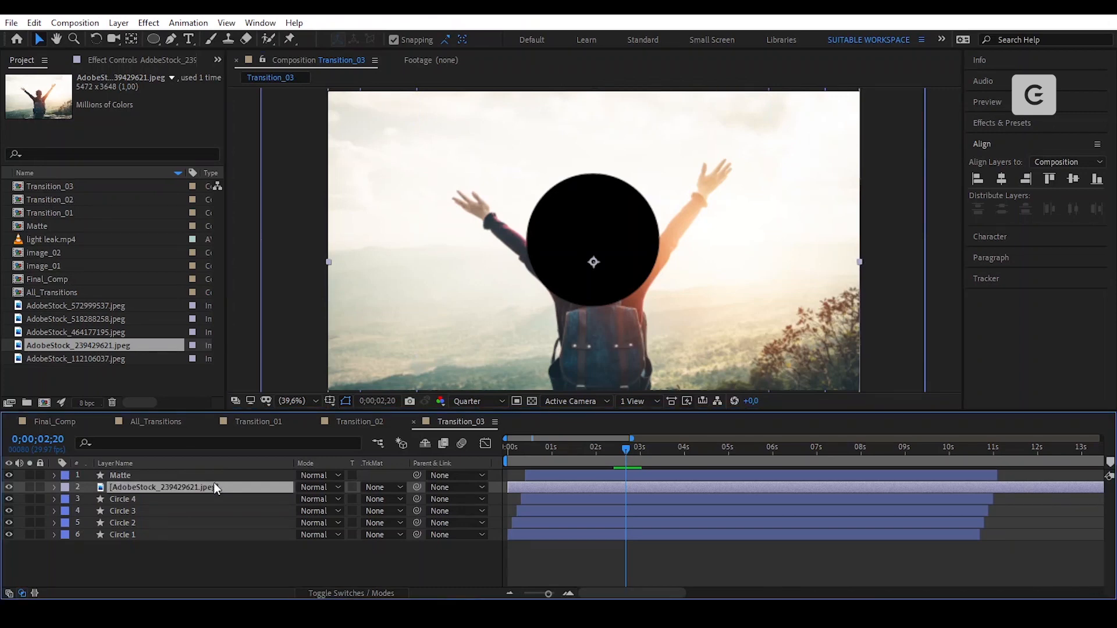
{"action": "left_click", "coordinate": [118, 23]}
{"action": "left_click", "coordinate": [199, 492]}
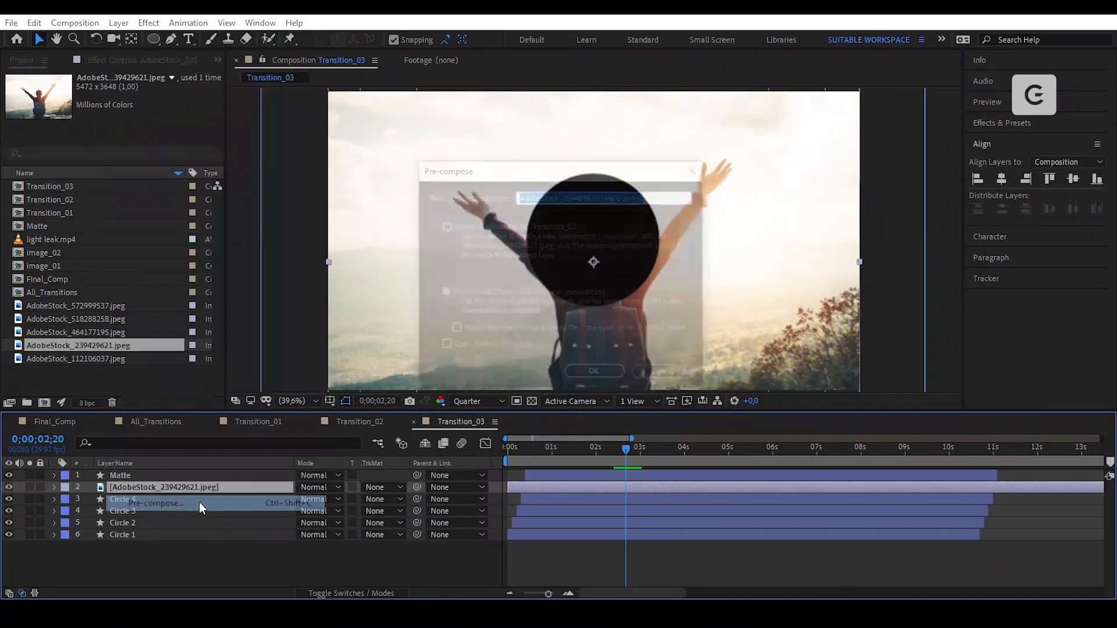
{"action": "type", "text": "image_03"}
{"action": "key", "text": "Return"}
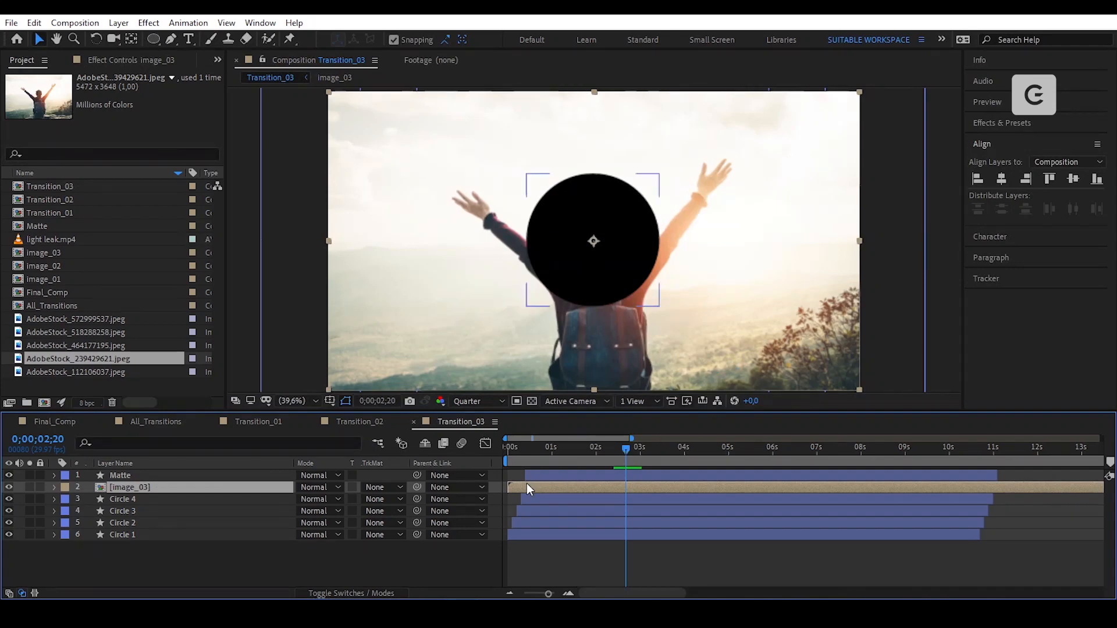
Align the start of image_03 with the Matte layer, set its track matte to Alpha Matte "Matte", and preview the result
{"action": "left_click_drag", "start_coordinate": [524, 484], "coordinate": [545, 487]}
{"action": "left_click", "coordinate": [382, 487]}
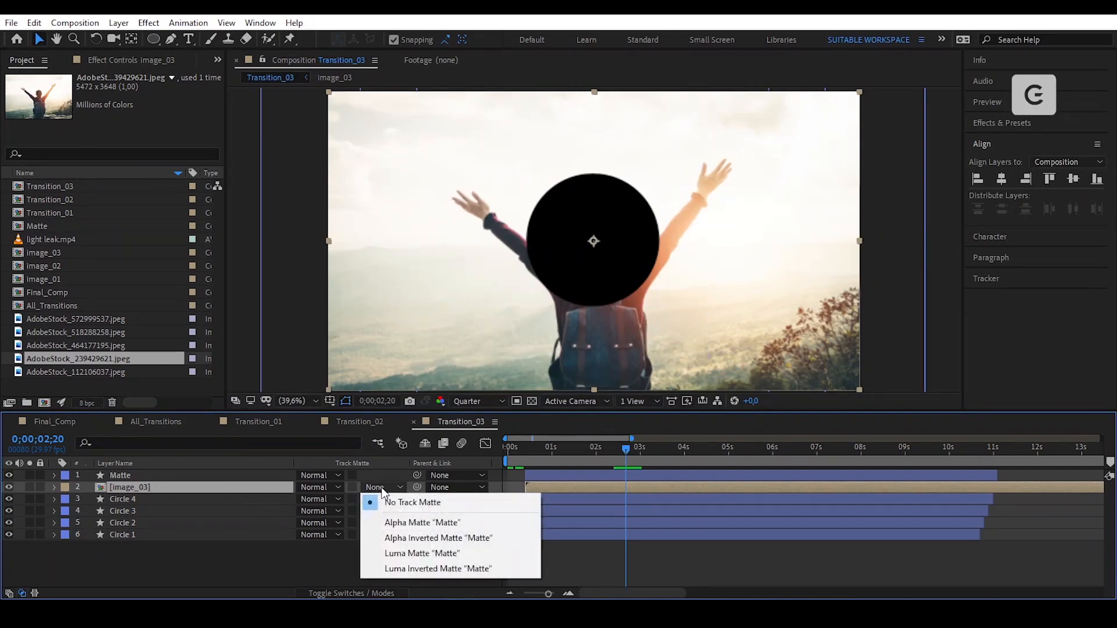
{"action": "left_click", "coordinate": [467, 523]}
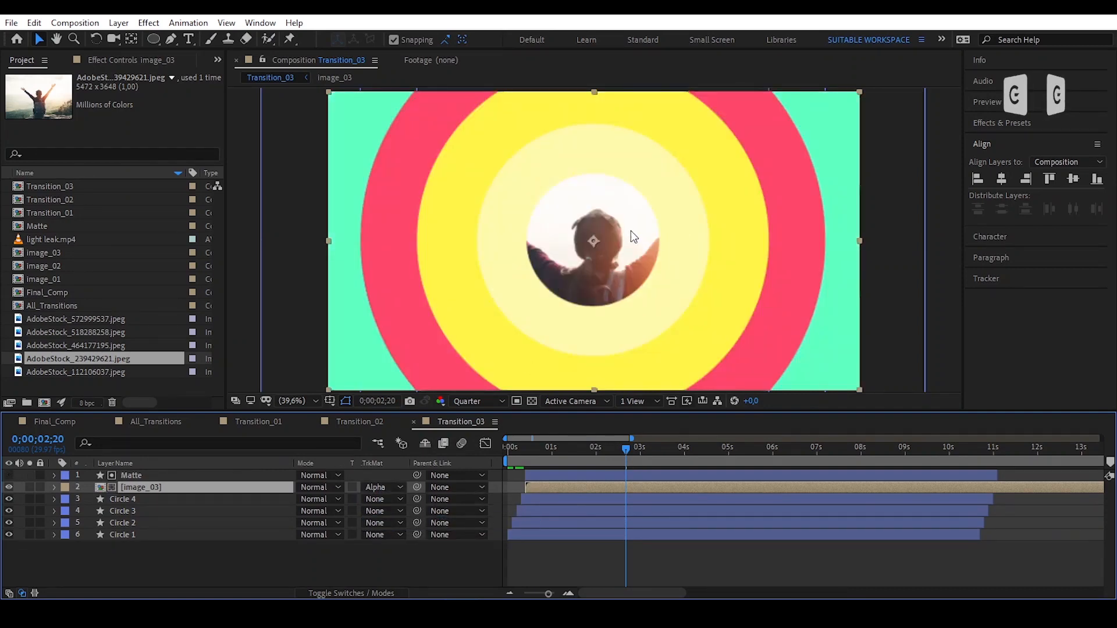
{"action": "left_click_drag", "start_coordinate": [620, 453], "coordinate": [687, 475]}
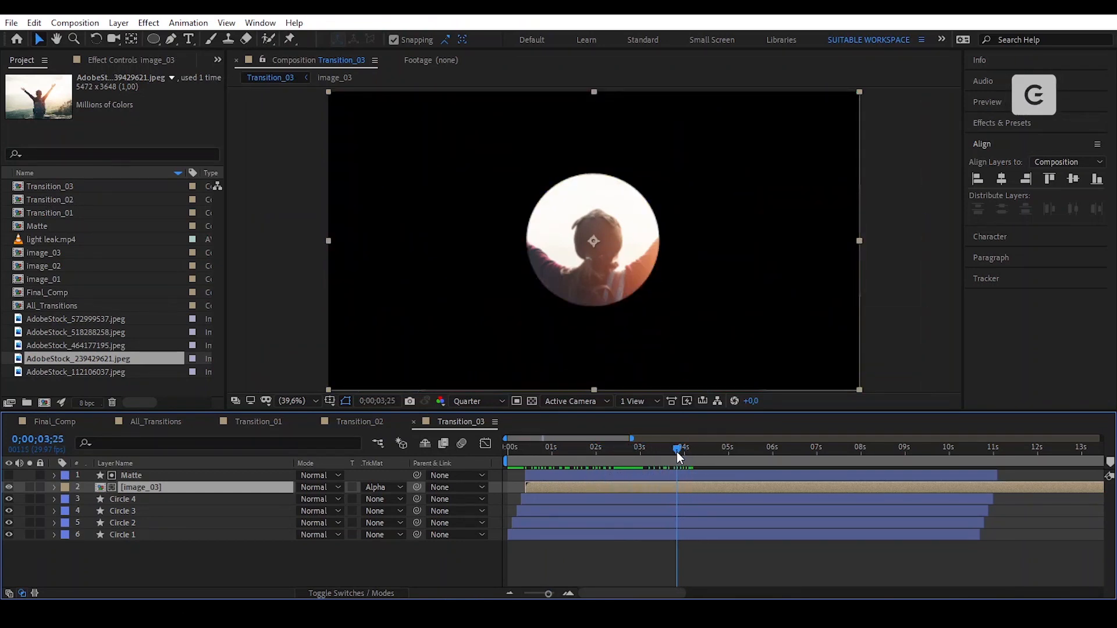
Reveal the layers' keyframes, parent image_03 to the Matte layer, and preview the animation through the circles' drop
{"action": "left_click", "coordinate": [692, 553]}
{"action": "key", "text": "u"}
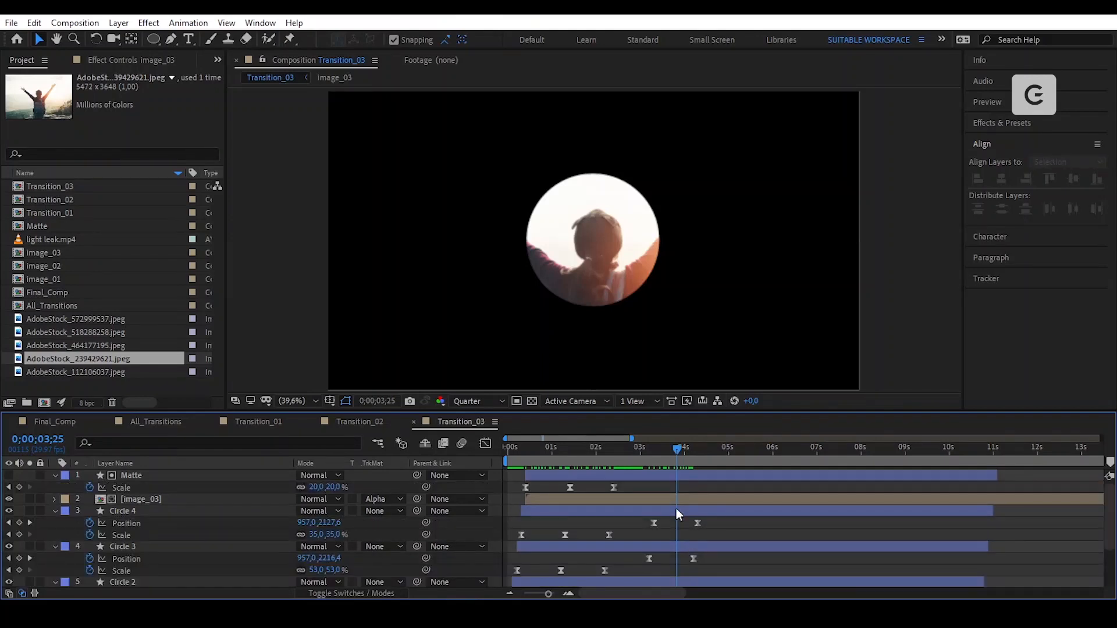
{"action": "left_click", "coordinate": [674, 456]}
{"action": "left_click_drag", "start_coordinate": [650, 461], "coordinate": [625, 463]}
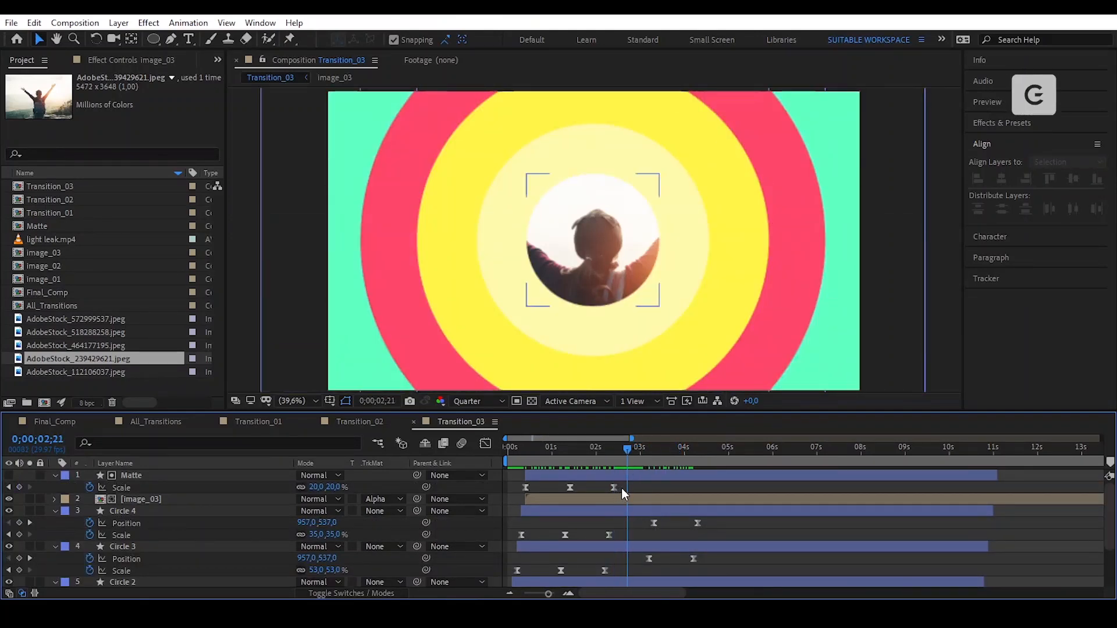
{"action": "left_click", "coordinate": [658, 498]}
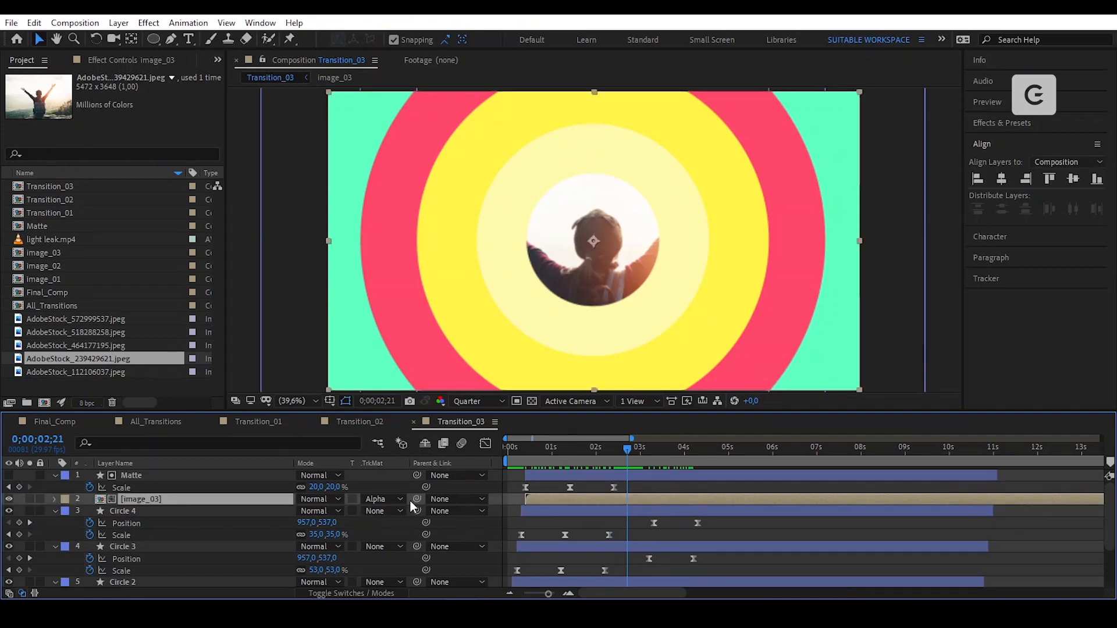
{"action": "left_click_drag", "start_coordinate": [414, 498], "coordinate": [222, 480]}
{"action": "left_click_drag", "start_coordinate": [620, 452], "coordinate": [682, 492]}
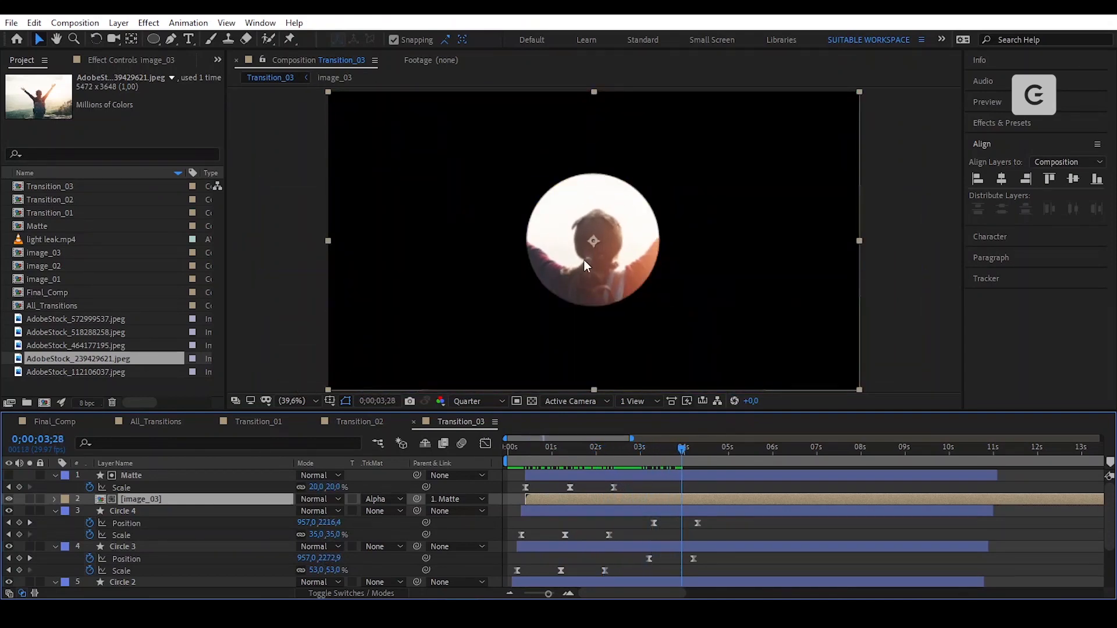
Collapse the layers' keyframe rows and split the image_03 layer at 0;00;02;28
{"action": "left_click", "coordinate": [721, 488]}
{"action": "key", "text": "u"}
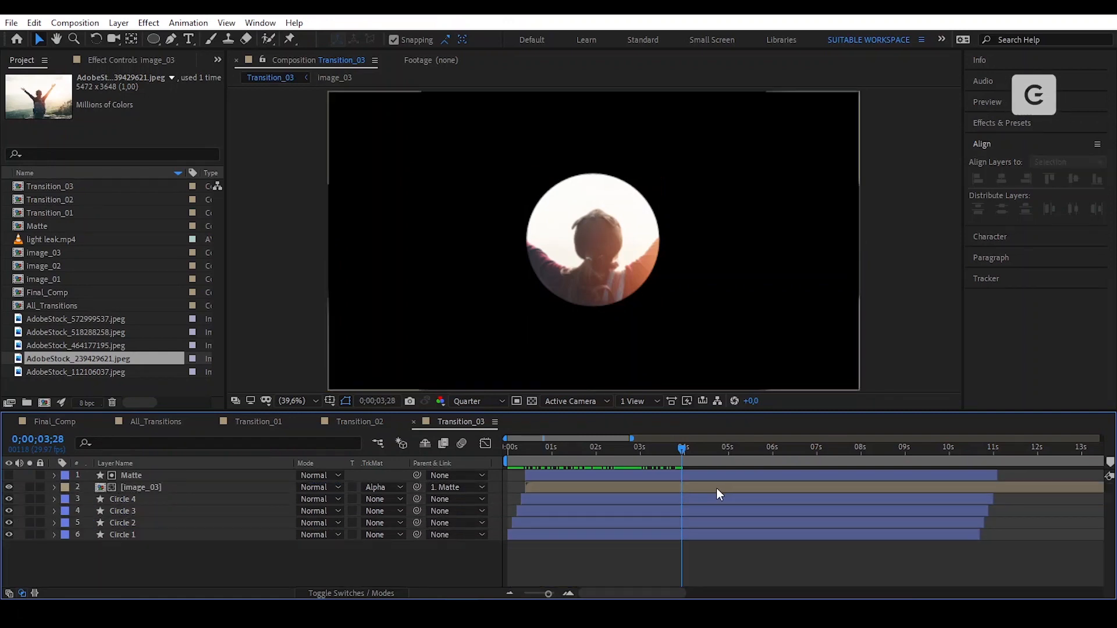
{"action": "left_click_drag", "start_coordinate": [673, 454], "coordinate": [637, 453]}
{"action": "left_click_drag", "start_coordinate": [635, 452], "coordinate": [637, 452]}
{"action": "left_click", "coordinate": [651, 494]}
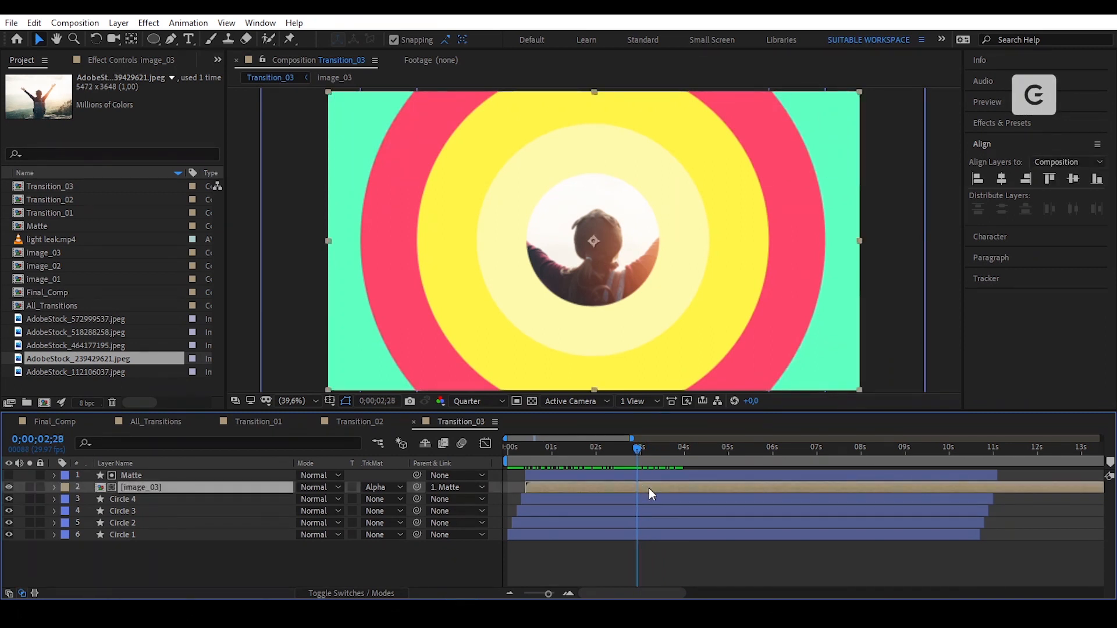
{"action": "left_click", "coordinate": [33, 22]}
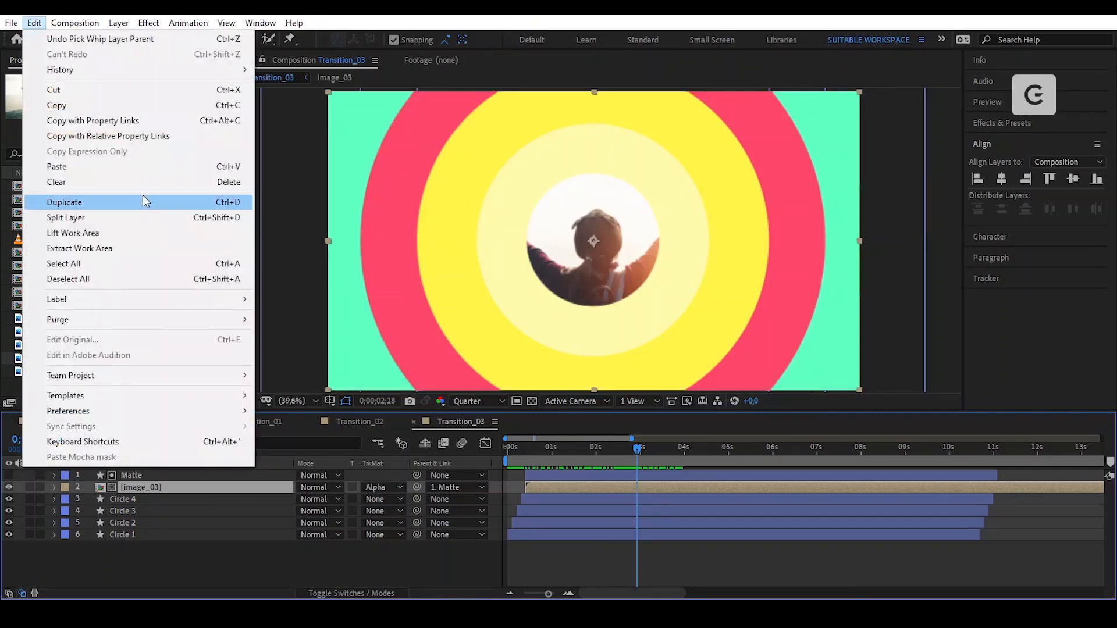
{"action": "left_click", "coordinate": [133, 216]}
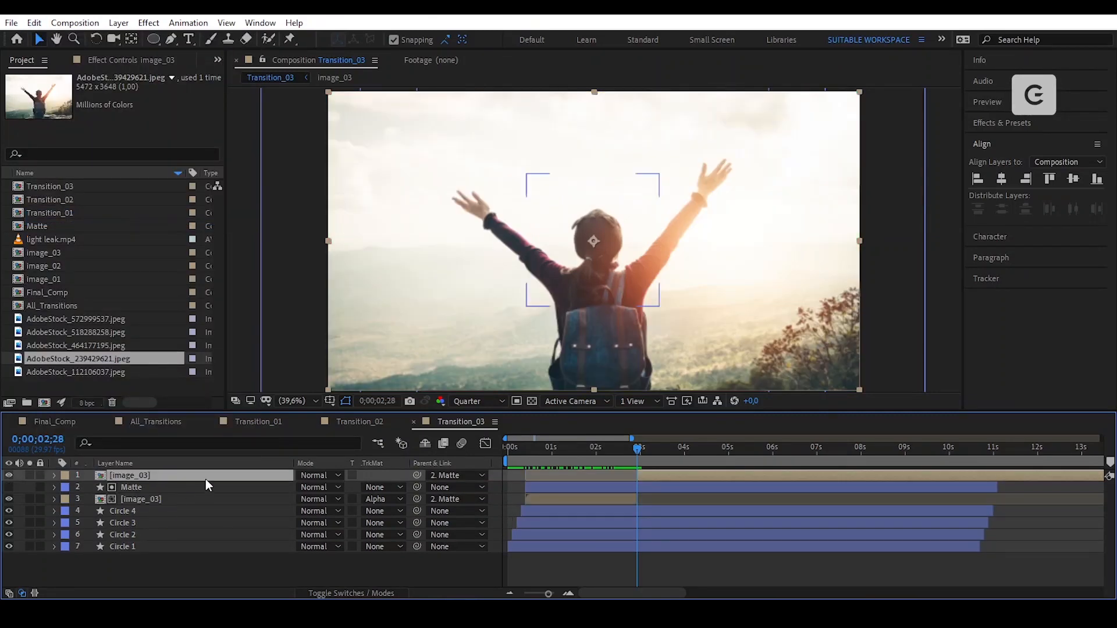
Move the second image_03 segment below Circle 1 at the bottom of the layer stack and set it to No Track Matte
{"action": "left_click_drag", "start_coordinate": [205, 477], "coordinate": [213, 561]}
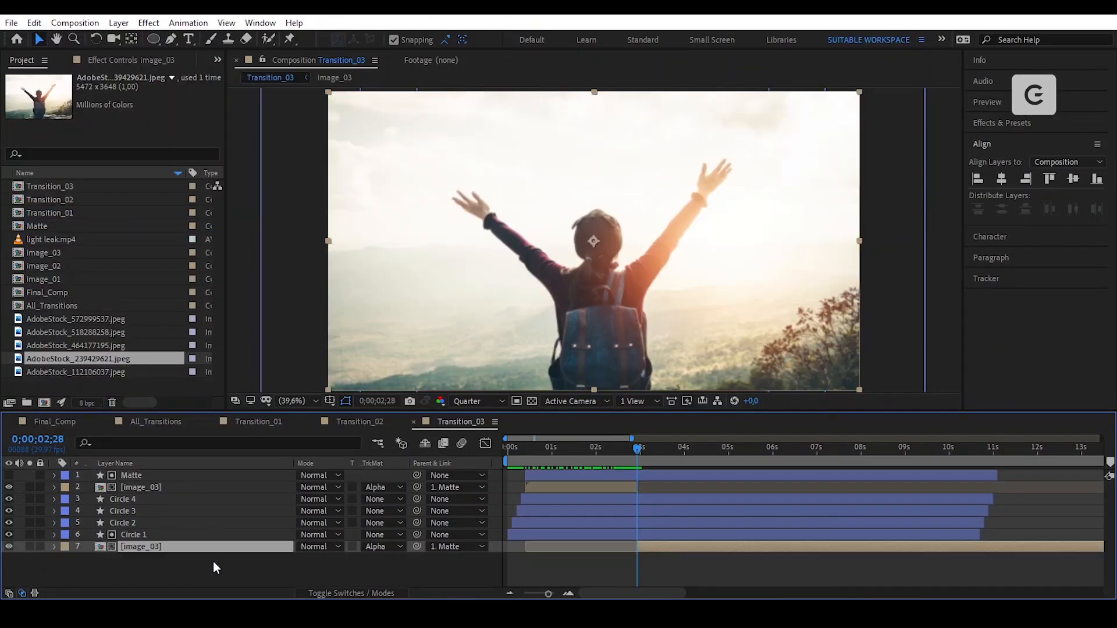
{"action": "left_click", "coordinate": [370, 547]}
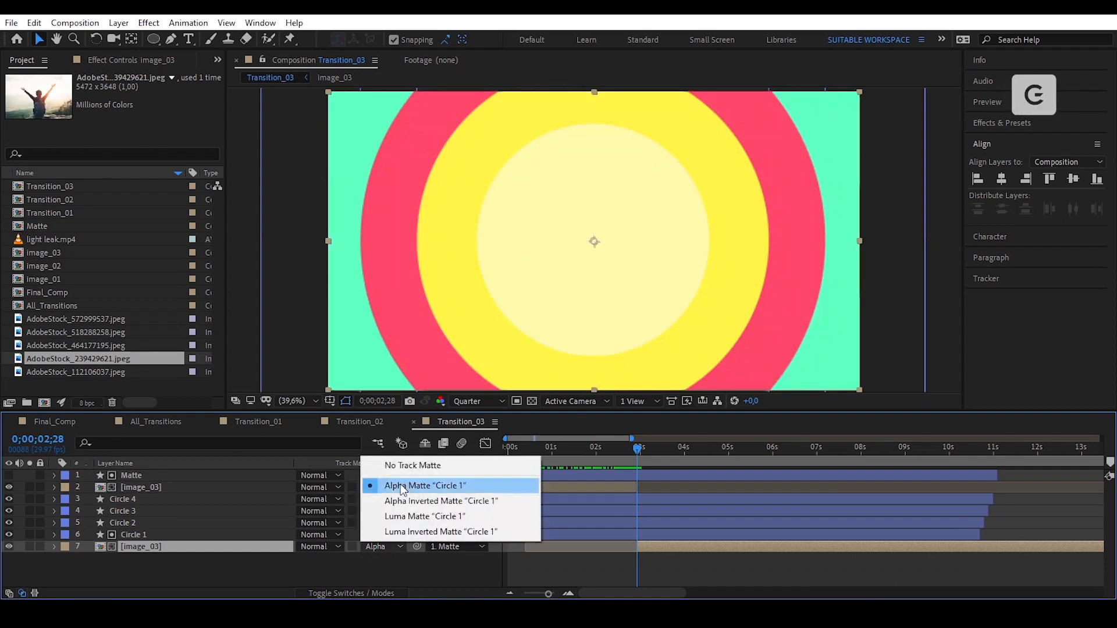
{"action": "left_click", "coordinate": [410, 465]}
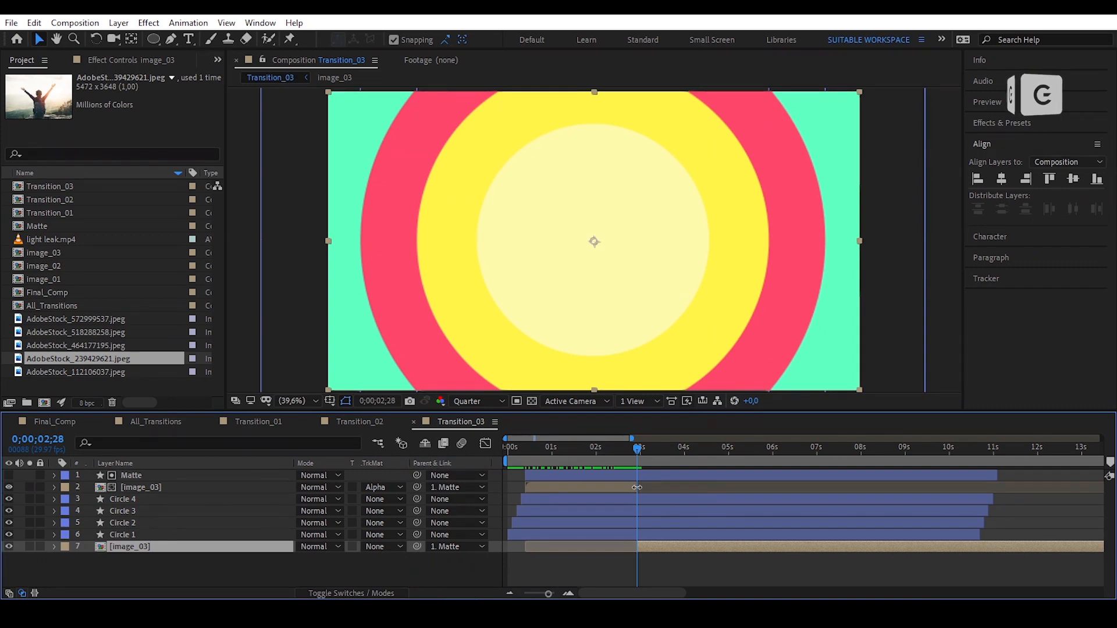
Extend the end of the matted image_03 segment past the split to just before 4 seconds and preview the reveal
{"action": "left_click_drag", "start_coordinate": [636, 487], "coordinate": [645, 487]}
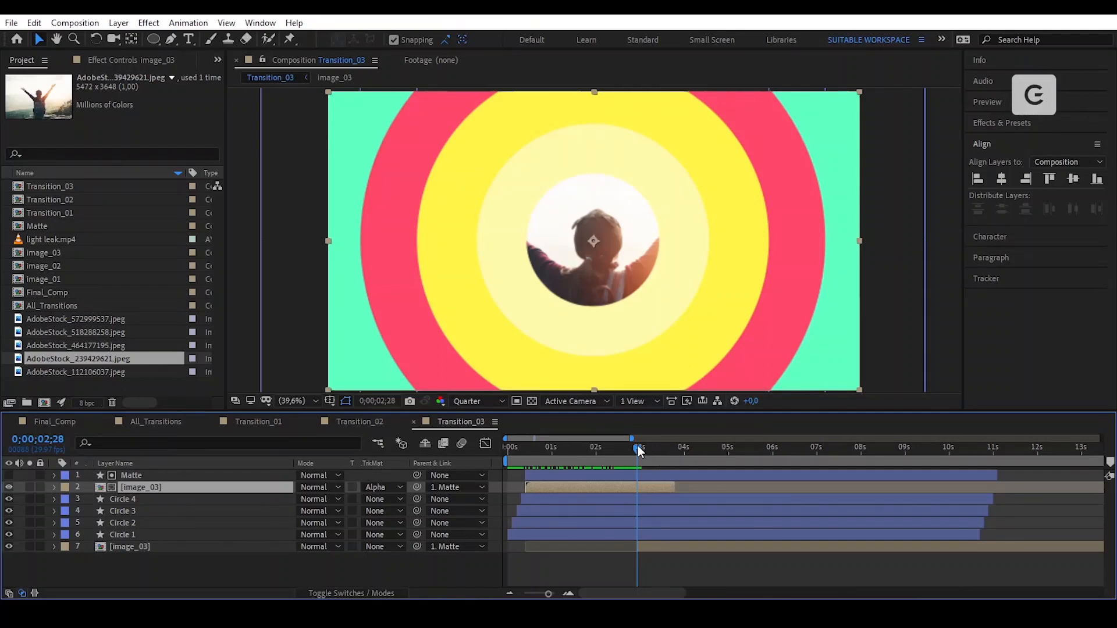
{"action": "left_click_drag", "start_coordinate": [637, 446], "coordinate": [701, 457]}
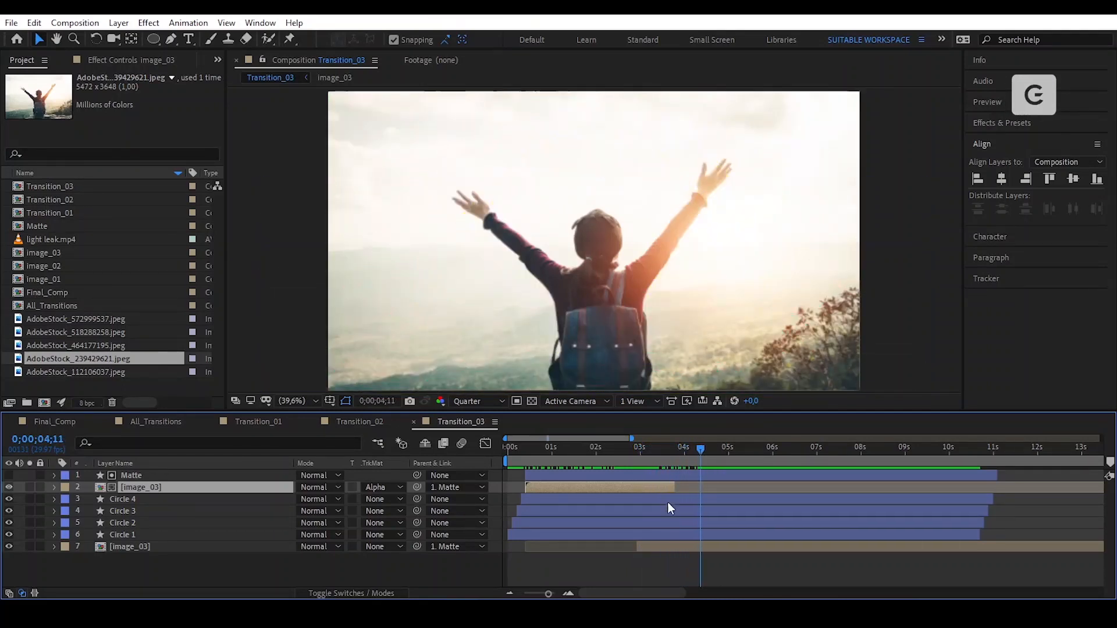
{"action": "left_click", "coordinate": [606, 566]}
{"action": "key", "text": "Page_Up"}
Add Transition_03 above Transition_02 in the All_Transitions composition, starting between 2 and 3 seconds, and check the result
{"action": "left_click", "coordinate": [148, 422]}
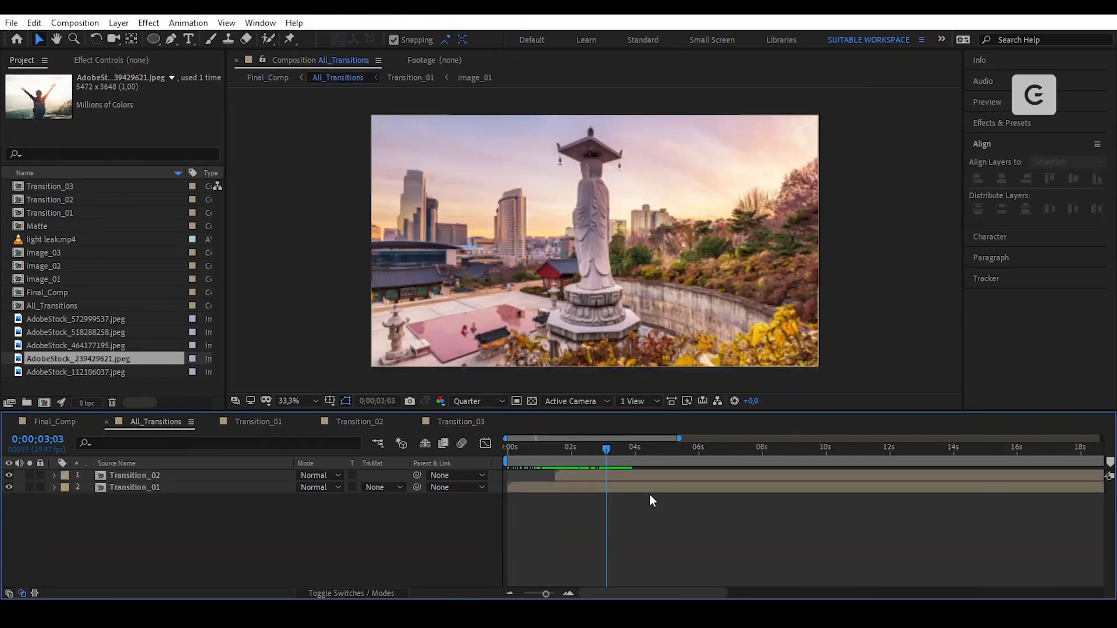
{"action": "left_click", "coordinate": [44, 191]}
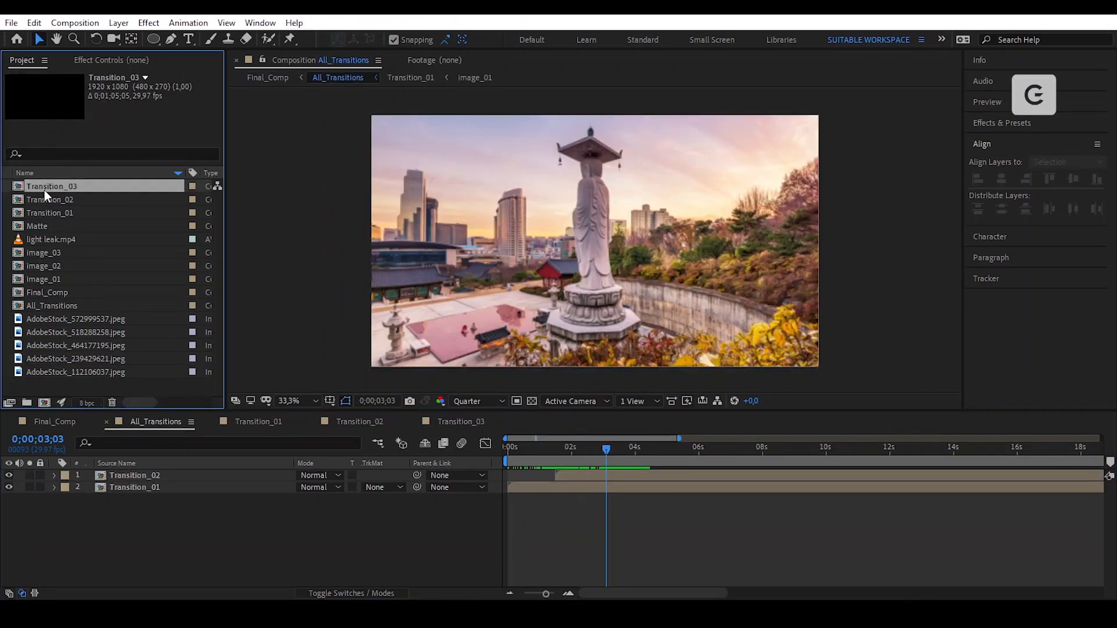
{"action": "mouse_move", "coordinate": [47, 191]}
{"action": "left_mouse_down"}
{"action": "mouse_move", "coordinate": [212, 499]}
{"action": "mouse_move", "coordinate": [588, 466]}
{"action": "mouse_move", "coordinate": [630, 481]}
{"action": "mouse_move", "coordinate": [543, 454]}
{"action": "mouse_move", "coordinate": [727, 482]}
{"action": "left_mouse_up"}
{"action": "key", "text": "bracketleft"}
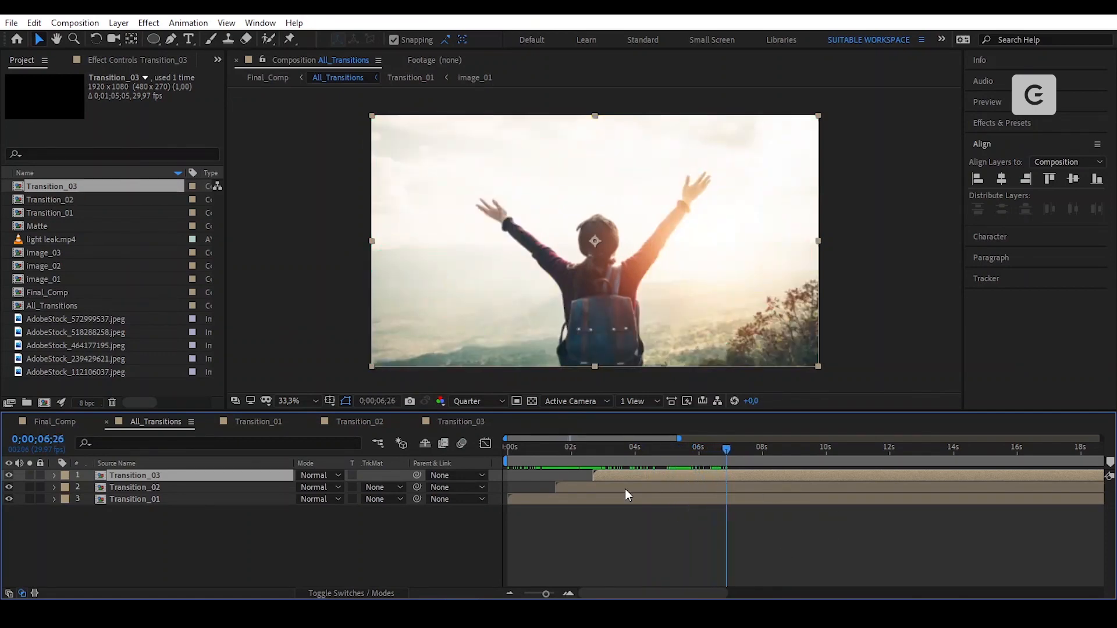
{"action": "left_click", "coordinate": [701, 534]}
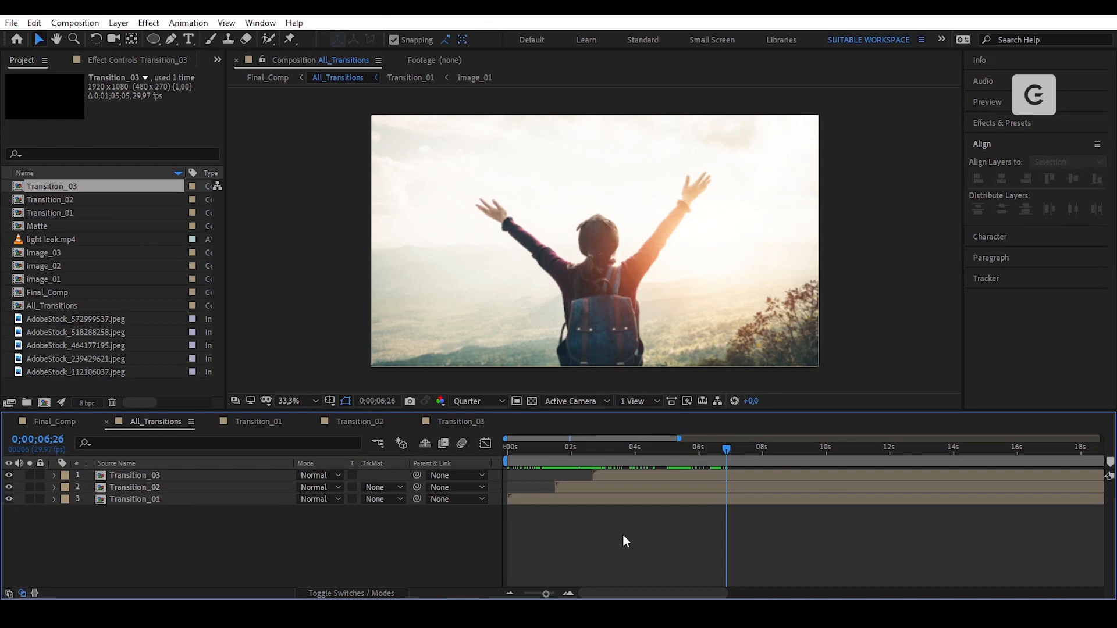
Create a new 1920 x 1080 composition named Transition_04 at 29.97 fps
{"action": "left_click", "coordinate": [43, 404]}
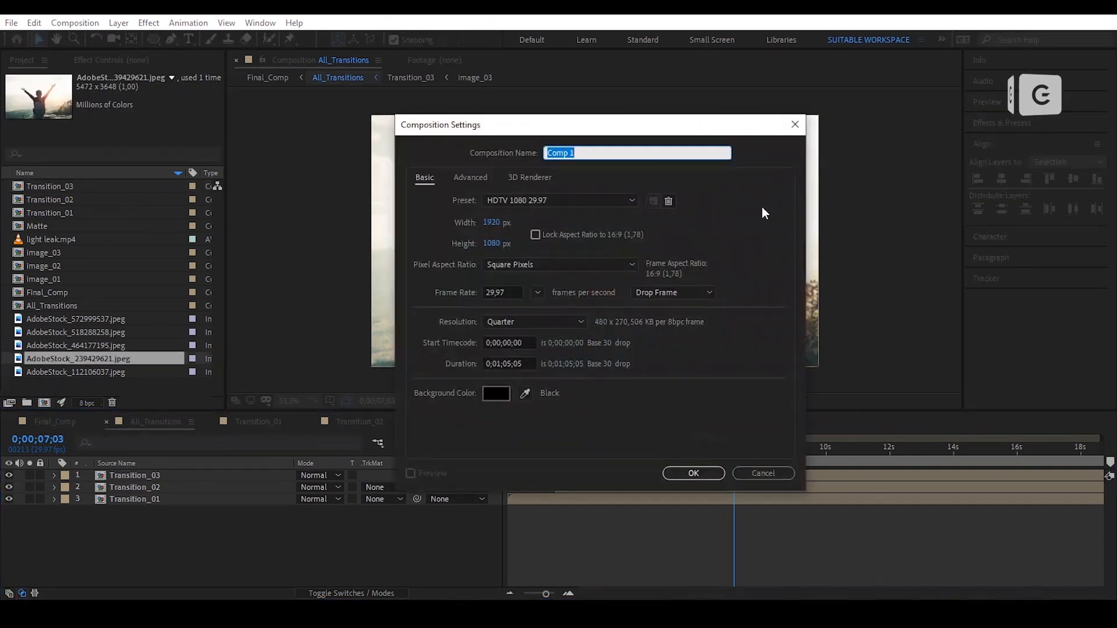
{"action": "key", "text": "BackSpace"}
{"action": "type", "text": "Transition_04"}
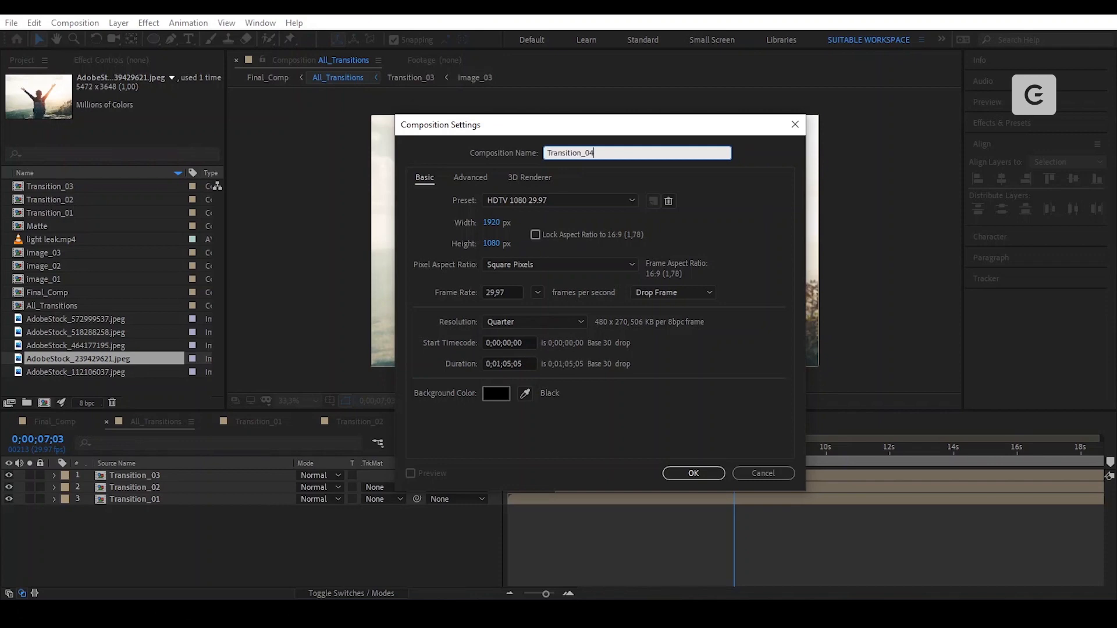
{"action": "key", "text": "Return"}
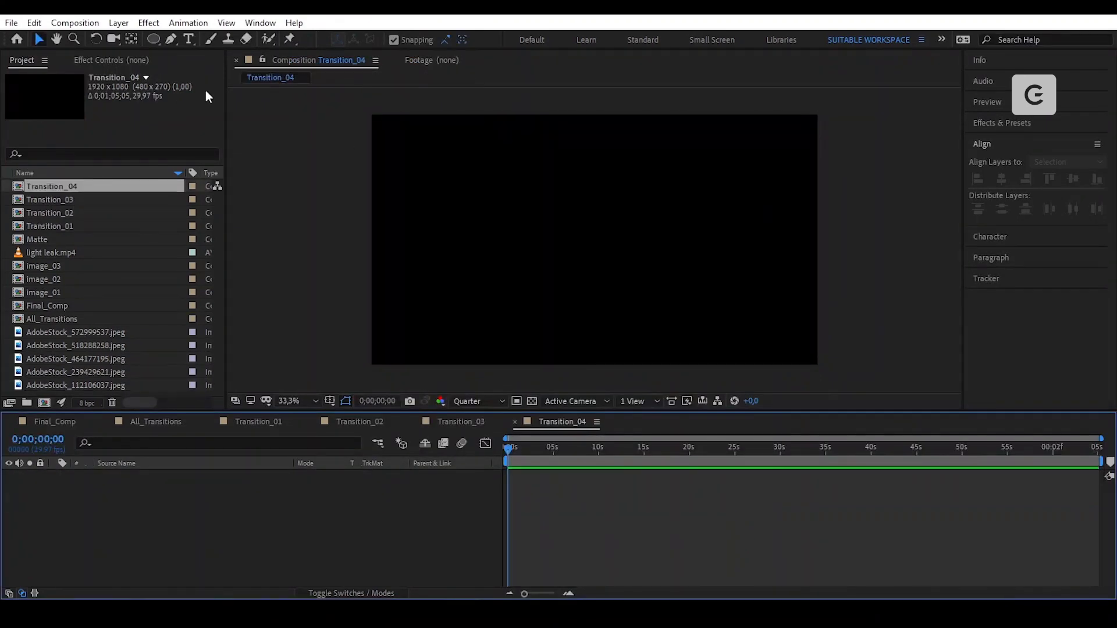
Show the title/action safe guides and draw a blue square, vertically centred, against the left action-safe line of the composition
{"action": "left_click", "coordinate": [157, 43]}
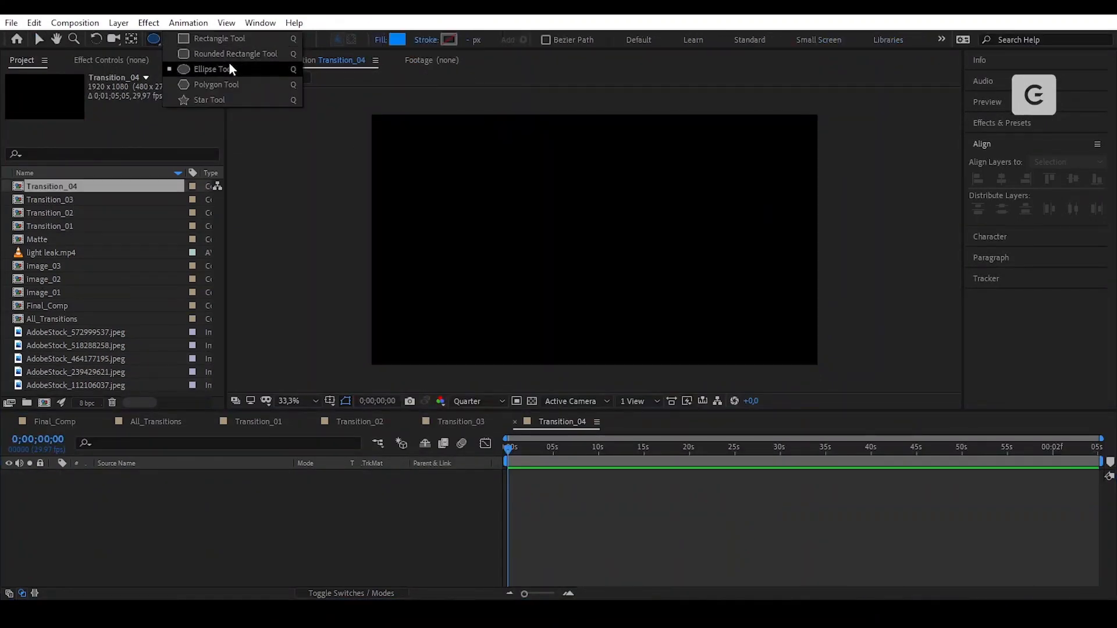
{"action": "left_click", "coordinate": [240, 41]}
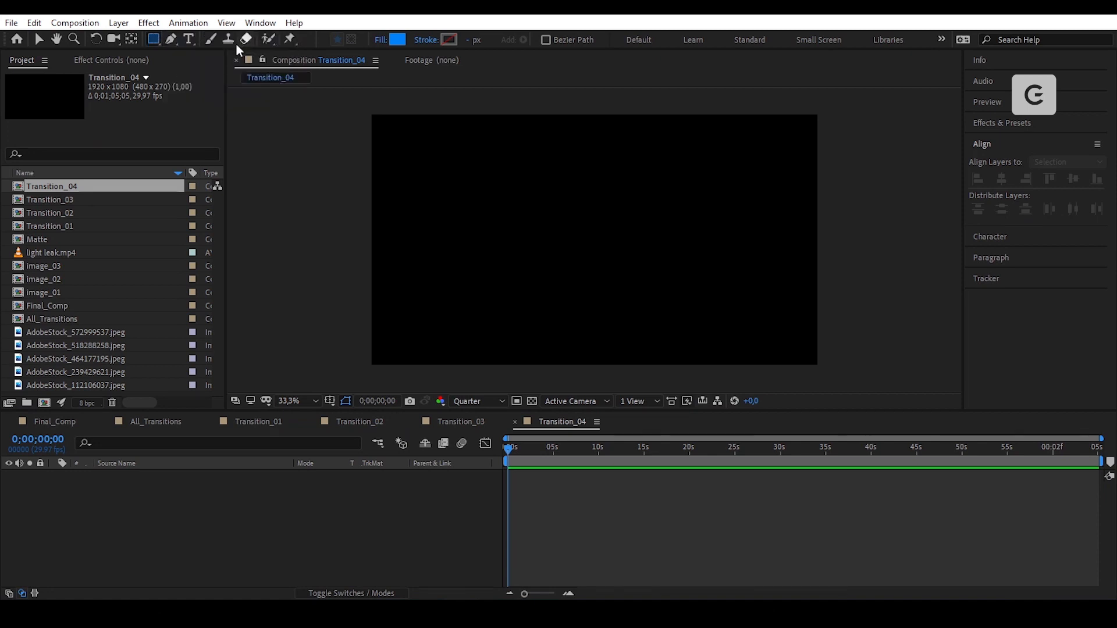
{"action": "left_click", "coordinate": [346, 401]}
{"action": "left_click", "coordinate": [370, 417]}
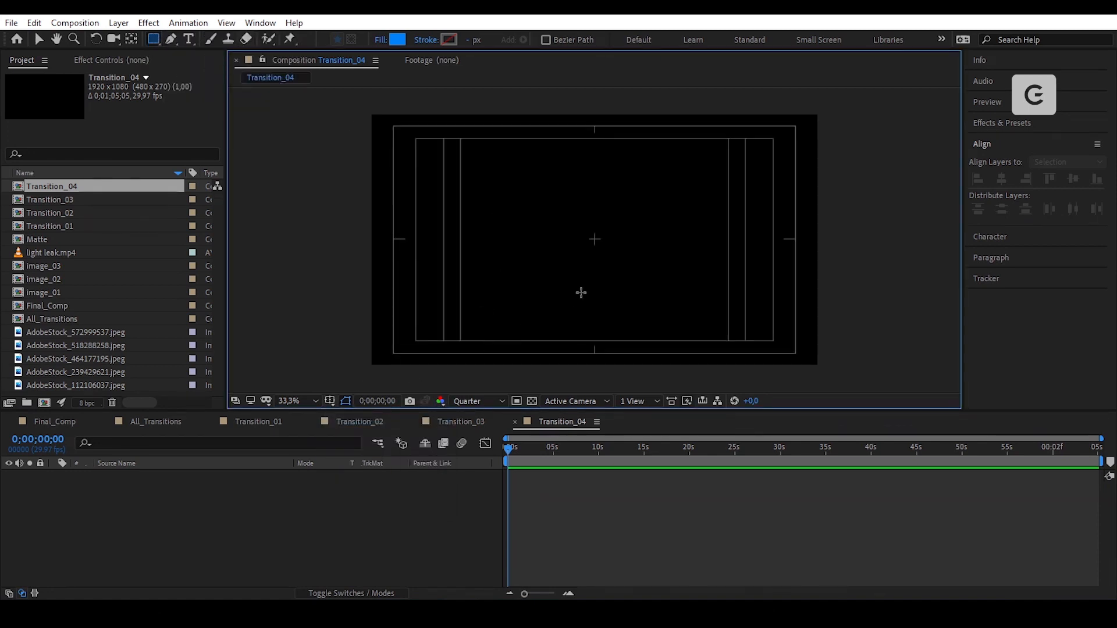
{"action": "left_click", "coordinate": [288, 400]}
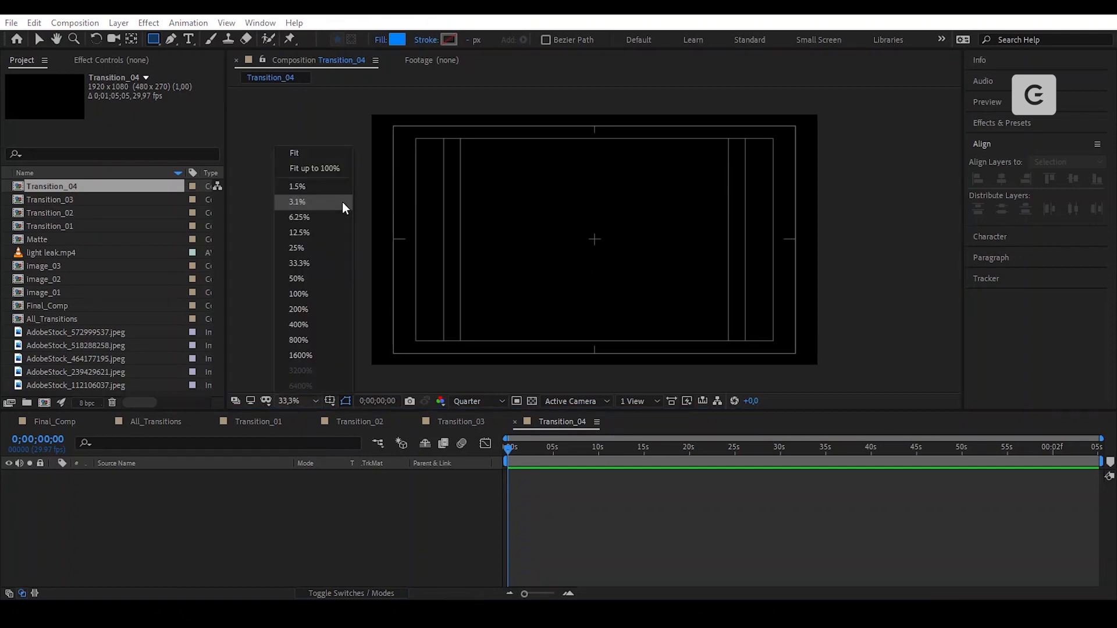
{"action": "left_click", "coordinate": [341, 165]}
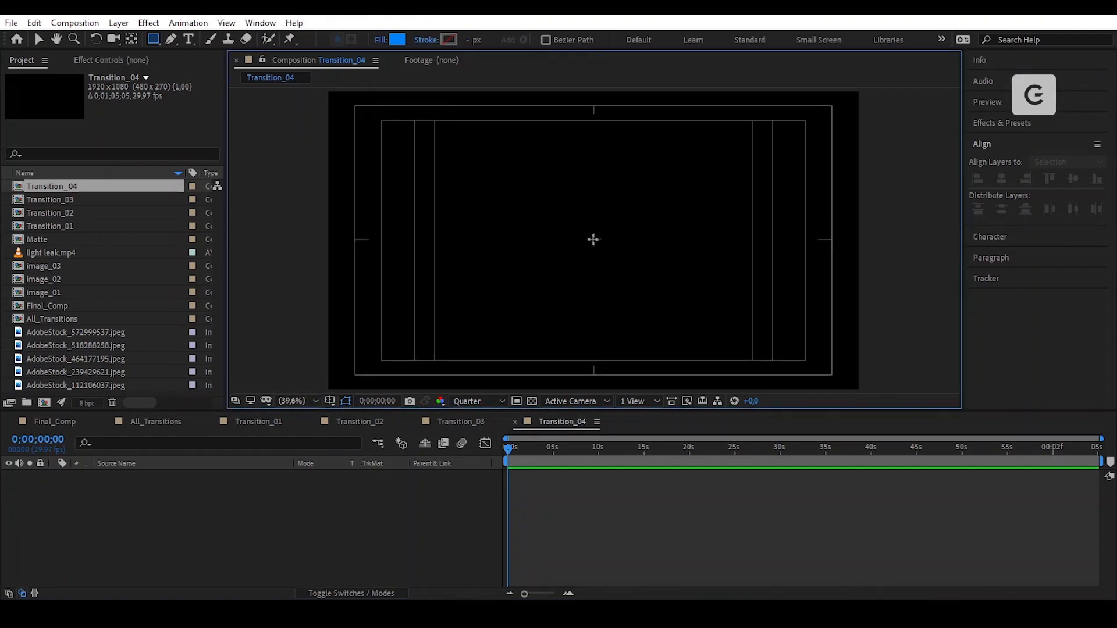
{"action": "left_click_drag", "start_coordinate": [593, 240], "coordinate": [437, 260]}
{"action": "key", "text": "v"}
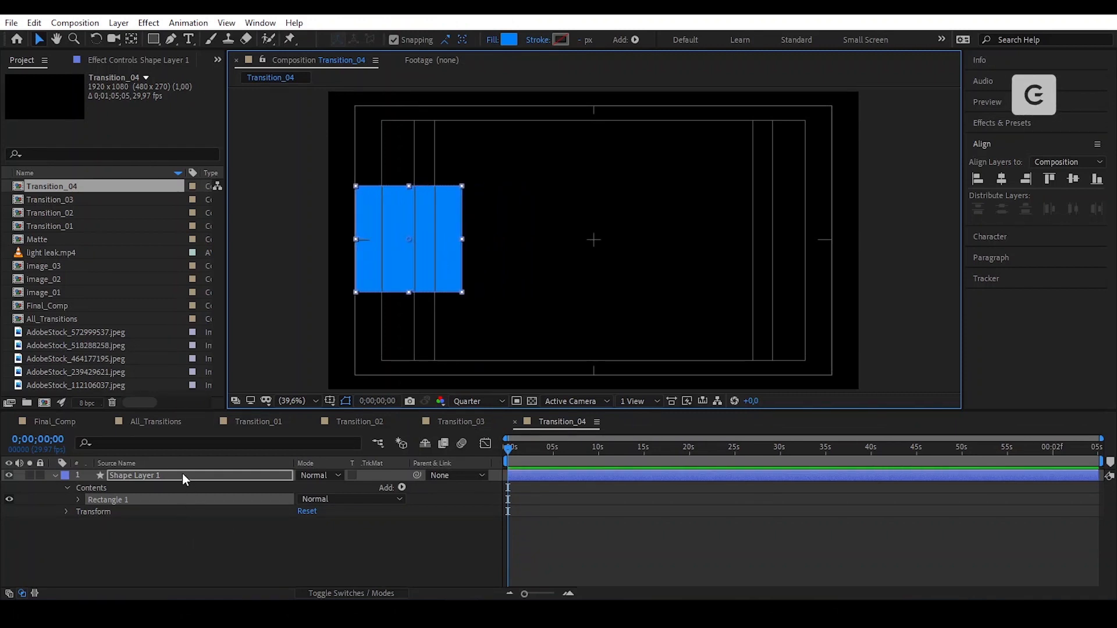
Centre the shape layer's anchor point on the square and rename the layer Circle Middle
{"action": "left_click", "coordinate": [183, 474]}
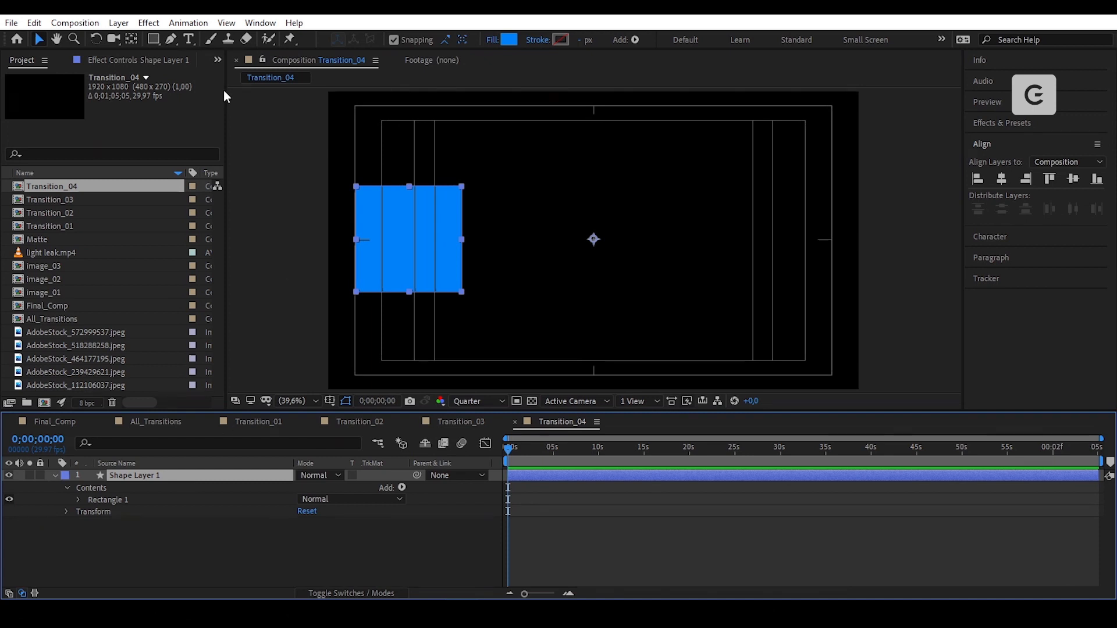
{"action": "left_click", "coordinate": [133, 39]}
{"action": "key", "text": "ctrl+alt+Home"}
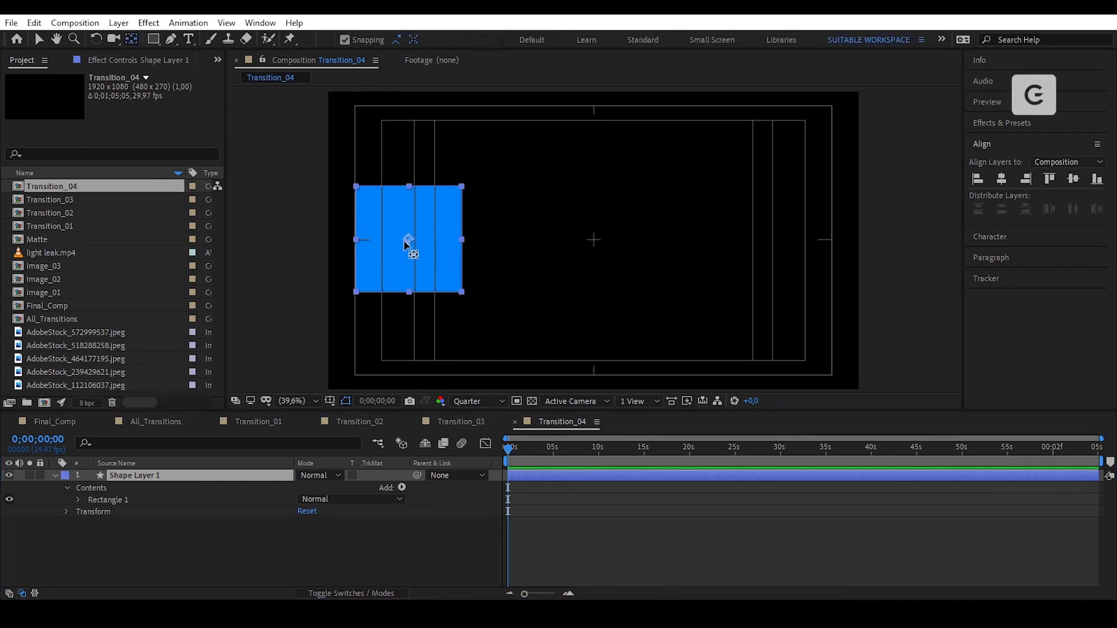
{"action": "left_click", "coordinate": [184, 476]}
{"action": "key", "text": "Return"}
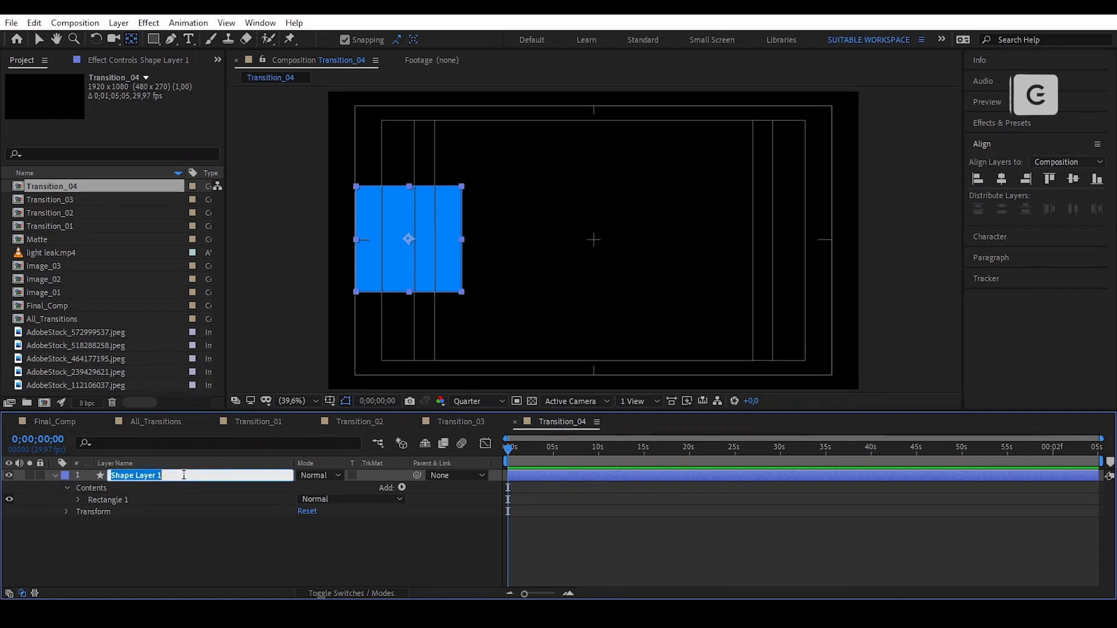
{"action": "type", "text": "Circle Middle"}
{"action": "key", "text": "Return"}
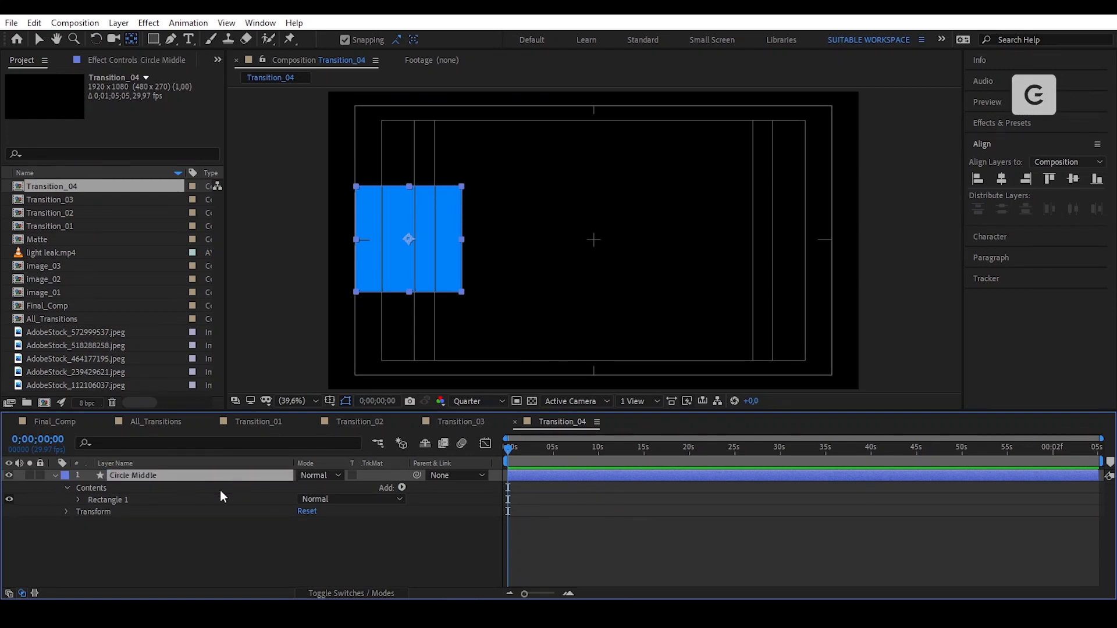
Convert Rectangle Path 1 of the Circle Middle layer to a Bezier path
{"action": "left_click", "coordinate": [160, 498]}
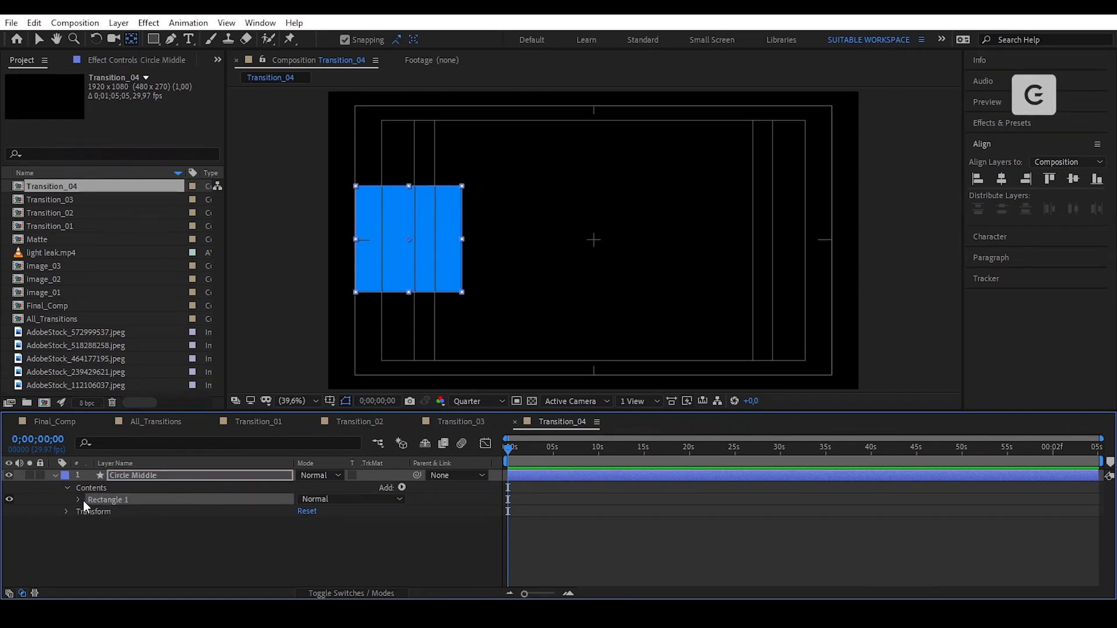
{"action": "left_click", "coordinate": [78, 500]}
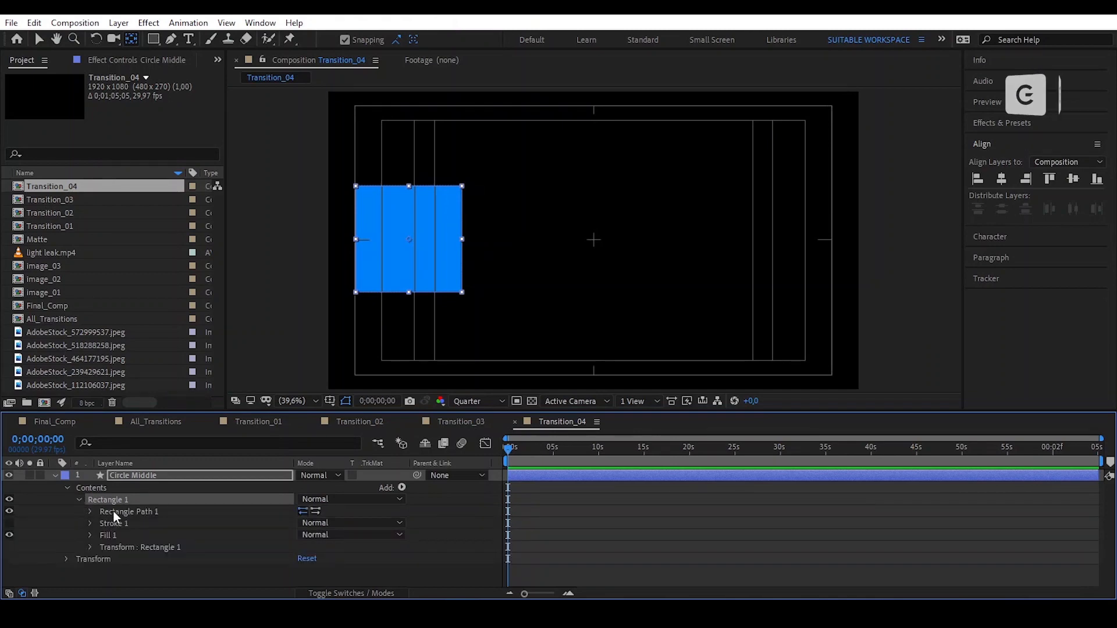
{"action": "left_click", "coordinate": [142, 513]}
{"action": "right_click", "coordinate": [155, 512]}
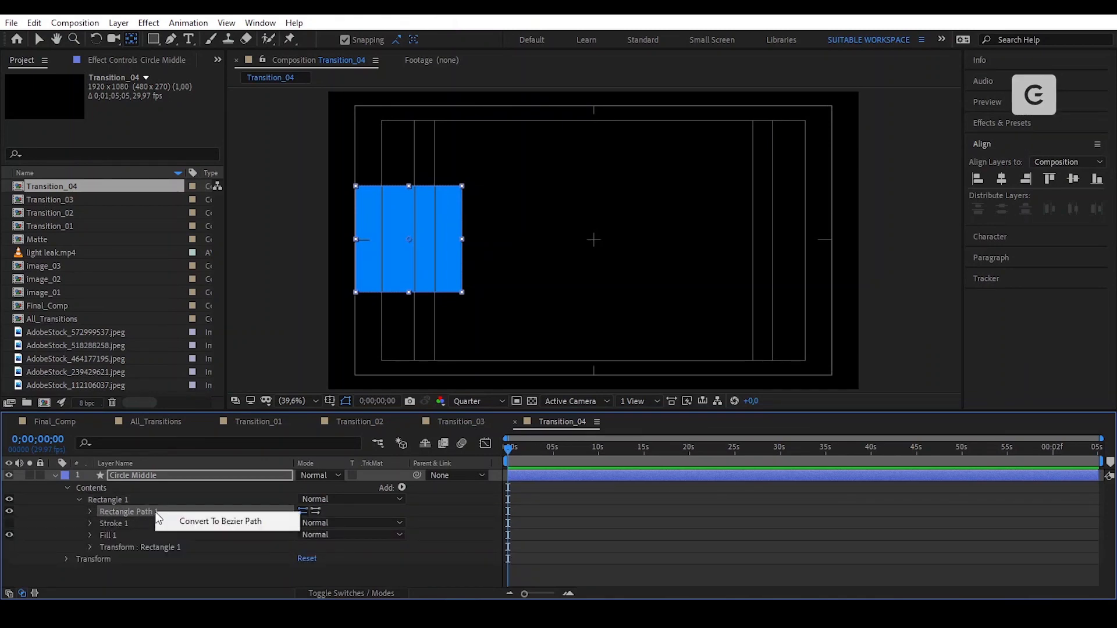
{"action": "left_click", "coordinate": [218, 522]}
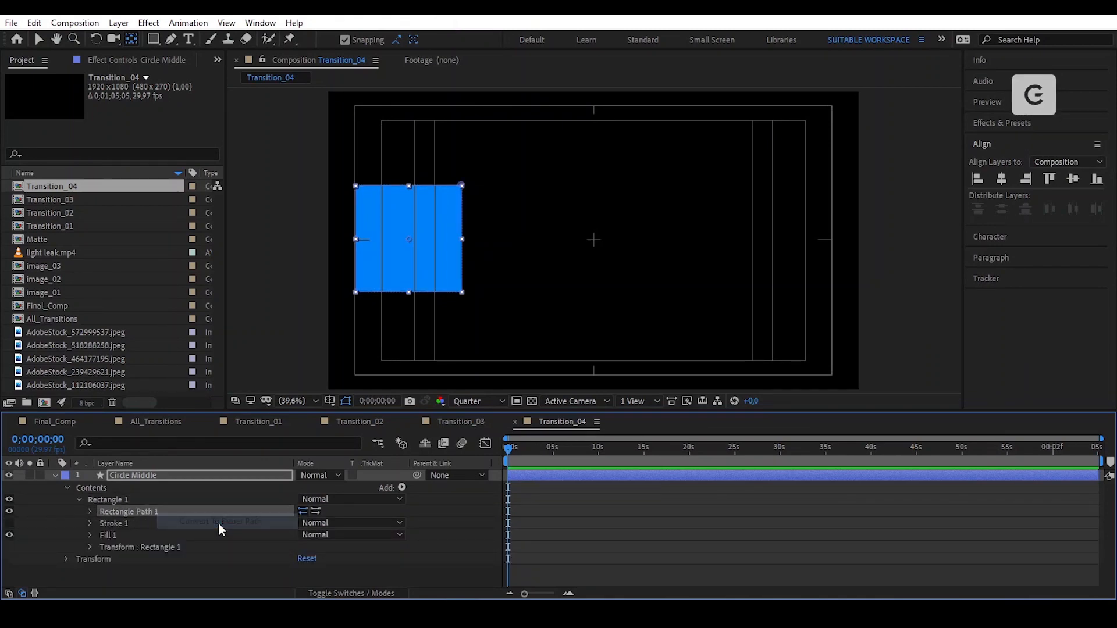
Add Round Corners to the contents of Circle Middle with a radius of 200, then reselect the layer
{"action": "left_click", "coordinate": [166, 487]}
{"action": "left_click", "coordinate": [401, 488]}
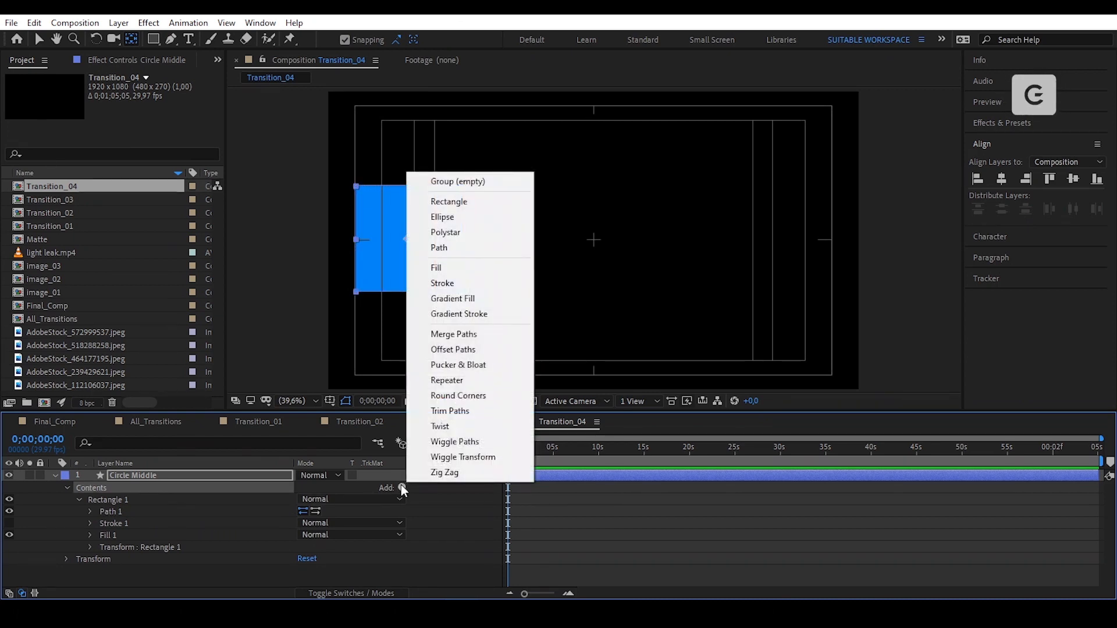
{"action": "left_click", "coordinate": [485, 398]}
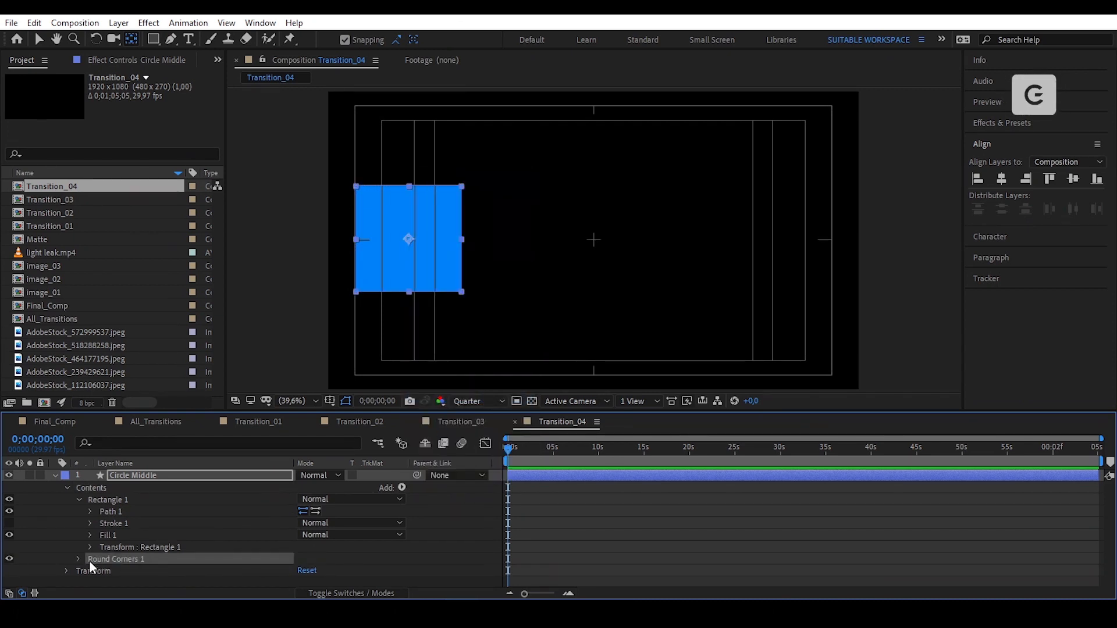
{"action": "left_click", "coordinate": [78, 559]}
{"action": "left_click_drag", "start_coordinate": [306, 571], "coordinate": [317, 573]}
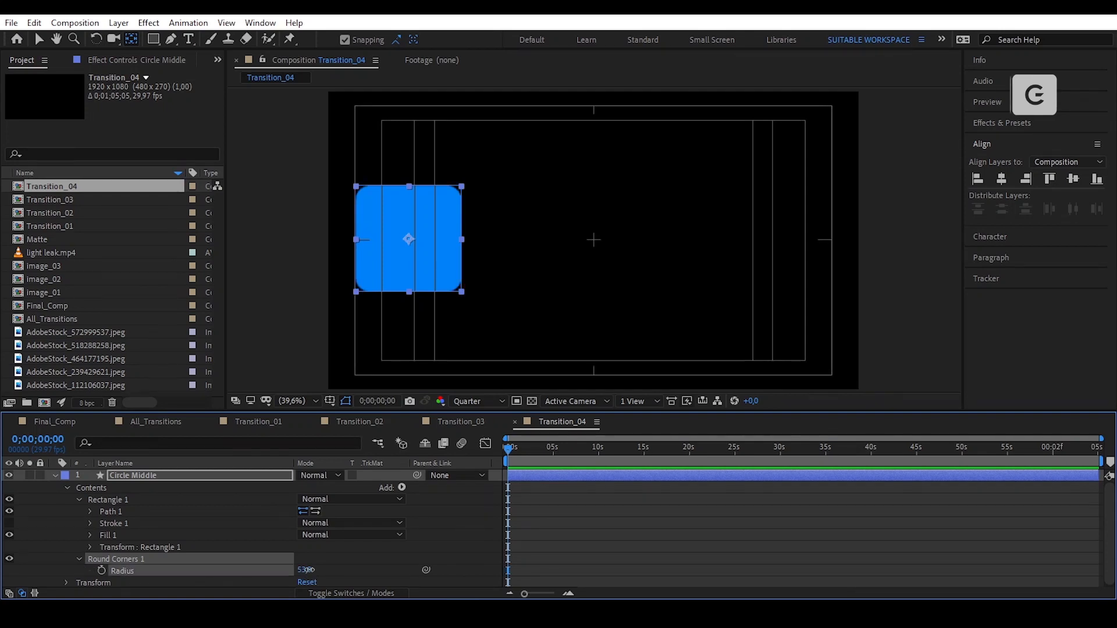
{"action": "left_click", "coordinate": [309, 572]}
{"action": "type", "text": "200"}
{"action": "key", "text": "Return"}
{"action": "key", "text": "v"}
{"action": "left_click", "coordinate": [192, 492]}
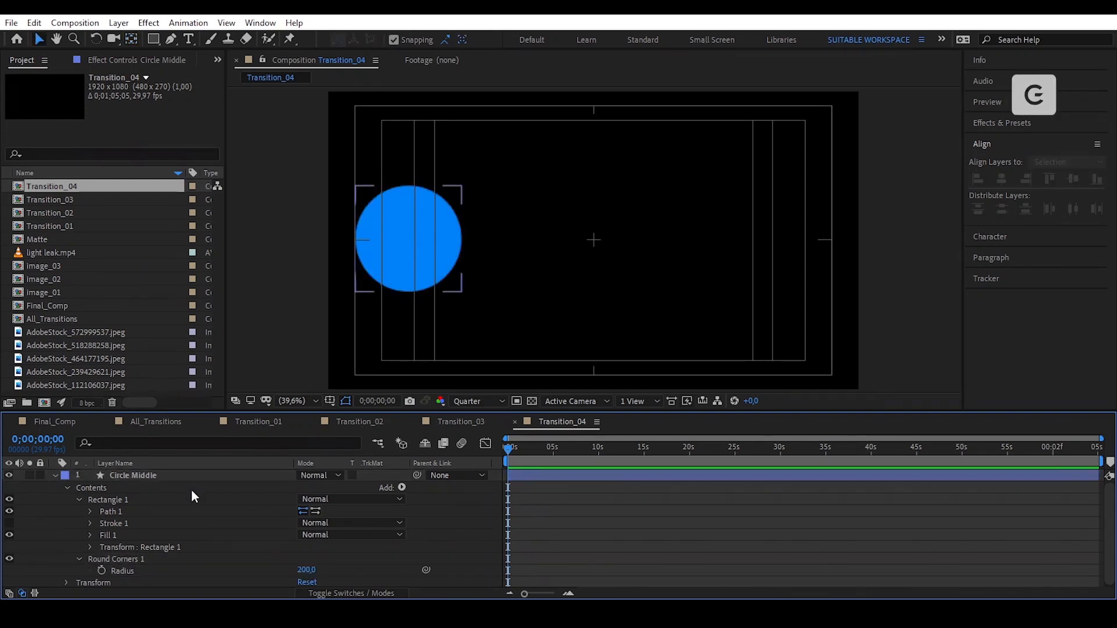
{"action": "left_click", "coordinate": [190, 476]}
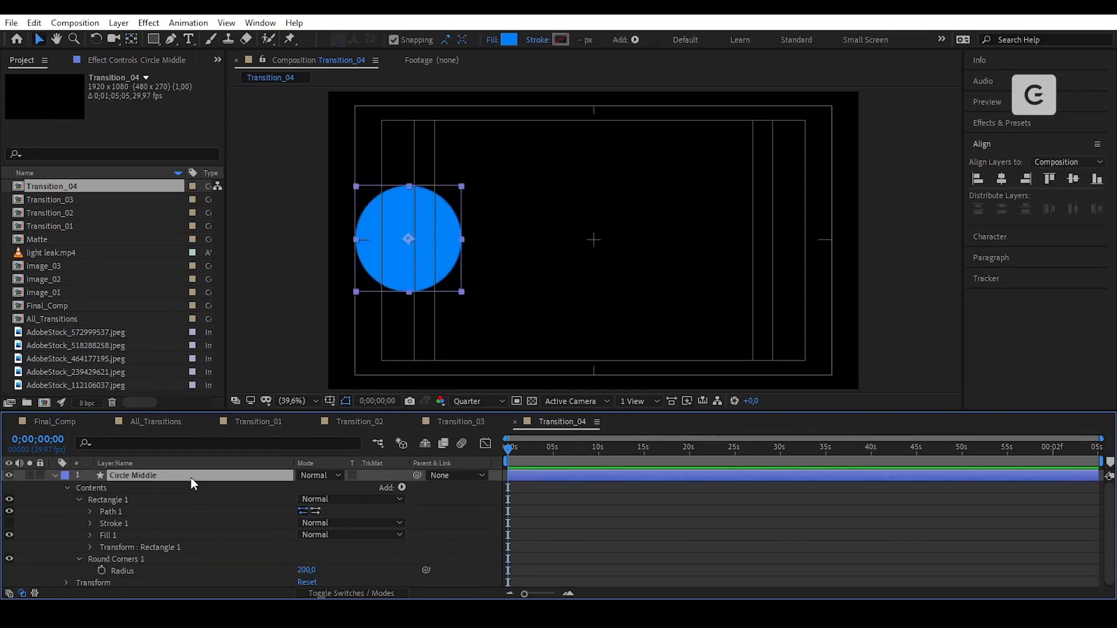
Duplicate the Circle Middle layer, move the copy up above the original circle and rename it Circle Up
{"action": "left_click", "coordinate": [36, 23]}
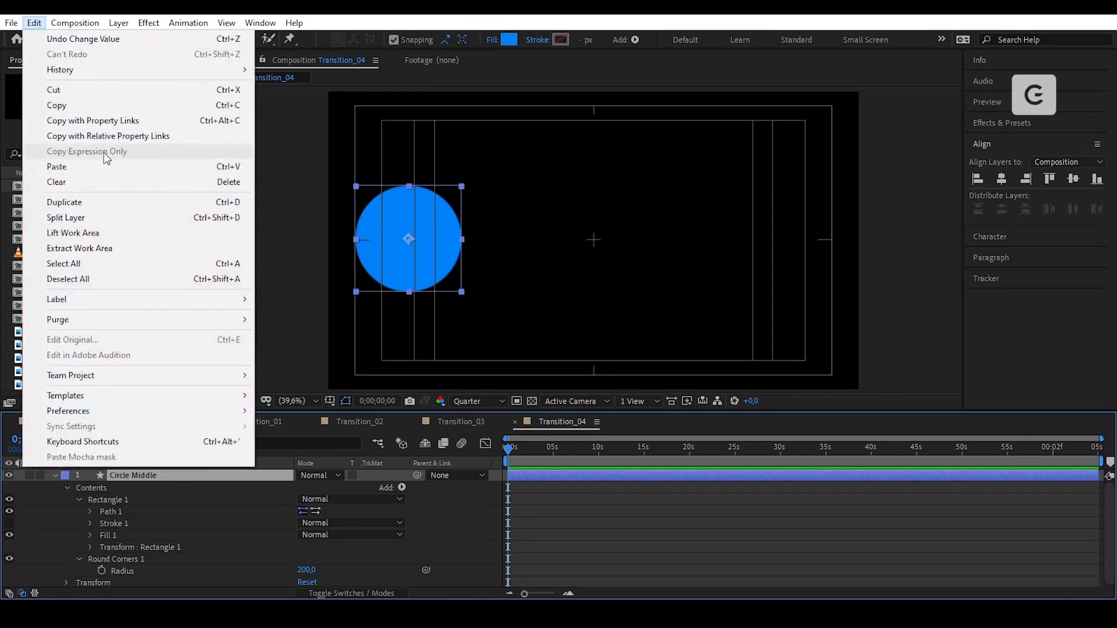
{"action": "left_click", "coordinate": [117, 204]}
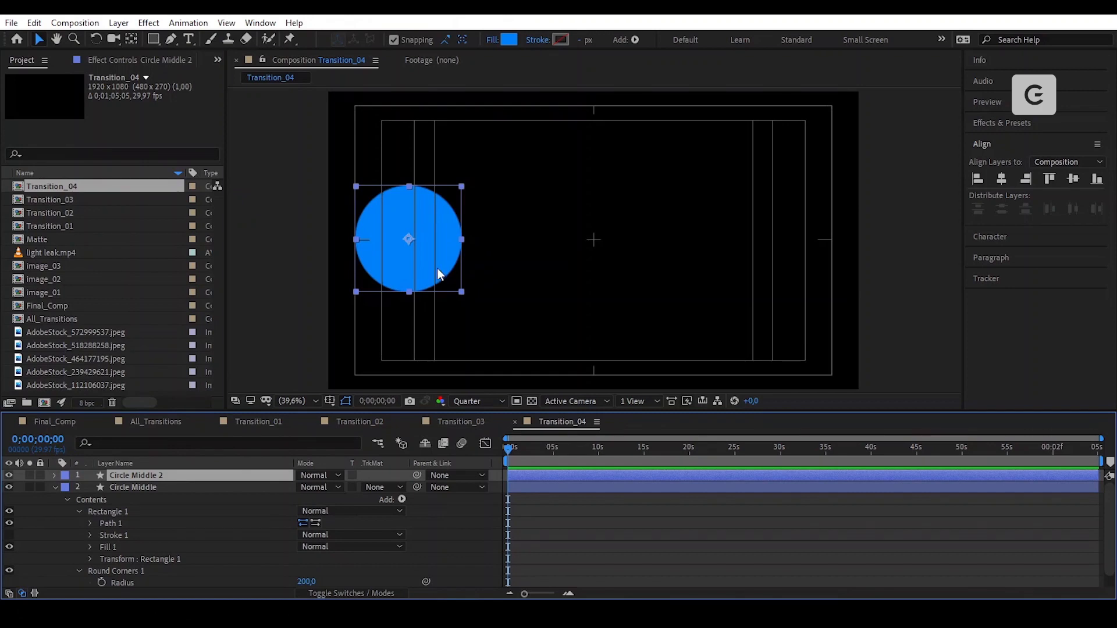
{"action": "left_click_drag", "start_coordinate": [437, 267], "coordinate": [445, 173]}
{"action": "key", "text": "Return"}
{"action": "type", "text": "Circle Up"}
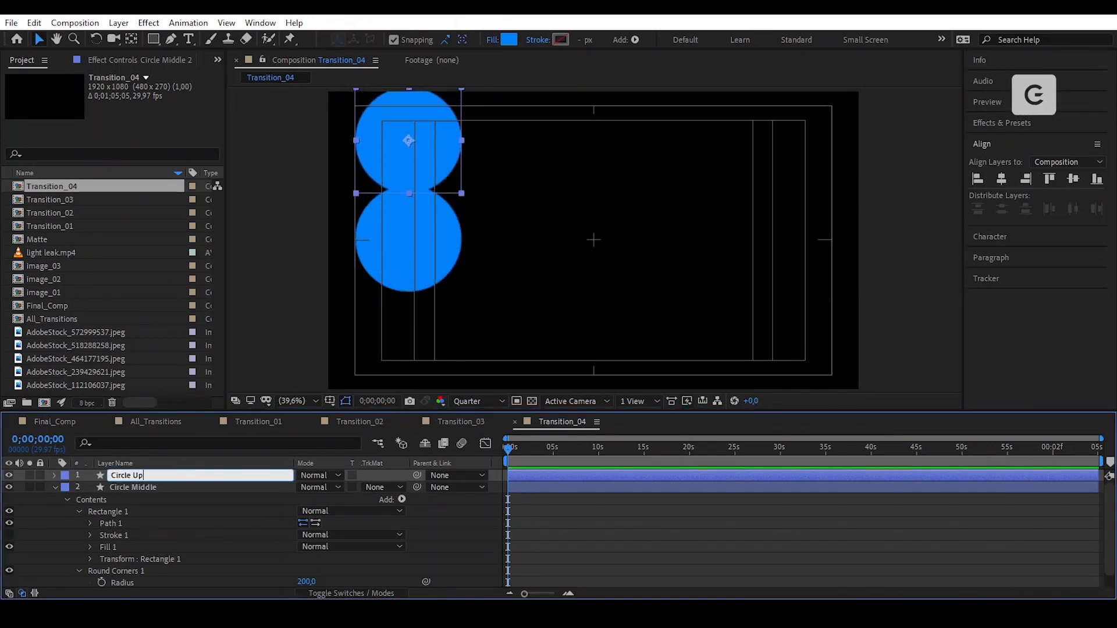
{"action": "key", "text": "Return"}
Duplicate Circle Up, move the copy straight down below the middle circle and rename it Circle Down
{"action": "key", "text": "ctrl+d"}
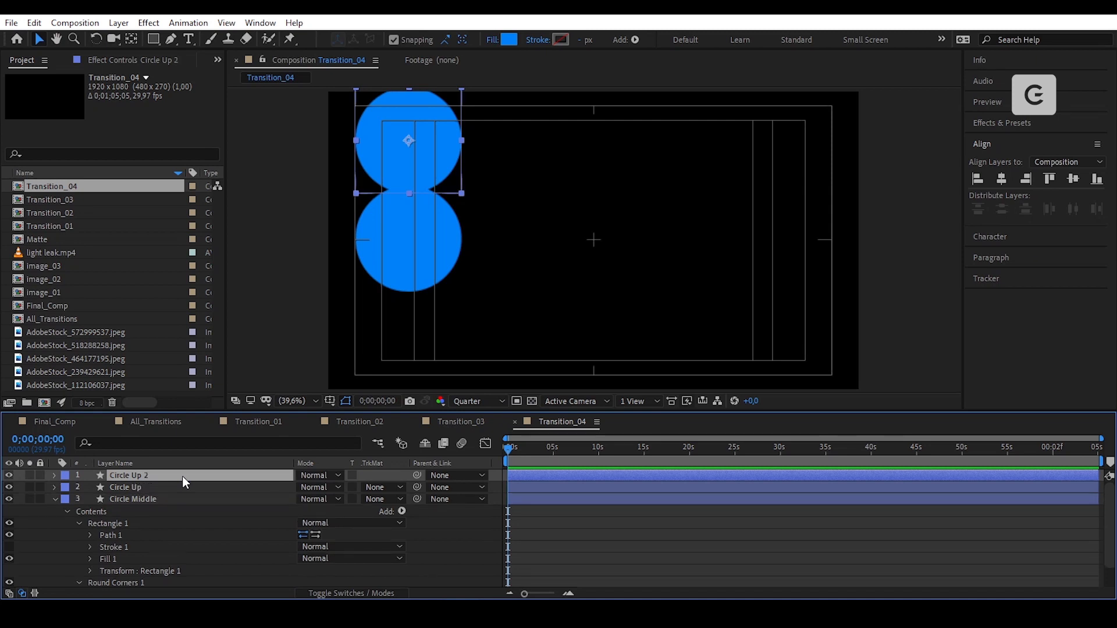
{"action": "left_click_drag", "start_coordinate": [440, 151], "coordinate": [445, 348]}
{"action": "left_click", "coordinate": [196, 474]}
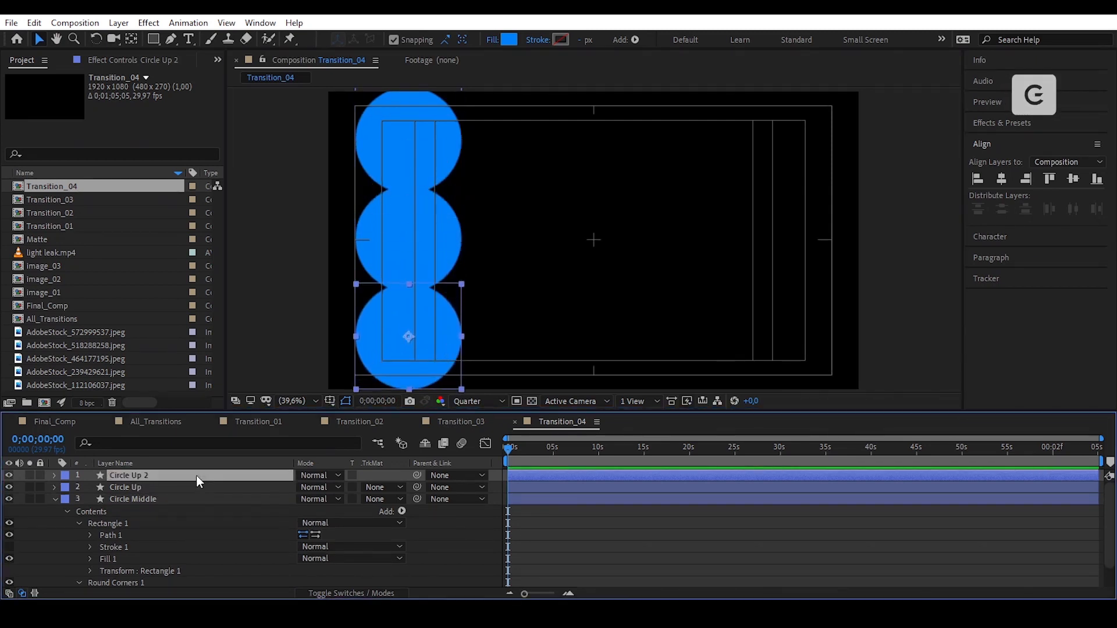
{"action": "key", "text": "Return"}
{"action": "key", "text": "BackSpace"}
{"action": "key", "text": "BackSpace"}
{"action": "type", "text": "Down"}
{"action": "key", "text": "Return"}
Move Circle Up and Circle Down together horizontally to the opposite side of the composition, against the outer right safe line
{"action": "left_click", "coordinate": [54, 499]}
{"action": "left_click", "coordinate": [164, 486], "text": "shift"}
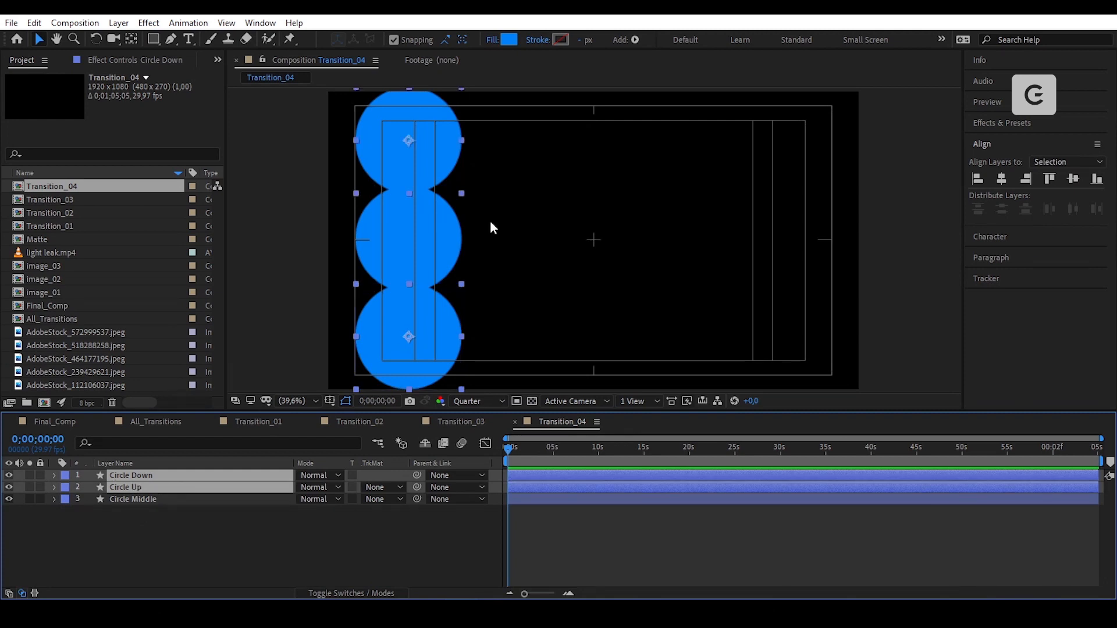
{"action": "left_click_drag", "start_coordinate": [448, 166], "coordinate": [813, 212]}
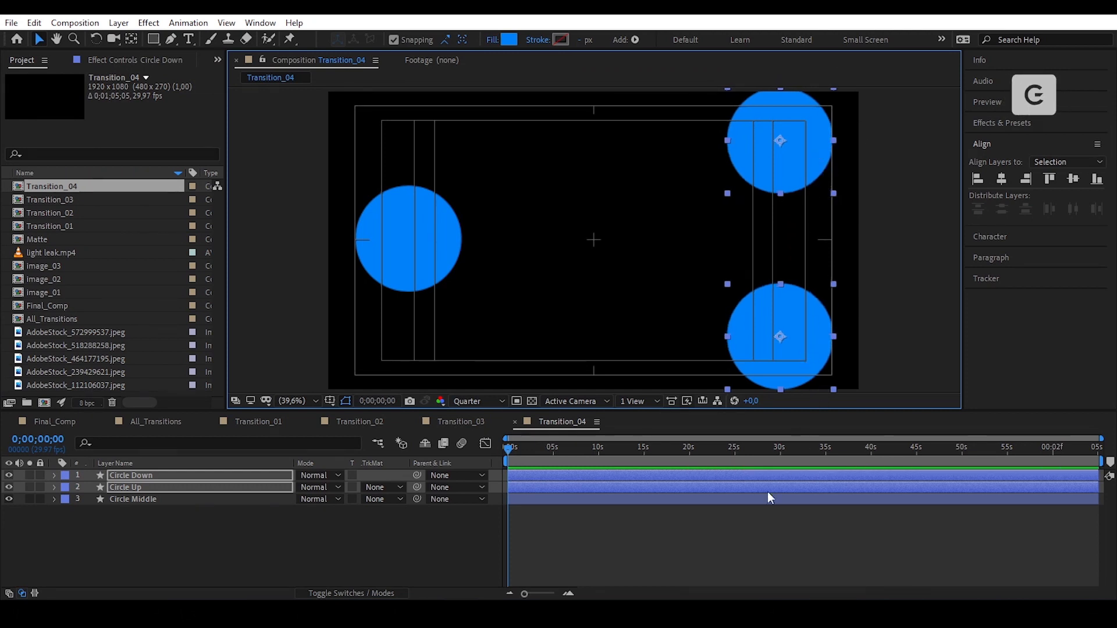
{"action": "left_click", "coordinate": [556, 542]}
Start animating the Path property of Rectangle 1 in Circle Middle with a keyframe at 0 seconds
{"action": "left_click", "coordinate": [147, 501]}
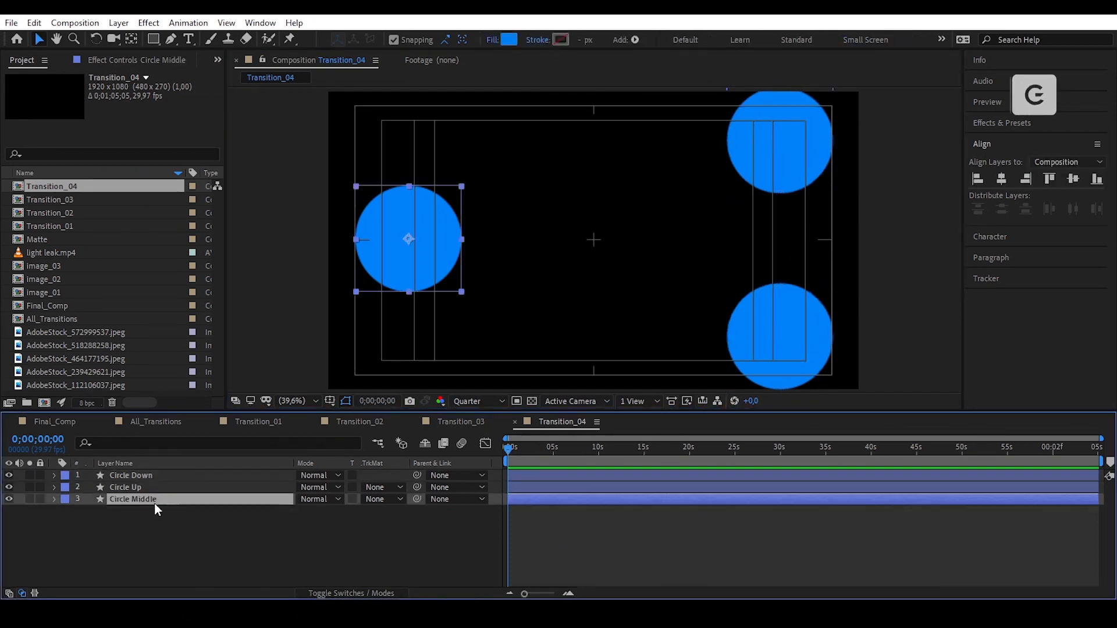
{"action": "left_click", "coordinate": [53, 499]}
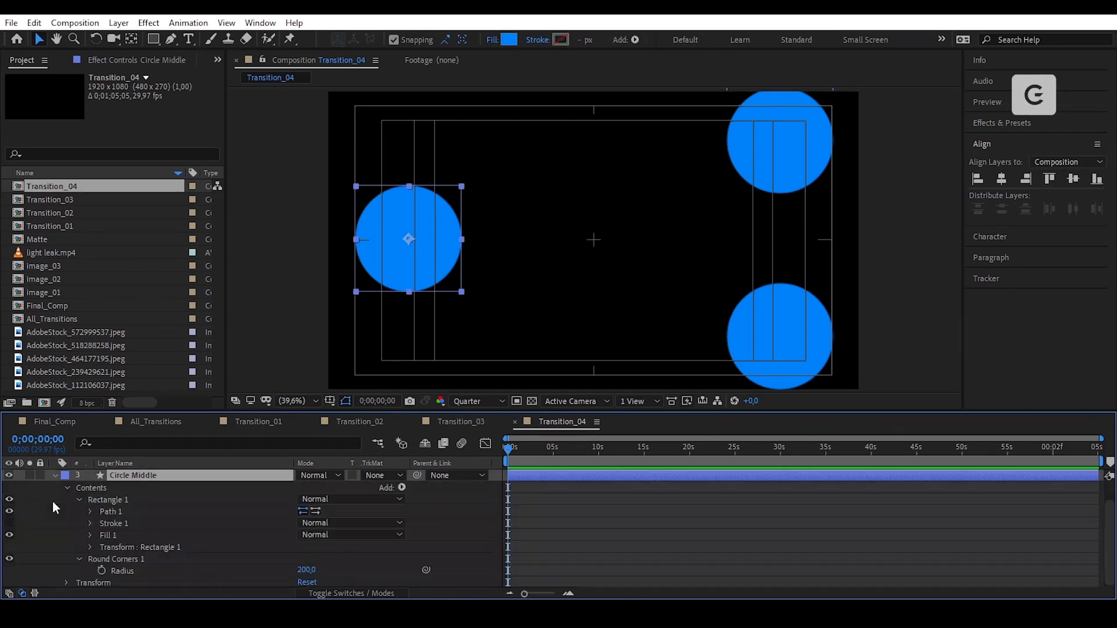
{"action": "left_click", "coordinate": [89, 511]}
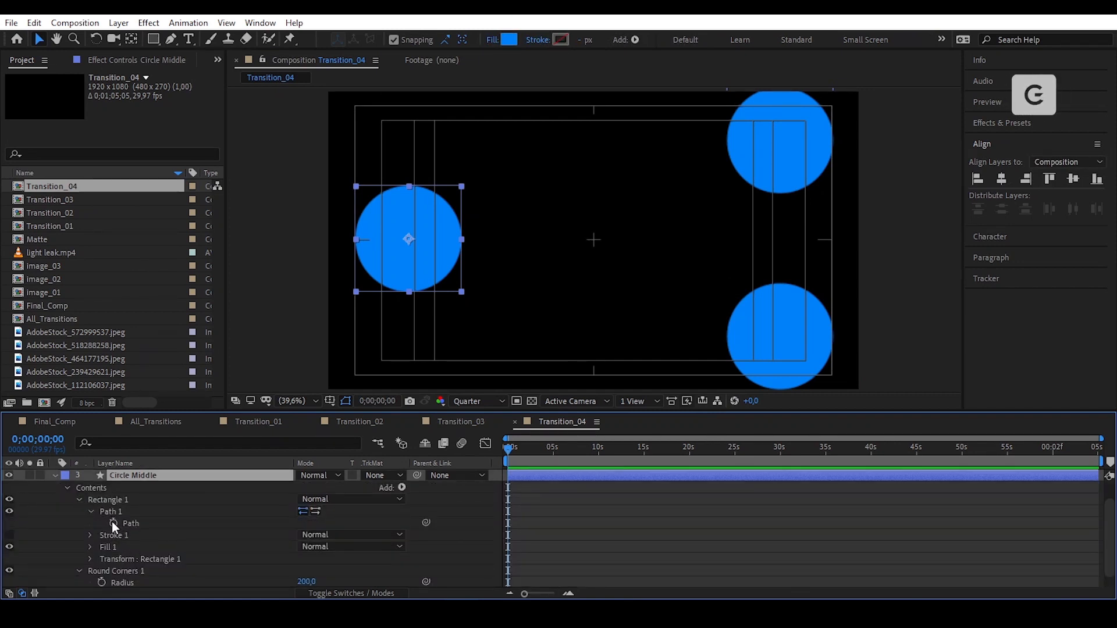
{"action": "left_click", "coordinate": [114, 522]}
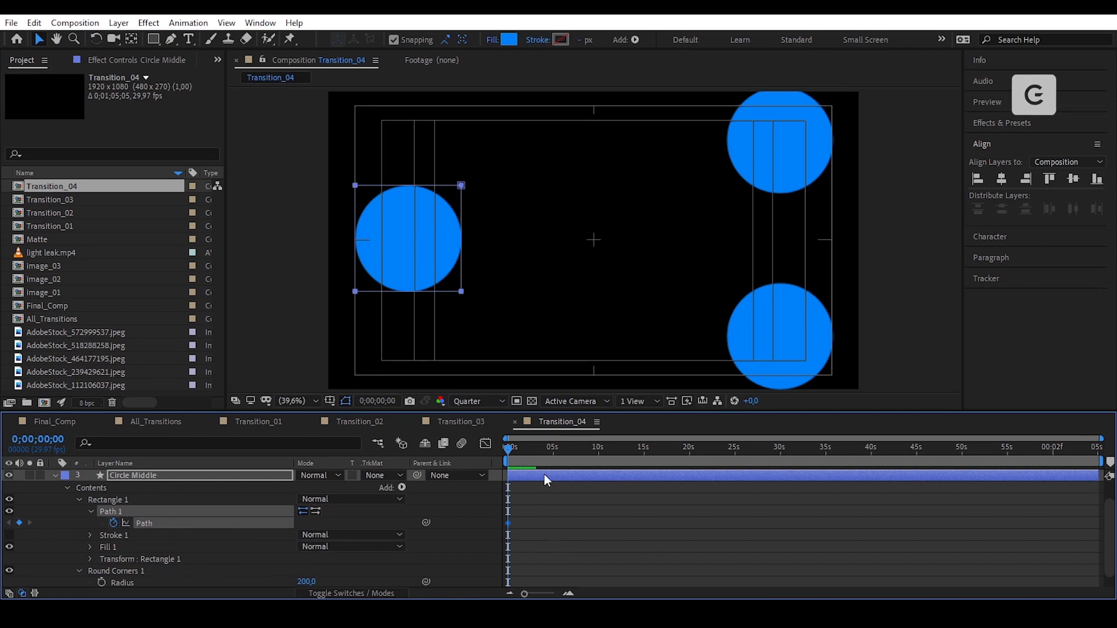
Add a Path keyframe at 1 second and stretch the Circle Middle path horizontally beyond both sides of the frame
{"action": "left_click_drag", "start_coordinate": [540, 593], "coordinate": [549, 597]}
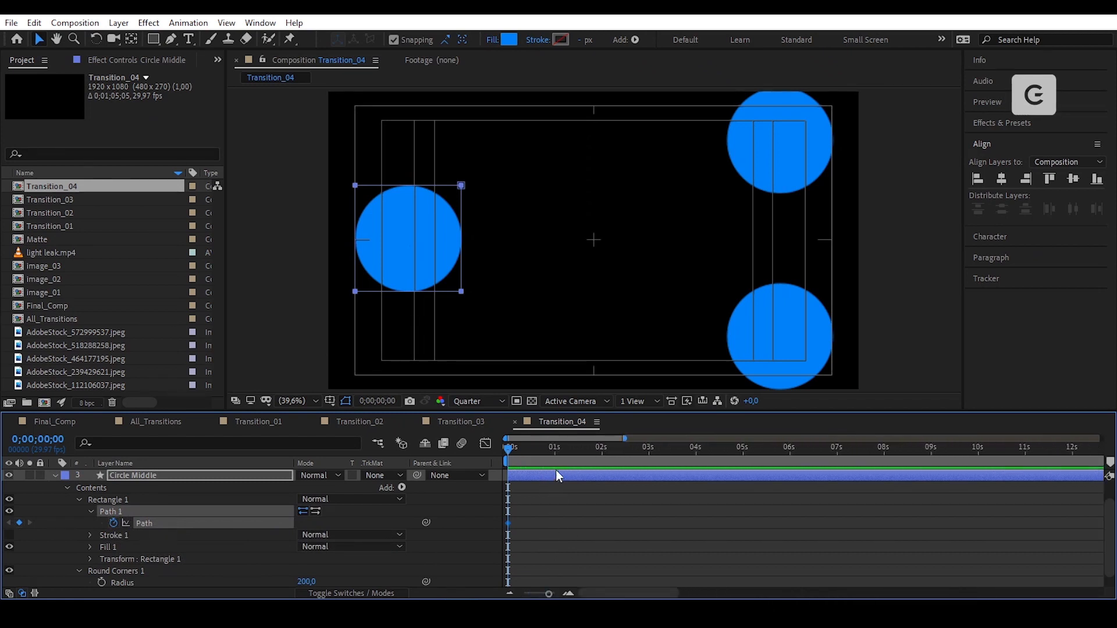
{"action": "left_click", "coordinate": [554, 451]}
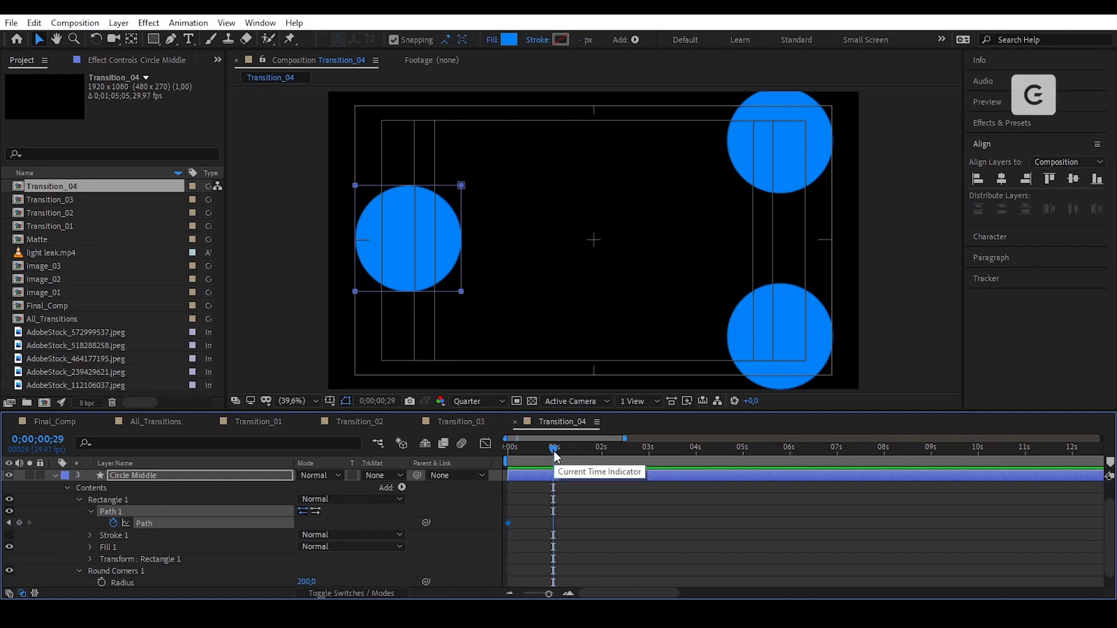
{"action": "key", "text": "Page_Down"}
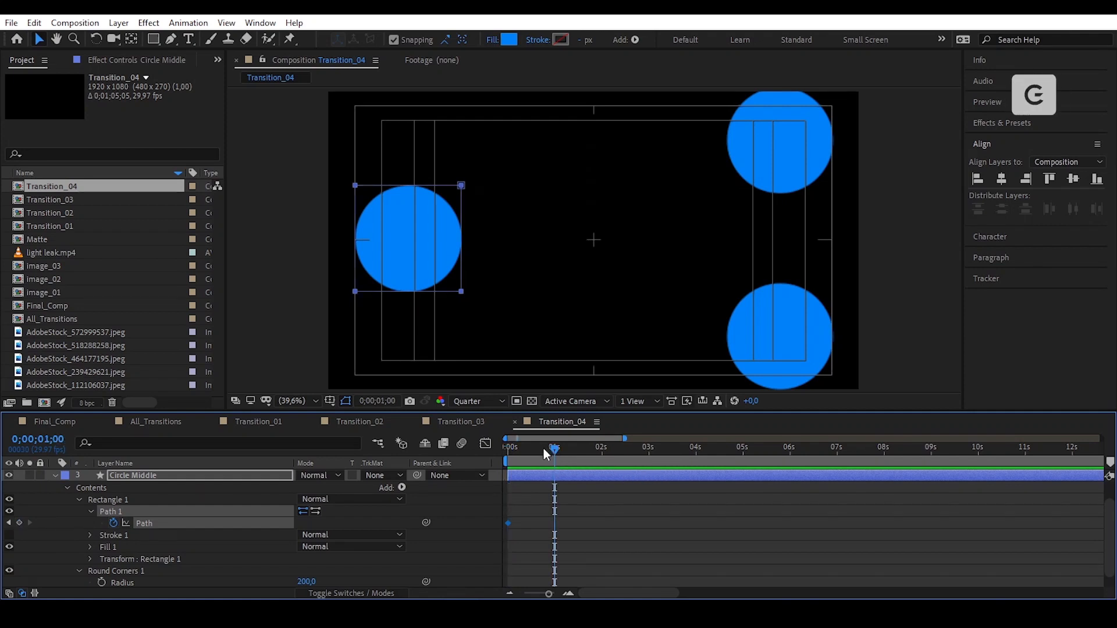
{"action": "left_click", "coordinate": [19, 522]}
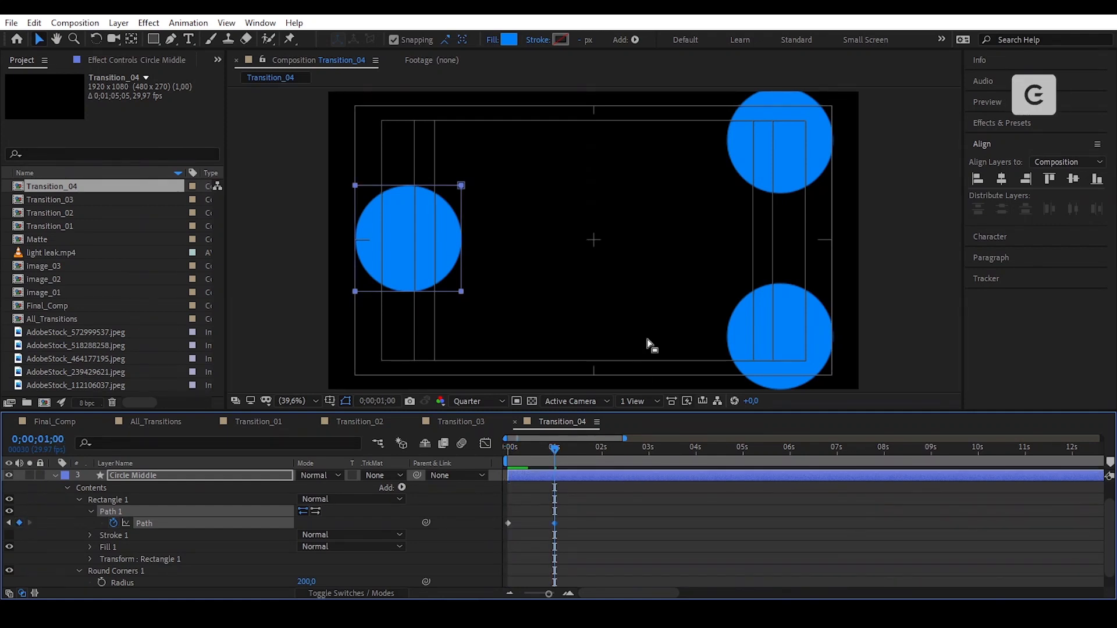
{"action": "left_click", "coordinate": [463, 278]}
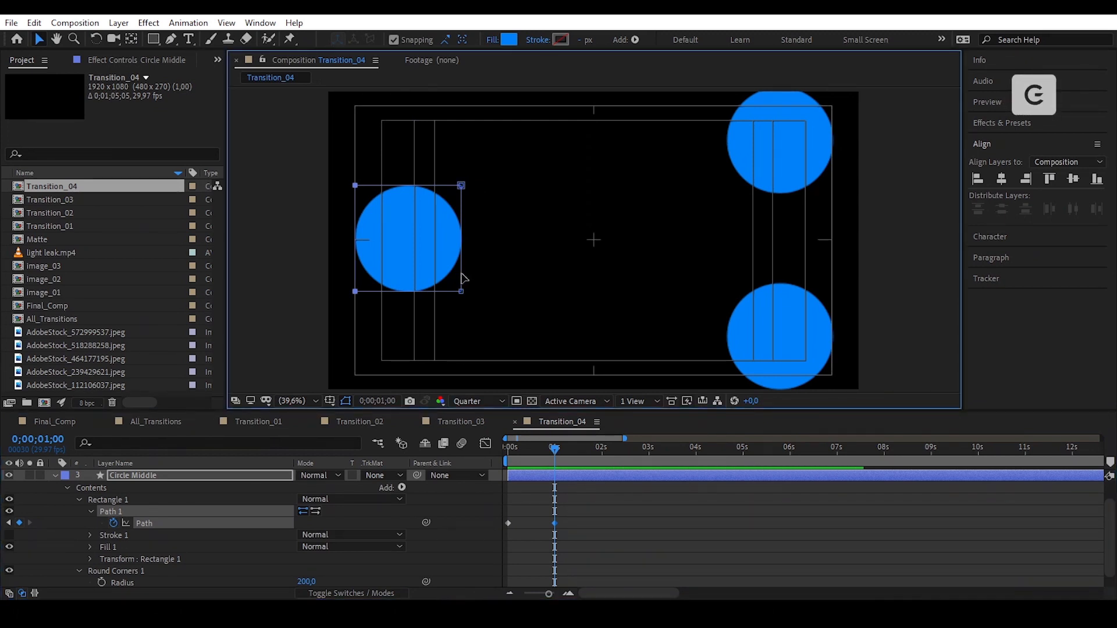
{"action": "left_click_drag", "start_coordinate": [462, 274], "coordinate": [940, 290]}
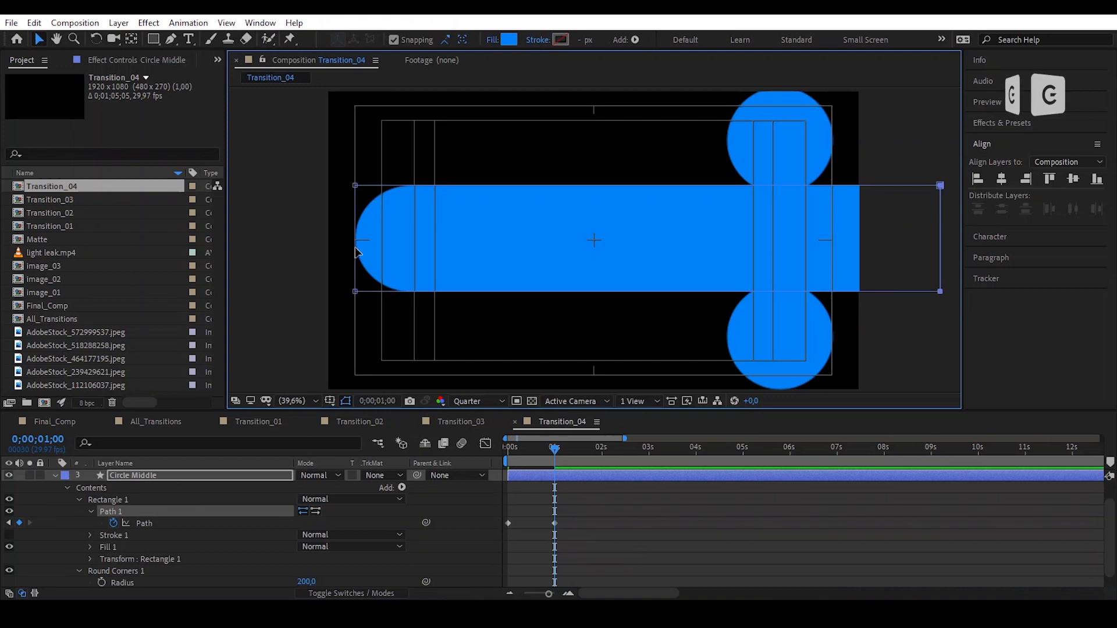
{"action": "left_click_drag", "start_coordinate": [356, 252], "coordinate": [247, 256]}
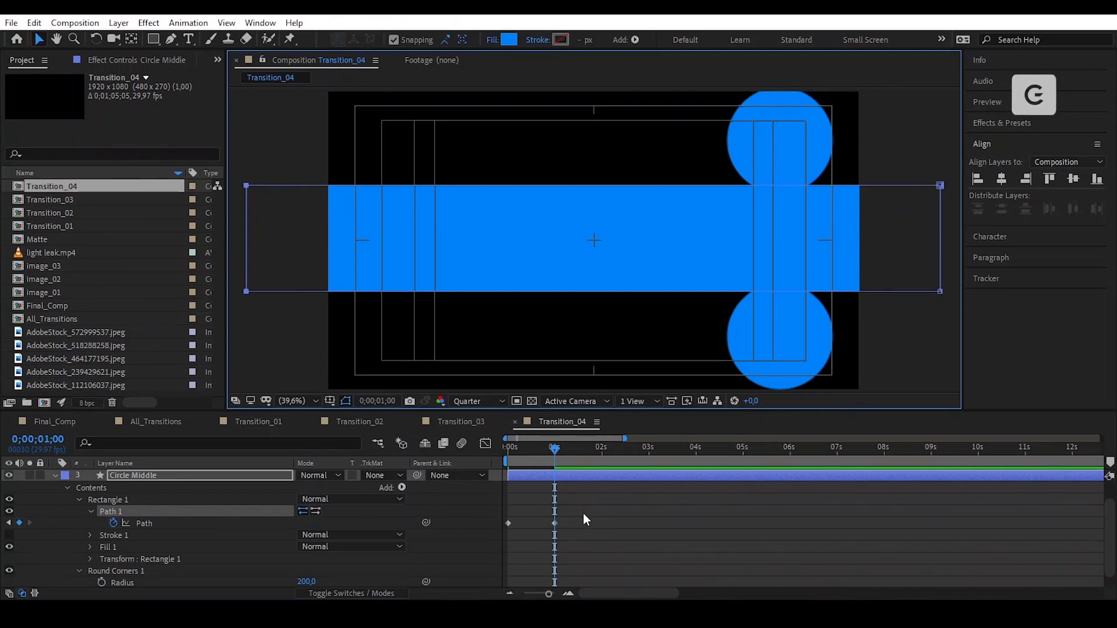
Apply Easy Ease to both Path keyframes of Circle Middle and preview the stretch over the first second
{"action": "left_click", "coordinate": [590, 474]}
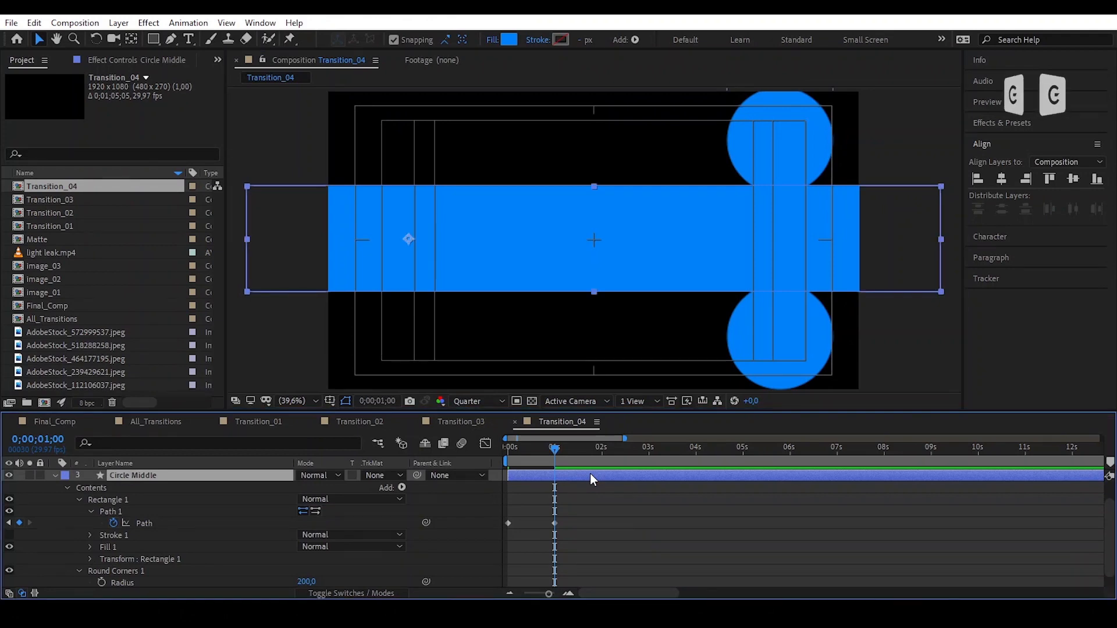
{"action": "key", "text": "u"}
{"action": "left_click_drag", "start_coordinate": [568, 511], "coordinate": [506, 524]}
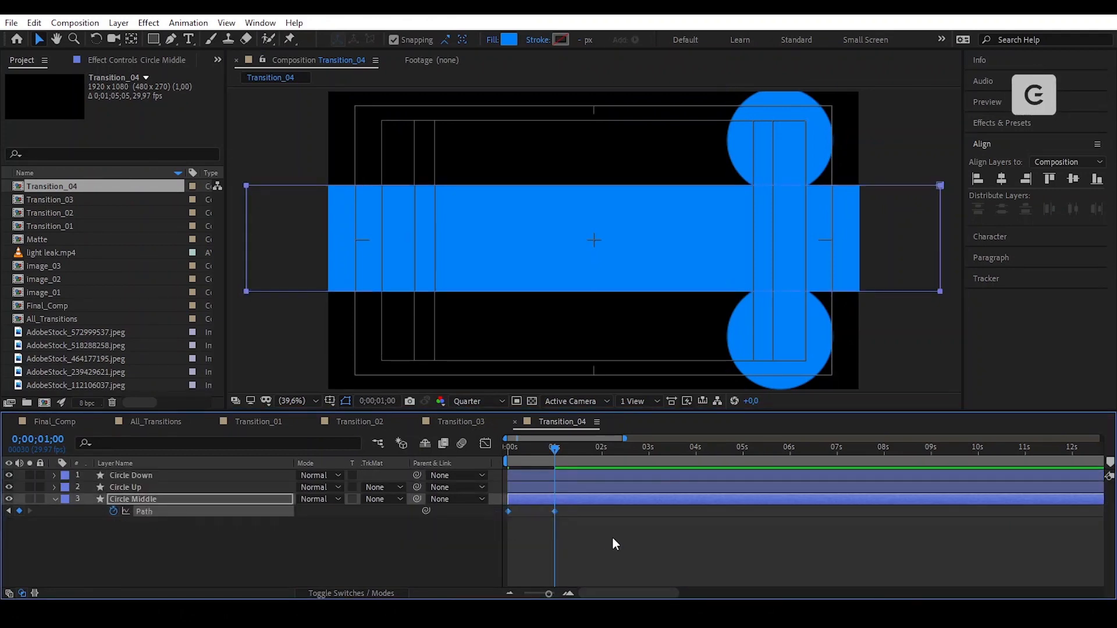
{"action": "right_click", "coordinate": [555, 512]}
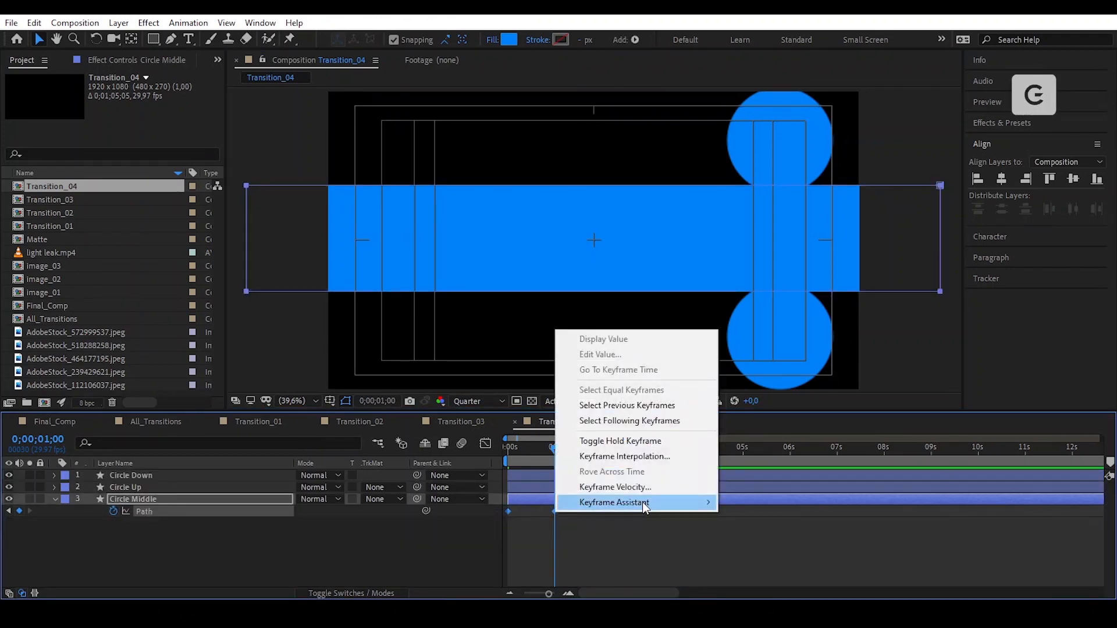
{"action": "mouse_move", "coordinate": [669, 502]}
{"action": "left_click", "coordinate": [760, 412]}
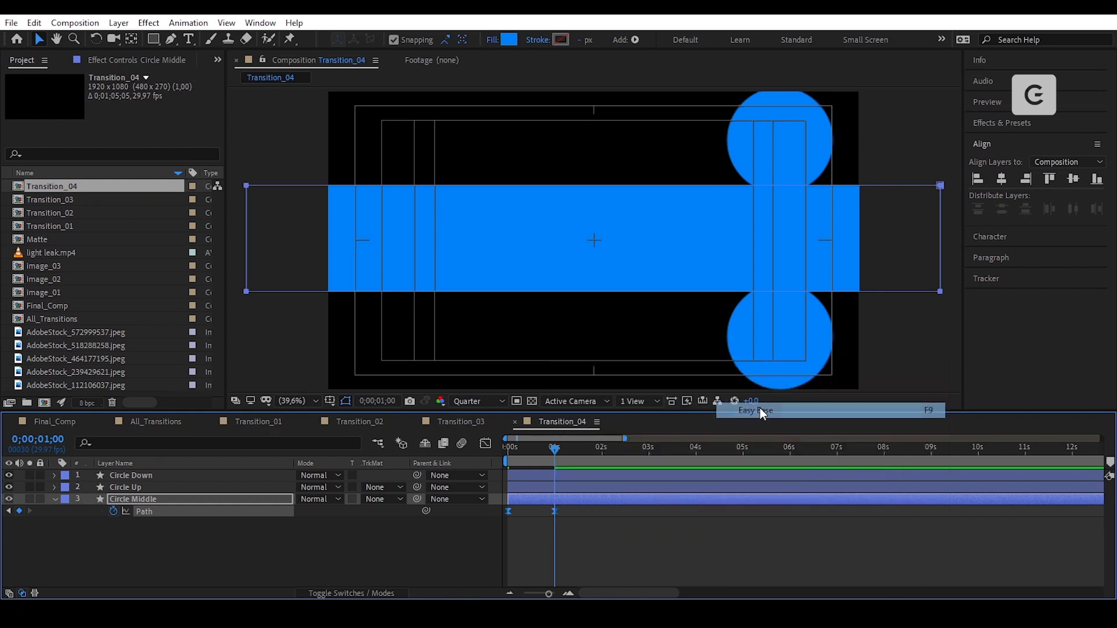
{"action": "left_click", "coordinate": [486, 444]}
{"action": "left_click", "coordinate": [486, 443]}
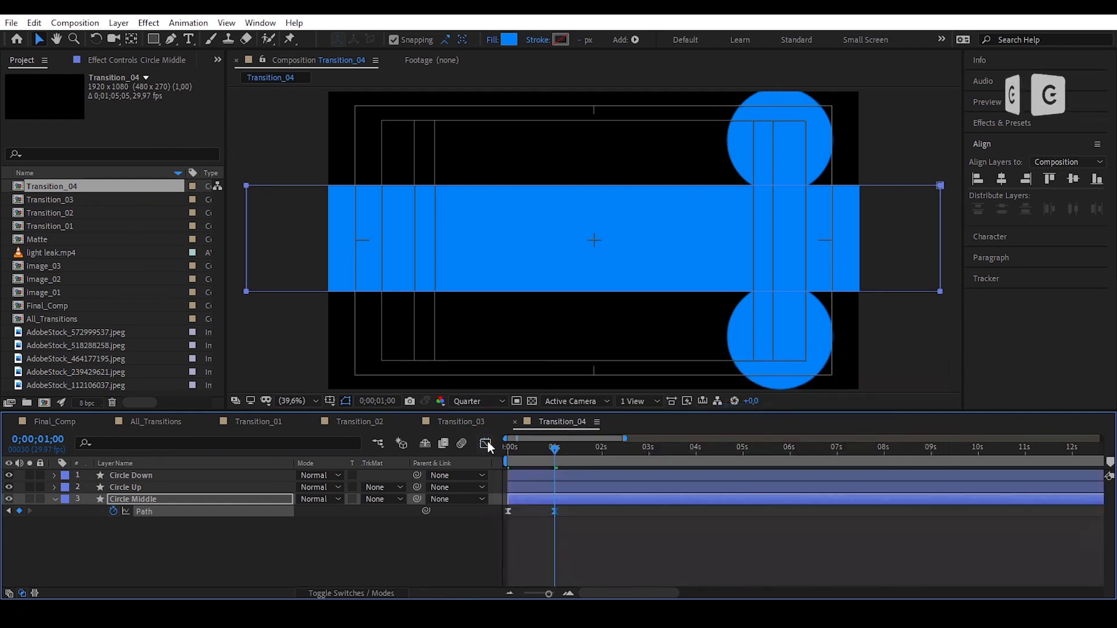
{"action": "mouse_move", "coordinate": [549, 451]}
{"action": "left_mouse_down"}
{"action": "mouse_move", "coordinate": [495, 449]}
{"action": "mouse_move", "coordinate": [554, 453]}
{"action": "left_mouse_up"}
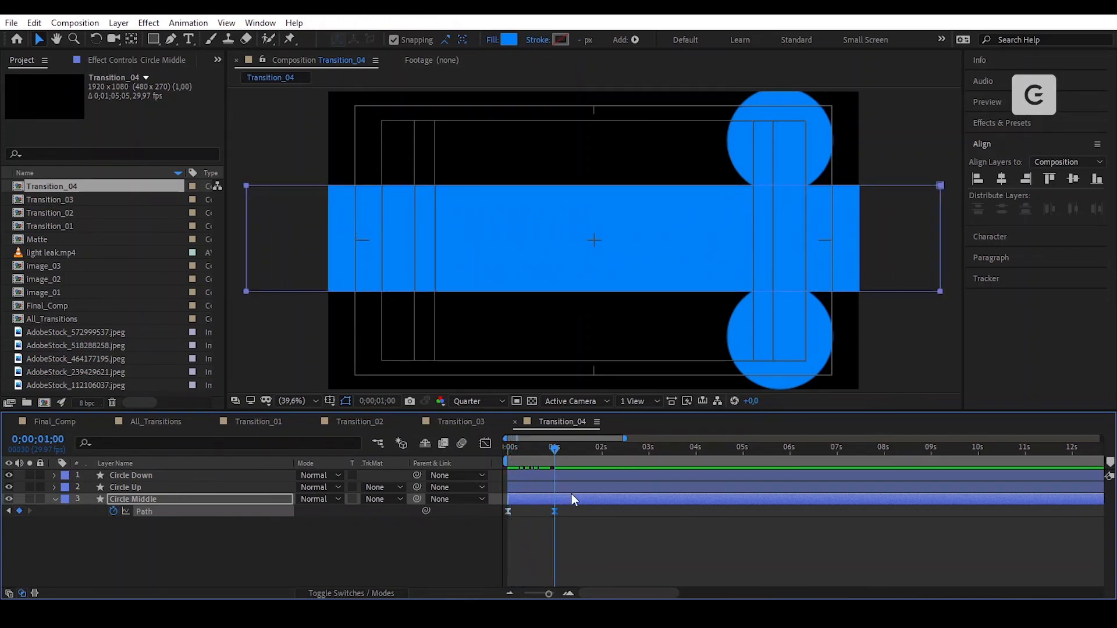
Shift both Path keyframes to run from 1 to 2 seconds and add a 100% Scale keyframe at 1 second
{"action": "key", "text": "shift+s"}
{"action": "mouse_move", "coordinate": [574, 512]}
{"action": "left_mouse_down"}
{"action": "mouse_move", "coordinate": [508, 515]}
{"action": "mouse_move", "coordinate": [555, 519]}
{"action": "left_mouse_up"}
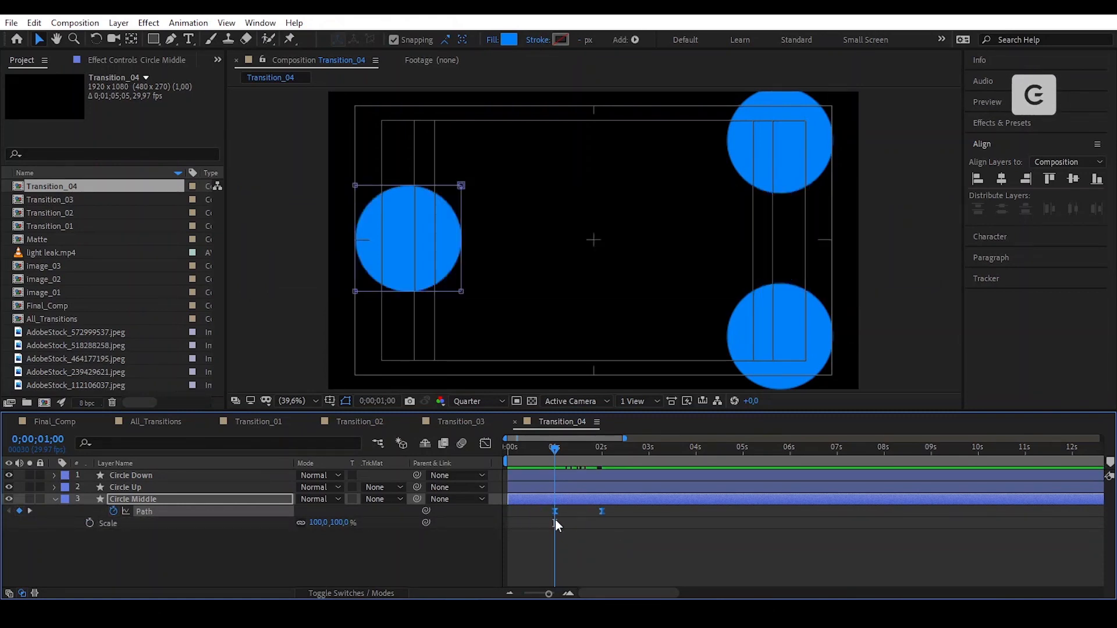
{"action": "left_click", "coordinate": [585, 544]}
{"action": "left_click", "coordinate": [89, 523]}
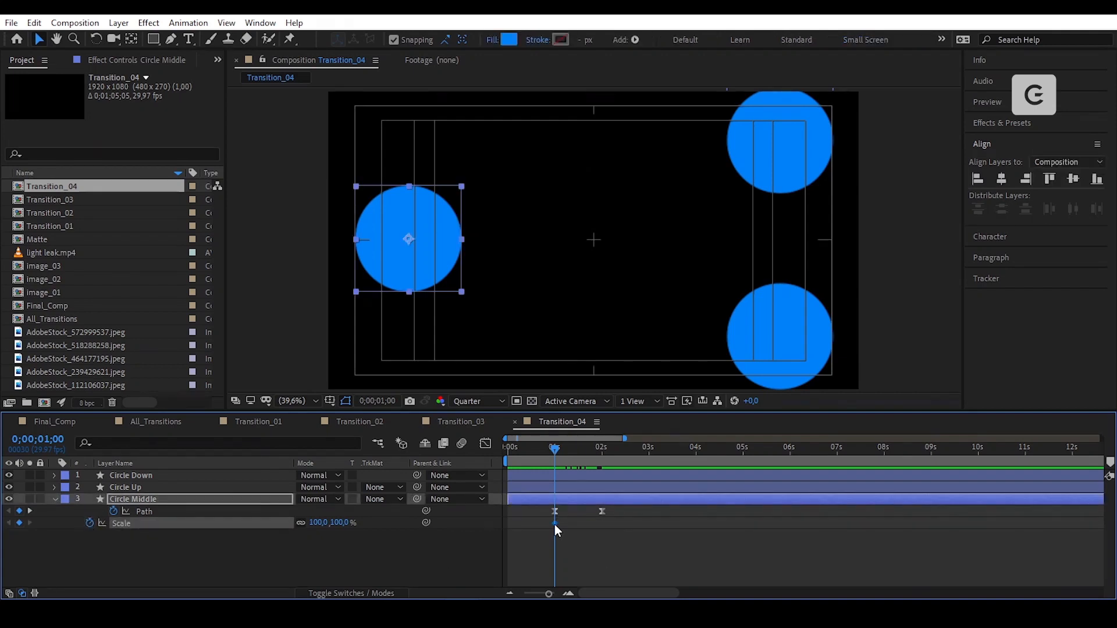
Move the Scale keyframe to 0 seconds, set Scale to 0% at 1 second, and time-reverse both Scale keyframes
{"action": "left_click_drag", "start_coordinate": [555, 523], "coordinate": [516, 533]}
{"action": "key", "text": "Return"}
{"action": "left_click_drag", "start_coordinate": [563, 521], "coordinate": [501, 533]}
{"action": "right_click", "coordinate": [555, 522]}
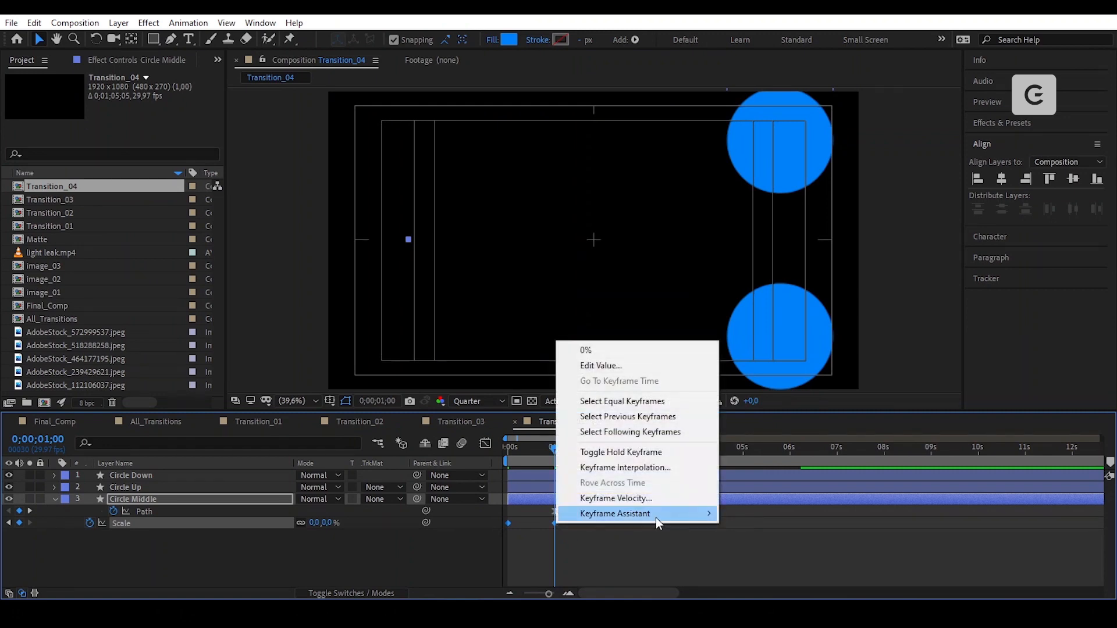
{"action": "mouse_move", "coordinate": [655, 518]}
{"action": "left_click", "coordinate": [763, 517]}
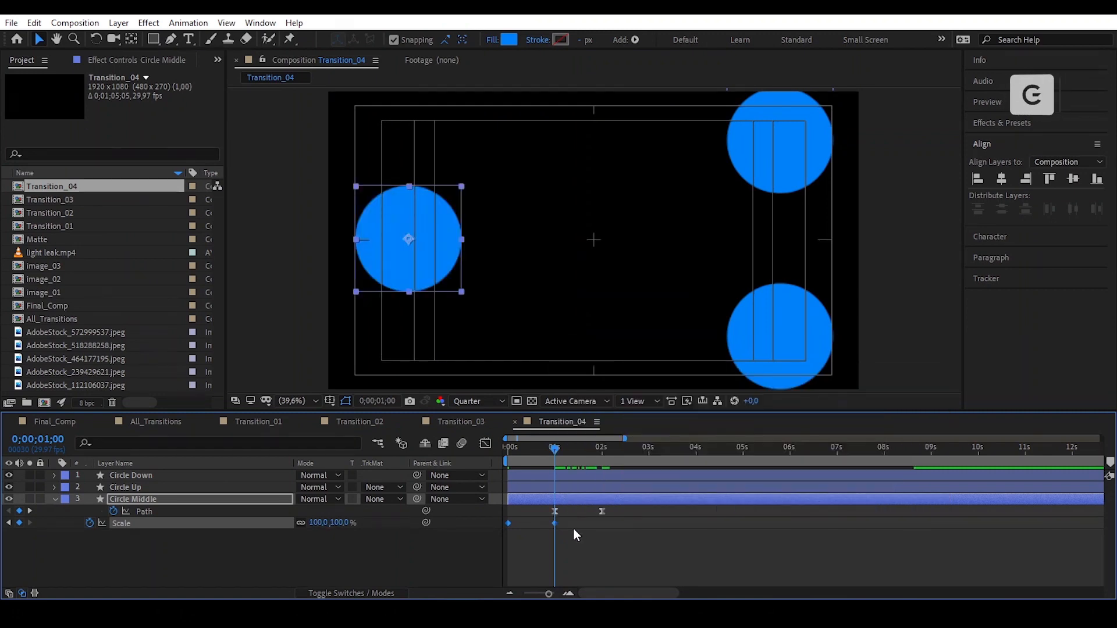
Reshape the Scale speed curve of Circle Middle to peak early and slow gradually into 1 second, and preview the animation
{"action": "left_click", "coordinate": [485, 443]}
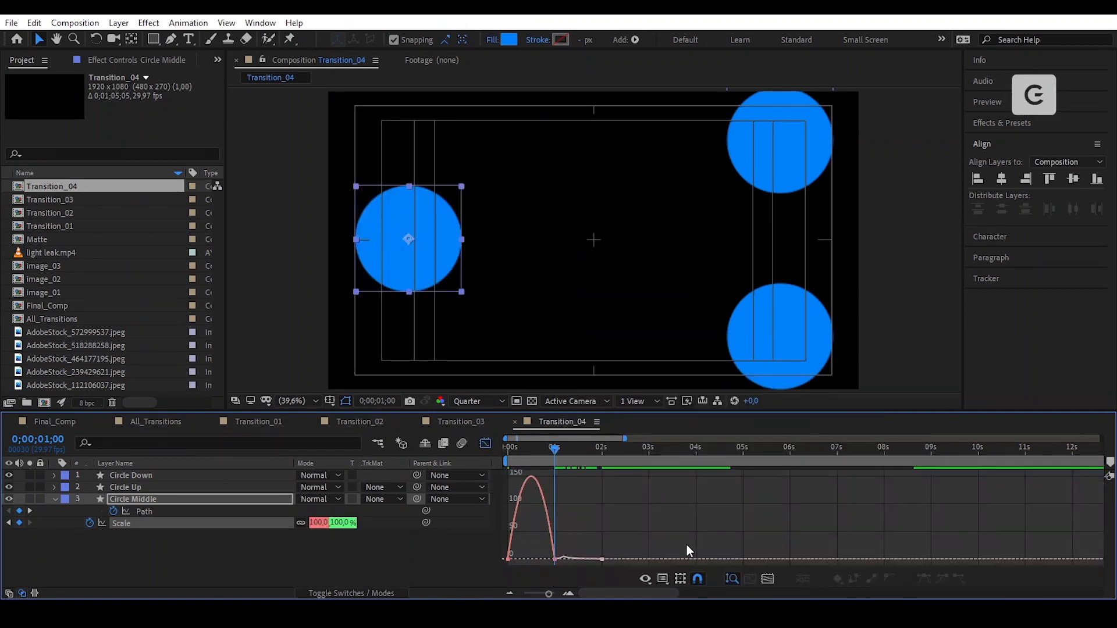
{"action": "scroll", "coordinate": [603, 551], "scroll_direction": "up", "scroll_amount": 2}
{"action": "scroll", "coordinate": [564, 549], "scroll_direction": "up", "scroll_amount": 2}
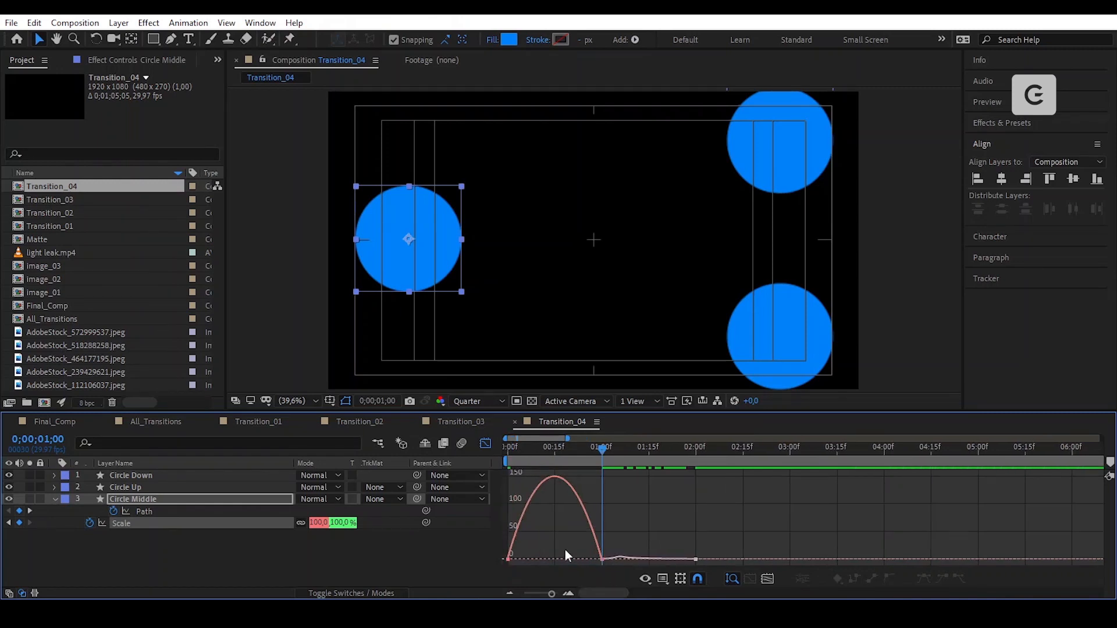
{"action": "left_click", "coordinate": [601, 559]}
{"action": "left_click_drag", "start_coordinate": [586, 559], "coordinate": [541, 560]}
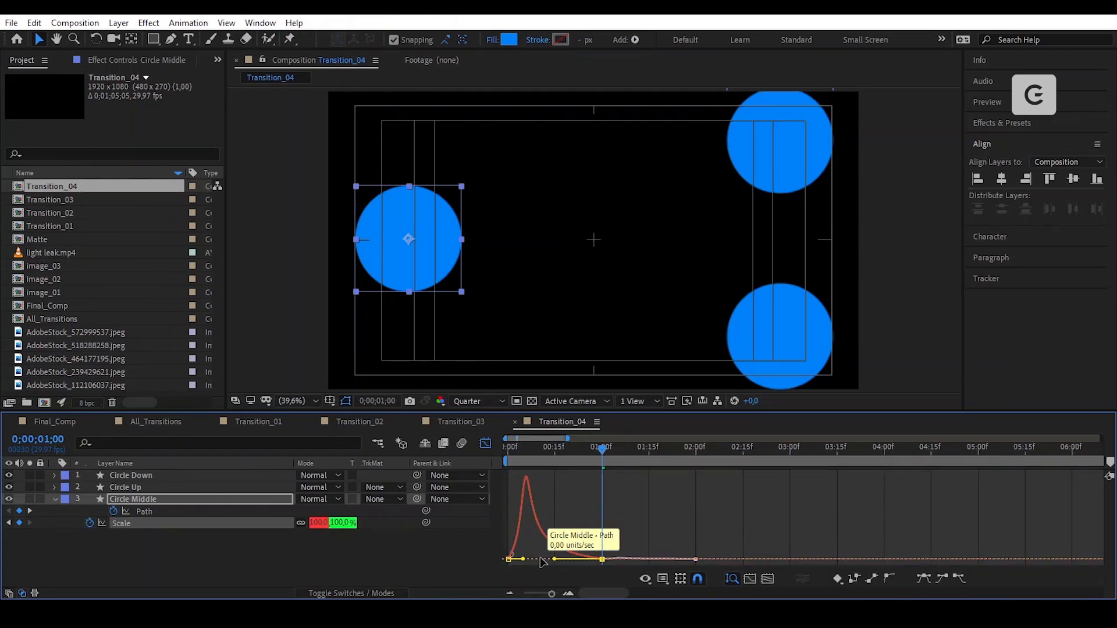
{"action": "left_click", "coordinate": [486, 445]}
{"action": "scroll", "coordinate": [586, 552], "scroll_direction": "down", "scroll_amount": 3}
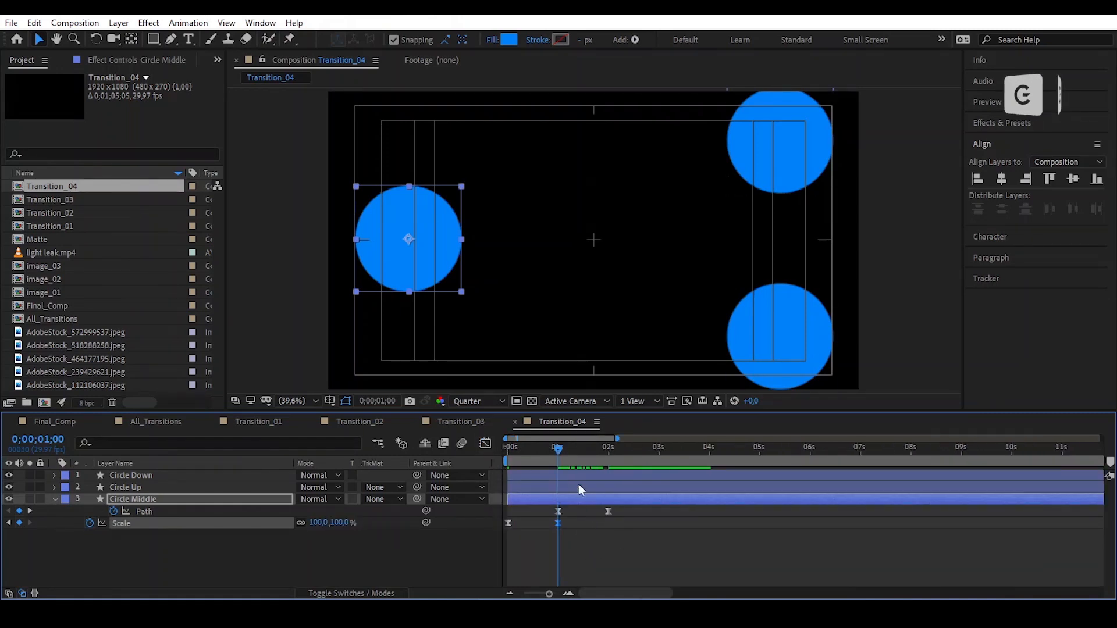
{"action": "left_click_drag", "start_coordinate": [557, 454], "coordinate": [567, 505]}
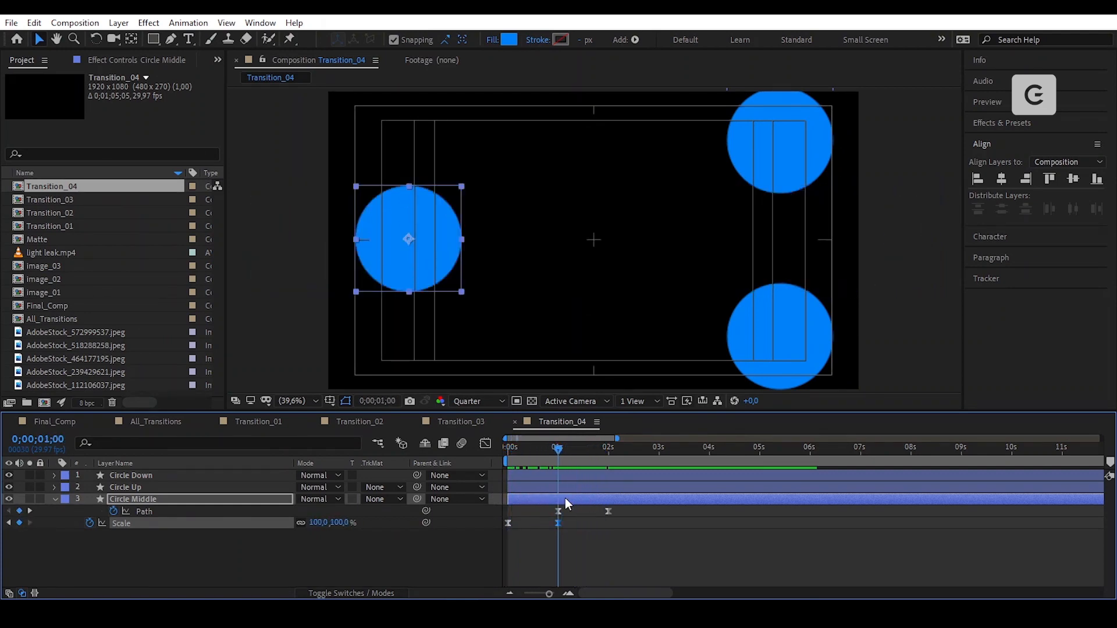
Copy the pink Fill effect from the Circle 2 layer in the Transition_03 composition
{"action": "left_click", "coordinate": [594, 502]}
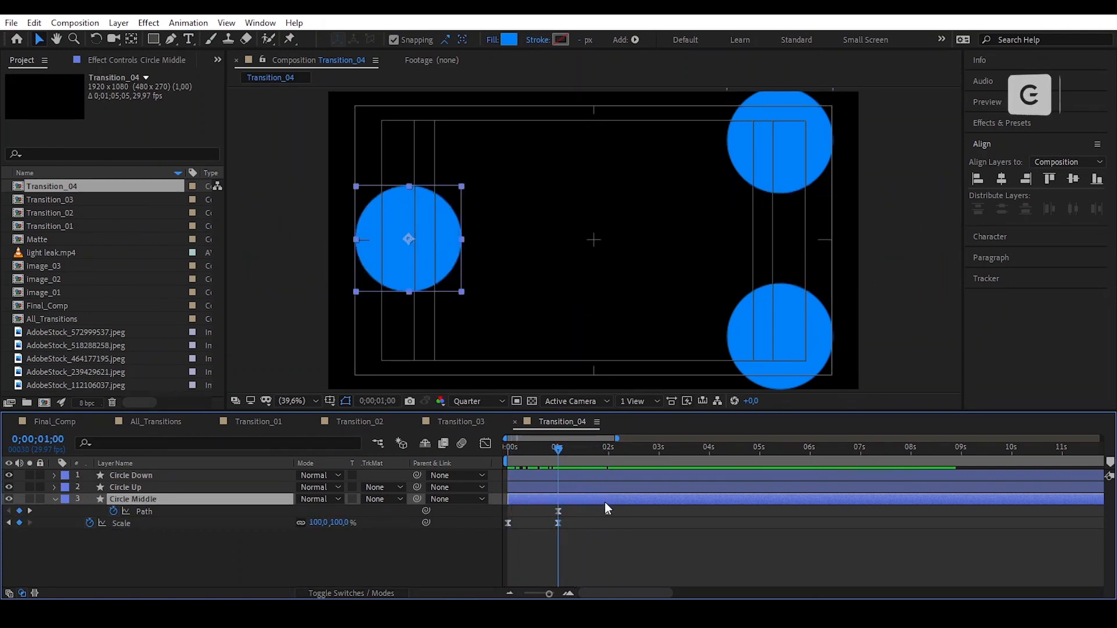
{"action": "left_click", "coordinate": [135, 62]}
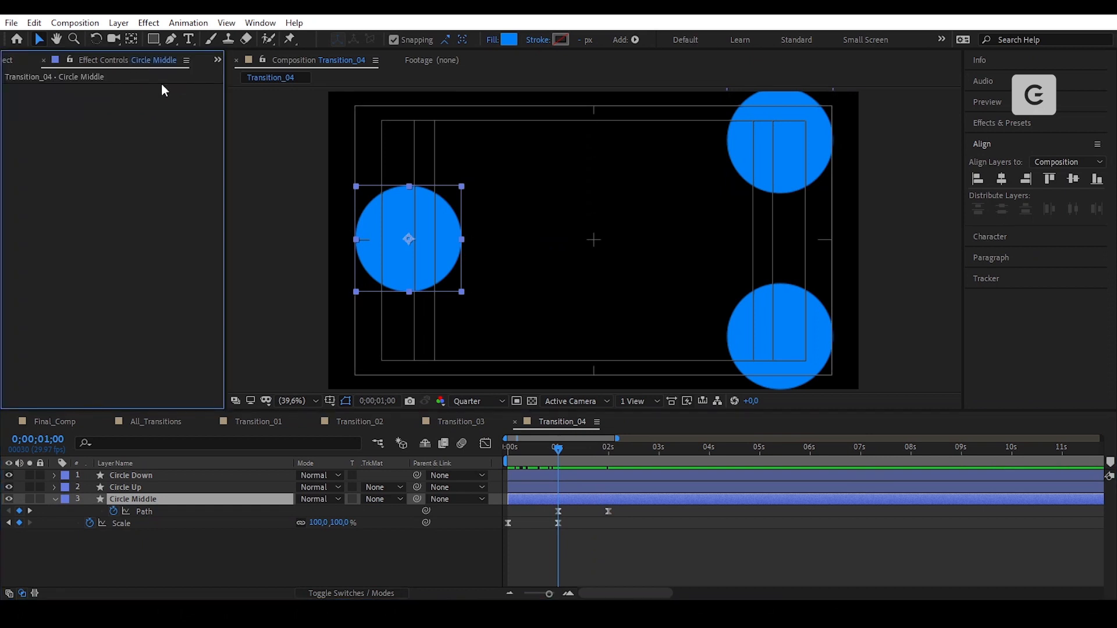
{"action": "left_click", "coordinate": [468, 423]}
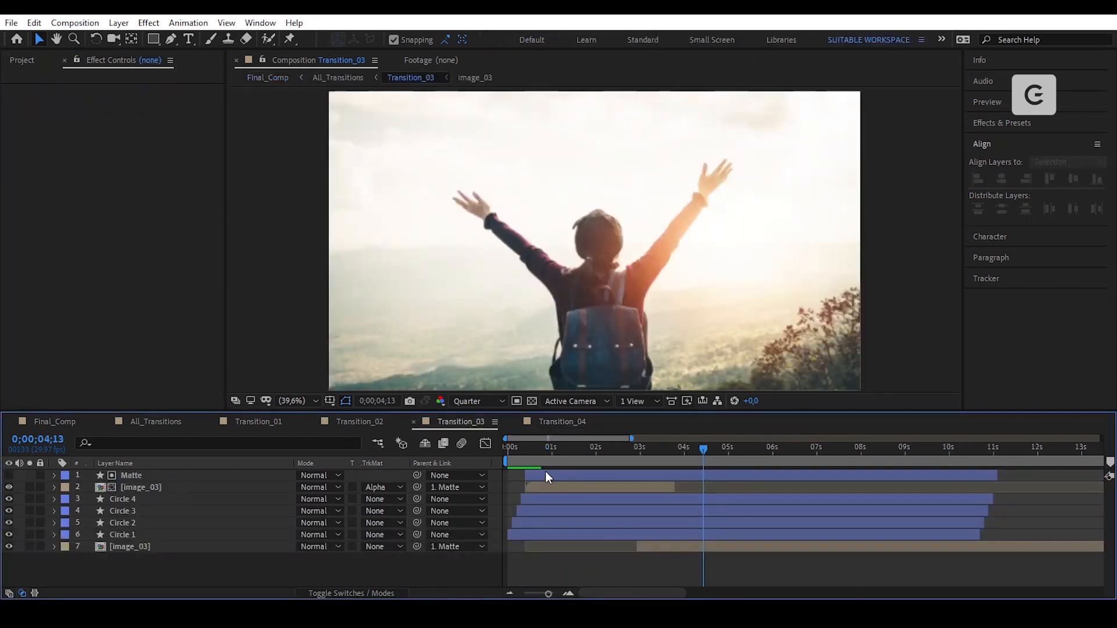
{"action": "left_click", "coordinate": [593, 535]}
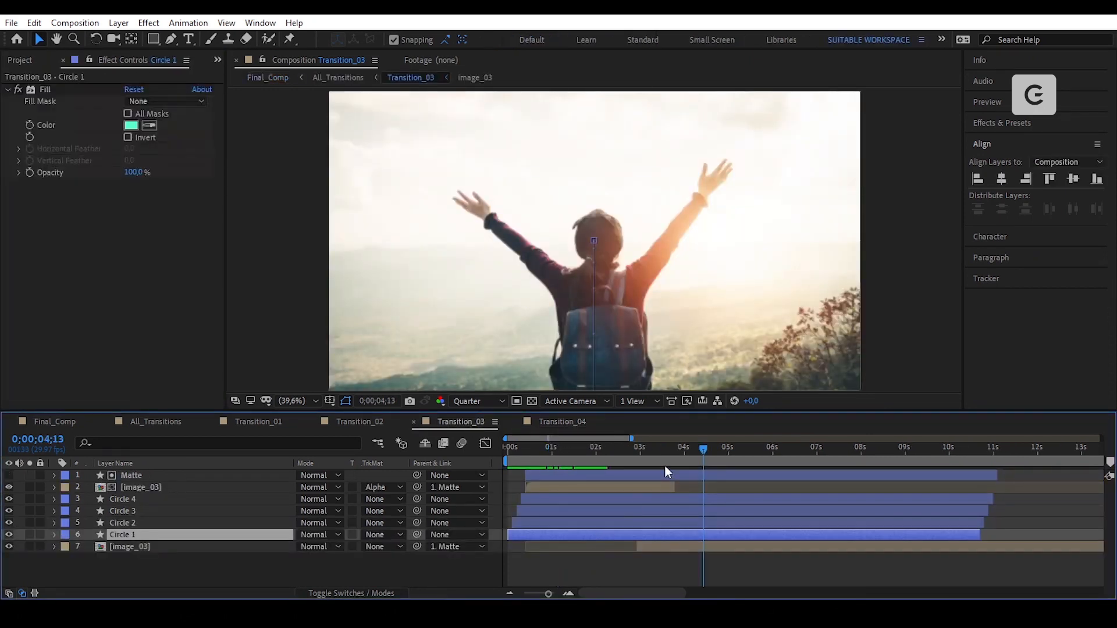
{"action": "left_click", "coordinate": [692, 449]}
{"action": "left_click_drag", "start_coordinate": [692, 449], "coordinate": [648, 449]}
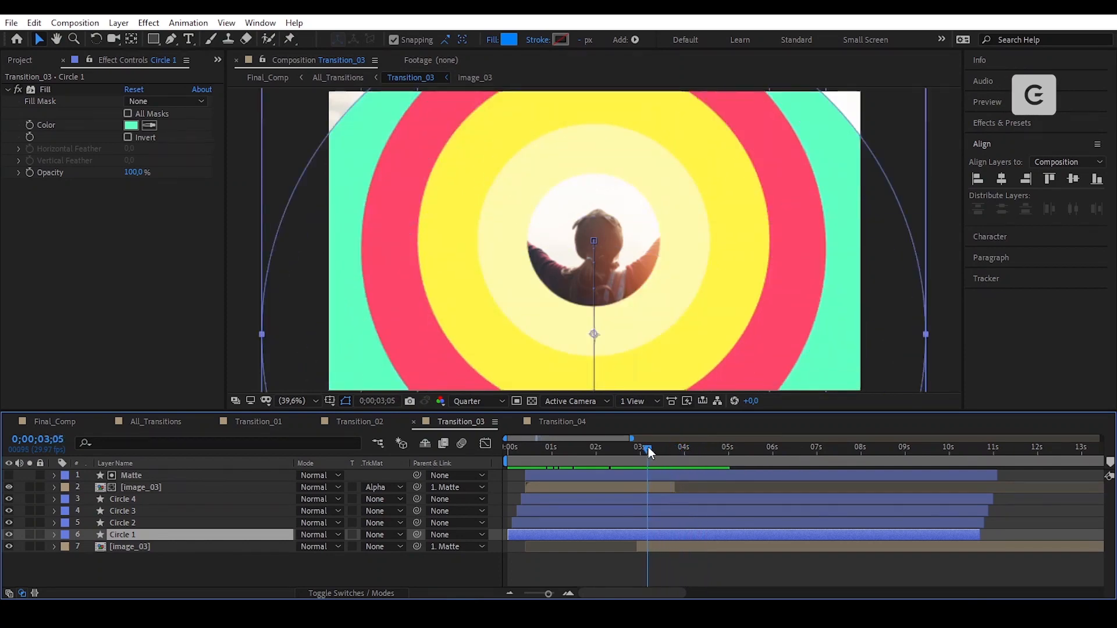
{"action": "left_click", "coordinate": [683, 521]}
{"action": "left_click", "coordinate": [44, 91]}
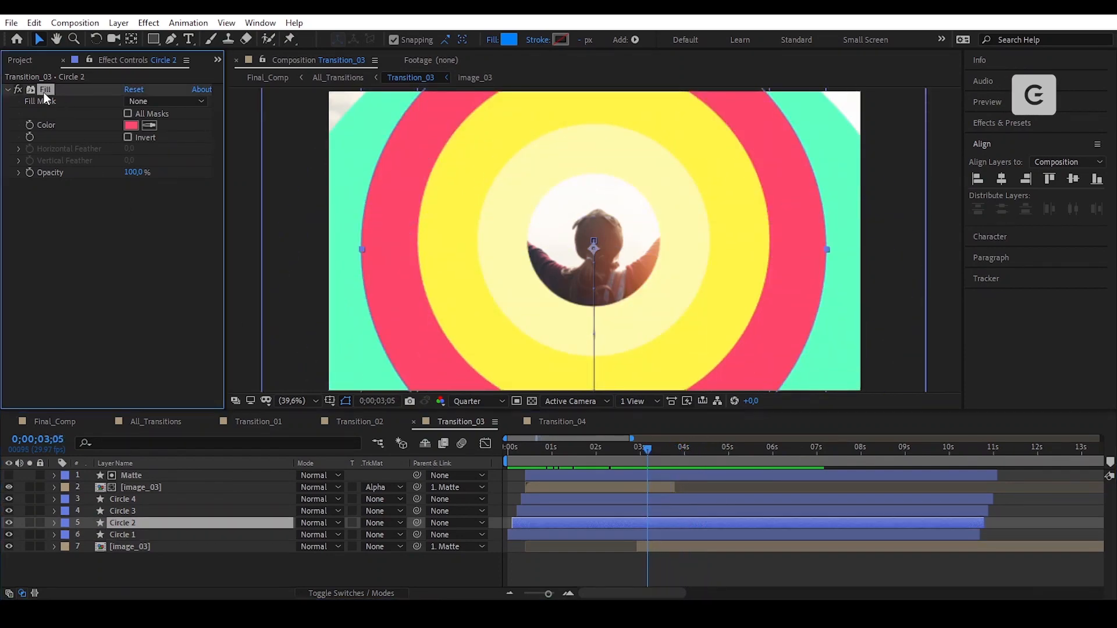
Paste the Fill effect onto Circle Middle in Transition_04 and preview the animation from 0 to 2 seconds
{"action": "left_click", "coordinate": [565, 420]}
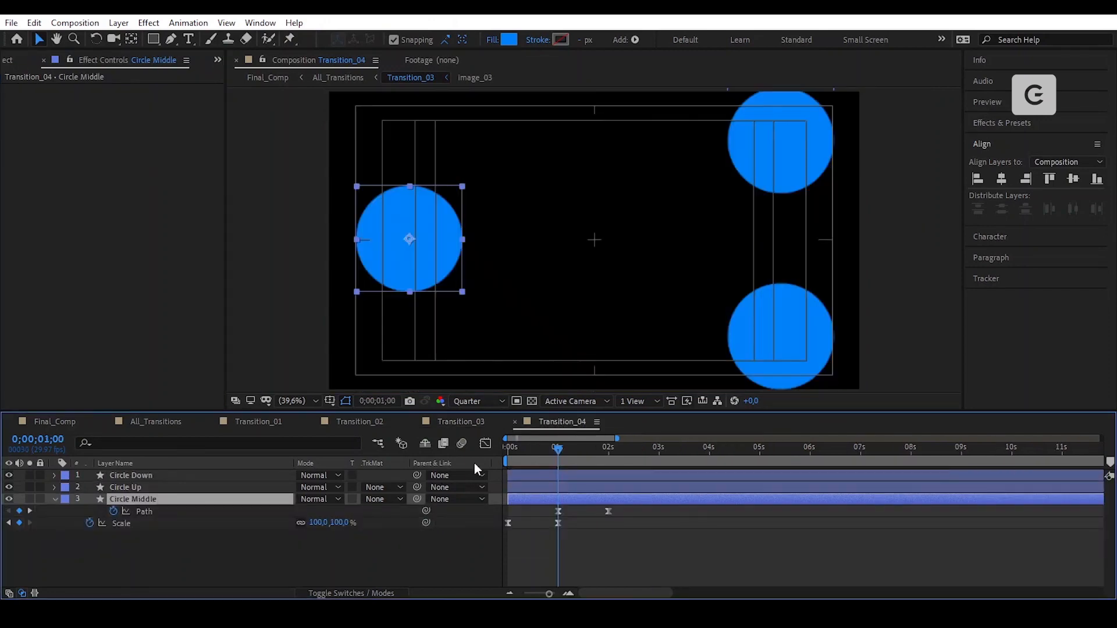
{"action": "left_click", "coordinate": [127, 216]}
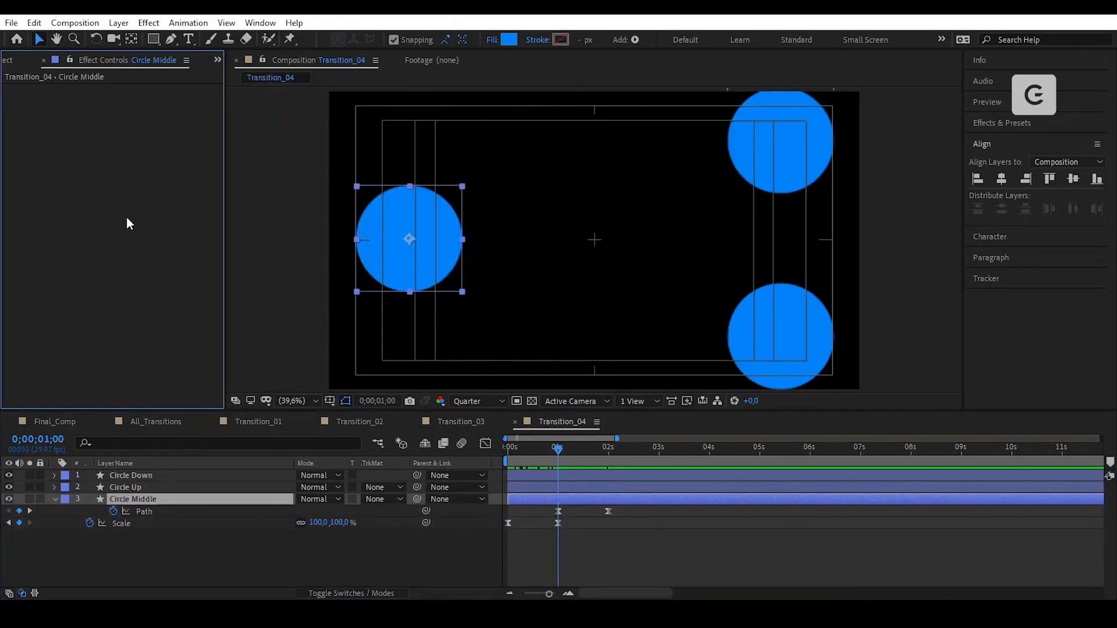
{"action": "key", "text": "ctrl+v"}
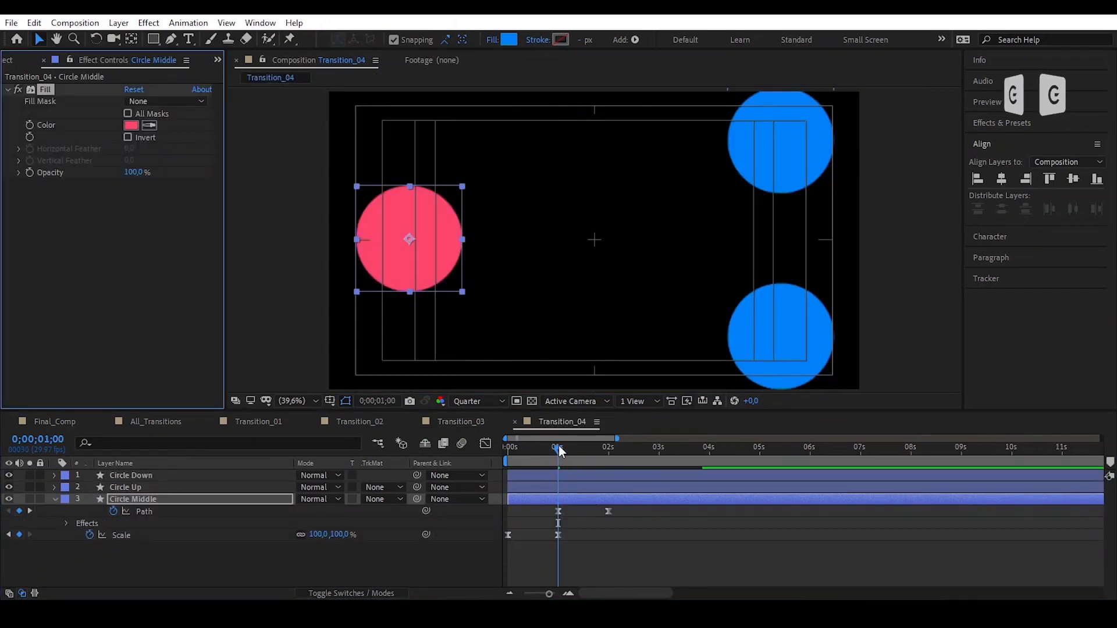
{"action": "left_click_drag", "start_coordinate": [512, 455], "coordinate": [606, 472]}
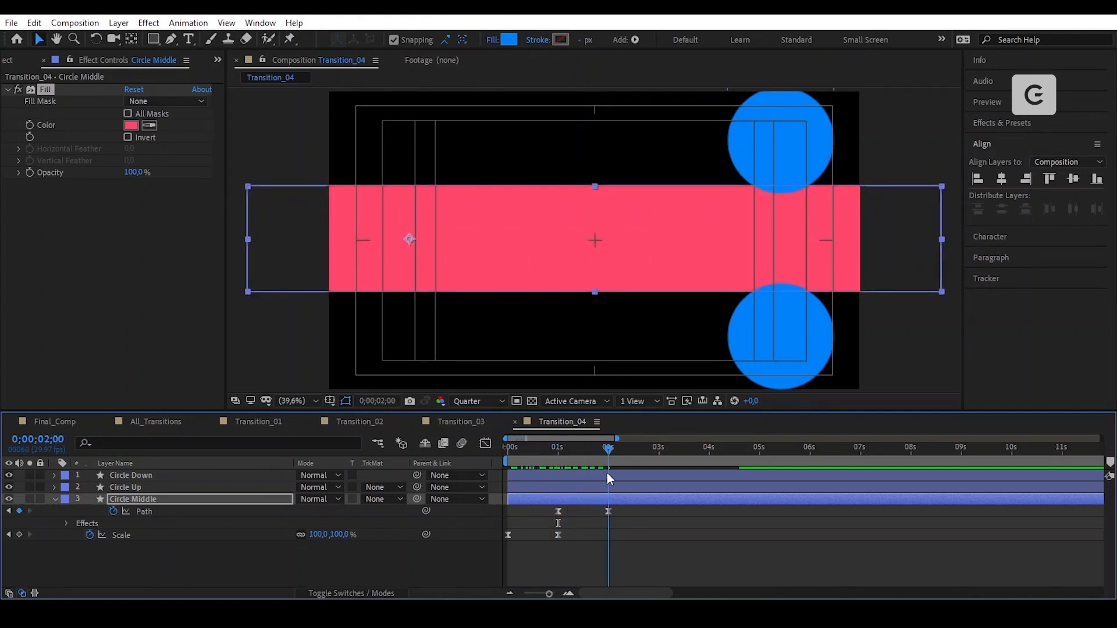
Duplicate Circle Middle and set the copy's Fill color to green 47FFC0
{"action": "left_click", "coordinate": [621, 498]}
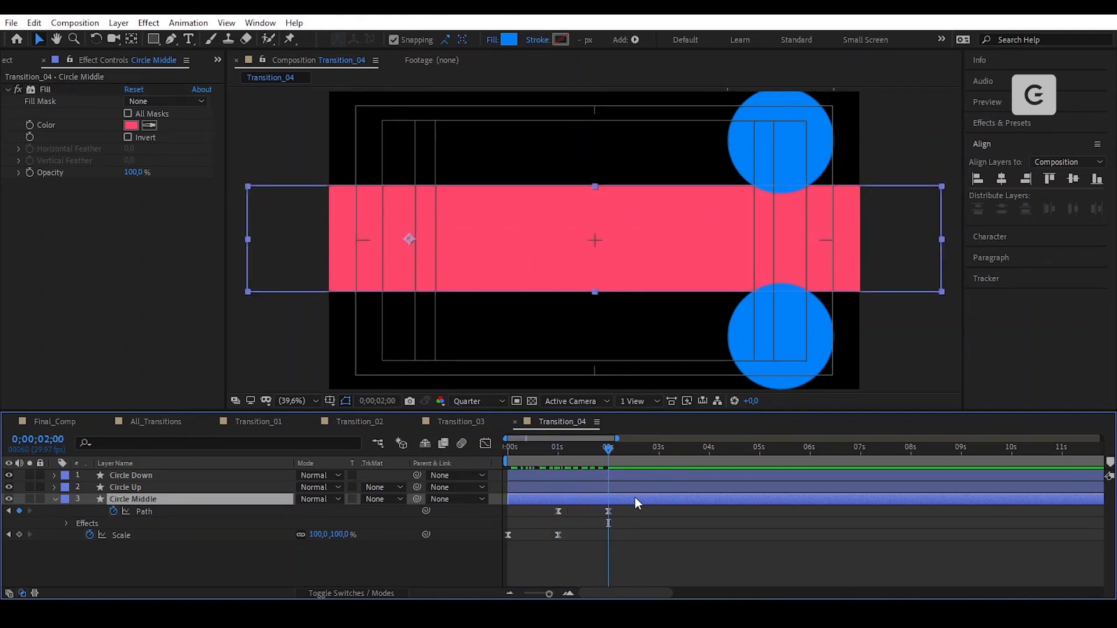
{"action": "left_click", "coordinate": [33, 24]}
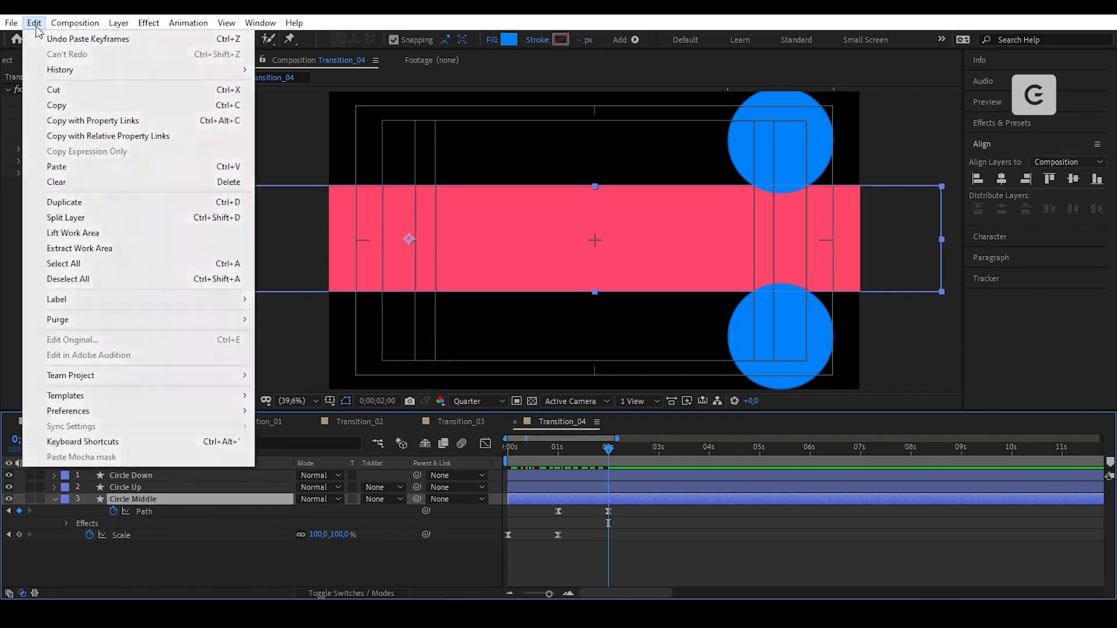
{"action": "left_click", "coordinate": [173, 202]}
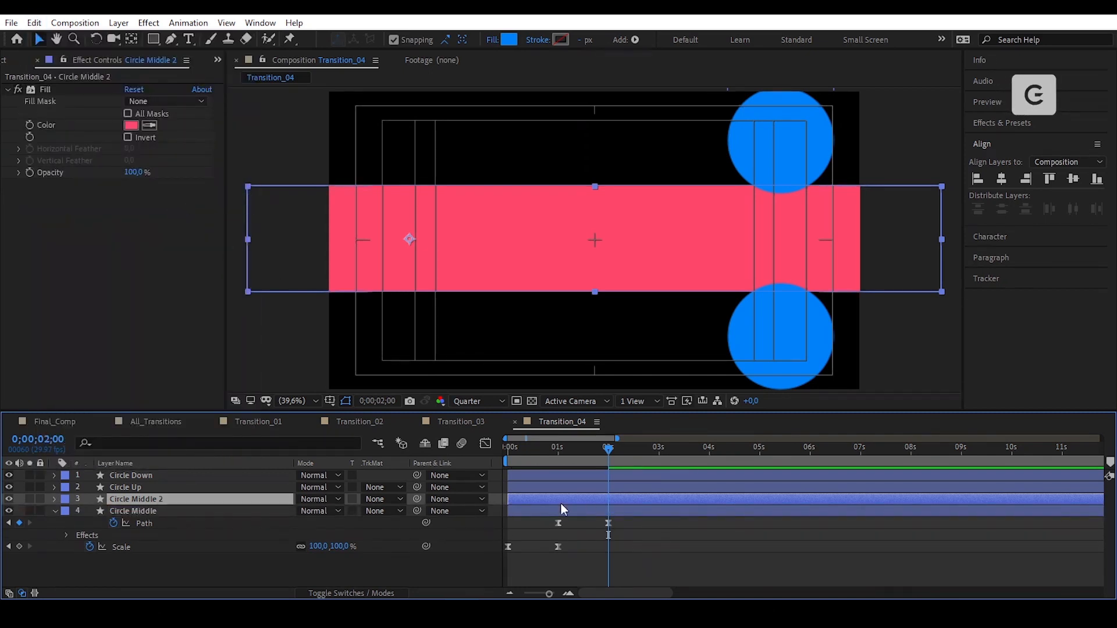
{"action": "left_click", "coordinate": [132, 125]}
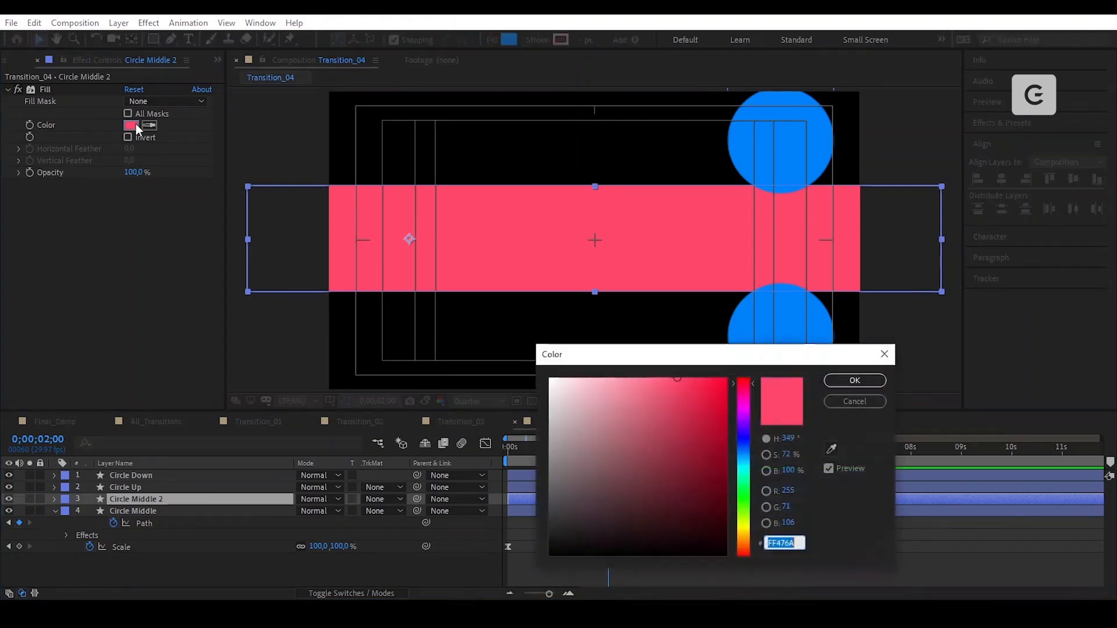
{"action": "left_click", "coordinate": [744, 480]}
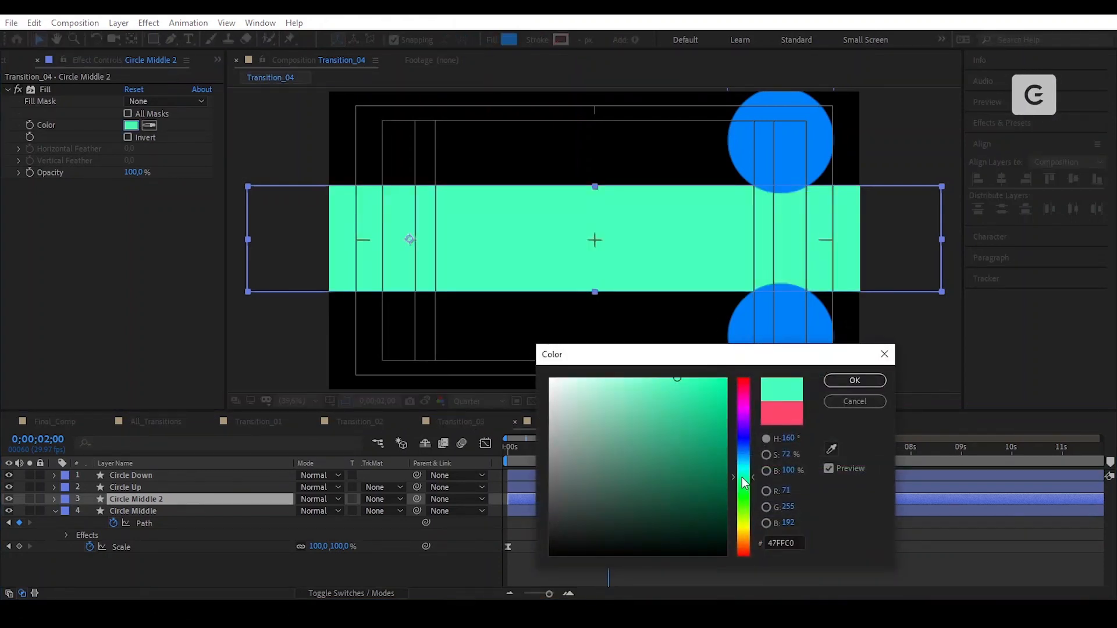
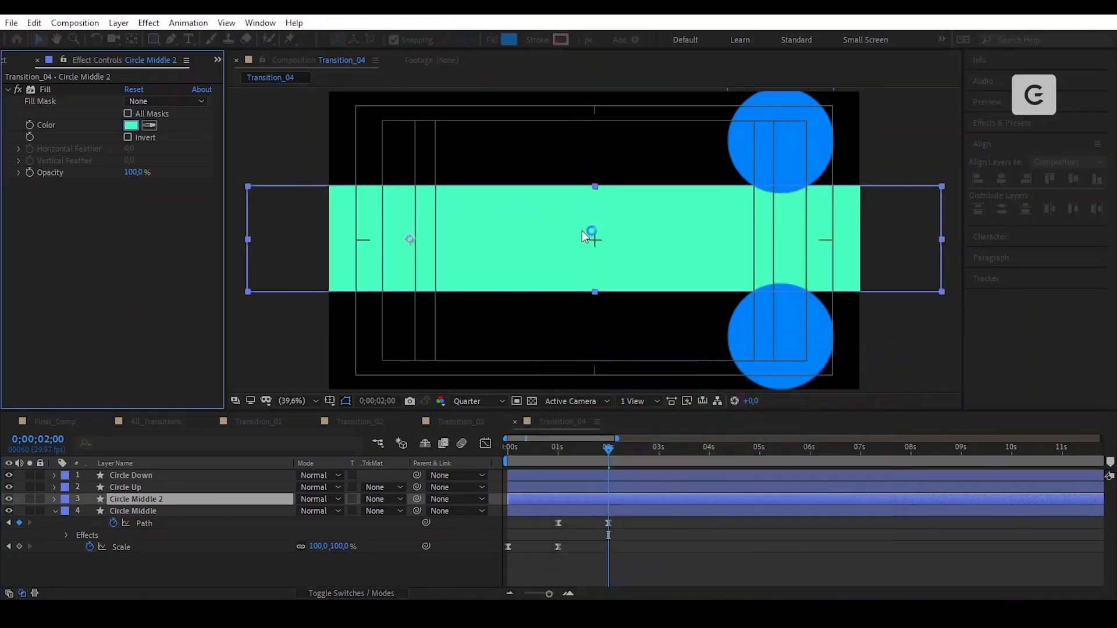
{"action": "left_click", "coordinate": [855, 381]}
Duplicate Circle Middle 2 and set the copy's Fill color to white
{"action": "left_click", "coordinate": [629, 500]}
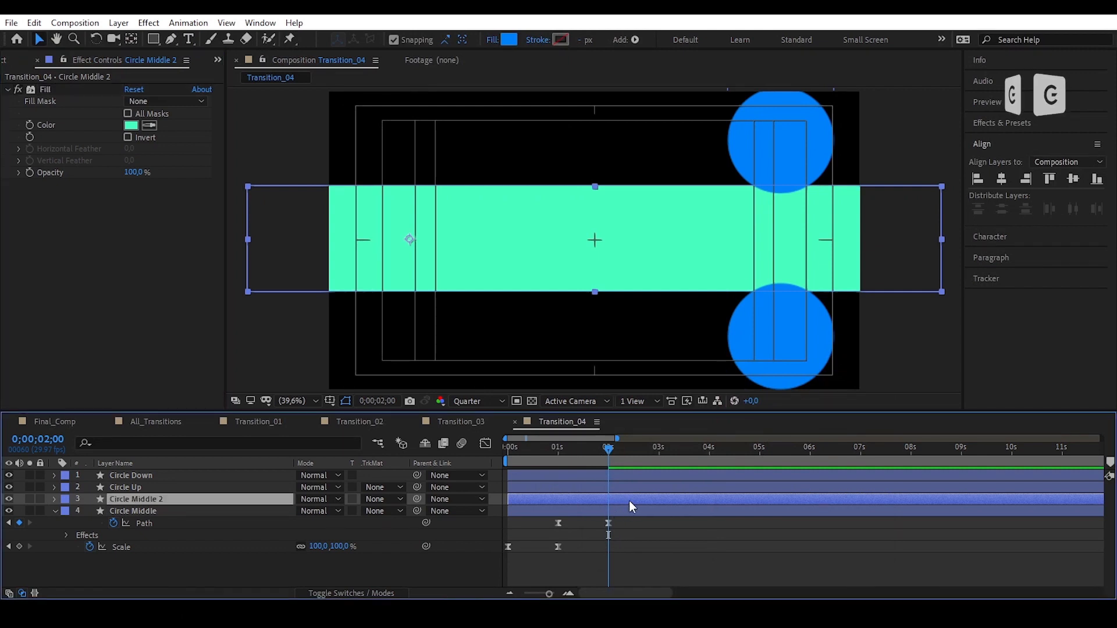
{"action": "key", "text": "ctrl+d"}
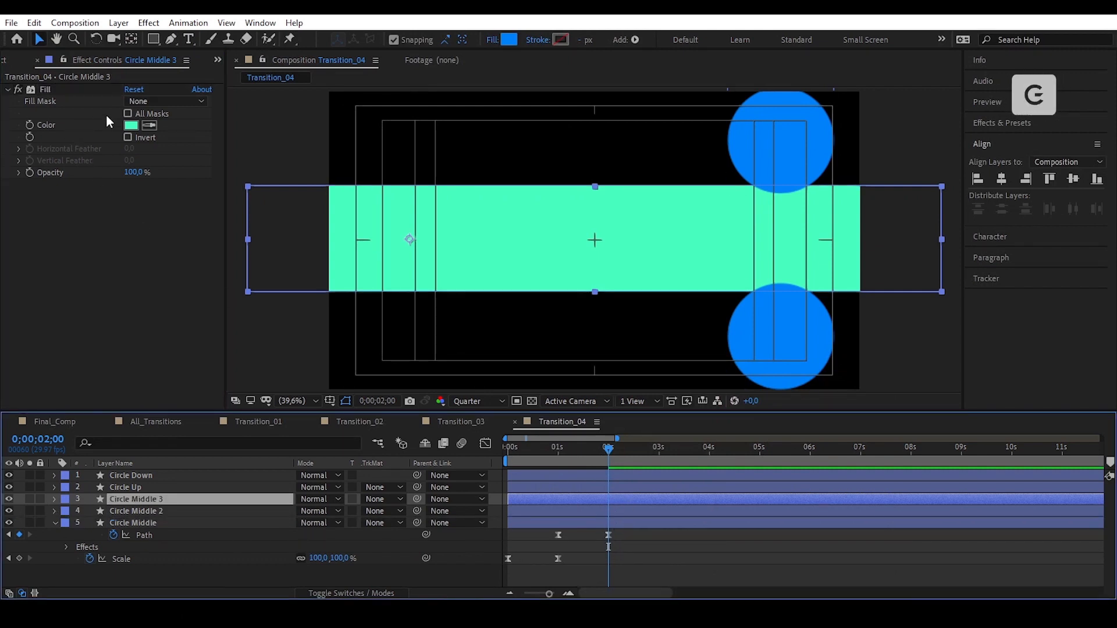
{"action": "left_click", "coordinate": [131, 125]}
{"action": "left_click_drag", "start_coordinate": [654, 378], "coordinate": [550, 378]}
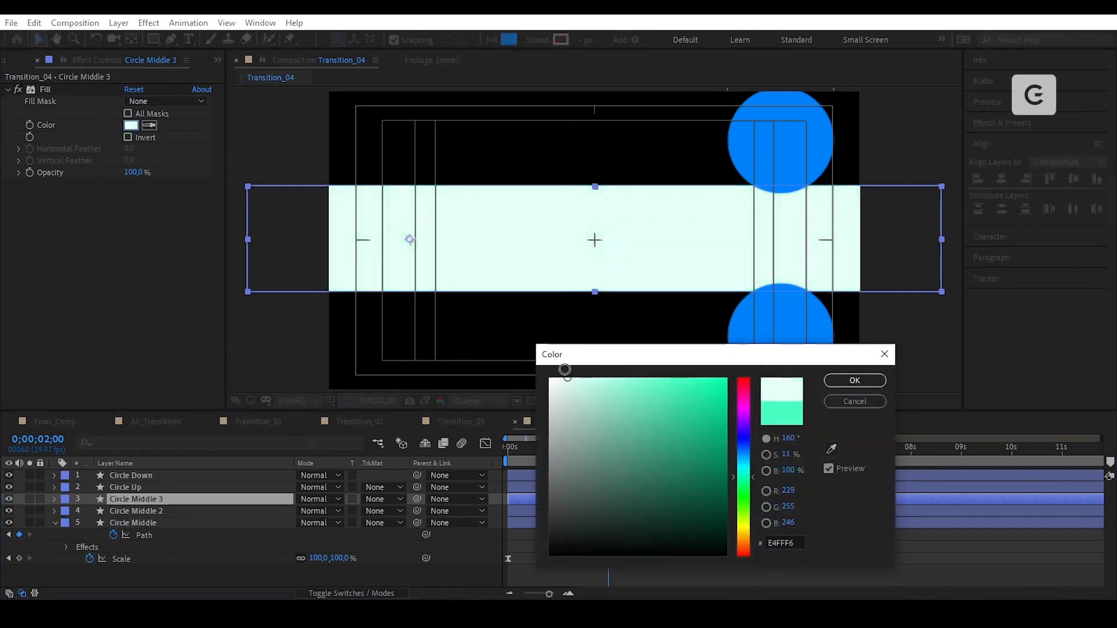
{"action": "left_click", "coordinate": [855, 381]}
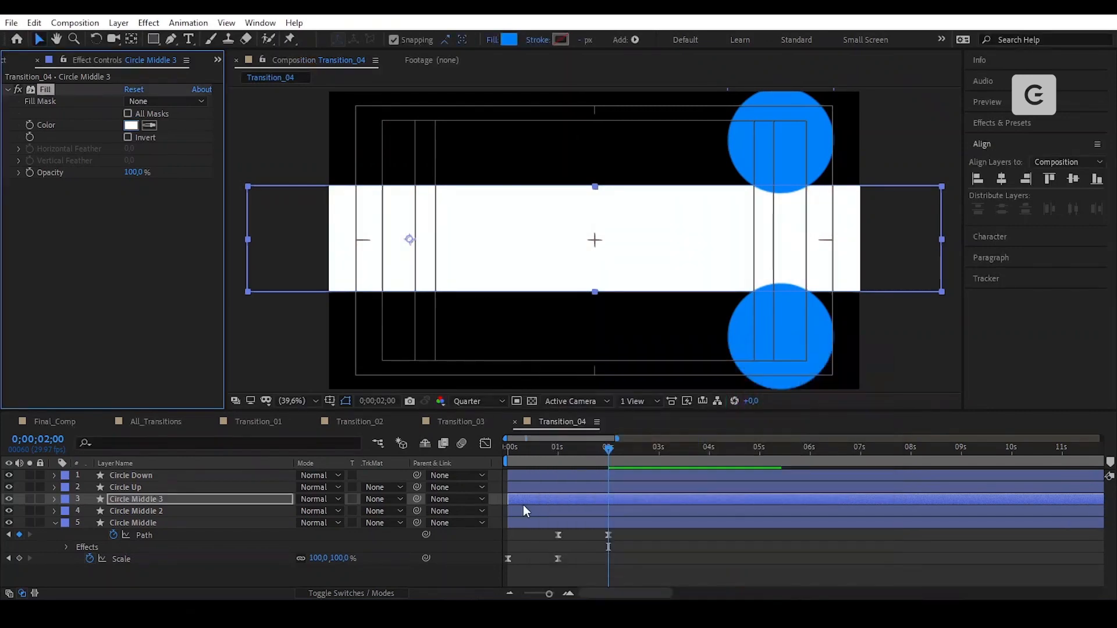
Duplicate Circle Middle 3 and set the copy's Fill color to bright yellow
{"action": "left_click", "coordinate": [615, 506]}
{"action": "key", "text": "ctrl+d"}
{"action": "left_click", "coordinate": [131, 125]}
{"action": "left_click_drag", "start_coordinate": [747, 505], "coordinate": [751, 528]}
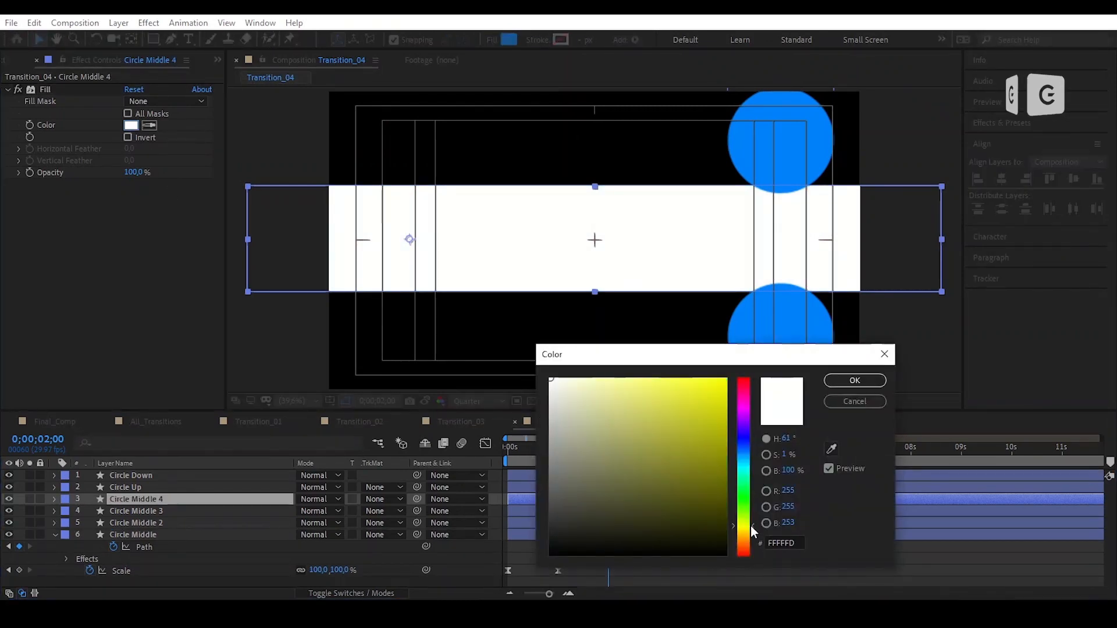
{"action": "left_click_drag", "start_coordinate": [707, 401], "coordinate": [766, 365]}
{"action": "left_click", "coordinate": [854, 380]}
Select all four Circle Middle layers, collapse their properties and step forward from the start of the timeline
{"action": "left_click", "coordinate": [620, 533], "text": "shift"}
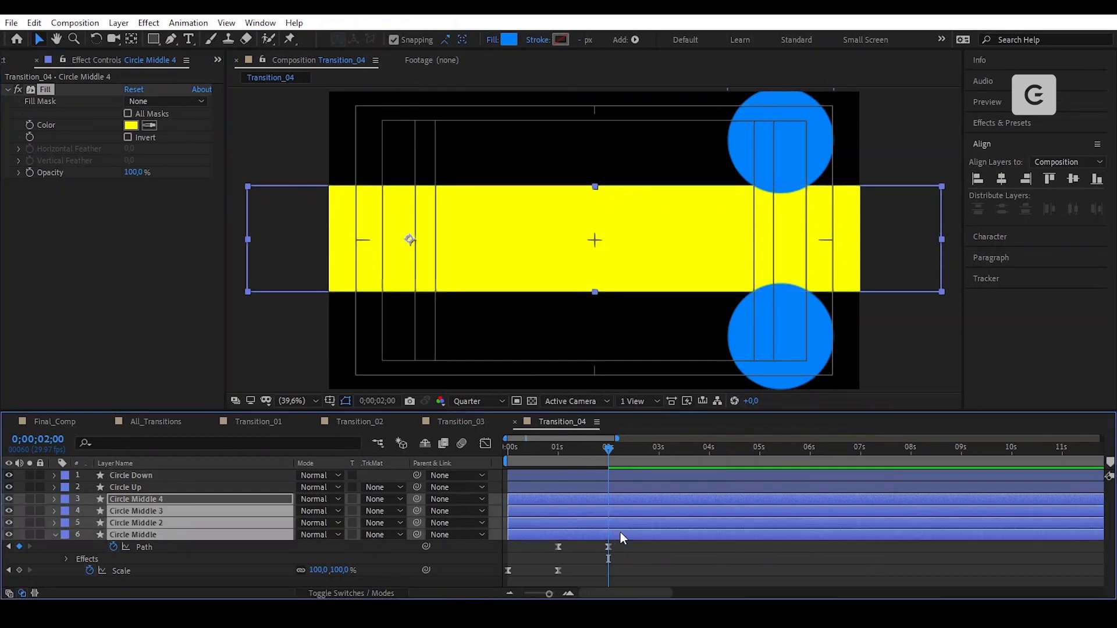
{"action": "key", "text": "u"}
{"action": "key", "text": "u"}
{"action": "left_click_drag", "start_coordinate": [608, 450], "coordinate": [495, 463]}
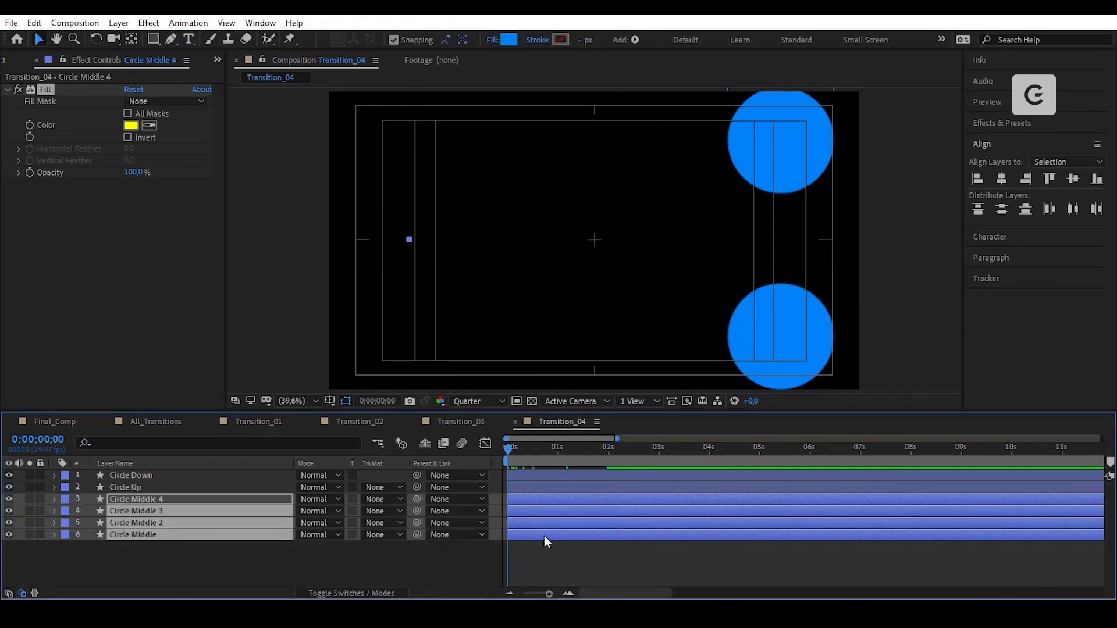
{"action": "key", "text": "Page_Down"}
{"action": "key", "text": "Page_Down"}
{"action": "key", "text": "Page_Down"}
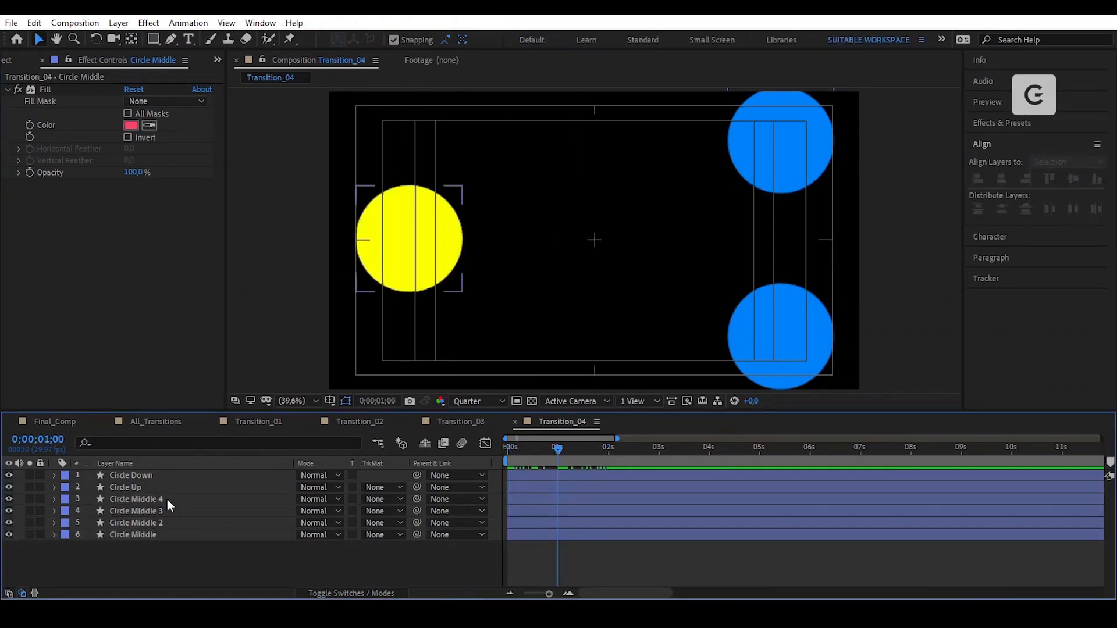
Duplicate Circle Middle 4 and rename the copy Matte
{"action": "left_click", "coordinate": [167, 499]}
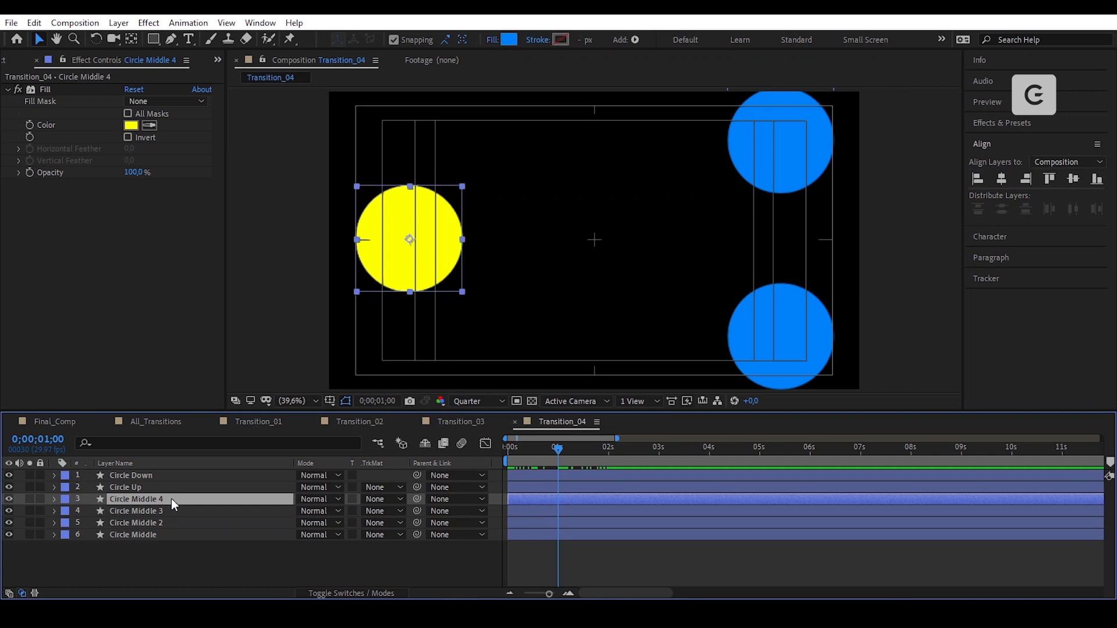
{"action": "left_click", "coordinate": [34, 22]}
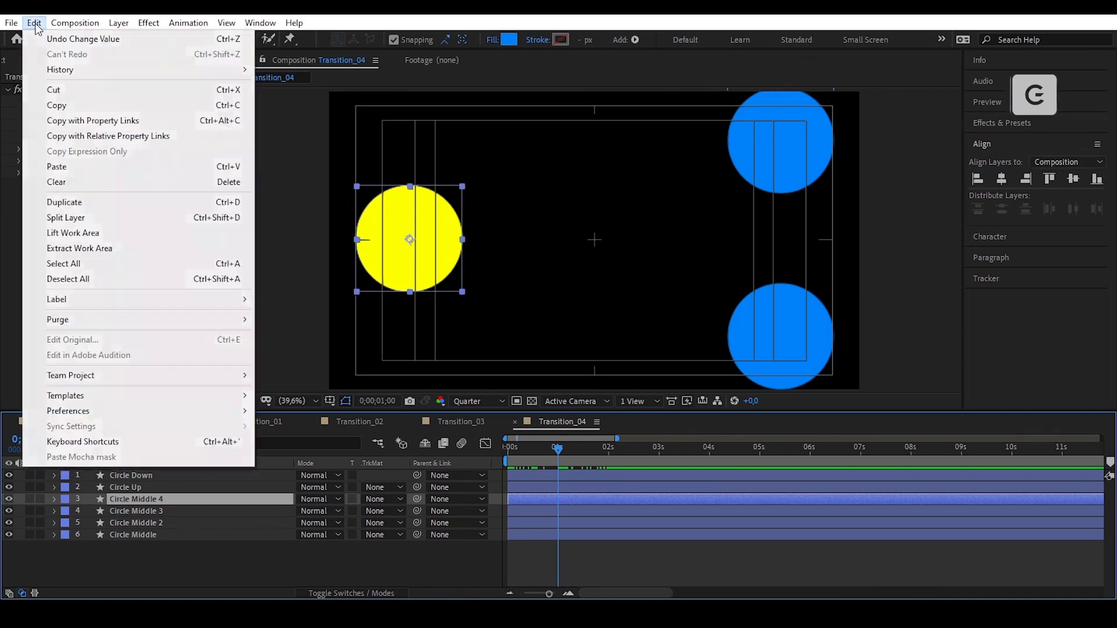
{"action": "left_click", "coordinate": [138, 202]}
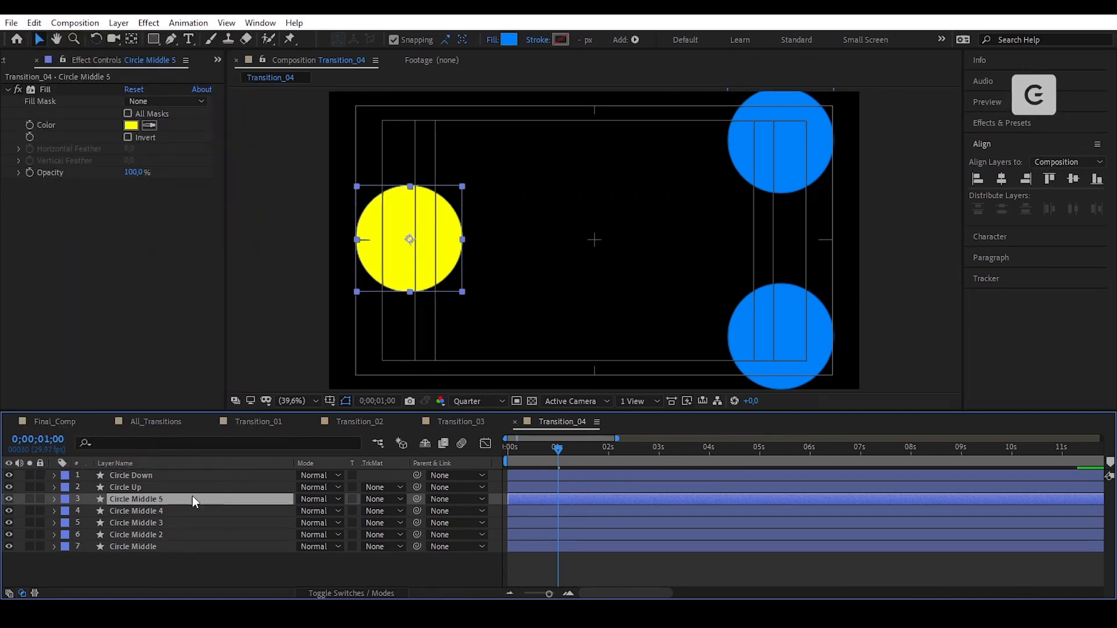
{"action": "key", "text": "Return"}
{"action": "type", "text": "Matte"}
{"action": "key", "text": "Return"}
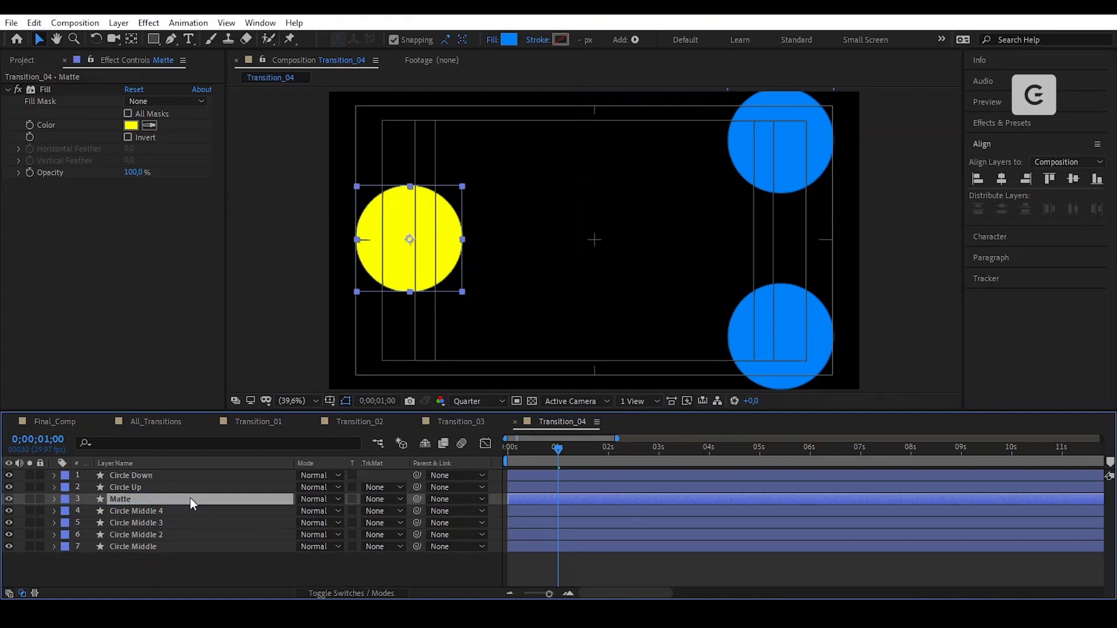
Split the Matte and four Circle Middle layers at 0;00;00;03 and remove the portions after that frame
{"action": "left_click", "coordinate": [559, 547]}
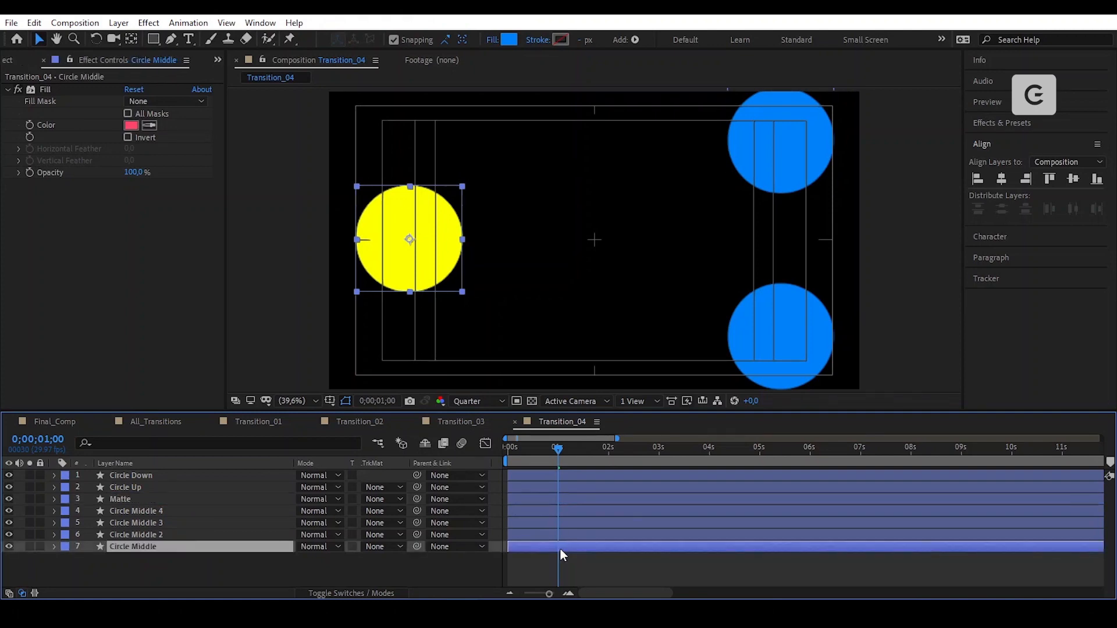
{"action": "left_click", "coordinate": [571, 501], "text": "shift"}
{"action": "left_click", "coordinate": [508, 456]}
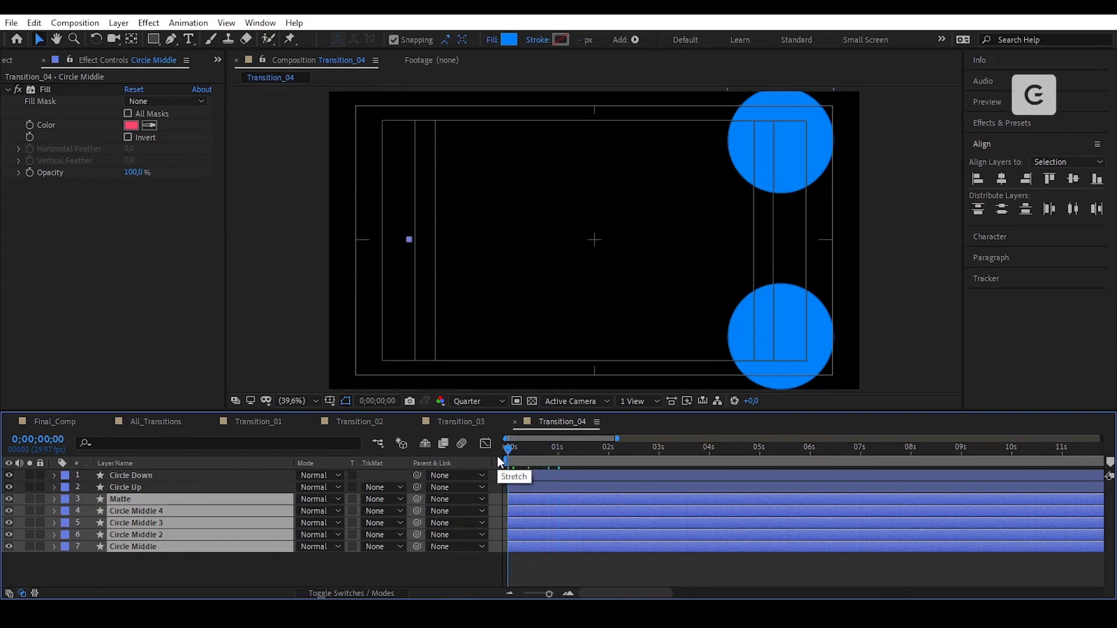
{"action": "key", "text": "Page_Down"}
{"action": "key", "text": "Page_Down"}
{"action": "key", "text": "Page_Down"}
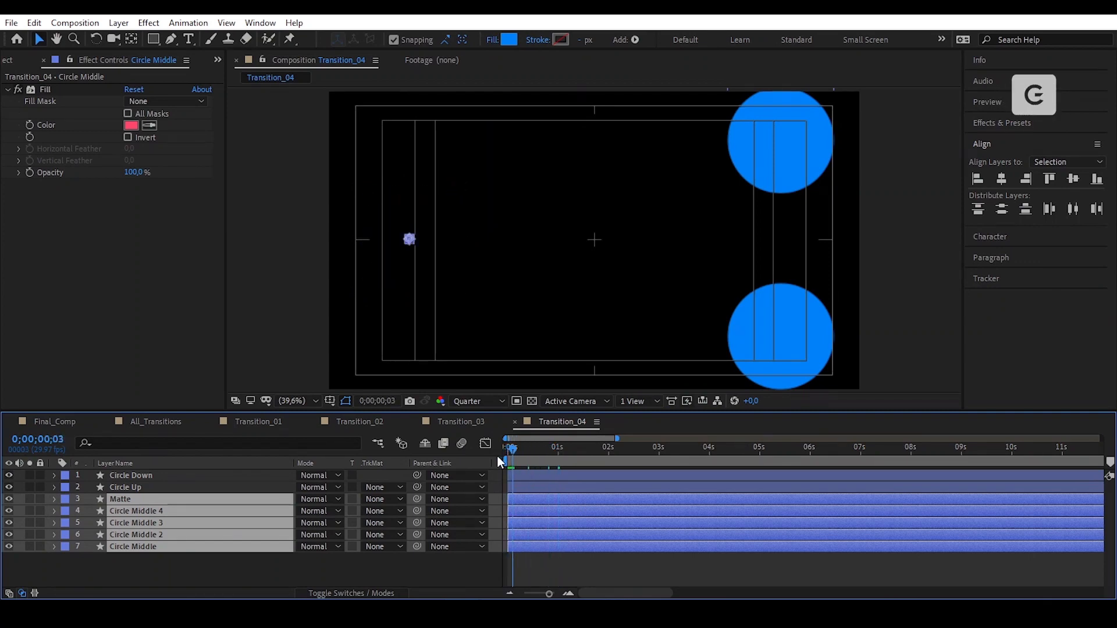
{"action": "left_click", "coordinate": [43, 23]}
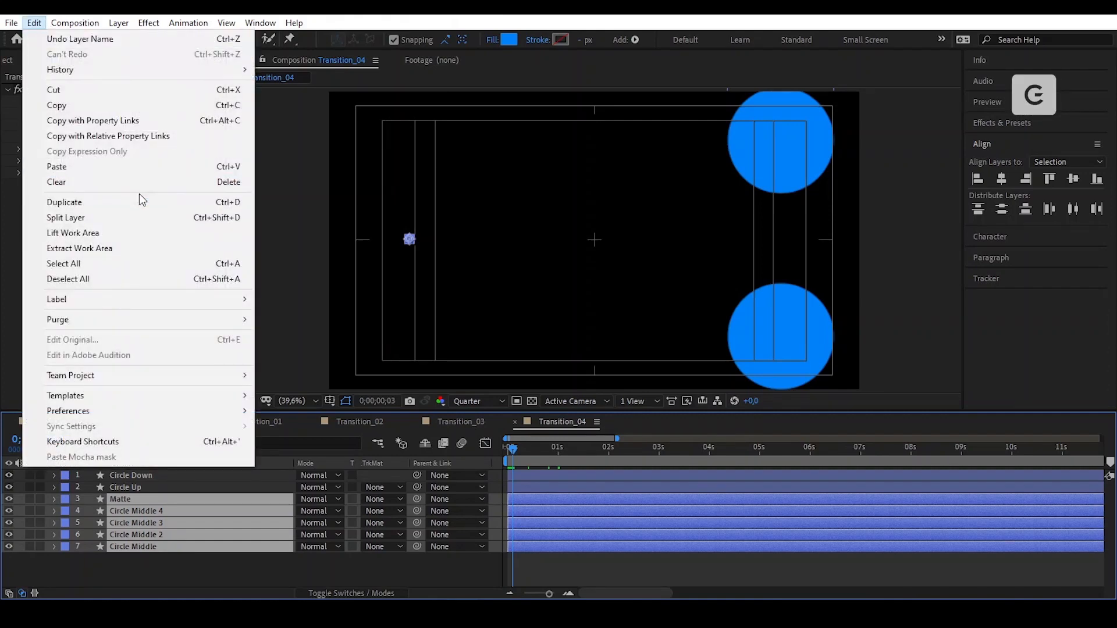
{"action": "left_click", "coordinate": [140, 218]}
{"action": "key", "text": "ctrl+z"}
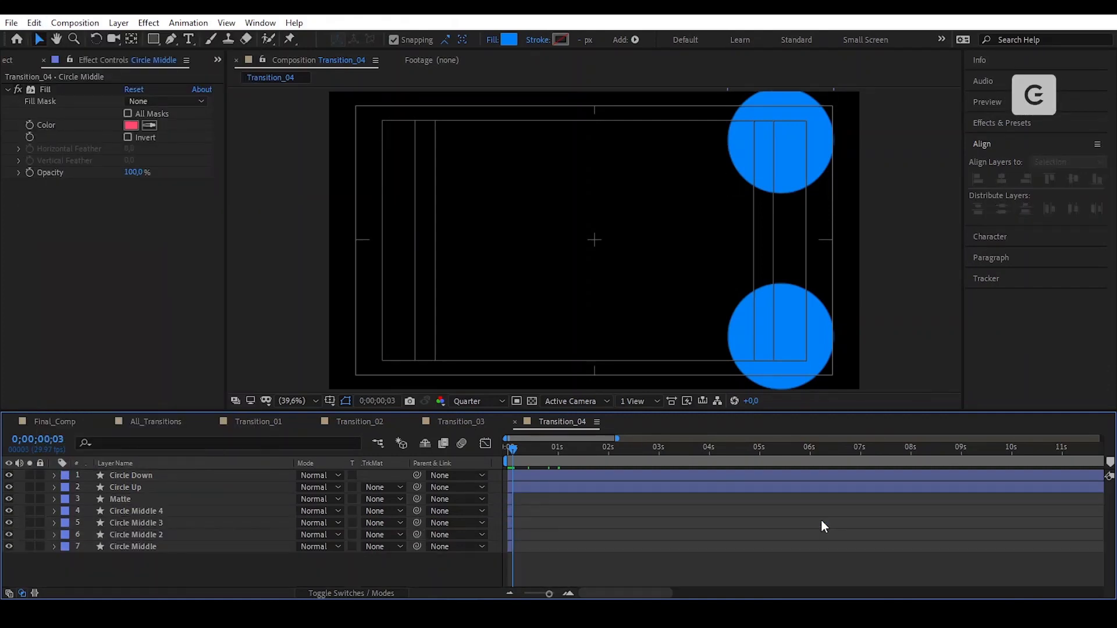
Select the Matte and four Circle Middle layers and stagger them with Sequence Layers, starting with Circle Middle, without overlap
{"action": "left_click_drag", "start_coordinate": [515, 553], "coordinate": [516, 501]}
{"action": "right_click", "coordinate": [515, 501]}
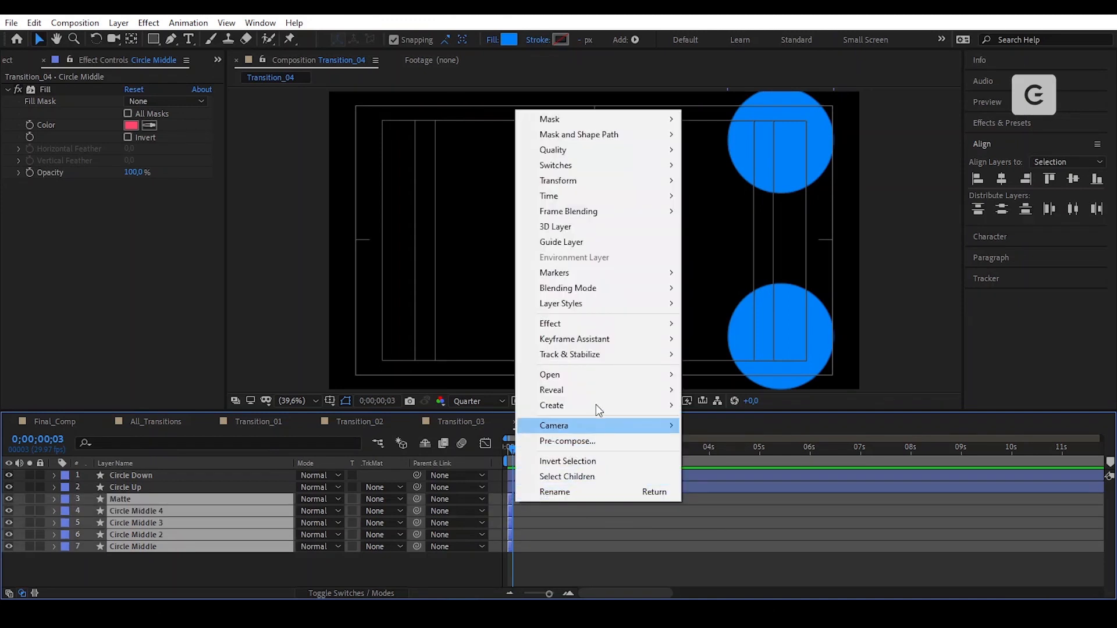
{"action": "mouse_move", "coordinate": [651, 340]}
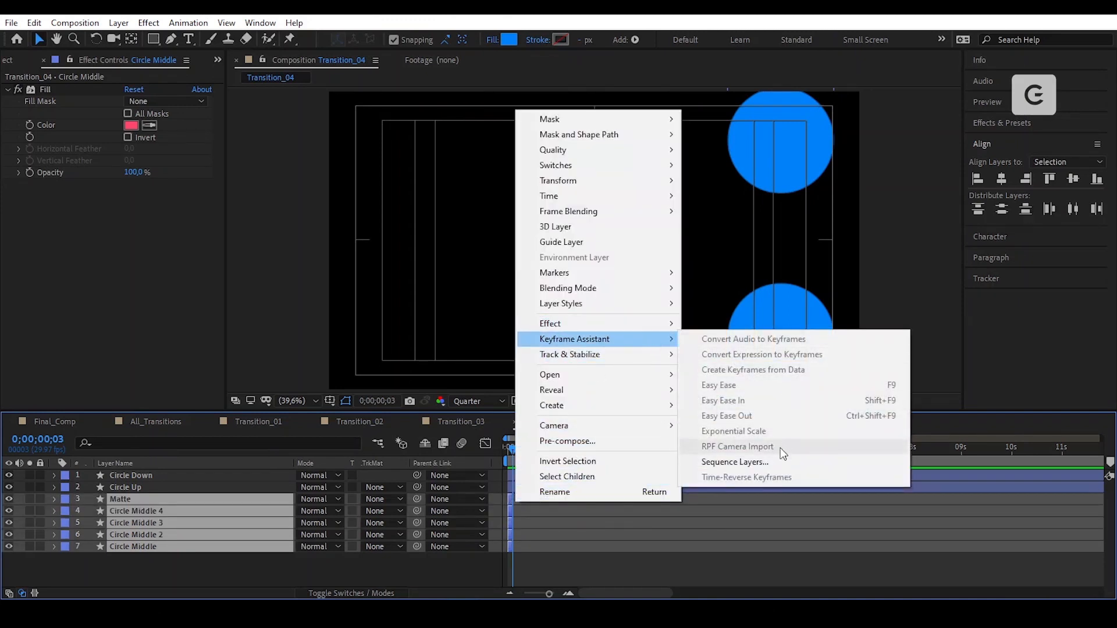
{"action": "left_click", "coordinate": [771, 460]}
{"action": "left_click", "coordinate": [584, 345]}
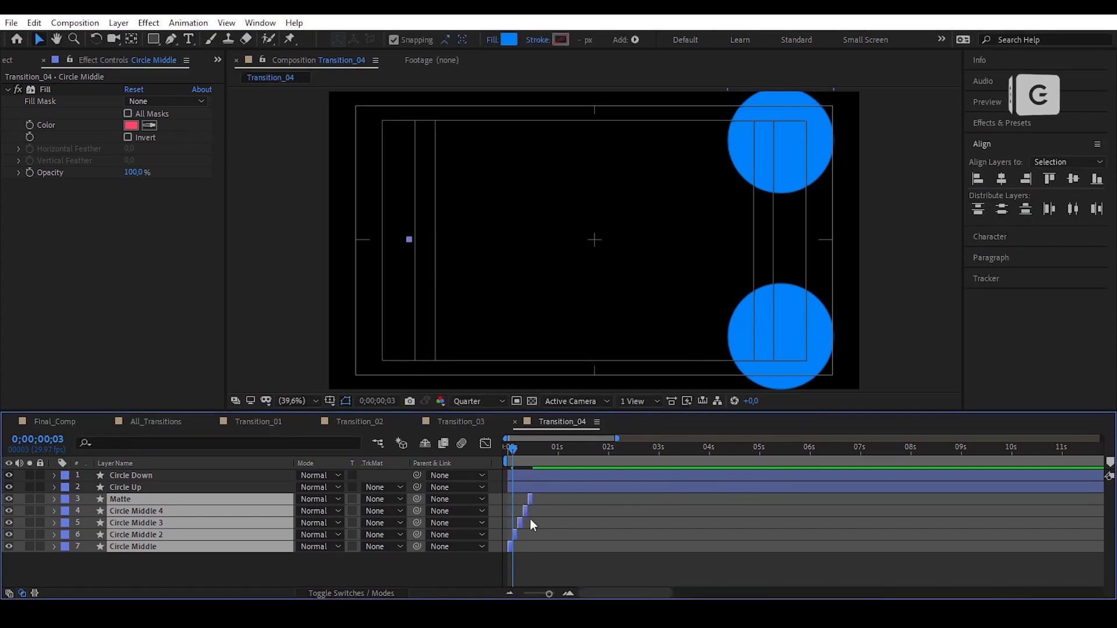
Extend the out points of the Matte and four Circle Middle layers to about 11 seconds and preview the animation
{"action": "left_click_drag", "start_coordinate": [603, 511], "coordinate": [1082, 522]}
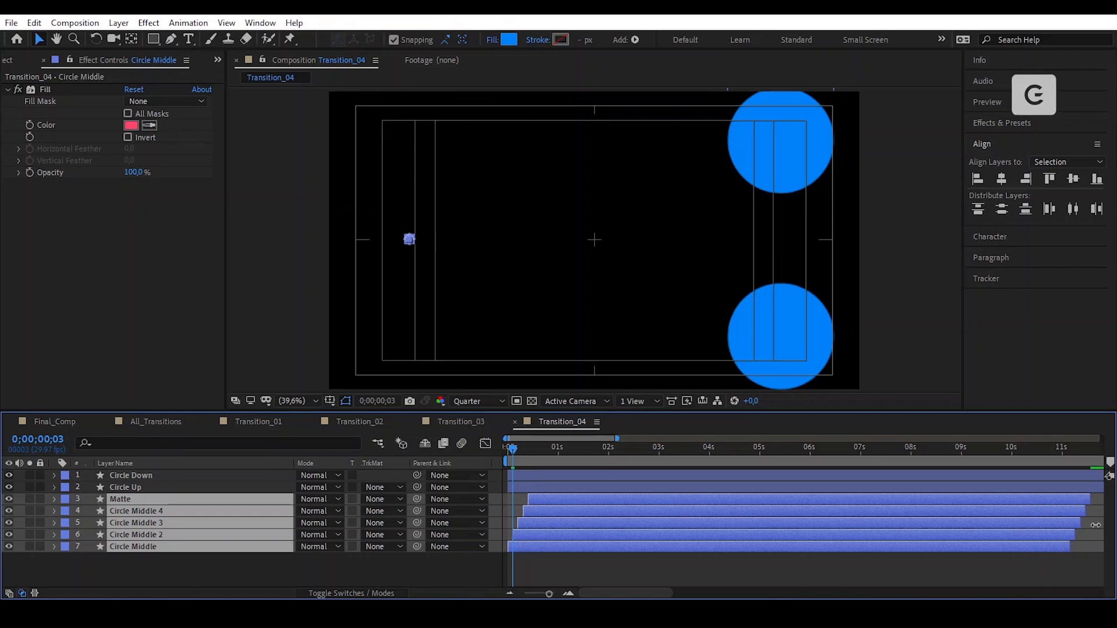
{"action": "left_click", "coordinate": [535, 564]}
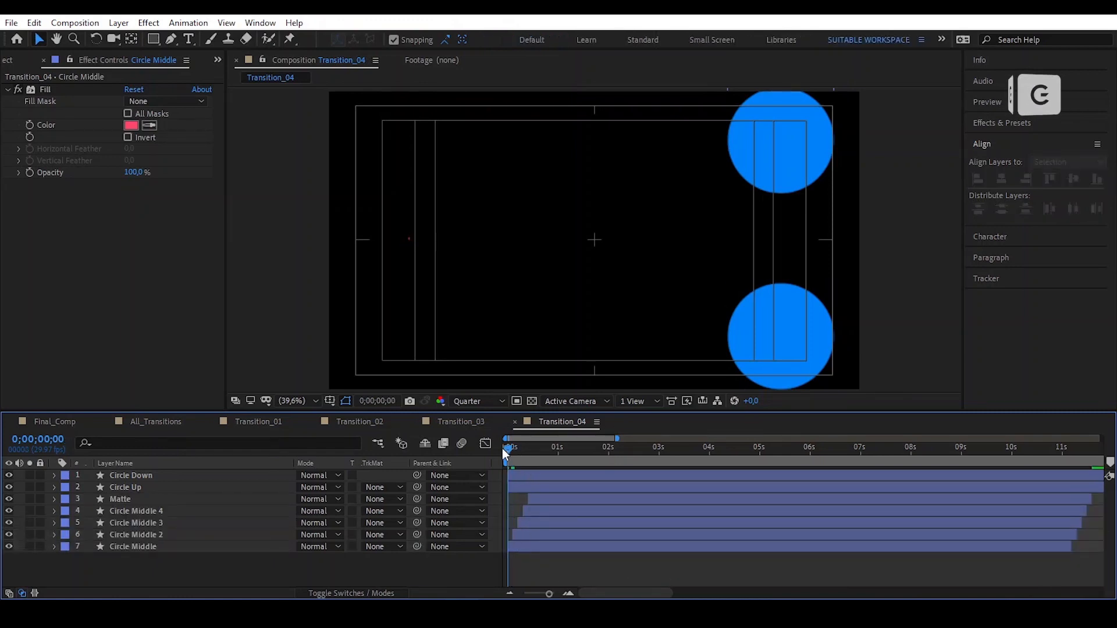
{"action": "left_click_drag", "start_coordinate": [501, 448], "coordinate": [669, 492]}
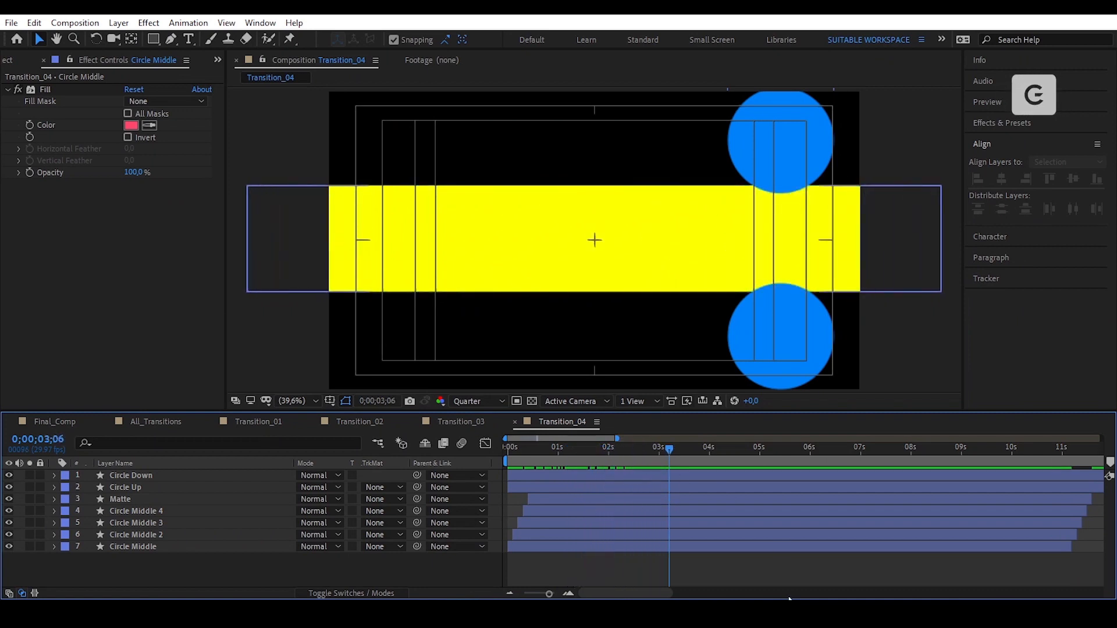
Hide the Matte layer above Circle Middle 4 and check the stretched bar at 0;00;02;23
{"action": "left_click", "coordinate": [546, 498]}
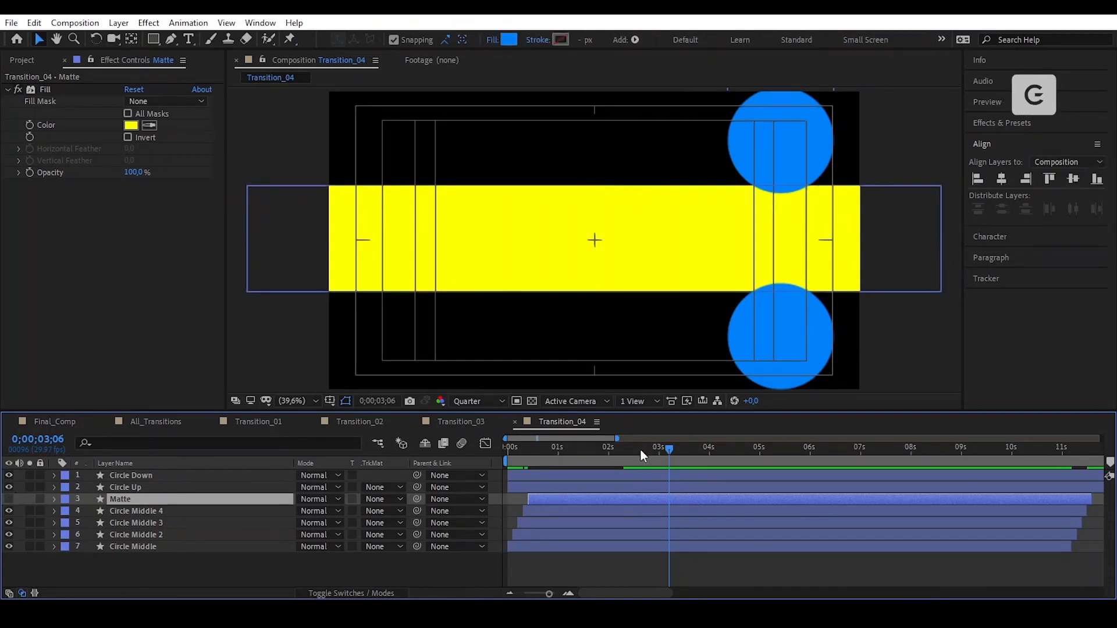
{"action": "left_click_drag", "start_coordinate": [622, 456], "coordinate": [646, 479]}
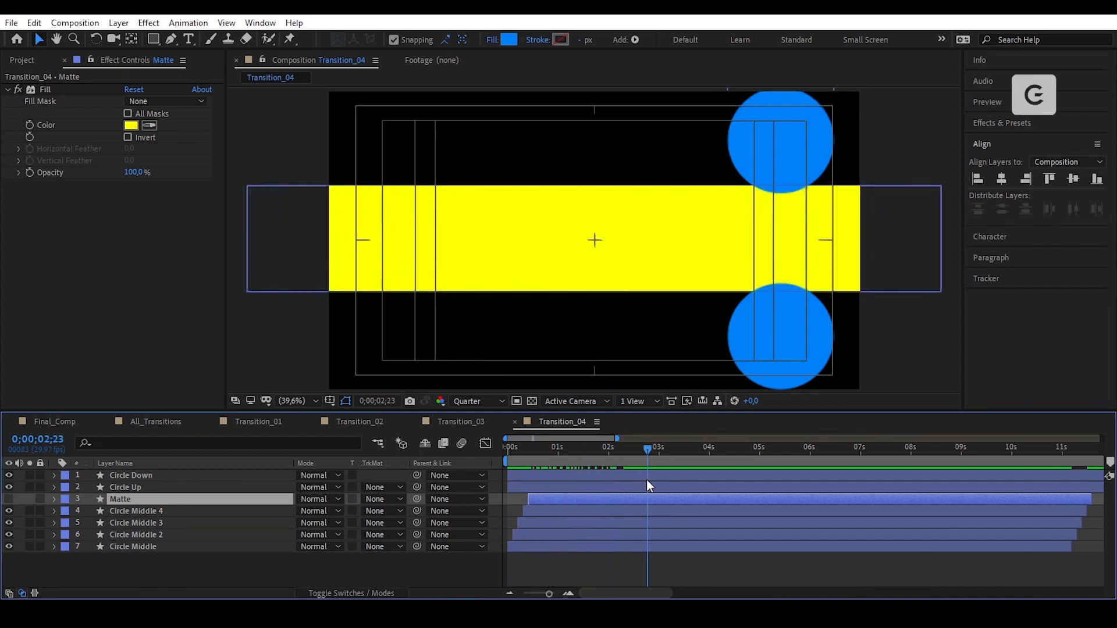
{"action": "left_click", "coordinate": [553, 559]}
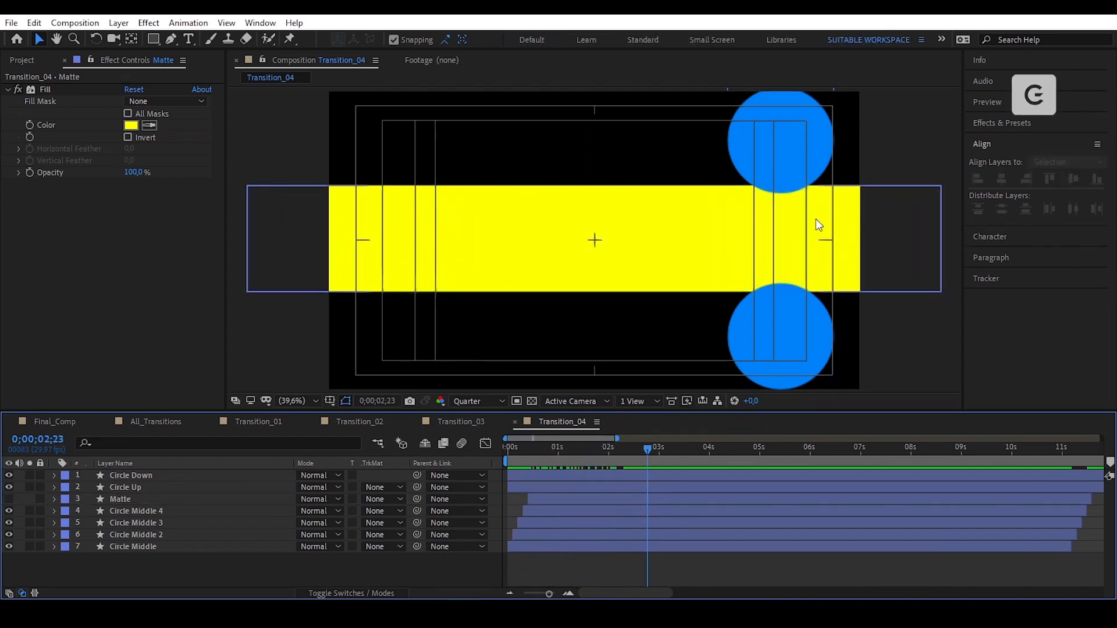
Enable Path keyframing on Circle Up and move its Path keyframe to the start of the timeline
{"action": "left_click", "coordinate": [791, 133]}
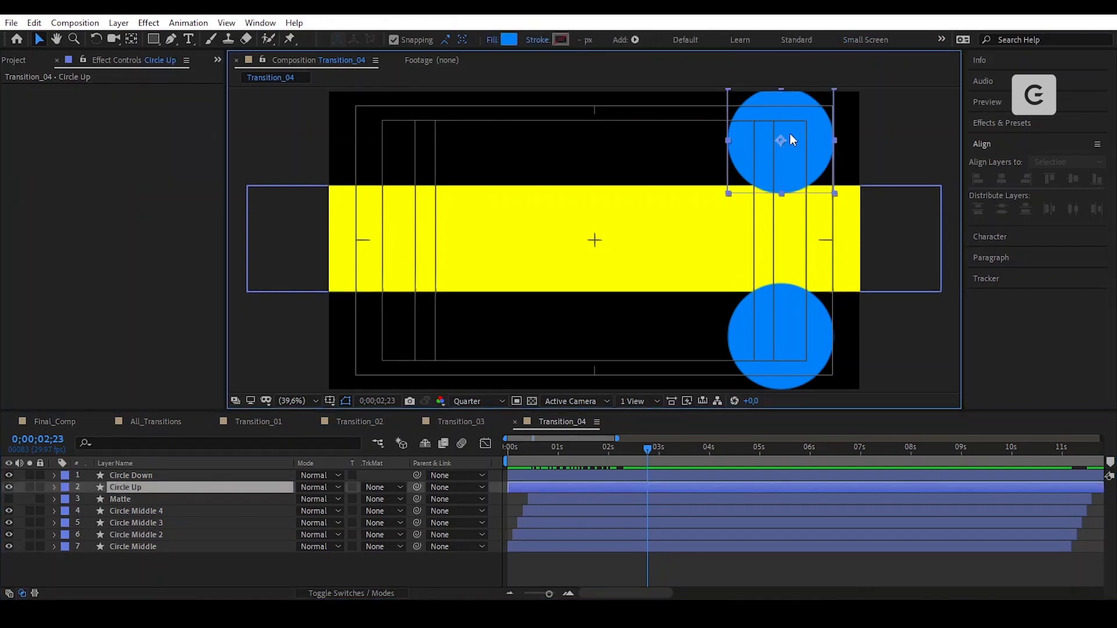
{"action": "left_click", "coordinate": [54, 488]}
{"action": "left_click", "coordinate": [66, 499]}
{"action": "left_click", "coordinate": [78, 511]}
{"action": "left_click", "coordinate": [89, 523]}
{"action": "left_click", "coordinate": [113, 534]}
{"action": "key", "text": "u"}
{"action": "left_click_drag", "start_coordinate": [647, 449], "coordinate": [504, 485]}
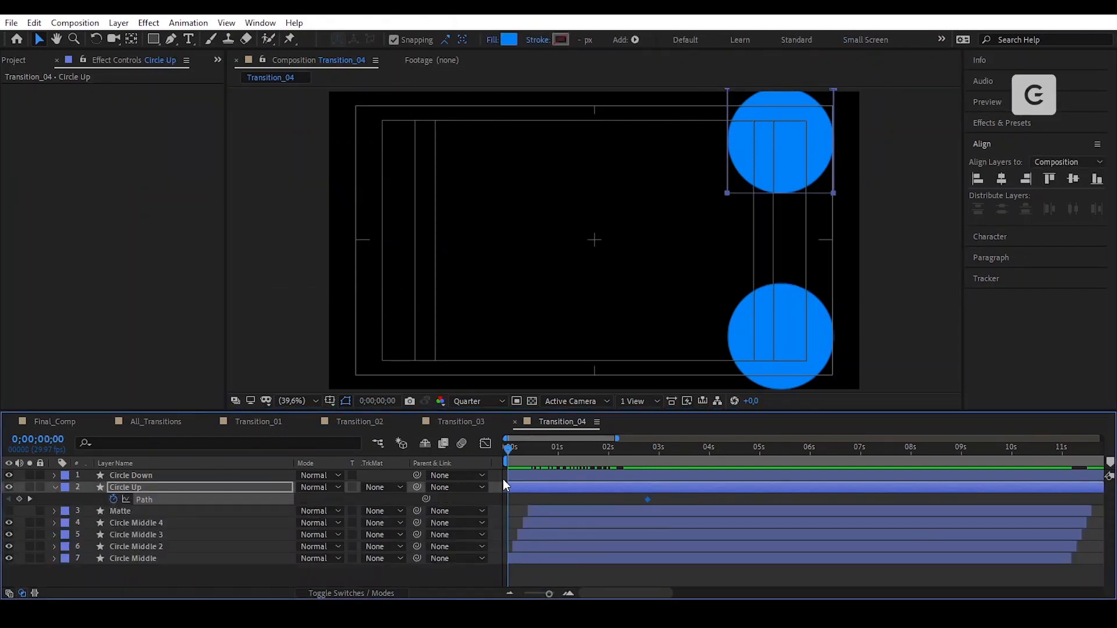
{"action": "left_click_drag", "start_coordinate": [647, 499], "coordinate": [510, 511]}
Add a Path keyframe to Circle Up at 0;00;01;00 and stretch both ends of the shape beyond the frame
{"action": "left_click", "coordinate": [557, 450]}
{"action": "left_click", "coordinate": [20, 499]}
{"action": "left_click", "coordinate": [727, 192], "text": "shift"}
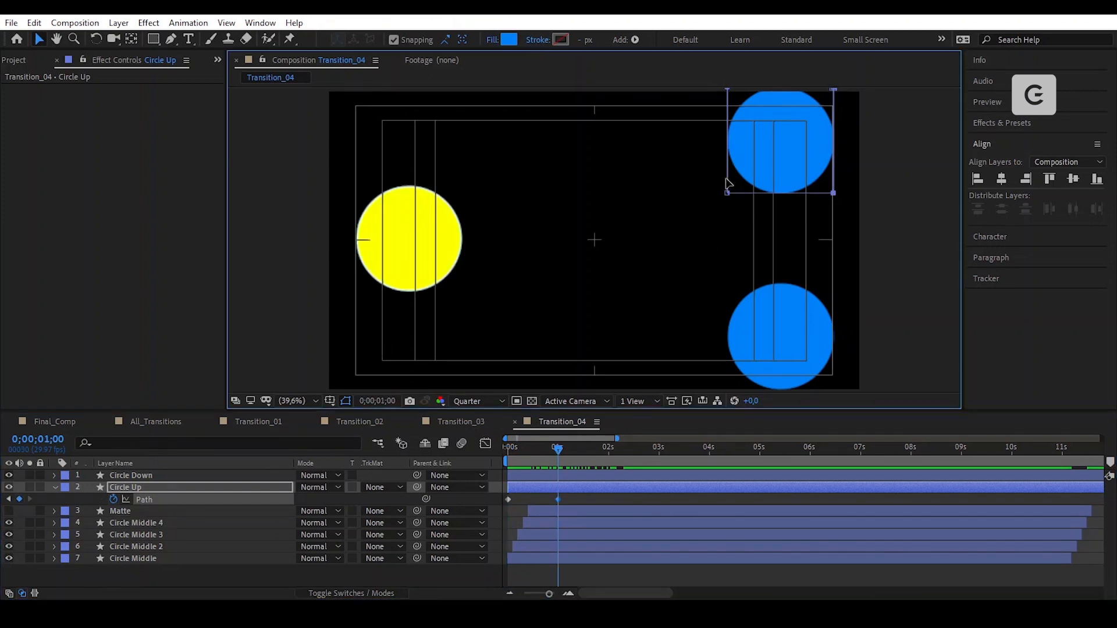
{"action": "left_click_drag", "start_coordinate": [727, 180], "coordinate": [245, 177]}
{"action": "left_click_drag", "start_coordinate": [833, 170], "coordinate": [922, 172]}
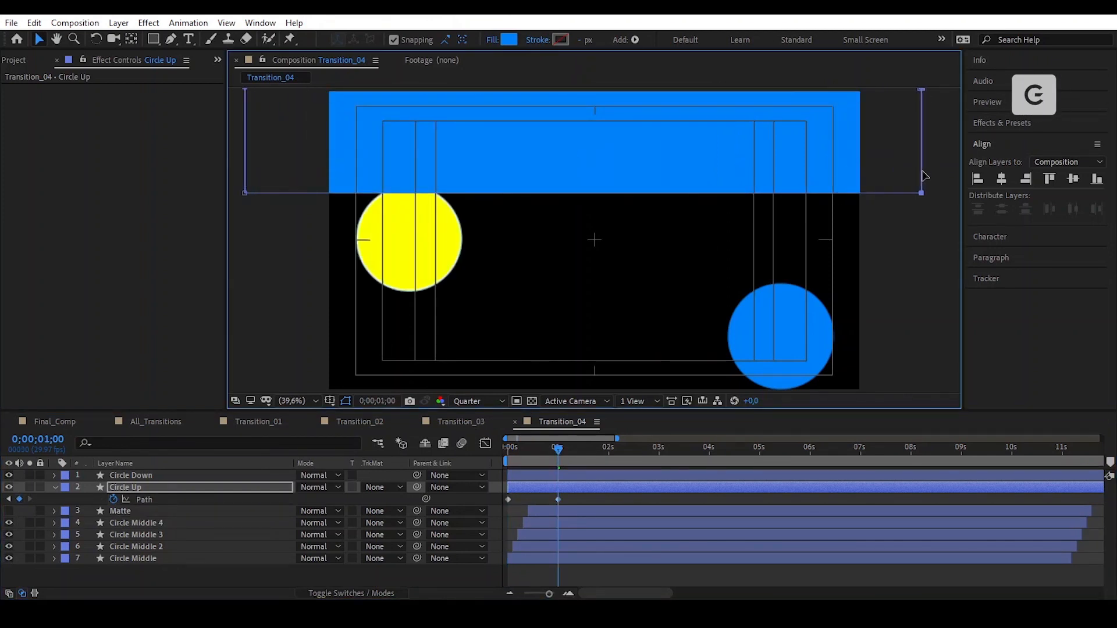
Show the rulers and place a vertical guide at the right end of the stretched Circle Up shape
{"action": "left_click", "coordinate": [330, 401]}
{"action": "left_click", "coordinate": [399, 483]}
{"action": "left_click_drag", "start_coordinate": [234, 304], "coordinate": [917, 201]}
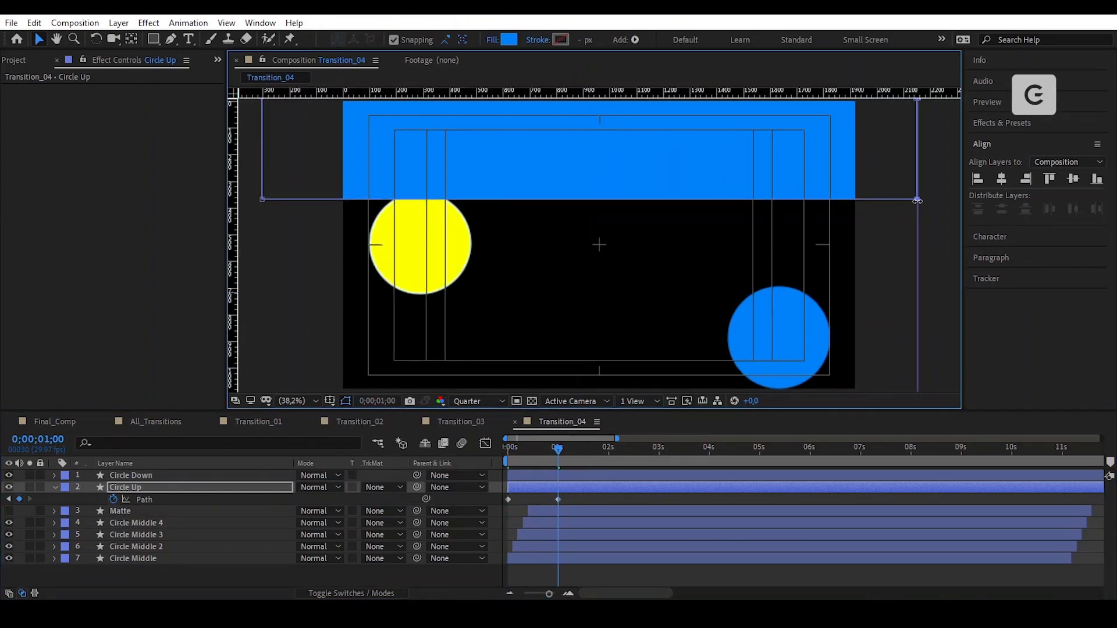
Apply Easy Ease to Circle Up's two Path keyframes and reshape the speed graph to peak early
{"action": "left_click_drag", "start_coordinate": [573, 503], "coordinate": [505, 495]}
{"action": "right_click", "coordinate": [557, 500]}
{"action": "mouse_move", "coordinate": [636, 487]}
{"action": "left_click", "coordinate": [764, 397]}
{"action": "left_click", "coordinate": [485, 444]}
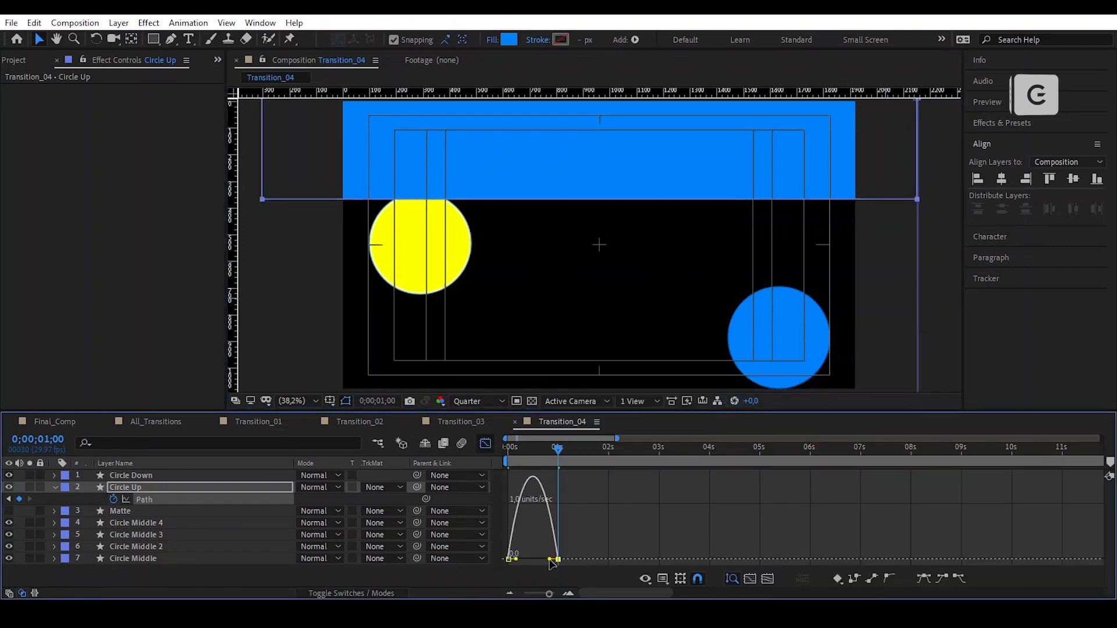
{"action": "left_click_drag", "start_coordinate": [541, 558], "coordinate": [518, 559]}
{"action": "left_click", "coordinate": [485, 444]}
Shift Circle Up's Path keyframes to start at 0;00;01;00 and keyframe Scale from 0% at the timeline's start to 100% at that time
{"action": "mouse_move", "coordinate": [558, 450]}
{"action": "left_mouse_down"}
{"action": "mouse_move", "coordinate": [540, 451]}
{"action": "mouse_move", "coordinate": [558, 457]}
{"action": "left_mouse_up"}
{"action": "mouse_move", "coordinate": [571, 495]}
{"action": "left_mouse_down"}
{"action": "mouse_move", "coordinate": [506, 504]}
{"action": "mouse_move", "coordinate": [558, 501]}
{"action": "left_mouse_up"}
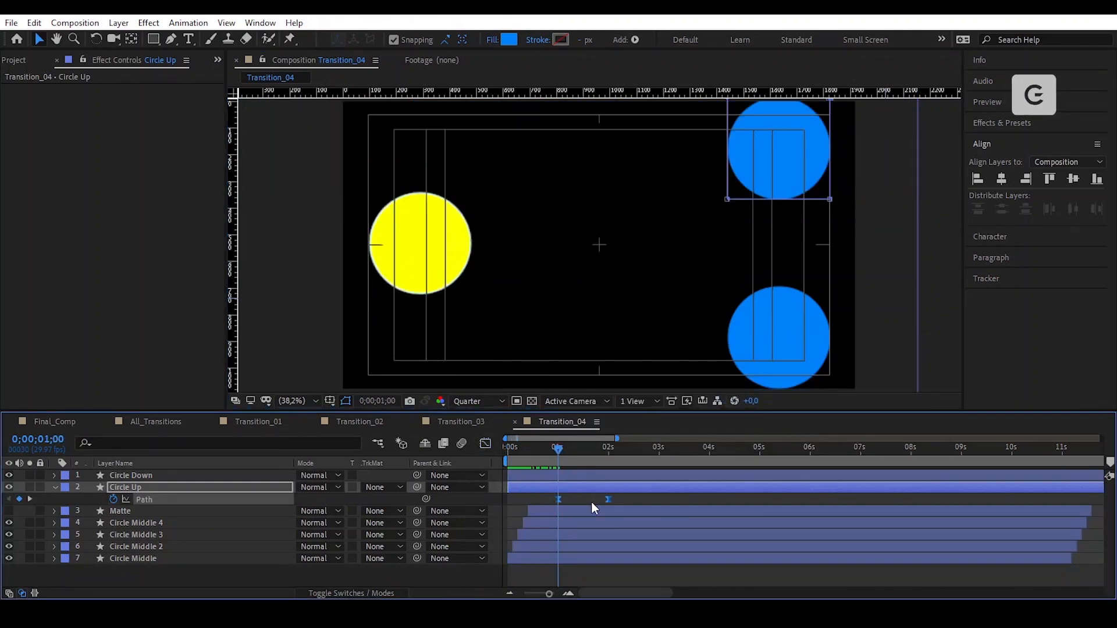
{"action": "key", "text": "shift+s"}
{"action": "left_click", "coordinate": [90, 511]}
{"action": "left_click", "coordinate": [19, 511]}
{"action": "left_click", "coordinate": [503, 456]}
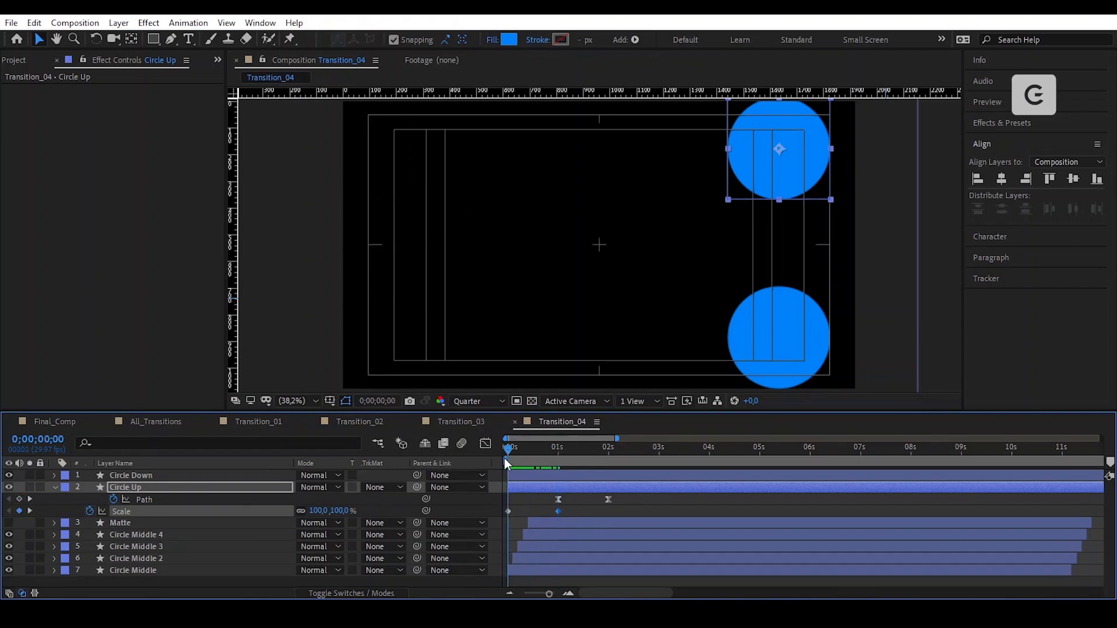
{"action": "left_click", "coordinate": [319, 511]}
{"action": "type", "text": "0"}
{"action": "key", "text": "Return"}
Apply Easy Ease to Circle Up's Scale keyframes, reshape their speed graph to peak early and preview the motion to 0;00;02;00
{"action": "left_click_drag", "start_coordinate": [573, 515], "coordinate": [504, 508]}
{"action": "right_click", "coordinate": [558, 511]}
{"action": "mouse_move", "coordinate": [609, 503]}
{"action": "left_click", "coordinate": [760, 411]}
{"action": "left_click", "coordinate": [485, 443]}
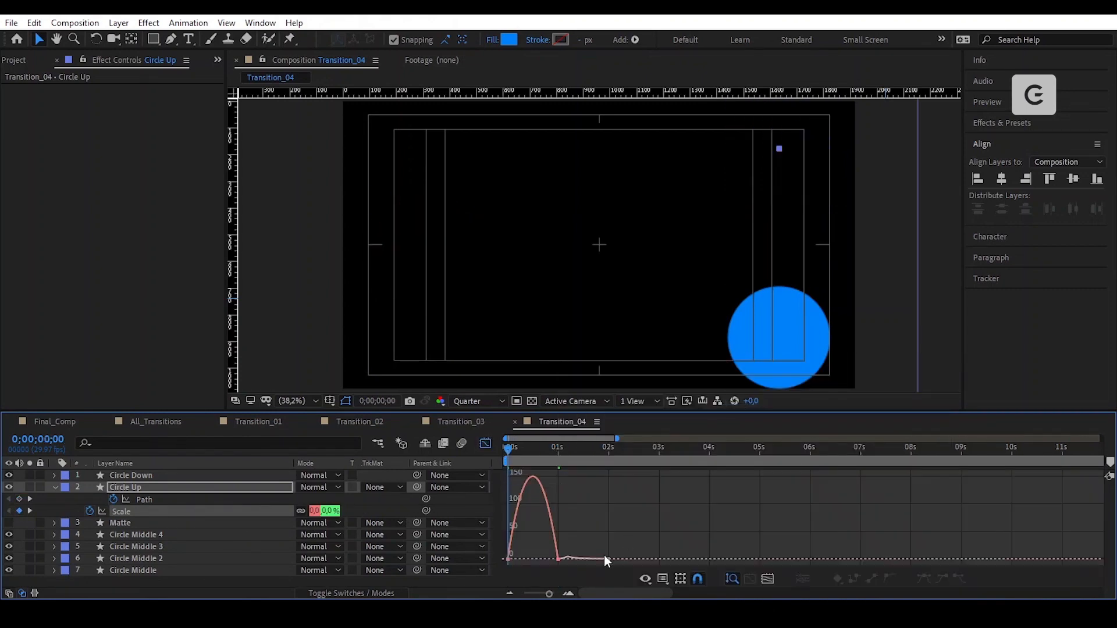
{"action": "left_click_drag", "start_coordinate": [550, 560], "coordinate": [520, 560]}
{"action": "left_click", "coordinate": [485, 444]}
{"action": "left_click", "coordinate": [591, 514]}
{"action": "left_click_drag", "start_coordinate": [510, 455], "coordinate": [609, 472]}
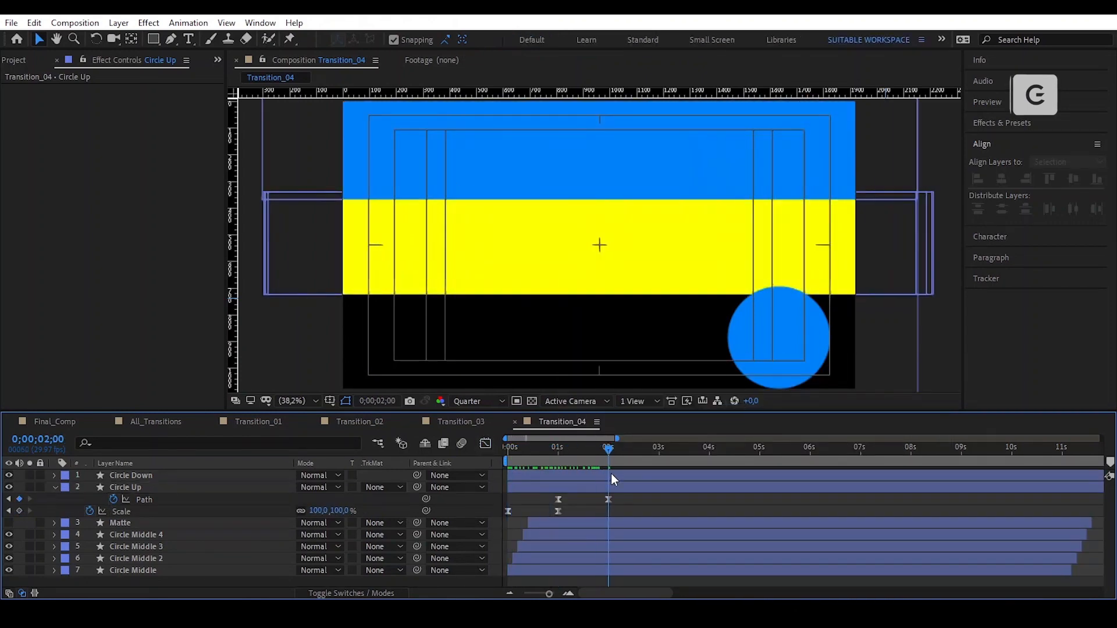
Copy the Fill effect from Circle Middle and paste it onto Circle Up
{"action": "left_click", "coordinate": [626, 486]}
{"action": "left_click", "coordinate": [631, 570]}
{"action": "left_click", "coordinate": [46, 90]}
{"action": "left_click", "coordinate": [34, 23]}
{"action": "left_click", "coordinate": [67, 105]}
{"action": "left_click", "coordinate": [634, 488]}
{"action": "left_click", "coordinate": [34, 22]}
{"action": "left_click", "coordinate": [69, 166]}
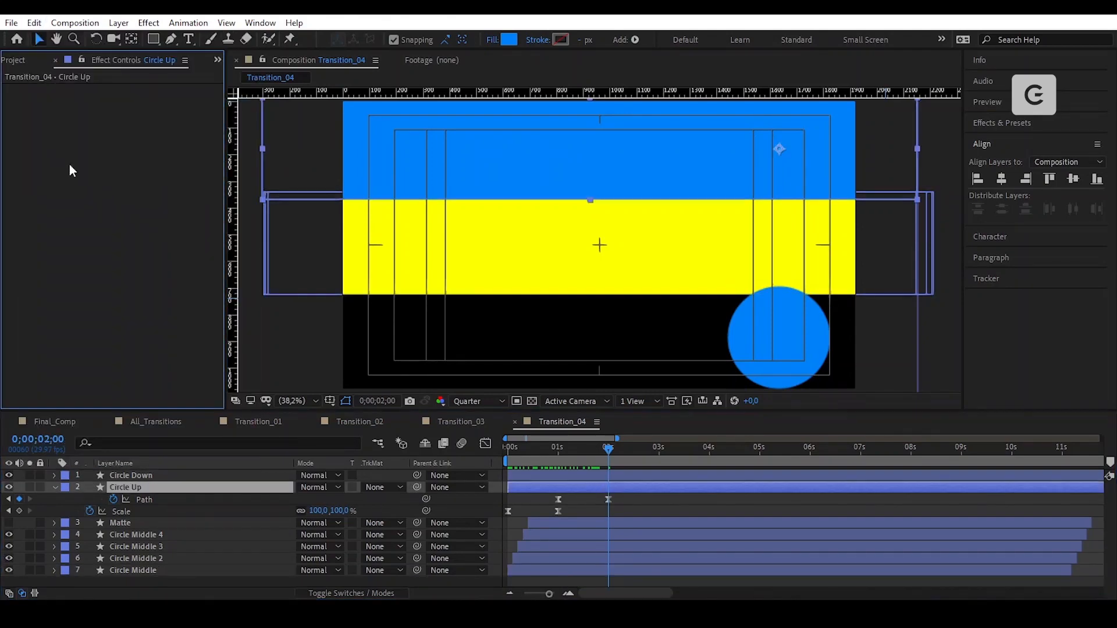
Duplicate Circle Up four times with the Fill colors of the Circle Middle copies and rename the uppermost copy Matte
{"action": "left_click", "coordinate": [623, 487]}
{"action": "left_click", "coordinate": [570, 570]}
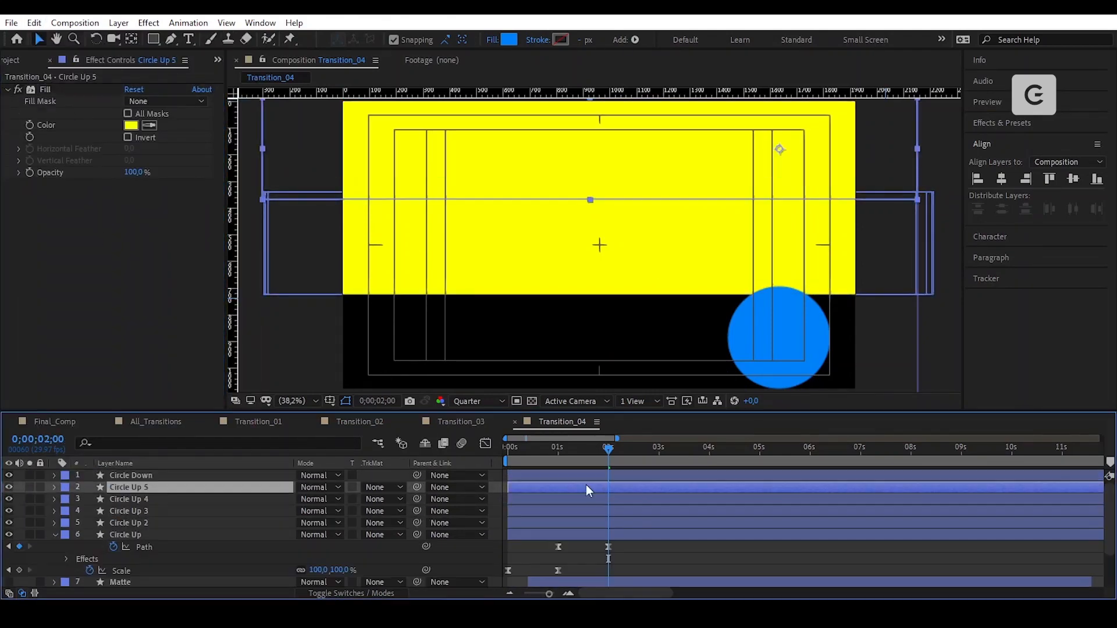
{"action": "key", "text": "Return"}
{"action": "type", "text": "Matte"}
{"action": "key", "text": "Return"}
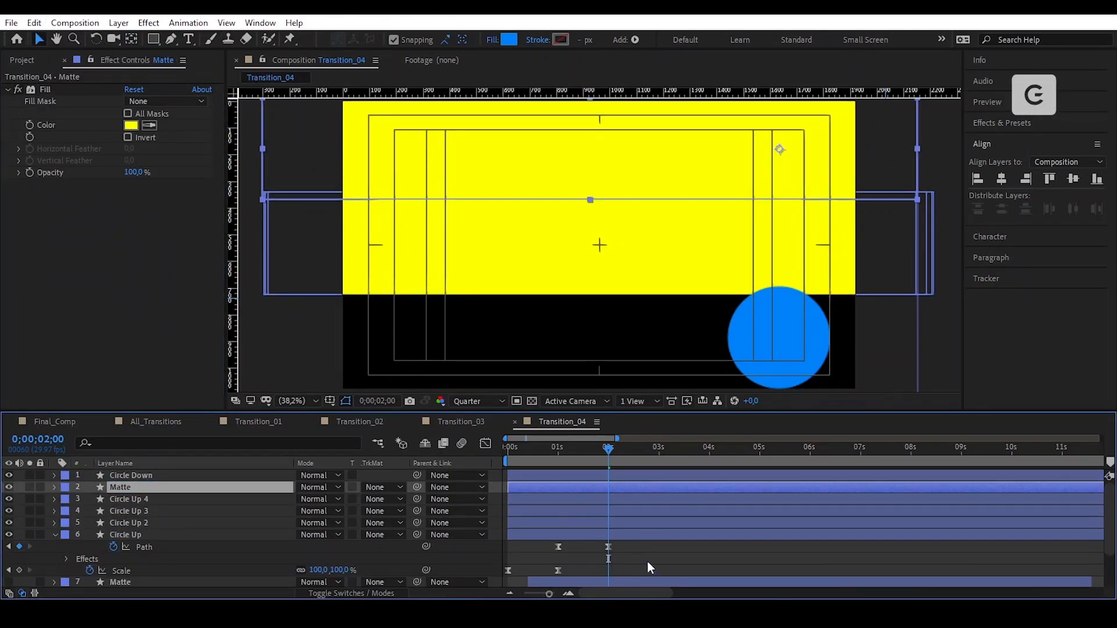
Split the new Matte and four Circle Up layers at 0;00;00;03 and delete the portions after that frame
{"action": "scroll", "coordinate": [648, 561], "scroll_direction": "down", "scroll_amount": 1}
{"action": "left_click", "coordinate": [641, 523], "text": "shift"}
{"action": "key", "text": "u"}
{"action": "left_click", "coordinate": [513, 448]}
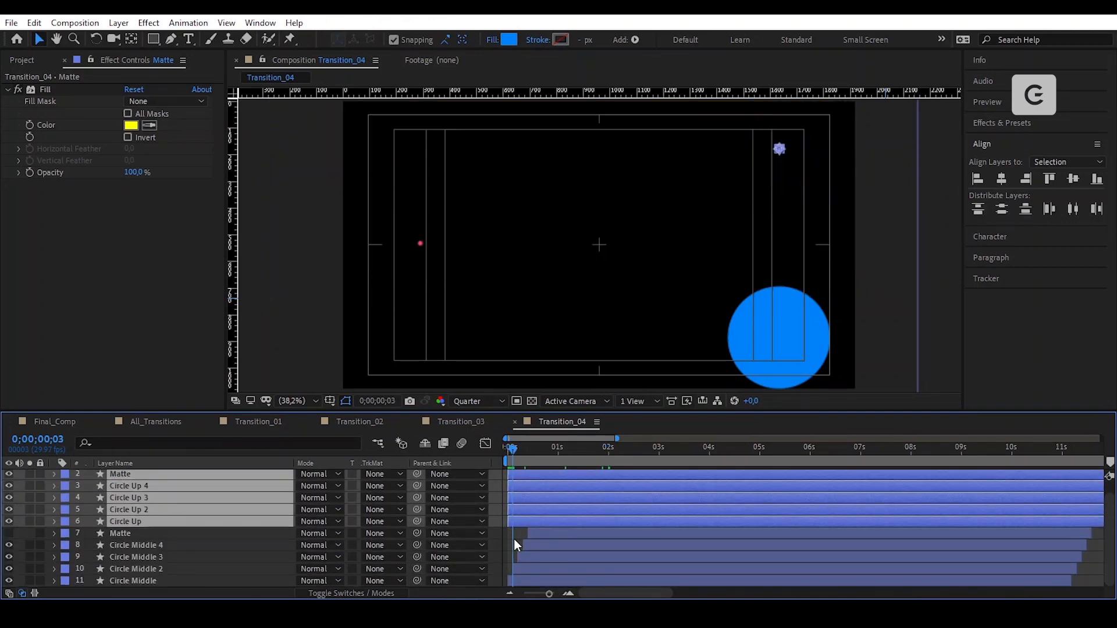
{"action": "left_click", "coordinate": [34, 22]}
{"action": "left_click", "coordinate": [111, 220]}
{"action": "key", "text": "Delete"}
Stagger the new Matte and four Circle Up layers with Sequence Layers, starting with Circle Up, without overlap
{"action": "left_click", "coordinate": [511, 522]}
{"action": "left_click", "coordinate": [514, 474], "text": "shift"}
{"action": "right_click", "coordinate": [515, 475]}
{"action": "left_click", "coordinate": [724, 434]}
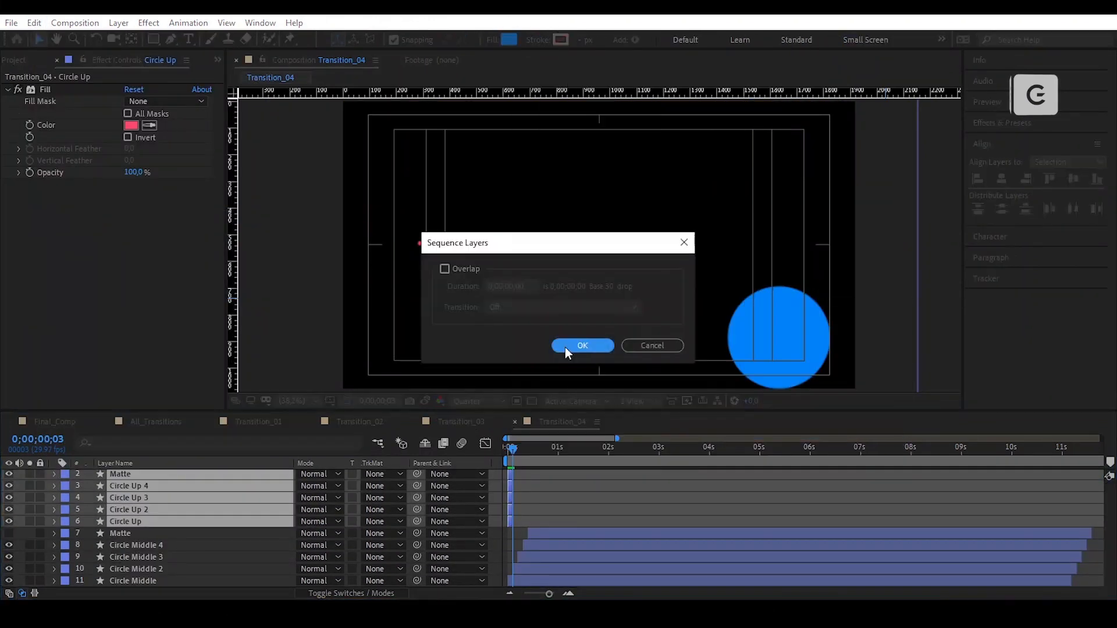
{"action": "left_click", "coordinate": [565, 348]}
Extend the out points of the staggered Circle Up and Matte layers toward the end of the timeline
{"action": "left_click_drag", "start_coordinate": [513, 520], "coordinate": [947, 533]}
{"action": "left_click_drag", "start_coordinate": [652, 593], "coordinate": [602, 592]}
{"action": "scroll", "coordinate": [616, 533], "scroll_direction": "down", "scroll_amount": 1}
{"action": "left_click", "coordinate": [930, 533]}
Keyframe Circle Down's Path at the start of the timeline and at 0;00;01;00
{"action": "left_click", "coordinate": [131, 475]}
{"action": "key", "text": "Home"}
{"action": "key", "text": "u"}
{"action": "scroll", "coordinate": [561, 491], "scroll_direction": "up", "scroll_amount": 1}
{"action": "left_click", "coordinate": [563, 453]}
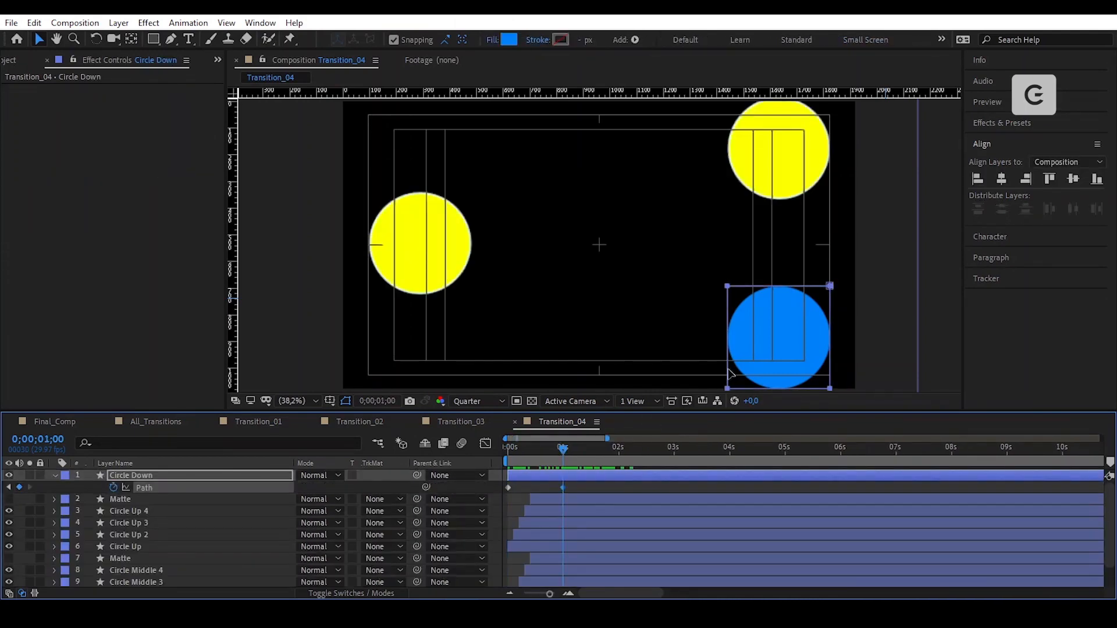
Stretch both ends of Circle Down's path beyond the frame at 0;00;01;00, aligning them with vertical guides
{"action": "left_click_drag", "start_coordinate": [728, 370], "coordinate": [264, 370]}
{"action": "mouse_move", "coordinate": [563, 451]}
{"action": "left_mouse_down"}
{"action": "mouse_move", "coordinate": [647, 462]}
{"action": "mouse_move", "coordinate": [563, 457]}
{"action": "left_mouse_up"}
{"action": "left_click", "coordinate": [314, 152]}
{"action": "left_click", "coordinate": [570, 337]}
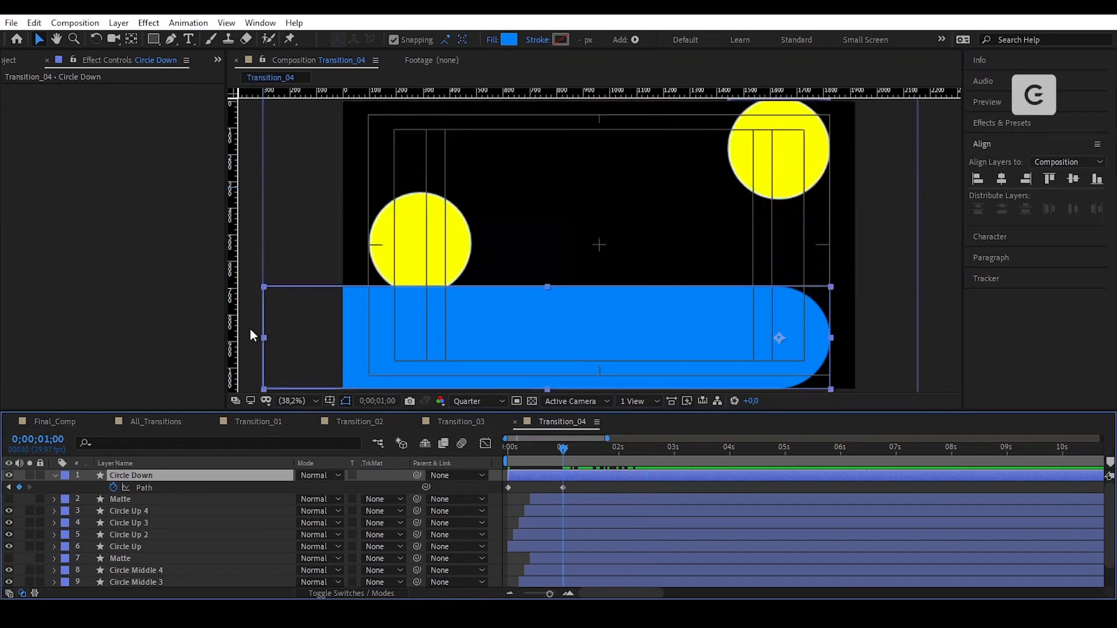
{"action": "left_click", "coordinate": [563, 487]}
{"action": "left_click_drag", "start_coordinate": [830, 369], "coordinate": [919, 370]}
Apply Easy Ease to Circle Down's two Path keyframes, reshape the speed graph to peak early and preview the stretch
{"action": "left_click_drag", "start_coordinate": [572, 484], "coordinate": [498, 496]}
{"action": "right_click", "coordinate": [563, 487]}
{"action": "mouse_move", "coordinate": [717, 482]}
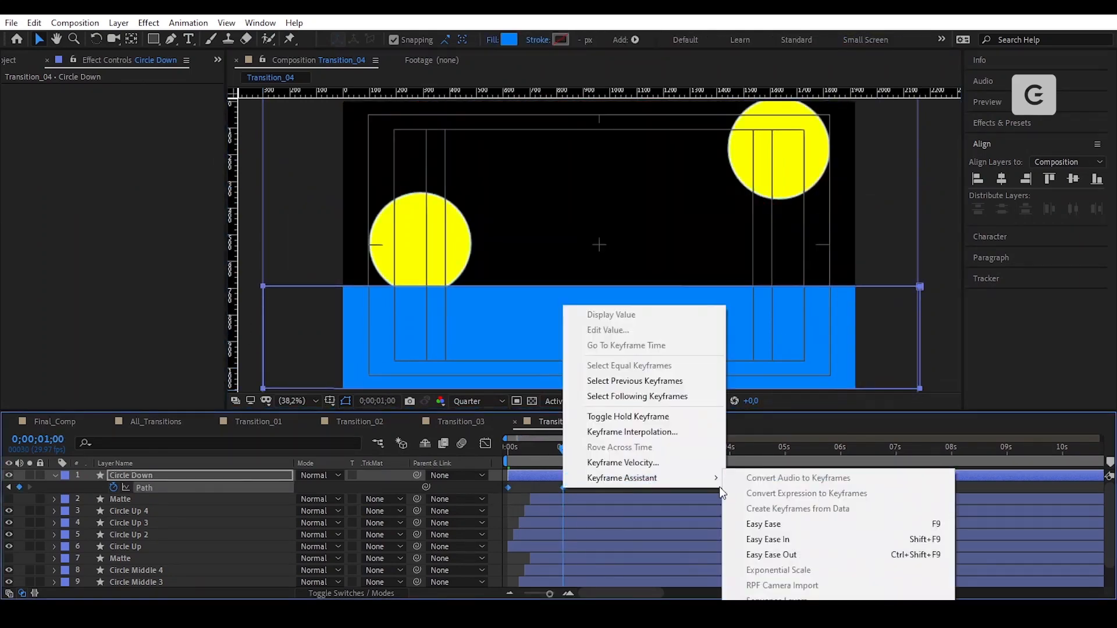
{"action": "left_click", "coordinate": [764, 524]}
{"action": "left_click", "coordinate": [485, 443]}
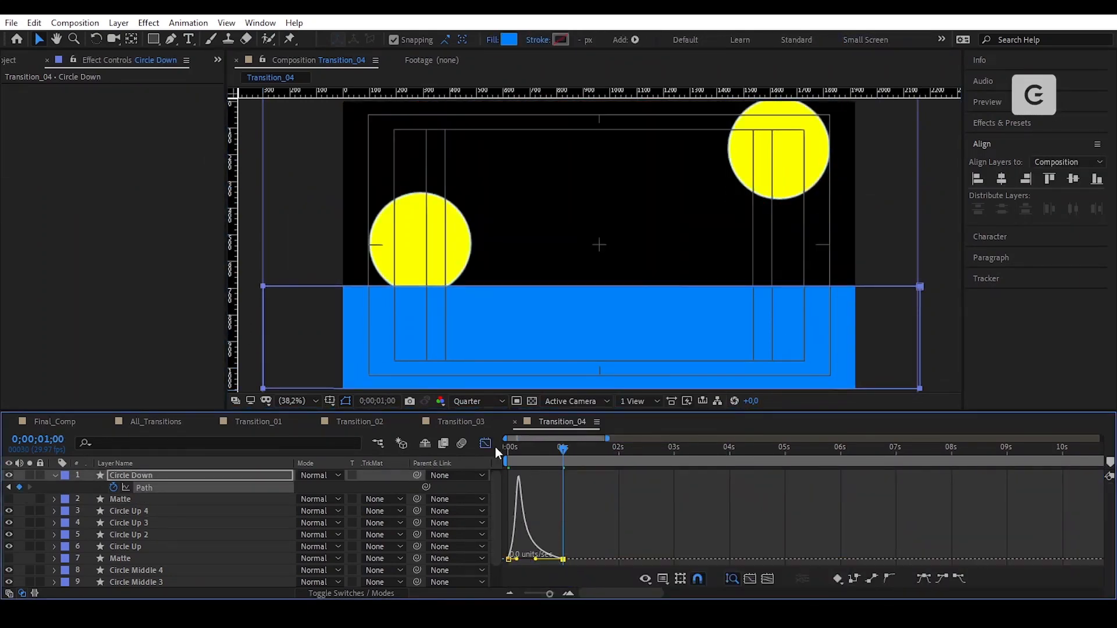
{"action": "left_click", "coordinate": [493, 446]}
{"action": "key", "text": "space"}
Reveal Circle Down's Scale alongside Path and shift both Path keyframes so they start at 0;00;01;00
{"action": "left_click", "coordinate": [552, 475]}
{"action": "key", "text": "shift+s"}
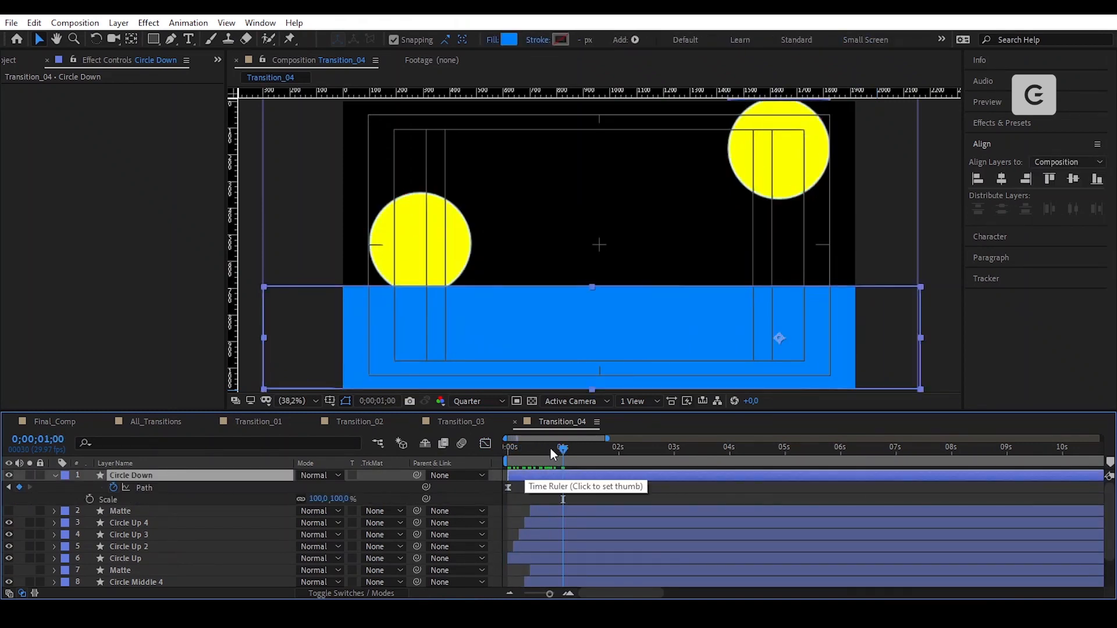
{"action": "left_click_drag", "start_coordinate": [560, 450], "coordinate": [505, 451]}
{"action": "left_click_drag", "start_coordinate": [573, 483], "coordinate": [498, 493]}
{"action": "left_click_drag", "start_coordinate": [508, 488], "coordinate": [564, 488]}
Keyframe Circle Down's Scale from 0% at the start of the timeline to 100% at 0;00;01;00
{"action": "left_click", "coordinate": [89, 499]}
{"action": "left_click", "coordinate": [562, 449]}
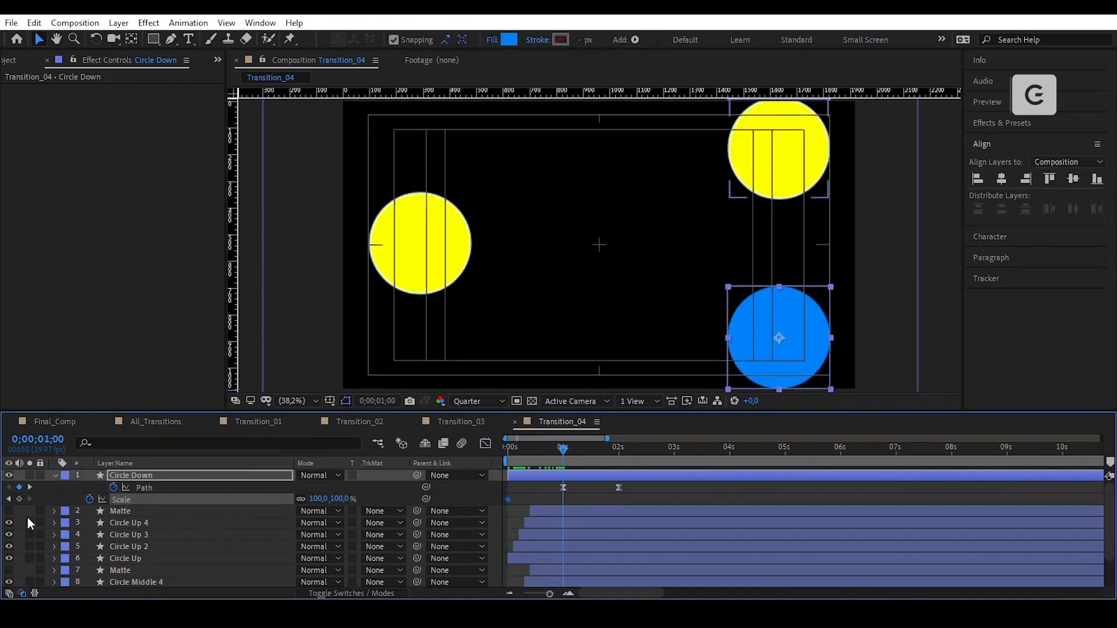
{"action": "left_click", "coordinate": [19, 499]}
{"action": "left_click_drag", "start_coordinate": [562, 449], "coordinate": [507, 452]}
{"action": "left_click", "coordinate": [319, 499]}
{"action": "type", "text": "0"}
{"action": "key", "text": "Return"}
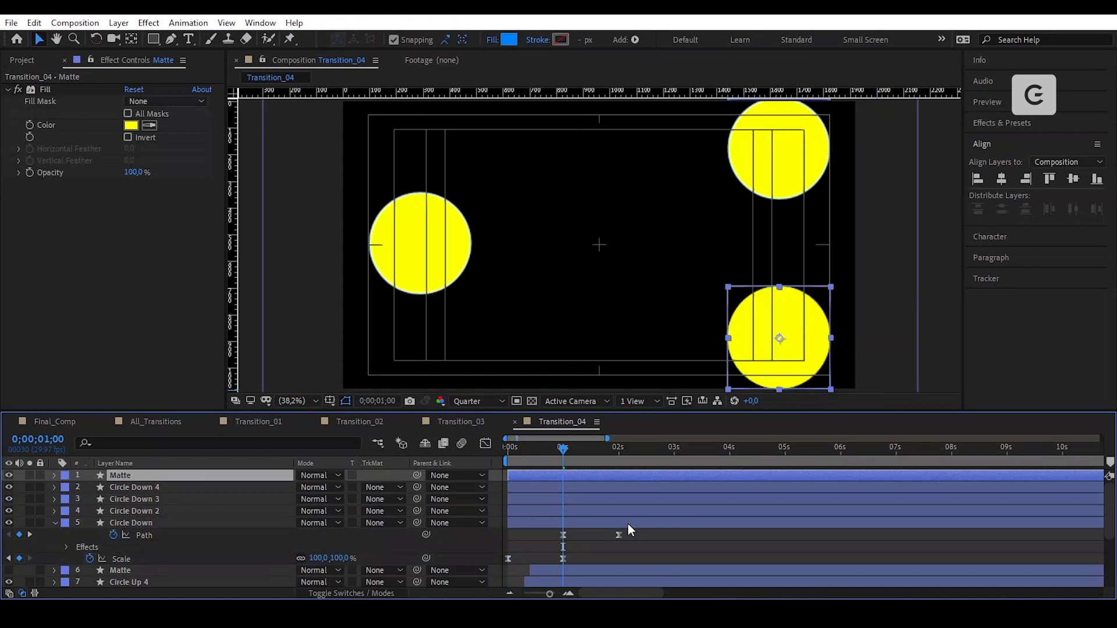
Split the topmost Matte and four Circle Down layers at 0;00;00;03 and delete the portions after that frame
{"action": "left_click", "coordinate": [627, 523], "text": "shift"}
{"action": "key", "text": "u"}
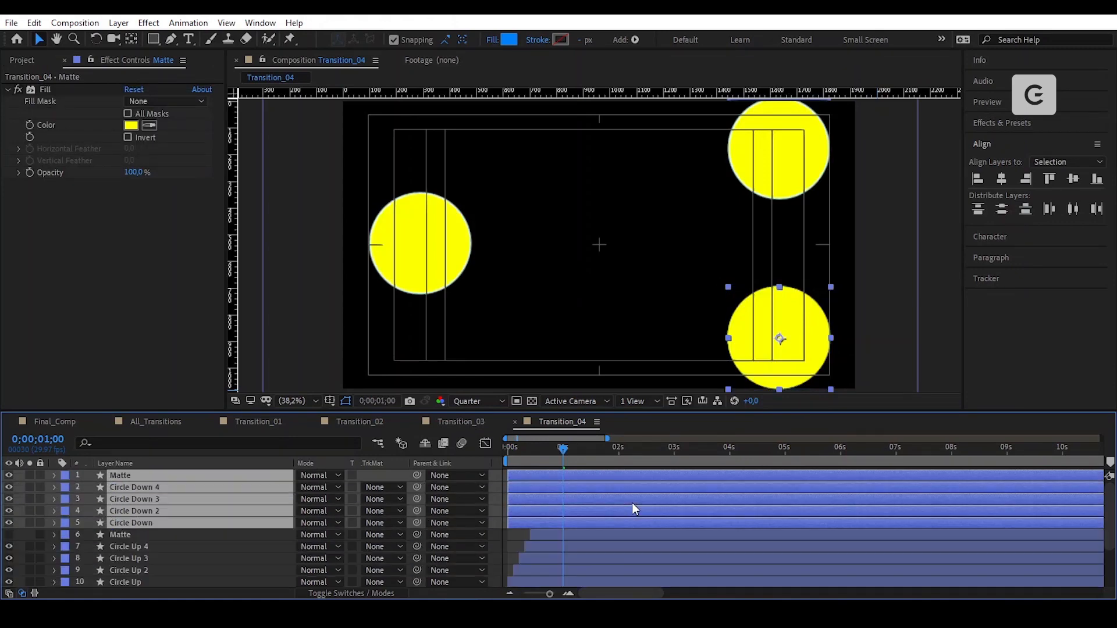
{"action": "left_click_drag", "start_coordinate": [563, 450], "coordinate": [476, 459]}
{"action": "key", "text": "Page_Down"}
{"action": "key", "text": "Page_Down"}
{"action": "key", "text": "Page_Down"}
{"action": "left_click", "coordinate": [33, 23]}
{"action": "left_click", "coordinate": [117, 221]}
{"action": "key", "text": "Delete"}
Stagger the topmost Matte and four Circle Down layers with Sequence Layers, starting with Circle Down, without overlap
{"action": "left_click", "coordinate": [511, 525]}
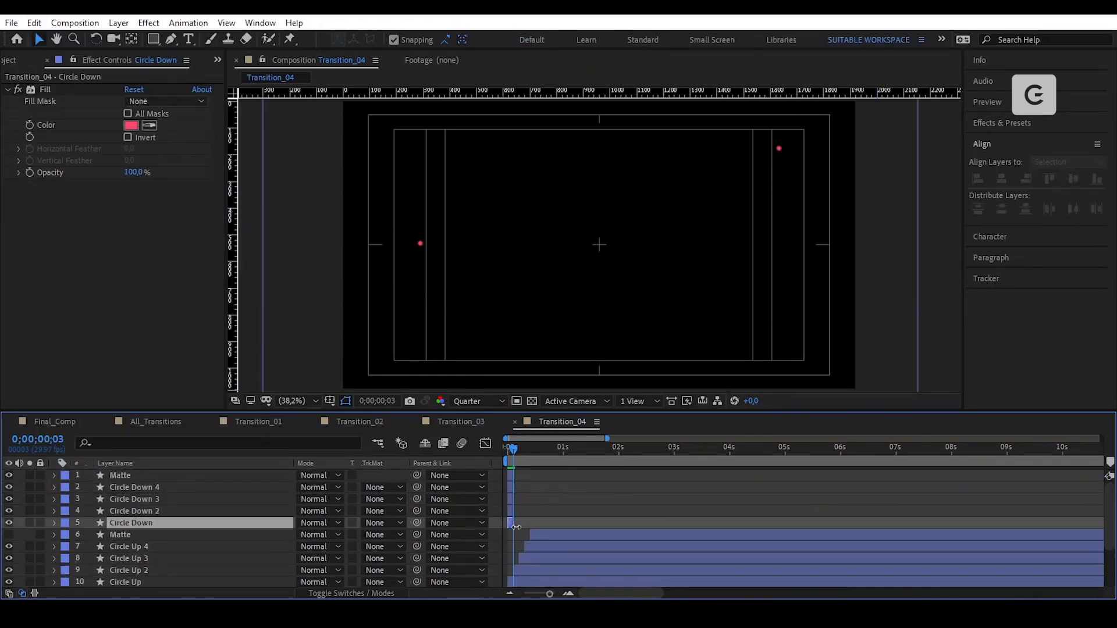
{"action": "left_click", "coordinate": [511, 475], "text": "shift"}
{"action": "right_click", "coordinate": [512, 477]}
{"action": "mouse_move", "coordinate": [681, 313]}
{"action": "left_click", "coordinate": [768, 437]}
{"action": "left_click", "coordinate": [581, 342]}
Extend the out points of the staggered Circle Down and Matte layers and hide the topmost Matte
{"action": "left_click_drag", "start_coordinate": [518, 513], "coordinate": [949, 514]}
{"action": "key", "text": "minus"}
{"action": "key", "text": "F2"}
{"action": "left_click", "coordinate": [9, 476]}
Turn off the title/action safe overlay, rulers and guides in the Transition_04 composition view
{"action": "left_click", "coordinate": [330, 401]}
{"action": "left_click", "coordinate": [372, 415]}
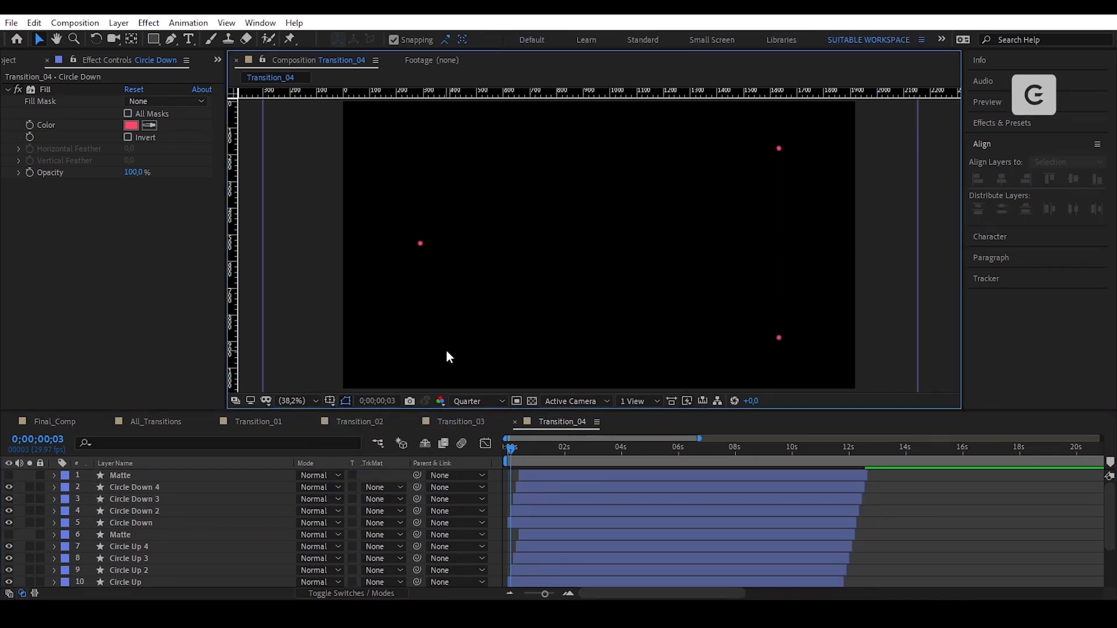
{"action": "left_click", "coordinate": [330, 401]}
{"action": "left_click", "coordinate": [360, 480]}
{"action": "left_click", "coordinate": [330, 401]}
{"action": "left_click", "coordinate": [361, 463]}
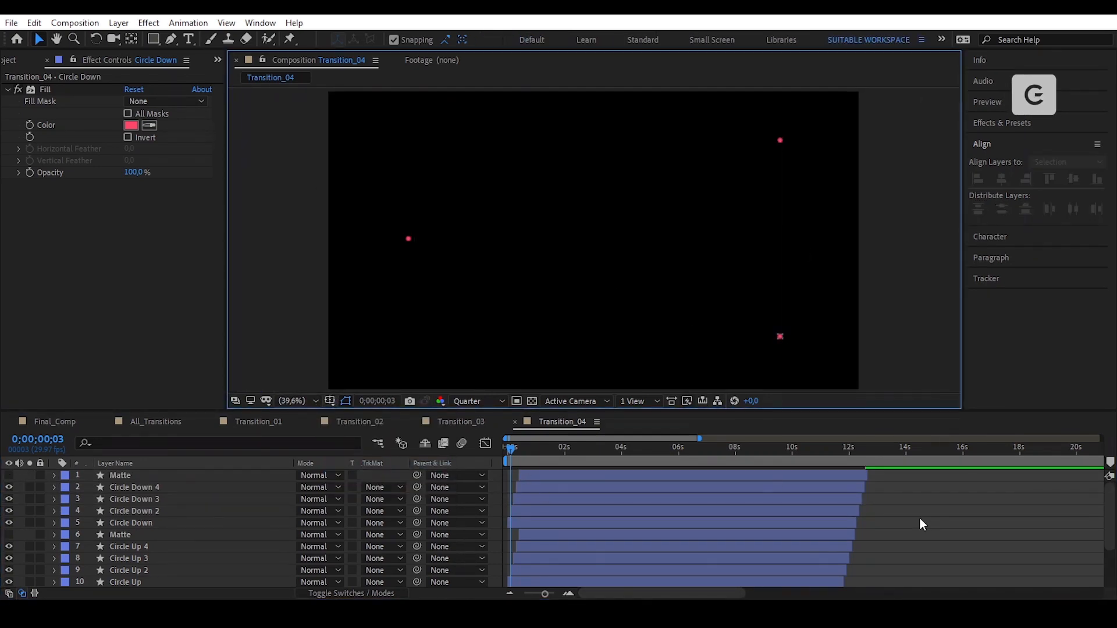
Move to 0;00;03;28 and bring the Matte and four Circle Middle layers to the top of the Transition_04 layer stack
{"action": "left_click_drag", "start_coordinate": [513, 448], "coordinate": [592, 455]}
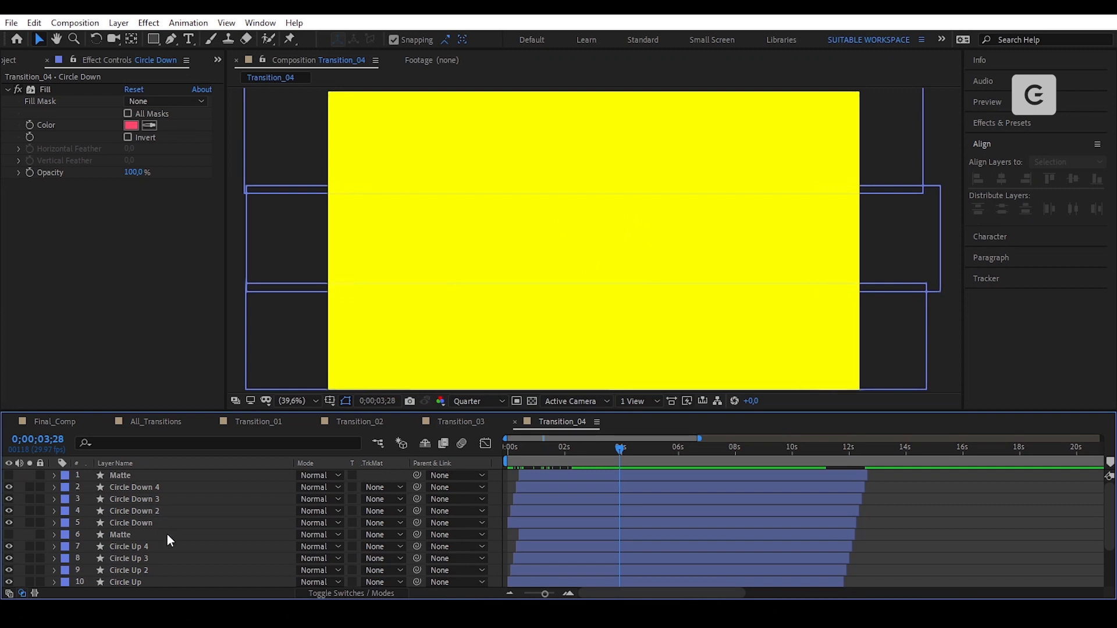
{"action": "scroll", "coordinate": [167, 534], "scroll_direction": "down", "scroll_amount": 3}
{"action": "left_click", "coordinate": [147, 534]}
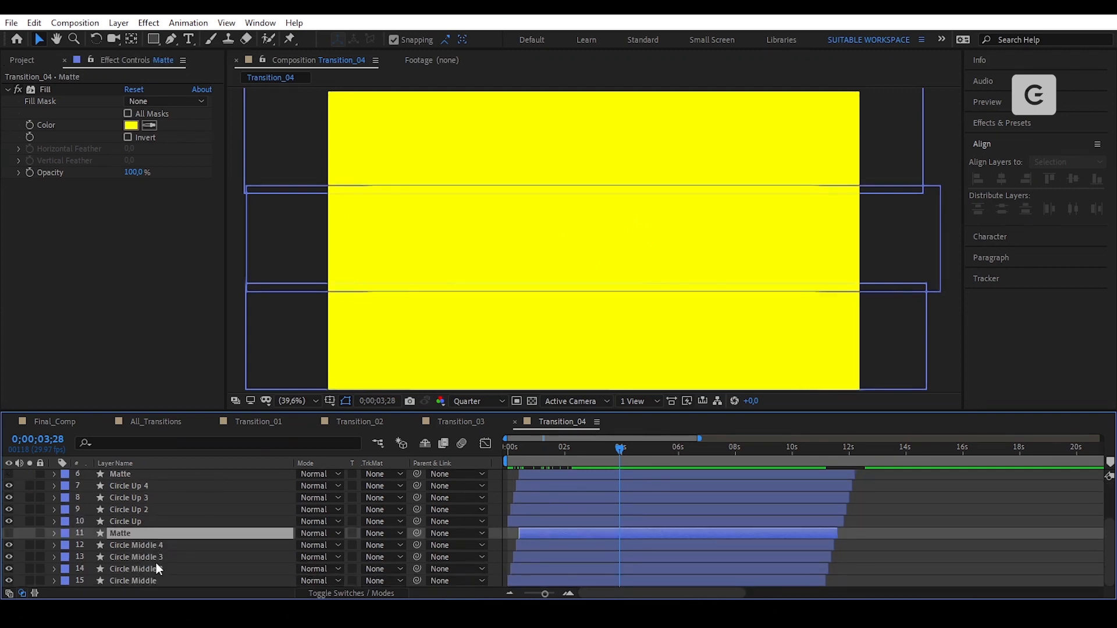
{"action": "left_click", "coordinate": [157, 578], "text": "shift"}
{"action": "left_click_drag", "start_coordinate": [160, 532], "coordinate": [169, 473]}
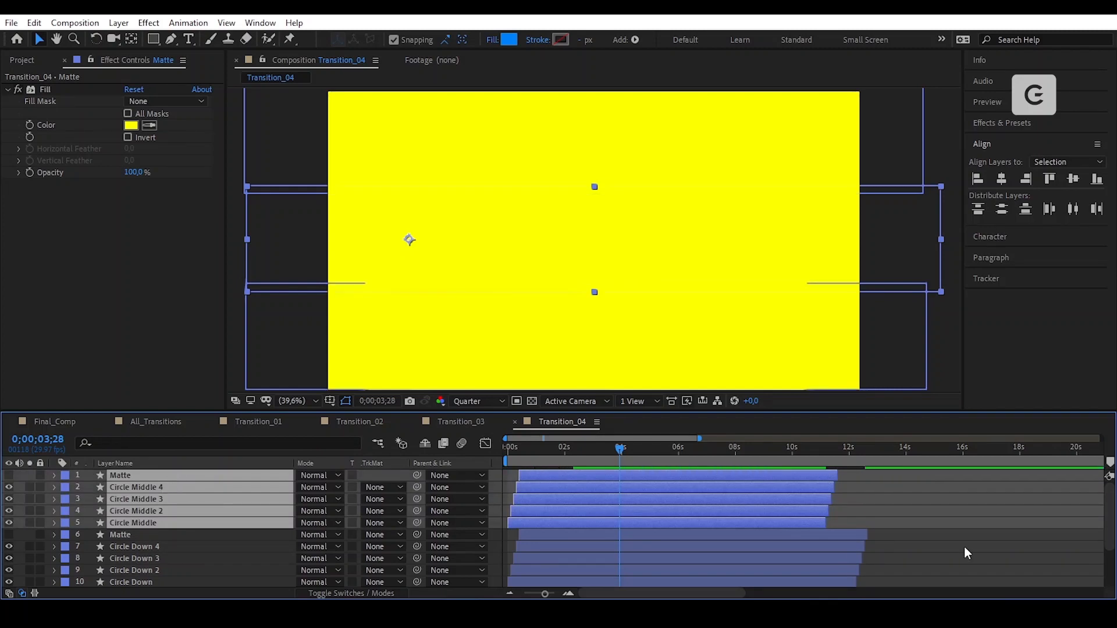
{"action": "left_click", "coordinate": [932, 508]}
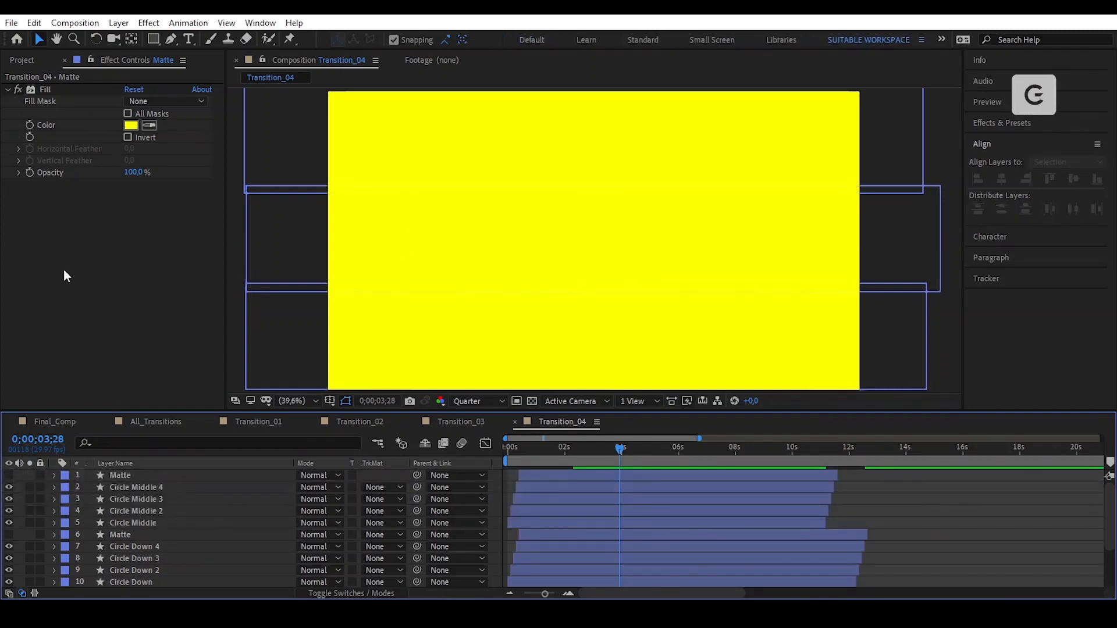
Add AdobeStock_518288258.jpeg as the topmost layer of Transition_04 and fit it to the composition width
{"action": "left_click", "coordinate": [33, 60]}
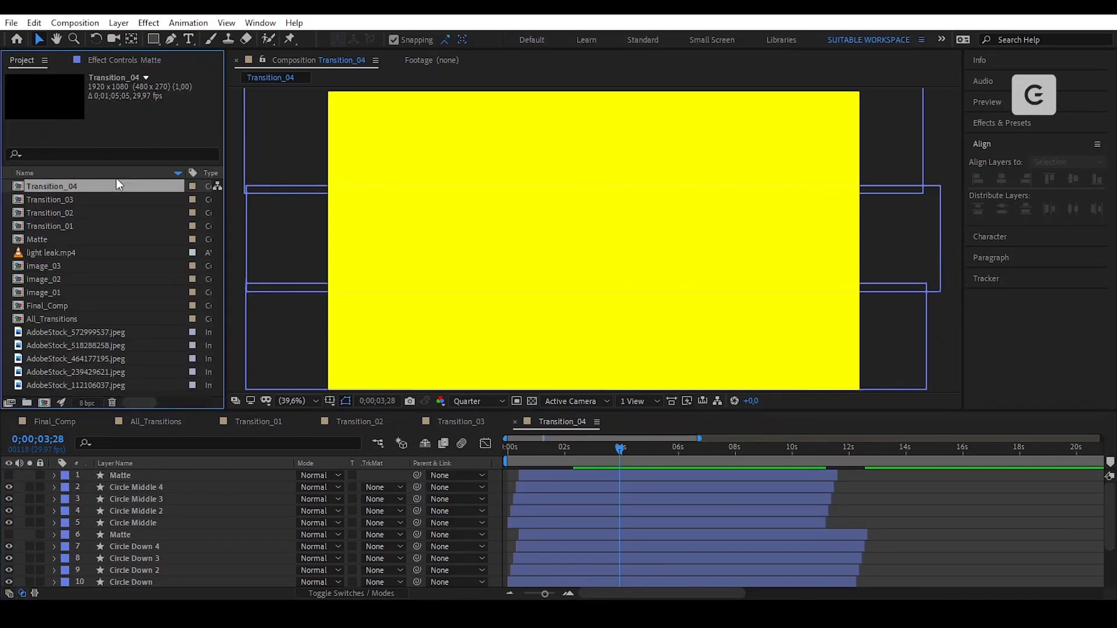
{"action": "left_click", "coordinate": [58, 346]}
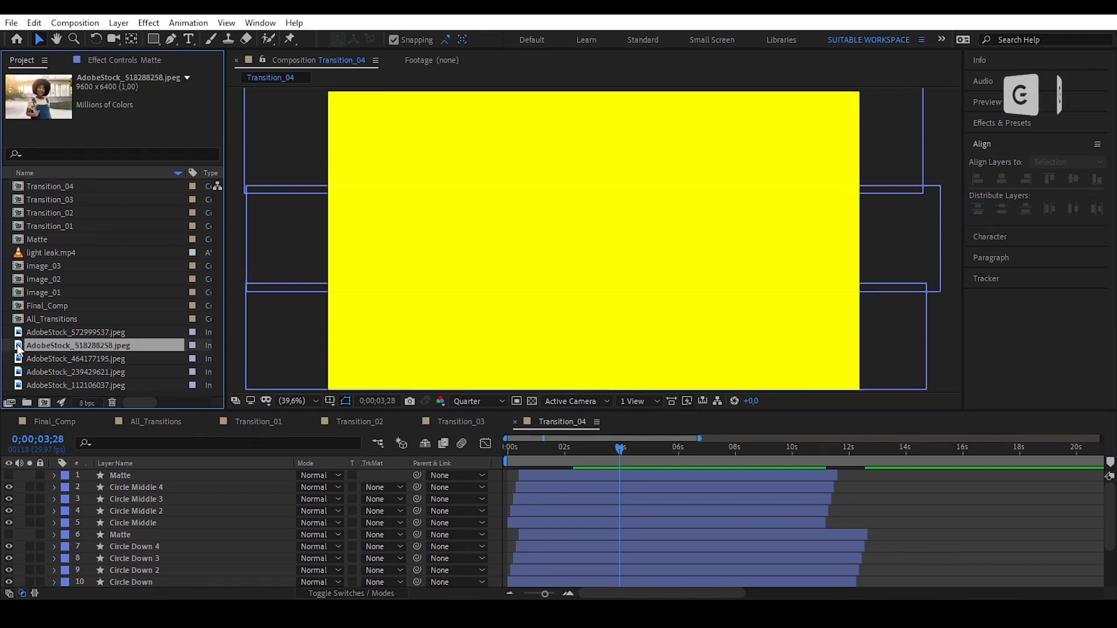
{"action": "left_click_drag", "start_coordinate": [17, 349], "coordinate": [149, 475]}
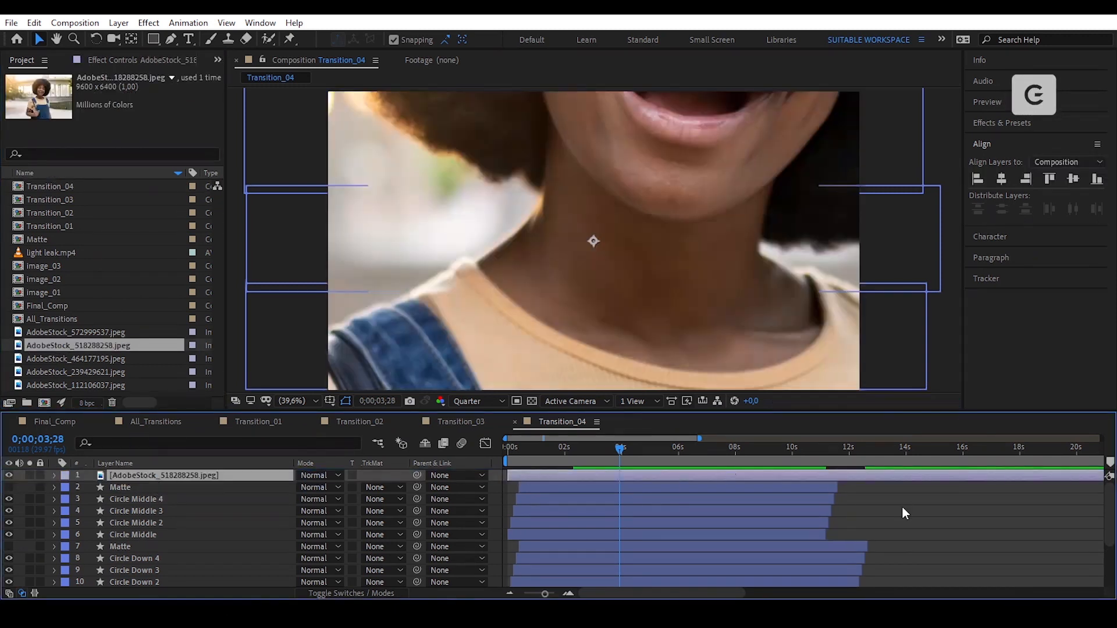
{"action": "right_click", "coordinate": [631, 120]}
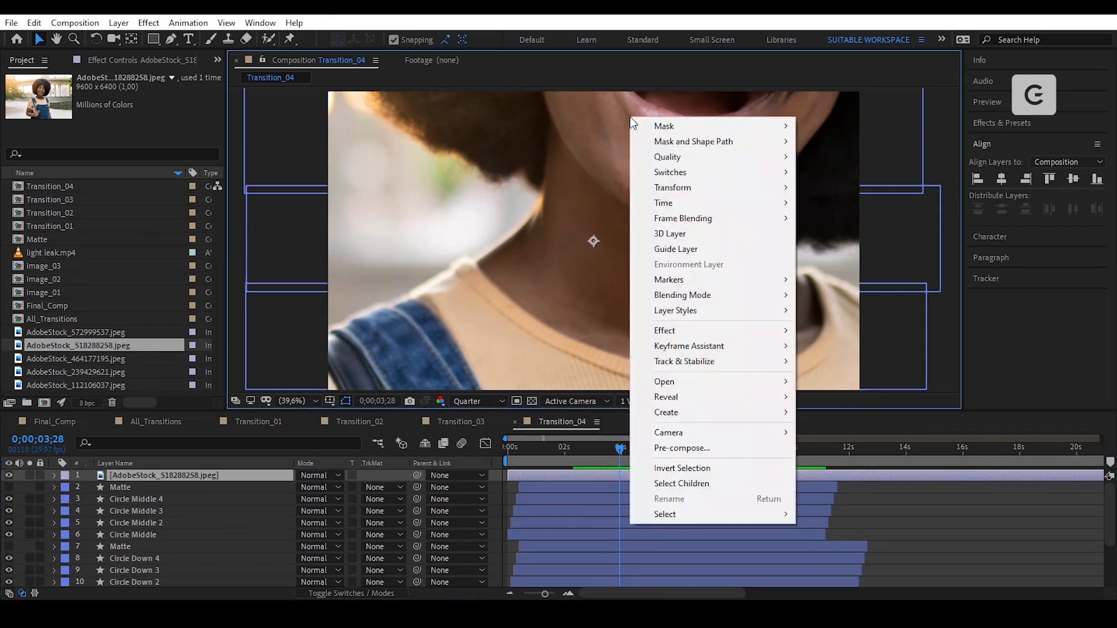
{"action": "mouse_move", "coordinate": [698, 187]}
{"action": "left_click", "coordinate": [831, 369]}
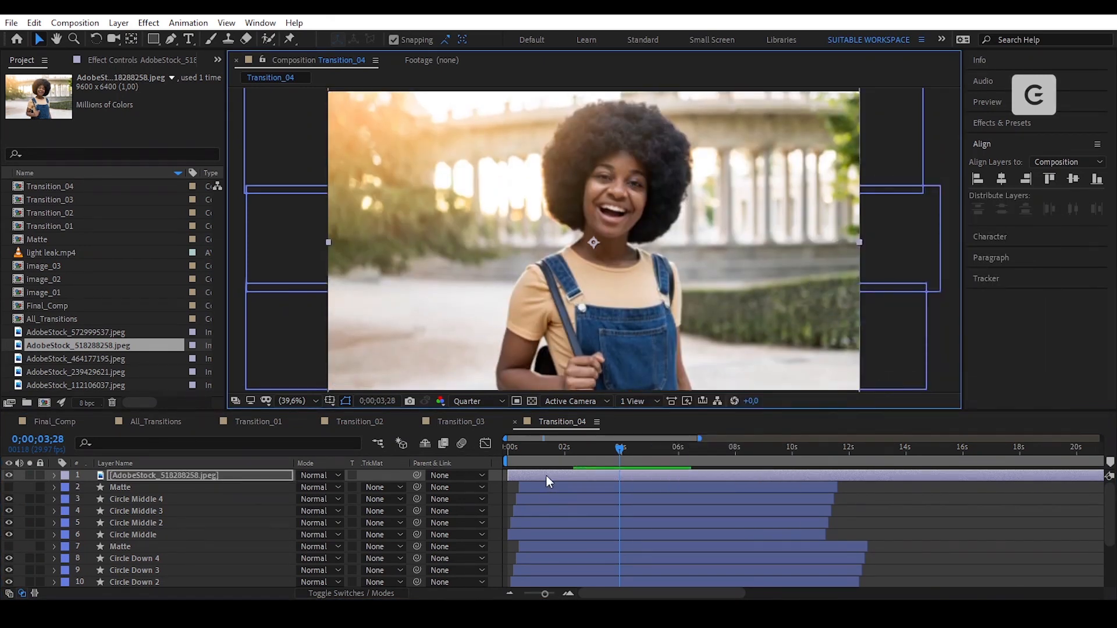
Pre-compose the AdobeStock_518288258.jpeg layer as image_04, moving all attributes into the new composition
{"action": "left_click", "coordinate": [120, 23]}
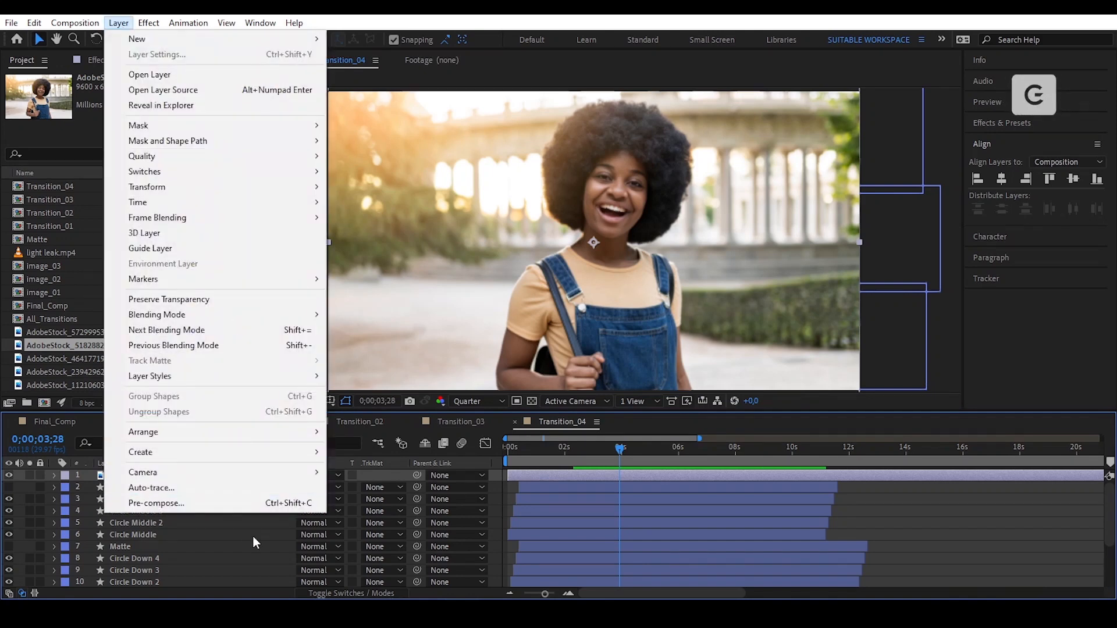
{"action": "left_click", "coordinate": [271, 505]}
{"action": "type", "text": "image_04"}
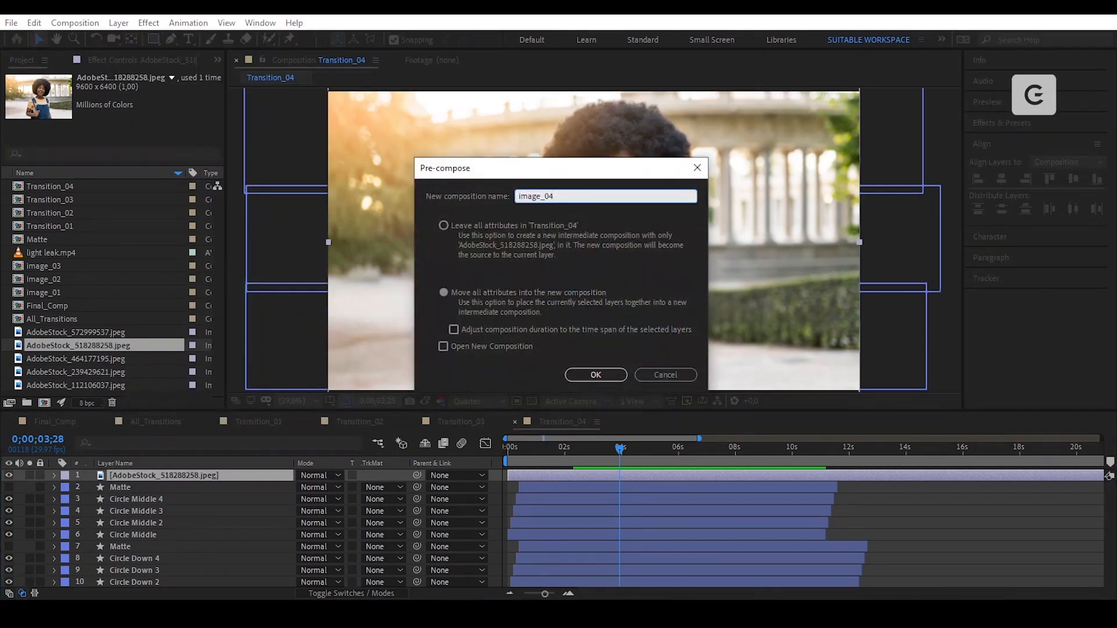
{"action": "key", "text": "Return"}
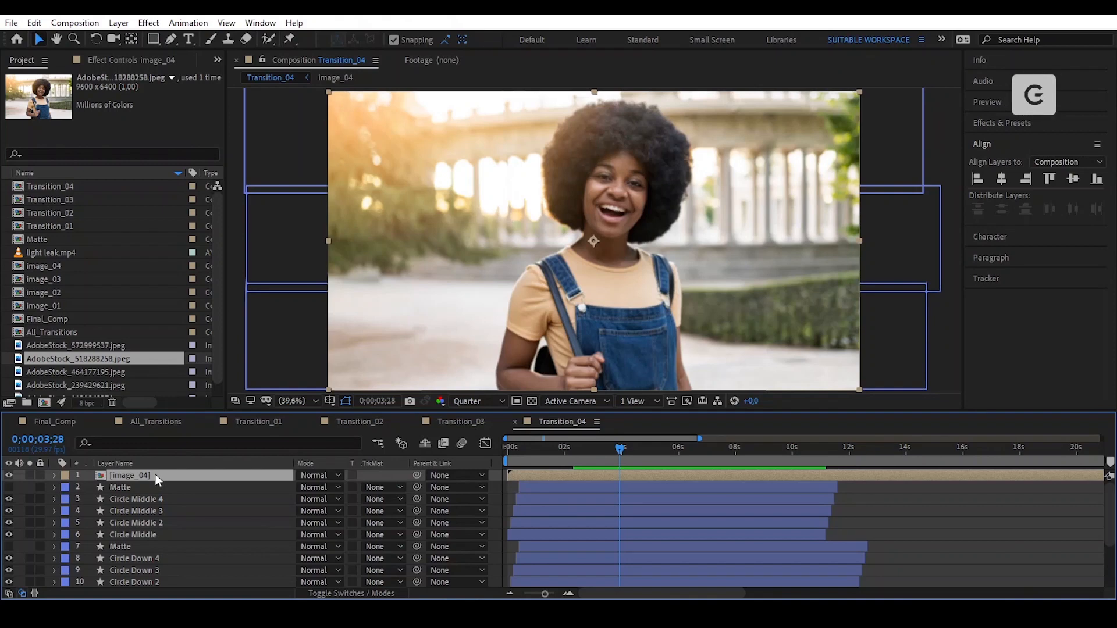
Duplicate image_04 twice, place one copy directly beneath each of the three Matte layers, and unhide the Mattes
{"action": "key", "text": "ctrl+d"}
{"action": "key", "text": "ctrl+d"}
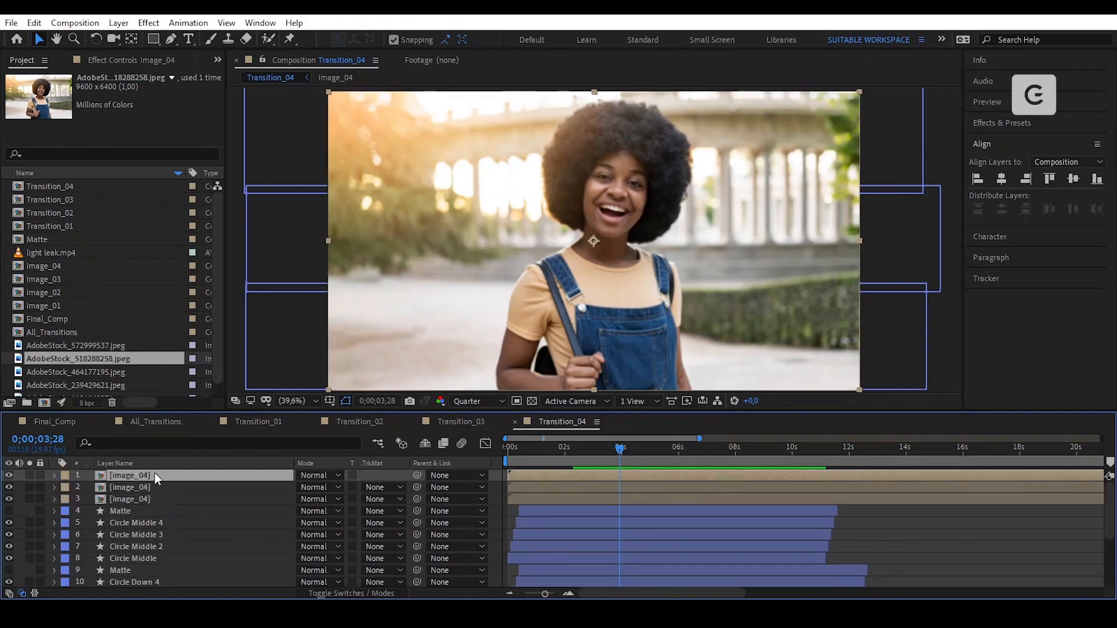
{"action": "left_click_drag", "start_coordinate": [155, 475], "coordinate": [144, 517]}
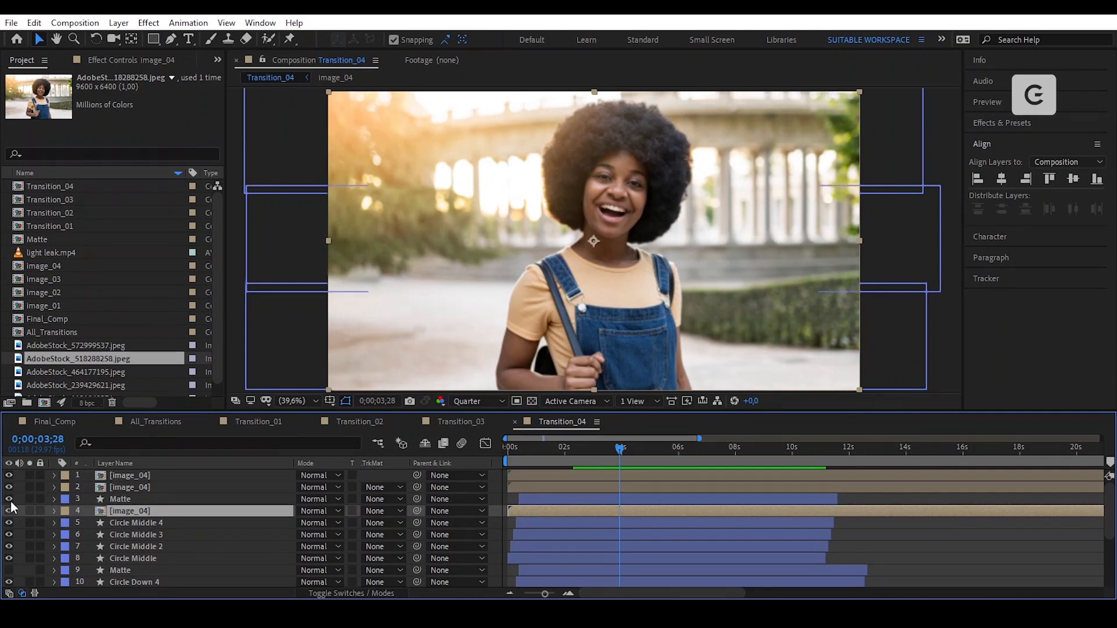
{"action": "left_click_drag", "start_coordinate": [151, 473], "coordinate": [150, 574]}
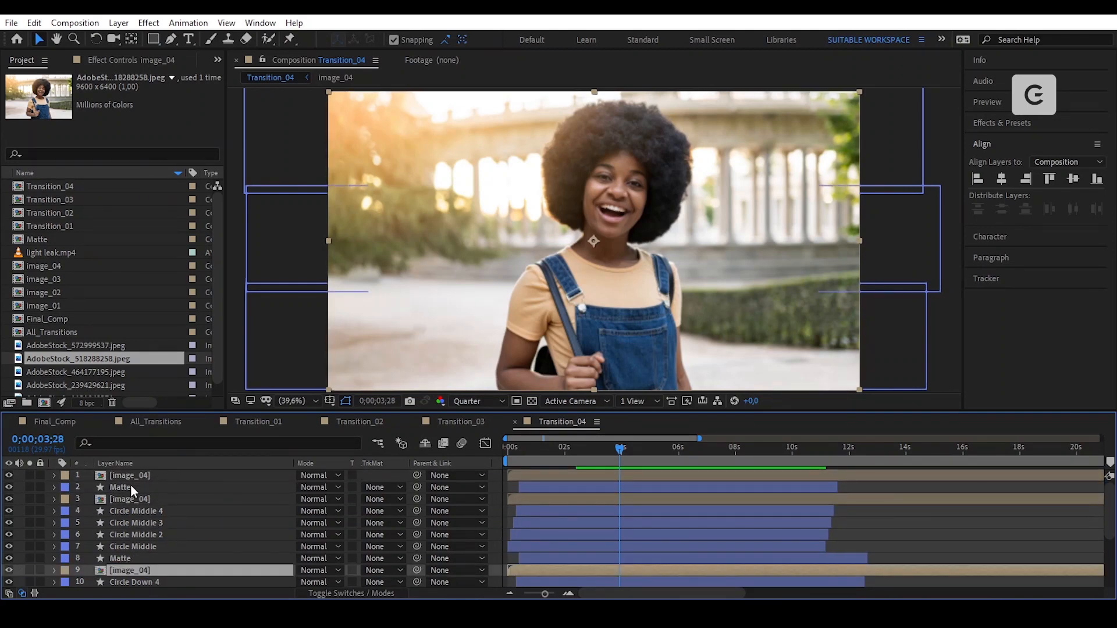
{"action": "left_click_drag", "start_coordinate": [131, 477], "coordinate": [154, 558]}
{"action": "left_click", "coordinate": [10, 521]}
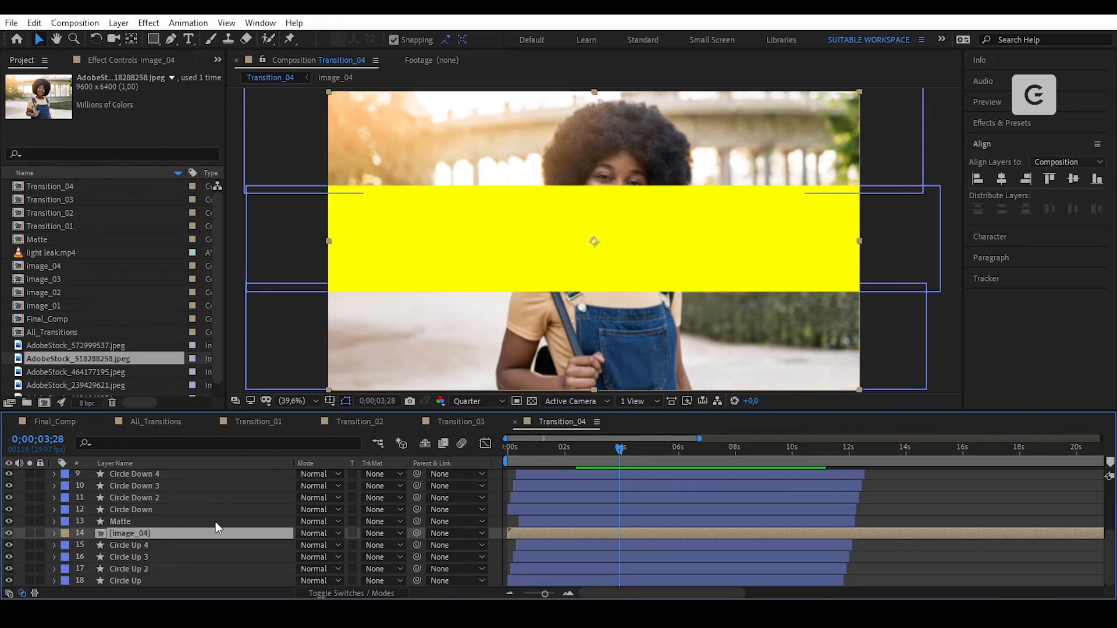
Set an Alpha track matte on all three image_04 layers so each uses the Matte directly above it
{"action": "scroll", "coordinate": [215, 521], "scroll_direction": "up", "scroll_amount": 4}
{"action": "left_click", "coordinate": [150, 557]}
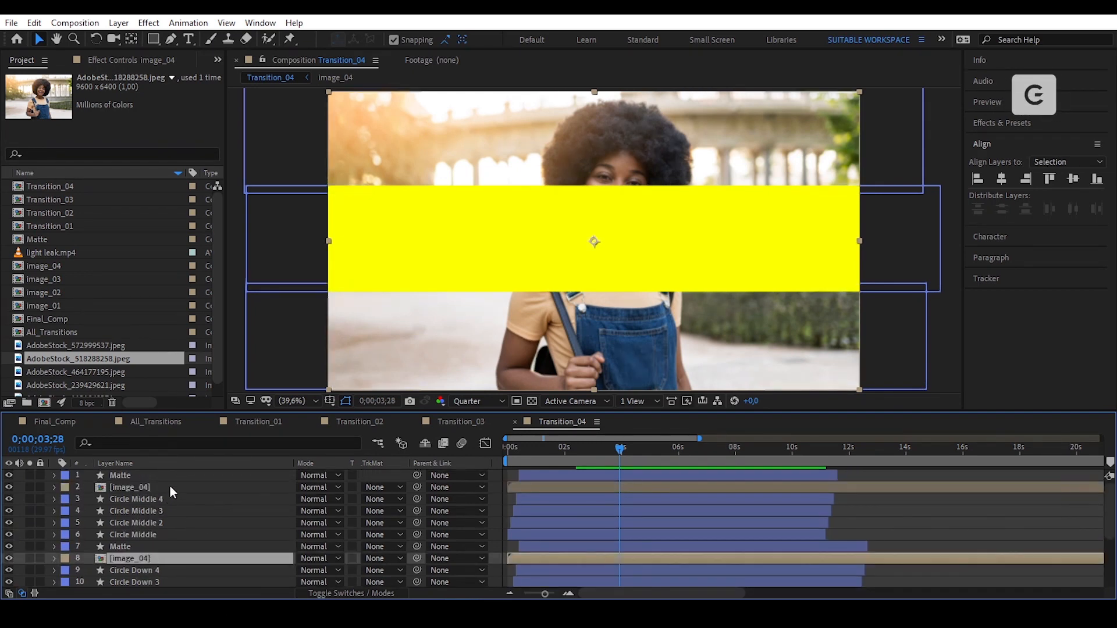
{"action": "left_click", "coordinate": [170, 486], "text": "ctrl"}
{"action": "left_click", "coordinate": [375, 488]}
{"action": "left_click", "coordinate": [421, 523]}
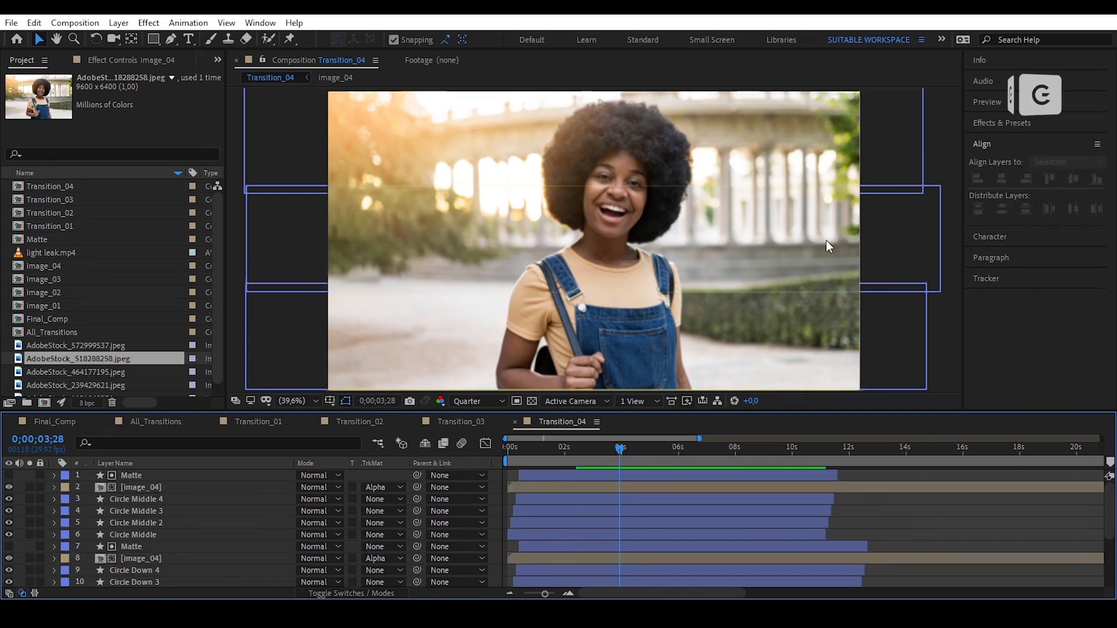
Check the seams between the image strips, reveal the topmost Matte's Scale property, and move to its second keyframe at 0;00;01;12
{"action": "left_click_drag", "start_coordinate": [607, 463], "coordinate": [592, 490]}
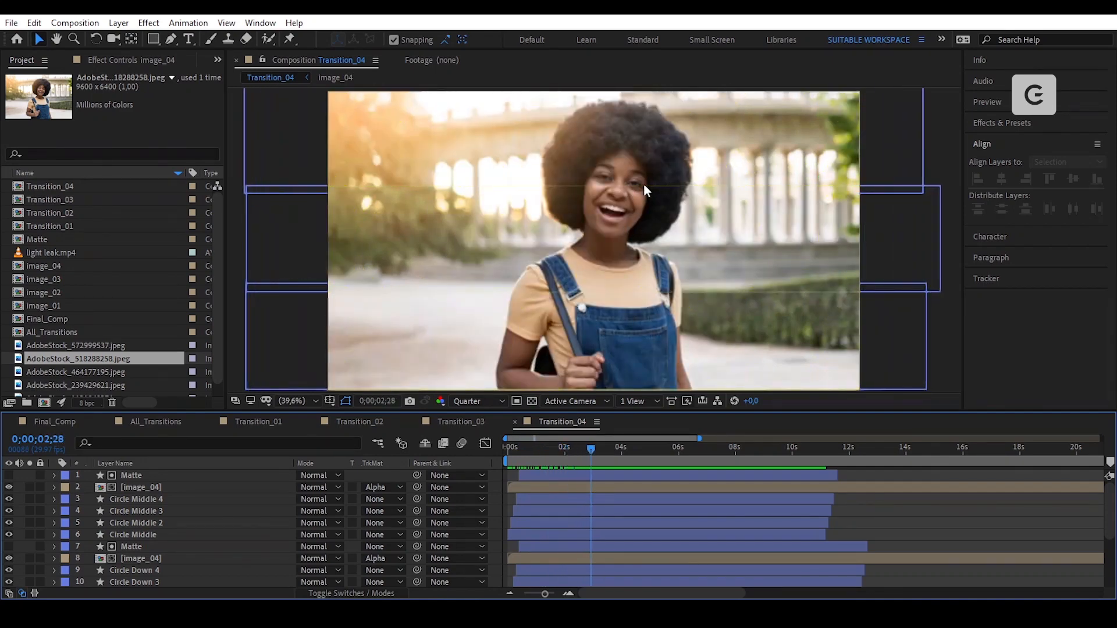
{"action": "key", "text": "slash"}
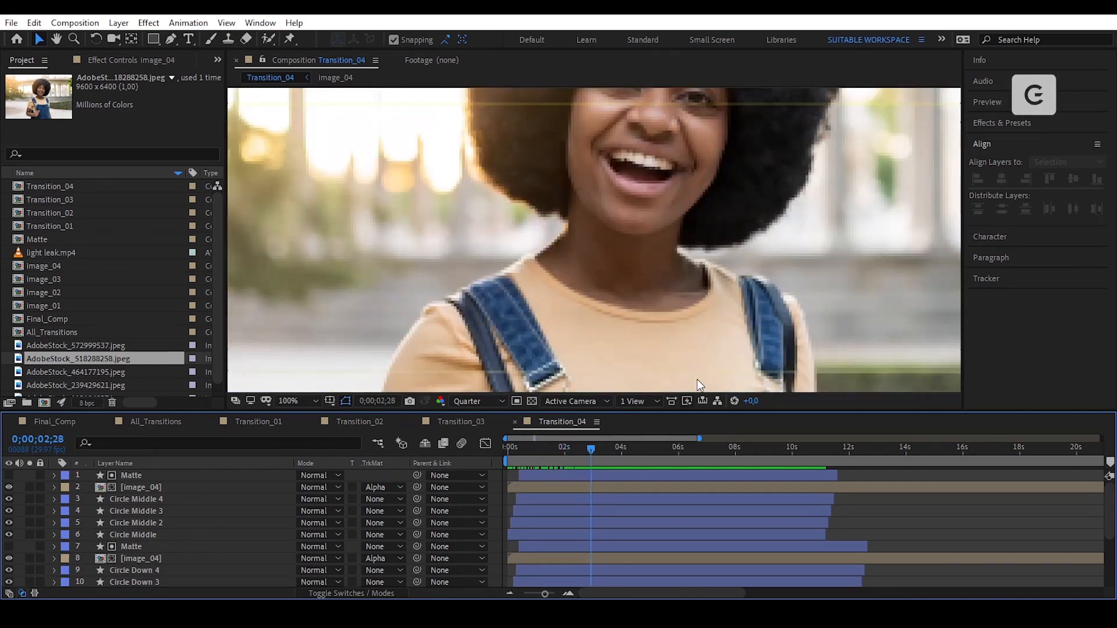
{"action": "left_click", "coordinate": [305, 399]}
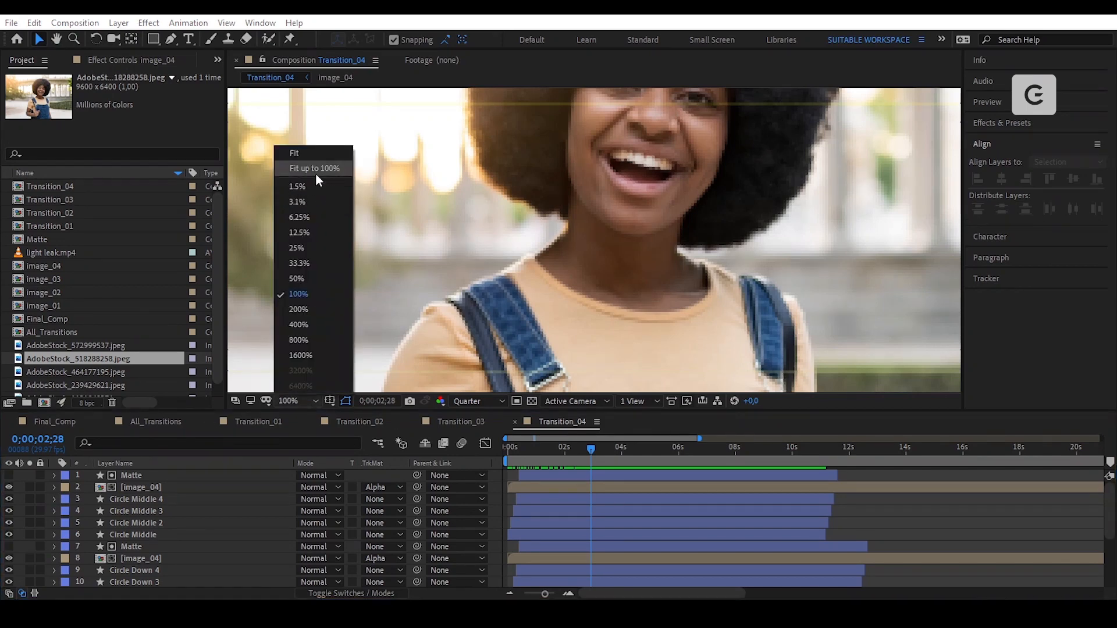
{"action": "left_click", "coordinate": [315, 173]}
{"action": "left_click", "coordinate": [649, 474]}
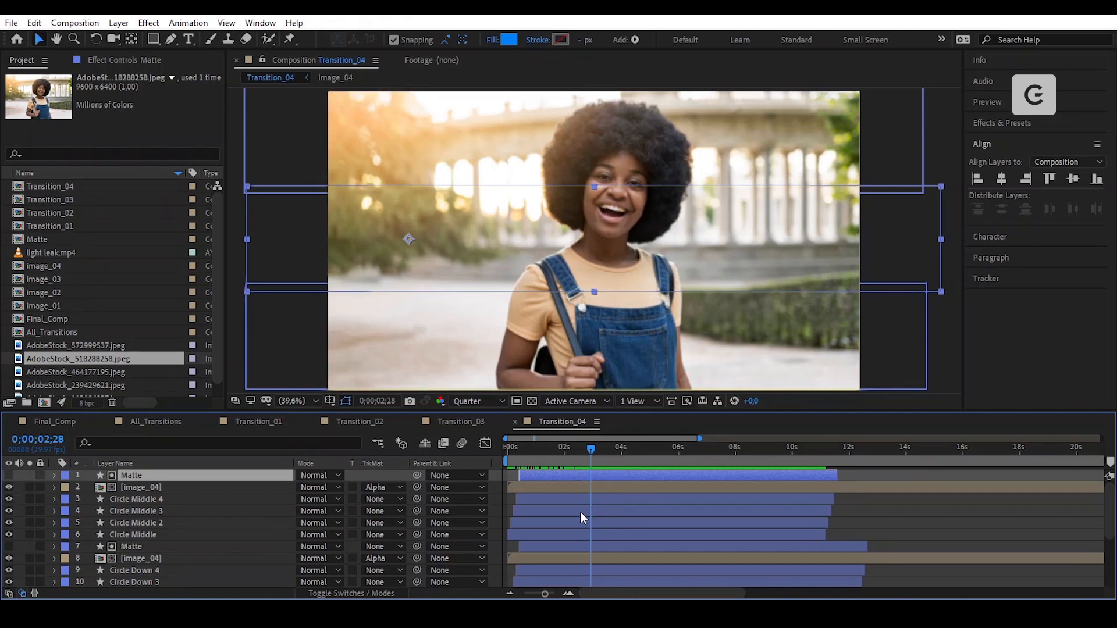
{"action": "key", "text": "s"}
{"action": "left_click_drag", "start_coordinate": [574, 453], "coordinate": [549, 449]}
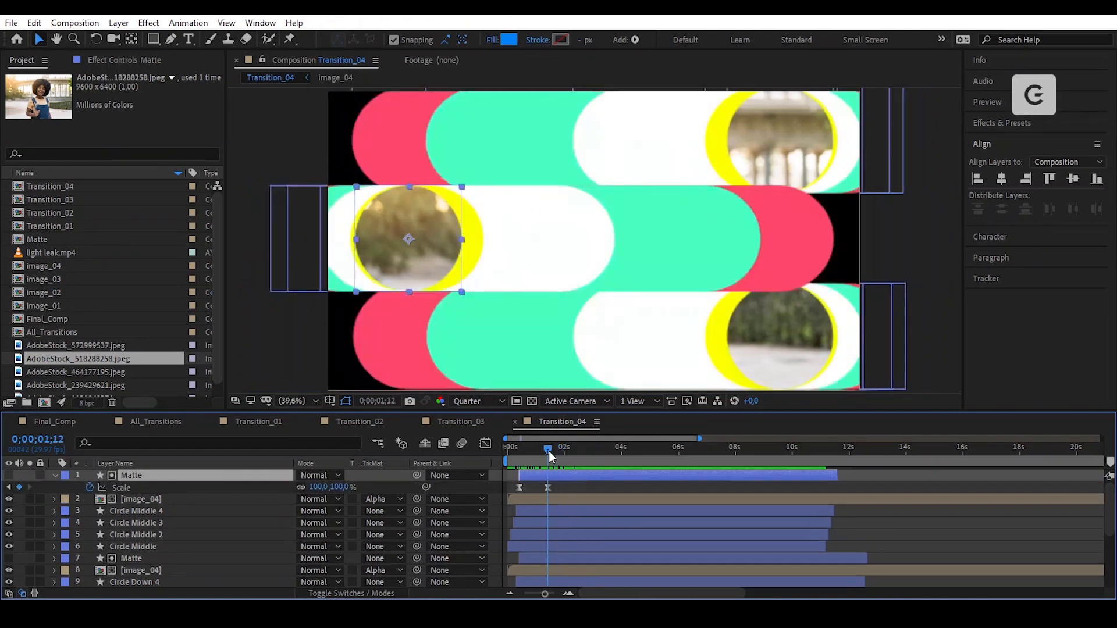
Unlink the topmost Matte's scale proportions and stretch its height to 102.1% at the 0;00;01;12 keyframe, keeping the width at 100%
{"action": "left_click", "coordinate": [301, 488]}
{"action": "scroll", "coordinate": [408, 185], "scroll_direction": "up", "scroll_amount": 2}
{"action": "left_click_drag", "start_coordinate": [411, 202], "coordinate": [761, 249]}
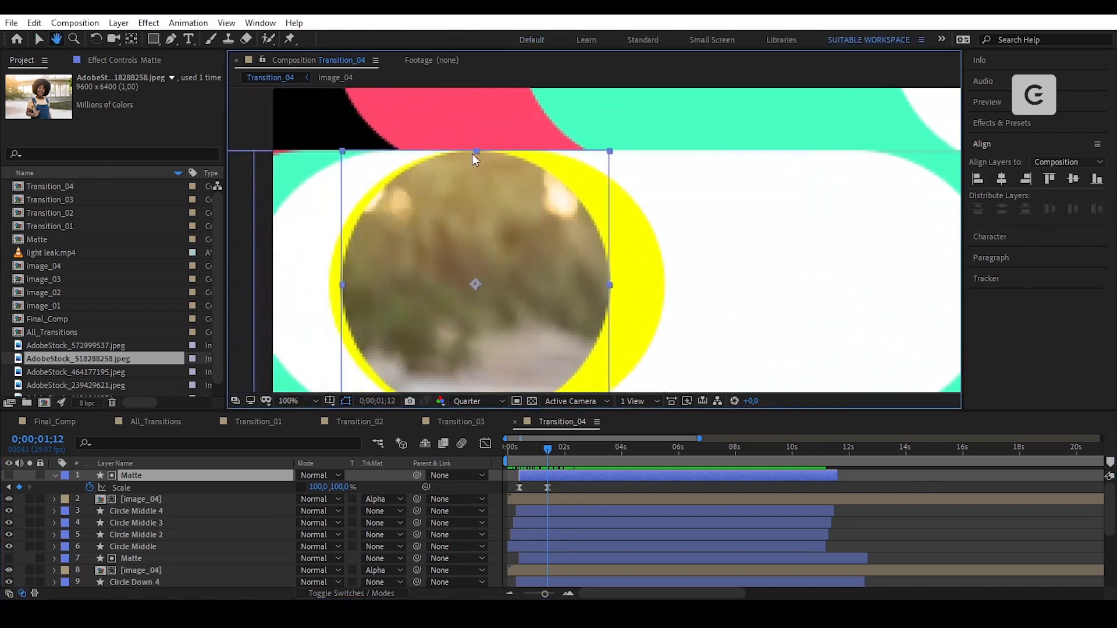
{"action": "left_click_drag", "start_coordinate": [505, 234], "coordinate": [512, 189]}
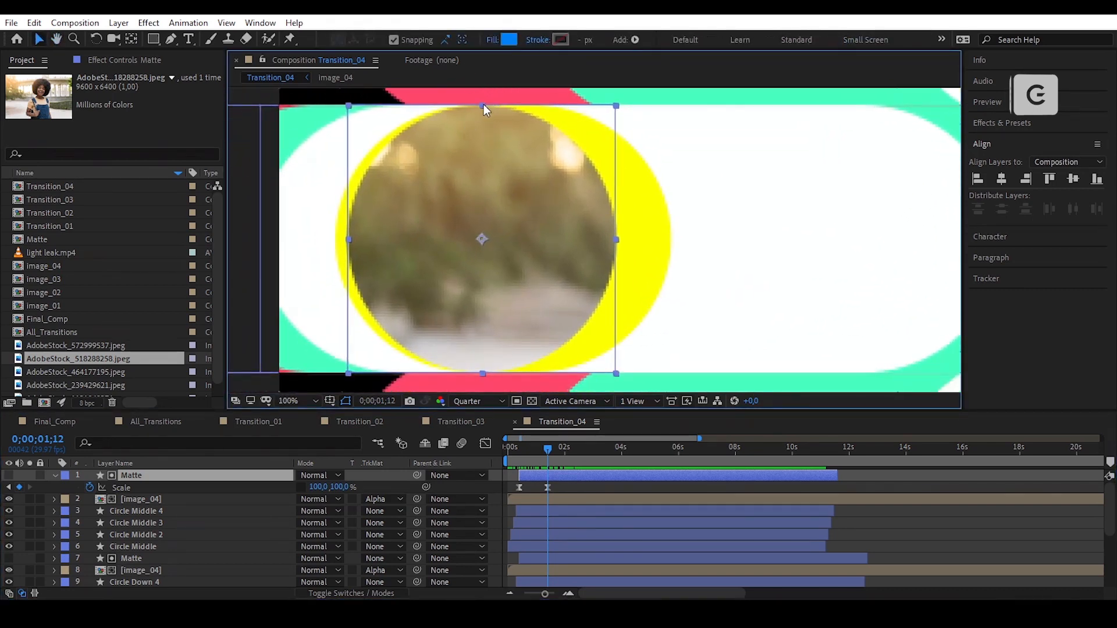
{"action": "left_click_drag", "start_coordinate": [483, 102], "coordinate": [485, 99]}
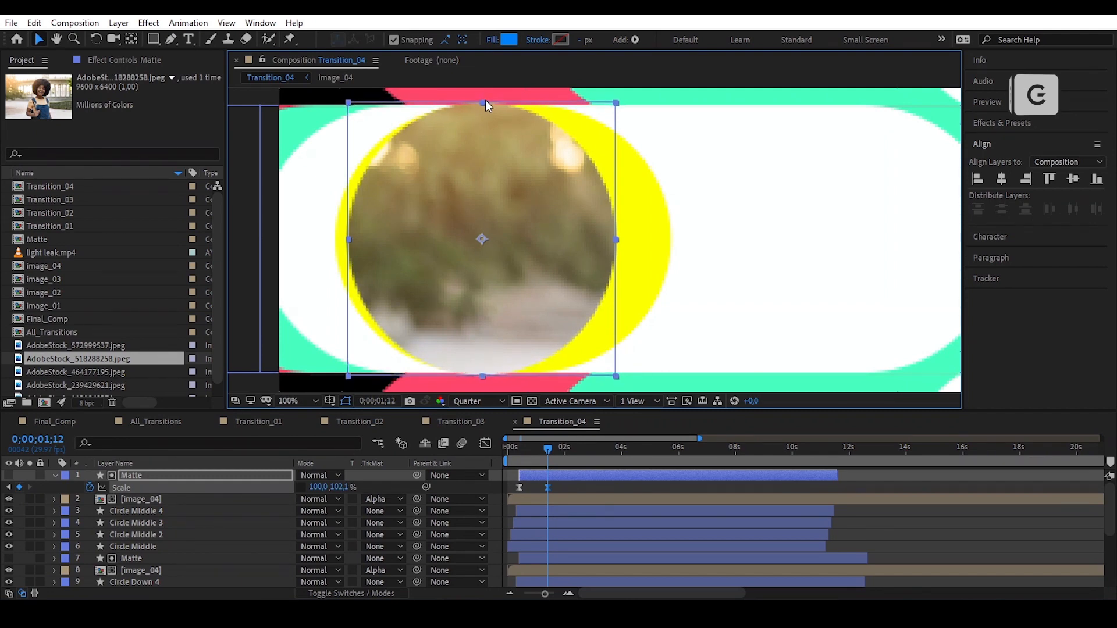
{"action": "left_click", "coordinate": [310, 397]}
{"action": "left_click", "coordinate": [314, 169]}
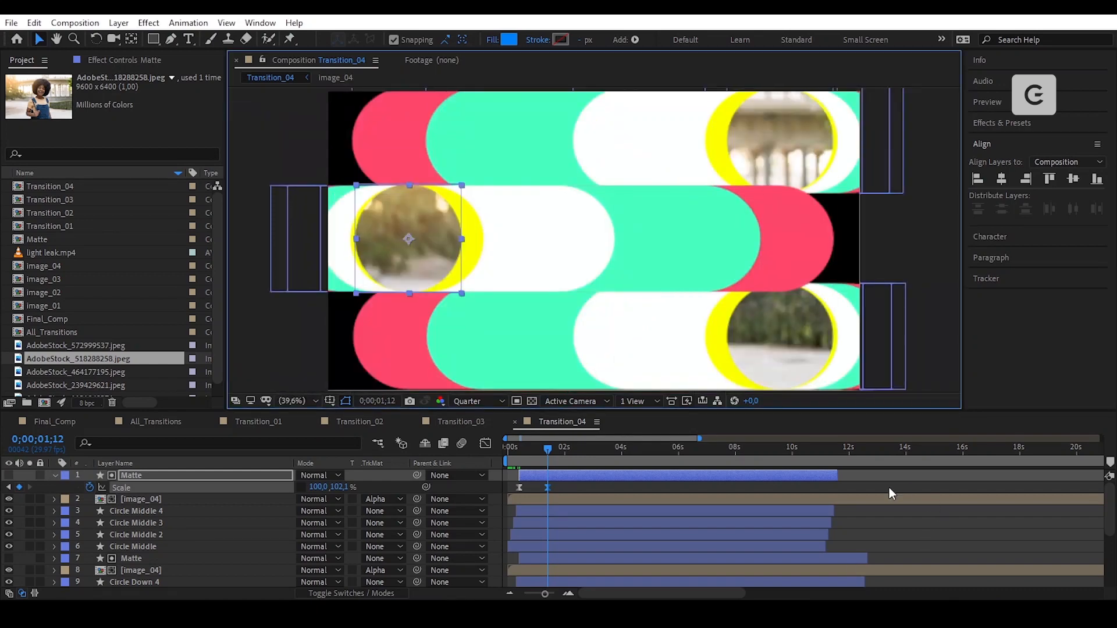
{"action": "key", "text": "u"}
{"action": "key", "text": "u"}
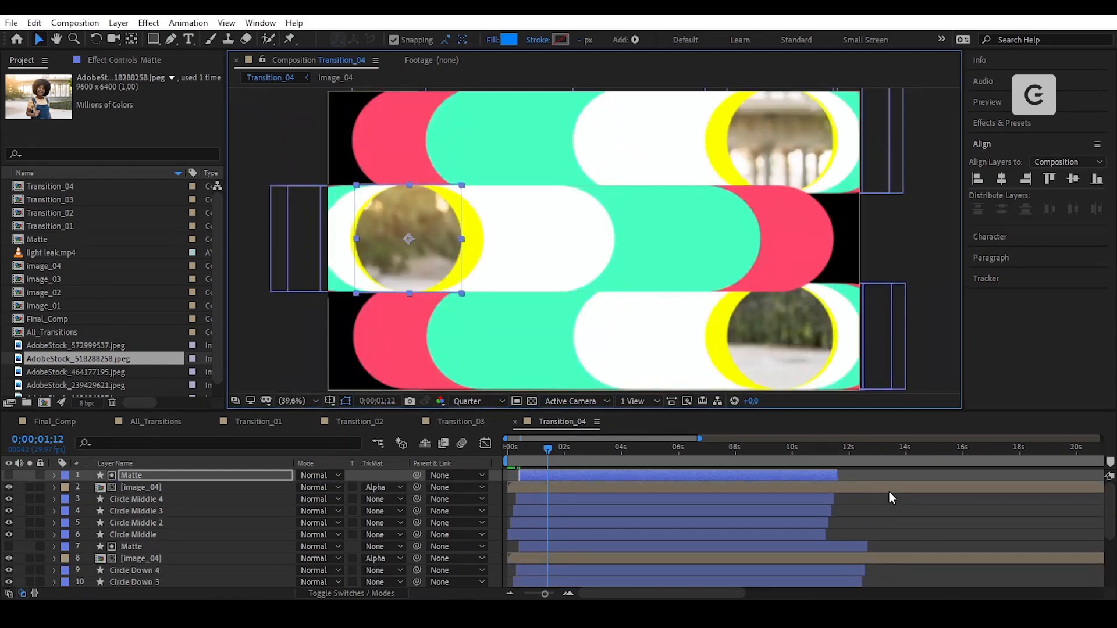
{"action": "left_click", "coordinate": [901, 523]}
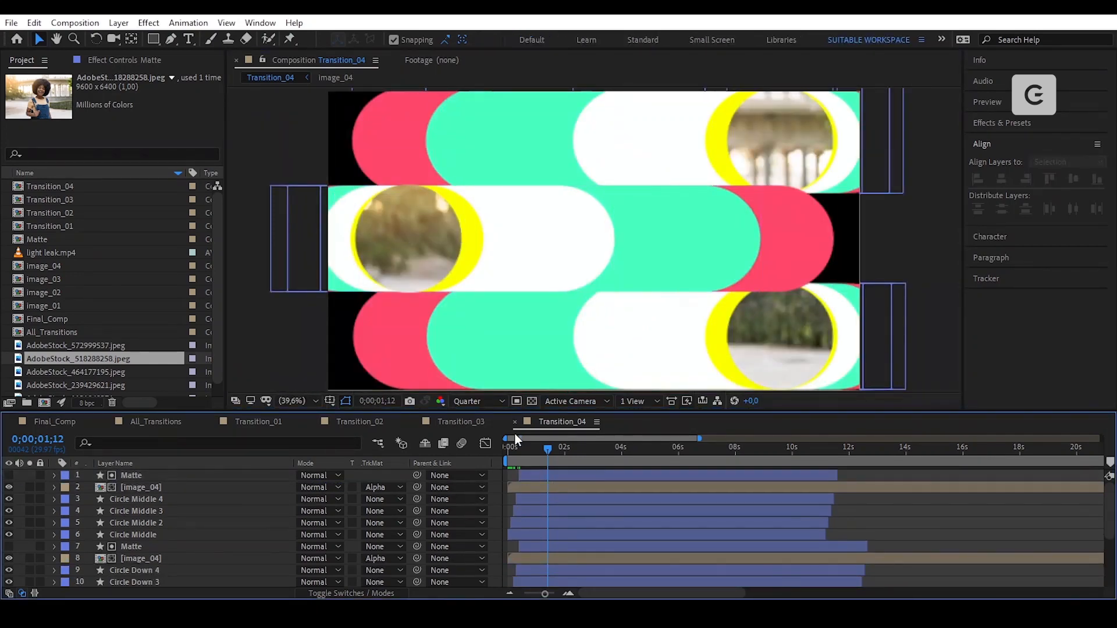
Examine the seams between the masked image strips at 0;00;03;01 in a magnified composition view
{"action": "left_click_drag", "start_coordinate": [545, 445], "coordinate": [592, 456]}
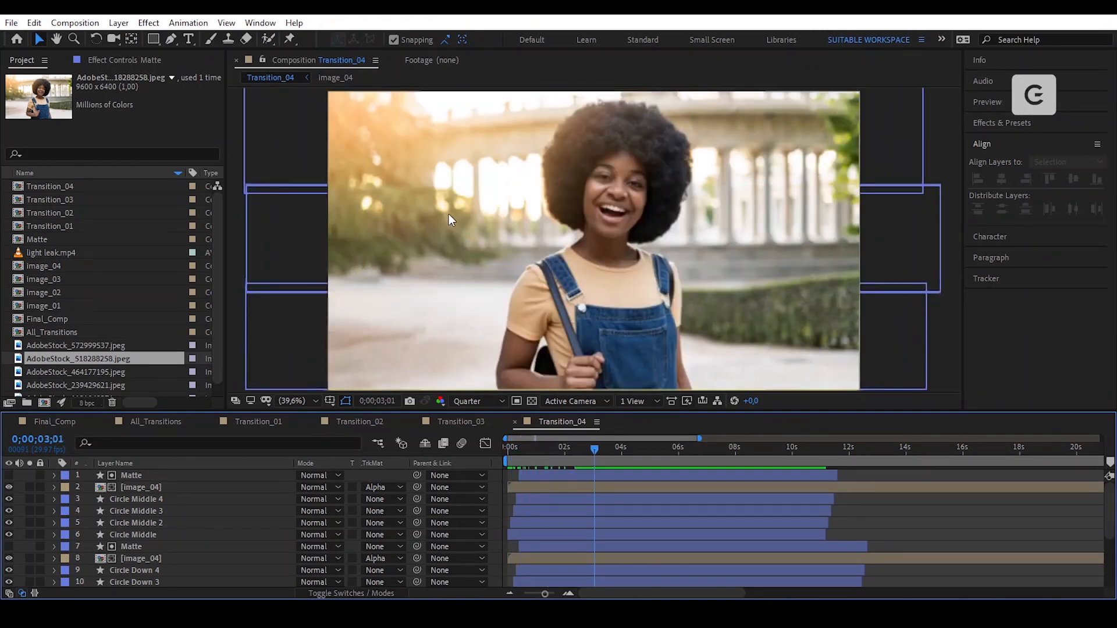
{"action": "key", "text": "slash"}
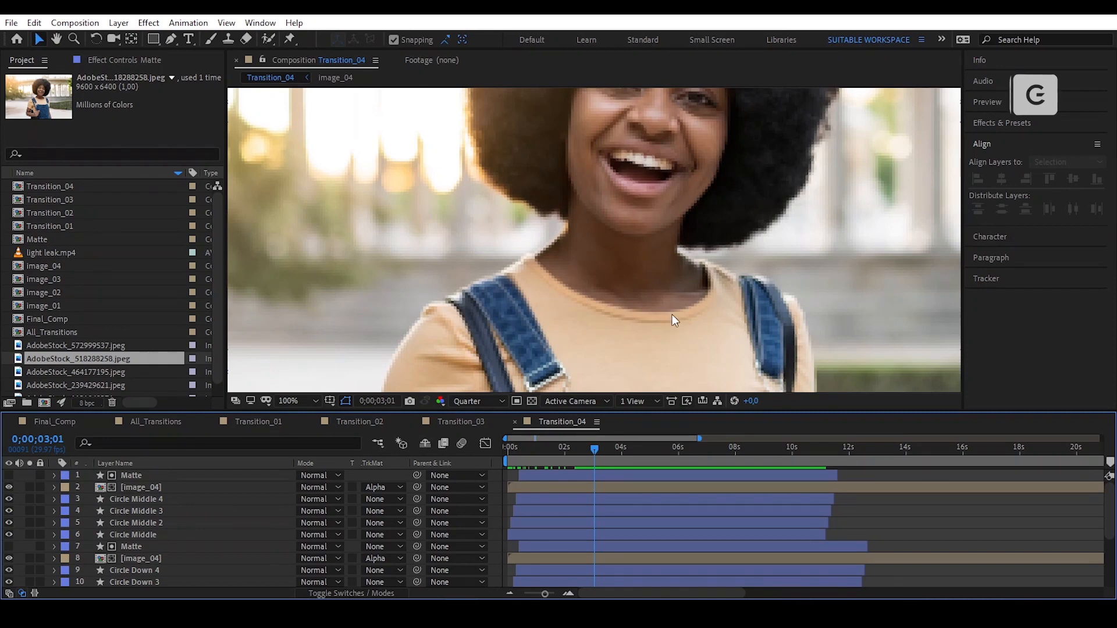
{"action": "key", "text": "comma"}
{"action": "key", "text": "comma"}
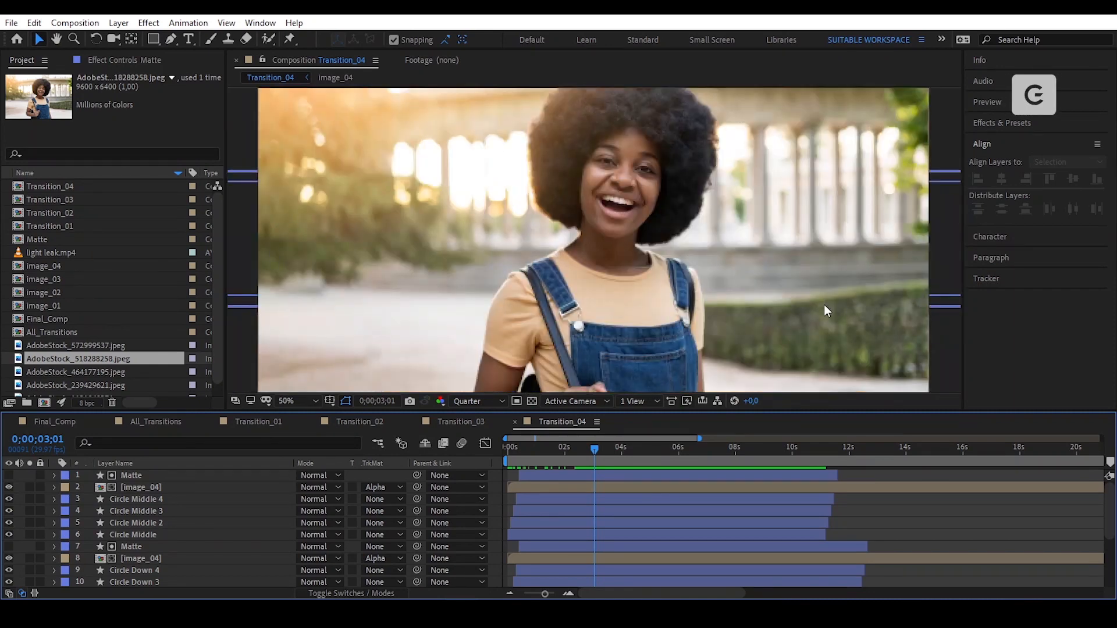
{"action": "left_click", "coordinate": [292, 401]}
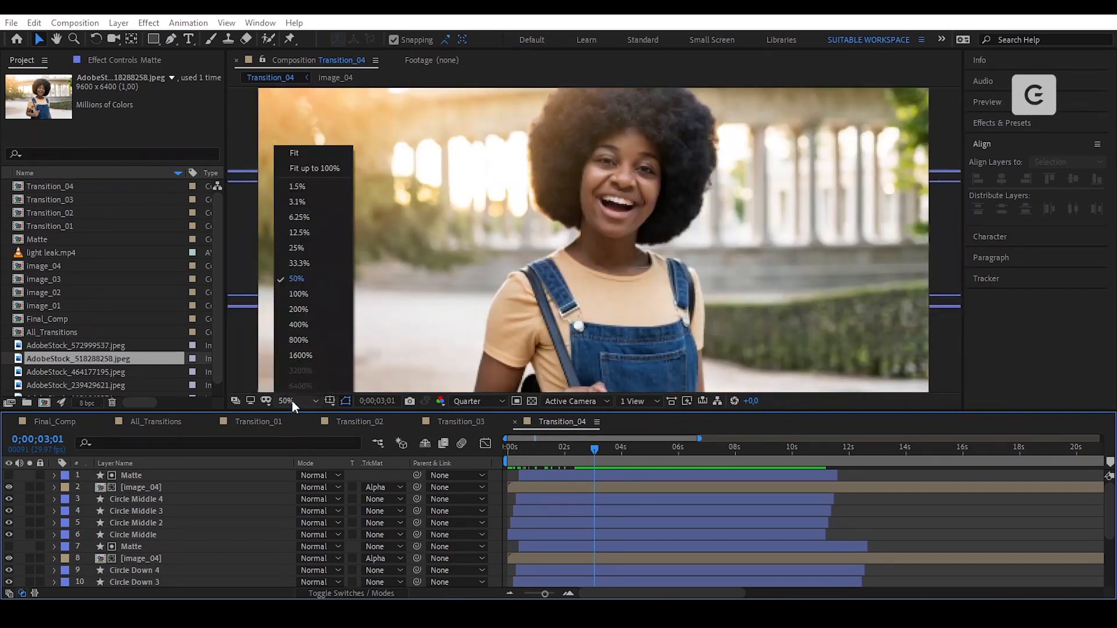
{"action": "left_click", "coordinate": [338, 178]}
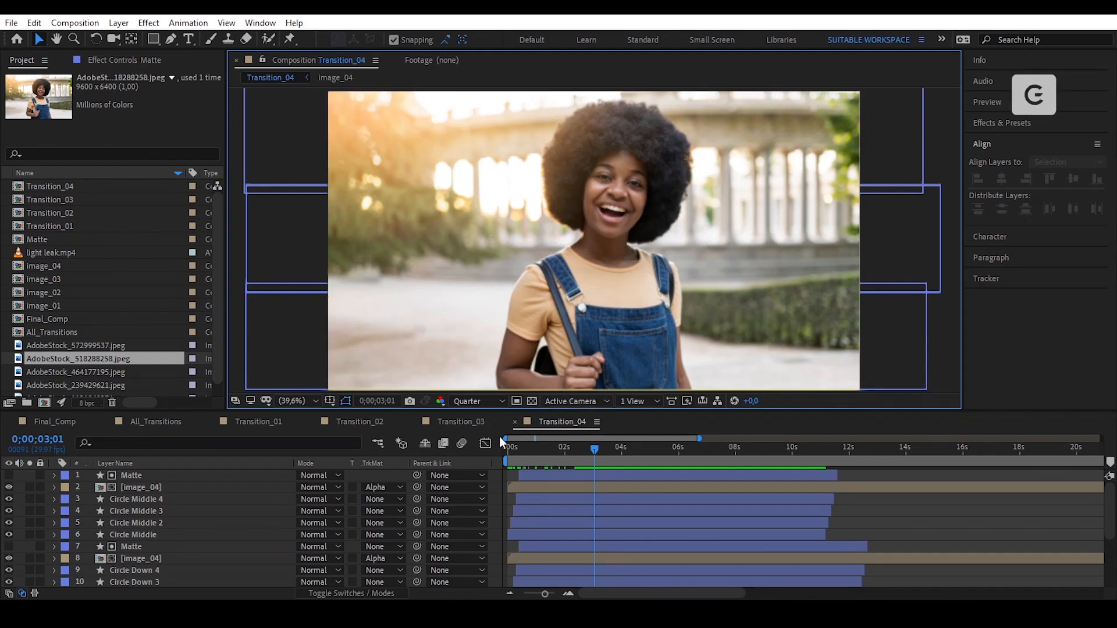
Add Transition_04 as the top layer of All_Transitions, start it at about 7 s, and preview it at 0;00;09;06 with the view fitted
{"action": "left_click", "coordinate": [165, 424]}
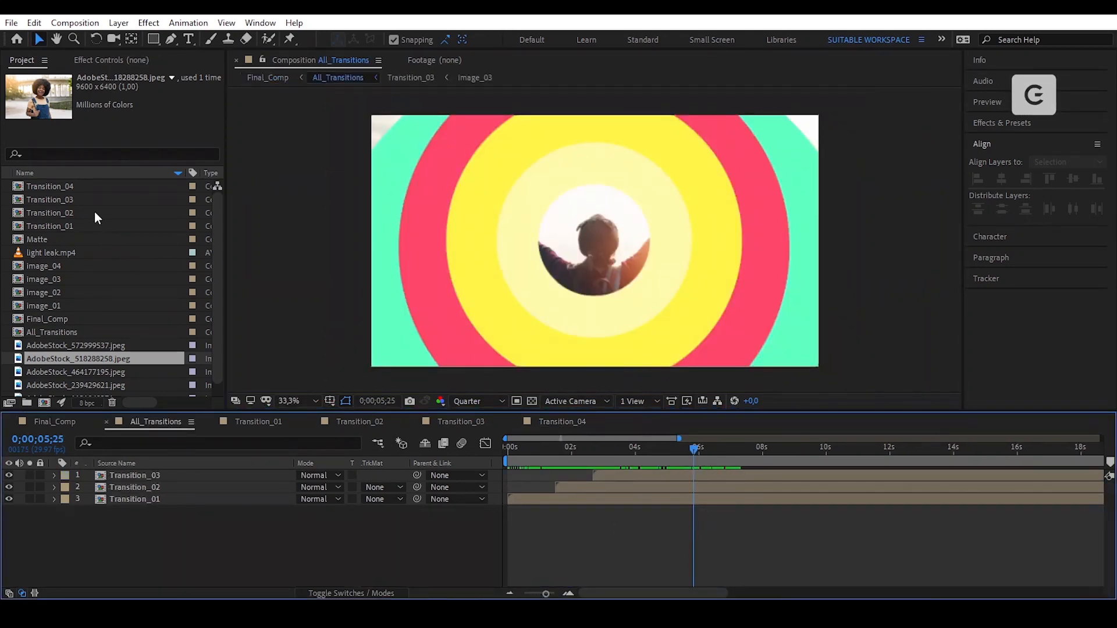
{"action": "left_click", "coordinate": [71, 187]}
{"action": "left_click_drag", "start_coordinate": [23, 192], "coordinate": [212, 478]}
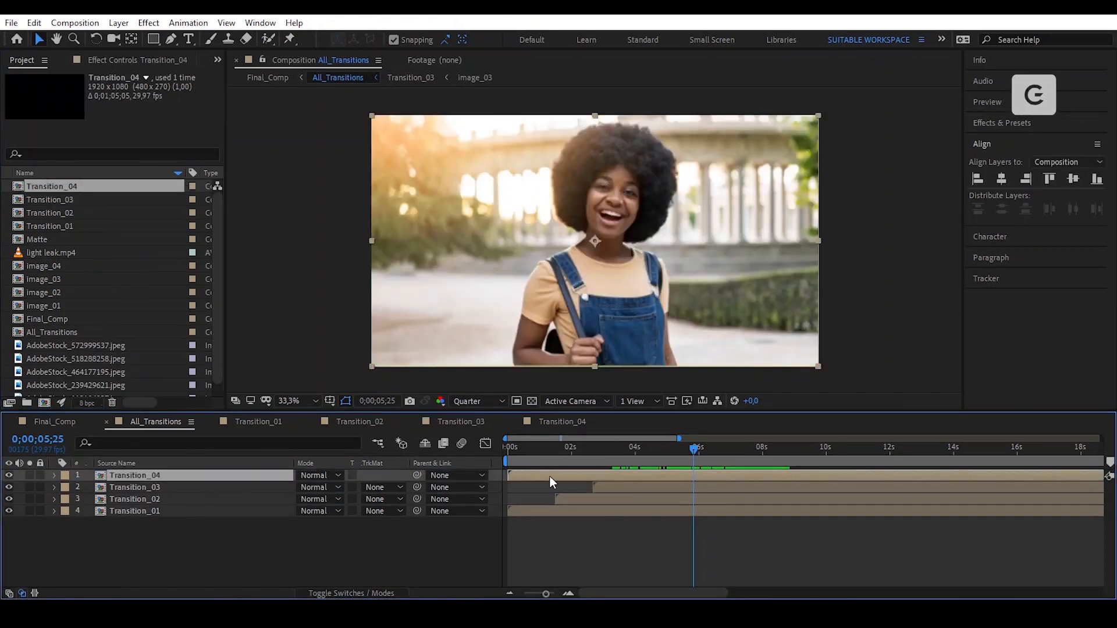
{"action": "left_click_drag", "start_coordinate": [651, 485], "coordinate": [784, 486]}
{"action": "left_click_drag", "start_coordinate": [697, 449], "coordinate": [801, 463]}
{"action": "left_click", "coordinate": [306, 401]}
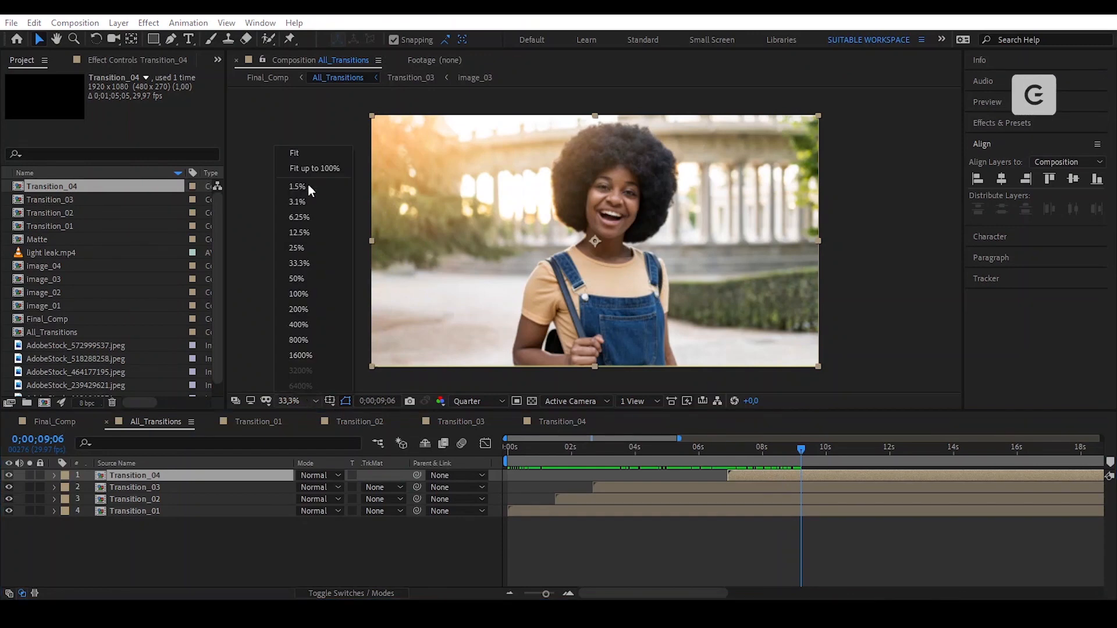
{"action": "left_click", "coordinate": [303, 153]}
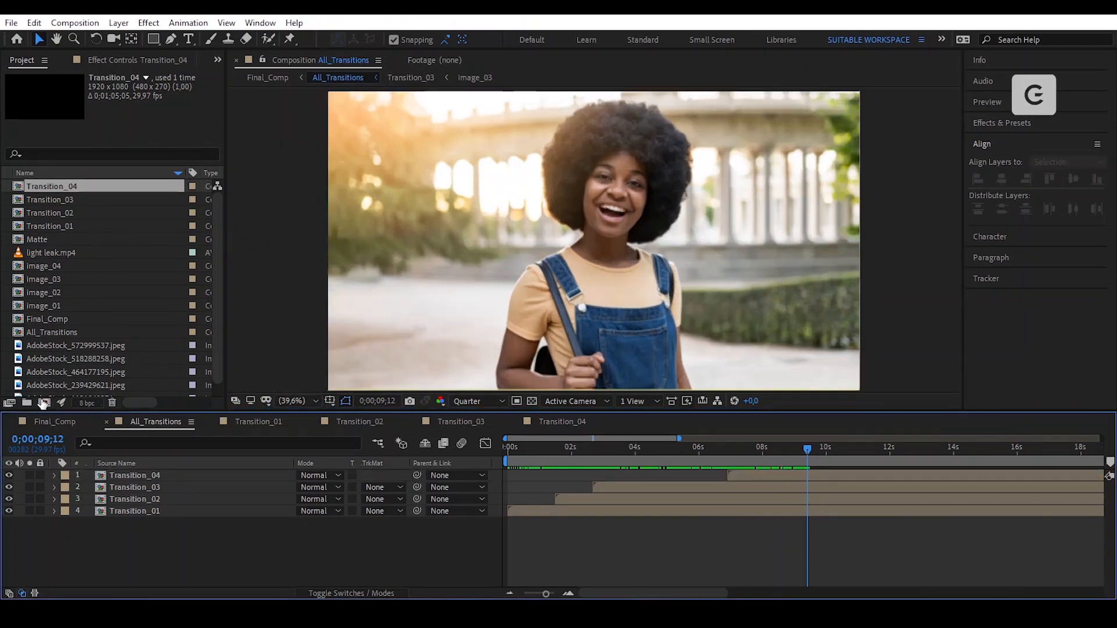
Create a new composition named Transition_05 with the default HDTV 1080 29.97 preset
{"action": "left_click", "coordinate": [43, 403]}
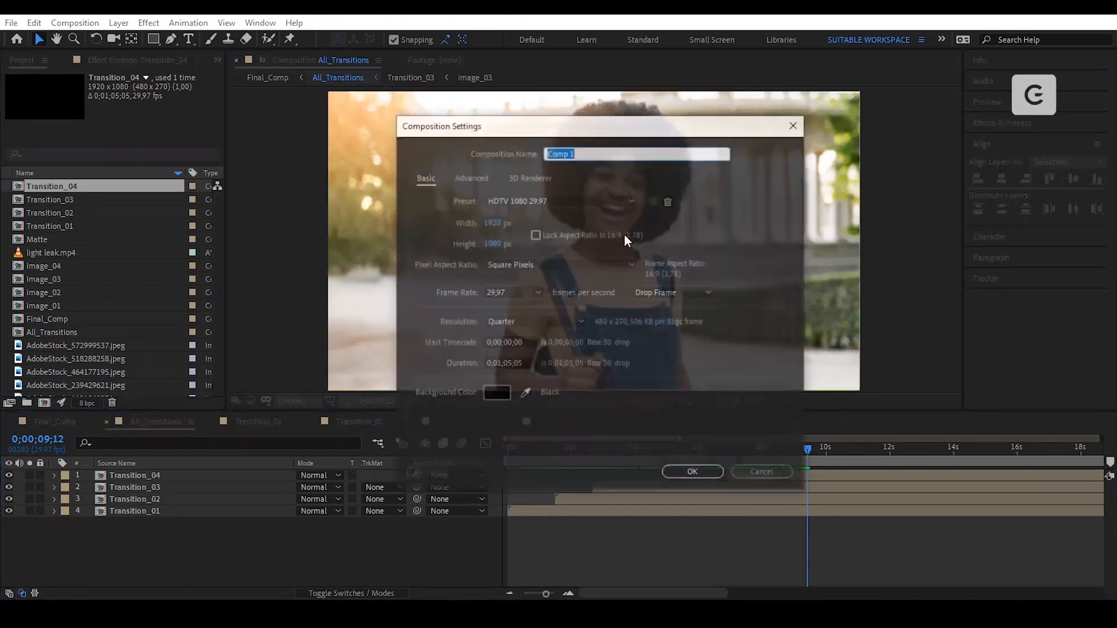
{"action": "type", "text": "Transition_05"}
{"action": "key", "text": "Return"}
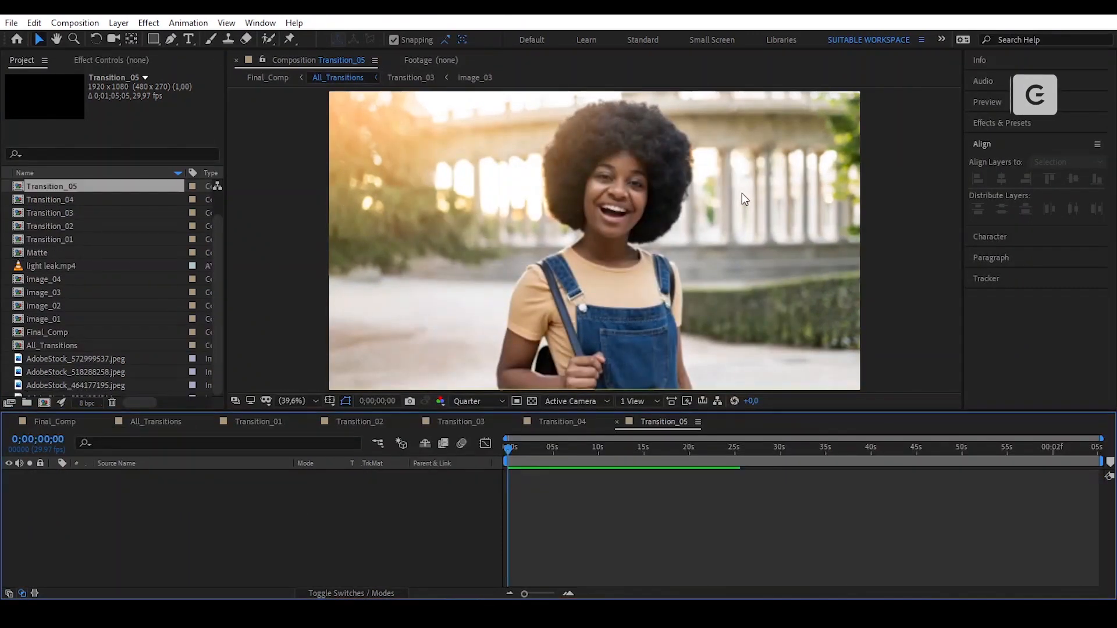
Show the title/action safe guides and draw a circle from the composition's centre, large enough to cover the whole frame
{"action": "left_click_drag", "start_coordinate": [156, 40], "coordinate": [229, 68]}
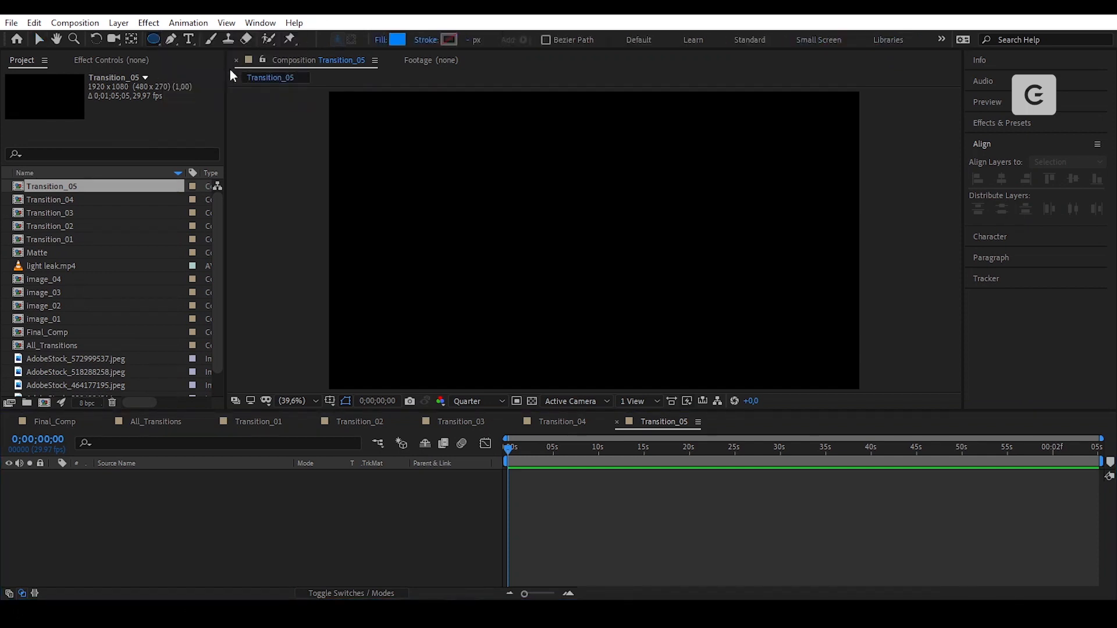
{"action": "left_click", "coordinate": [329, 402]}
{"action": "left_click", "coordinate": [378, 413]}
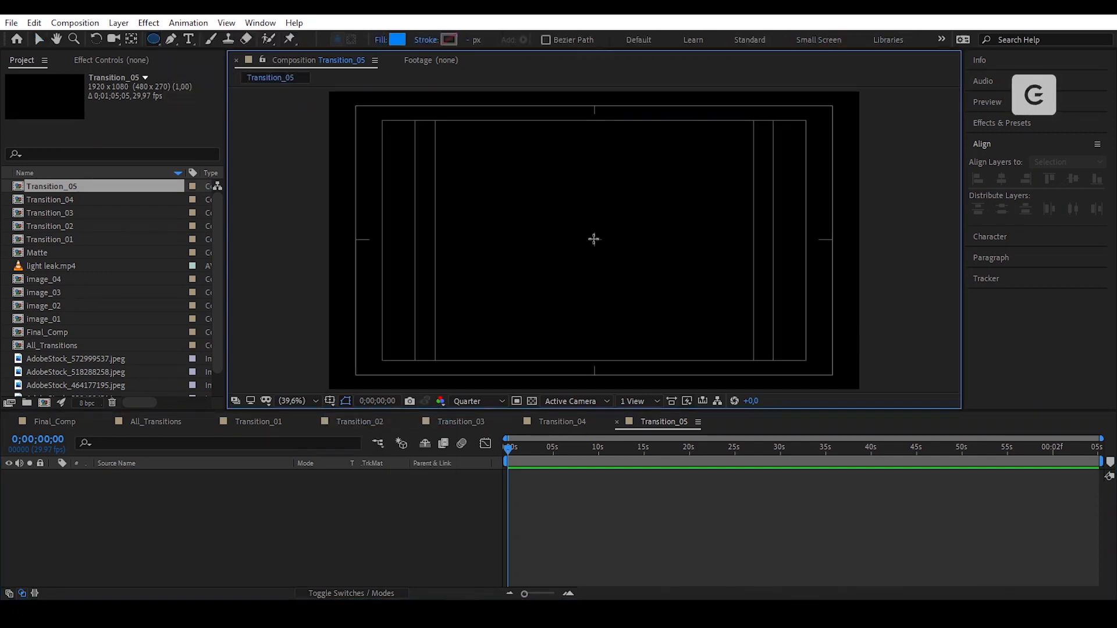
{"action": "left_click_drag", "start_coordinate": [593, 239], "coordinate": [929, 486]}
Paste the copied Fill effect onto the circle's shape layer and set its color to white, FFFFFF
{"action": "left_click", "coordinate": [211, 475]}
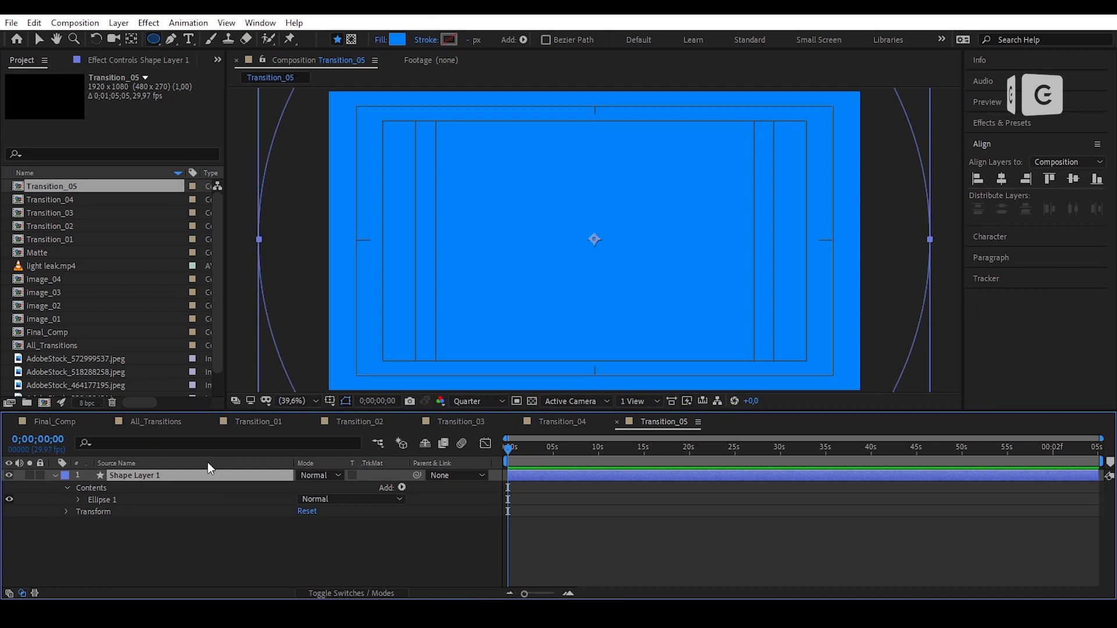
{"action": "left_click", "coordinate": [116, 61]}
{"action": "key", "text": "ctrl+v"}
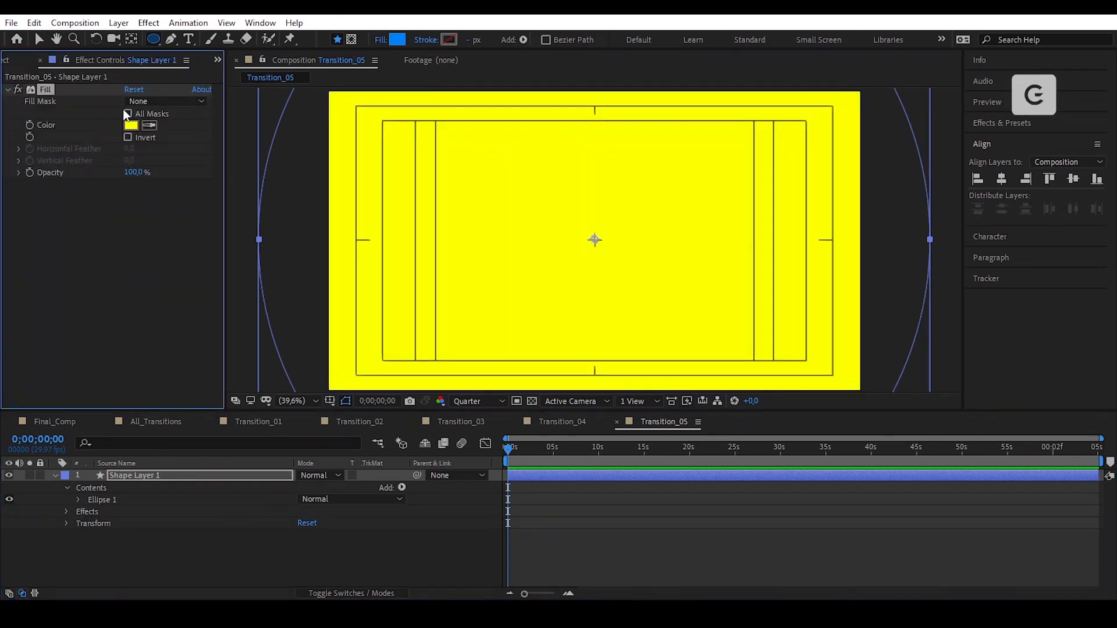
{"action": "left_click", "coordinate": [132, 126]}
{"action": "left_click", "coordinate": [555, 390]}
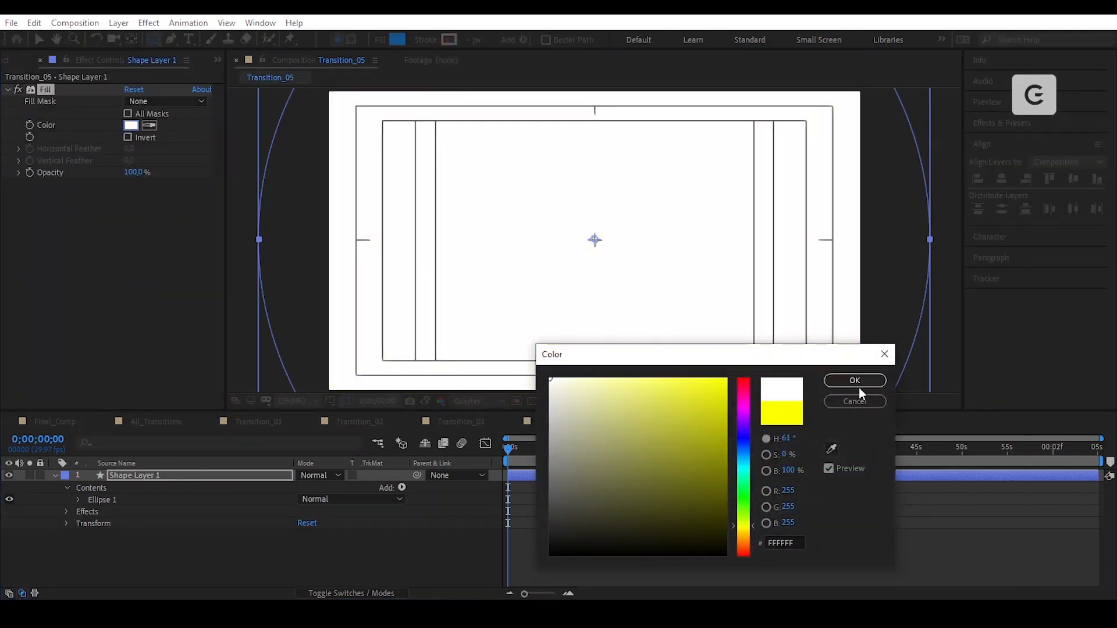
{"action": "left_click", "coordinate": [862, 381]}
Rename the circle's shape layer as Circle 1
{"action": "left_click", "coordinate": [193, 475]}
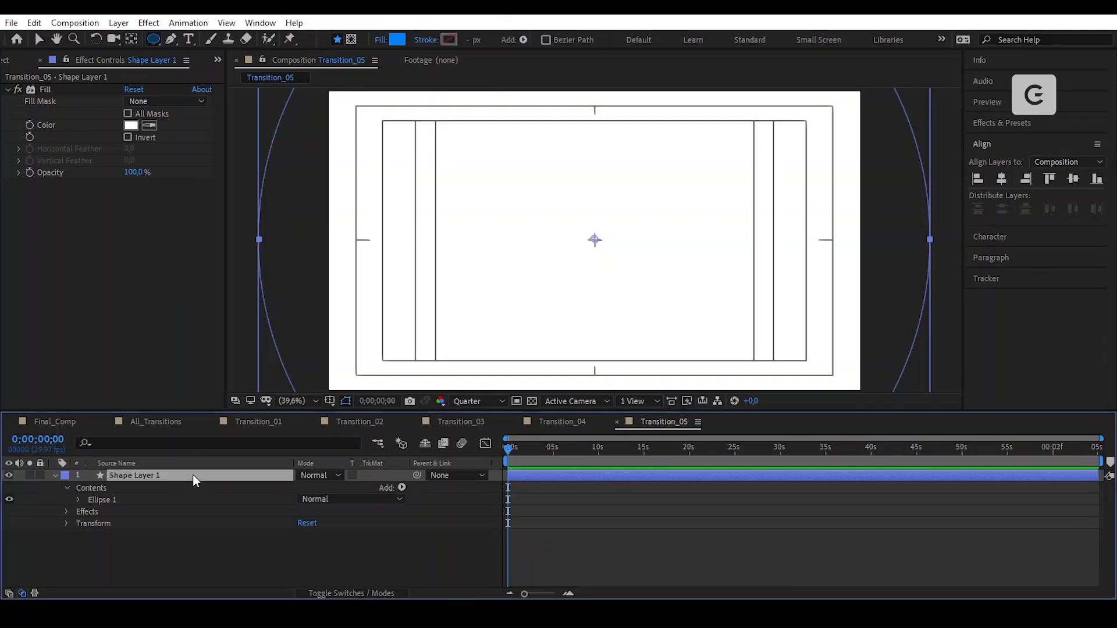
{"action": "key", "text": "Return"}
{"action": "type", "text": "Circle 1"}
{"action": "key", "text": "Return"}
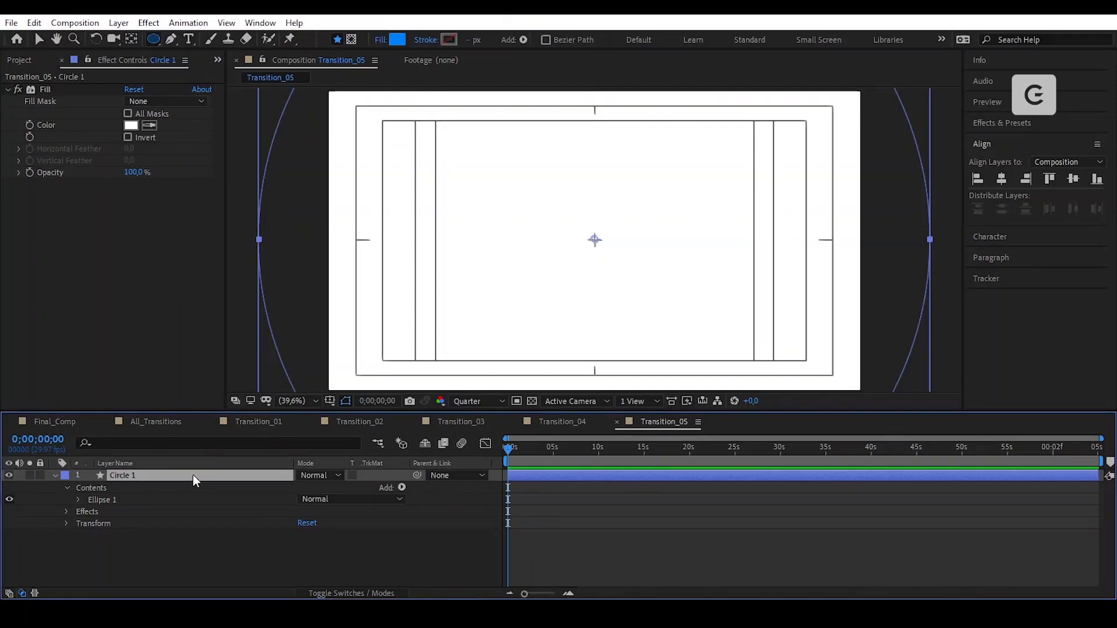
Duplicate Circle 1 and set the copy's Fill color to mint green, about 00FFA8
{"action": "key", "text": "ctrl+d"}
{"action": "left_click", "coordinate": [130, 126]}
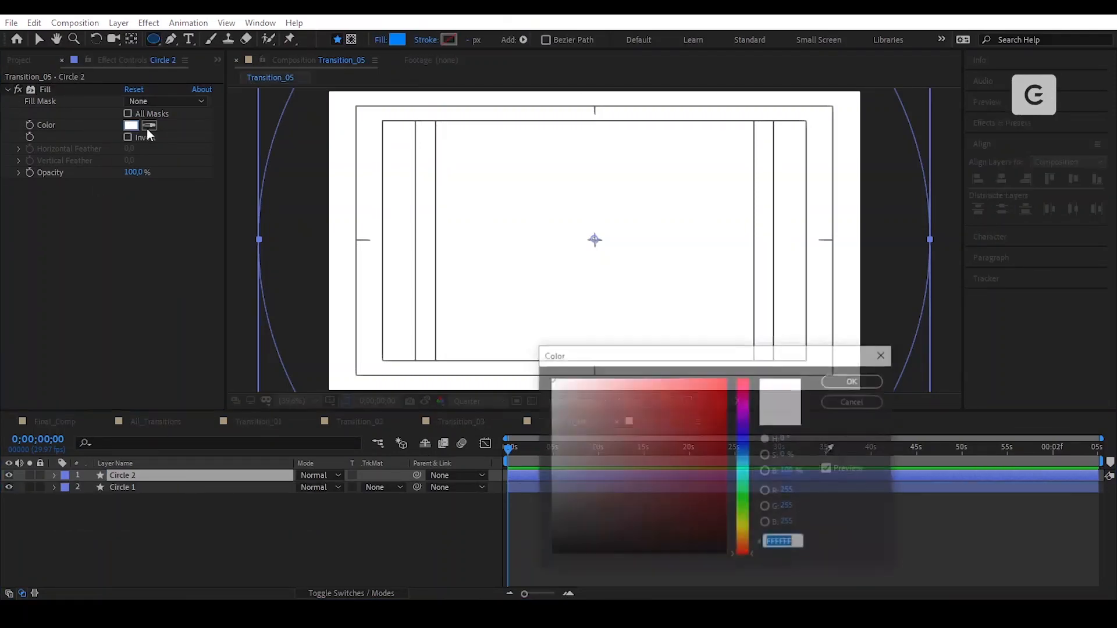
{"action": "type", "text": "00FFBA"}
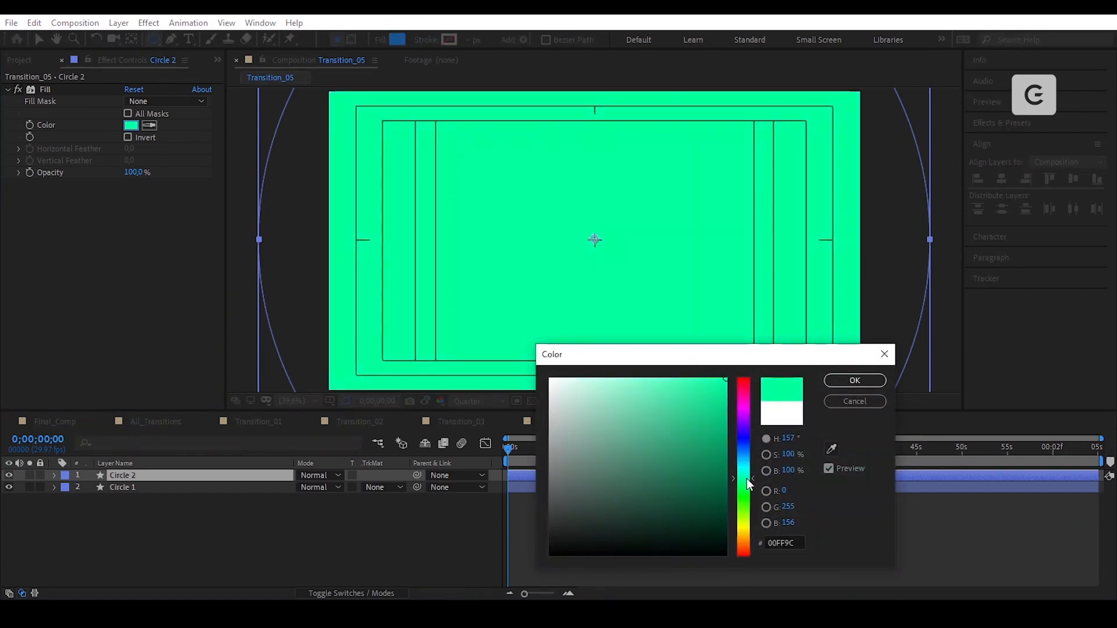
{"action": "left_click_drag", "start_coordinate": [747, 475], "coordinate": [748, 477]}
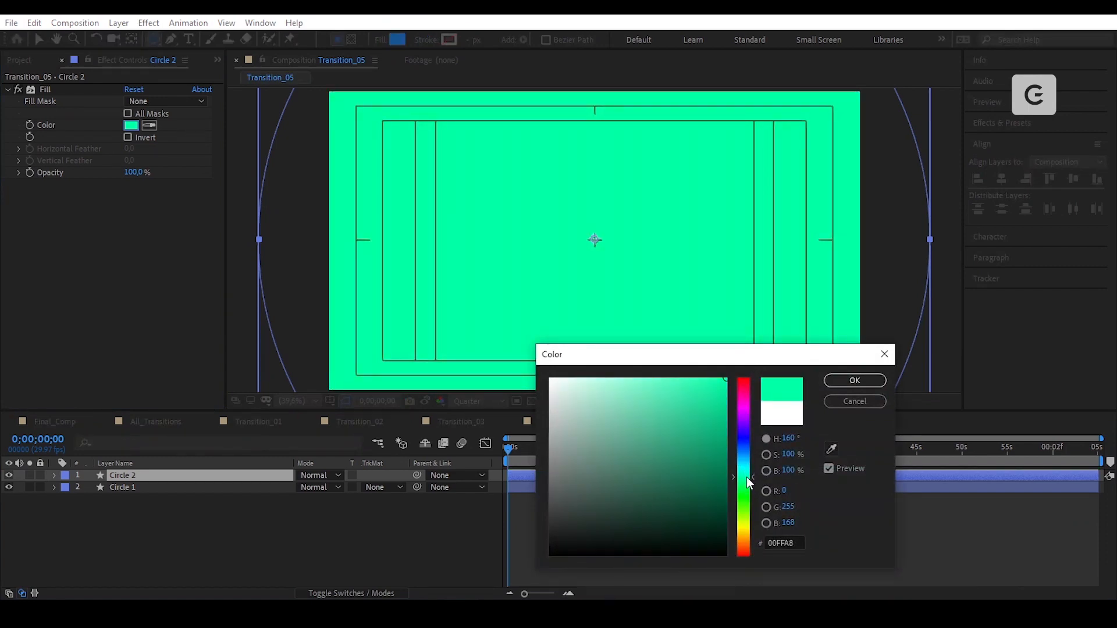
{"action": "left_click", "coordinate": [855, 381]}
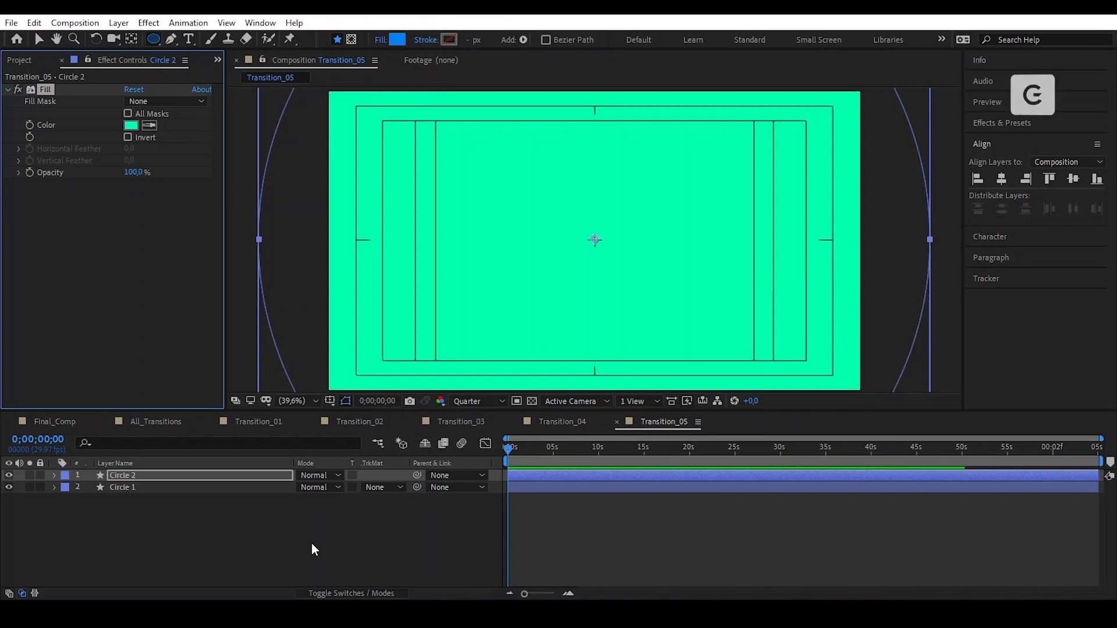
Keyframe the Scale of Circle 1 and Circle 2 from 100% at 0;00;00;00 to 0% at 0;00;01;00
{"action": "left_click", "coordinate": [157, 489], "text": "ctrl"}
{"action": "key", "text": "s"}
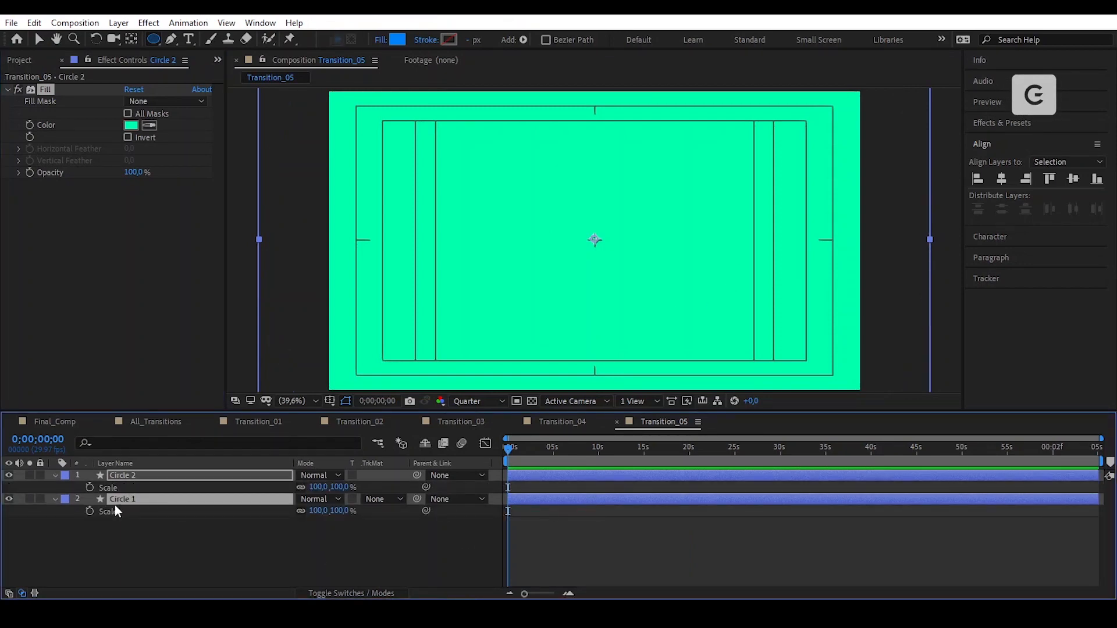
{"action": "left_click", "coordinate": [89, 488]}
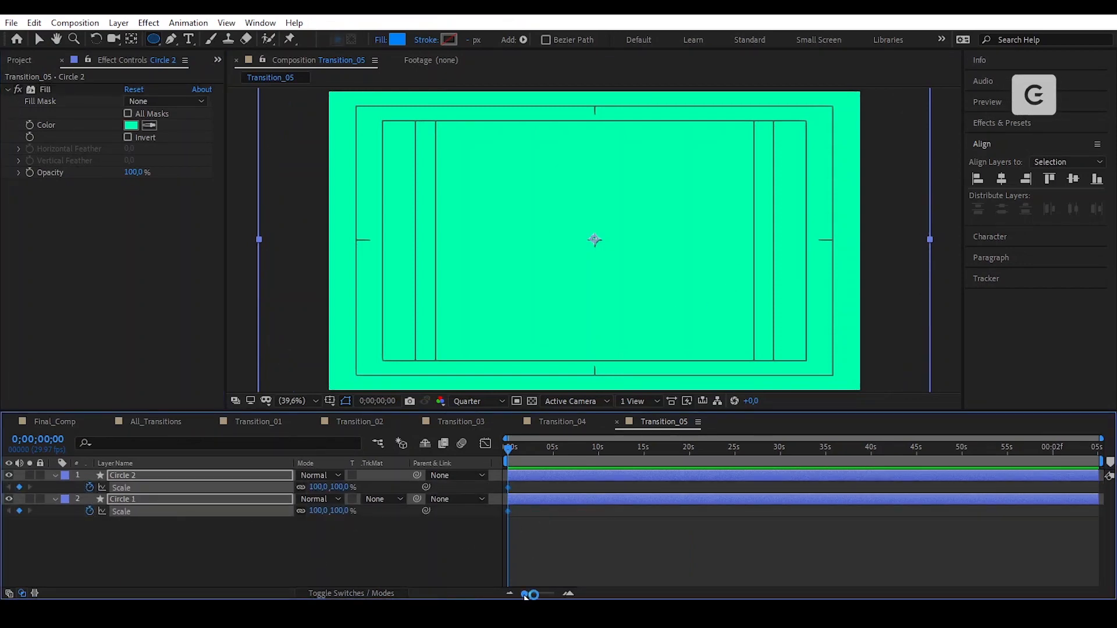
{"action": "left_click_drag", "start_coordinate": [525, 595], "coordinate": [551, 596]}
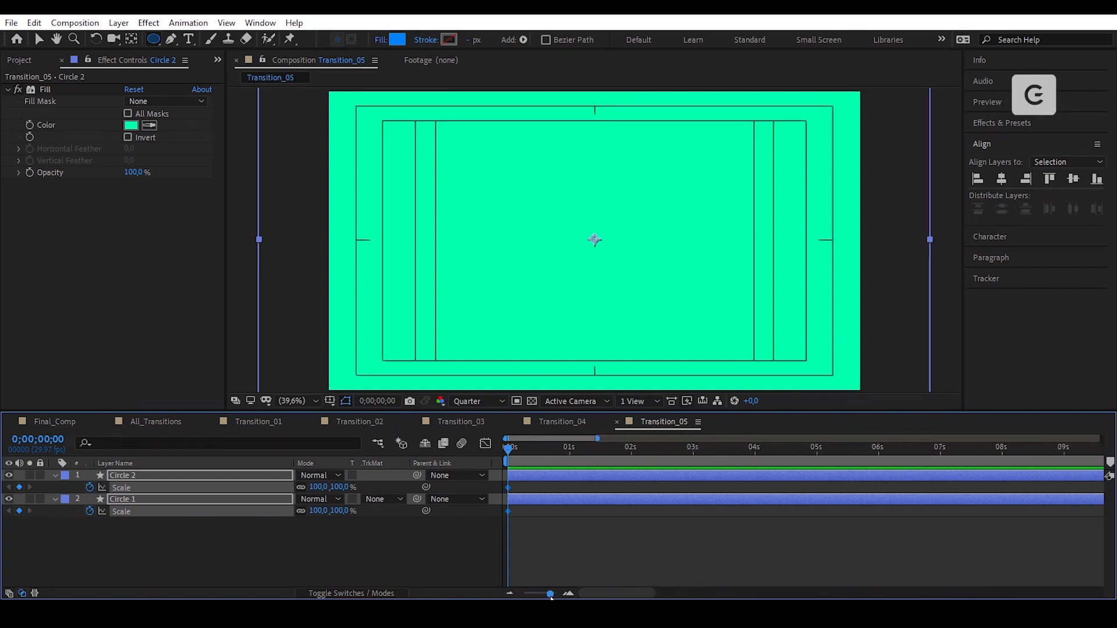
{"action": "left_click", "coordinate": [581, 453]}
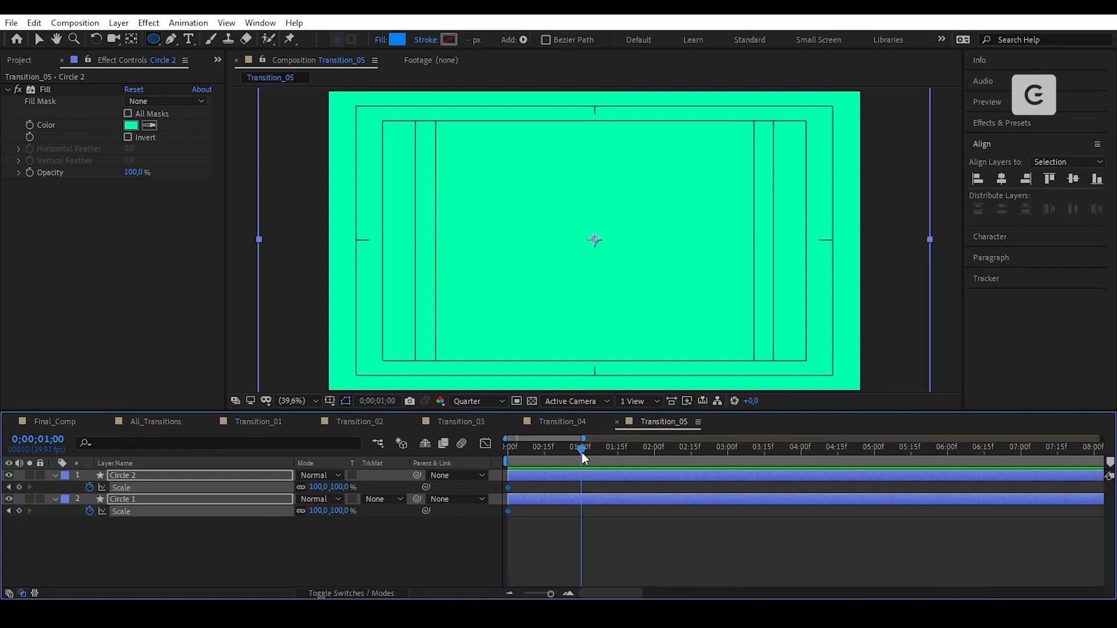
{"action": "left_click", "coordinate": [322, 487]}
{"action": "type", "text": "0"}
{"action": "key", "text": "Return"}
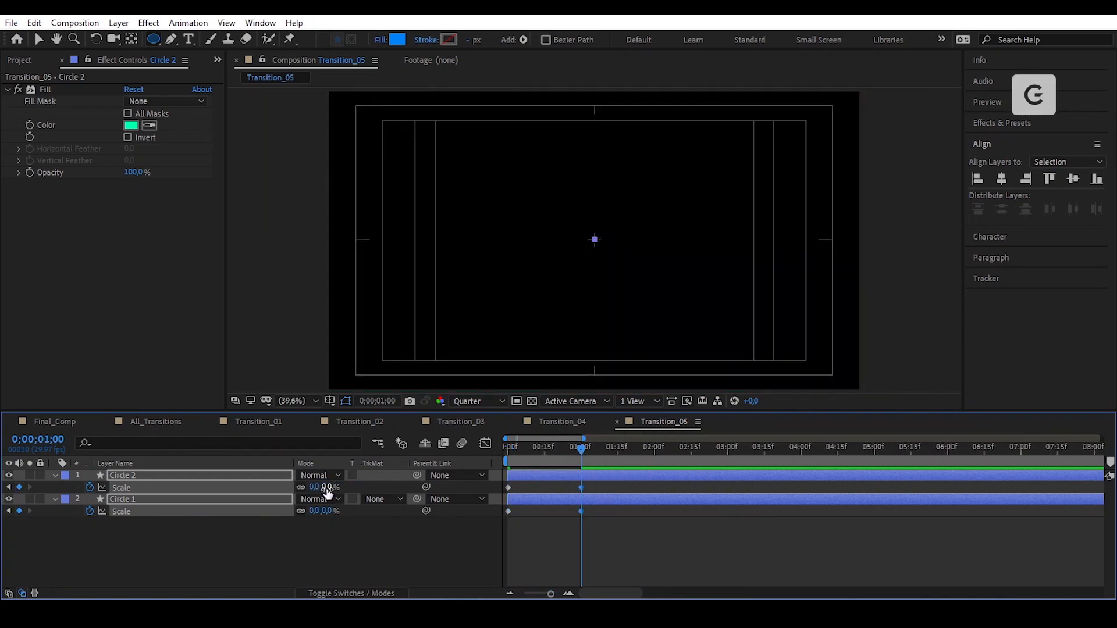
Apply Easy Ease to all Scale keyframes of Circle 1 and Circle 2
{"action": "left_click_drag", "start_coordinate": [588, 487], "coordinate": [505, 517]}
{"action": "right_click", "coordinate": [582, 513]}
{"action": "mouse_move", "coordinate": [640, 502]}
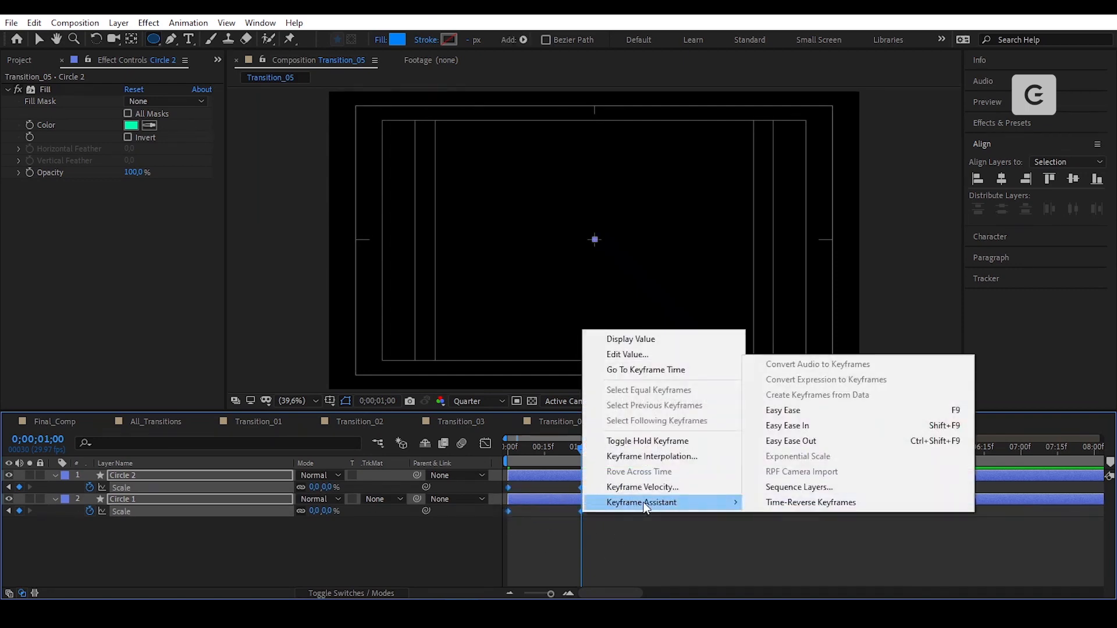
{"action": "left_click", "coordinate": [833, 411]}
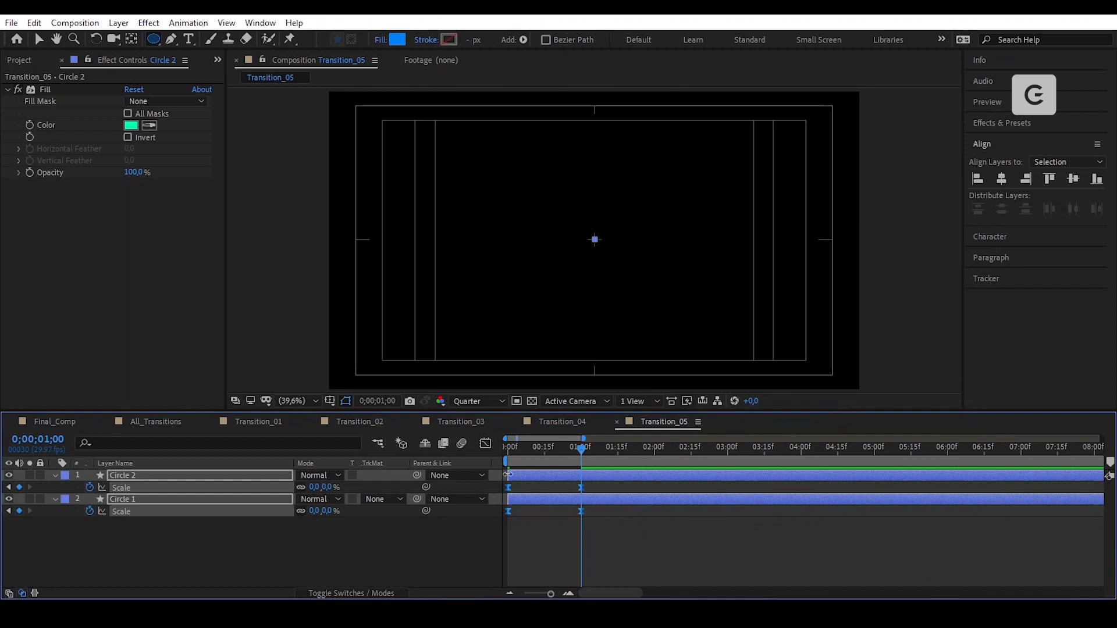
Reshape both circles' Scale speed curve in the Graph Editor so the speed peaks early and slows gradually toward the end keyframe
{"action": "left_click", "coordinate": [486, 444]}
{"action": "left_click_drag", "start_coordinate": [570, 498], "coordinate": [606, 464]}
{"action": "left_click_drag", "start_coordinate": [557, 475], "coordinate": [525, 476]}
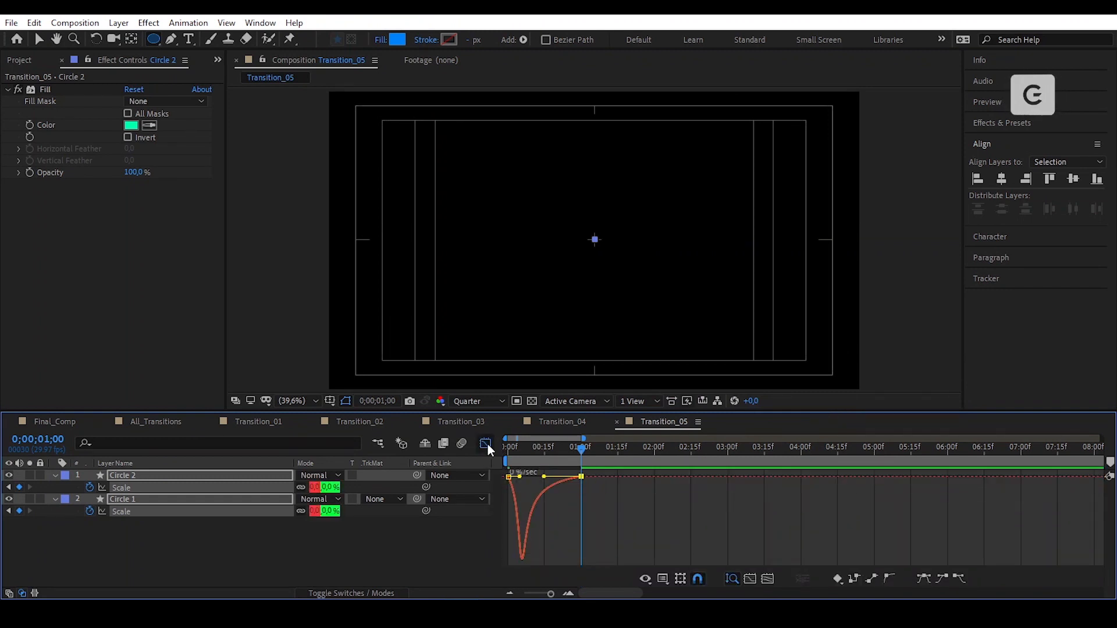
{"action": "left_click", "coordinate": [487, 443]}
{"action": "left_click", "coordinate": [647, 538]}
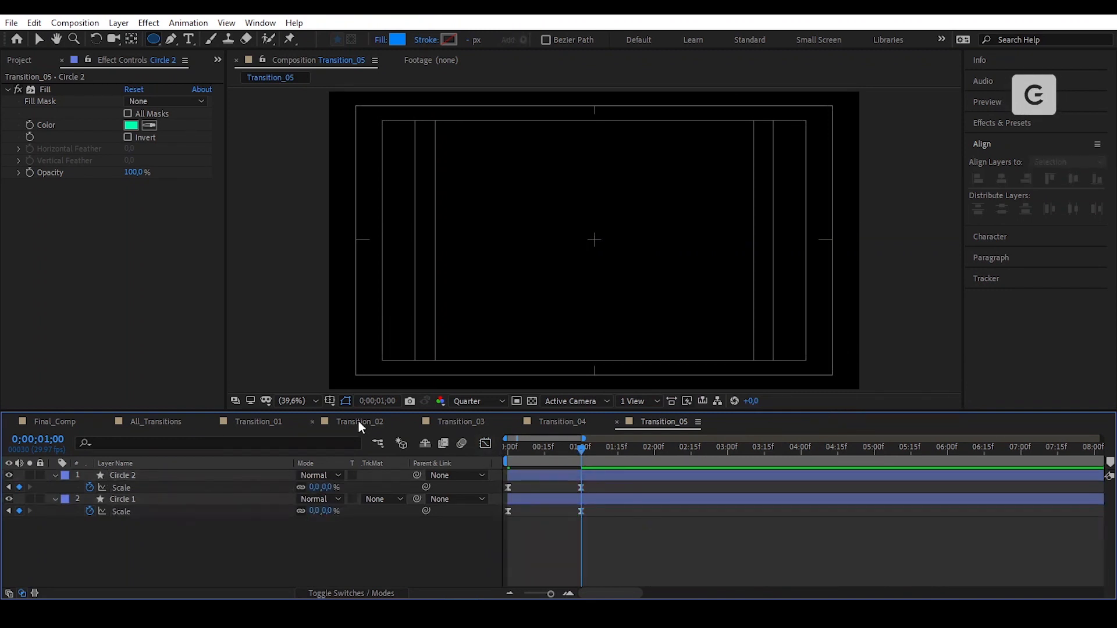
Hide the title/action safe guides and scrub the shrinking circles back to 0;00;00;00
{"action": "left_click", "coordinate": [337, 404]}
{"action": "left_click", "coordinate": [375, 416]}
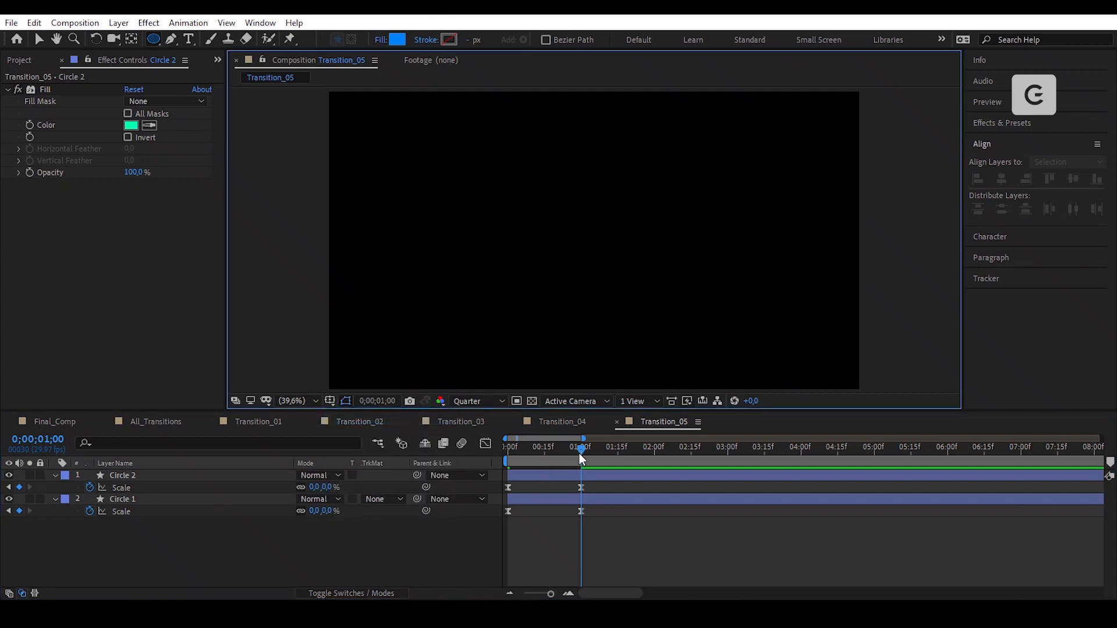
{"action": "left_click_drag", "start_coordinate": [578, 451], "coordinate": [504, 465]}
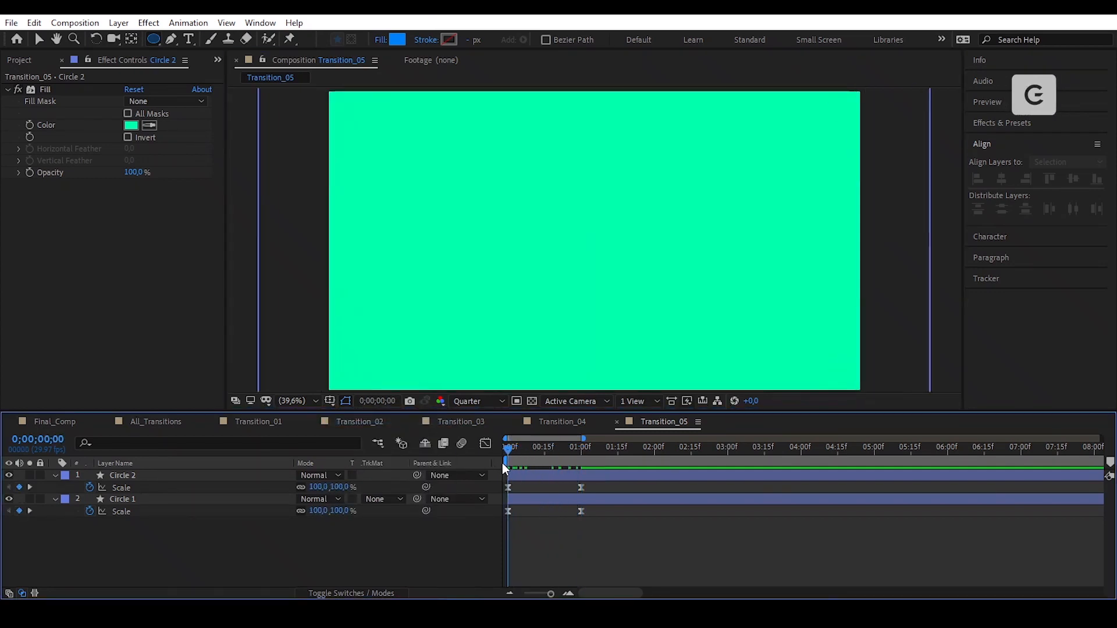
Delay the Circle 1 layer so it starts at 0;00;00;05, and return to the composition's start
{"action": "left_click", "coordinate": [541, 476]}
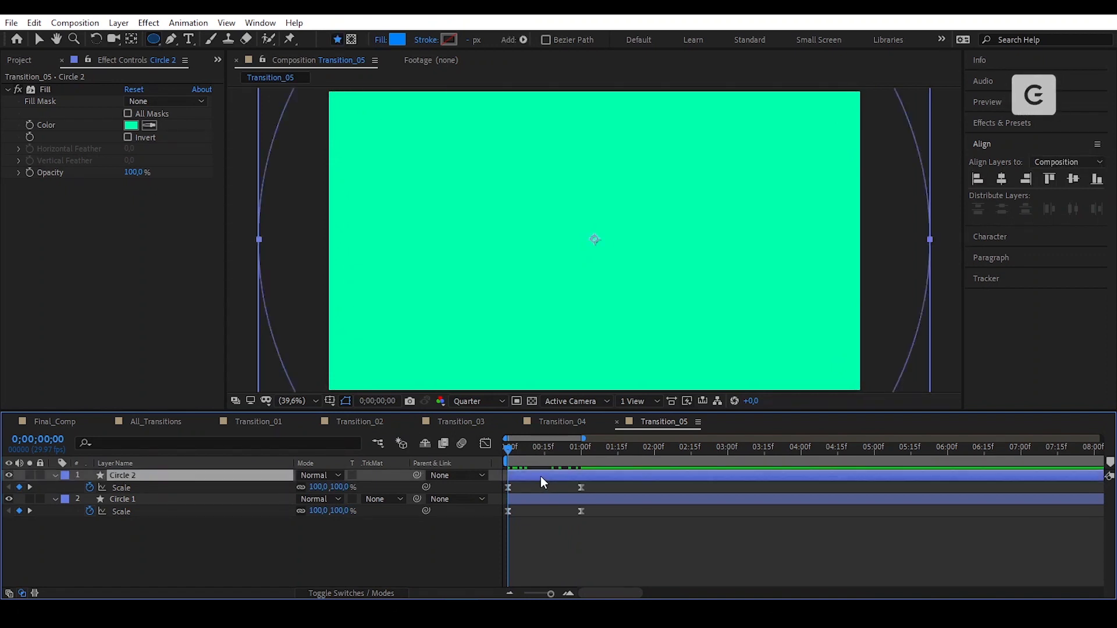
{"action": "key", "text": "Page_Down"}
{"action": "key", "text": "Page_Down"}
{"action": "key", "text": "Page_Down"}
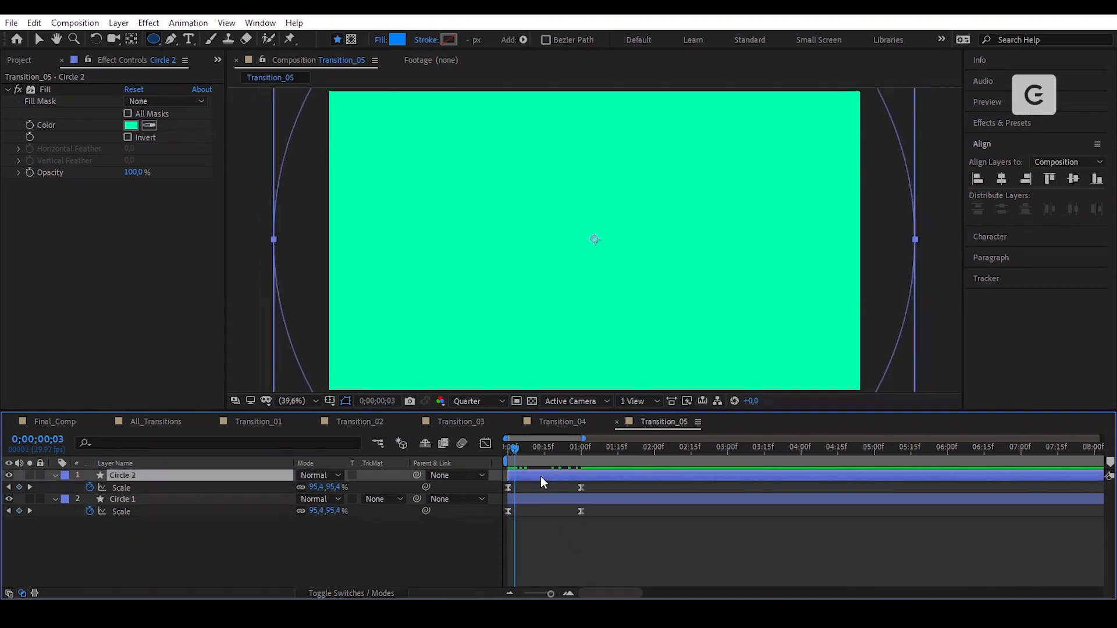
{"action": "left_click_drag", "start_coordinate": [531, 503], "coordinate": [542, 504]}
{"action": "key", "text": "Home"}
Duplicate the Circle 2 layer and show the copy's Scale keyframes
{"action": "left_click", "coordinate": [519, 480]}
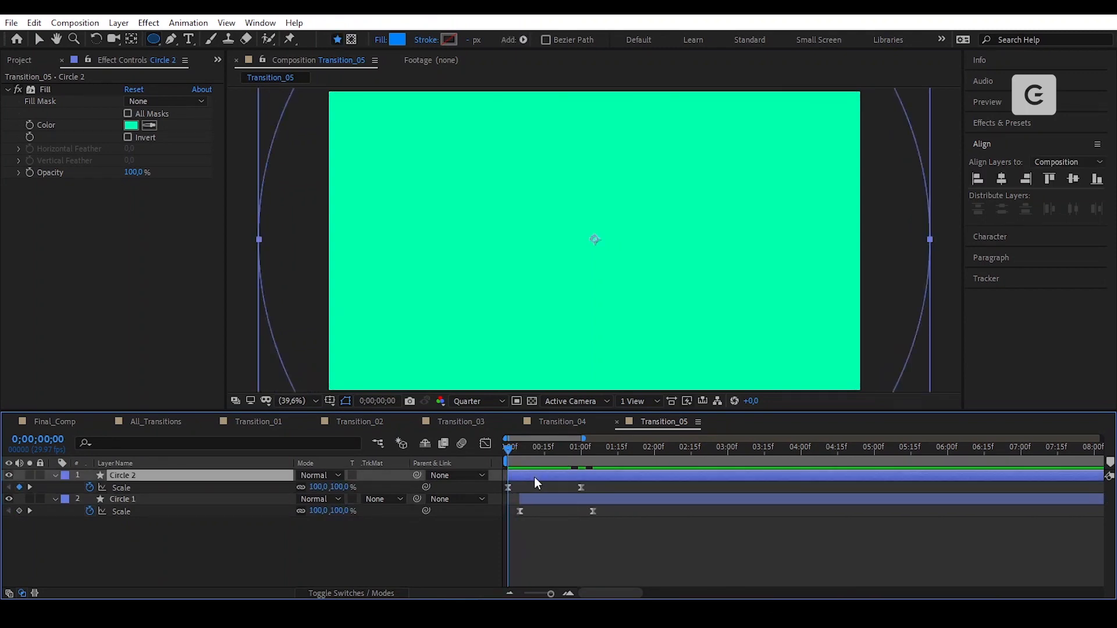
{"action": "left_click", "coordinate": [33, 22]}
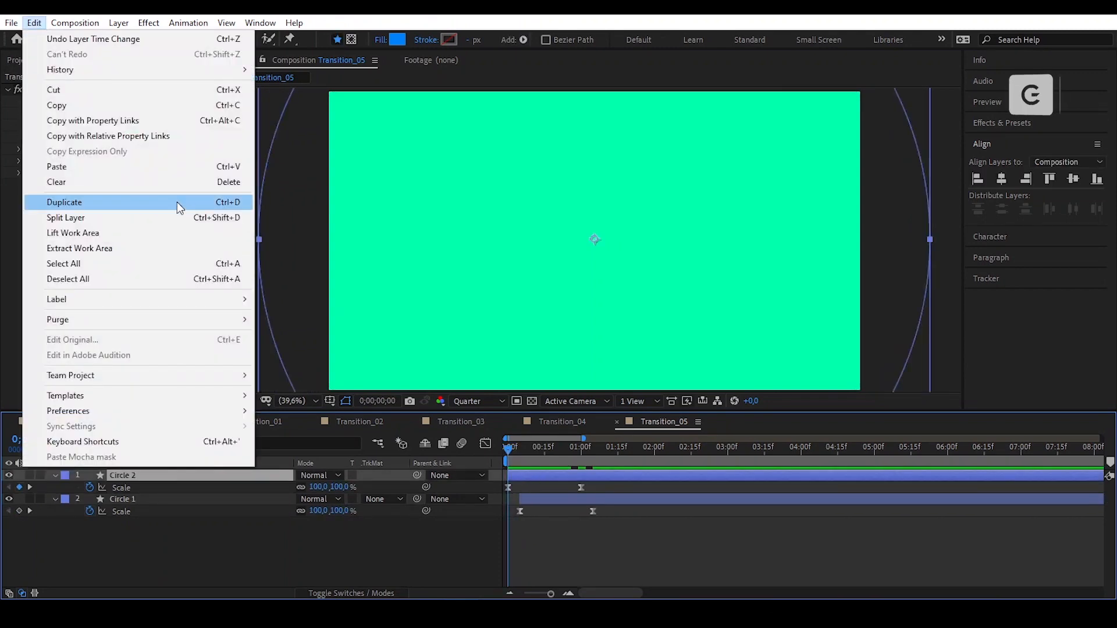
{"action": "left_click", "coordinate": [61, 202]}
{"action": "key", "text": "u"}
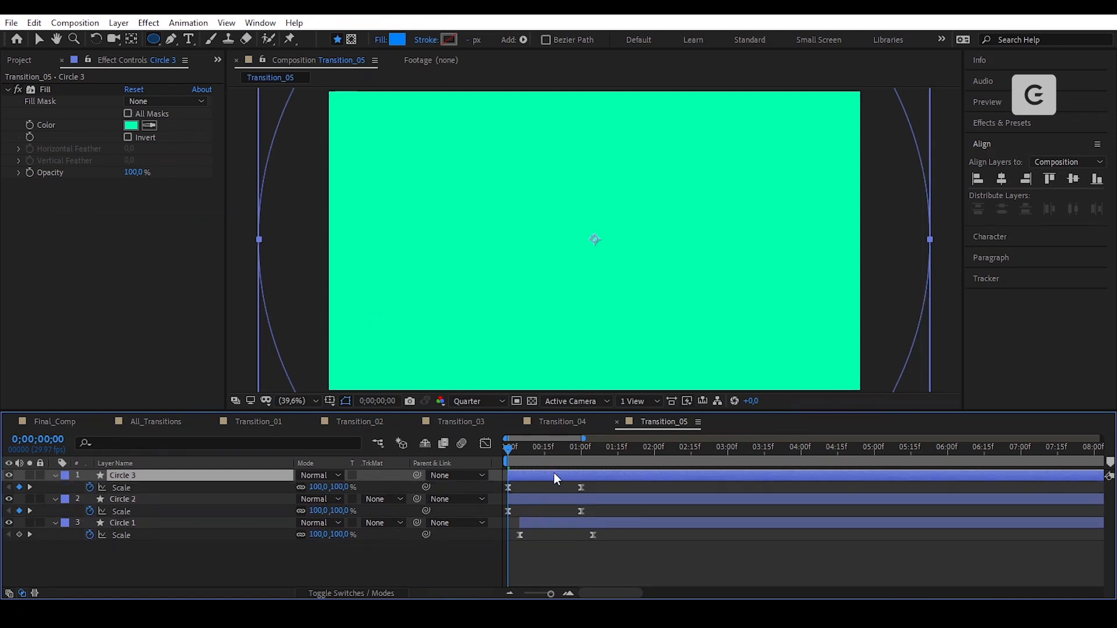
Delay the Circle 2 and Circle 1 layers together by five frames so Circle 2 starts at 0;00;00;05 and Circle 1 at 0;00;00;10
{"action": "key", "text": "Page_Down"}
{"action": "key", "text": "Page_Down"}
{"action": "key", "text": "Page_Down"}
{"action": "key", "text": "Page_Down"}
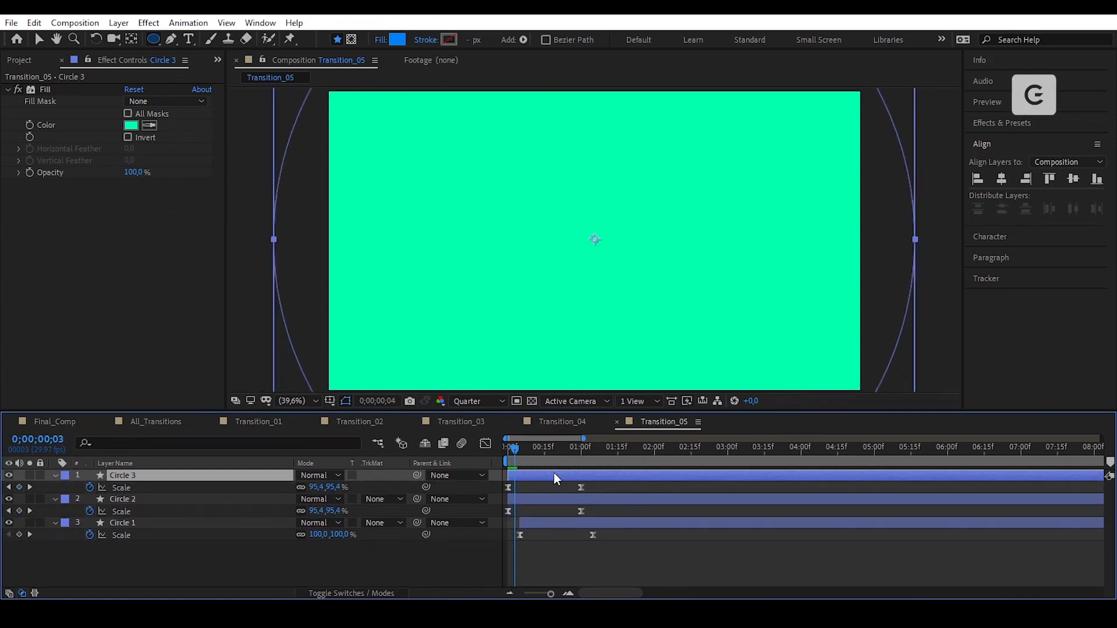
{"action": "key", "text": "Page_Down"}
{"action": "left_click", "coordinate": [552, 527]}
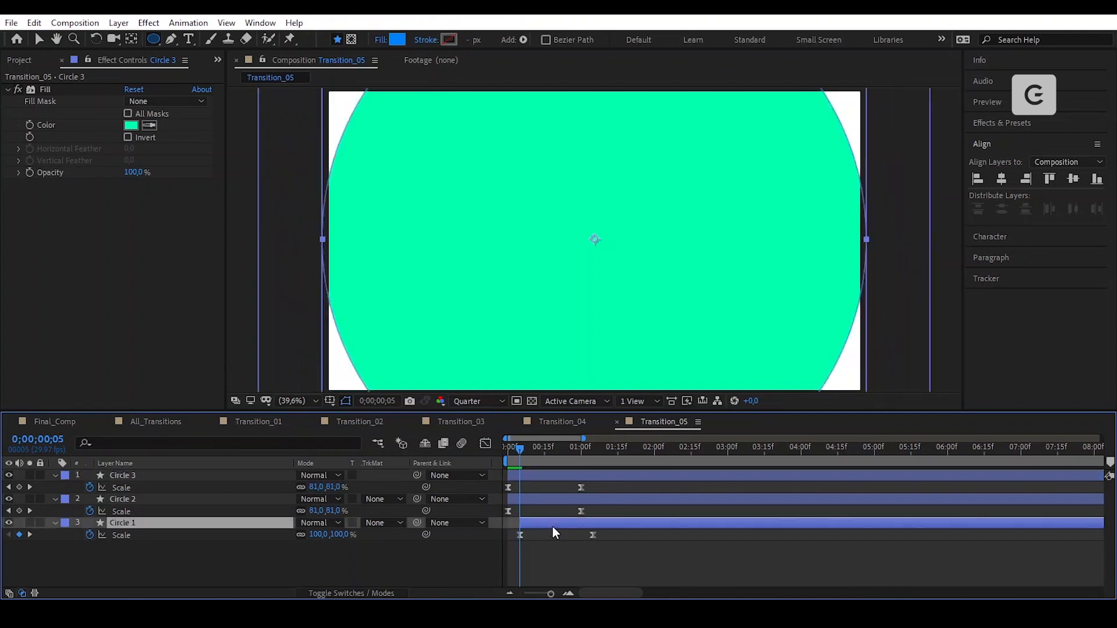
{"action": "left_click", "coordinate": [550, 501], "text": "shift"}
{"action": "mouse_move", "coordinate": [538, 498]}
{"action": "left_mouse_down"}
{"action": "mouse_move", "coordinate": [549, 498]}
{"action": "mouse_move", "coordinate": [540, 497]}
{"action": "left_mouse_up"}
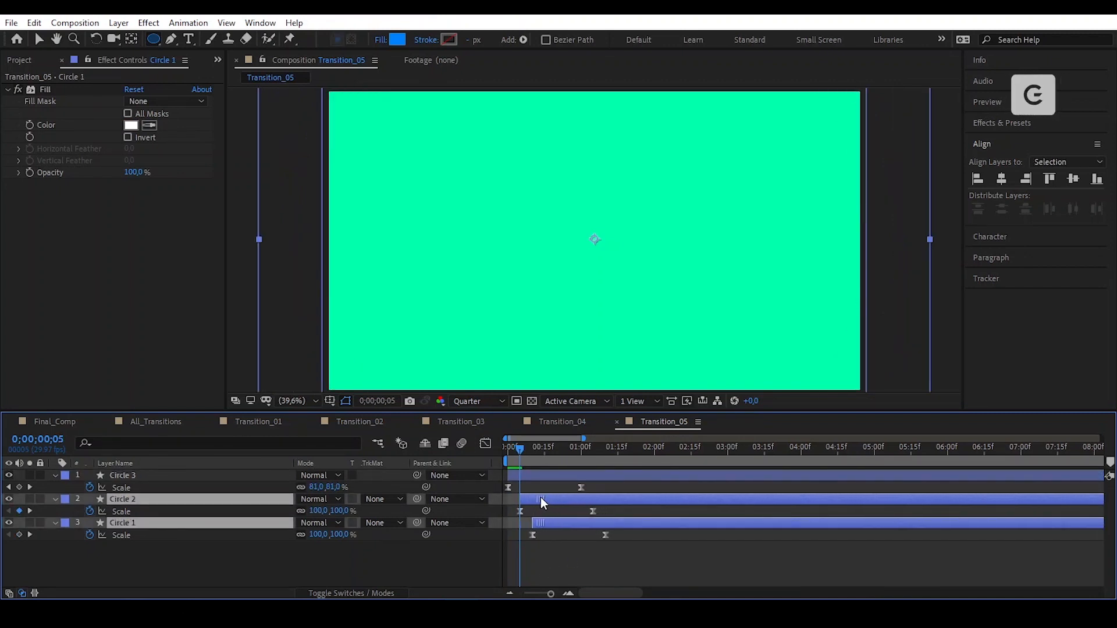
{"action": "left_click", "coordinate": [578, 552]}
{"action": "key", "text": "k"}
Place AdobeStock_464177195.jpeg beneath the circle layers, fit it to the composition width at 0;00;01;00, and nudge it slightly upward
{"action": "left_click", "coordinate": [19, 59]}
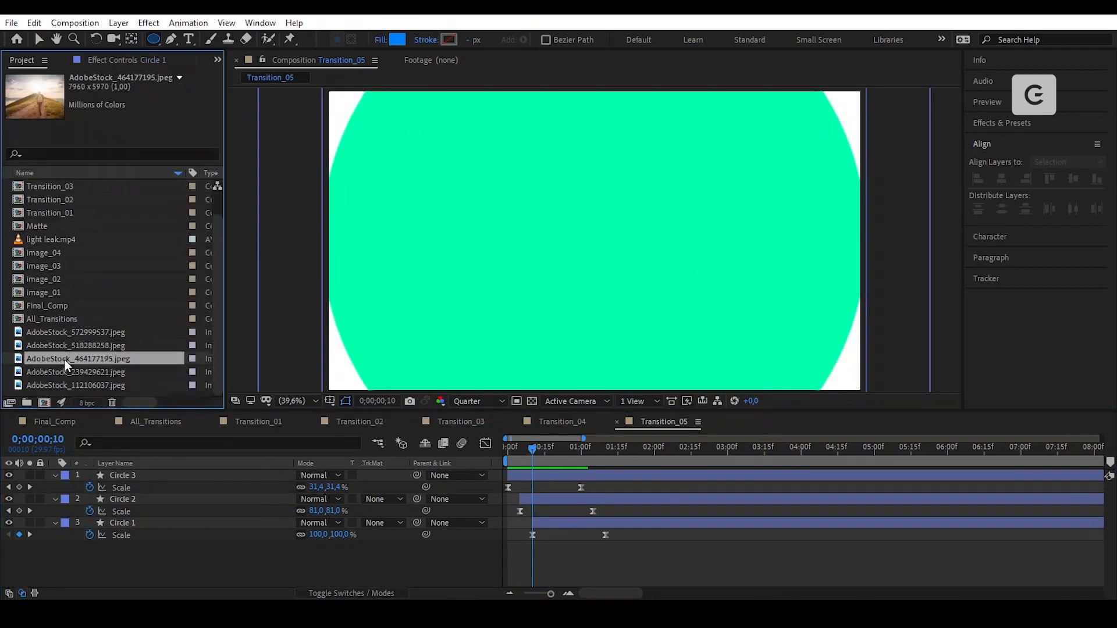
{"action": "left_click_drag", "start_coordinate": [19, 364], "coordinate": [168, 563]}
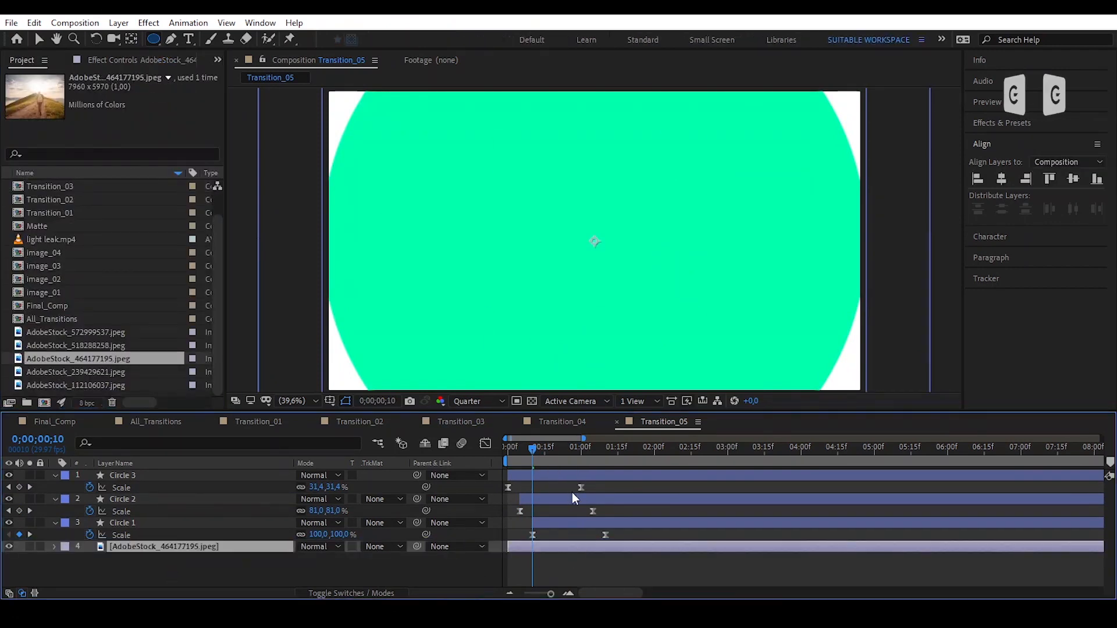
{"action": "left_click", "coordinate": [584, 453]}
{"action": "right_click", "coordinate": [606, 547]}
{"action": "mouse_move", "coordinate": [731, 224]}
{"action": "left_click", "coordinate": [938, 424]}
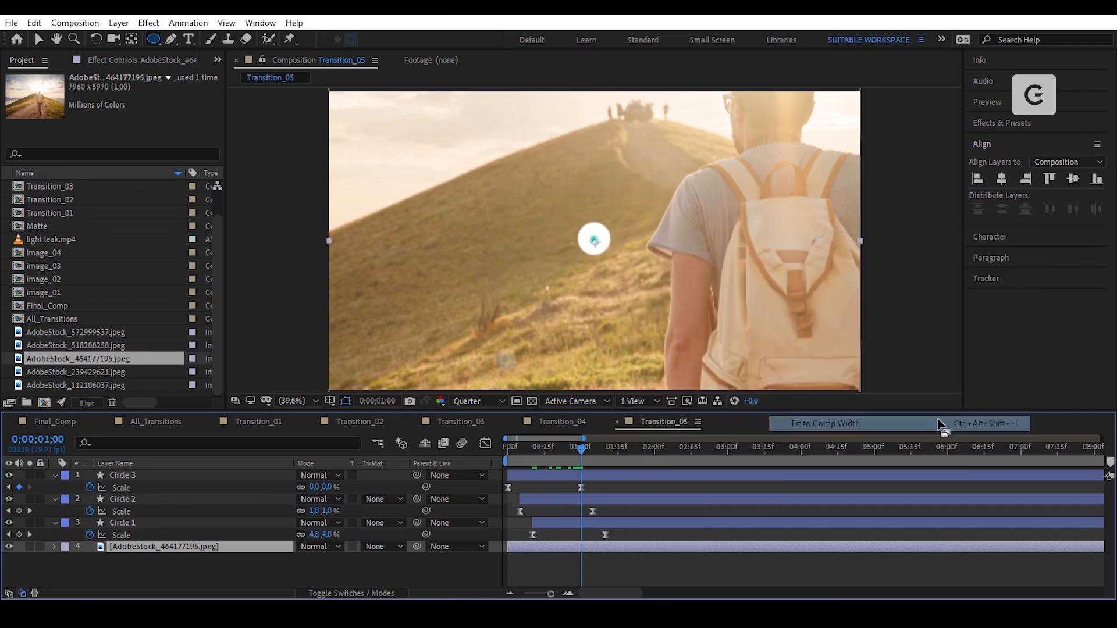
{"action": "left_click_drag", "start_coordinate": [674, 279], "coordinate": [675, 274]}
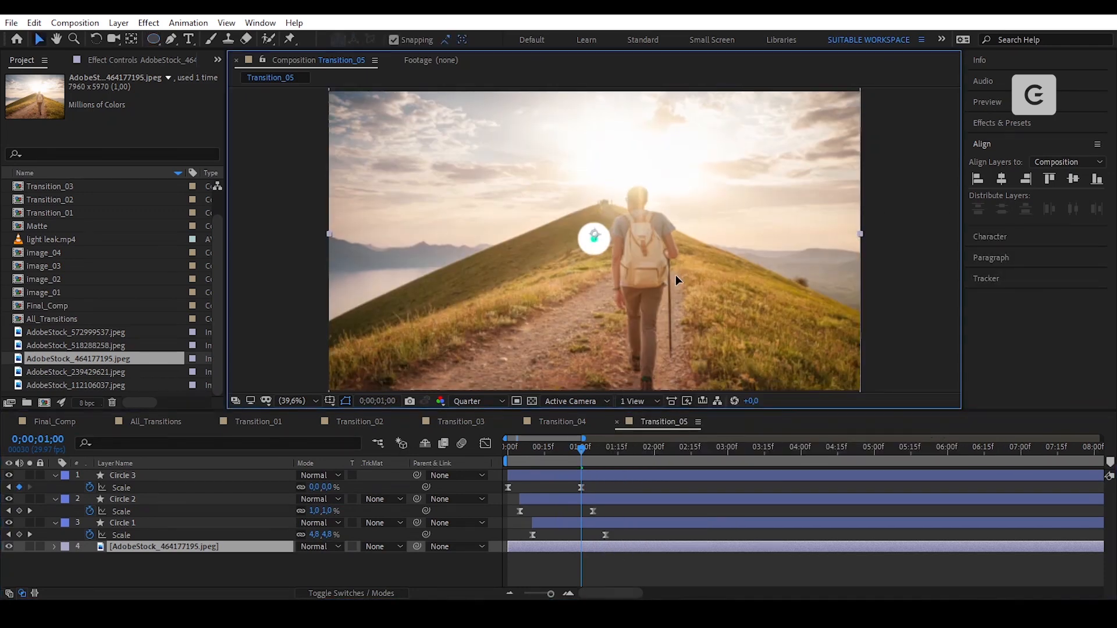
Pre-compose the AdobeStock_464177195.jpeg layer as image_05, moving all attributes into the new composition
{"action": "left_click", "coordinate": [581, 543]}
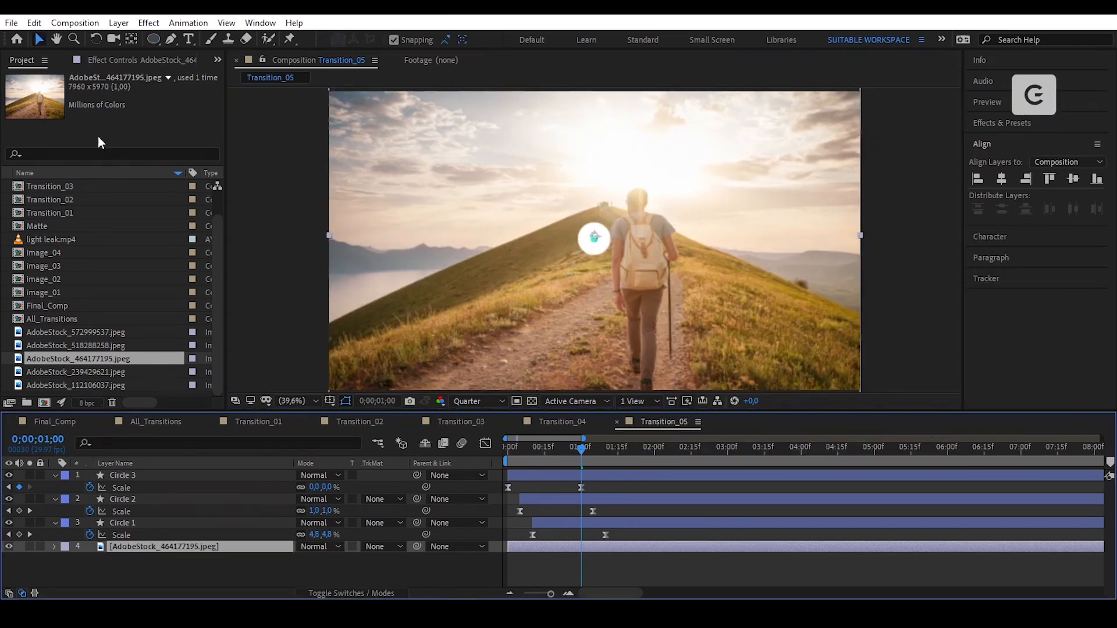
{"action": "left_click", "coordinate": [118, 22]}
{"action": "left_click", "coordinate": [284, 498]}
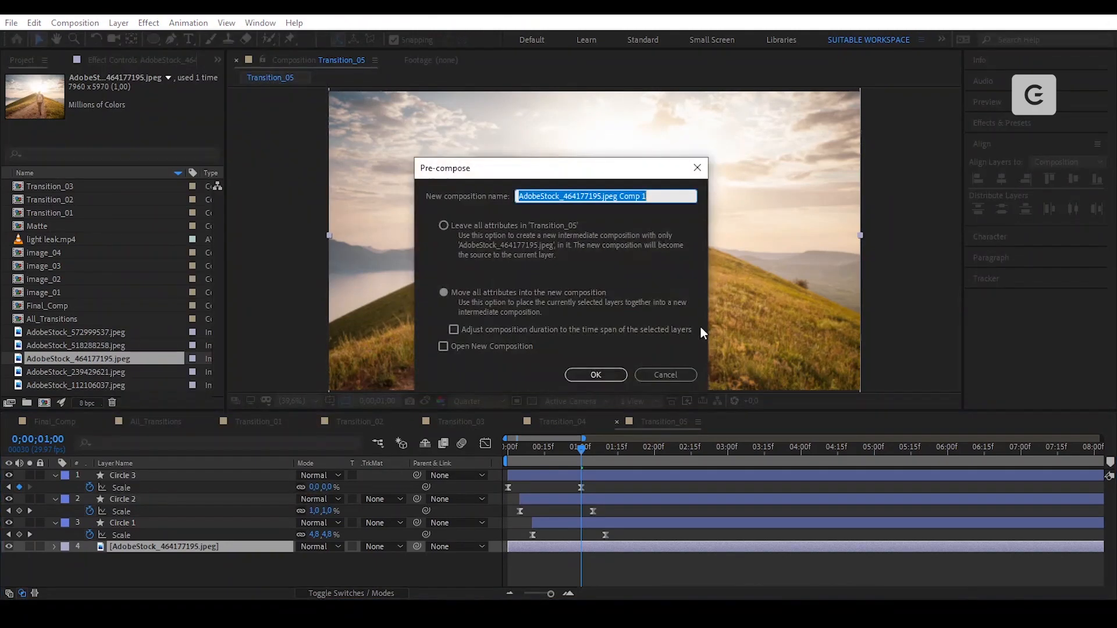
{"action": "type", "text": "image_05"}
{"action": "key", "text": "Return"}
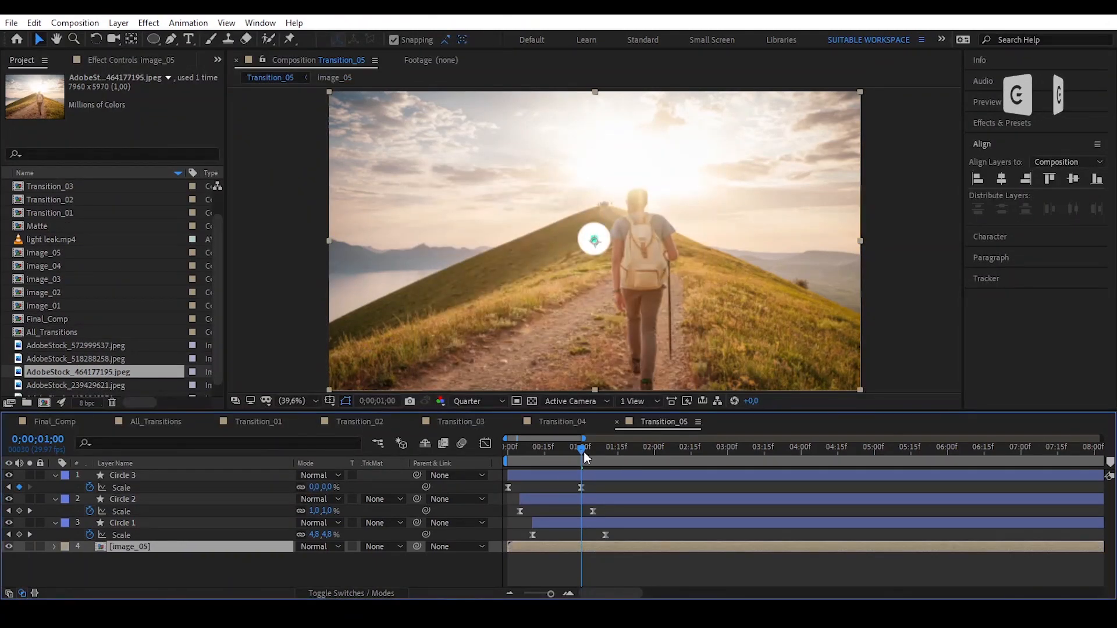
Rename the Circle 3 layer to Matte
{"action": "left_click", "coordinate": [603, 487]}
{"action": "left_click", "coordinate": [610, 477]}
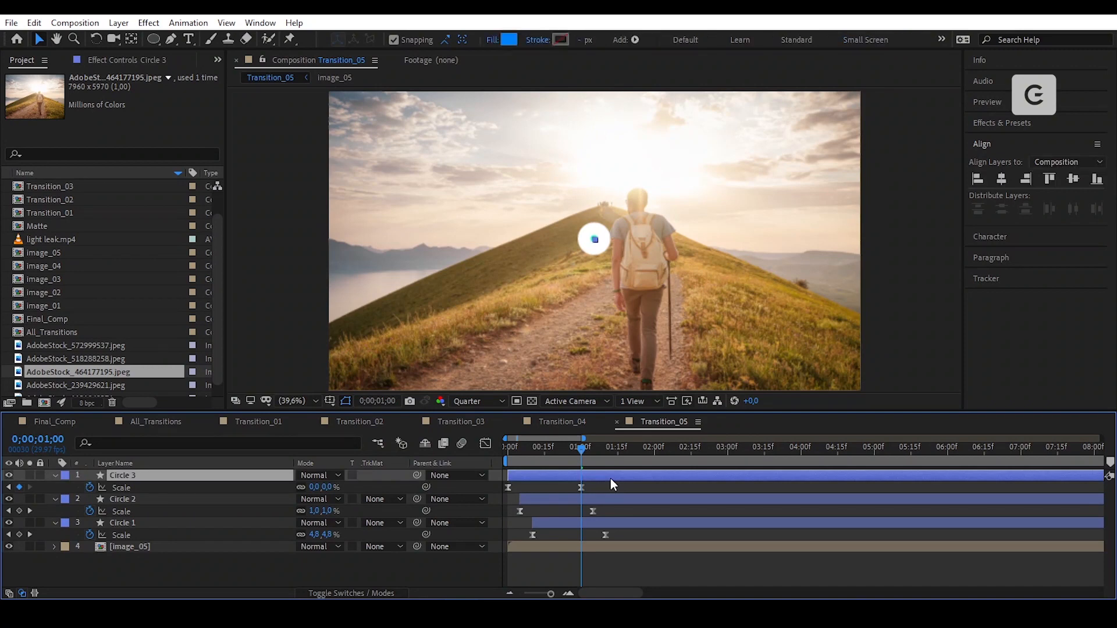
{"action": "key", "text": "Return"}
{"action": "type", "text": "Matte"}
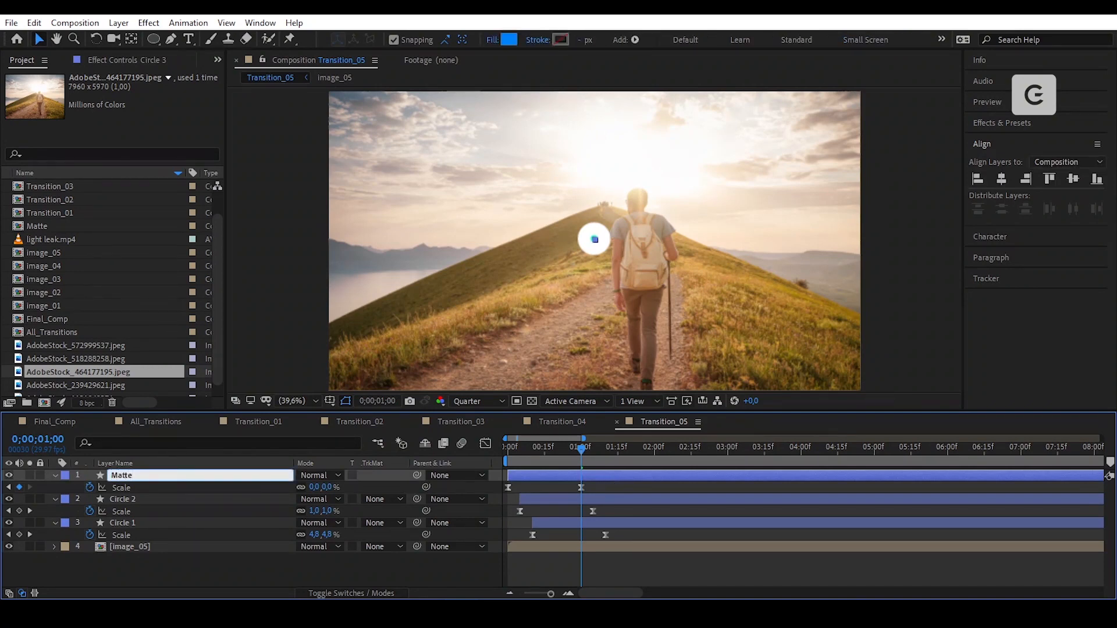
{"action": "key", "text": "Return"}
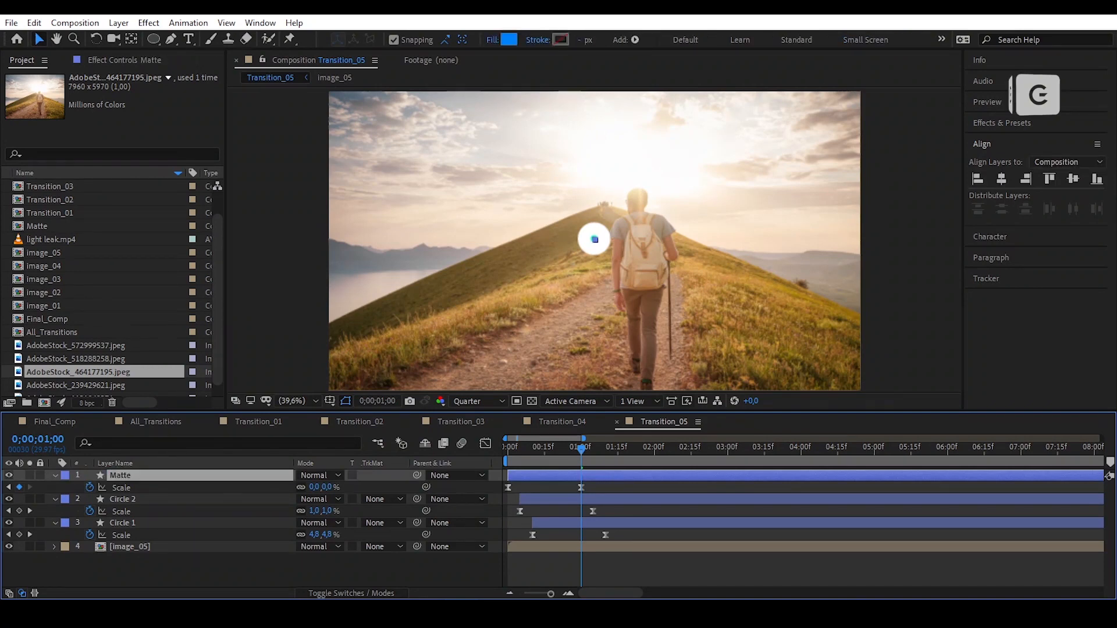
Cut the Matte layer out of Transition_05 and paste it above Transition_04 in All_Transitions
{"action": "left_click", "coordinate": [33, 24]}
{"action": "left_click", "coordinate": [88, 88]}
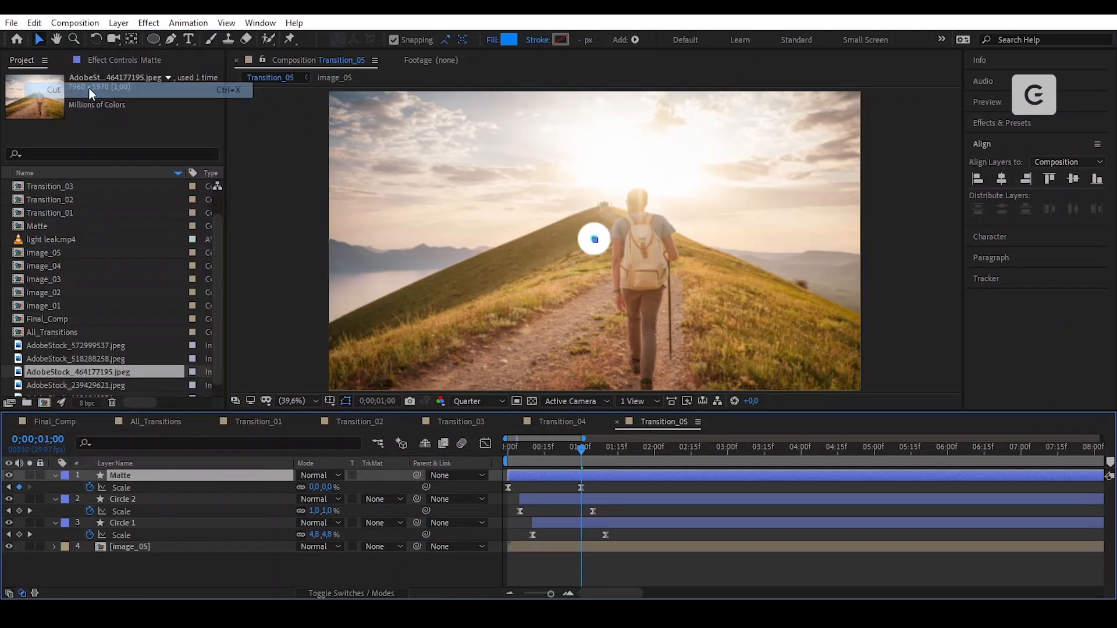
{"action": "left_click", "coordinate": [177, 421]}
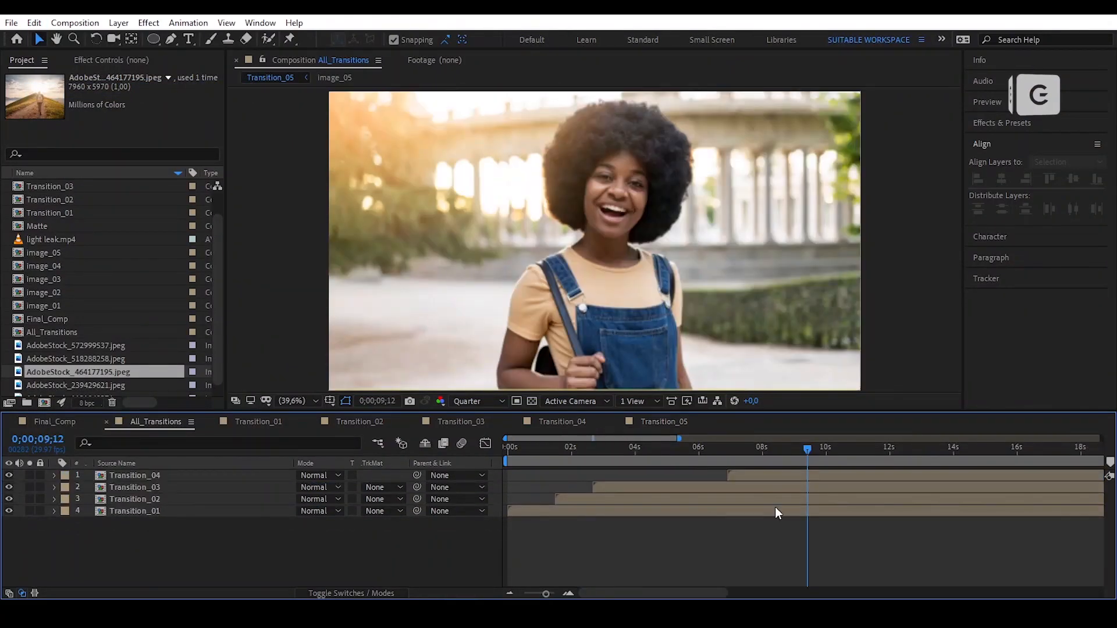
{"action": "left_click", "coordinate": [774, 476]}
{"action": "left_click", "coordinate": [33, 22]}
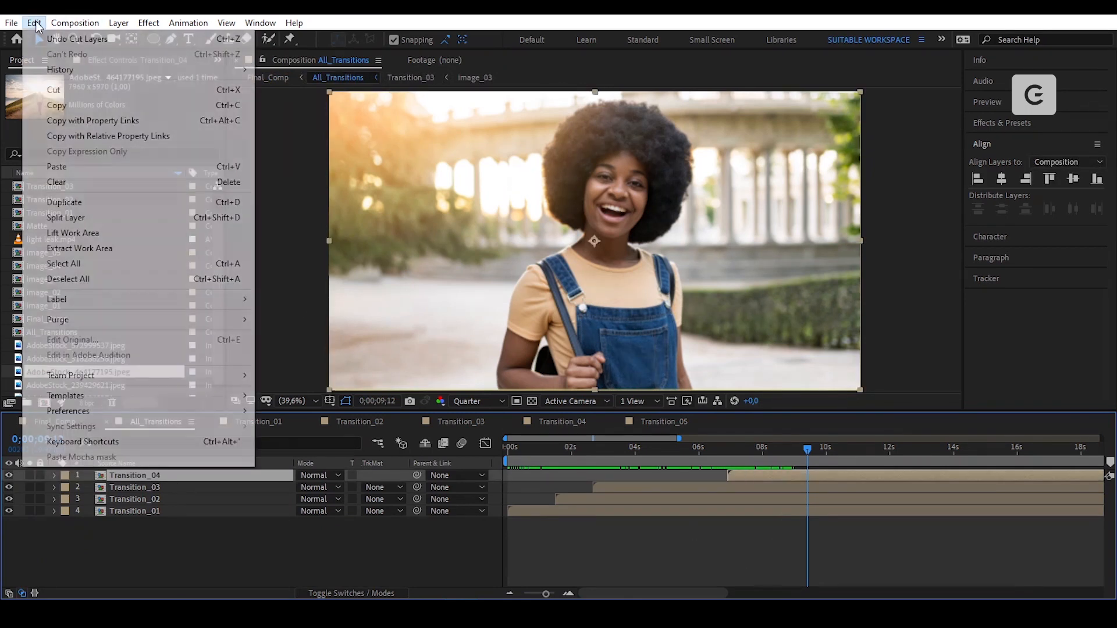
{"action": "left_click", "coordinate": [106, 167]}
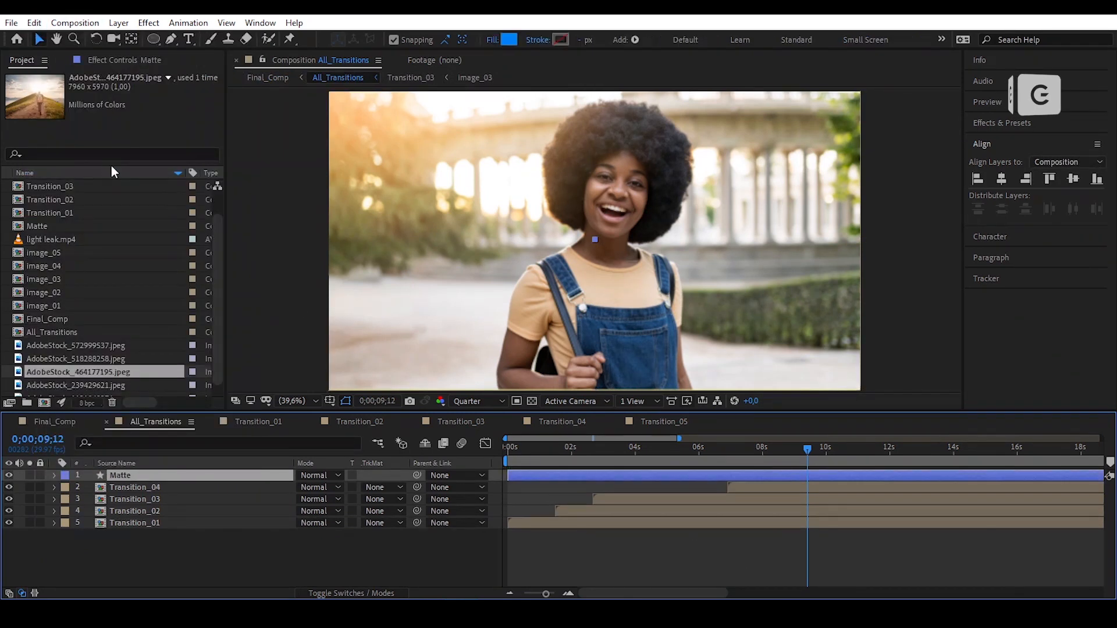
Show the Matte layer's Scale keyframes and shift the layer so it starts past the 10-second mark
{"action": "key", "text": "u"}
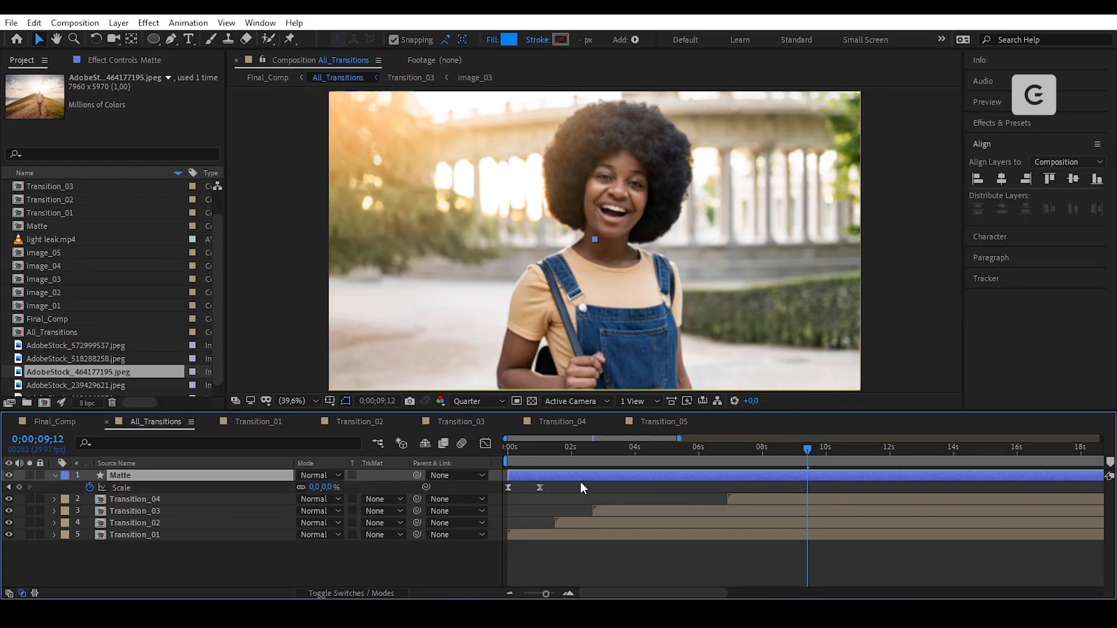
{"action": "key", "text": "bracketleft"}
{"action": "left_click", "coordinate": [846, 556]}
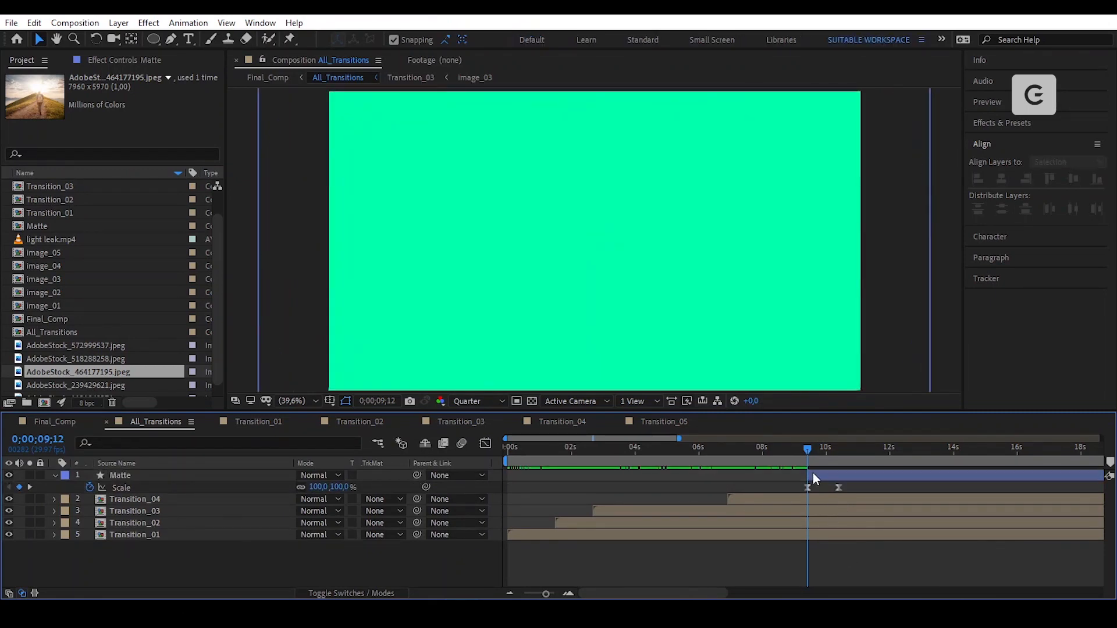
{"action": "left_click_drag", "start_coordinate": [812, 469], "coordinate": [870, 479]}
Add the Transition_05 composition directly beneath the Matte layer, starting at 0;00;09;11
{"action": "left_click_drag", "start_coordinate": [787, 454], "coordinate": [791, 452]}
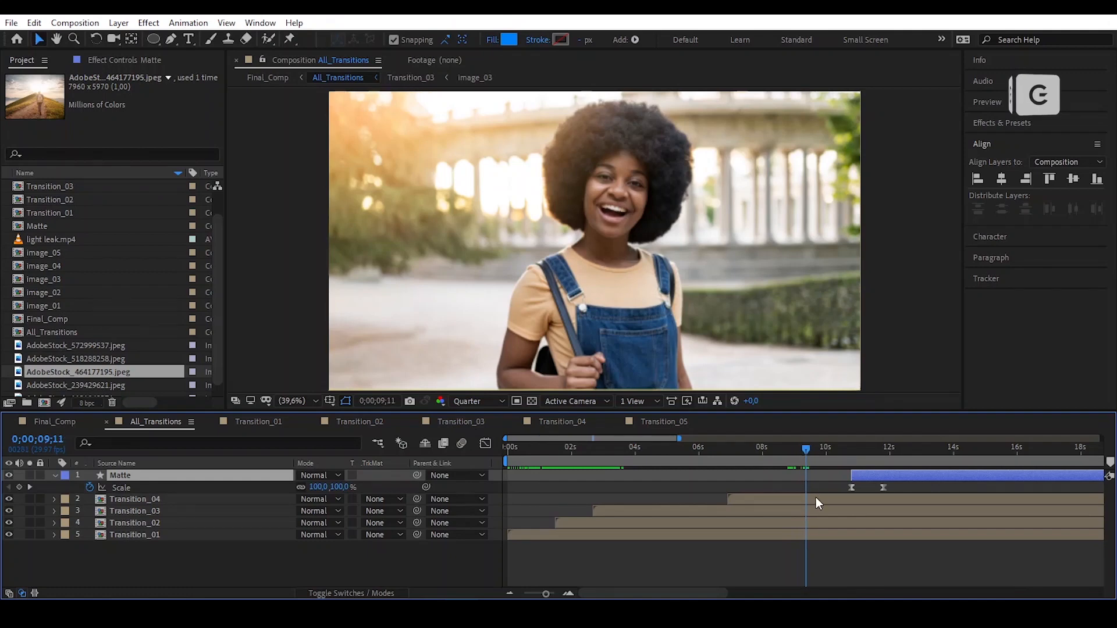
{"action": "scroll", "coordinate": [78, 261], "scroll_direction": "up", "scroll_amount": 2}
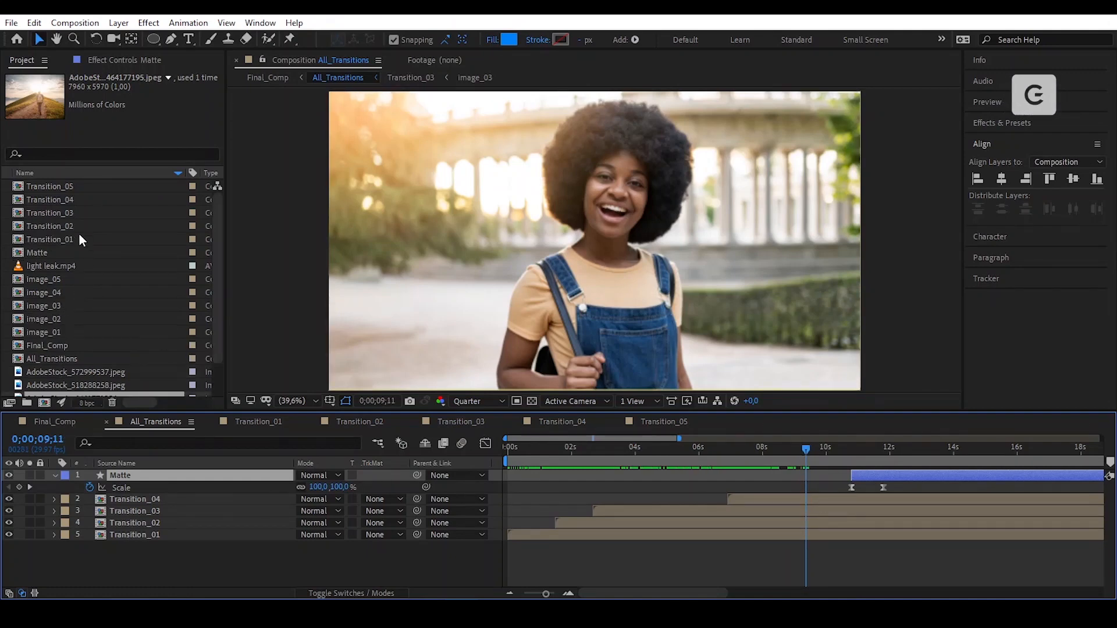
{"action": "left_click", "coordinate": [64, 187]}
{"action": "mouse_move", "coordinate": [19, 189]}
{"action": "left_mouse_down"}
{"action": "mouse_move", "coordinate": [64, 224]}
{"action": "mouse_move", "coordinate": [815, 504]}
{"action": "mouse_move", "coordinate": [816, 490]}
{"action": "mouse_move", "coordinate": [830, 496]}
{"action": "left_mouse_up"}
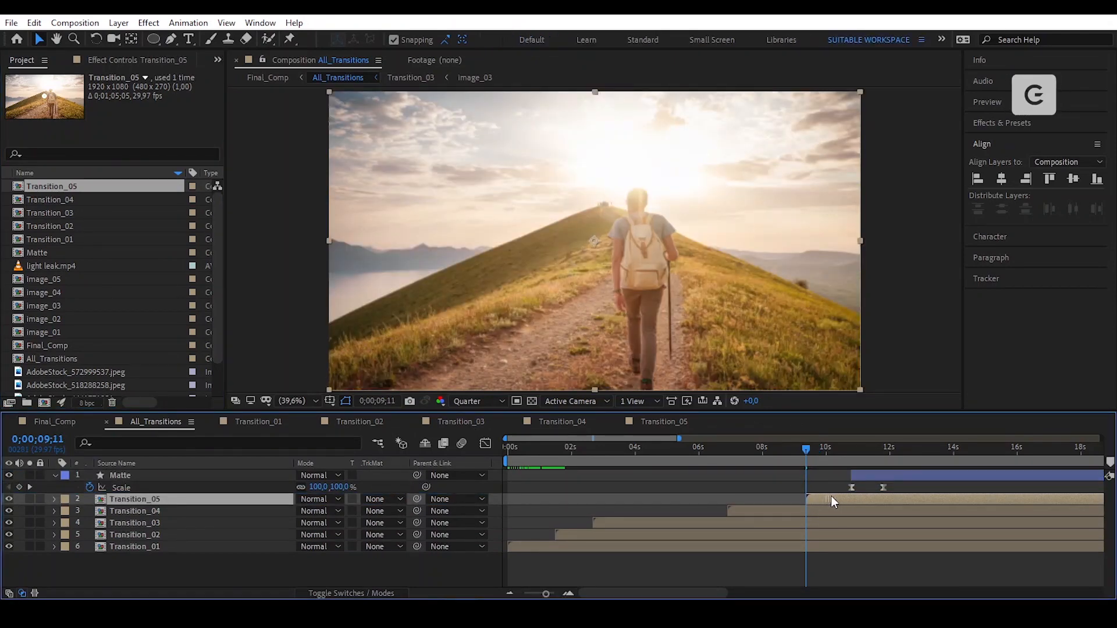
In Transition_05, delay the image_05 layer to start with Circle 1 at 0;00;00;10, and scrub to 0;00;00;20 to check
{"action": "left_click", "coordinate": [657, 424]}
{"action": "left_click", "coordinate": [540, 525]}
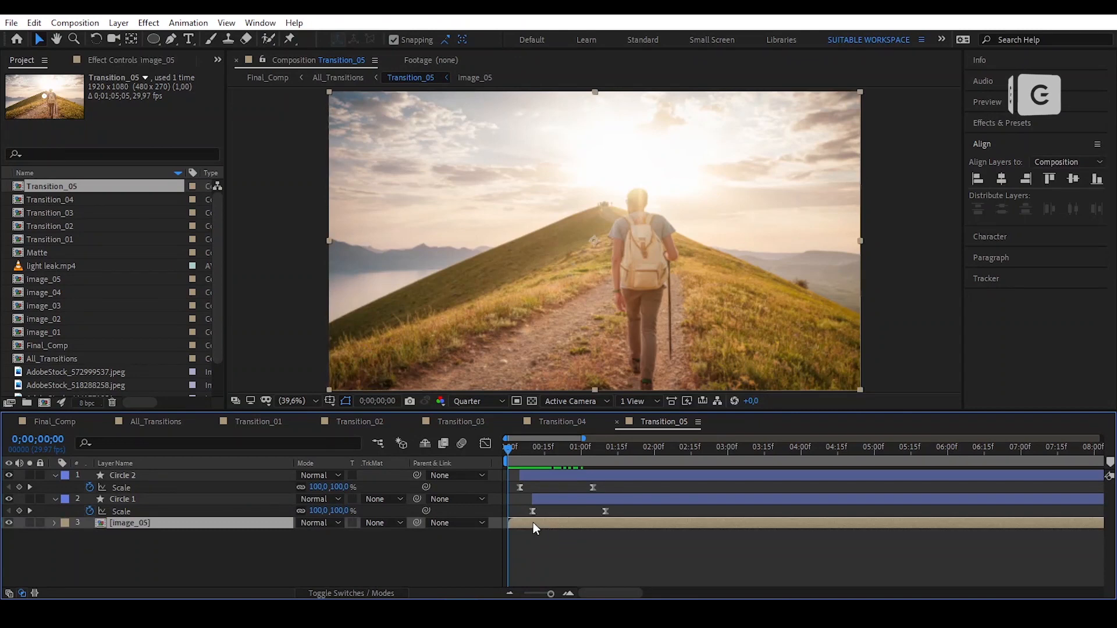
{"action": "left_click_drag", "start_coordinate": [533, 522], "coordinate": [561, 522]}
{"action": "left_click_drag", "start_coordinate": [508, 452], "coordinate": [546, 480]}
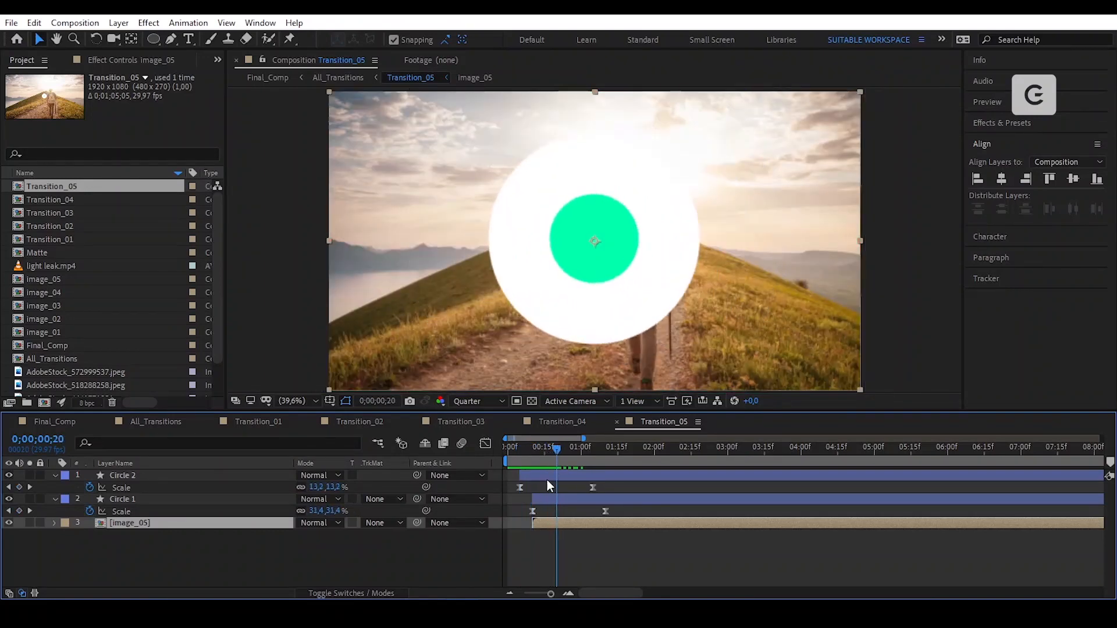
Split the Transition_04 layer at 0;00;09;11 in All_Transitions
{"action": "left_click", "coordinate": [156, 421]}
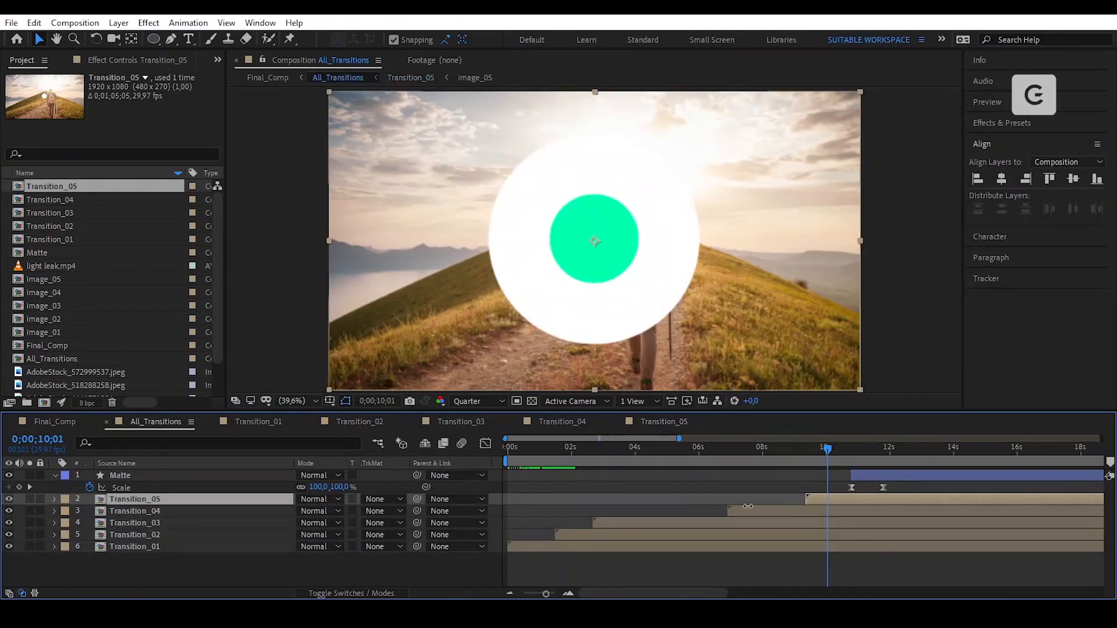
{"action": "left_click", "coordinate": [815, 479]}
{"action": "left_click_drag", "start_coordinate": [834, 452], "coordinate": [810, 447]}
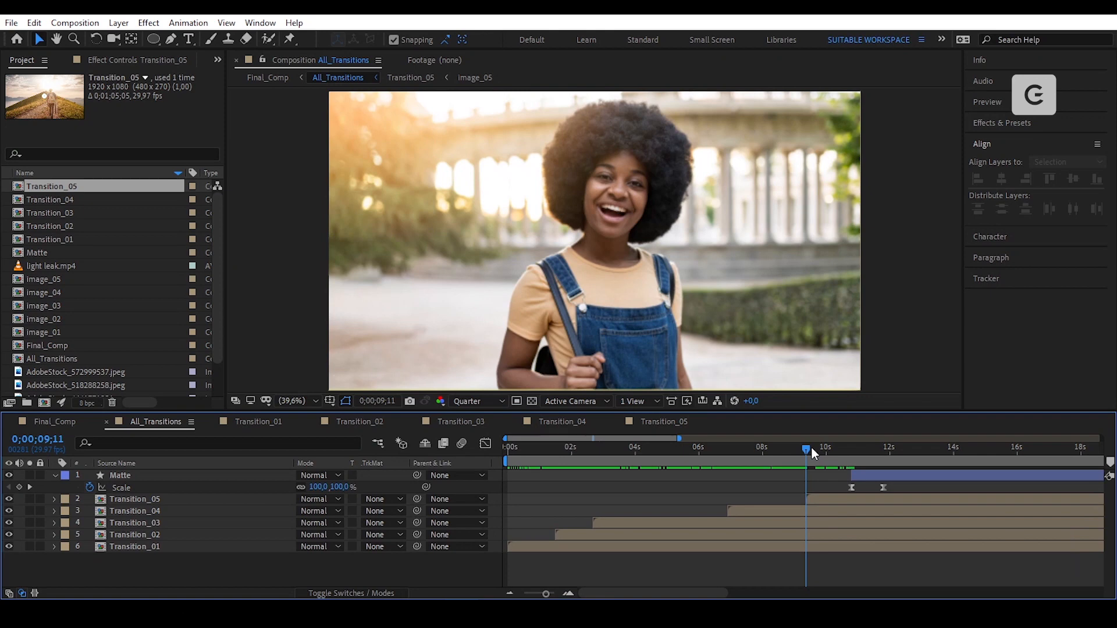
{"action": "left_click", "coordinate": [792, 511]}
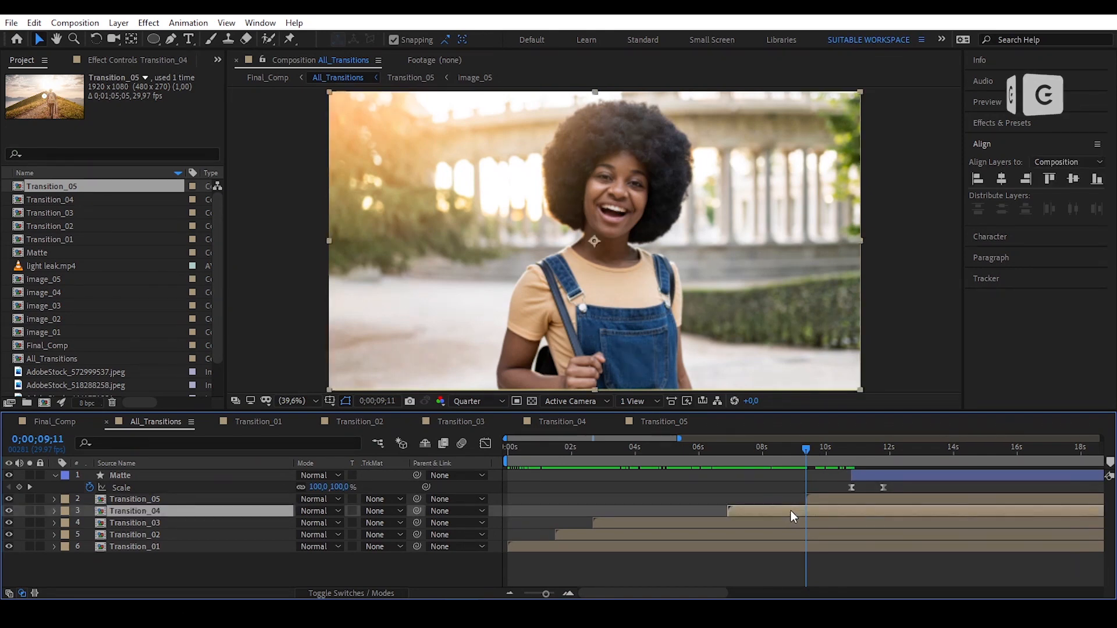
{"action": "left_click", "coordinate": [36, 23]}
{"action": "left_click", "coordinate": [150, 220]}
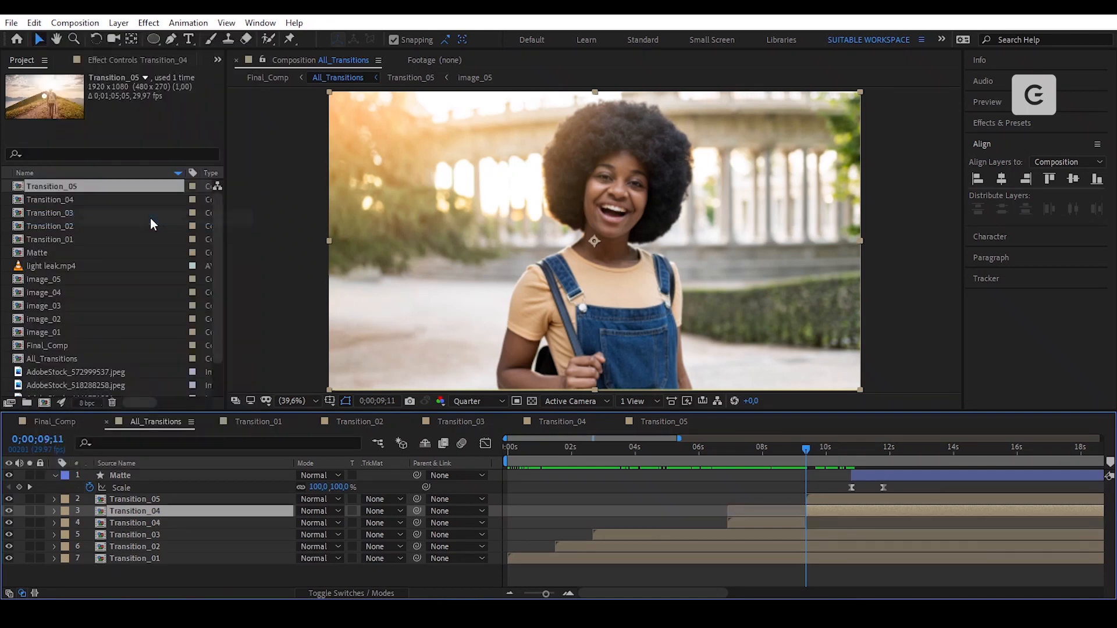
Move the second part of Transition_04 directly beneath the Matte layer and set its track matte to Alpha
{"action": "left_click_drag", "start_coordinate": [192, 508], "coordinate": [193, 495]}
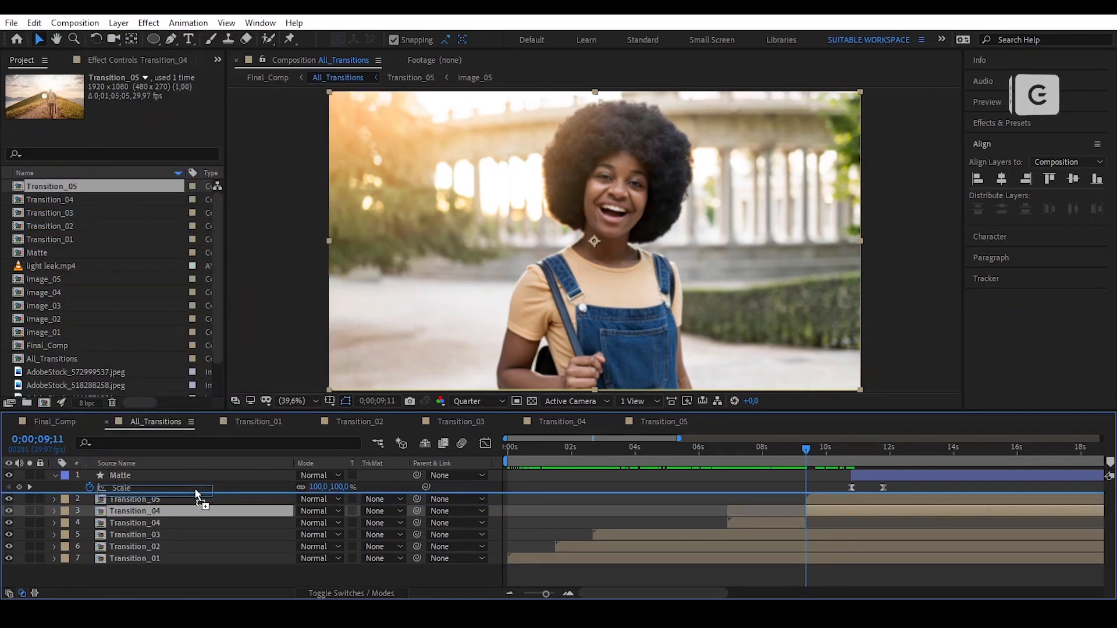
{"action": "left_click", "coordinate": [381, 499]}
{"action": "left_click", "coordinate": [408, 528]}
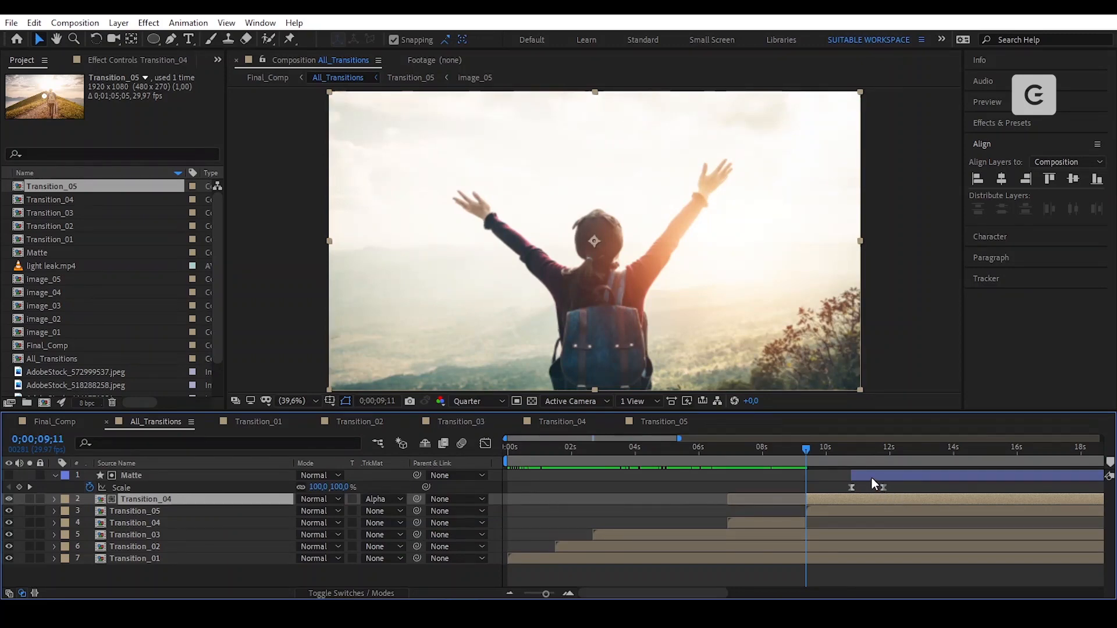
Move the Matte layer to start at 0;00;09;11 and scrub through the circular reveal
{"action": "left_click_drag", "start_coordinate": [872, 476], "coordinate": [830, 476]}
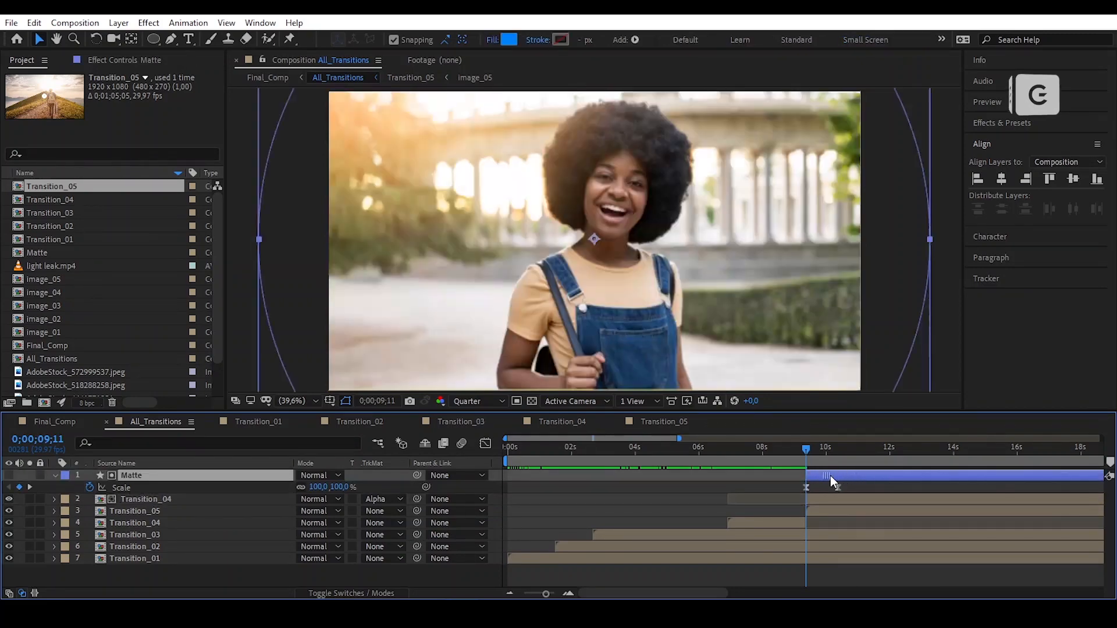
{"action": "left_click", "coordinate": [864, 490]}
{"action": "left_click_drag", "start_coordinate": [807, 446], "coordinate": [864, 458]}
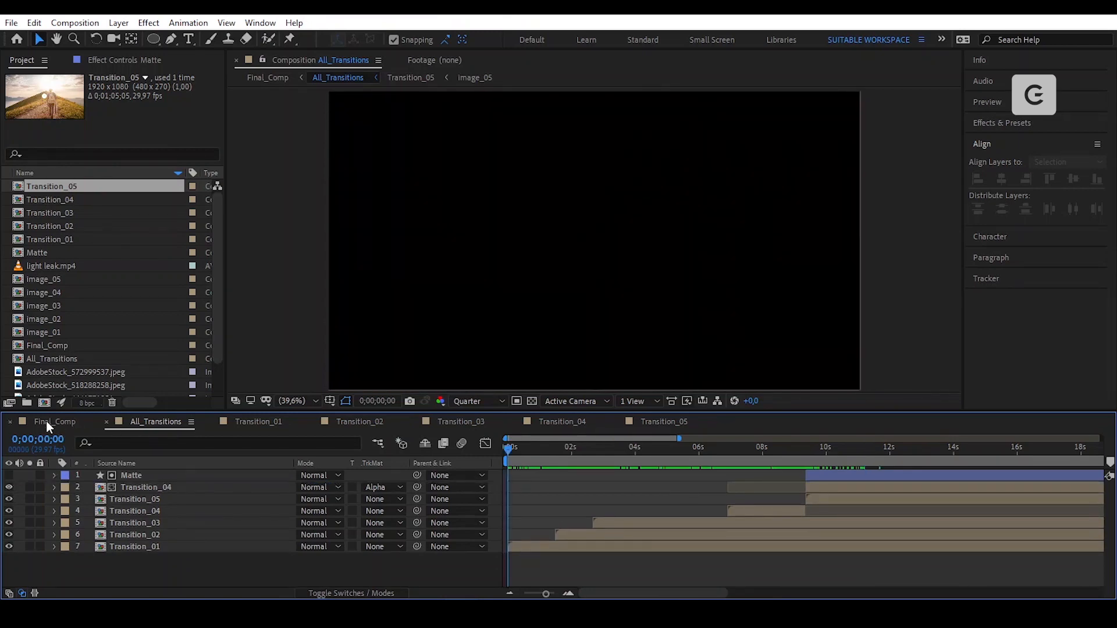
Open Final_Comp, enlarge its preview to fit the viewer, and scrub through all transitions to 0;00;13;04
{"action": "left_click", "coordinate": [54, 421]}
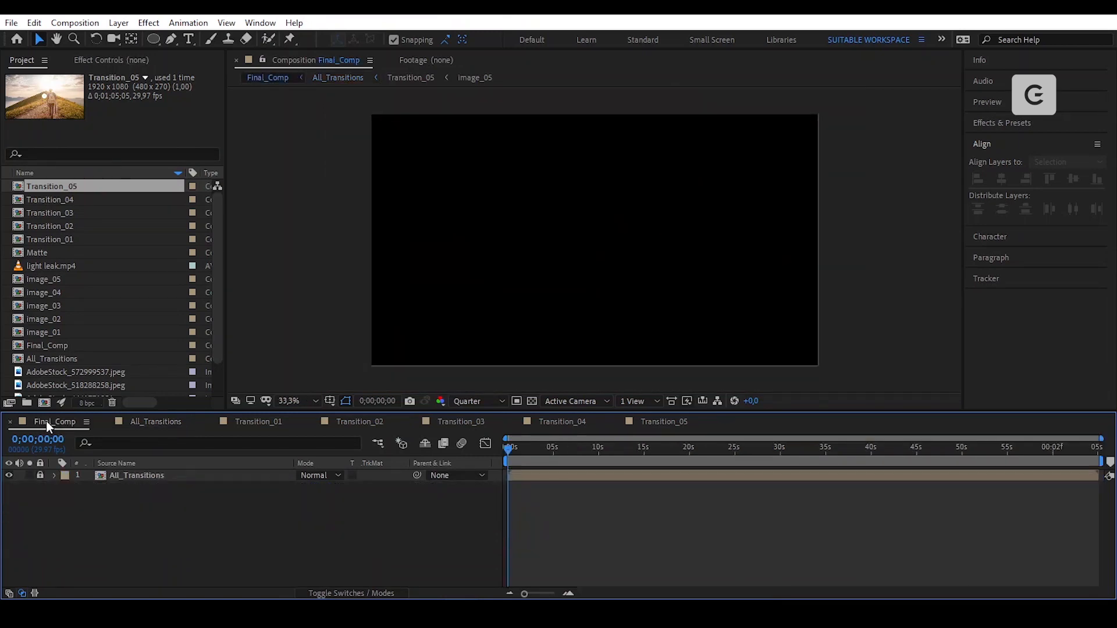
{"action": "left_click", "coordinate": [294, 400]}
{"action": "left_click", "coordinate": [340, 171]}
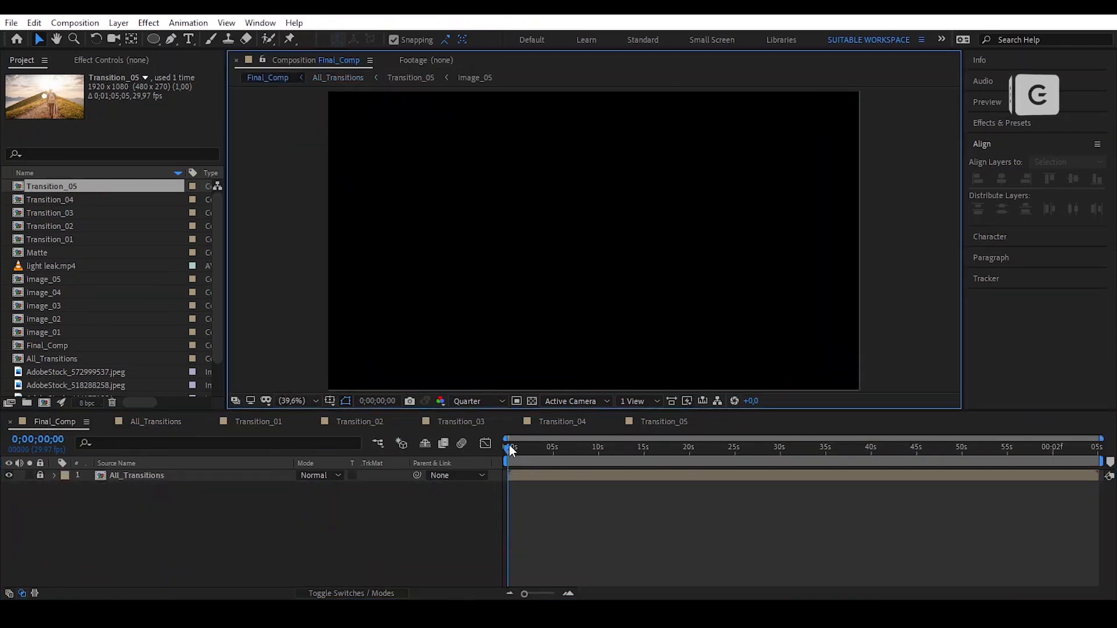
{"action": "left_click_drag", "start_coordinate": [508, 447], "coordinate": [617, 474]}
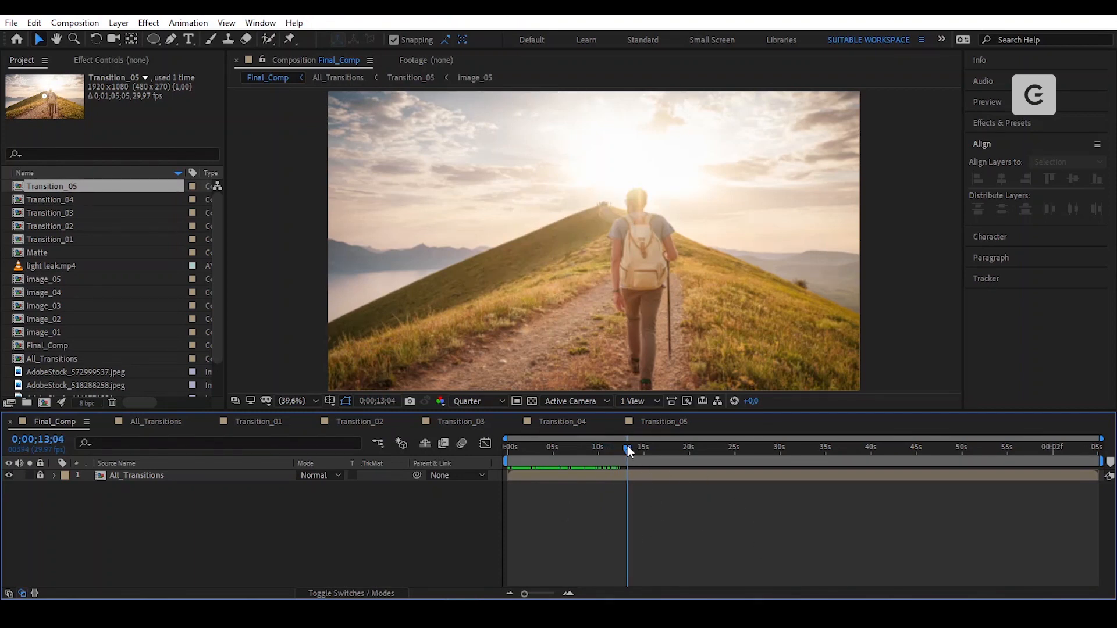
Set the Final_Comp work area to end at 0;00;13;23
{"action": "left_click_drag", "start_coordinate": [627, 449], "coordinate": [632, 447]}
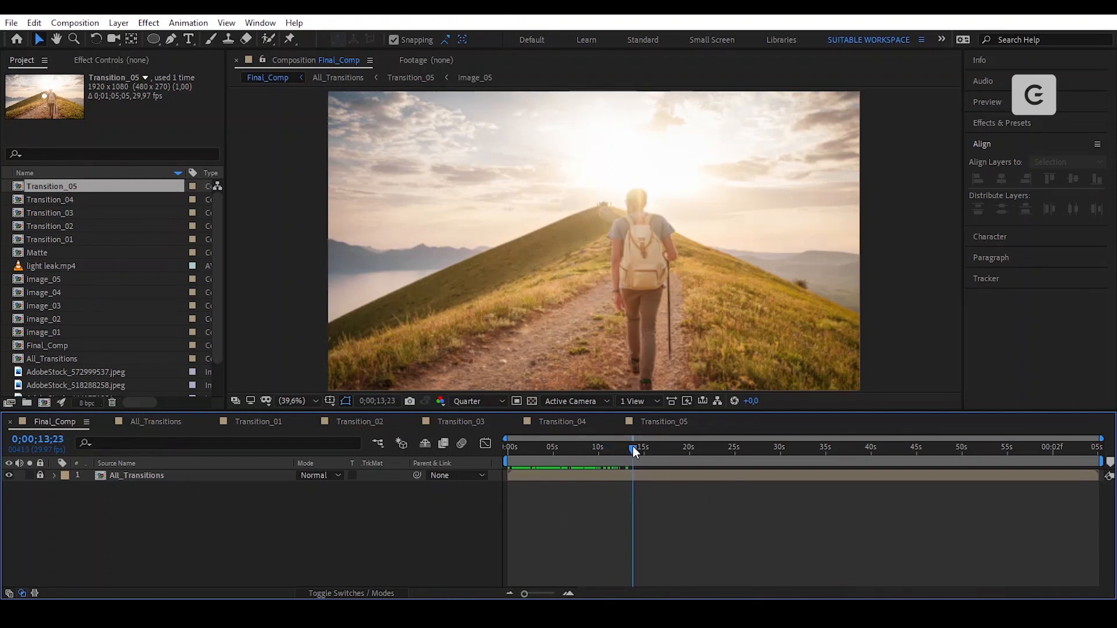
{"action": "key", "text": "n"}
{"action": "left_click_drag", "start_coordinate": [535, 594], "coordinate": [544, 594]}
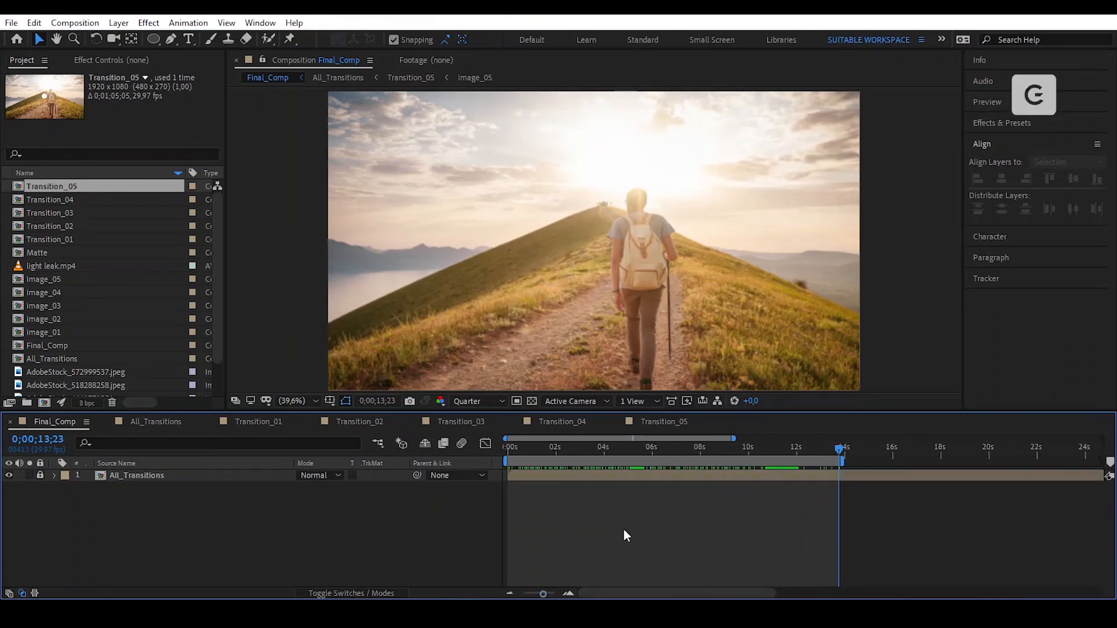
Create a black solid named Frames above All_Transitions in Final_Comp and return the playhead to the first frame
{"action": "right_click", "coordinate": [162, 506]}
{"action": "mouse_move", "coordinate": [276, 357]}
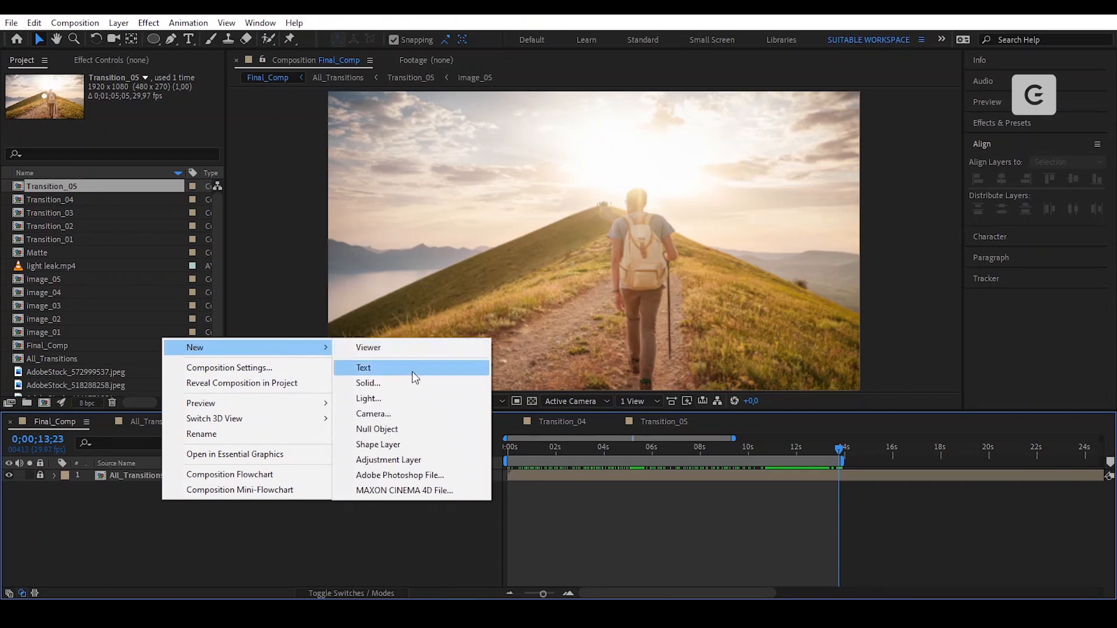
{"action": "left_click", "coordinate": [396, 385]}
{"action": "type", "text": "Frames"}
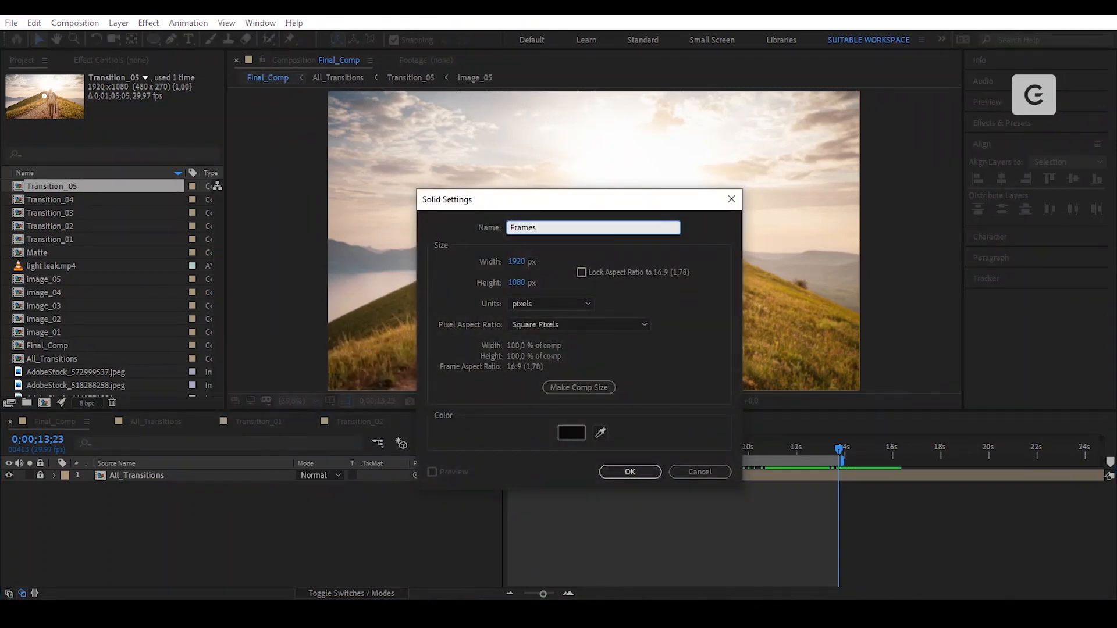
{"action": "key", "text": "Return"}
{"action": "key", "text": "Home"}
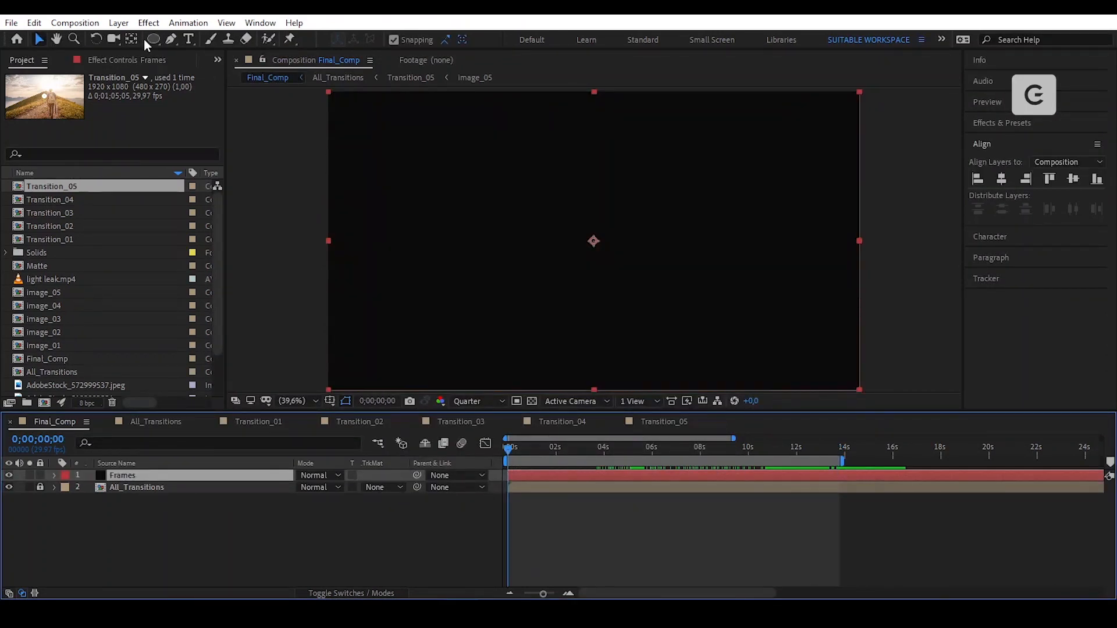
Add a rectangular mask covering the full frame to the Frames solid
{"action": "left_click", "coordinate": [151, 41]}
{"action": "left_click", "coordinate": [185, 38]}
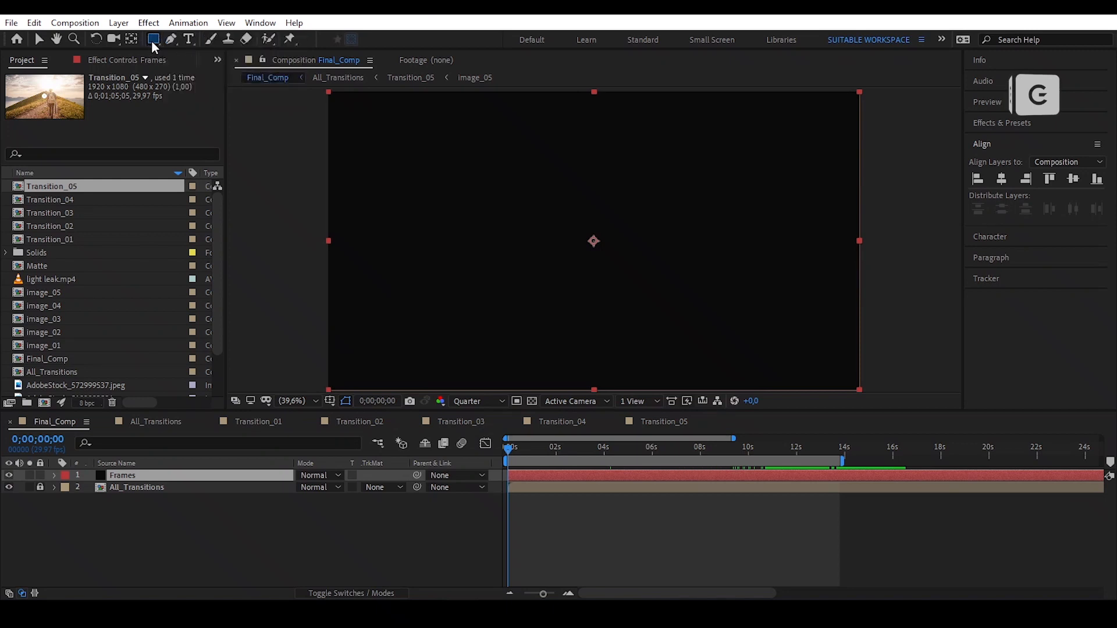
{"action": "double_click", "coordinate": [152, 41]}
{"action": "key", "text": "v"}
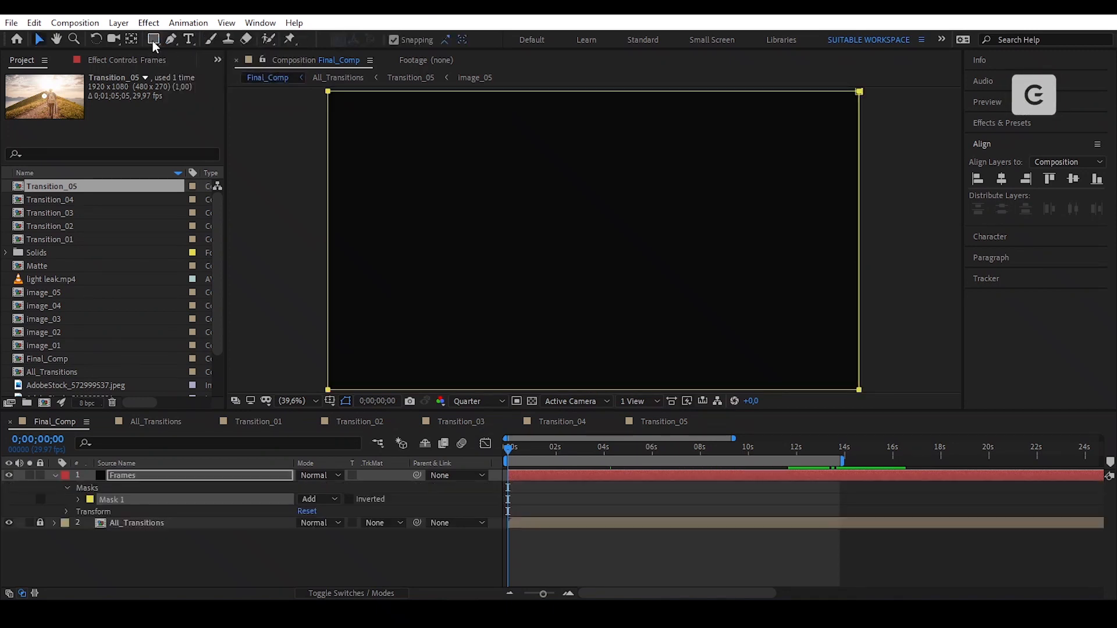
Show the Title/Action Safe guides in the composition viewer
{"action": "left_click", "coordinate": [225, 501]}
{"action": "left_click", "coordinate": [331, 401]}
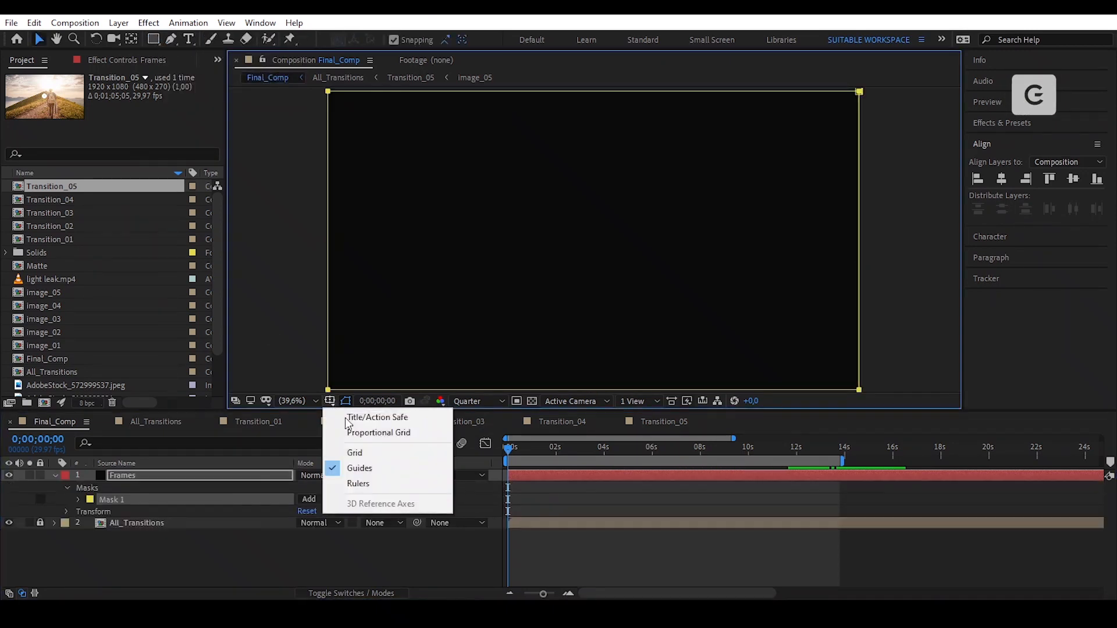
{"action": "left_click", "coordinate": [347, 414]}
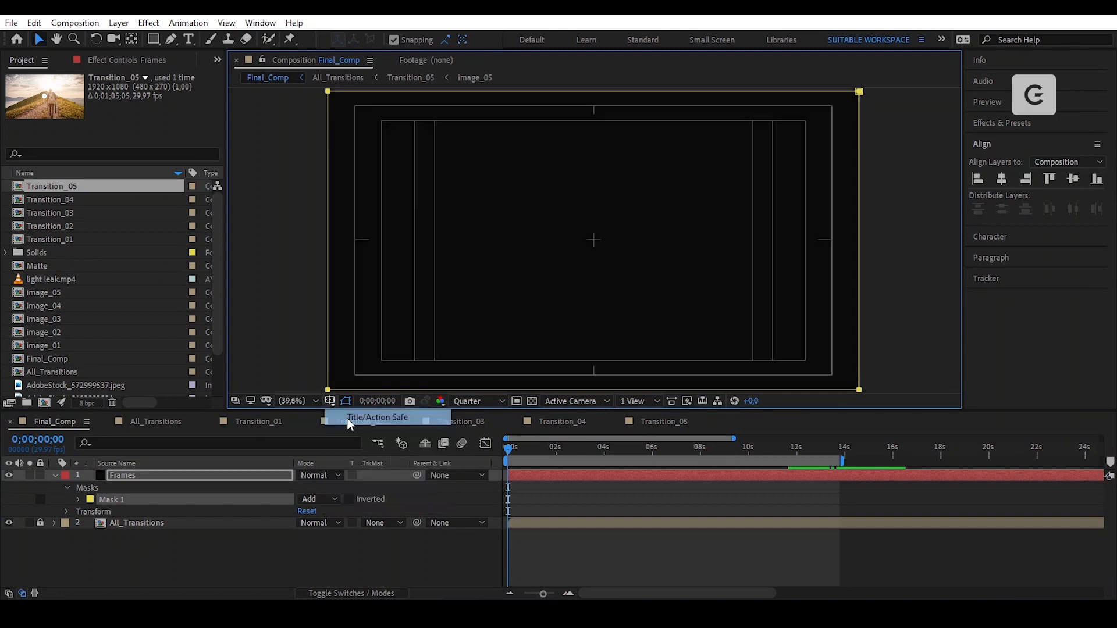
Shrink the Frames mask vertically about its centre to roughly the outer safe-area lines and invert the mask
{"action": "left_click", "coordinate": [170, 498]}
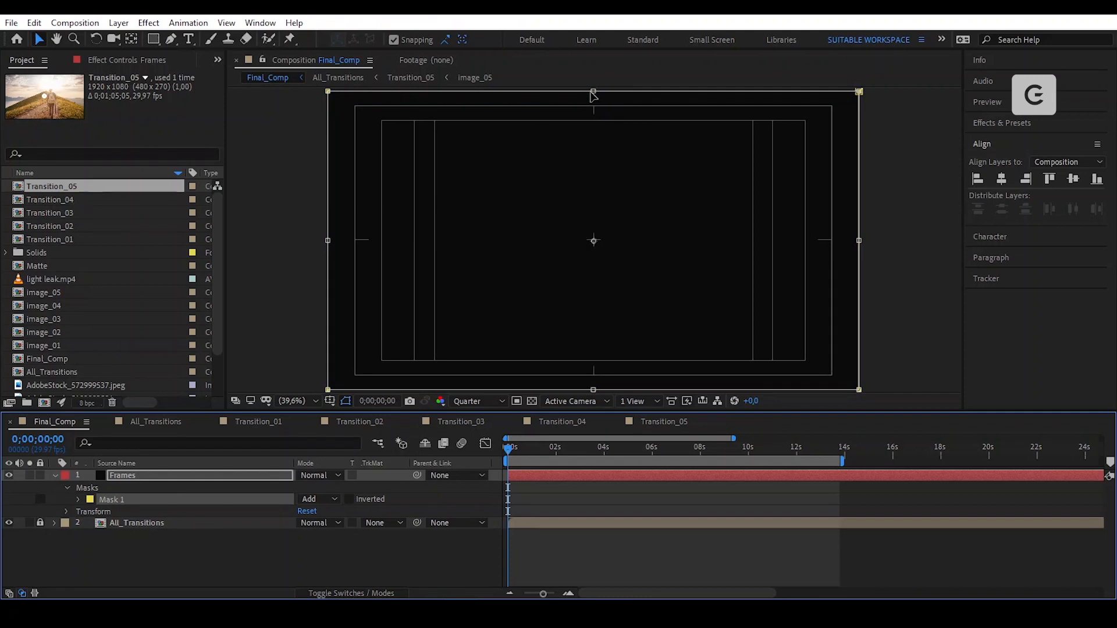
{"action": "left_click_drag", "start_coordinate": [593, 92], "coordinate": [603, 107]}
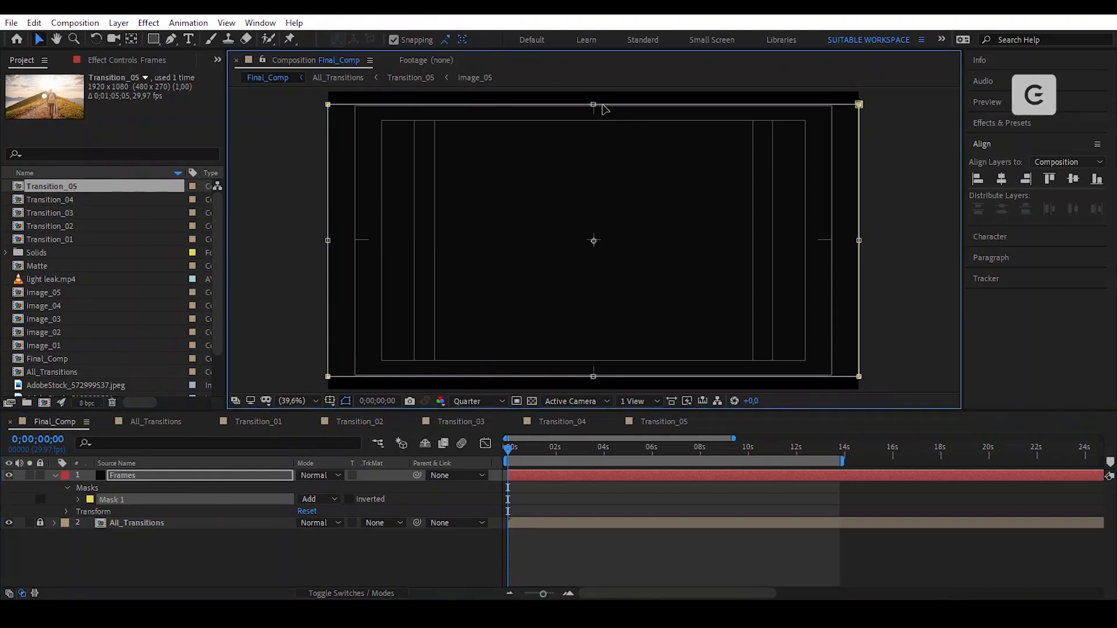
{"action": "left_click", "coordinate": [350, 499]}
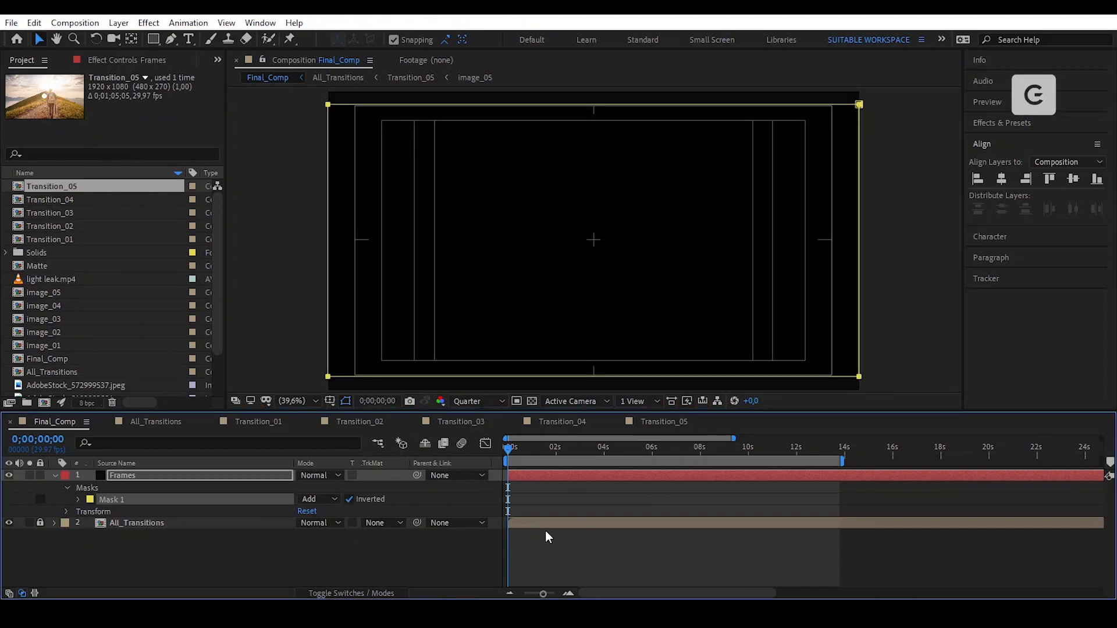
Collapse and deselect the Frames layer and hide the Title/Action Safe guides
{"action": "left_click", "coordinate": [213, 477]}
{"action": "key", "text": "u"}
{"action": "left_click", "coordinate": [525, 541]}
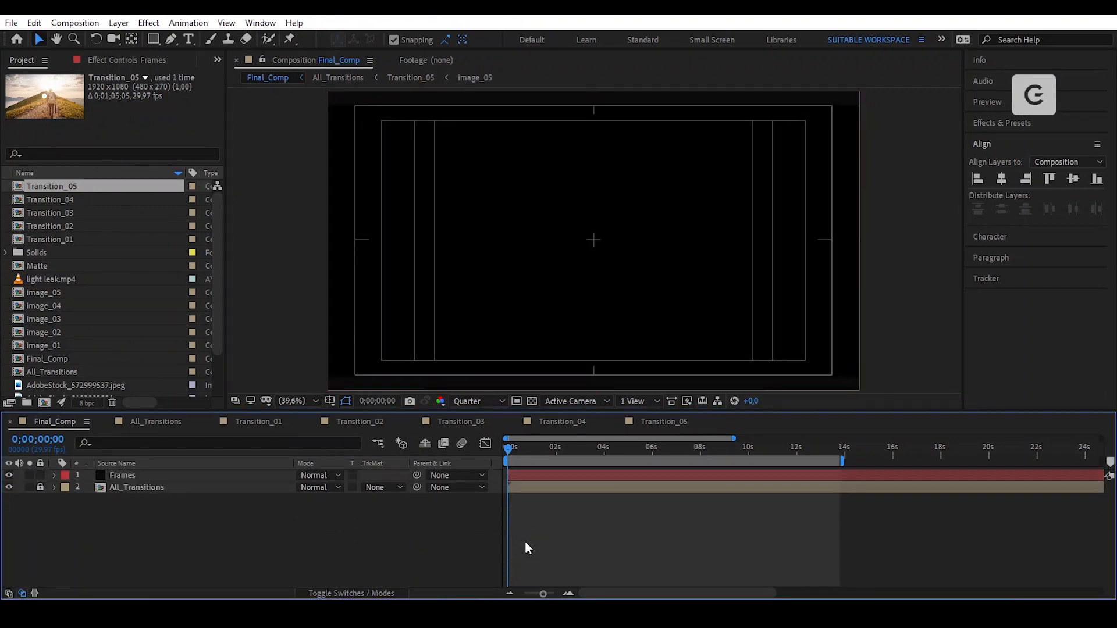
{"action": "left_click", "coordinate": [306, 401]}
{"action": "left_click", "coordinate": [363, 398]}
{"action": "left_click", "coordinate": [330, 402]}
{"action": "left_click", "coordinate": [362, 418]}
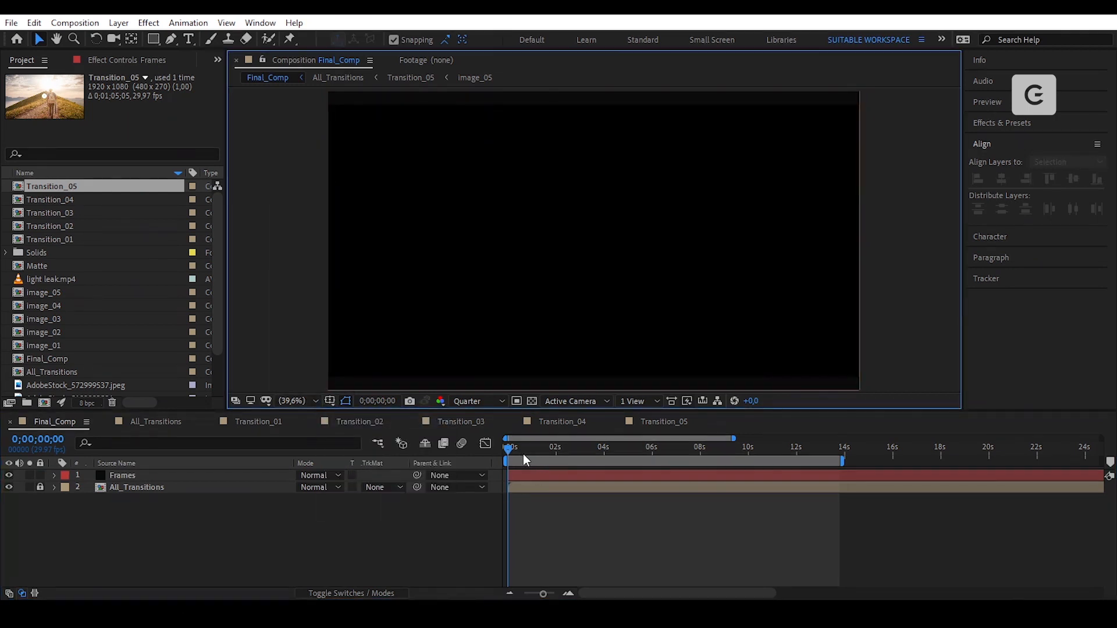
Play back the framed sequence with the work area ending at 0;00;12;05 and return to the first frame
{"action": "key", "text": "space"}
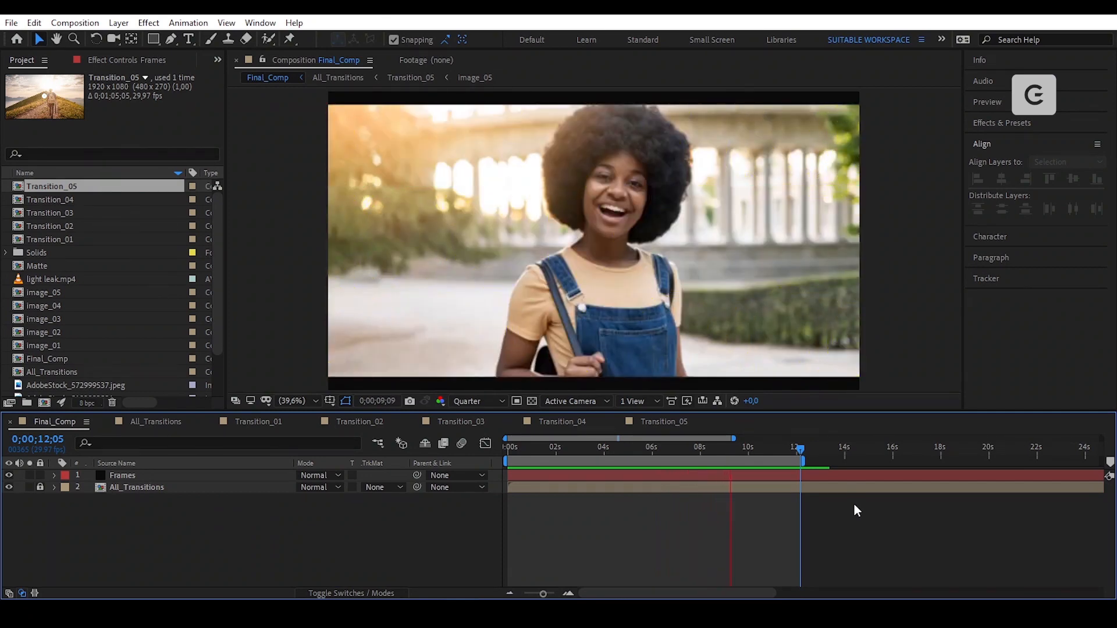
{"action": "left_click_drag", "start_coordinate": [750, 457], "coordinate": [509, 459]}
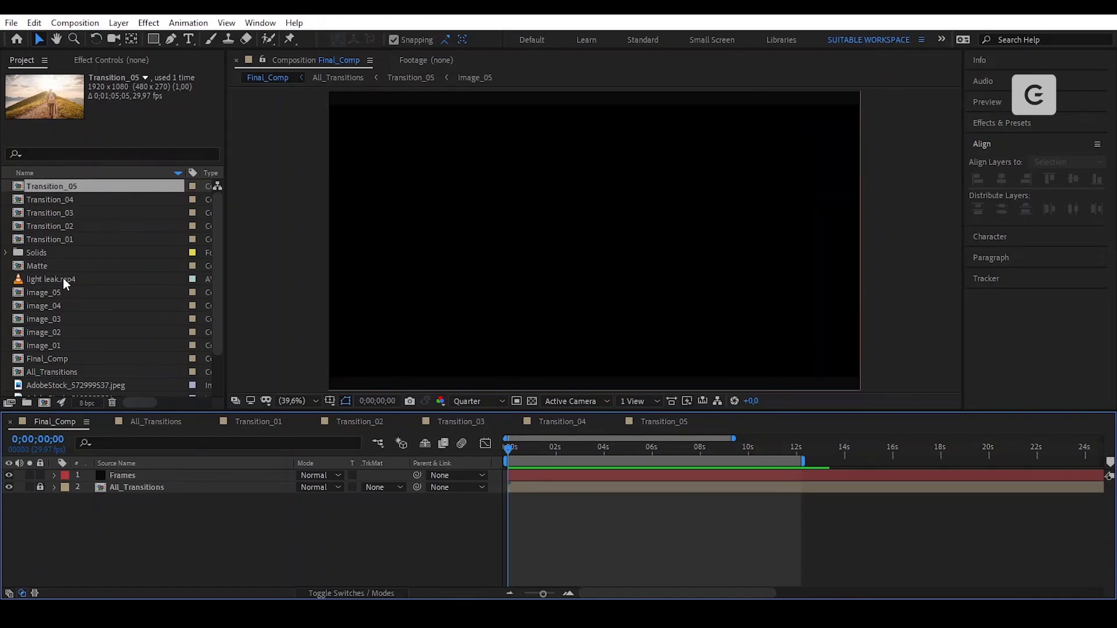
Place light leak.mp4 between Frames and All_Transitions and pre-compose it as "light leaks", moving all attributes into the new composition
{"action": "left_click", "coordinate": [63, 278]}
{"action": "left_click_drag", "start_coordinate": [62, 278], "coordinate": [160, 491]}
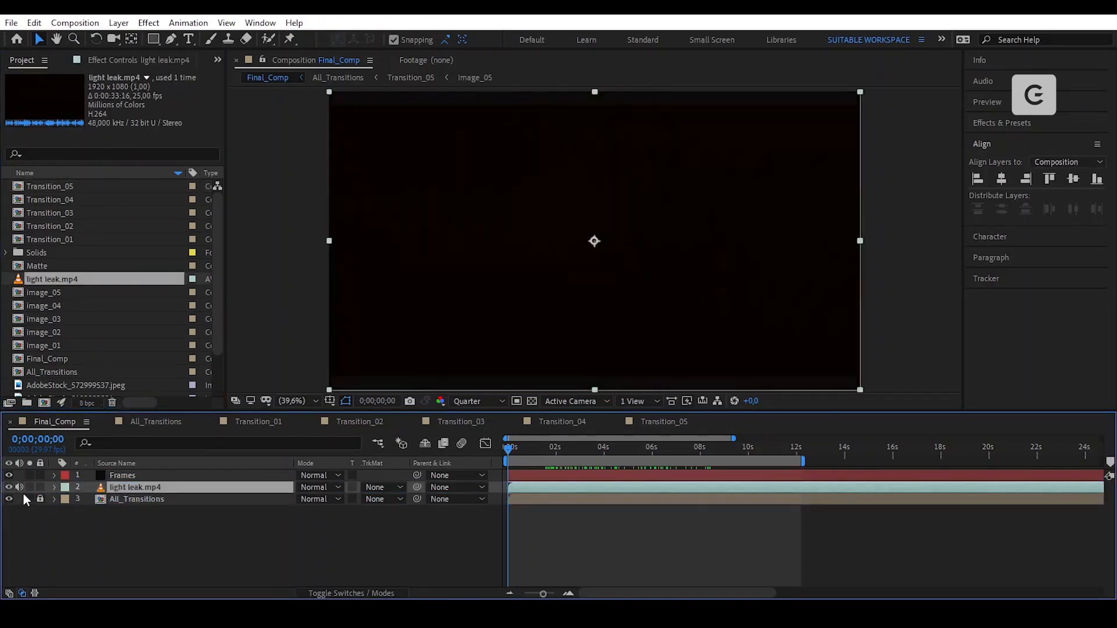
{"action": "left_click", "coordinate": [118, 23]}
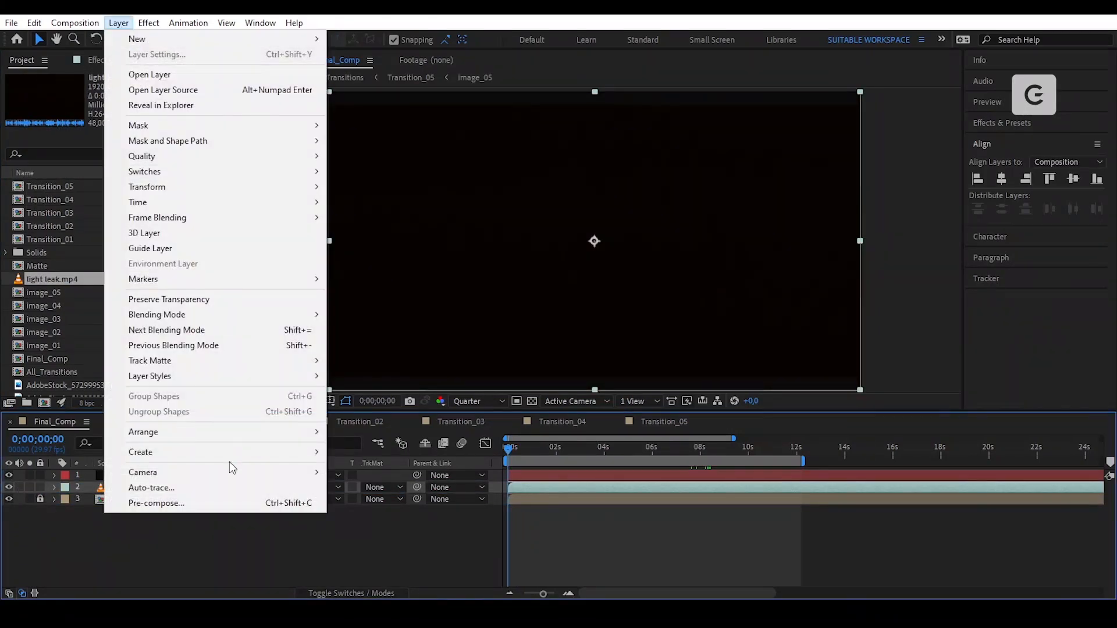
{"action": "left_click", "coordinate": [257, 506]}
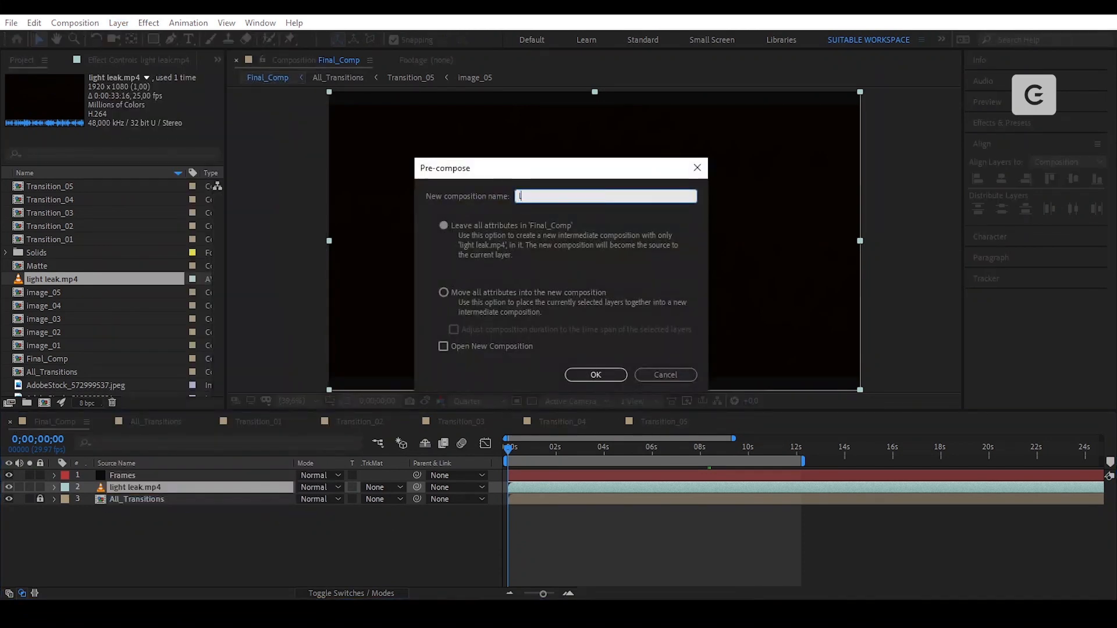
{"action": "left_click", "coordinate": [578, 303]}
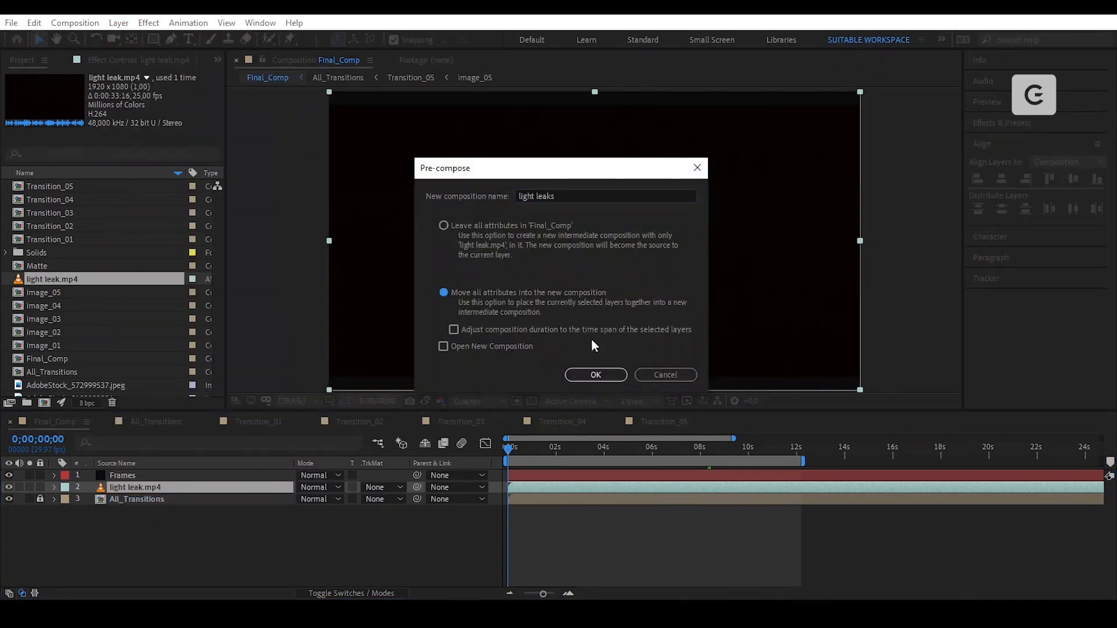
{"action": "left_click", "coordinate": [602, 375]}
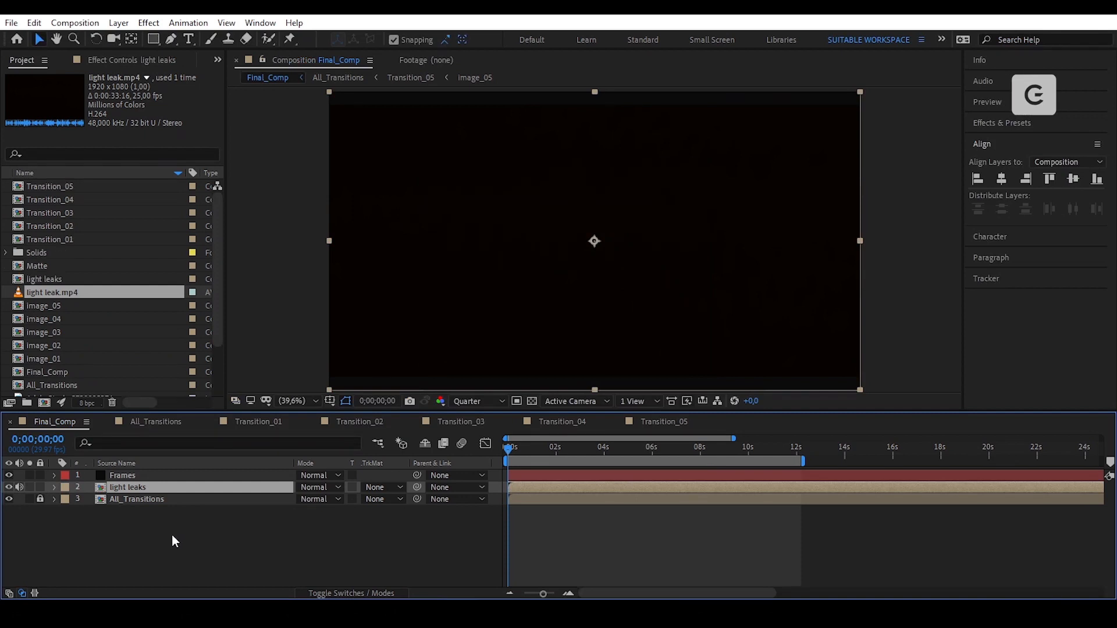
Set the light leaks layer's blending mode to Add and preview the sequence, with the playhead at 0;00;11;16
{"action": "left_click", "coordinate": [285, 487]}
{"action": "left_click", "coordinate": [331, 488]}
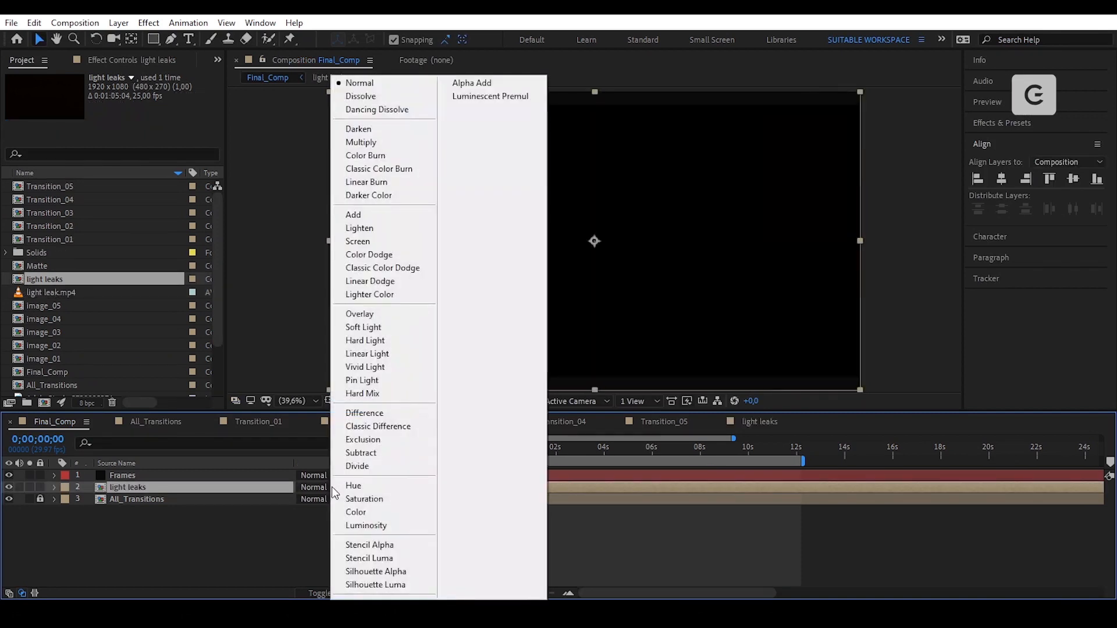
{"action": "left_click", "coordinate": [392, 215]}
{"action": "left_click", "coordinate": [785, 453]}
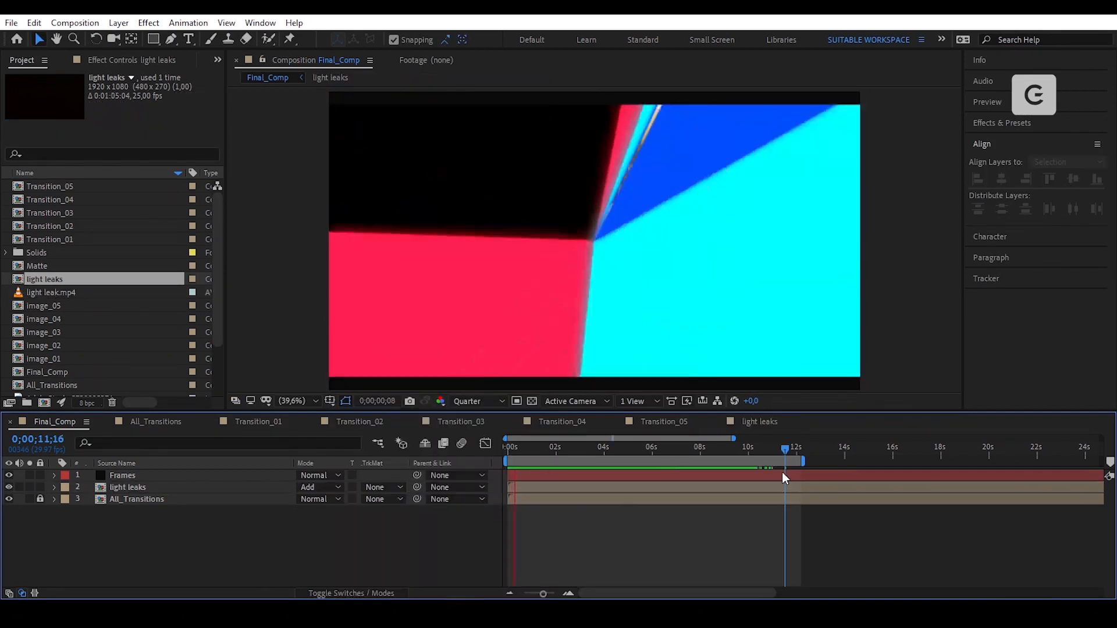